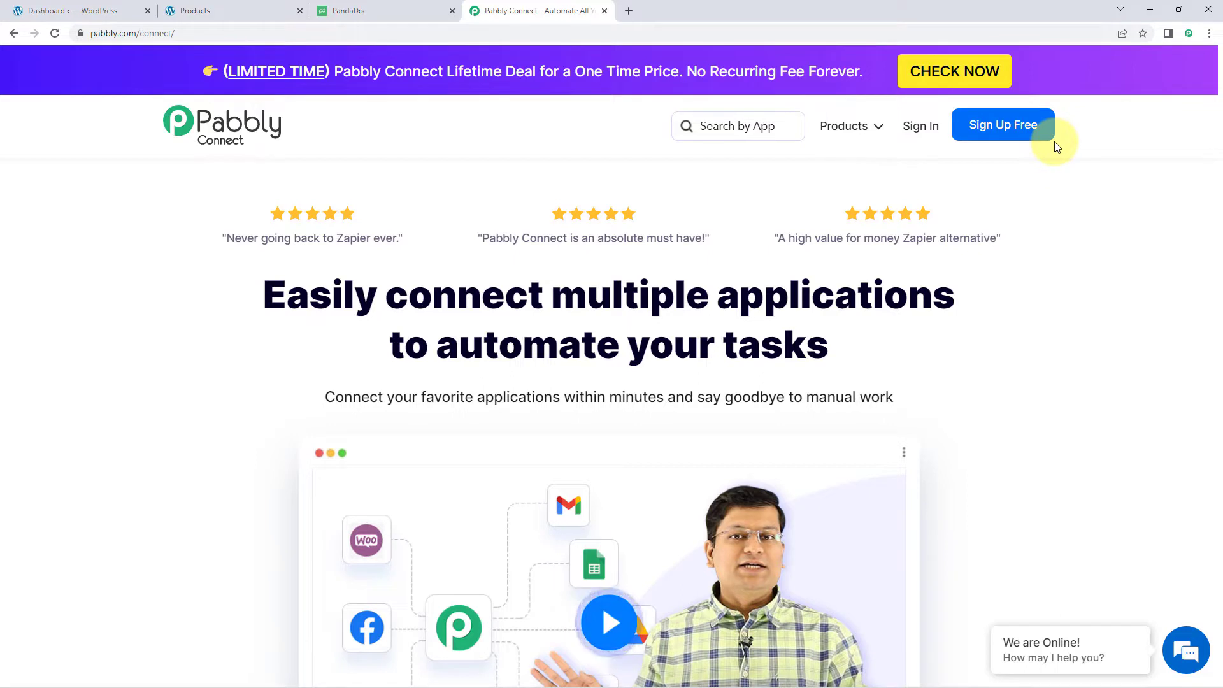
# - Sign in and open Pabbly Connect to start a new workflow
pyautogui.click(920, 130)
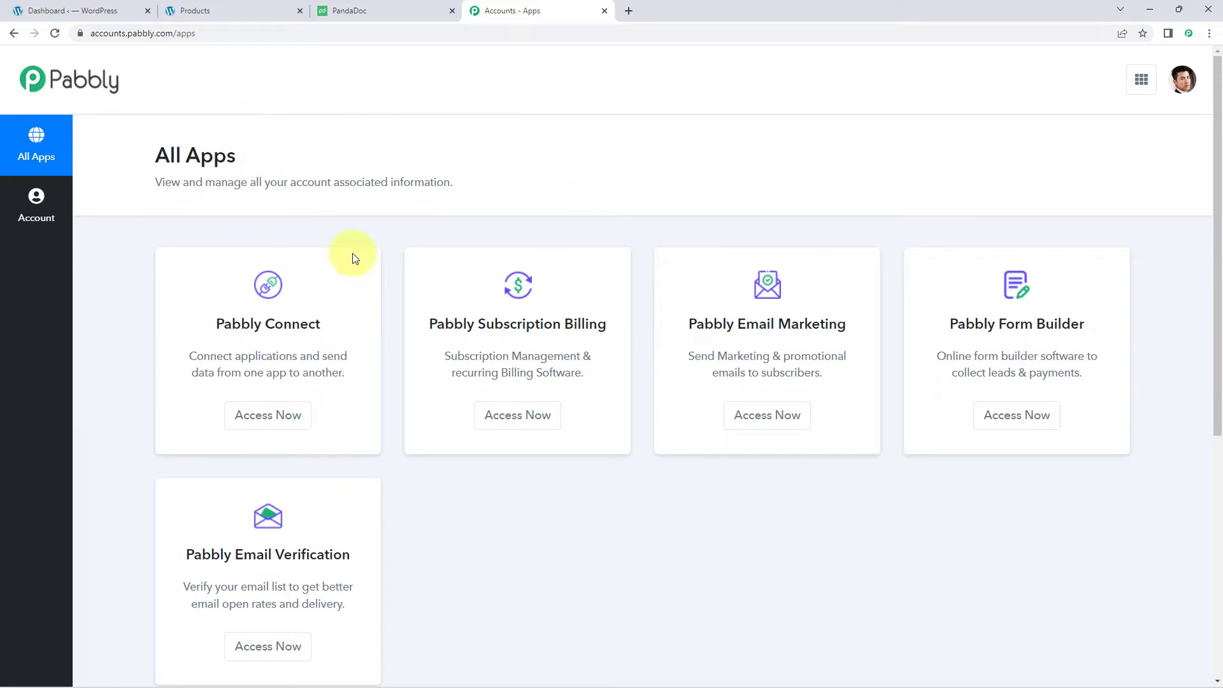
pyautogui.click(267, 416)
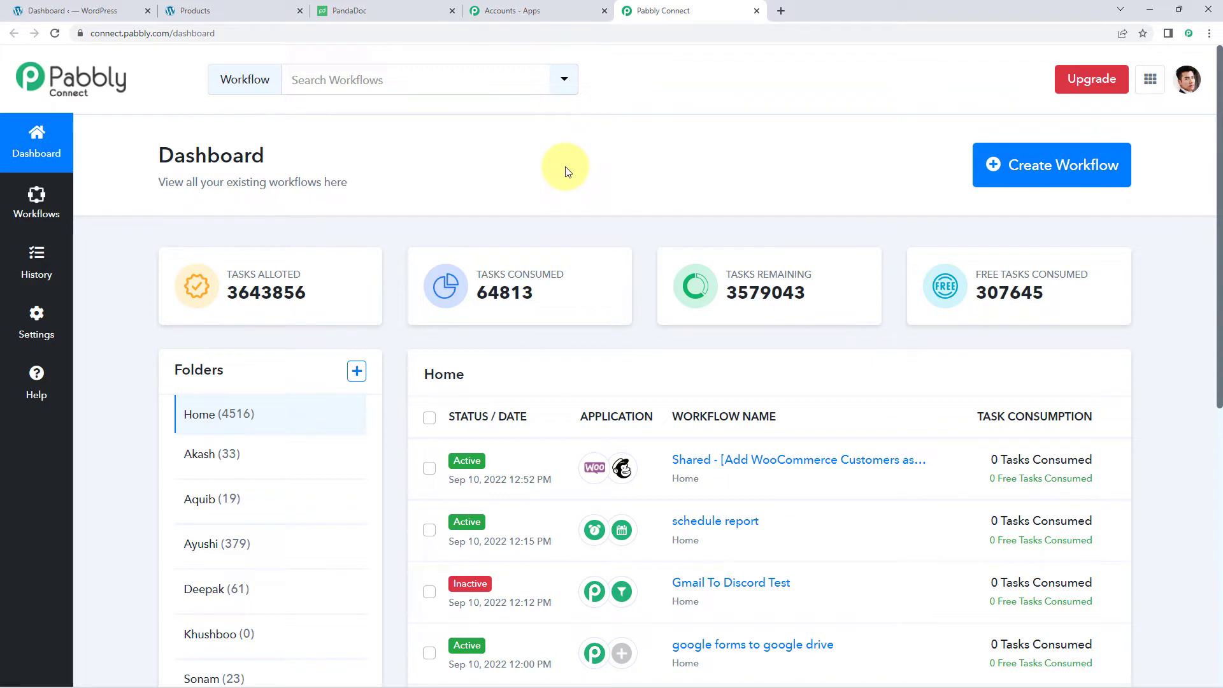
pyautogui.click(1062, 165)
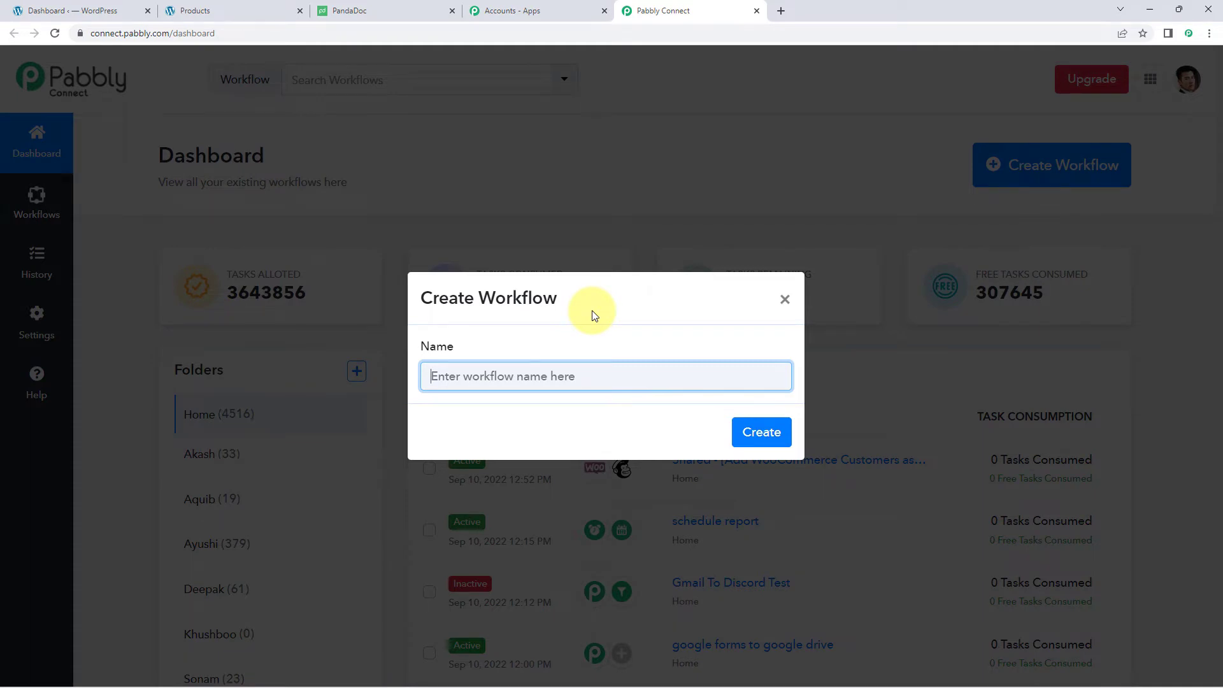
# - Name the workflow 'WooCommerce to PandaDocs', fixing the typos, and create it
pyautogui.write('WooCom')
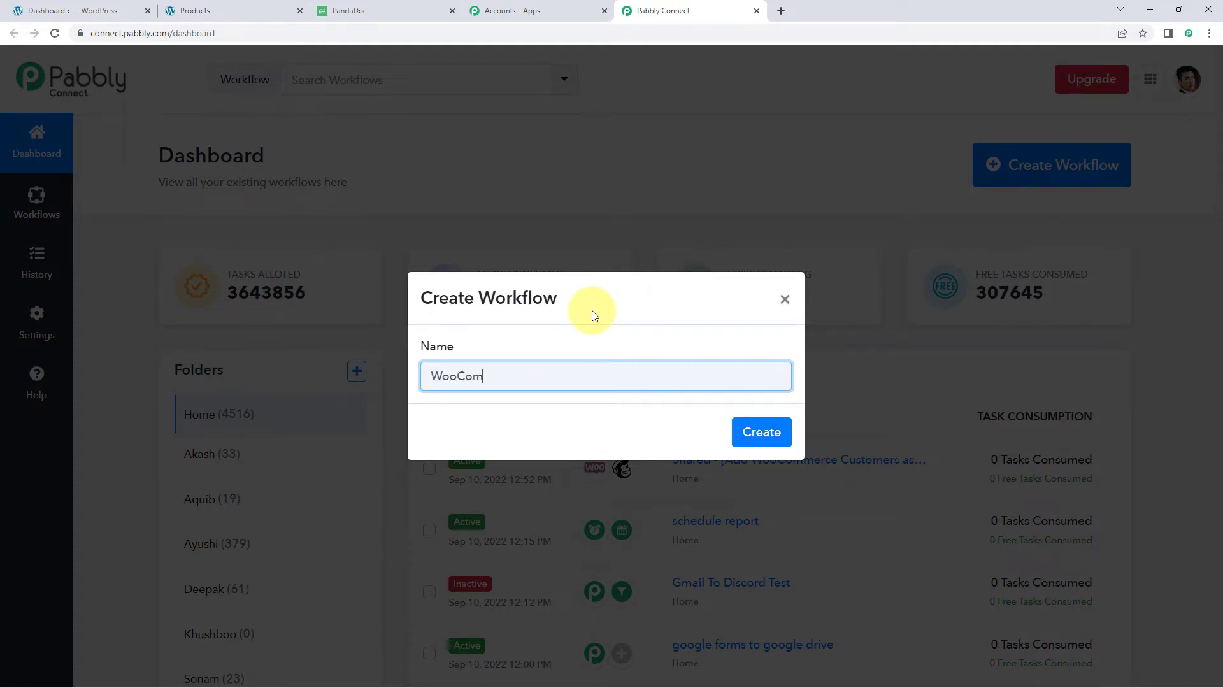
pyautogui.write('merce to pandDocs')
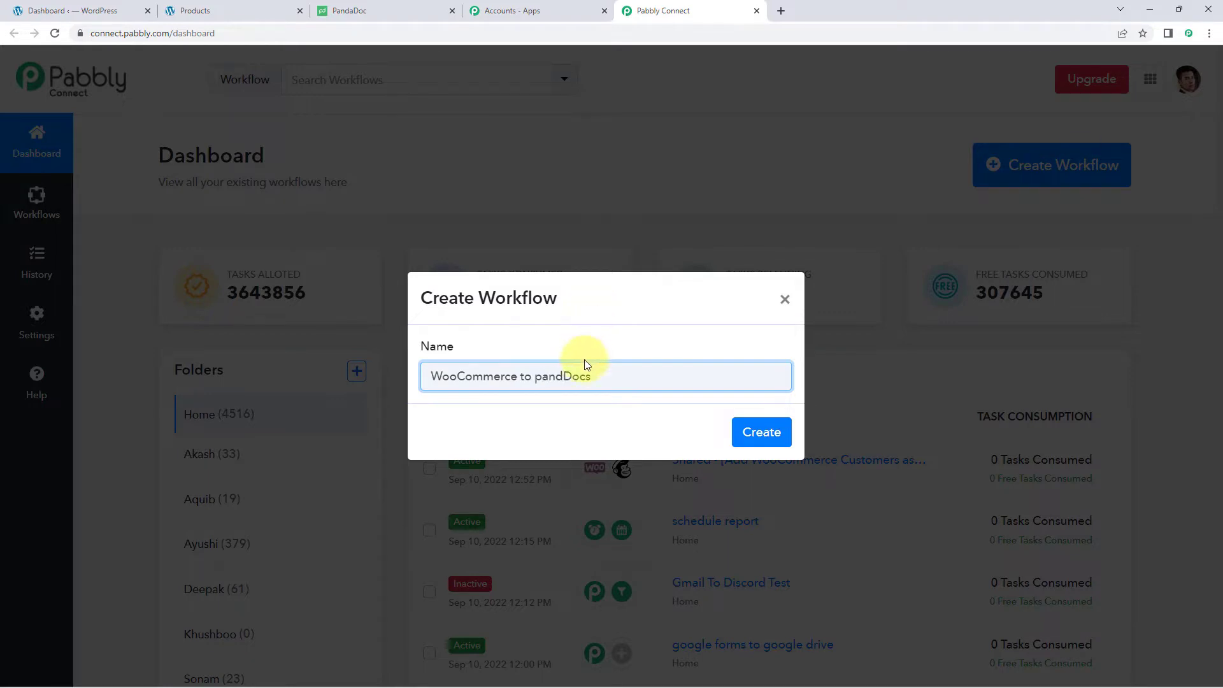
pyautogui.click(540, 376)
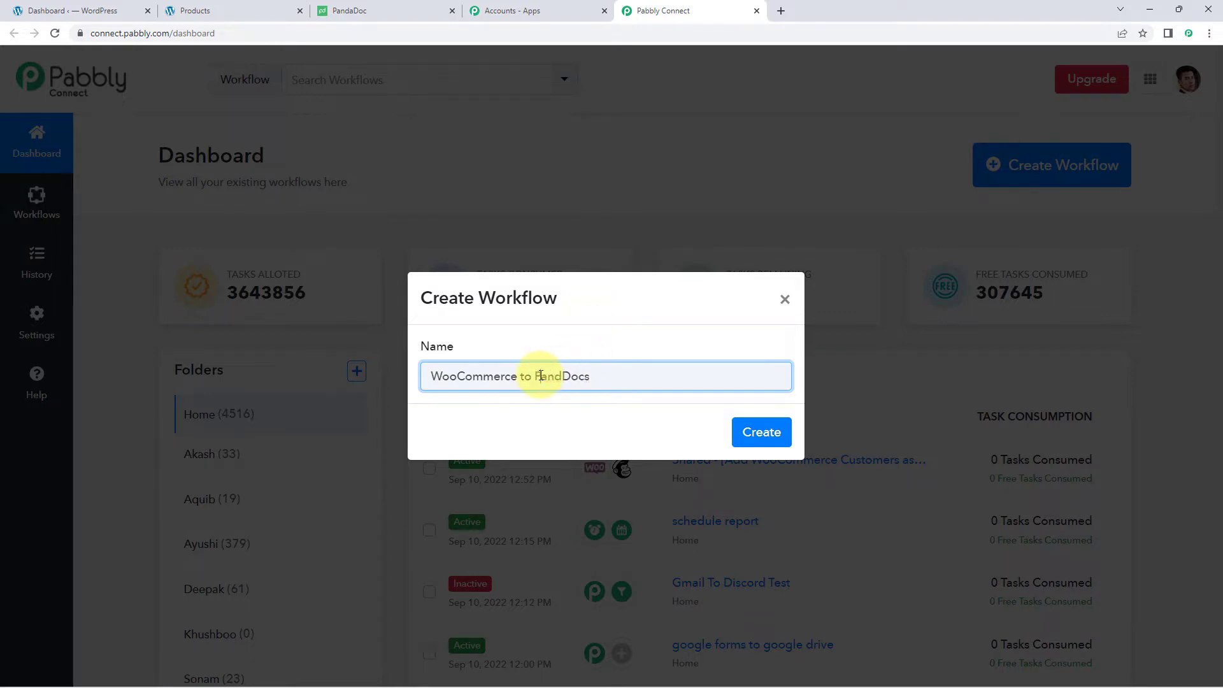
pyautogui.press('BackSpace')
pyautogui.write('P')
pyautogui.click(559, 381)
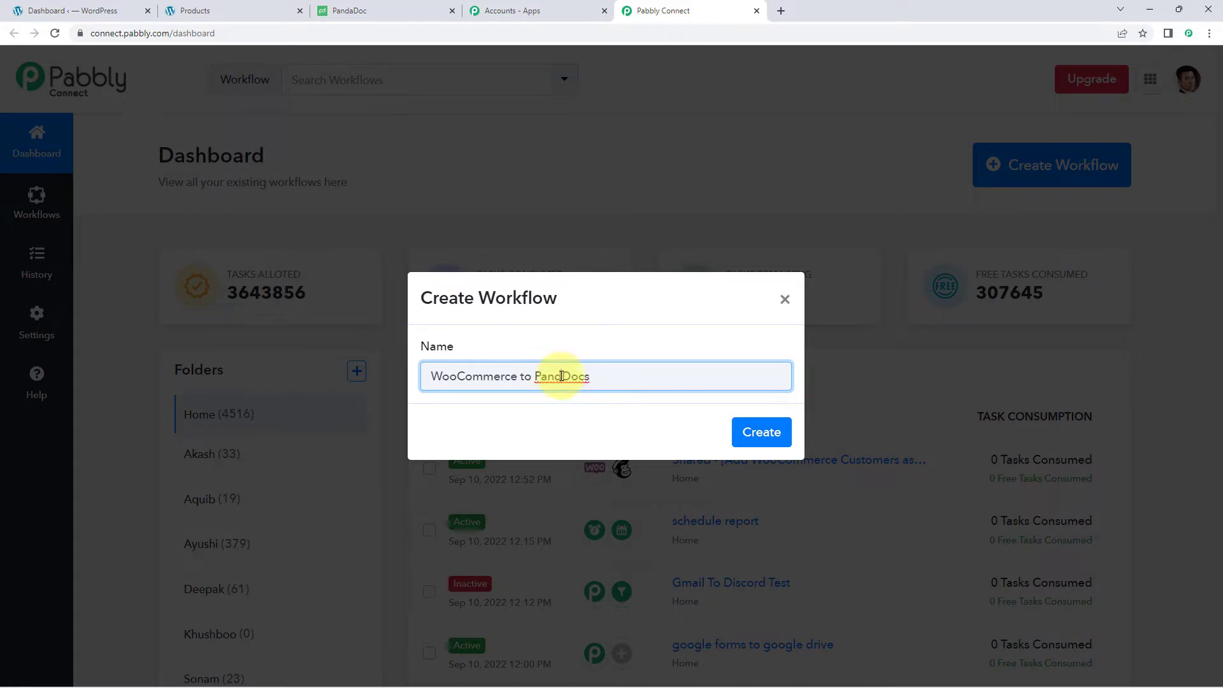
pyautogui.write('a')
pyautogui.click(754, 435)
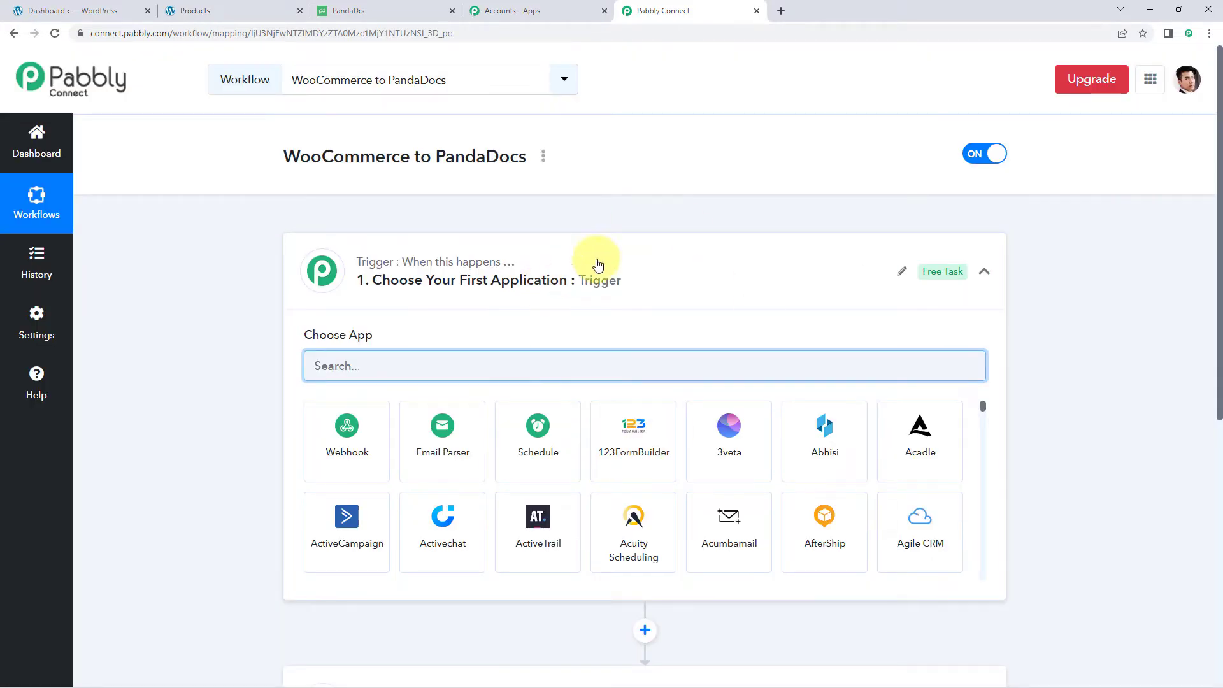
# - Collapse and re-expand the trigger step to reveal the Choose App grid
pyautogui.click(598, 264)
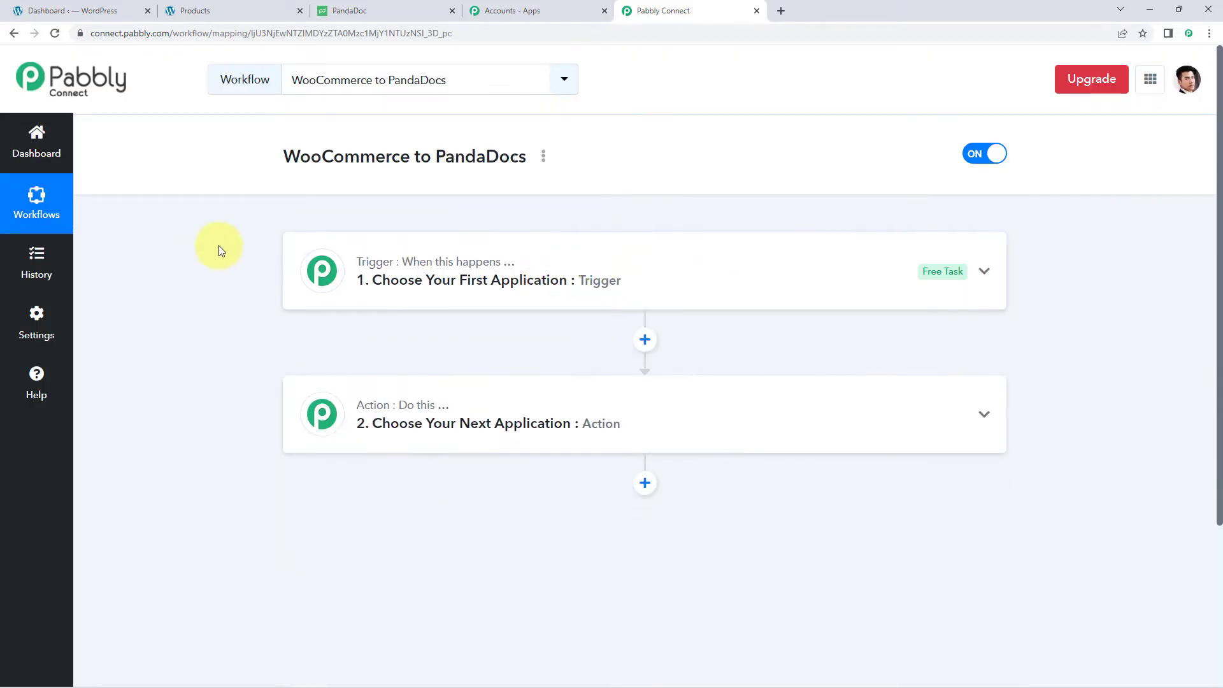
pyautogui.scroll(-1, 220, 245)
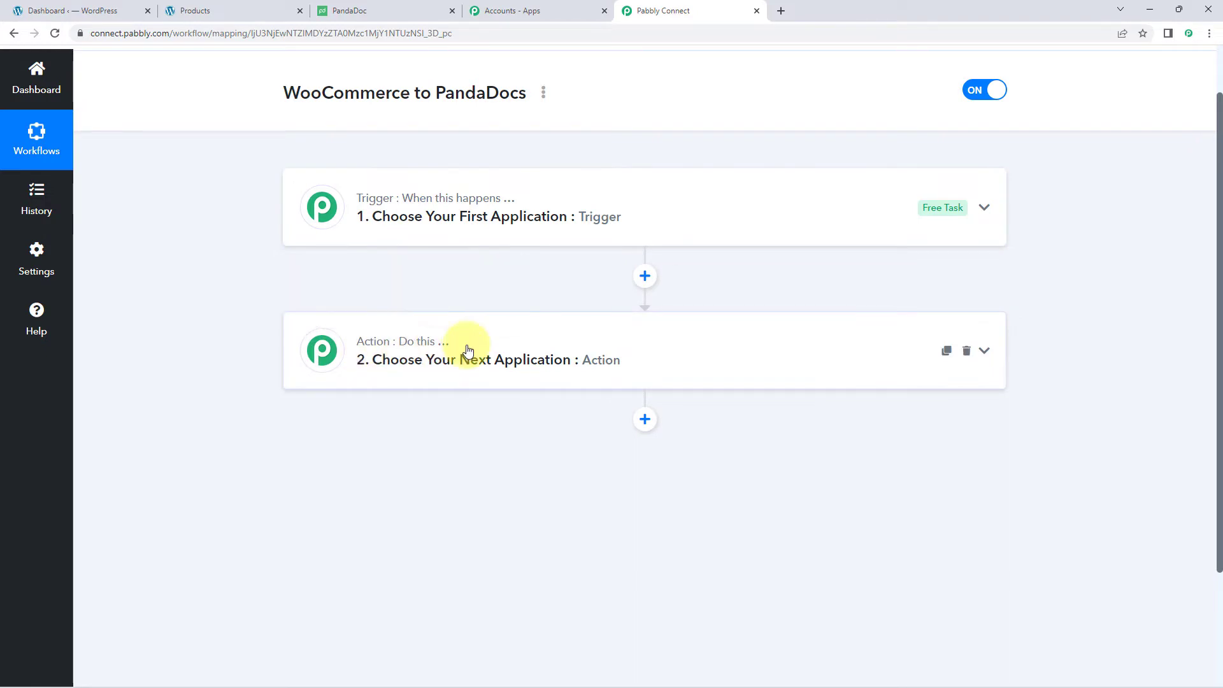
pyautogui.click(410, 219)
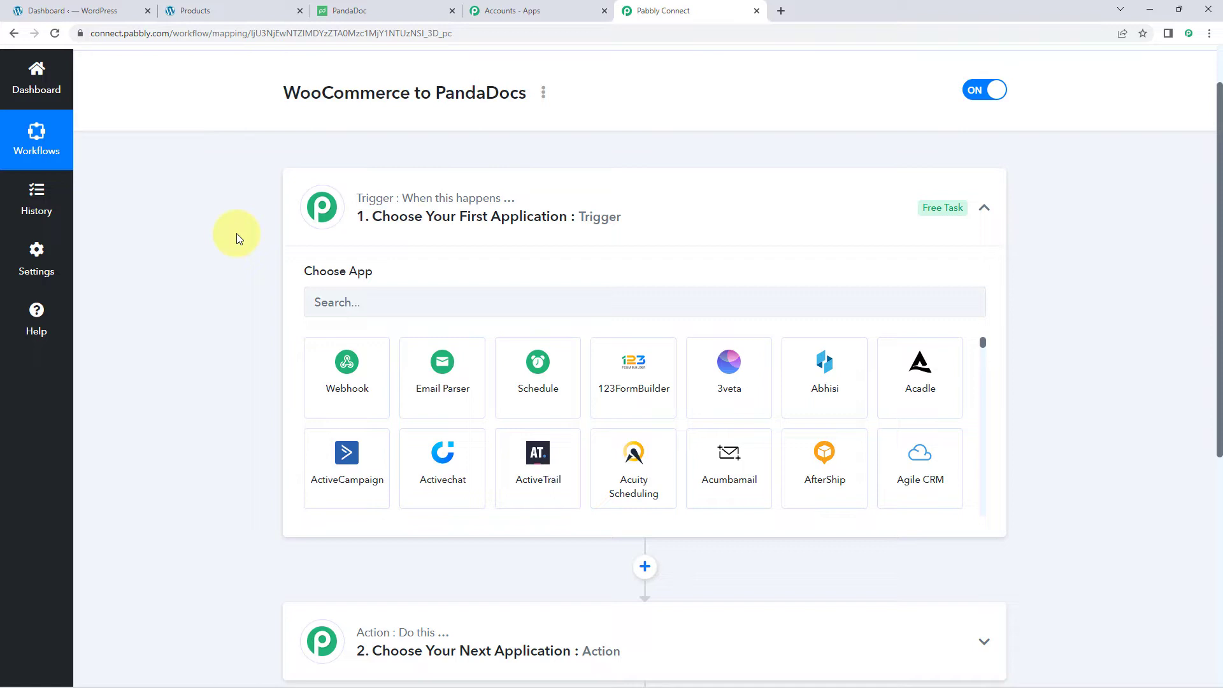
# - Set the trigger app to WooCommerce with the New Order Created event
pyautogui.scroll(-2, 235, 233)
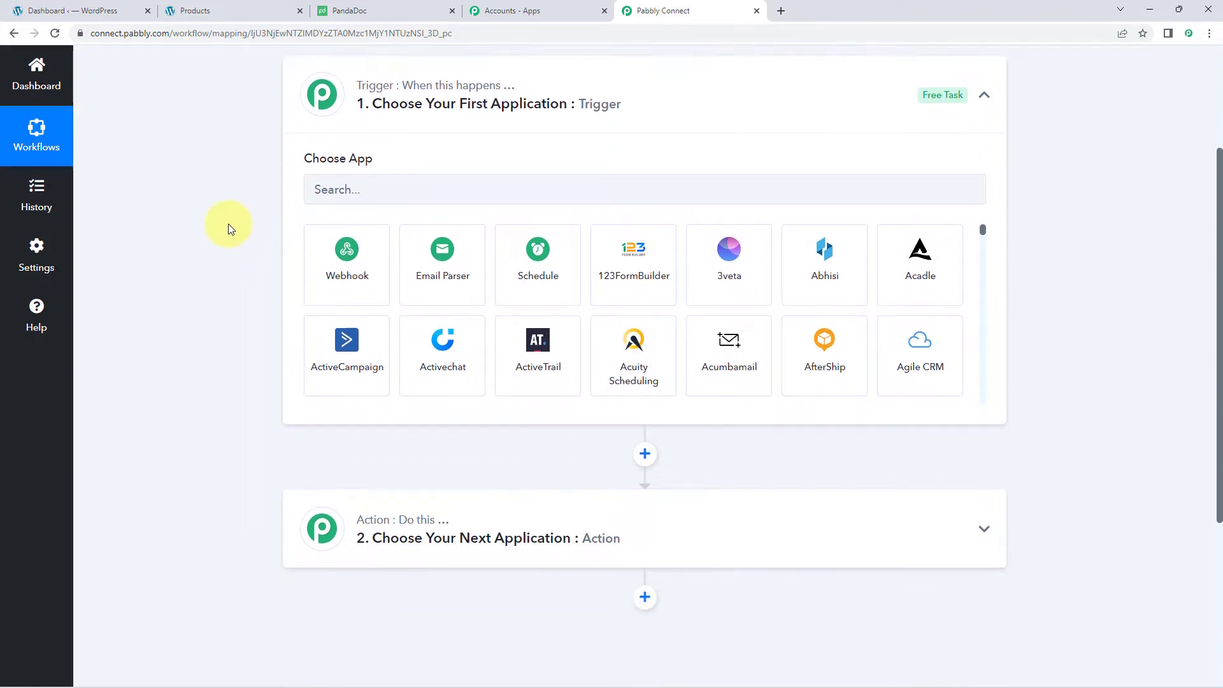
pyautogui.click(378, 173)
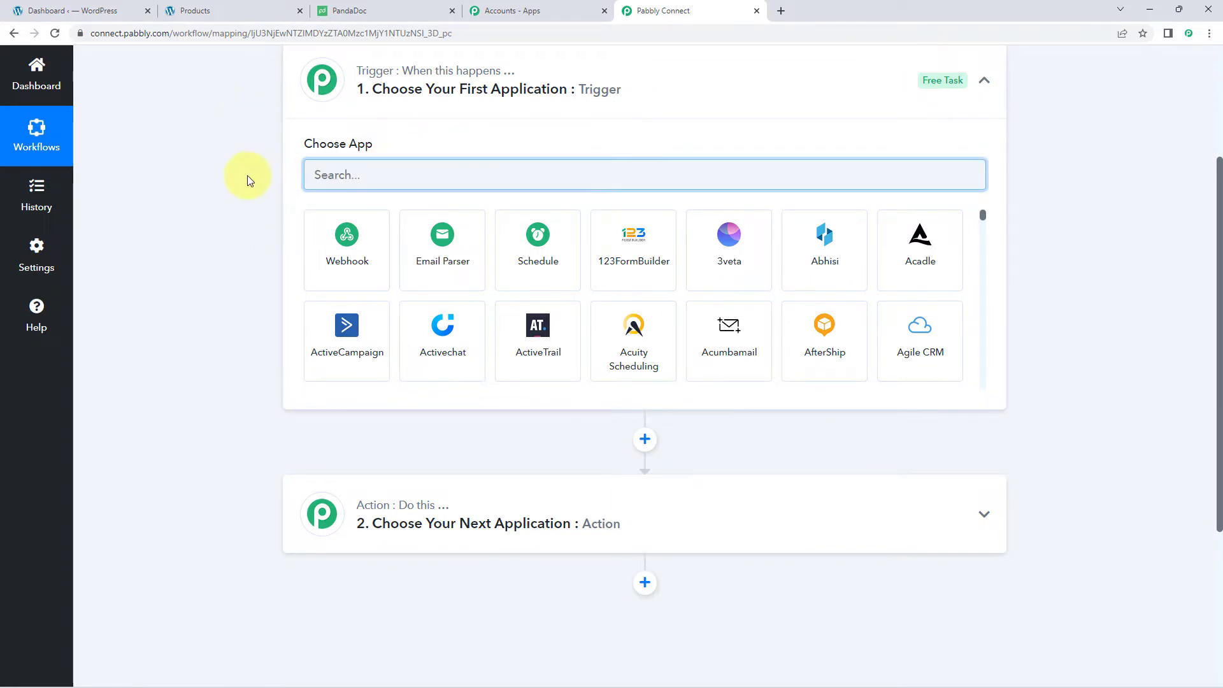
pyautogui.write('WooCommer')
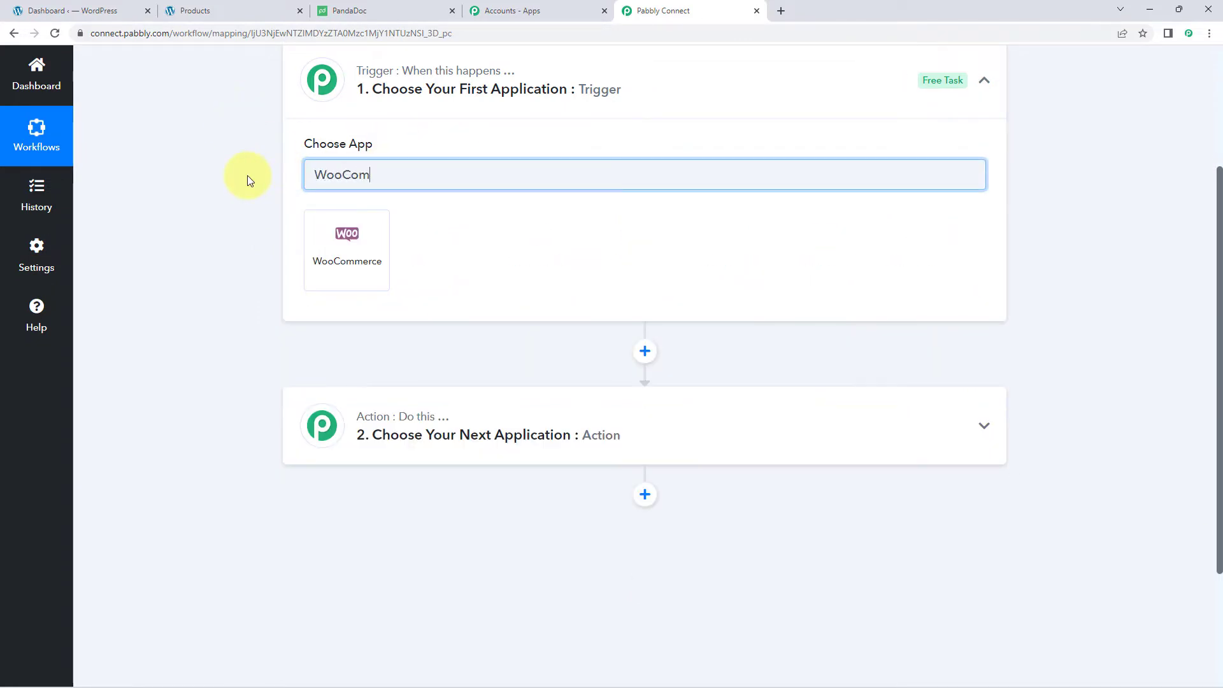
pyautogui.write('ce')
pyautogui.click(368, 244)
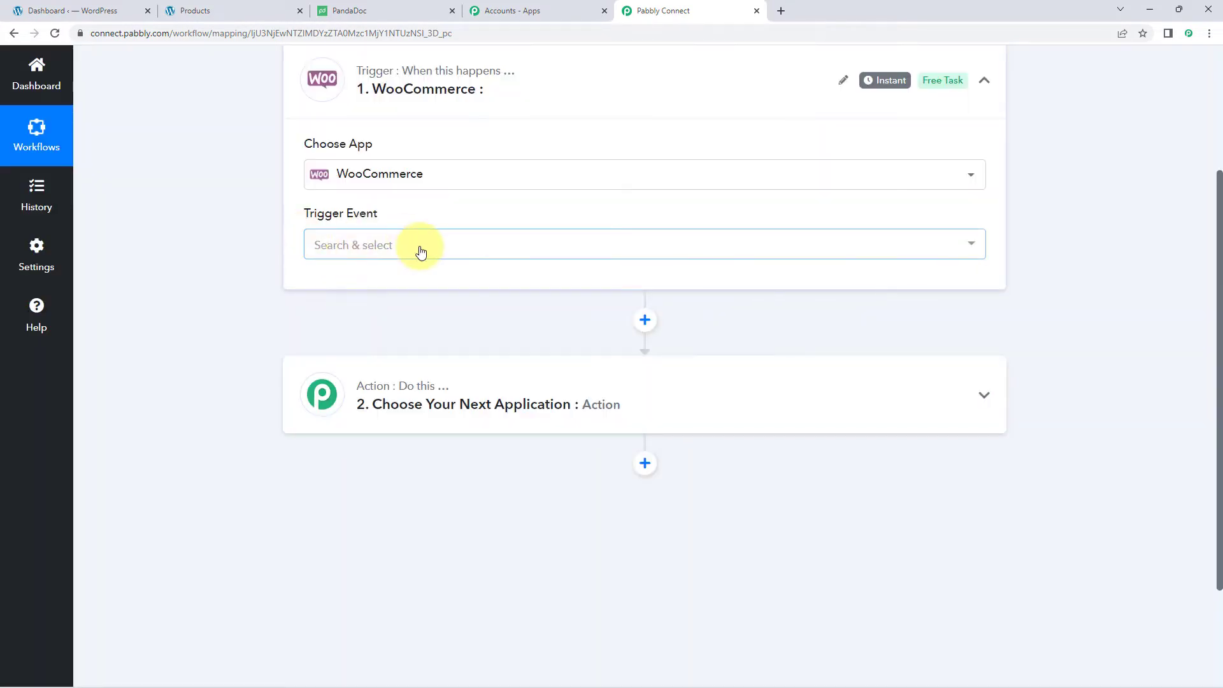
pyautogui.click(420, 251)
pyautogui.click(426, 324)
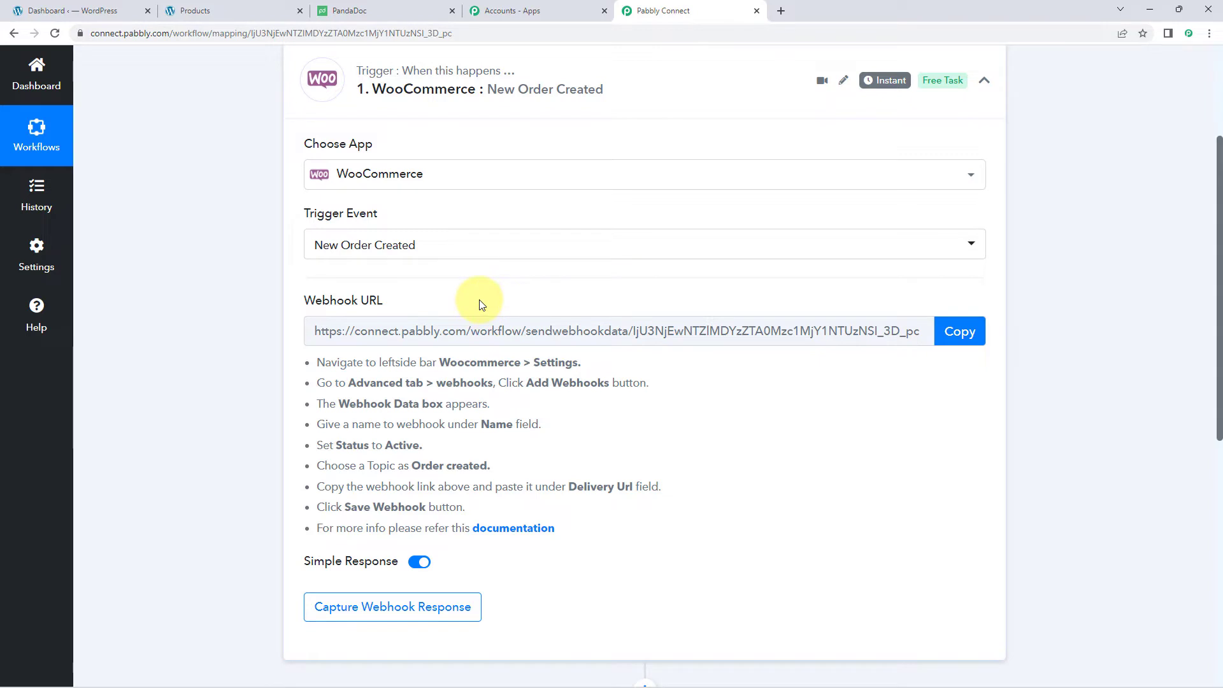
# - Copy the trigger's webhook URL and start capturing the webhook response
pyautogui.moveTo(313, 365); pyautogui.dragTo(607, 529)
pyautogui.click(607, 528)
pyautogui.click(960, 332)
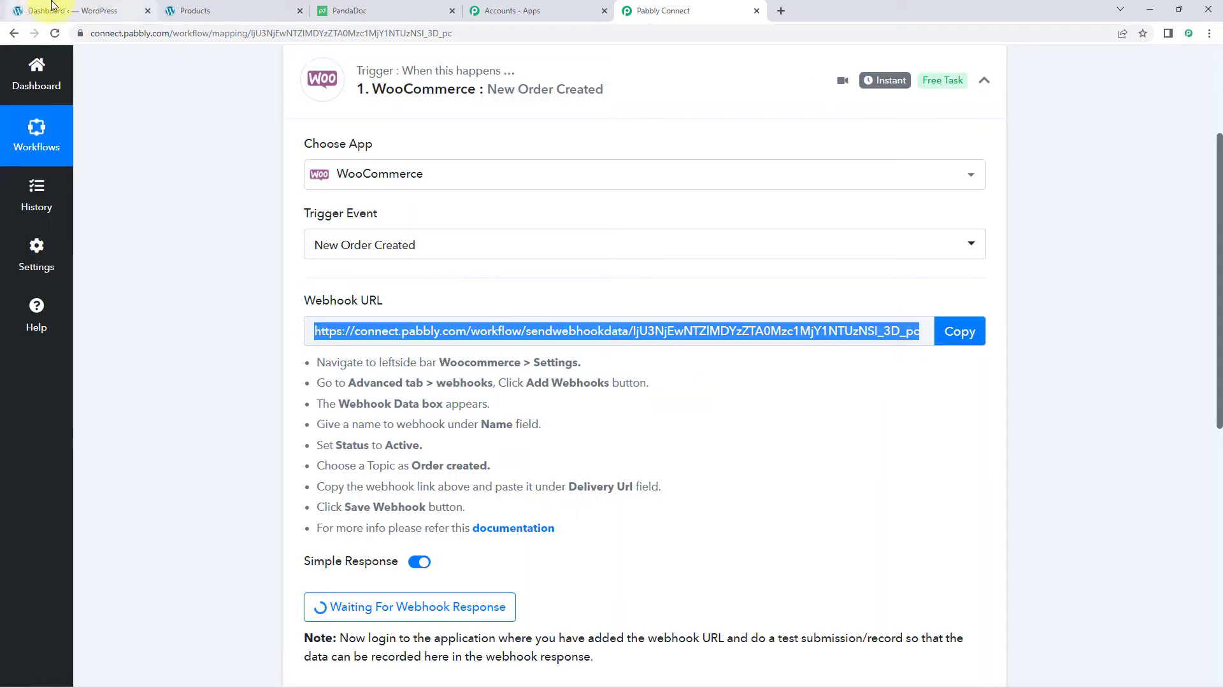
pyautogui.click(91, 7)
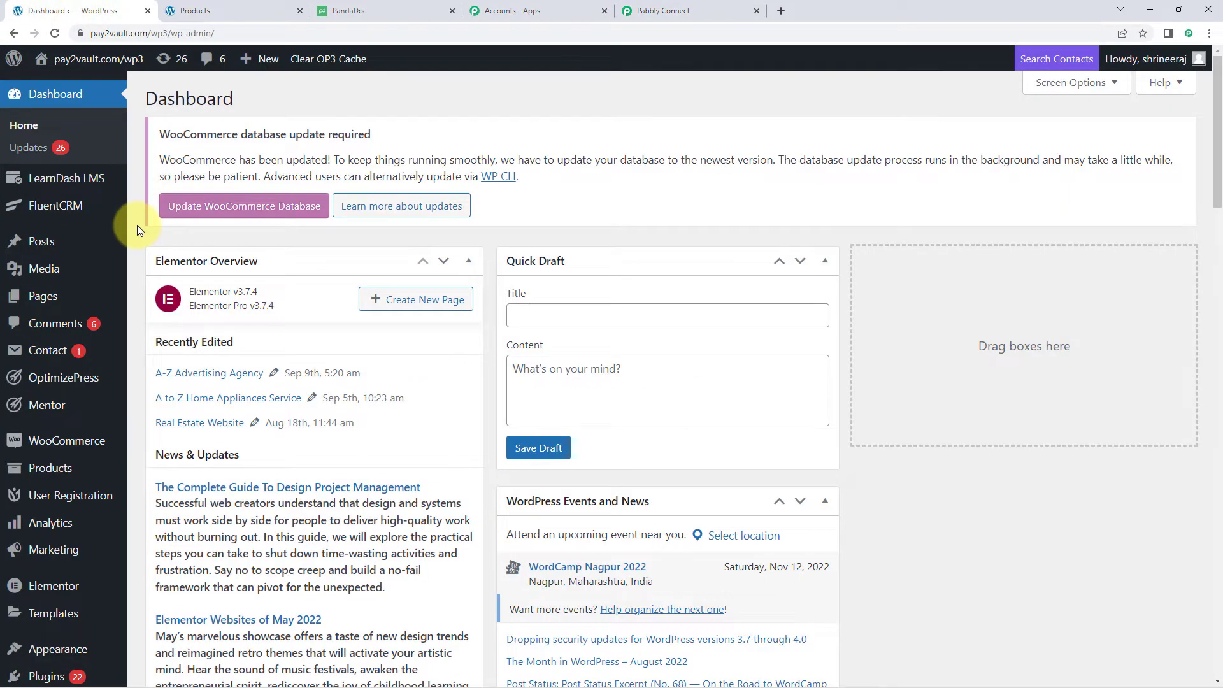
# - Go to WooCommerce Settings › Advanced › Webhooks and add a new webhook
pyautogui.scroll(-3, 137, 227)
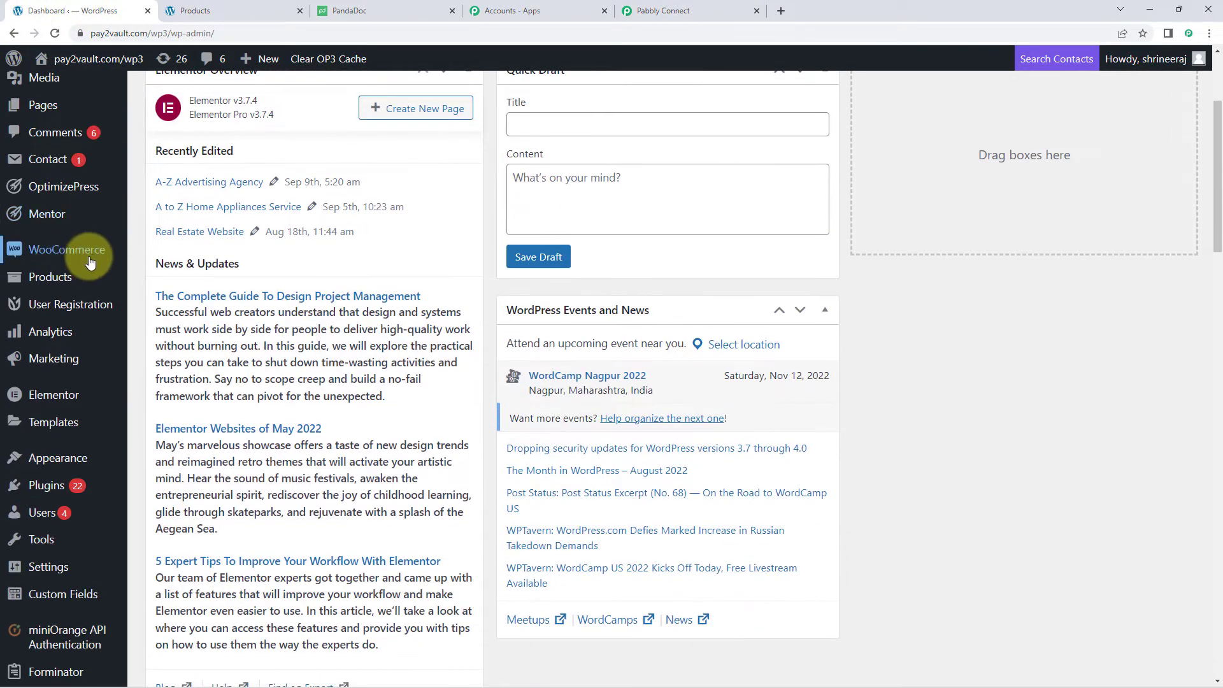
pyautogui.moveTo(104, 249)
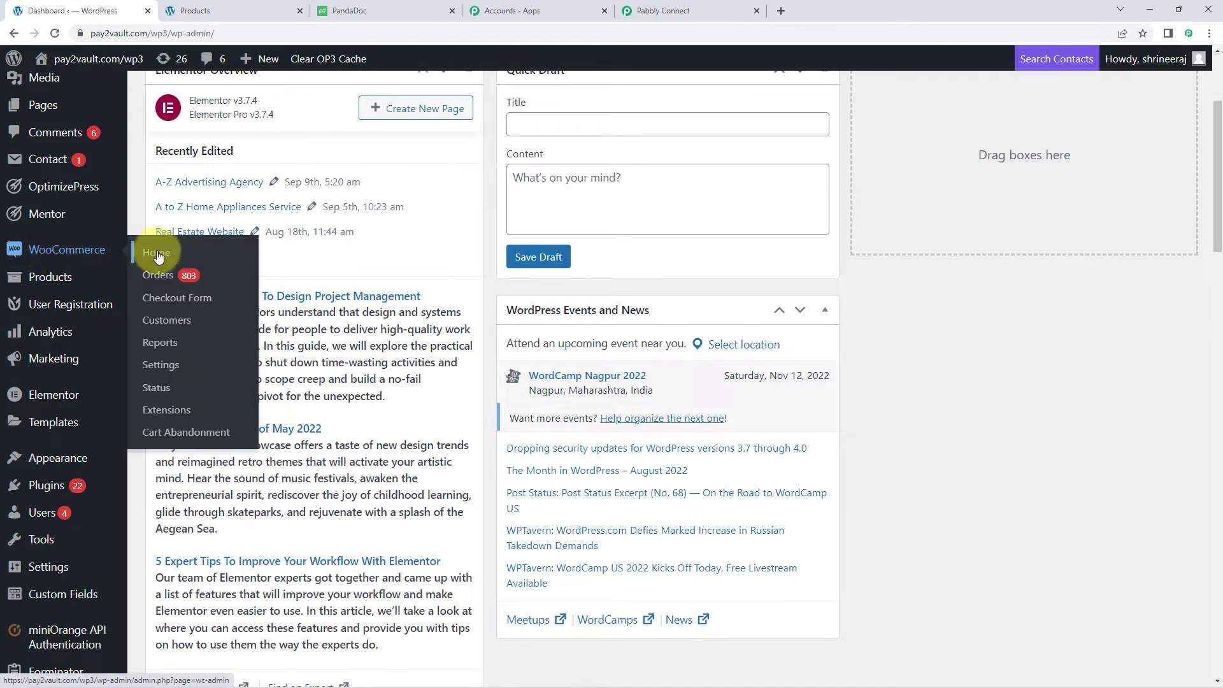
pyautogui.click(165, 368)
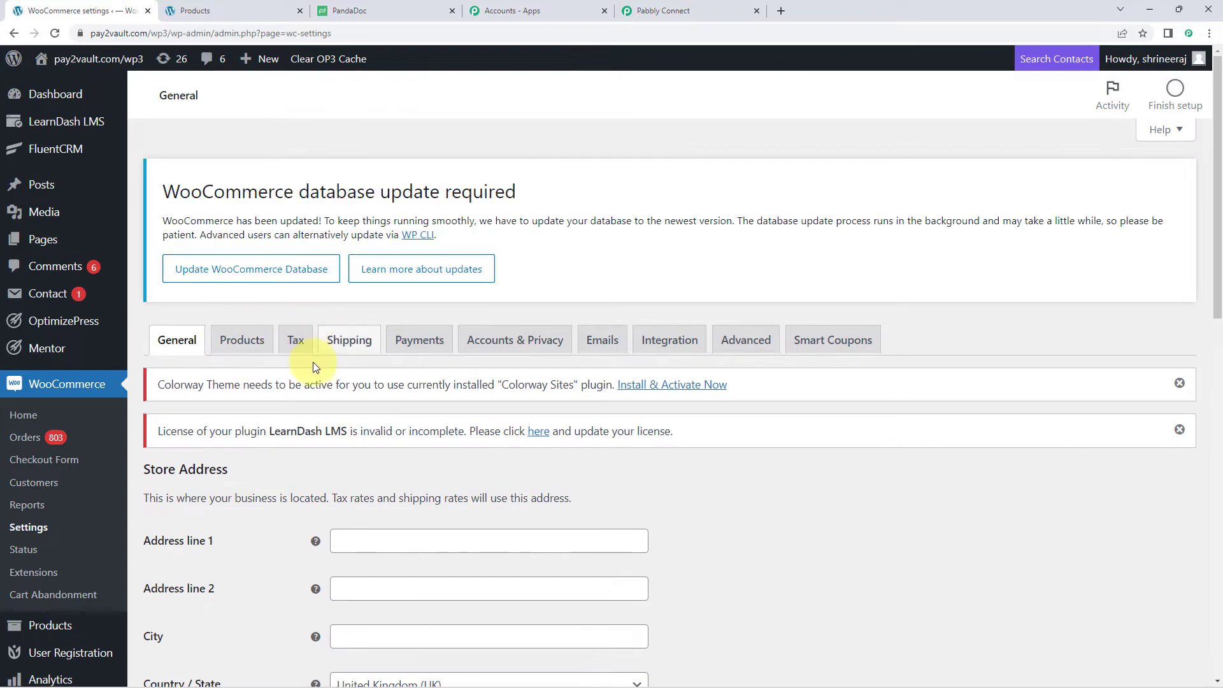
pyautogui.scroll(-2, 400, 356)
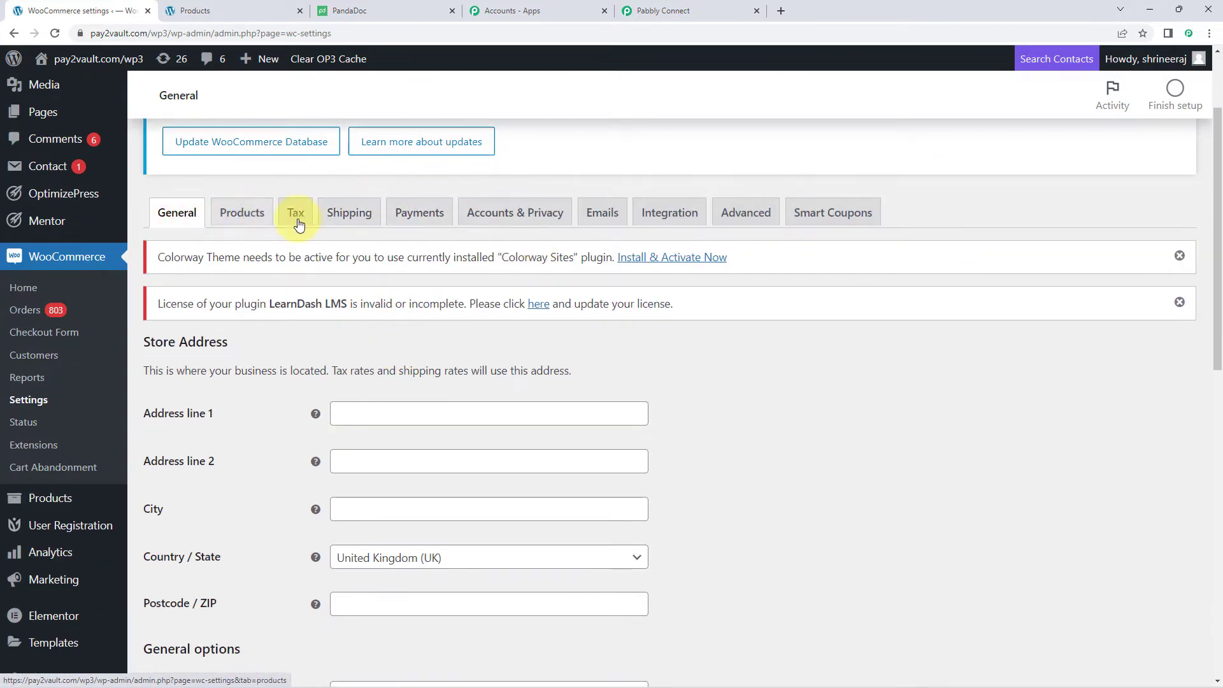
pyautogui.click(748, 220)
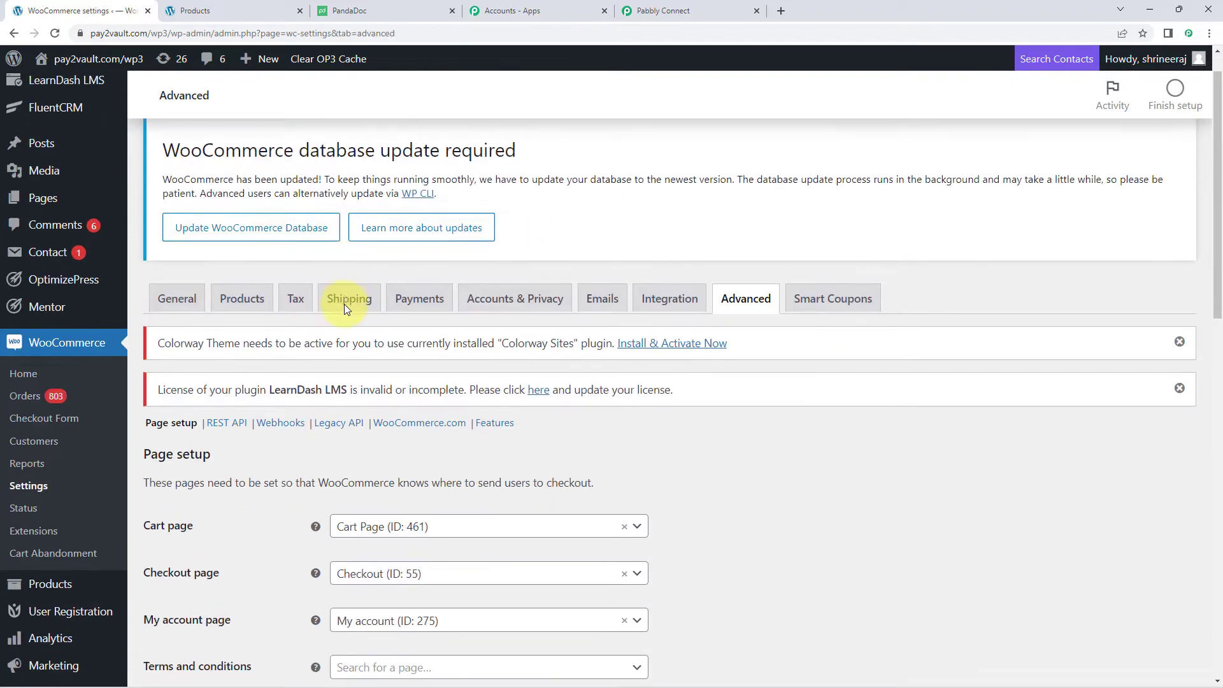
pyautogui.scroll(-2, 344, 303)
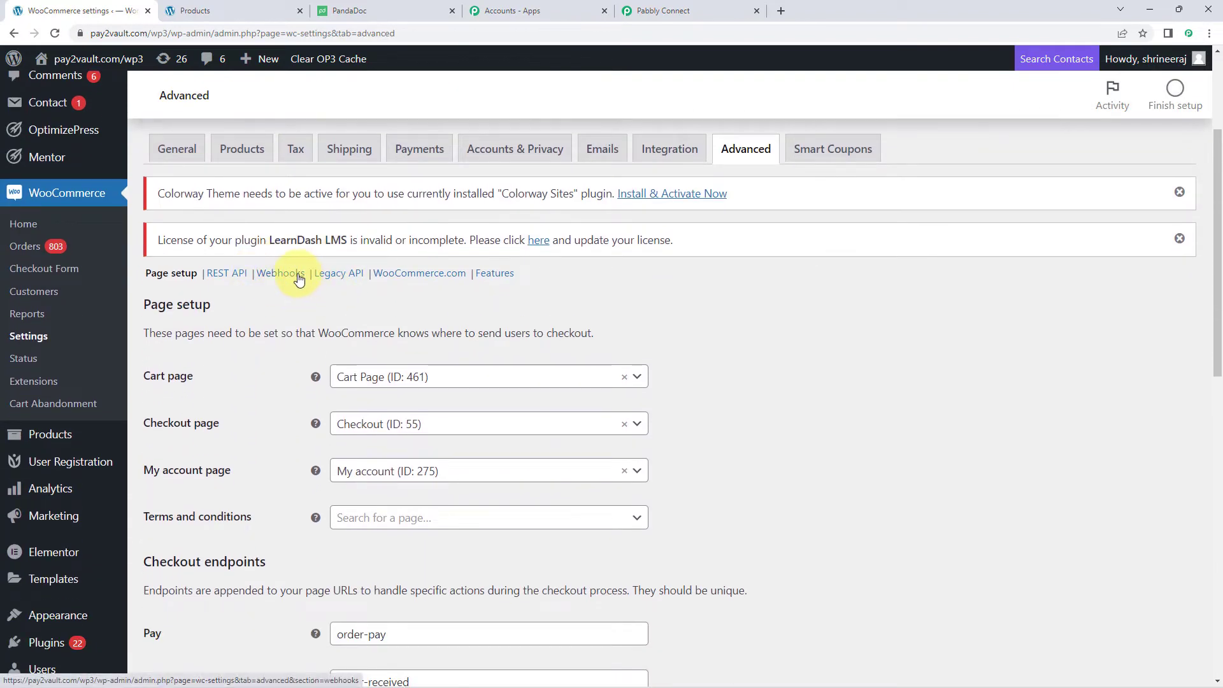
pyautogui.click(277, 279)
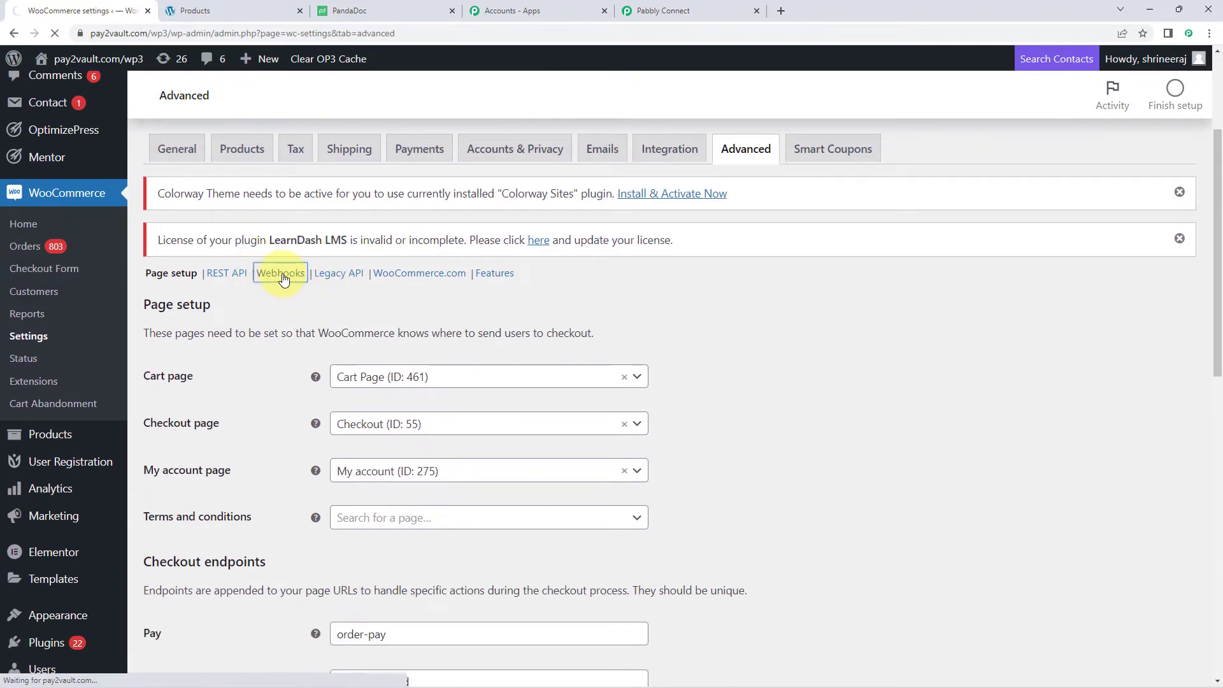
pyautogui.scroll(-2, 363, 404)
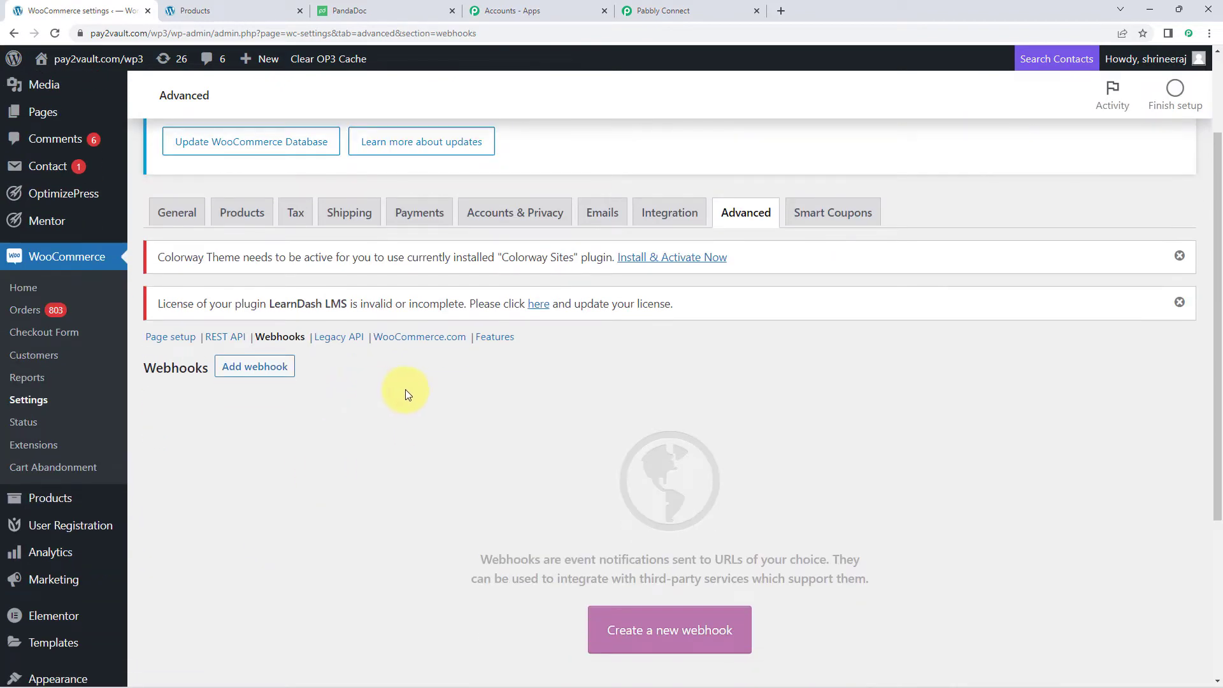
pyautogui.scroll(-1, 405, 391)
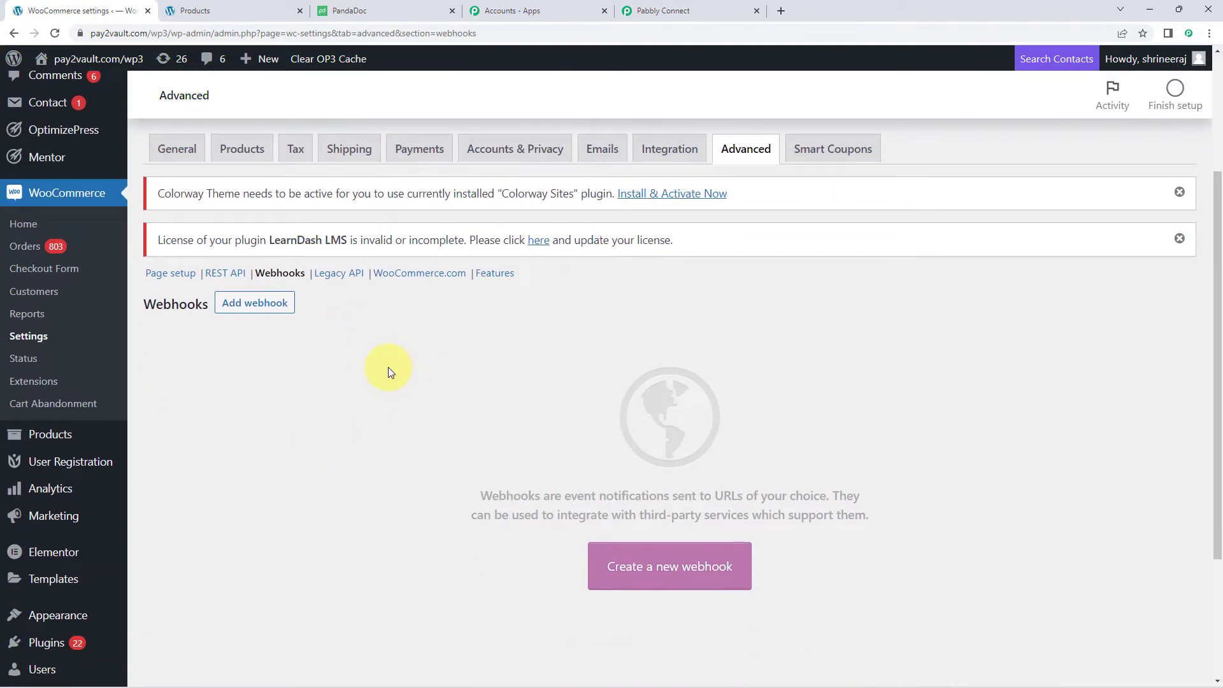
pyautogui.click(251, 304)
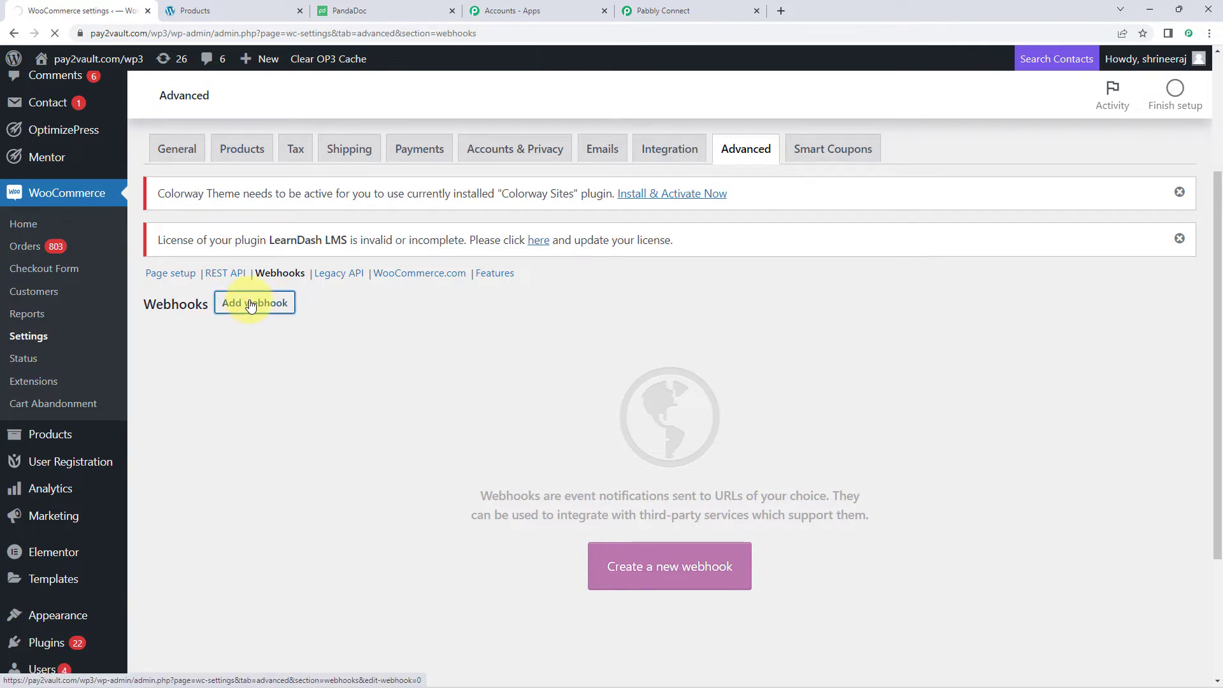
pyautogui.scroll(-5, 410, 315)
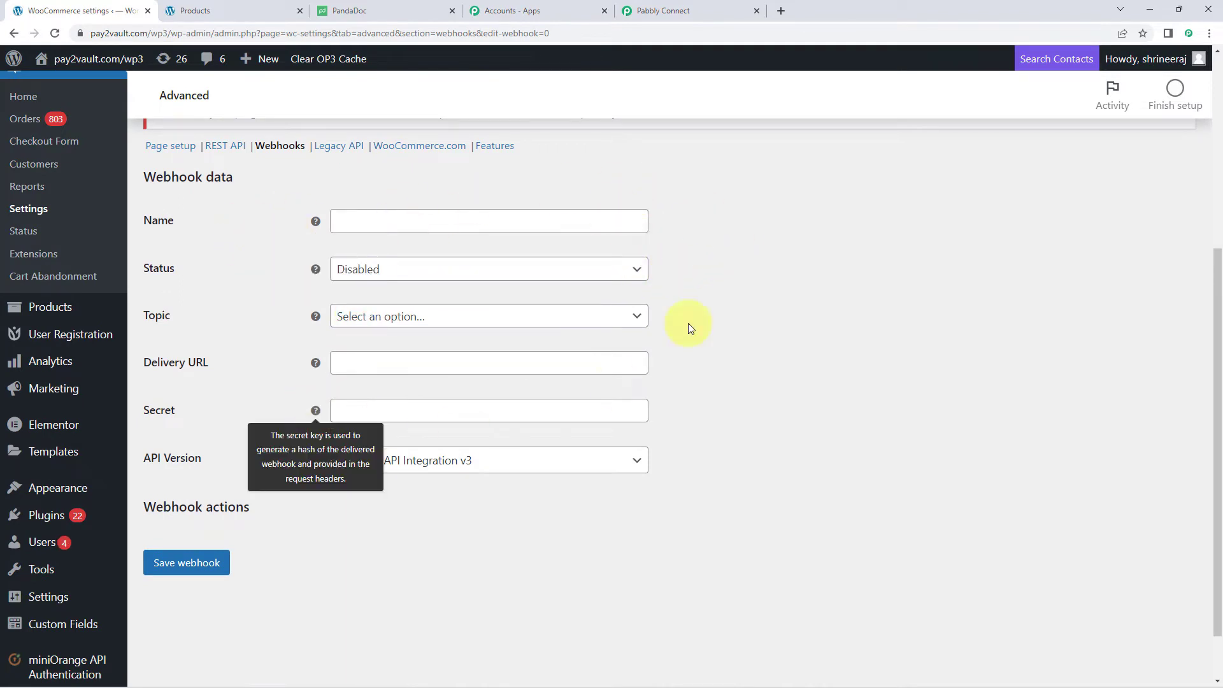
# - Name the webhook PandaDoc, with status Active and topic Order created
pyautogui.click(424, 220)
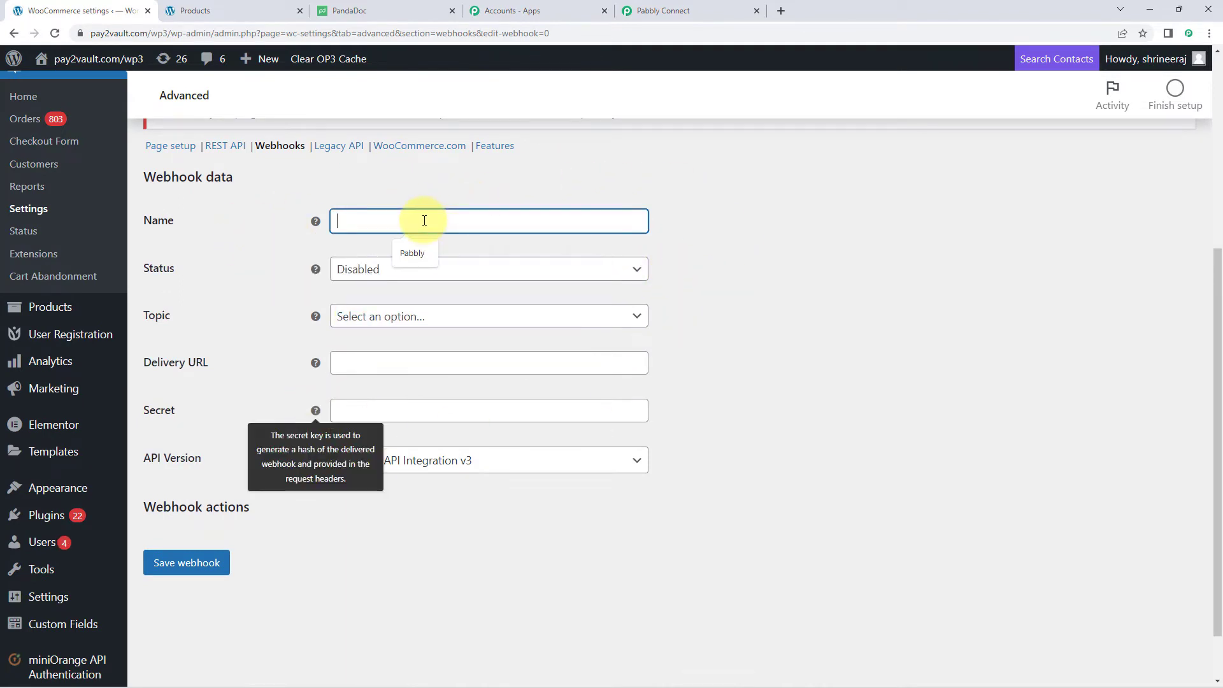
pyautogui.write('Panda')
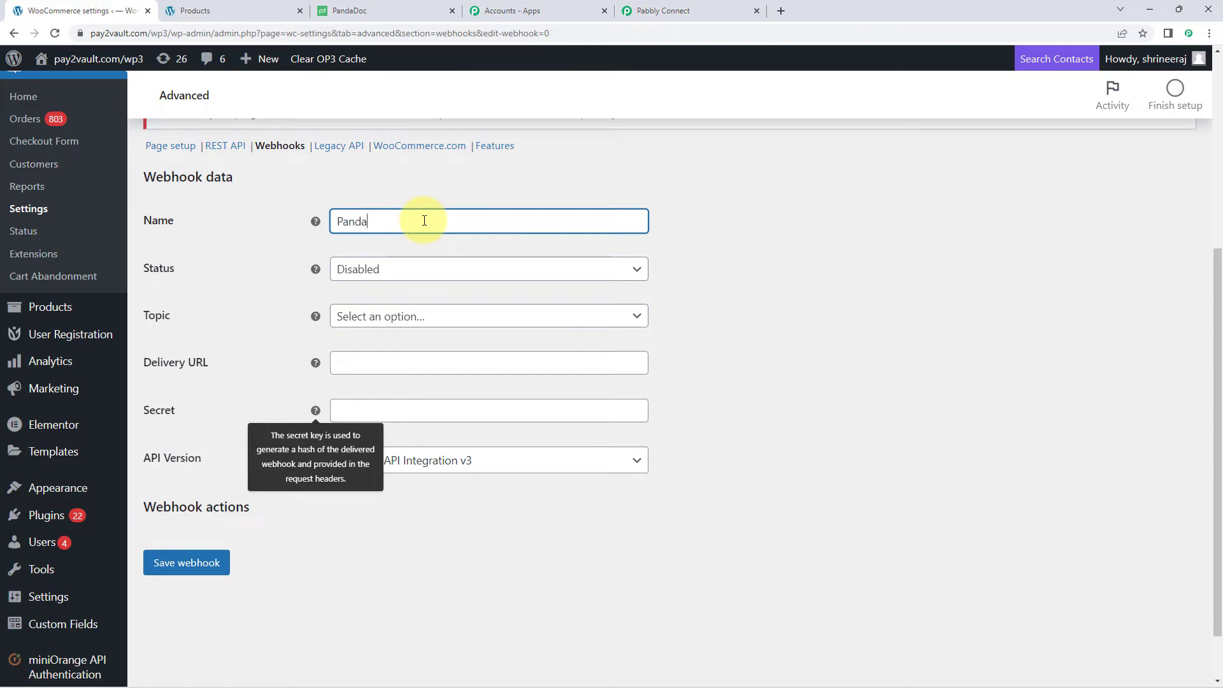
pyautogui.write('Doc')
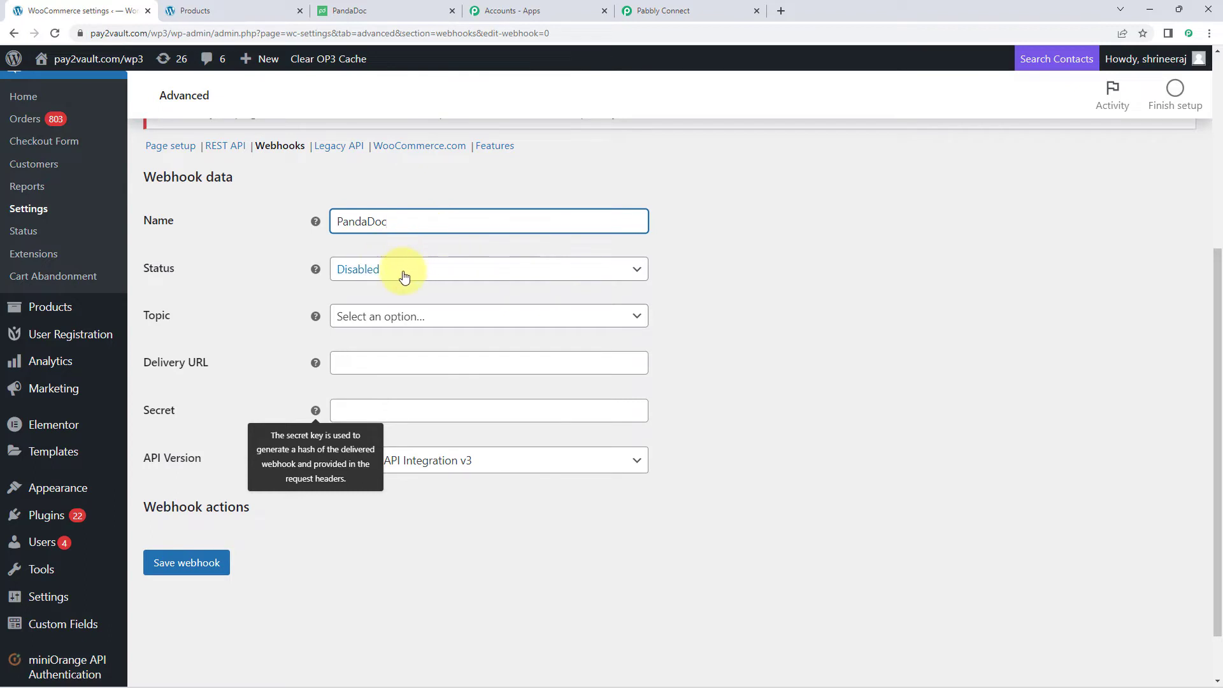
pyautogui.click(401, 272)
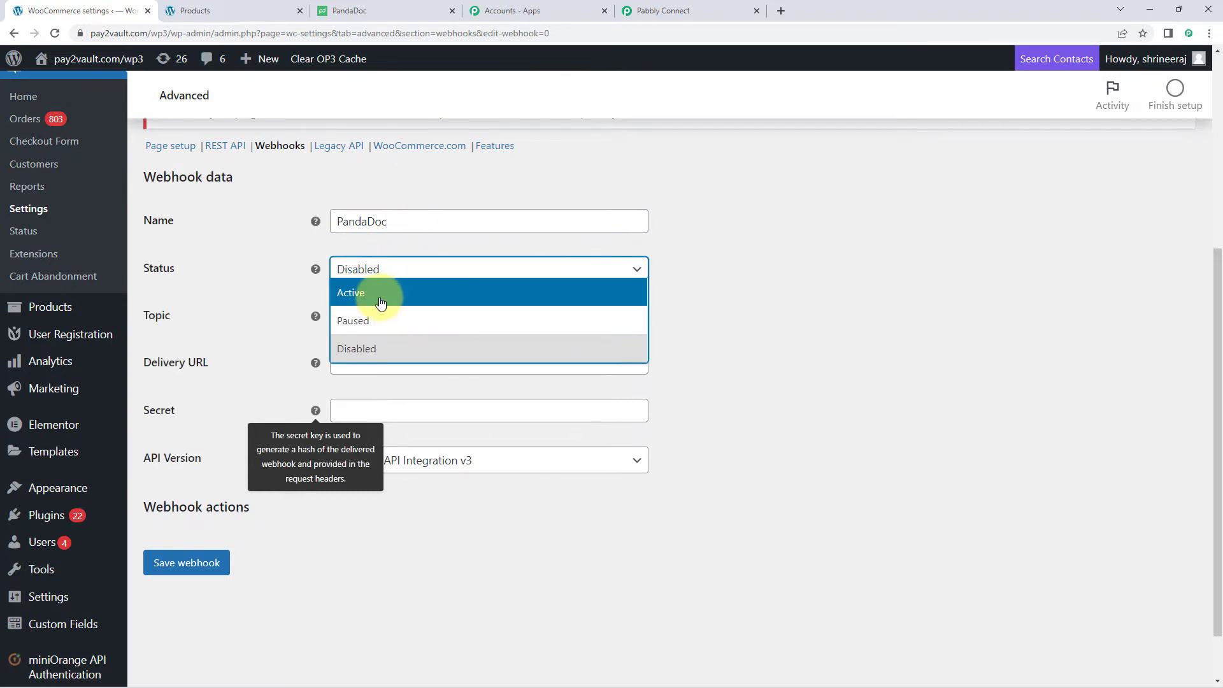
pyautogui.click(381, 302)
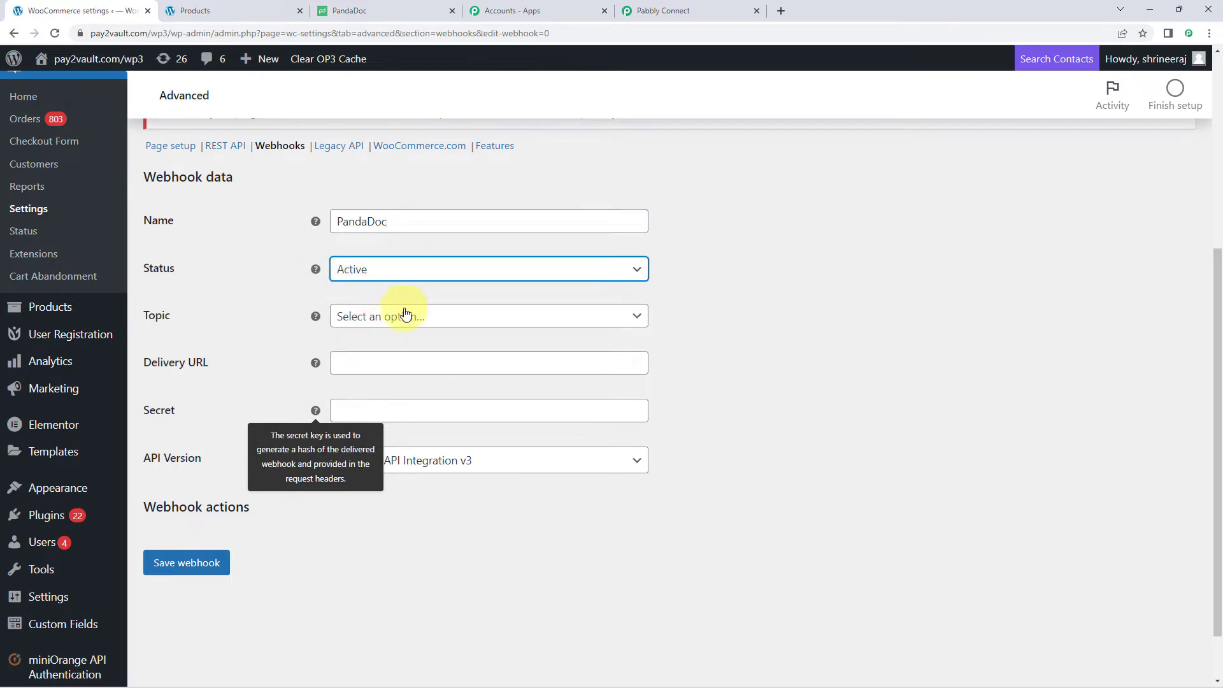
pyautogui.click(428, 323)
pyautogui.scroll(-2, 469, 420)
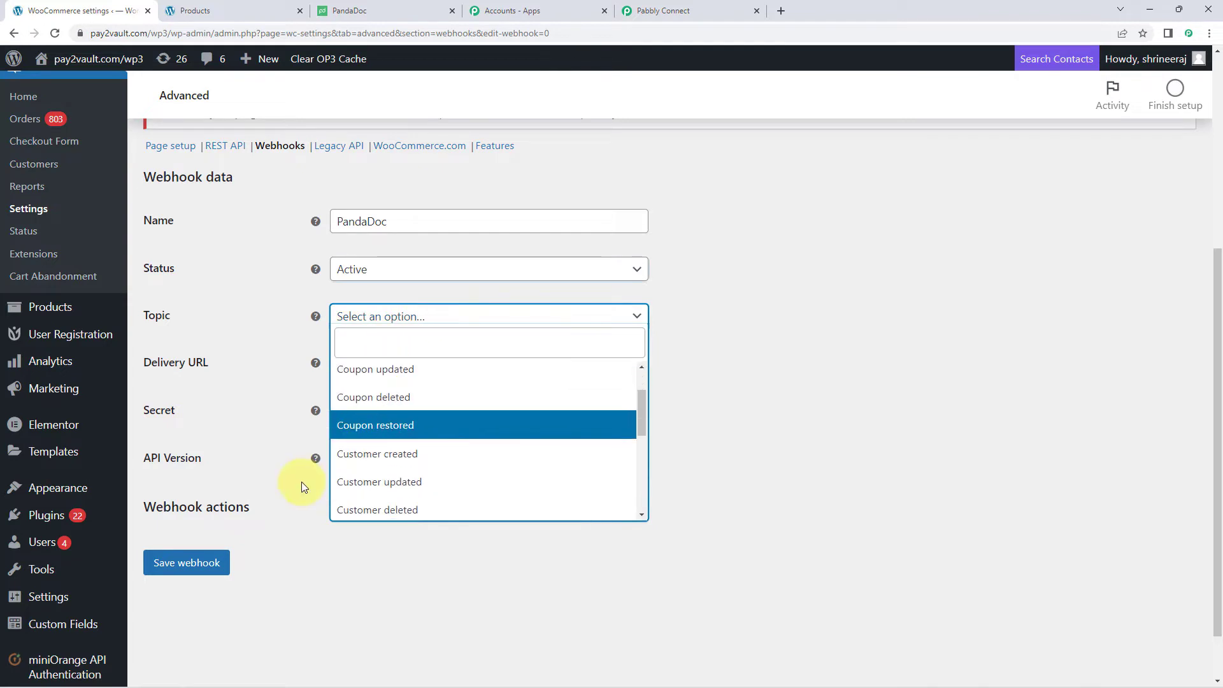
pyautogui.scroll(-1, 437, 448)
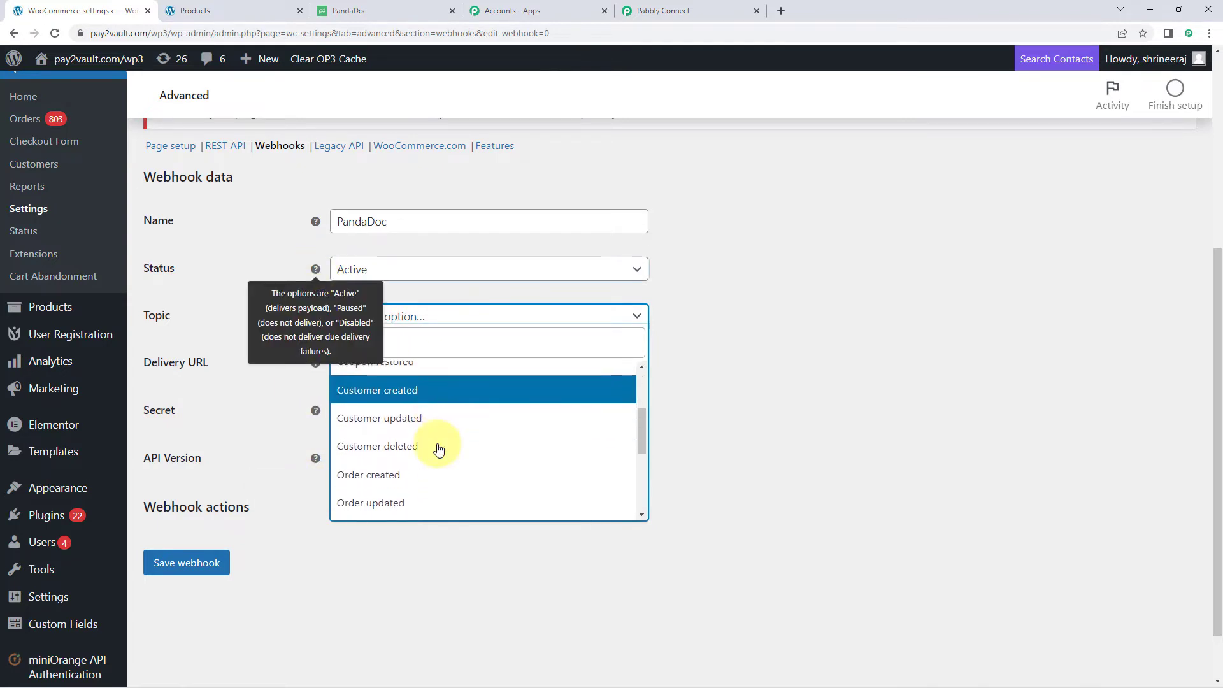
pyautogui.click(405, 477)
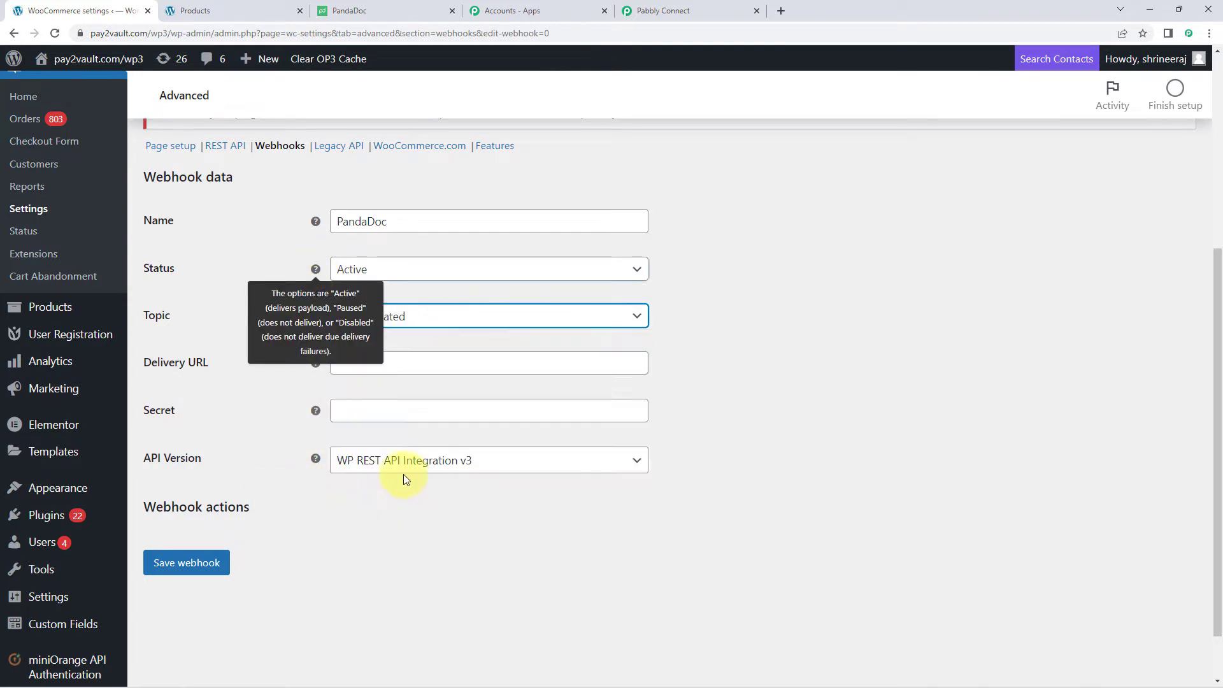
pyautogui.click(394, 493)
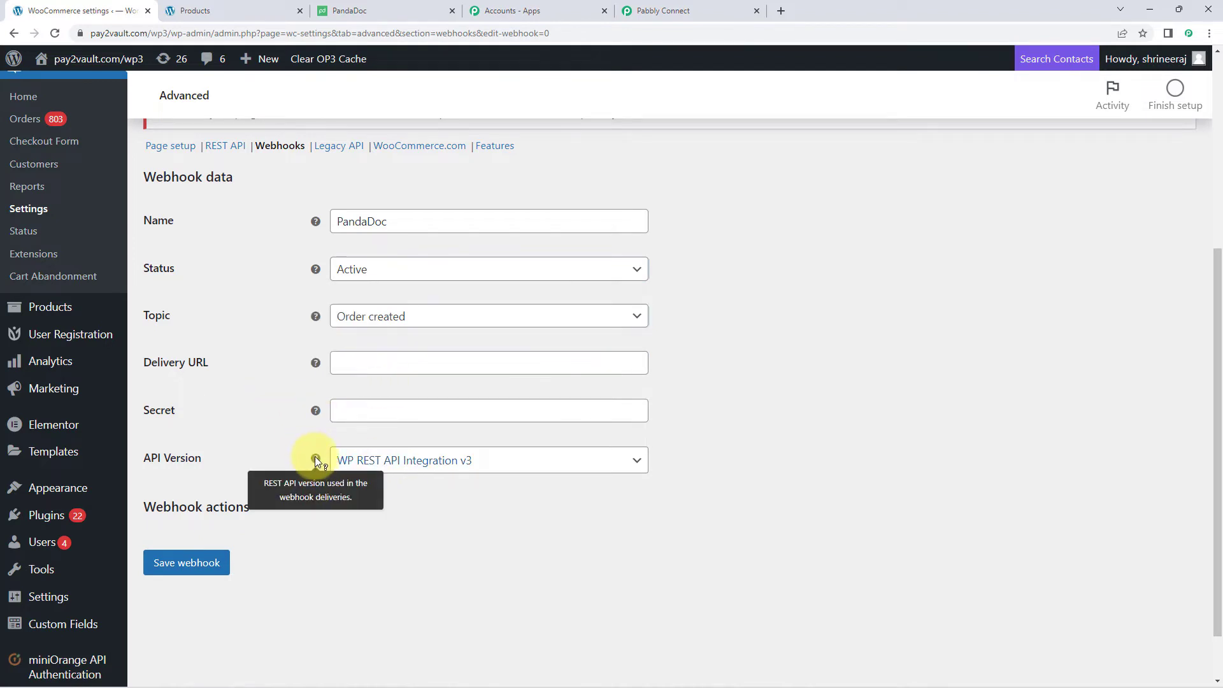
# - Paste the Pabbly webhook URL as the Delivery URL and save the webhook
pyautogui.moveTo(316, 464)
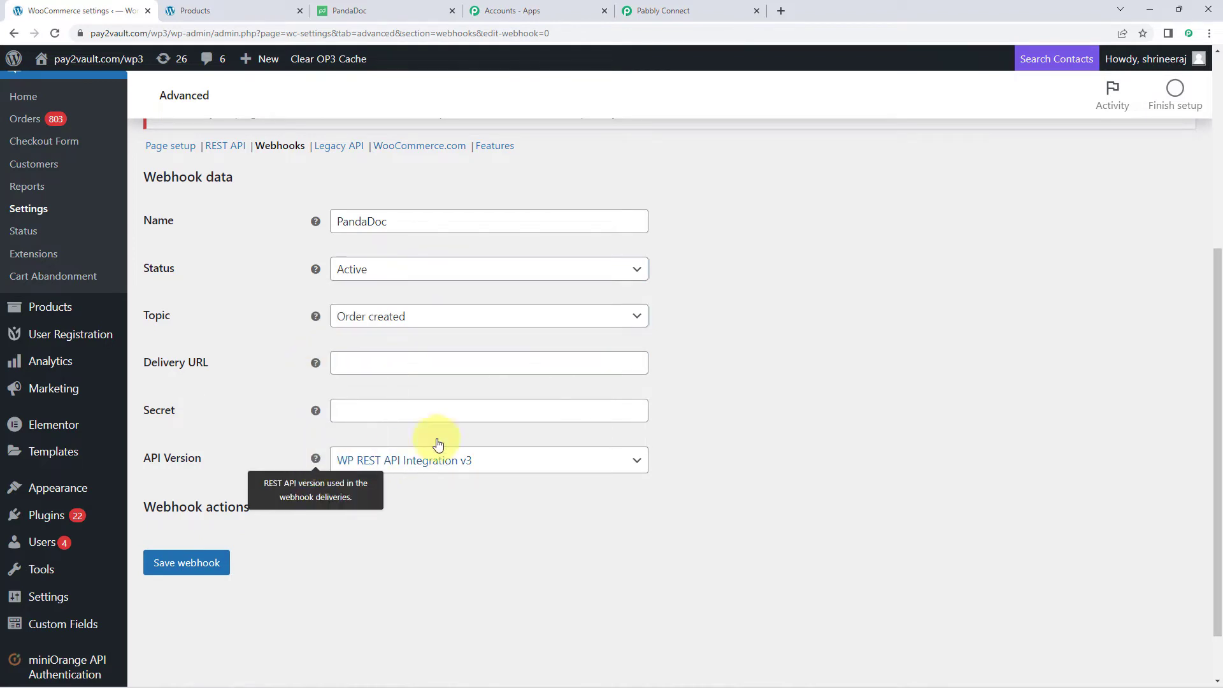
pyautogui.click(399, 363)
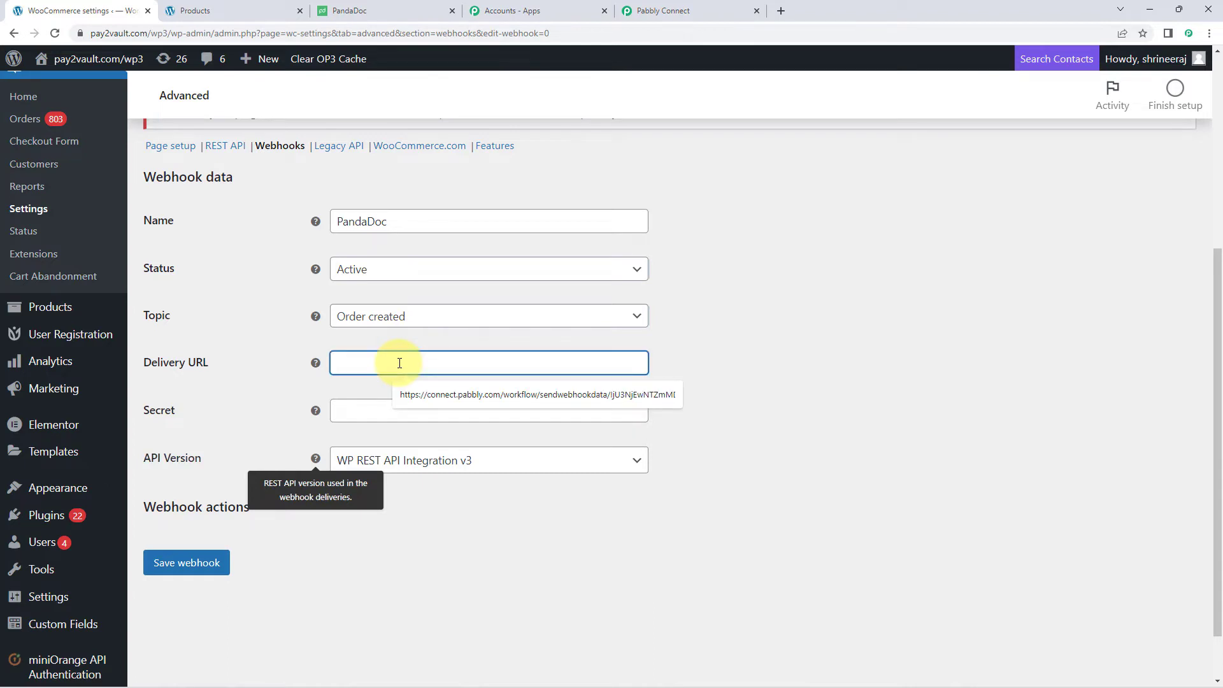
pyautogui.rightClick(399, 363)
pyautogui.click(441, 467)
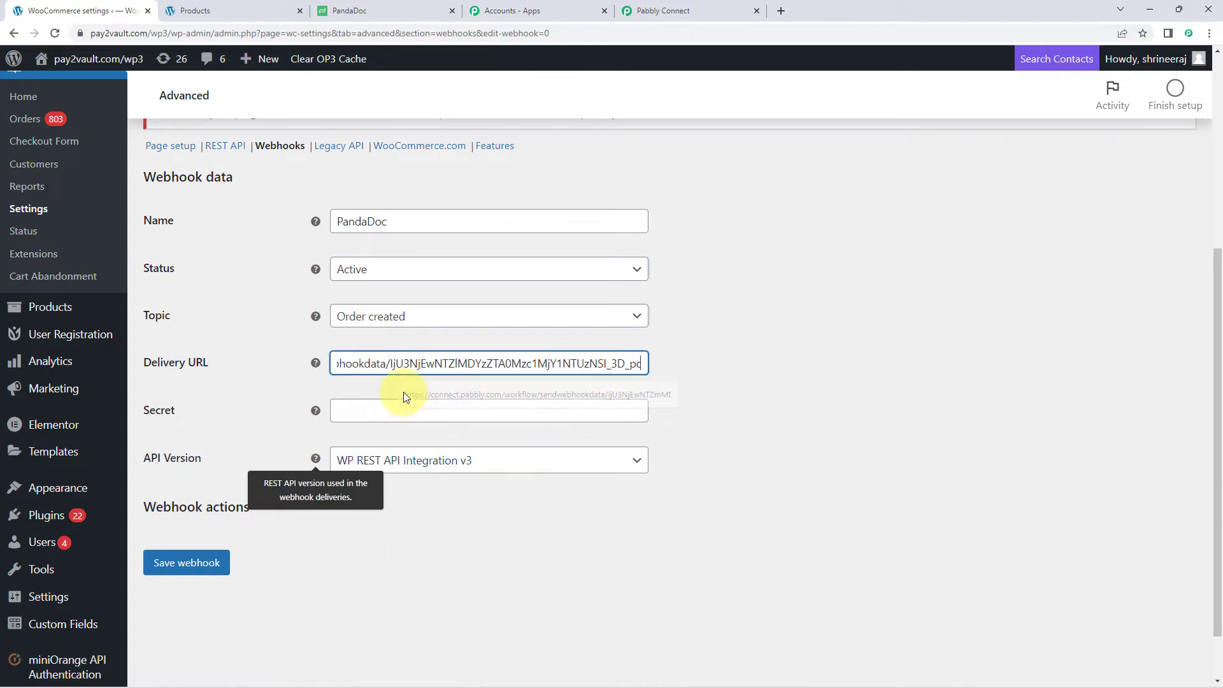
pyautogui.scroll(-1, 530, 386)
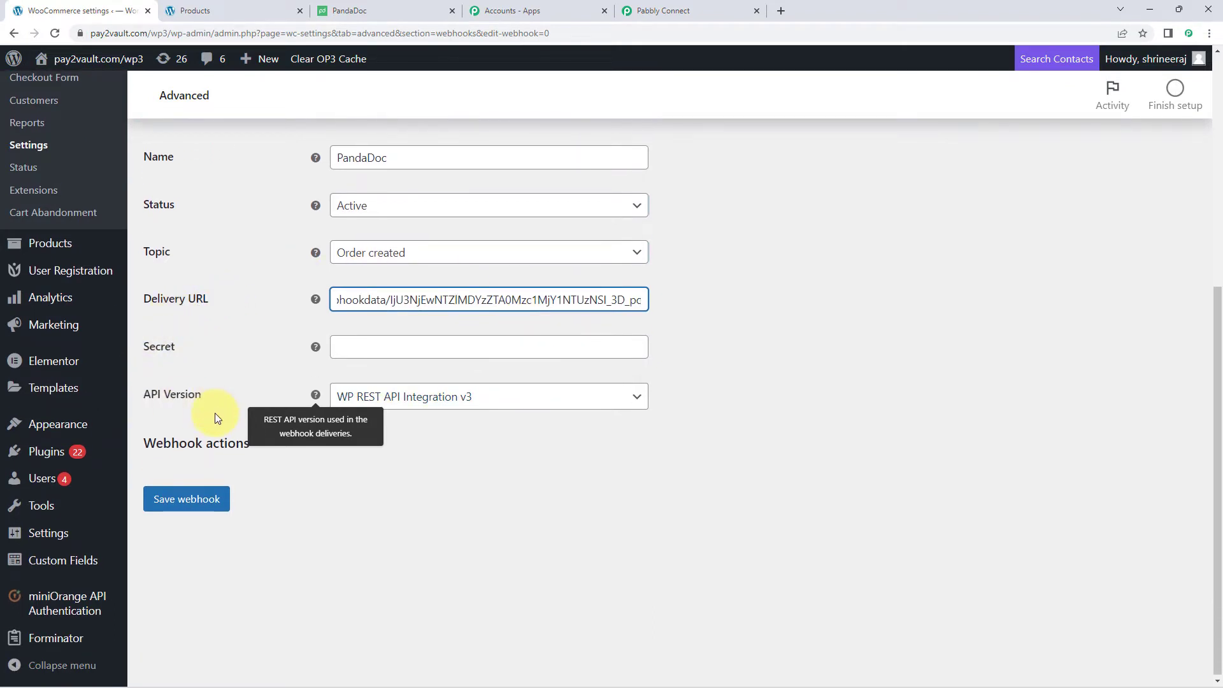
pyautogui.click(188, 502)
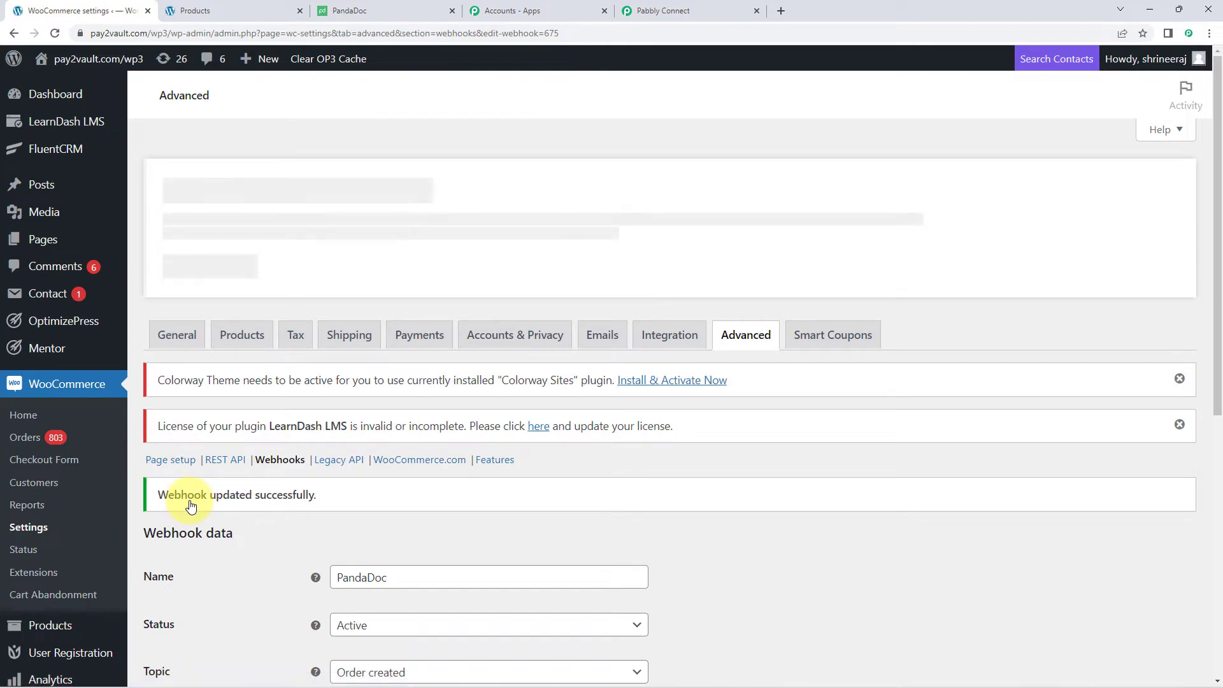
pyautogui.scroll(-2, 190, 506)
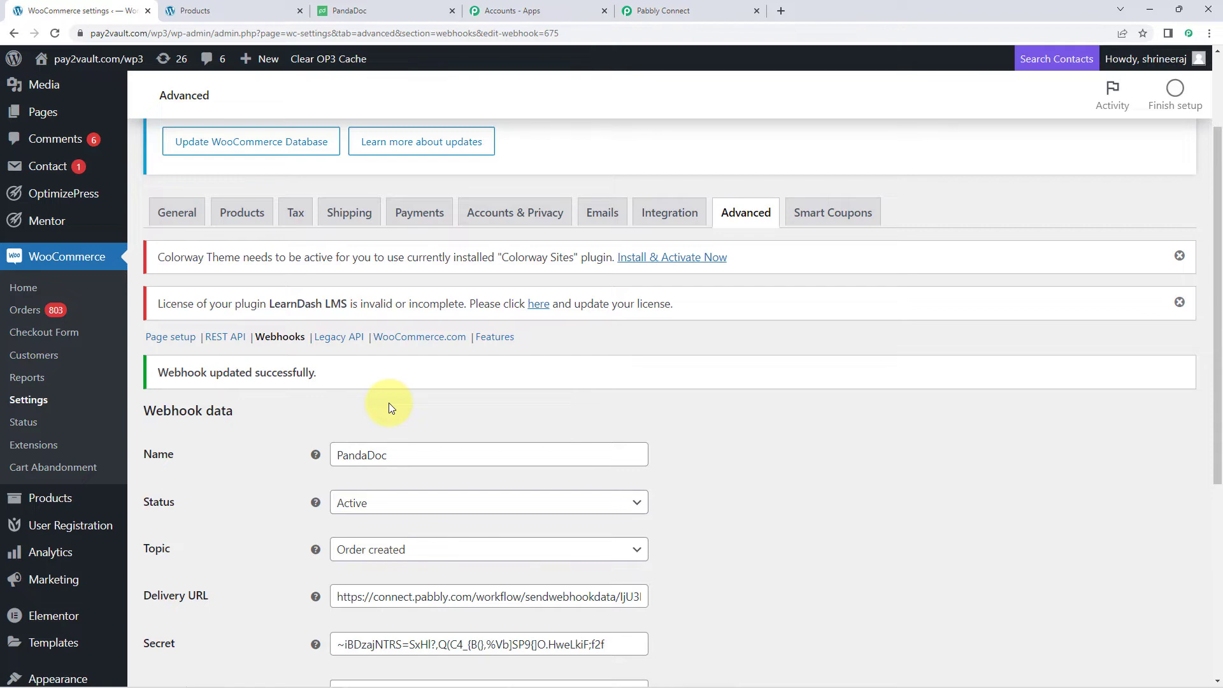
# - Re-capture the webhook response in Pabbly Connect, confirming with Yes
pyautogui.click(672, 10)
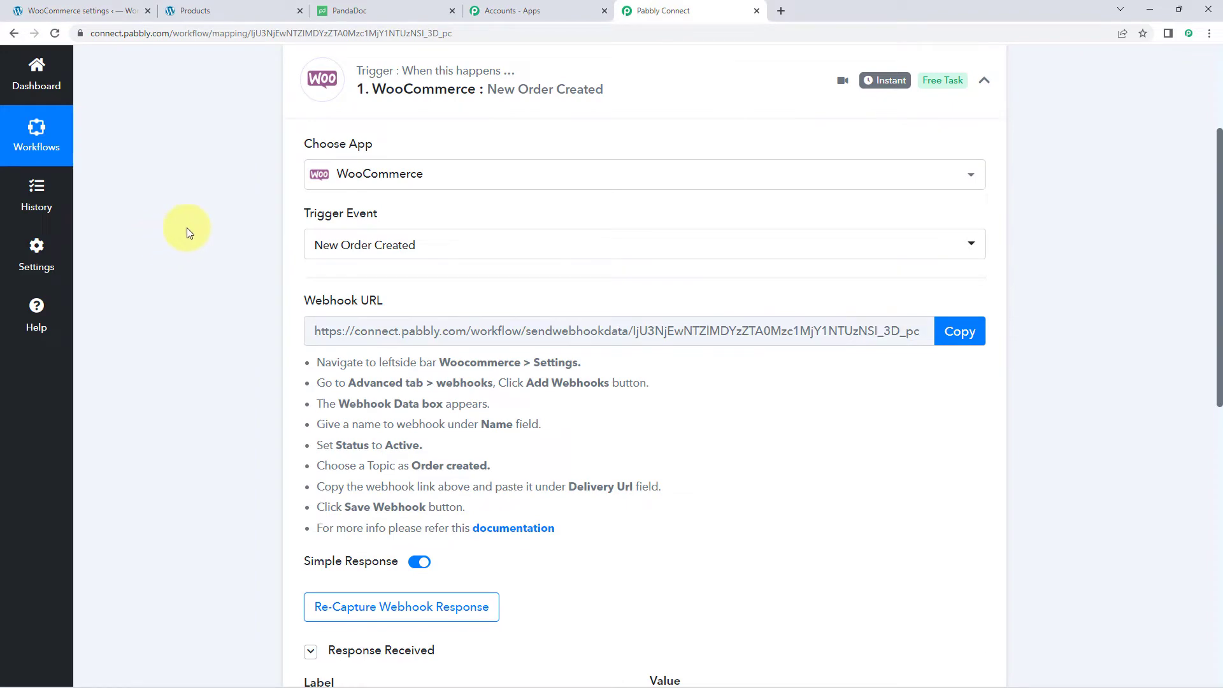
pyautogui.scroll(-3, 188, 229)
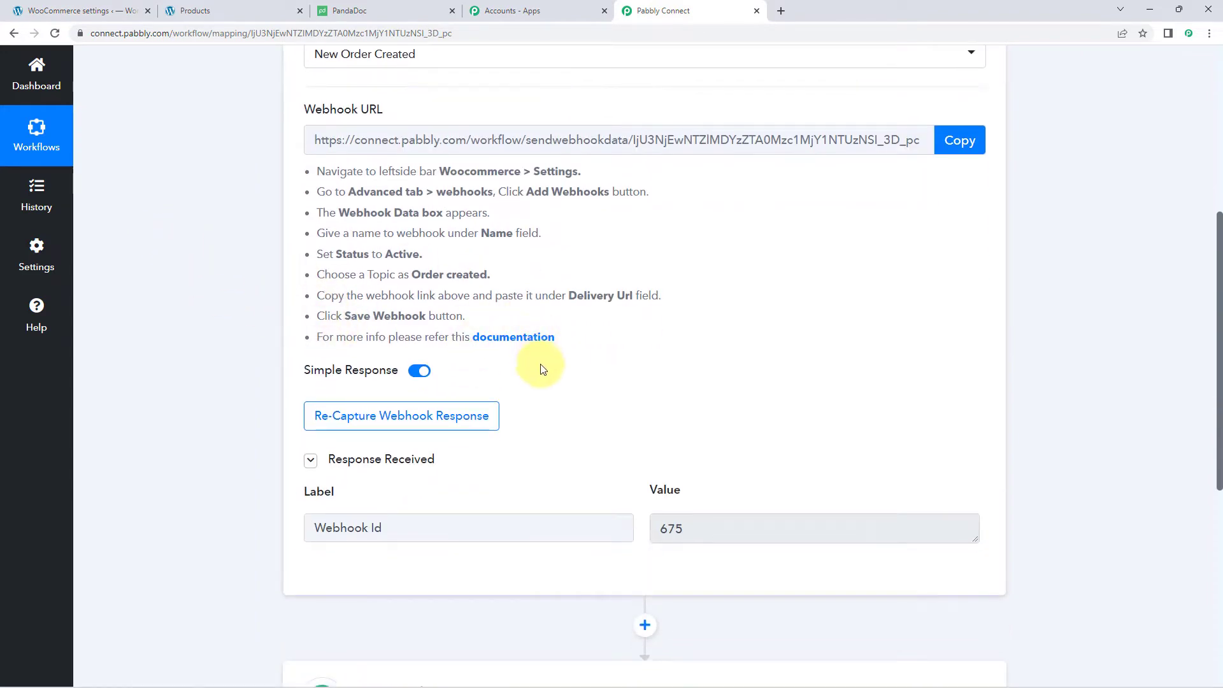
pyautogui.click(384, 413)
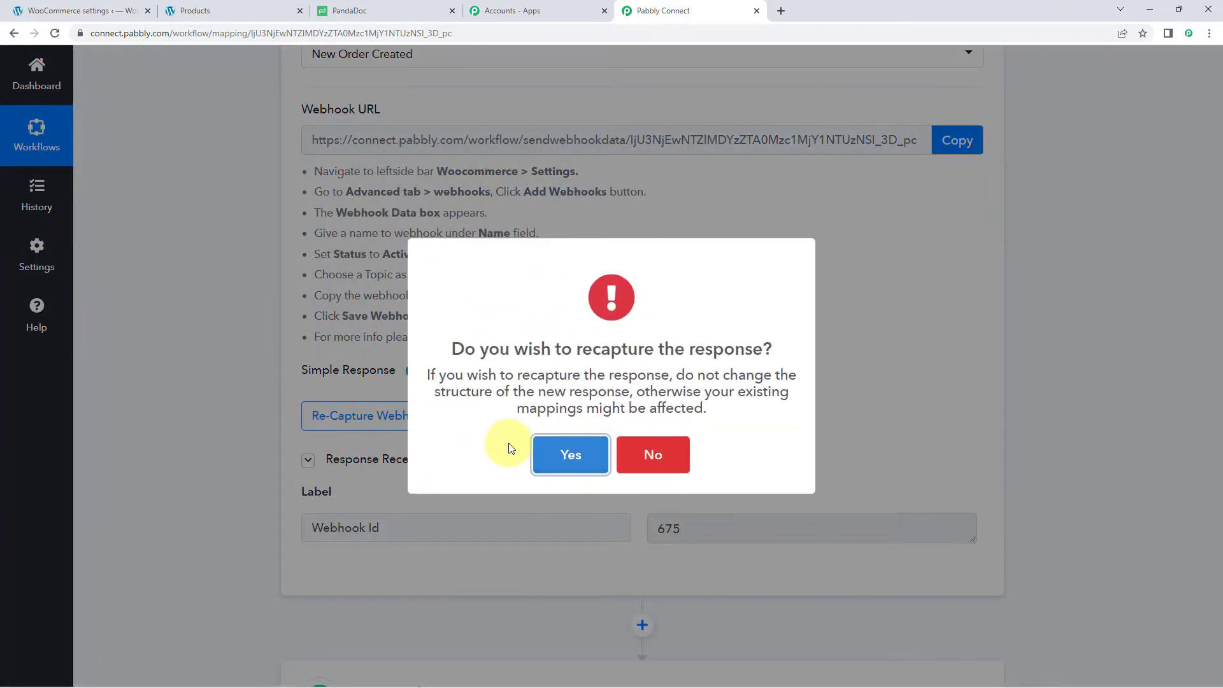
pyautogui.click(564, 453)
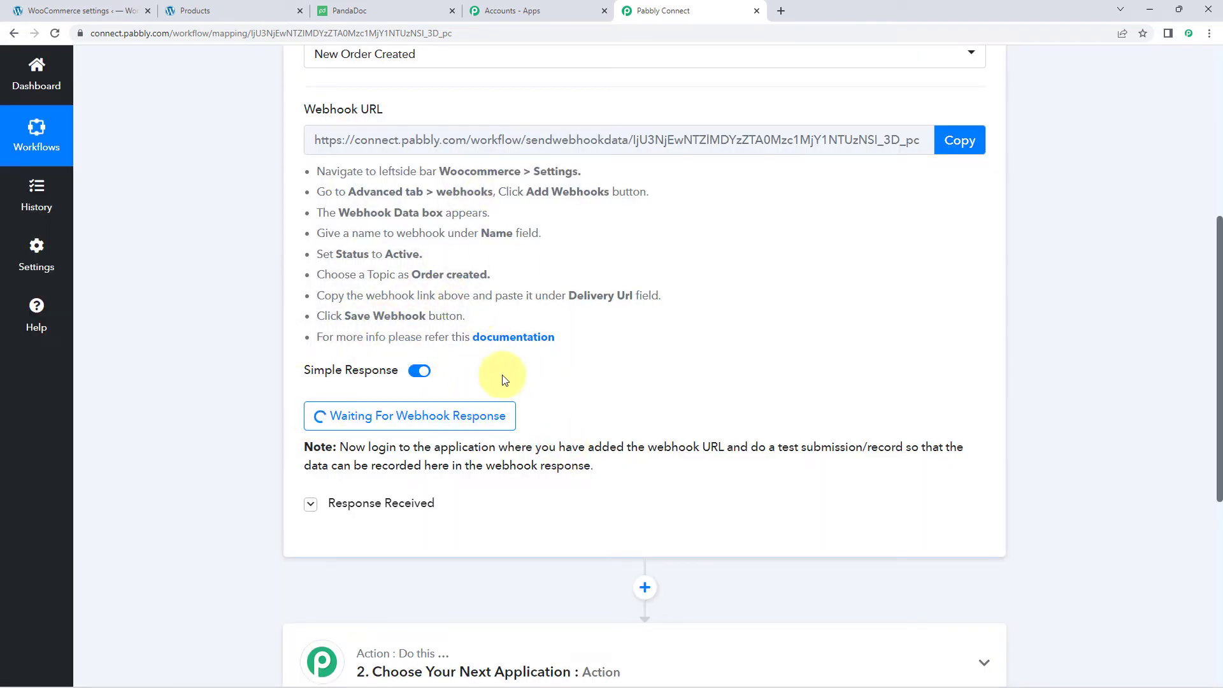
# - Turn off Simple Response on the WooCommerce trigger
pyautogui.click(193, 11)
pyautogui.scroll(-2, 446, 210)
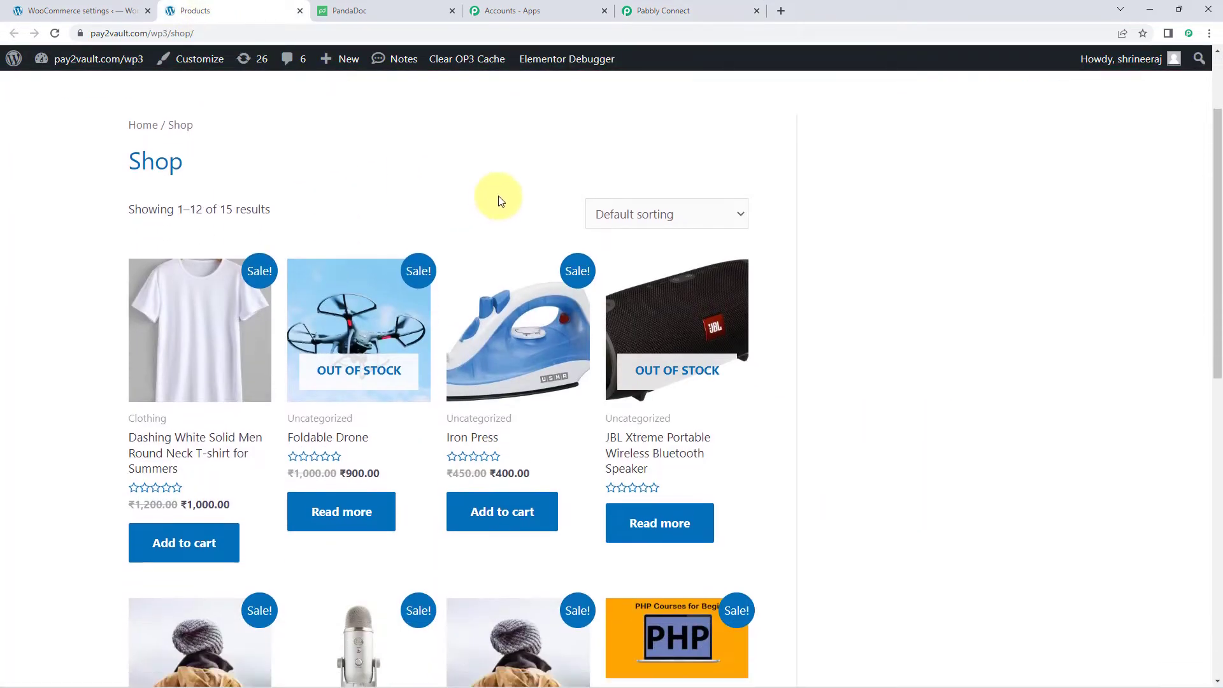
pyautogui.click(687, 4)
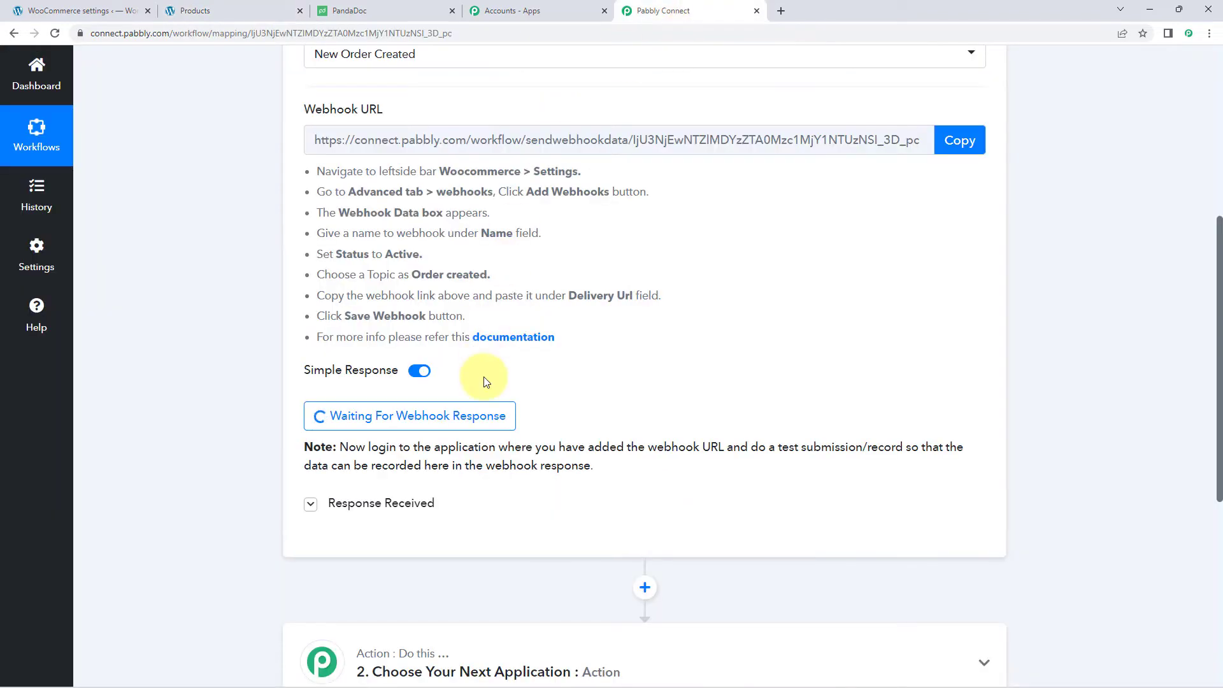
pyautogui.click(417, 376)
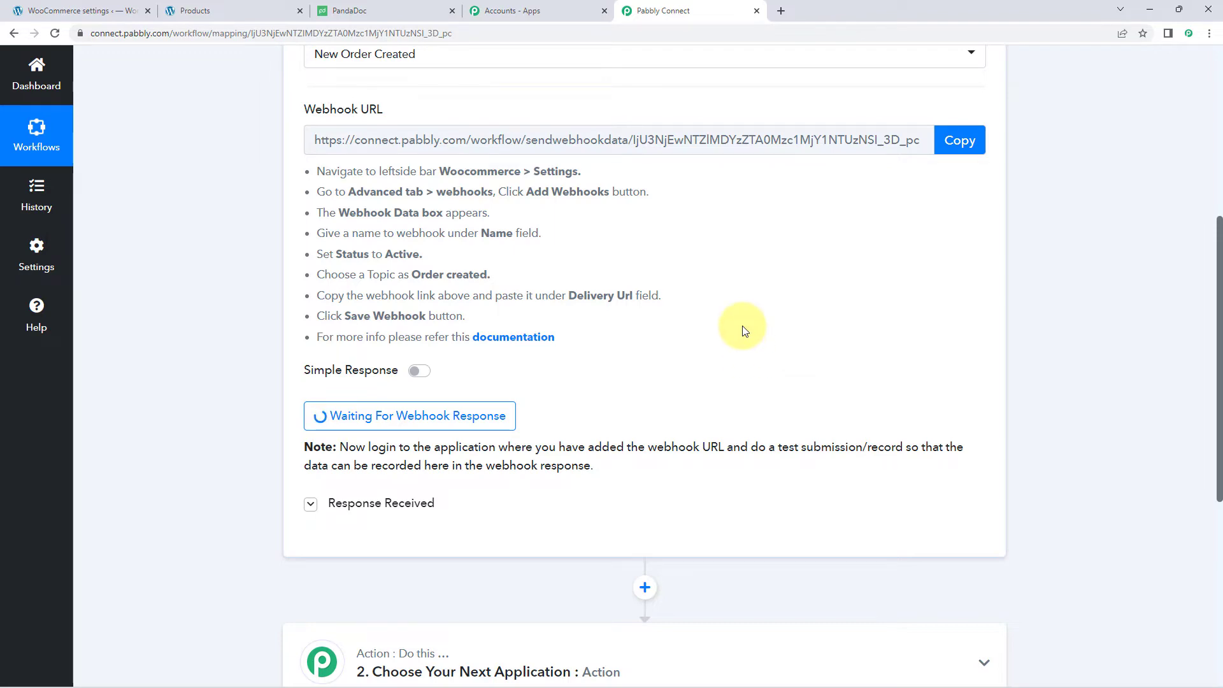
# - Add one Iron Press and two Round Neck Black T-shirts to the cart (₹2,400.00)
pyautogui.click(260, 13)
pyautogui.scroll(-1, 75, 297)
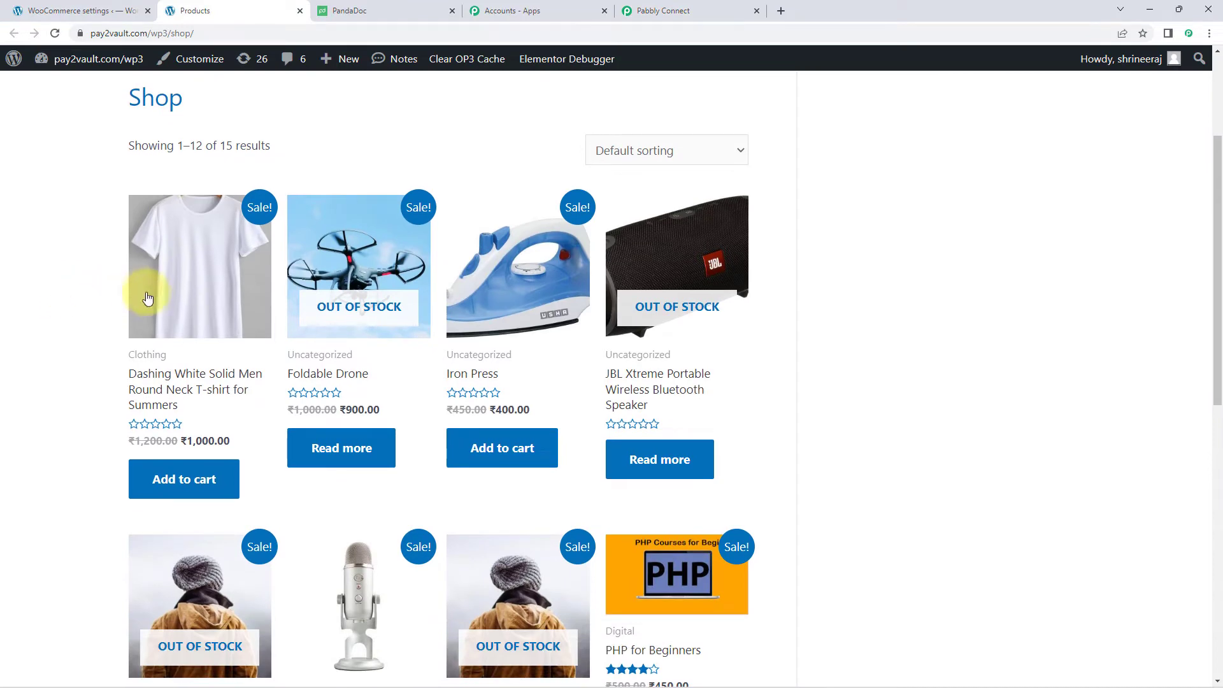
pyautogui.scroll(-2, 151, 297)
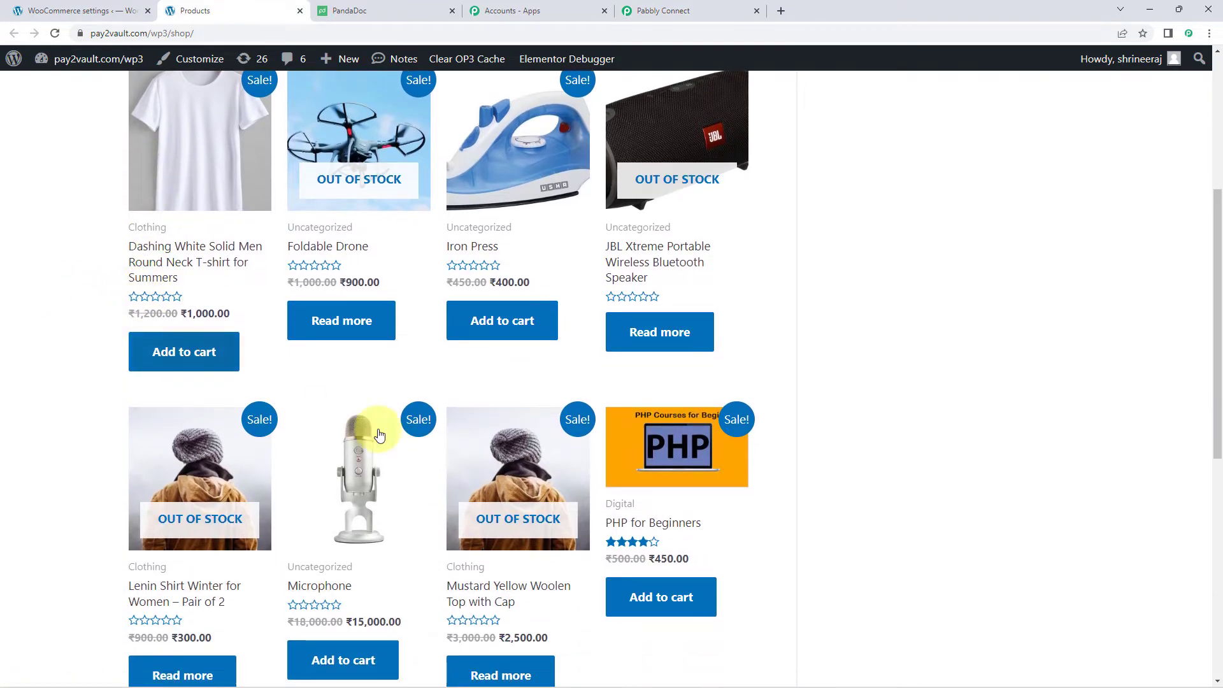
pyautogui.click(520, 325)
pyautogui.scroll(-6, 563, 347)
pyautogui.scroll(-1, 563, 347)
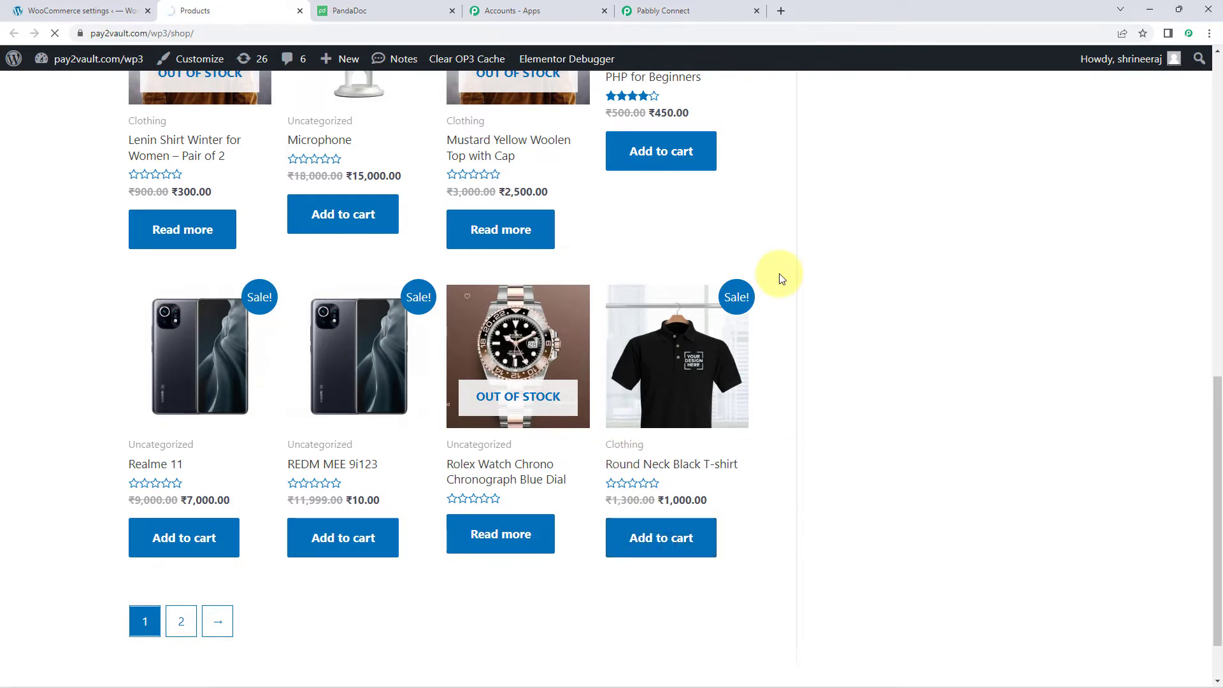
pyautogui.scroll(-4, 781, 279)
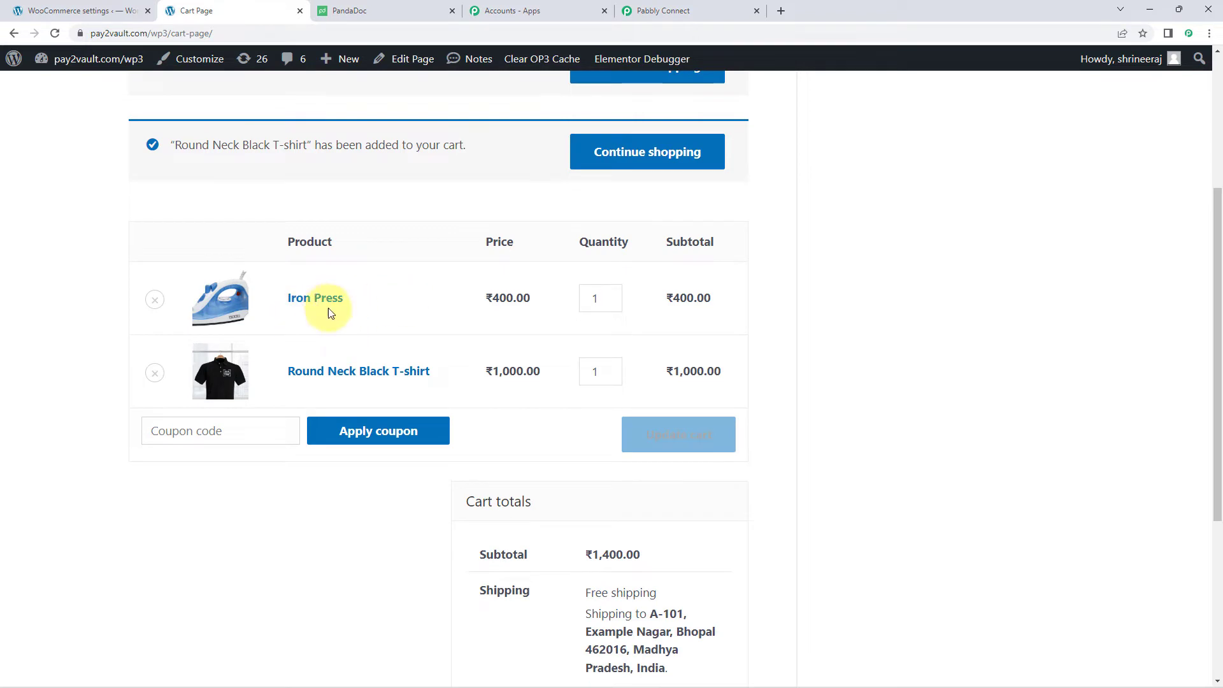
pyautogui.click(611, 368)
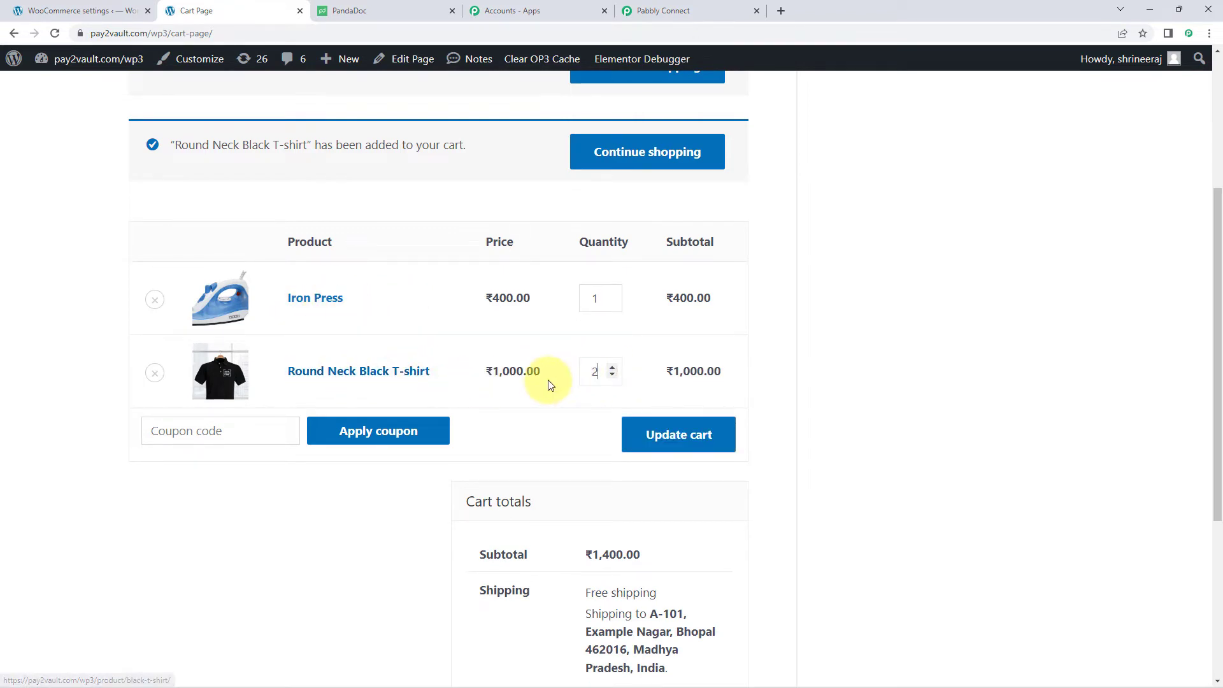
pyautogui.click(679, 426)
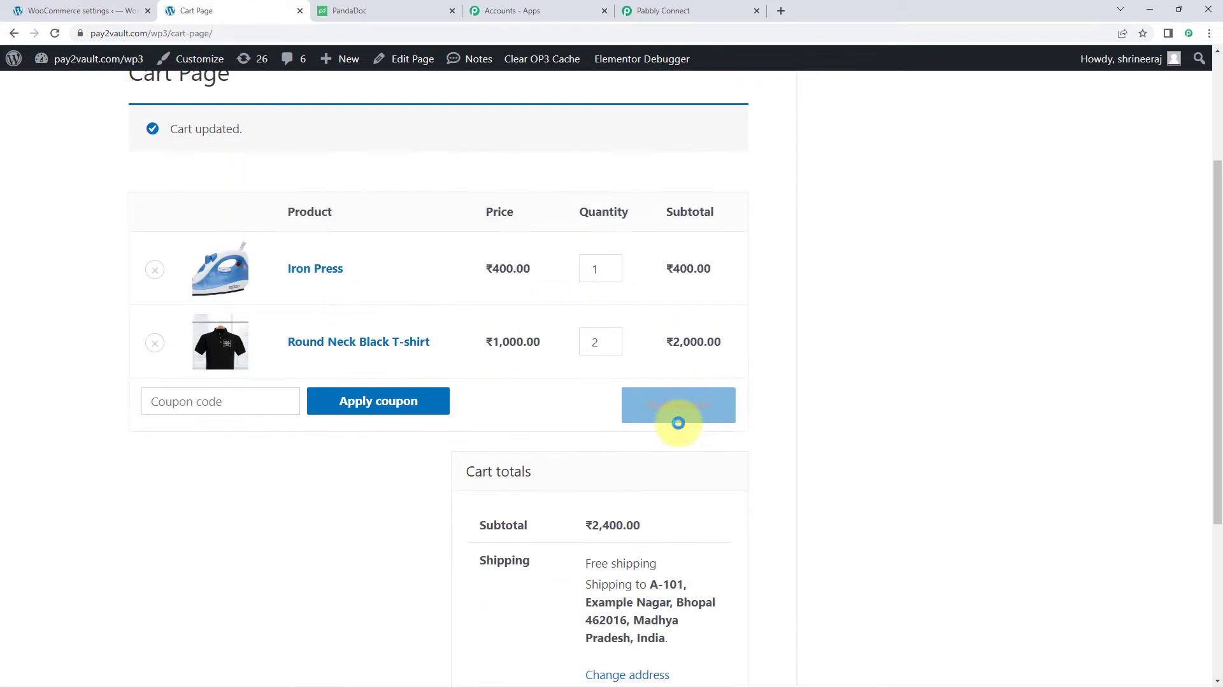
pyautogui.scroll(-3, 789, 315)
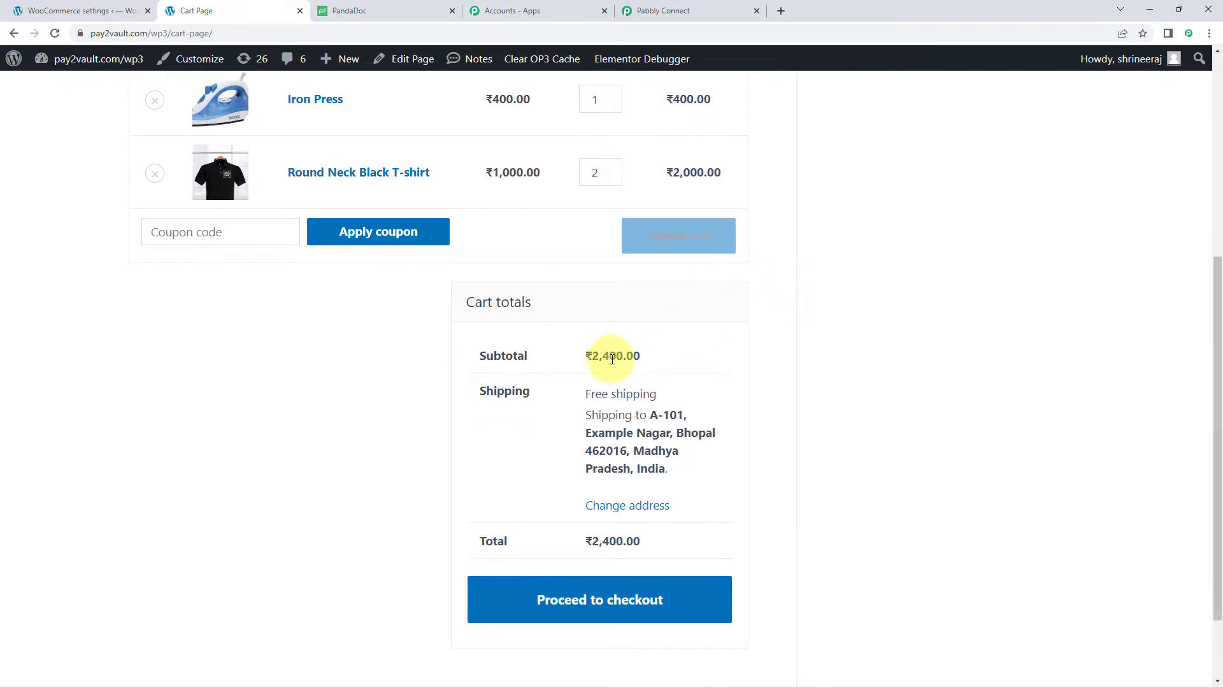
# - Proceed to checkout and start editing the billing phone number
pyautogui.click(591, 601)
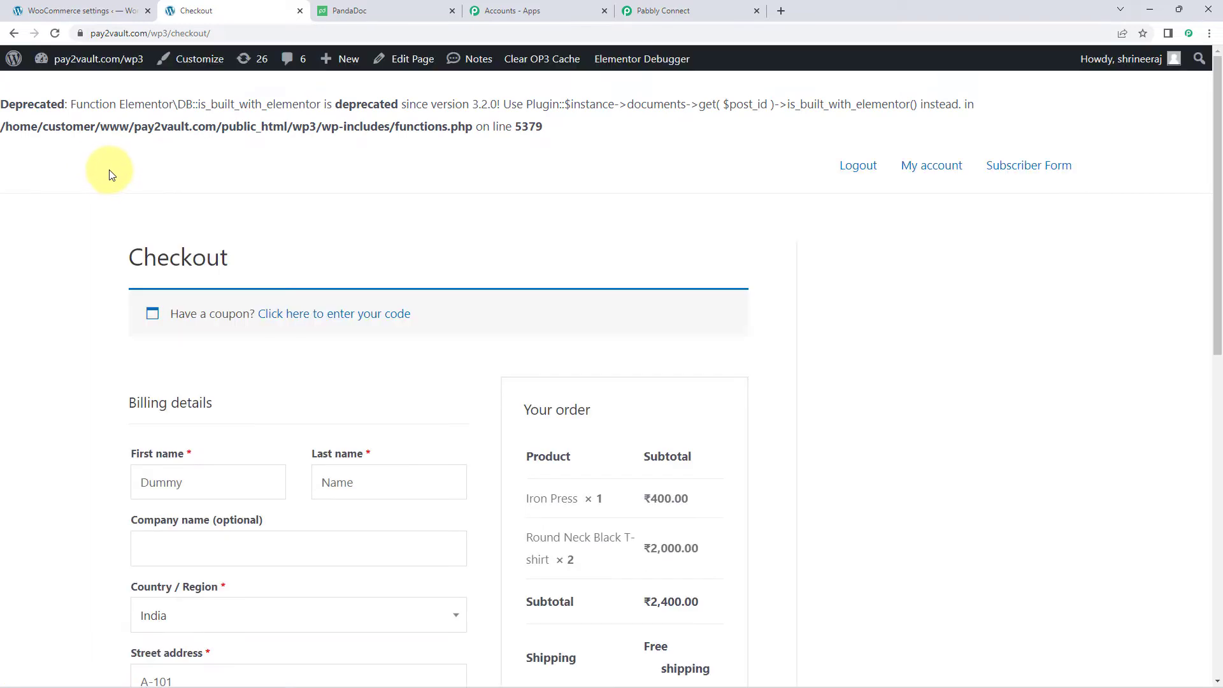
pyautogui.scroll(-2, 96, 181)
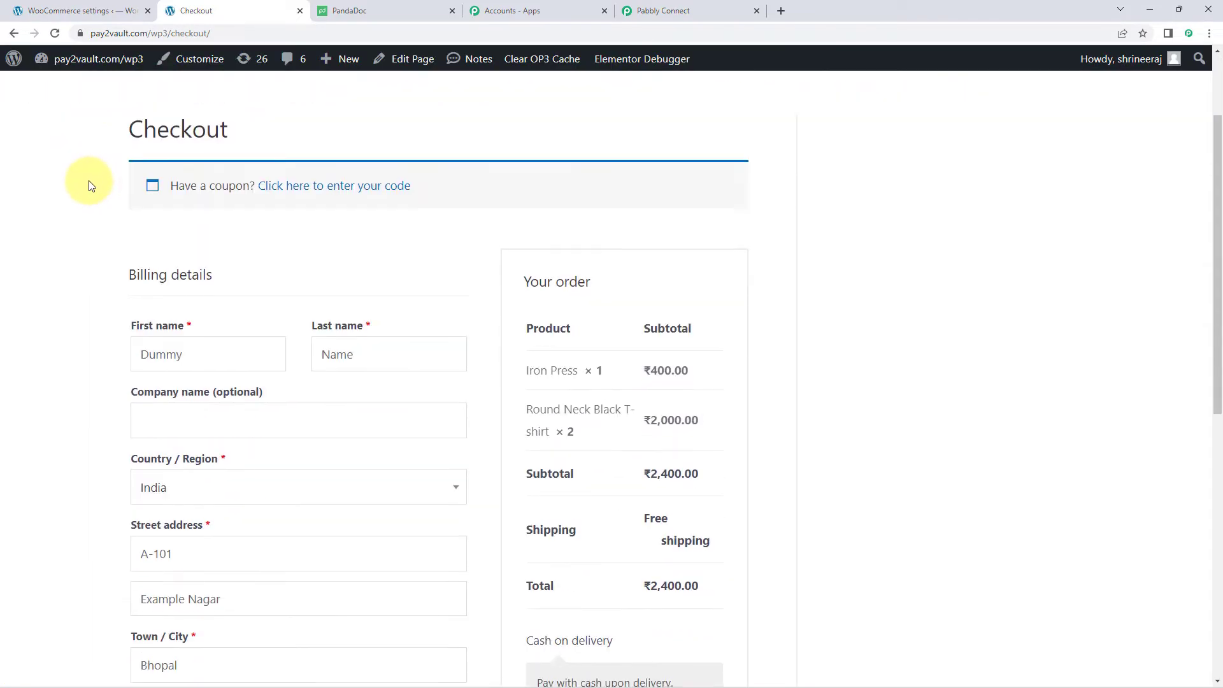
pyautogui.scroll(-2, 89, 185)
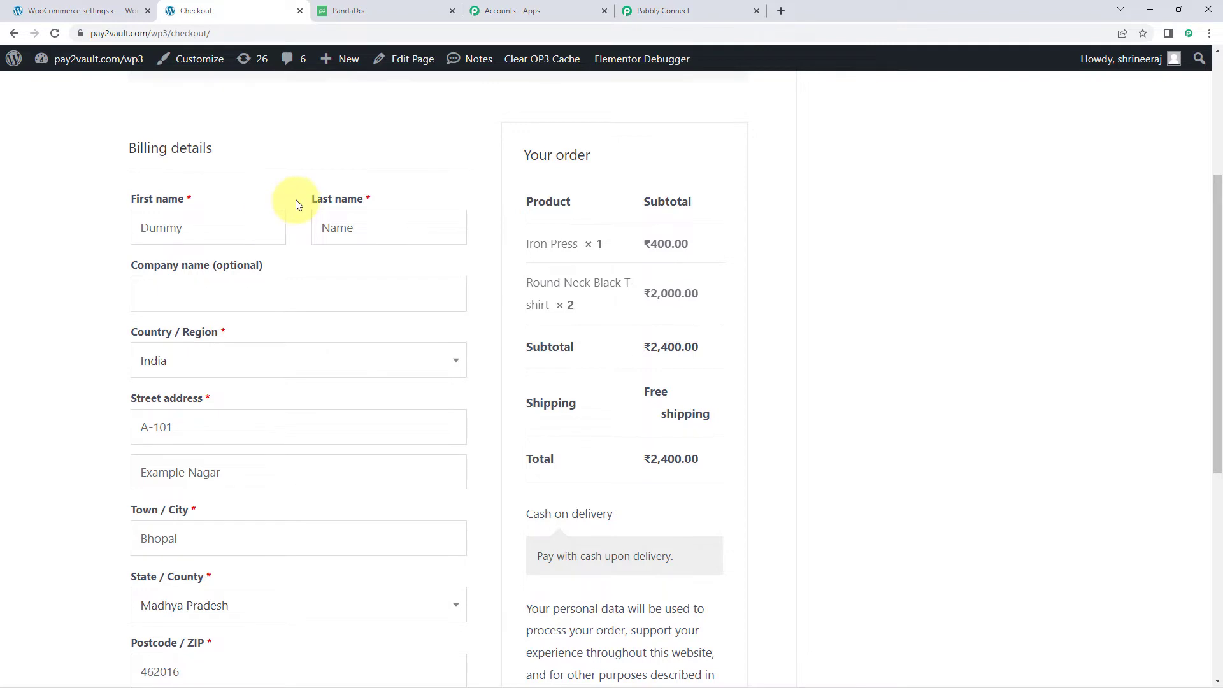
pyautogui.doubleClick(233, 230)
pyautogui.press('Tab')
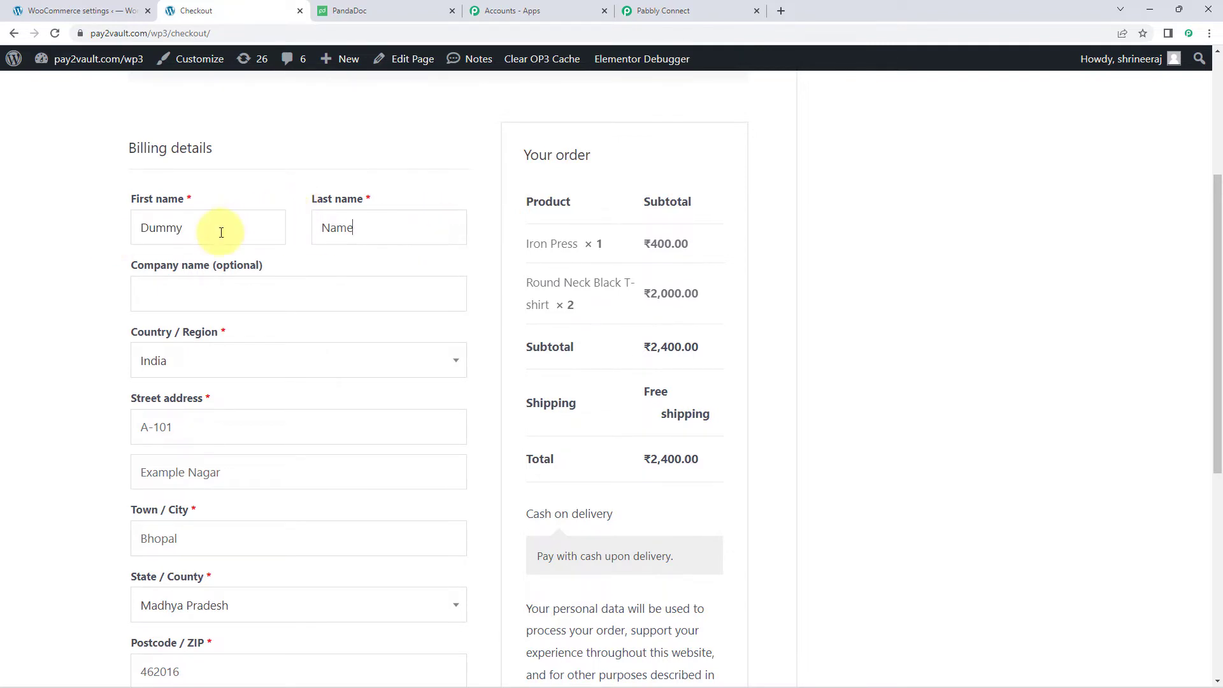
pyautogui.scroll(-4, 192, 237)
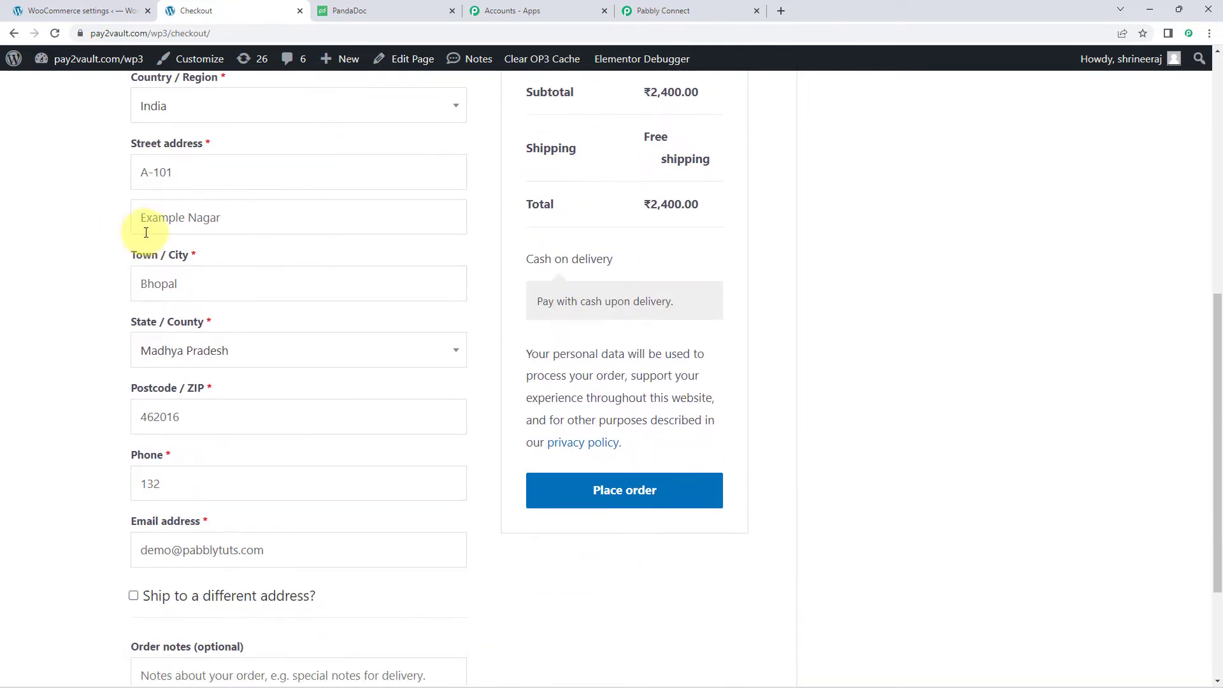
pyautogui.scroll(-2, 125, 300)
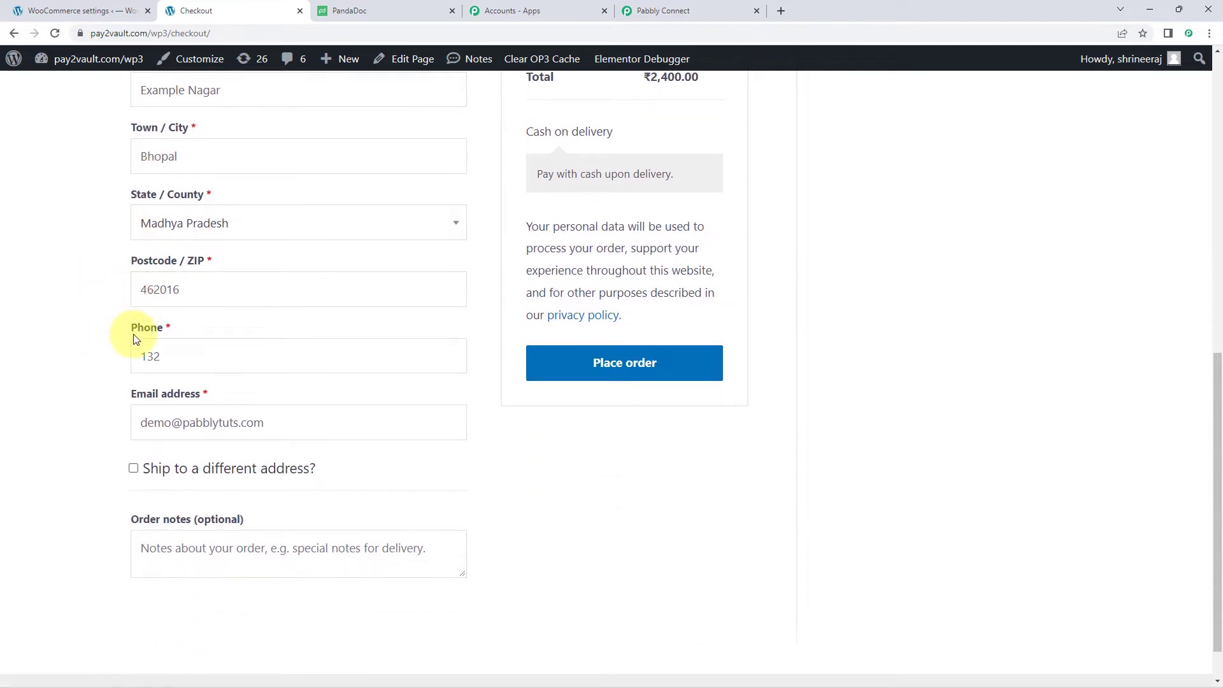
pyautogui.click(207, 356)
pyautogui.press('BackSpace')
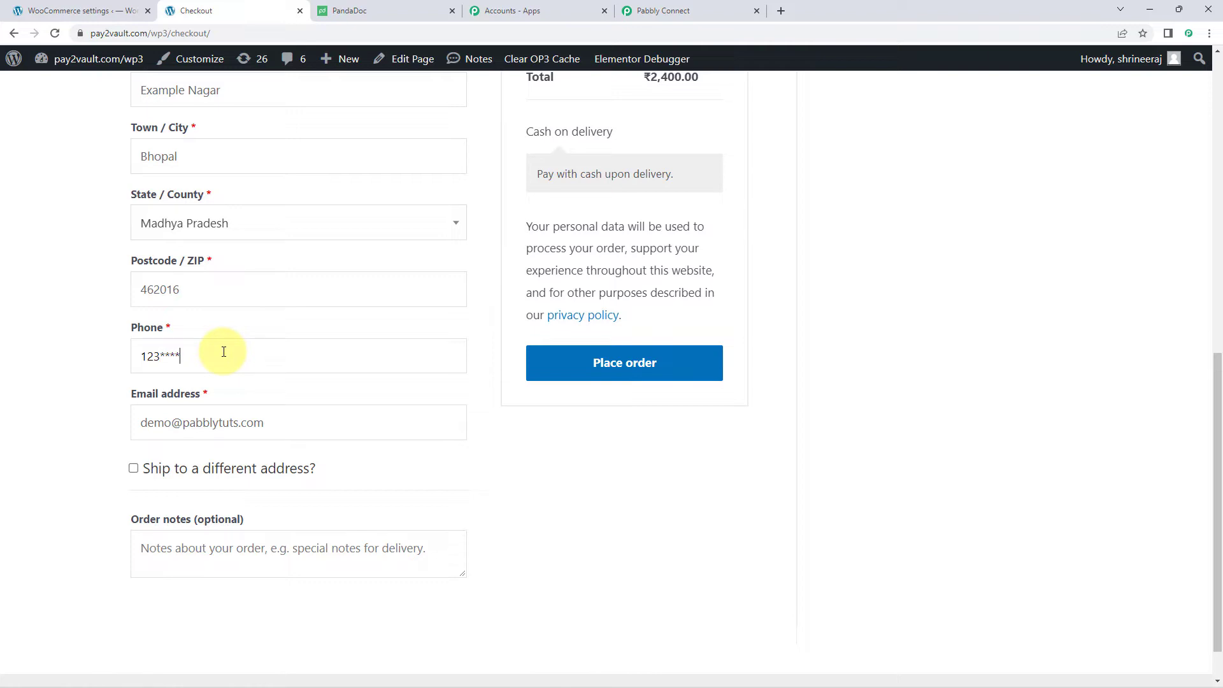
pyautogui.write('*')
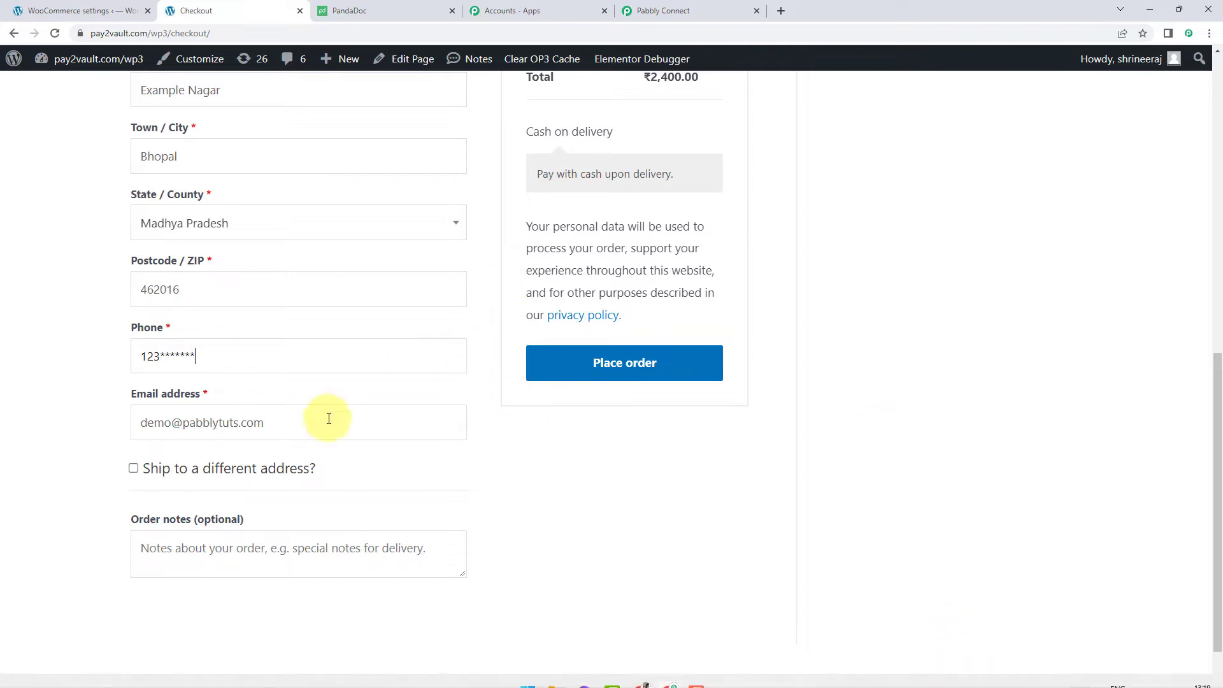
# - Check the Pabbly workflow, then attempt to submit the order from checkout
pyautogui.scroll(5, 766, 409)
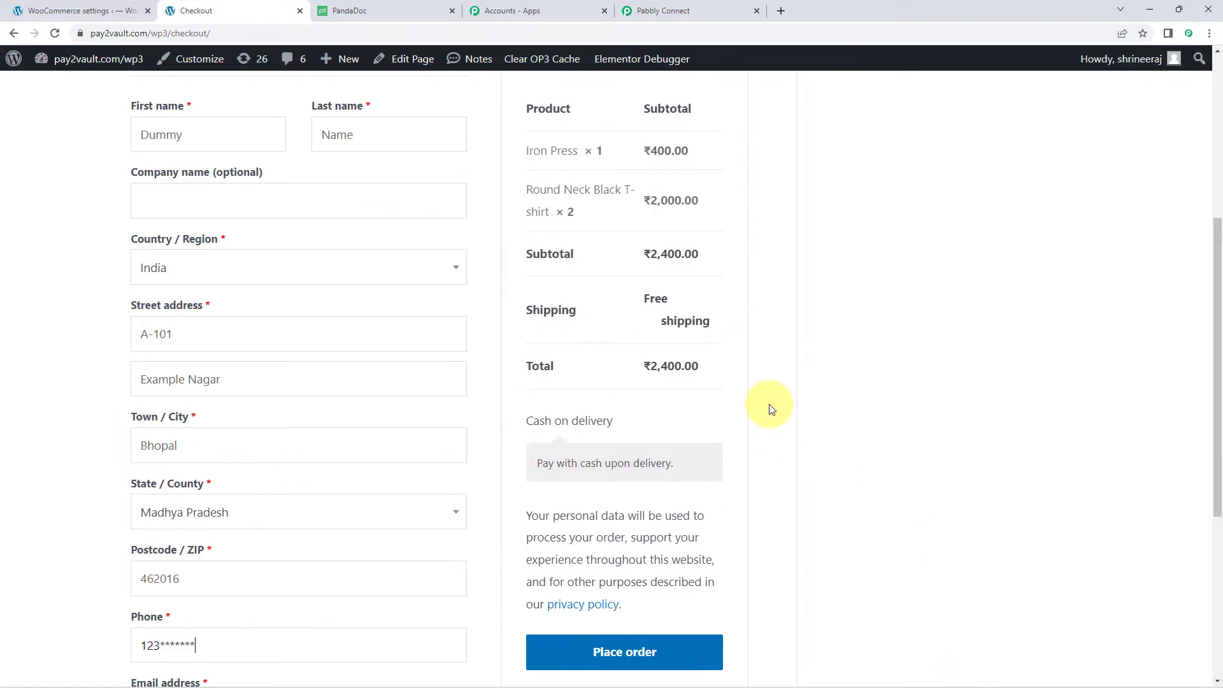
pyautogui.scroll(1, 768, 321)
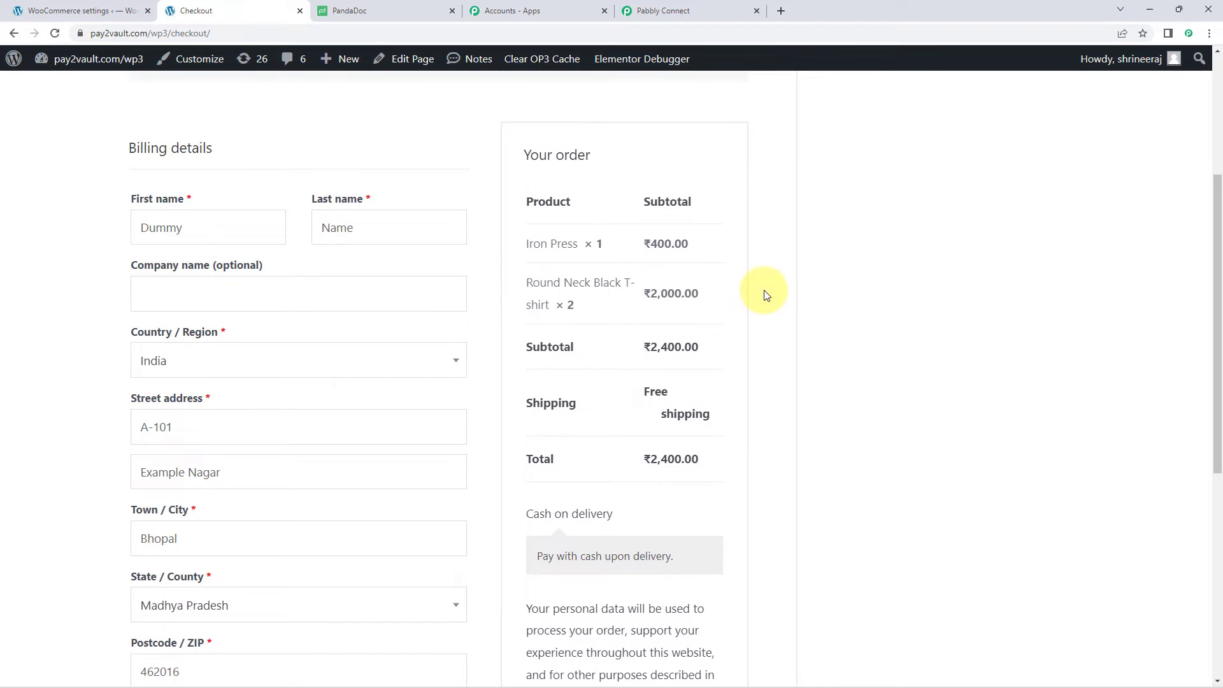
pyautogui.click(693, 9)
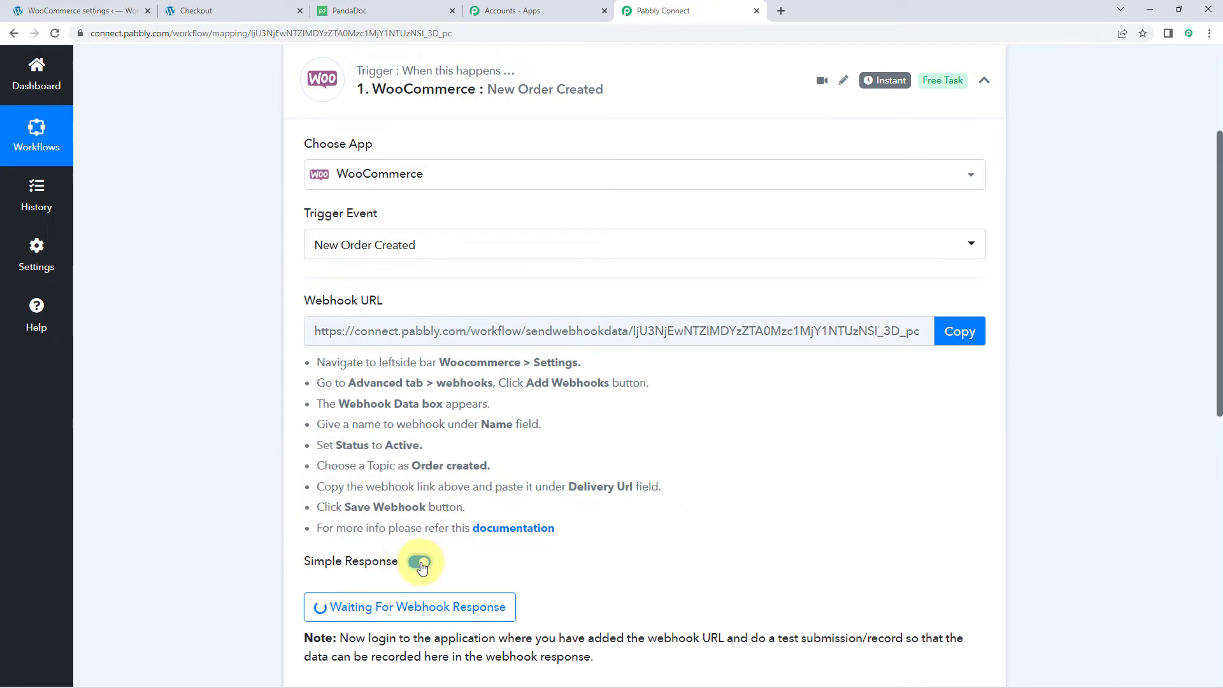
pyautogui.click(251, 5)
pyautogui.scroll(-5, 514, 395)
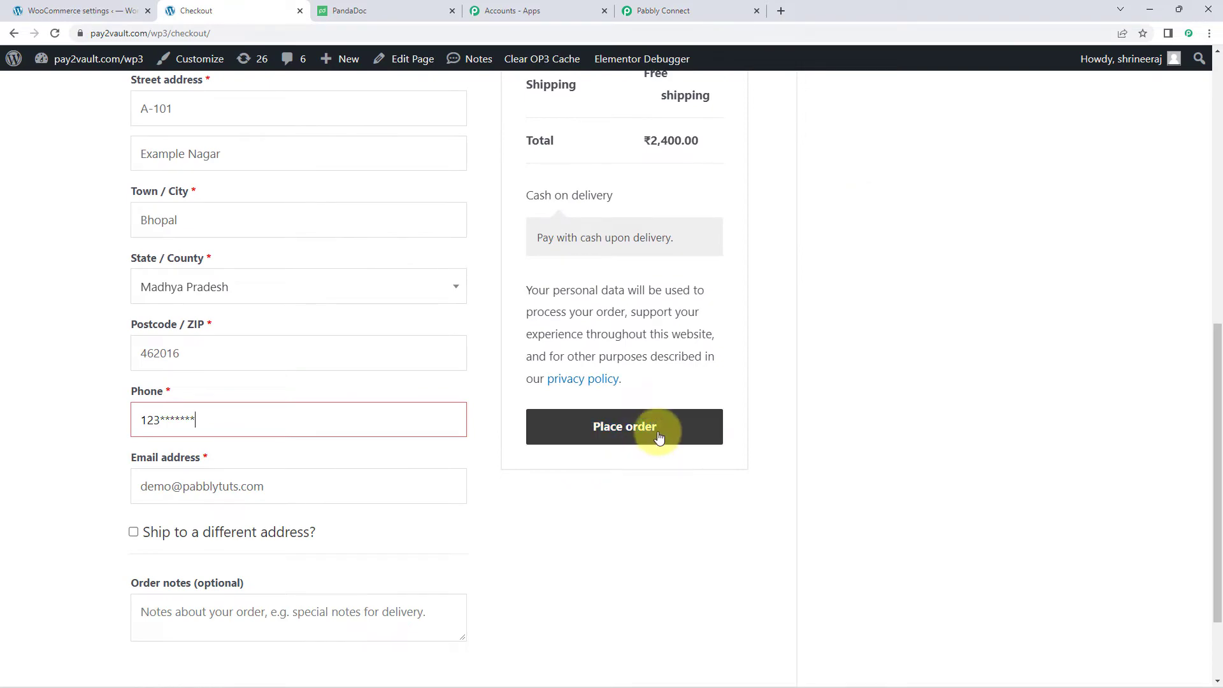
pyautogui.click(714, 434)
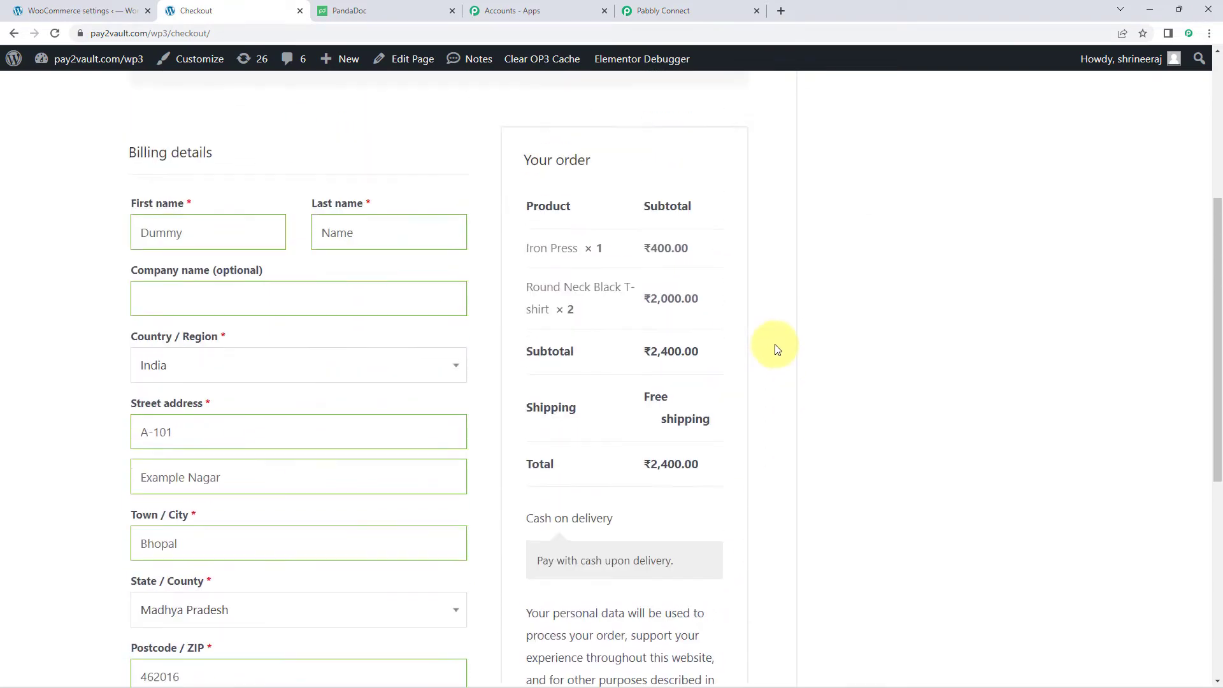
# - Replace the phone with a valid 10-digit number and place the test order
pyautogui.scroll(-8, 774, 349)
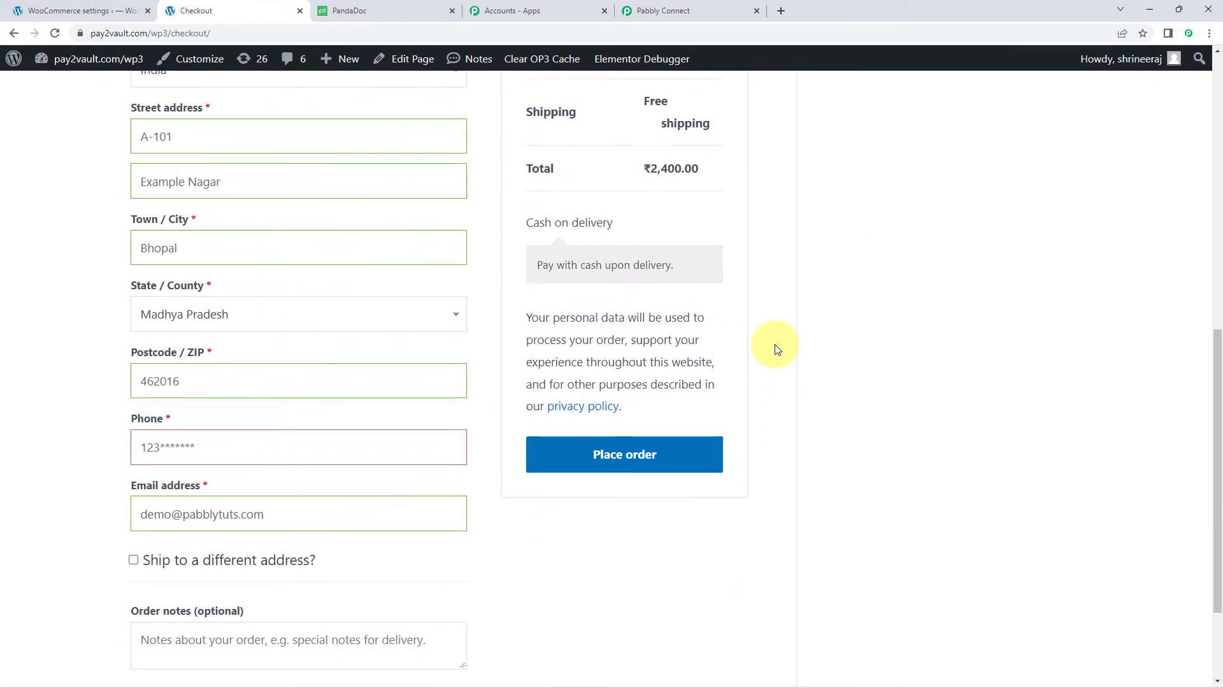
pyautogui.moveTo(227, 320); pyautogui.dragTo(161, 319)
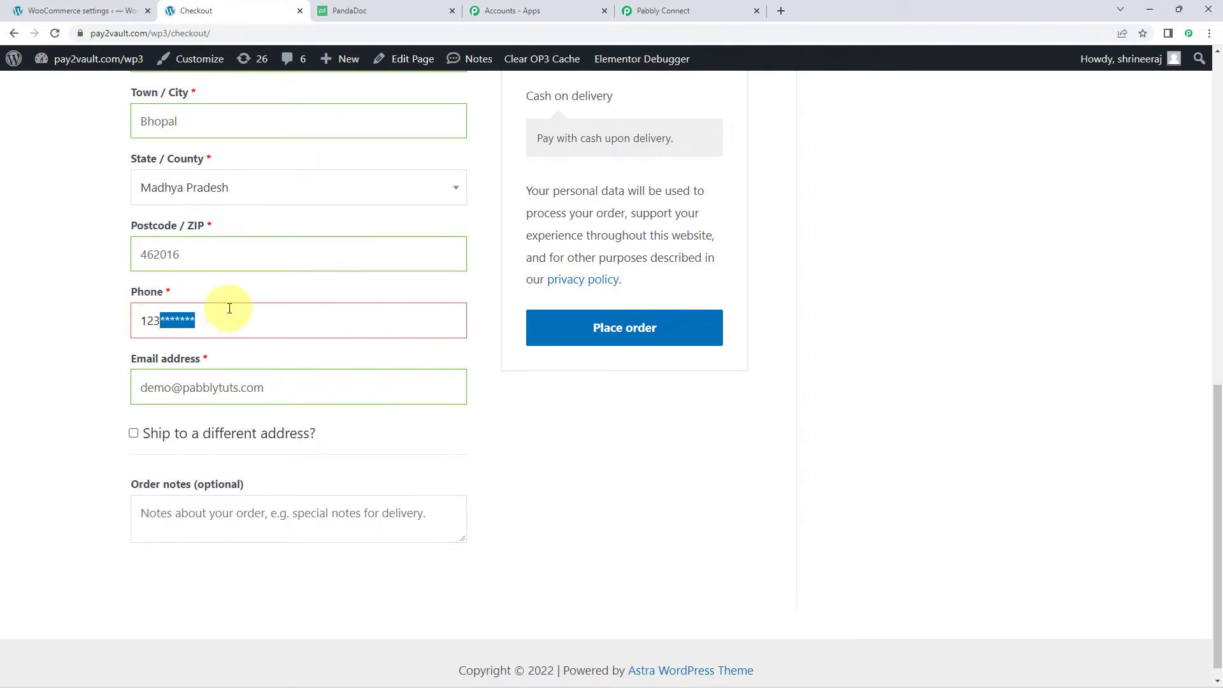
pyautogui.press('BackSpace')
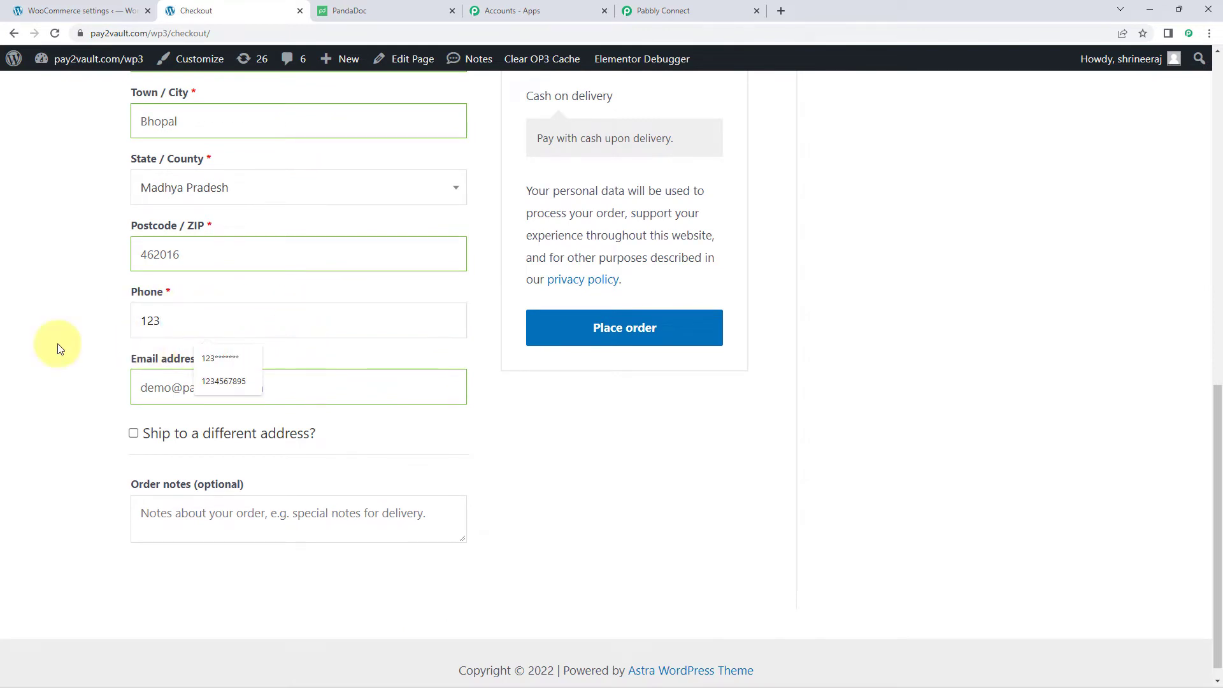
pyautogui.press('BackSpace')
pyautogui.write('123456')
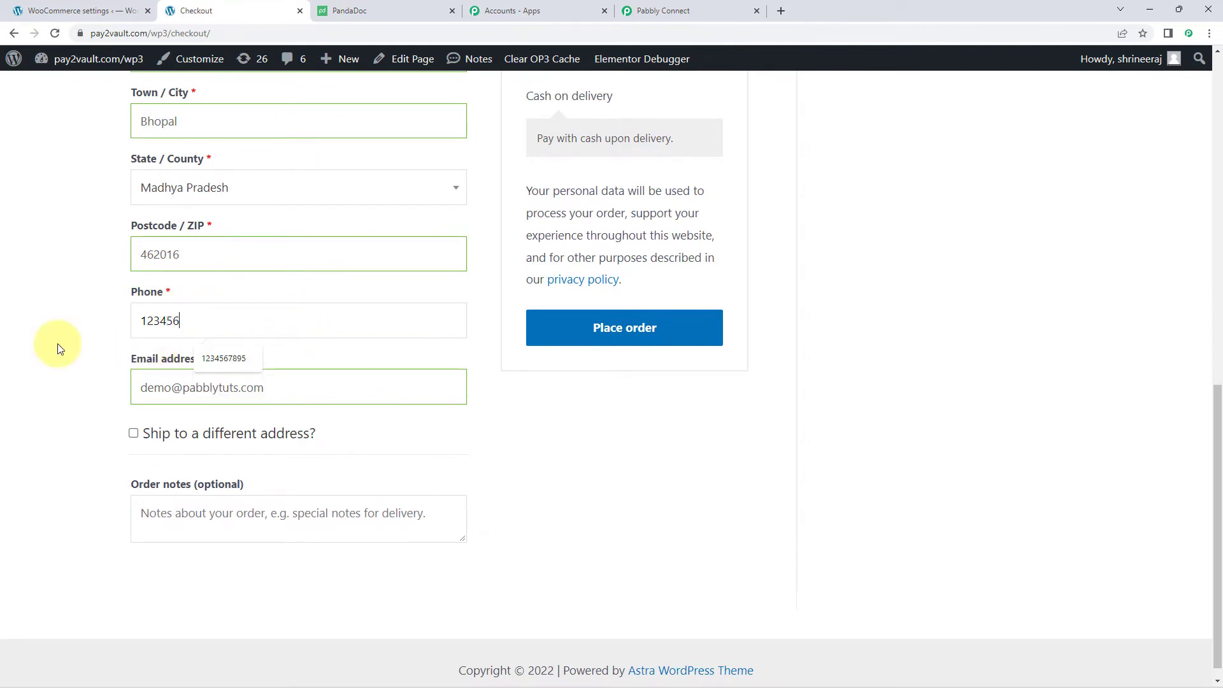
pyautogui.write('7890')
pyautogui.click(58, 345)
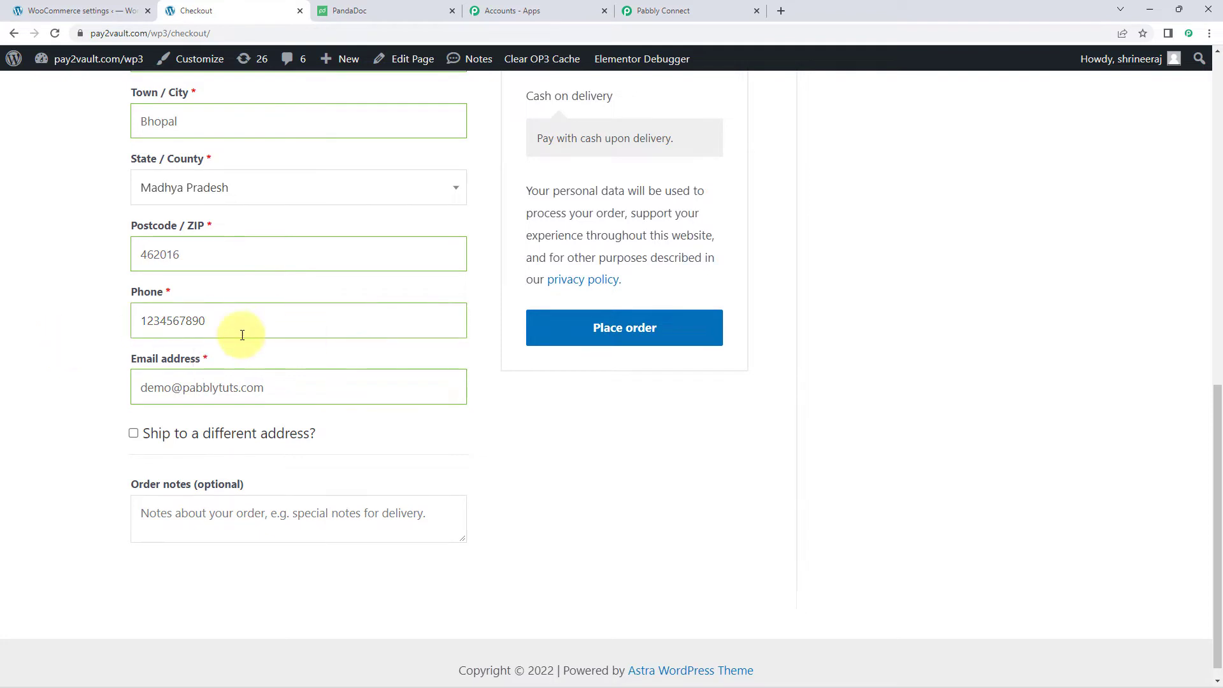
pyautogui.click(615, 334)
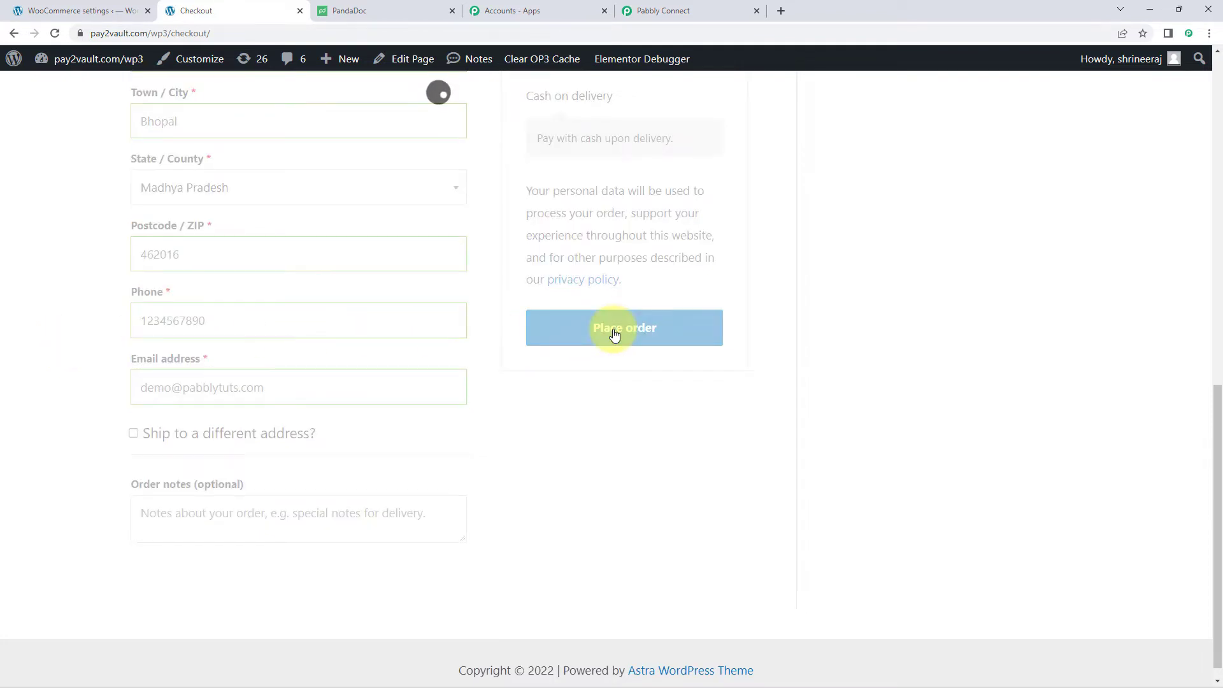
pyautogui.scroll(-4, 614, 335)
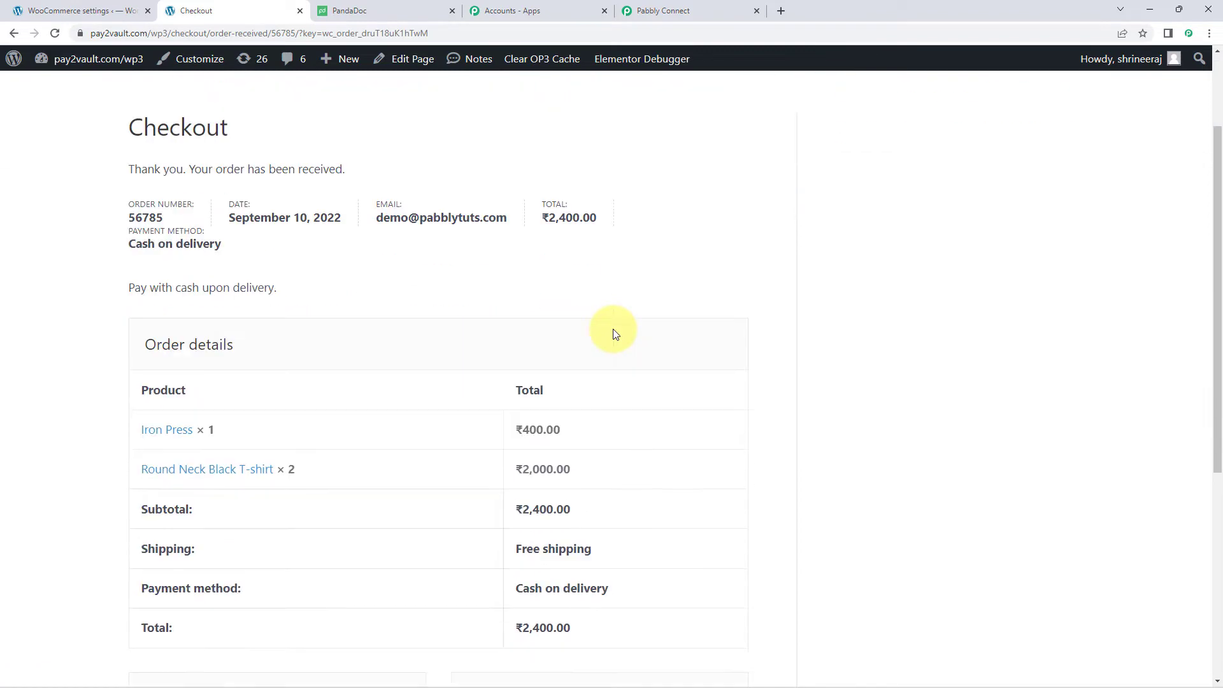
pyautogui.scroll(-2, 615, 334)
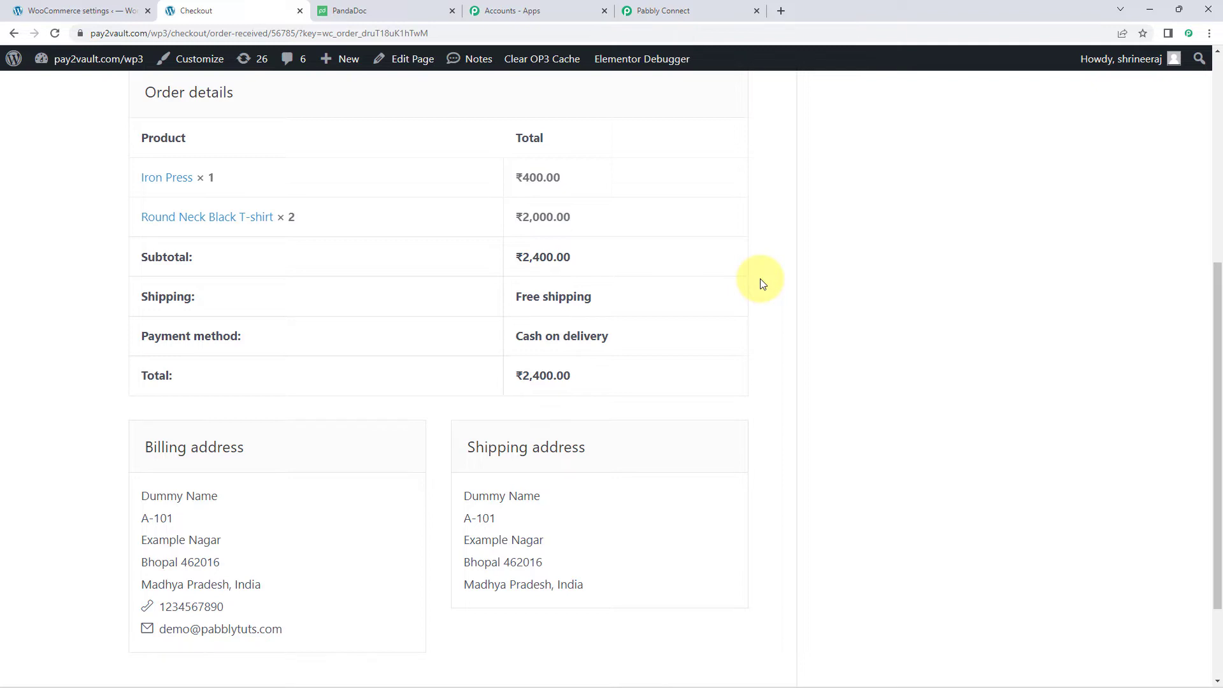
# - Return to the Pabbly Connect workflow to see the captured webhook response
pyautogui.click(707, 8)
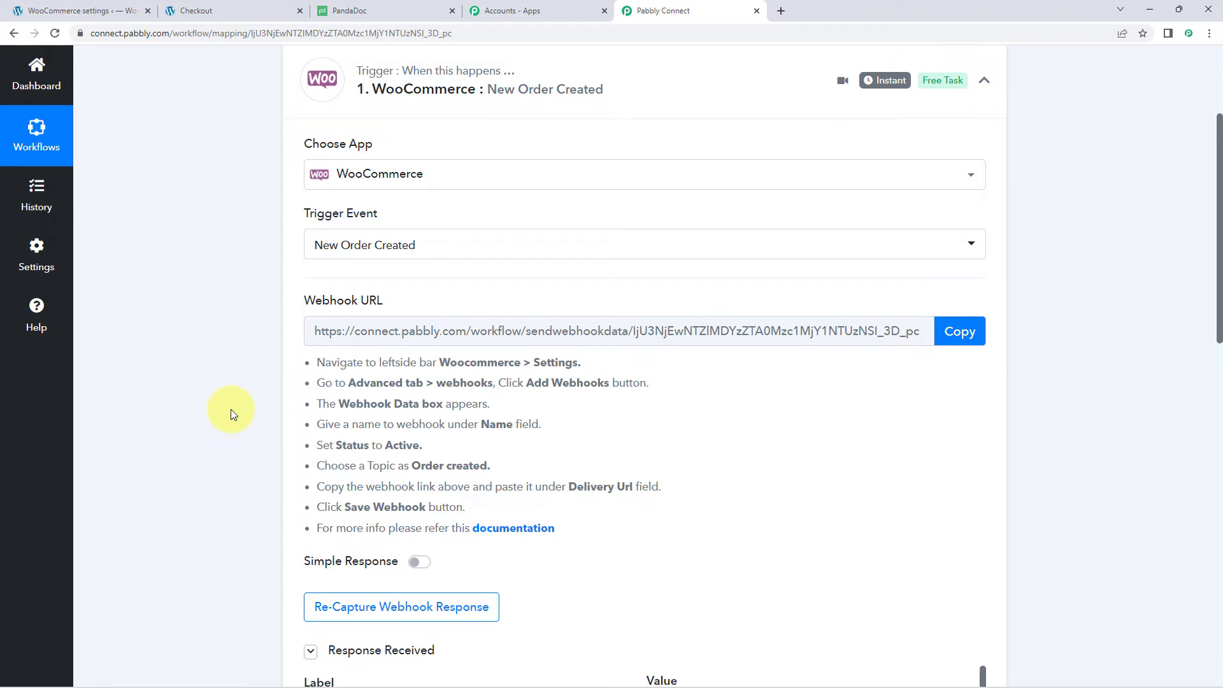
# - Inspect the captured order Id, 'processing' status, INR currency and Date Created values
pyautogui.scroll(-7, 231, 409)
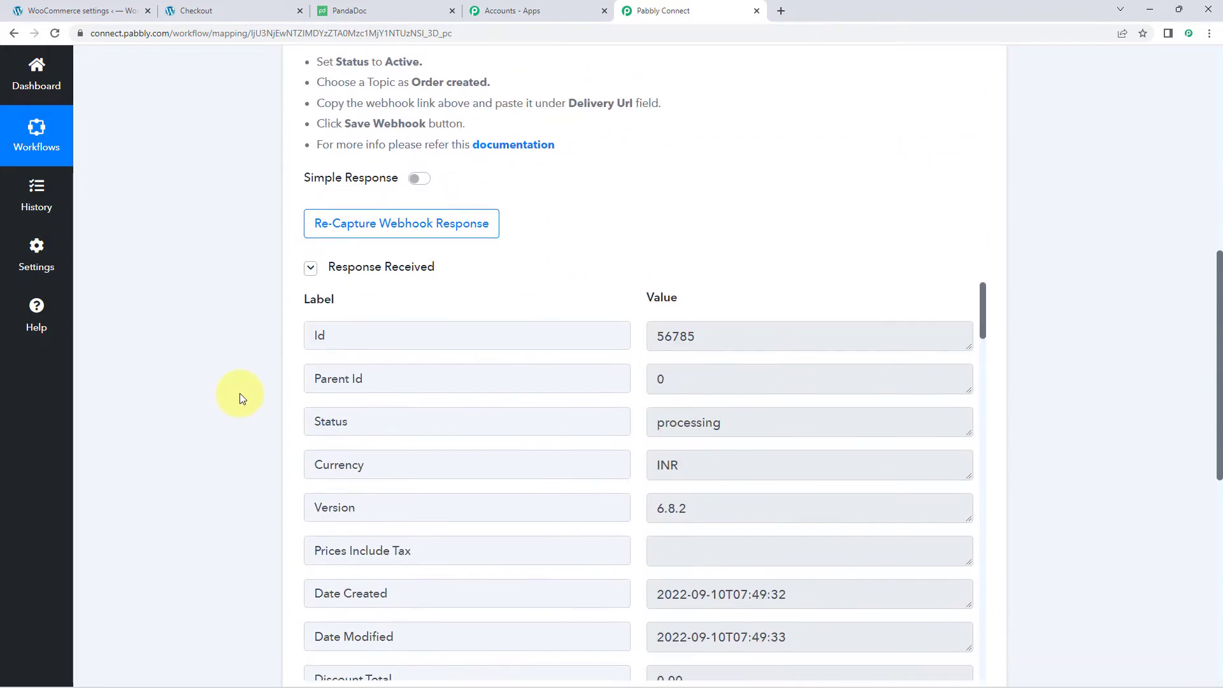
pyautogui.scroll(-2, 420, 286)
pyautogui.scroll(2, 484, 255)
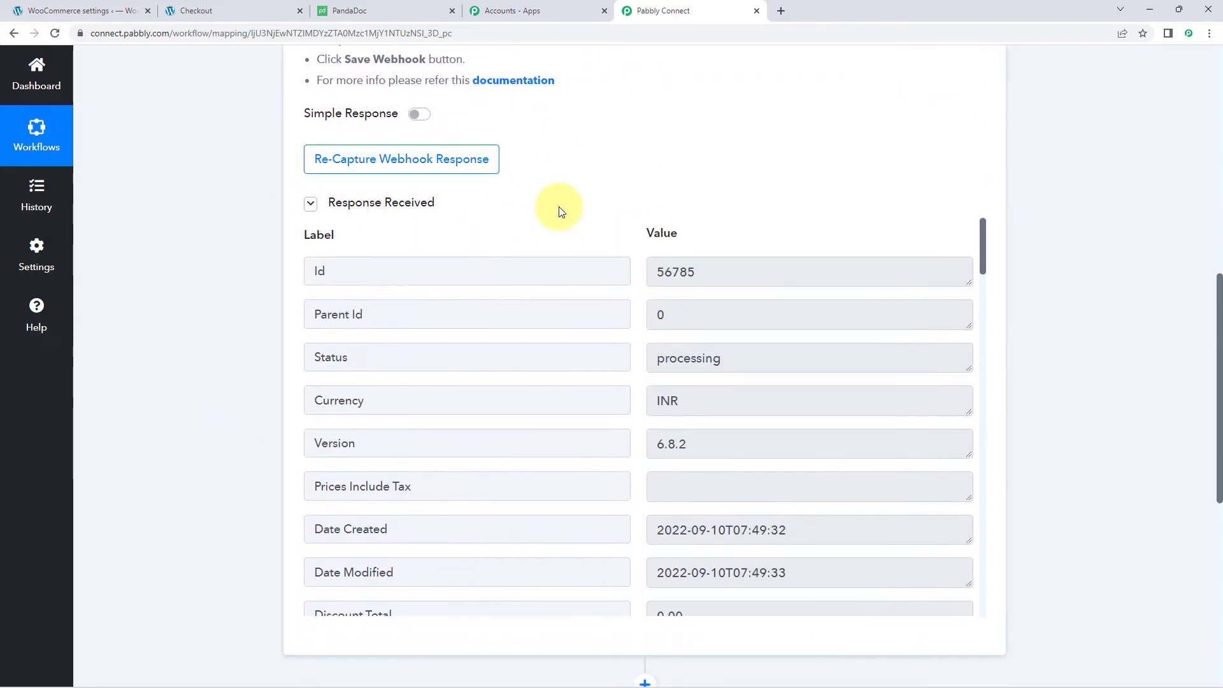
pyautogui.scroll(-1, 561, 207)
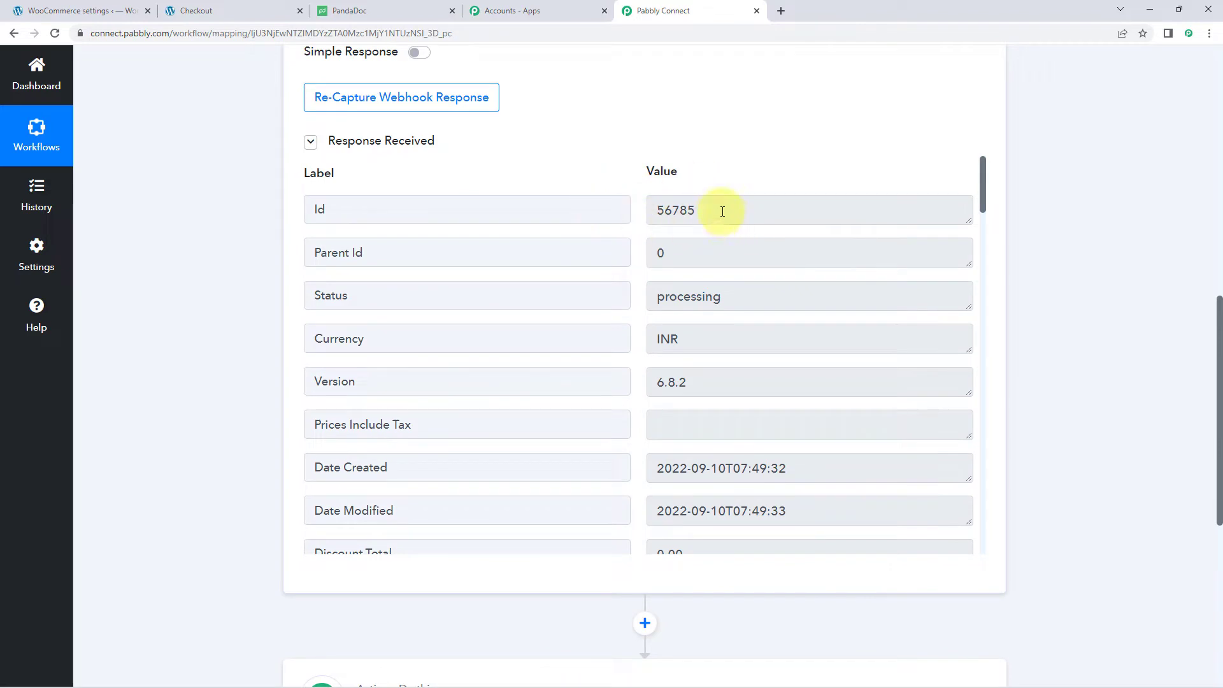
pyautogui.moveTo(722, 212); pyautogui.dragTo(622, 174)
pyautogui.click(630, 177)
pyautogui.moveTo(710, 211); pyautogui.dragTo(639, 208)
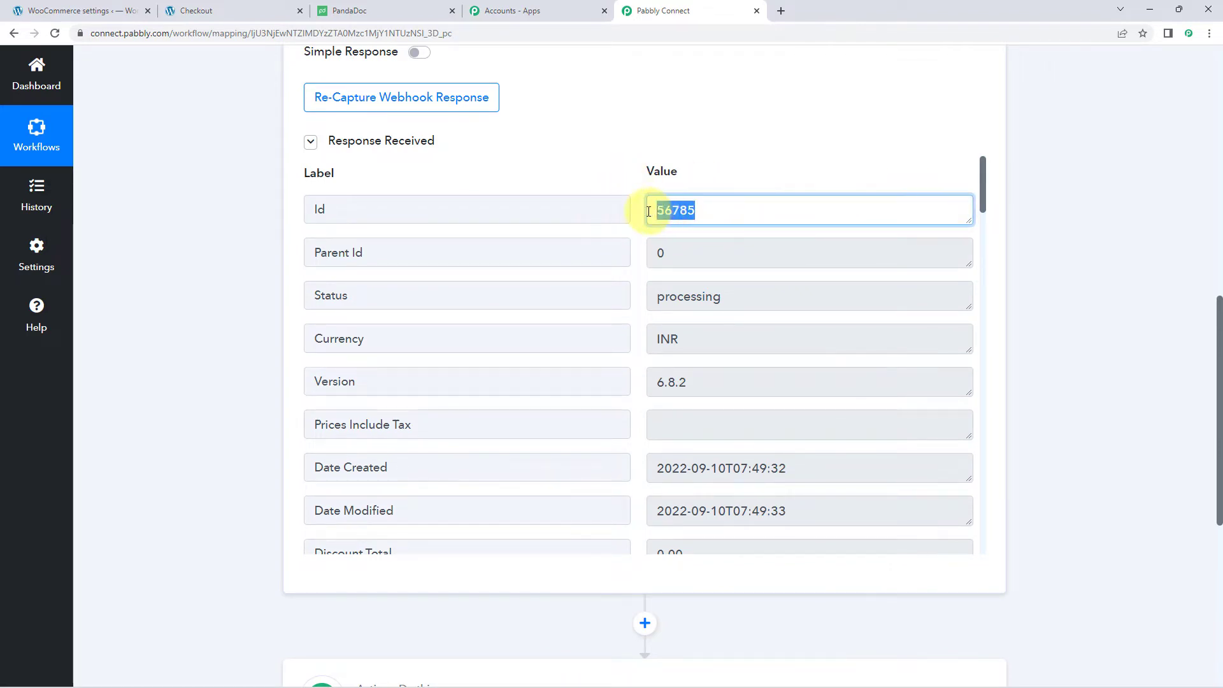
pyautogui.click(639, 208)
pyautogui.scroll(-1, 639, 208)
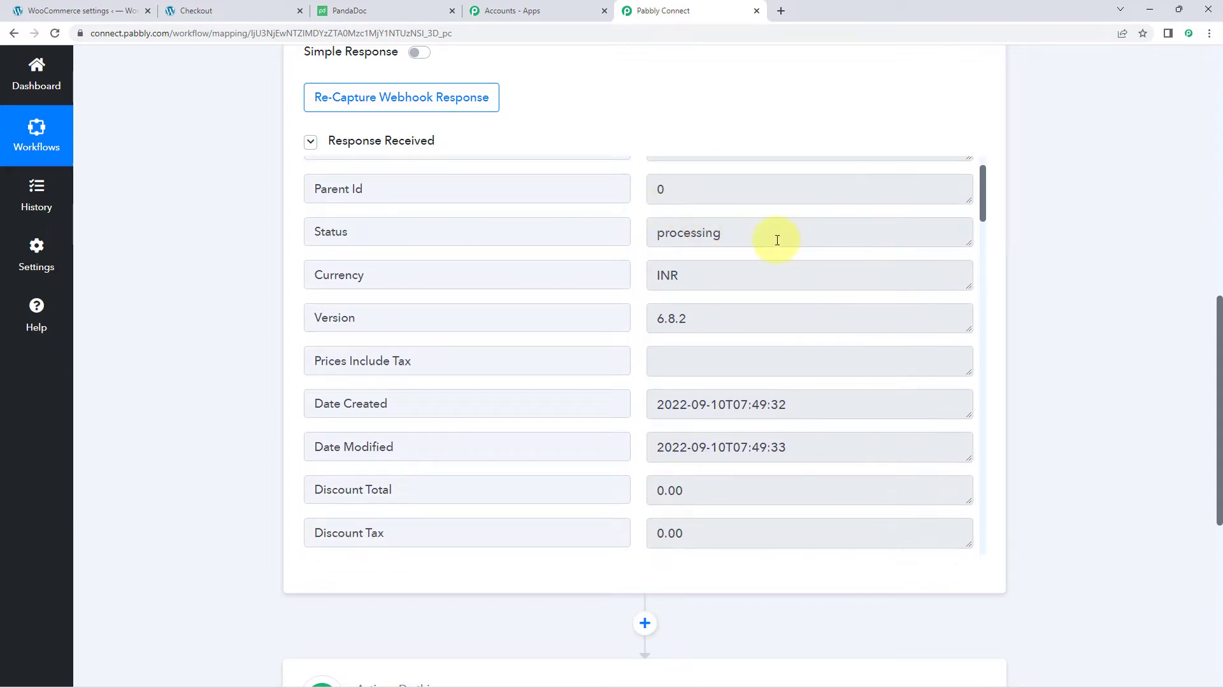
pyautogui.moveTo(775, 238); pyautogui.dragTo(631, 231)
pyautogui.moveTo(720, 276); pyautogui.dragTo(617, 262)
pyautogui.click(629, 254)
pyautogui.scroll(-4, 640, 267)
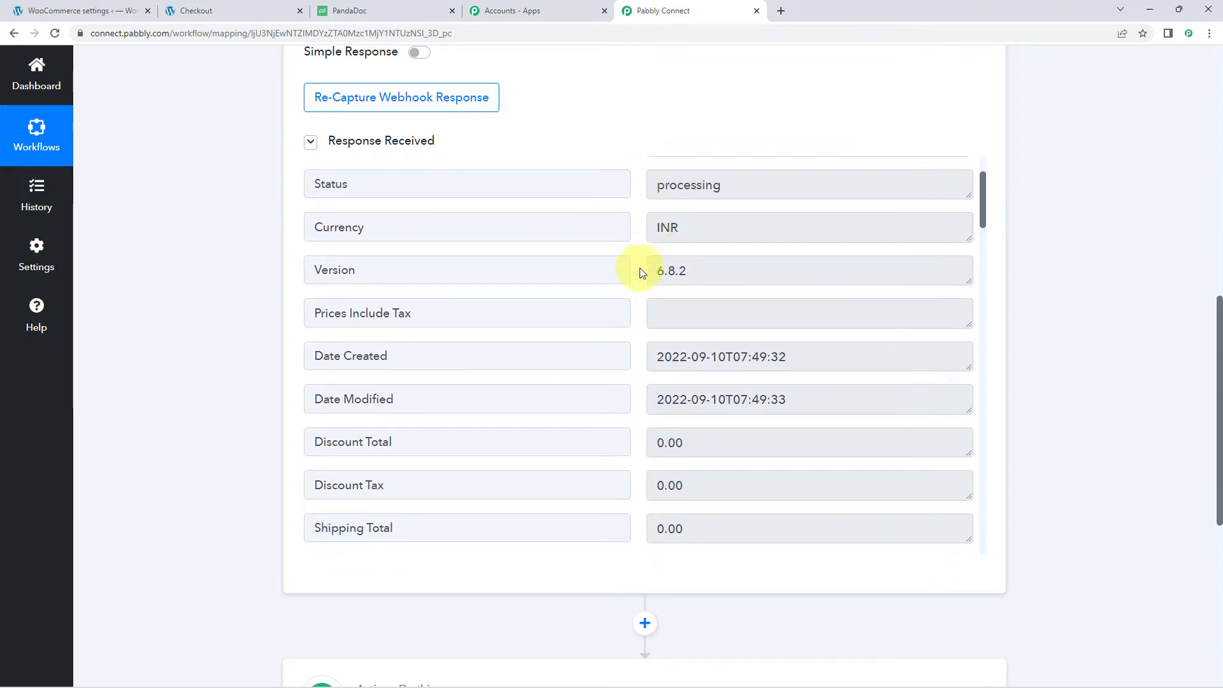
pyautogui.click(664, 217)
pyautogui.moveTo(663, 218); pyautogui.dragTo(743, 235)
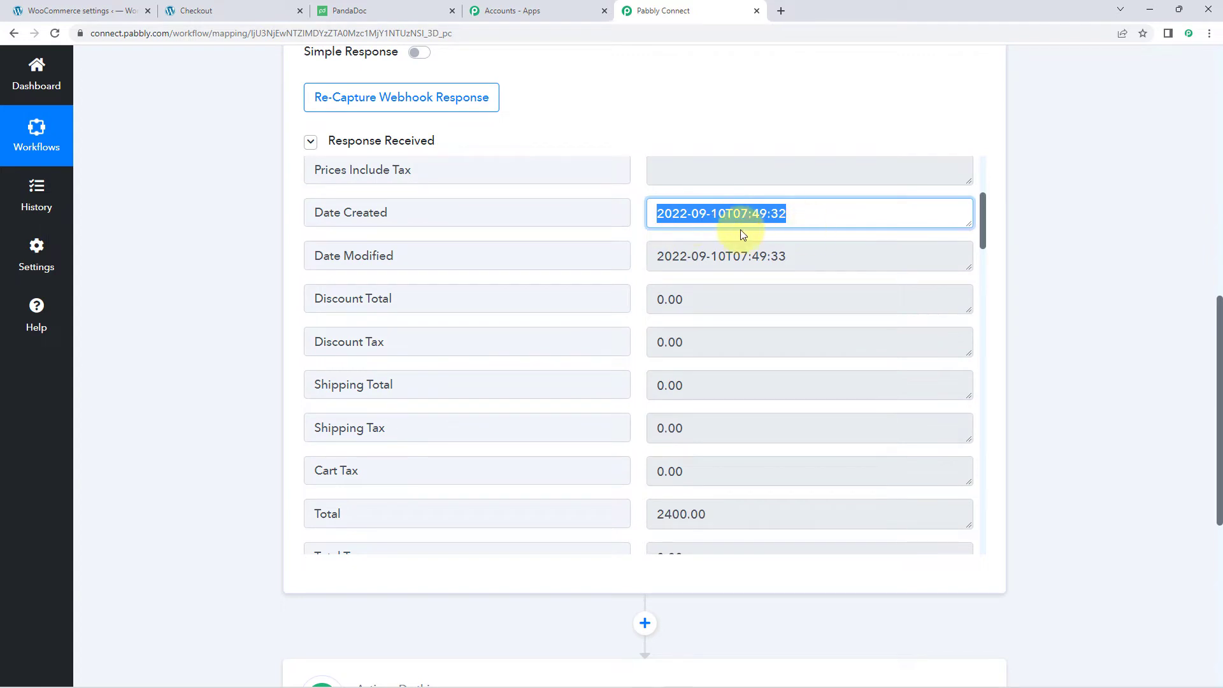
pyautogui.click(637, 239)
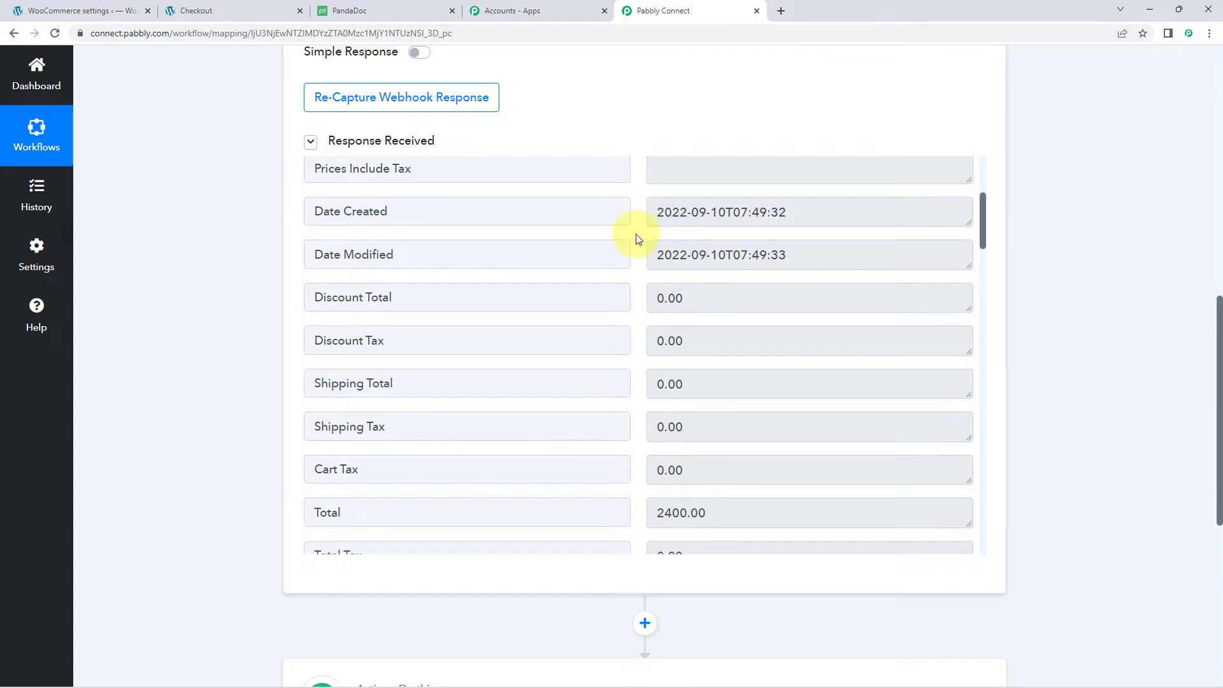
pyautogui.scroll(-5, 637, 238)
# - Review the captured billing name, e-mail and phone values
pyautogui.moveTo(707, 262); pyautogui.dragTo(636, 279)
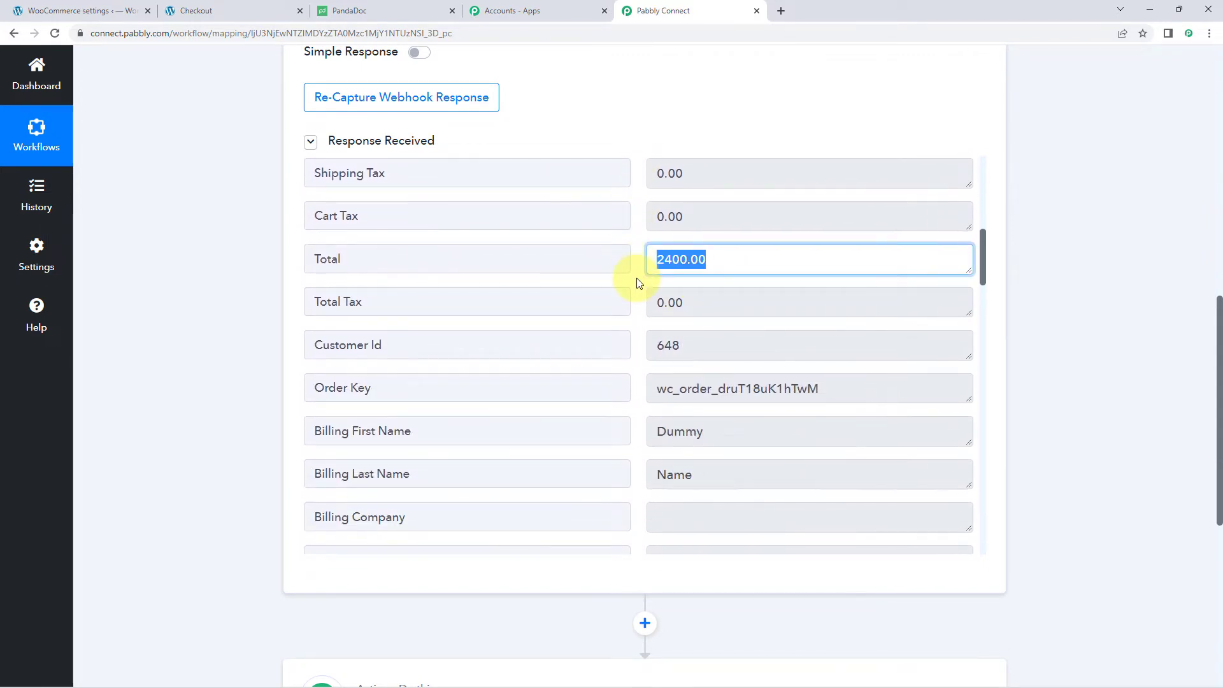
pyautogui.scroll(-3, 637, 280)
pyautogui.scroll(-1, 636, 281)
pyautogui.scroll(1, 636, 281)
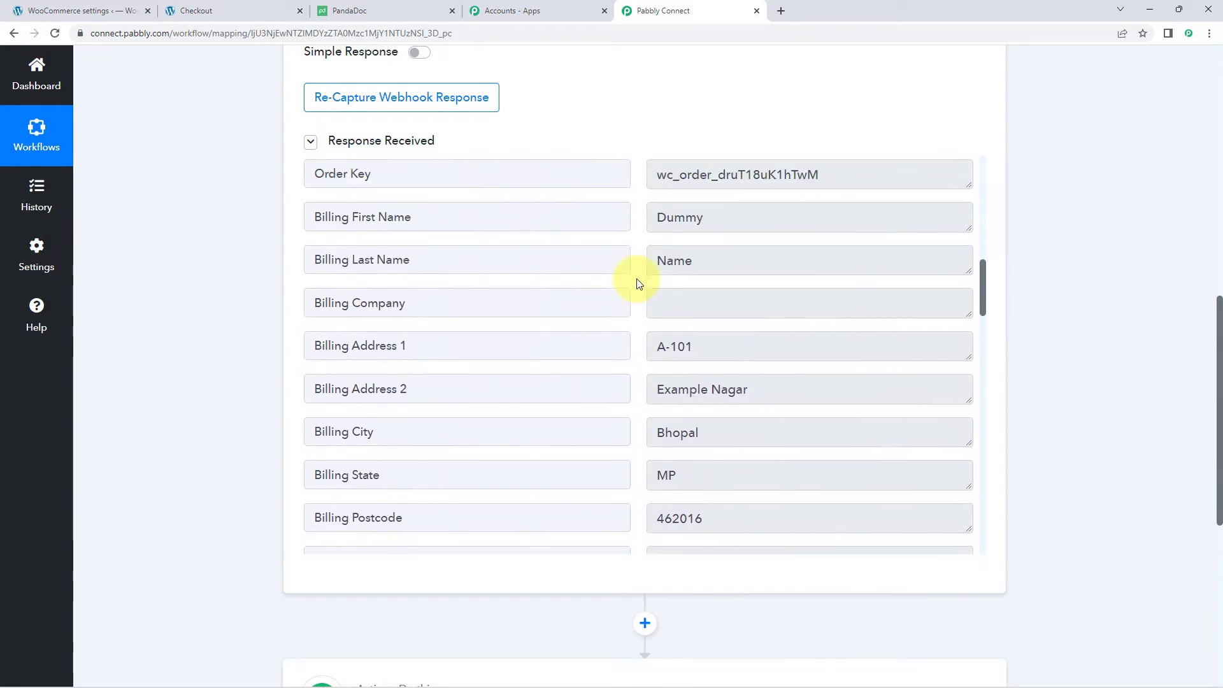
pyautogui.moveTo(737, 239); pyautogui.dragTo(642, 248)
pyautogui.moveTo(717, 288); pyautogui.dragTo(641, 290)
pyautogui.moveTo(754, 240); pyautogui.dragTo(643, 256)
pyautogui.moveTo(707, 284); pyautogui.dragTo(617, 284)
pyautogui.scroll(-5, 743, 274)
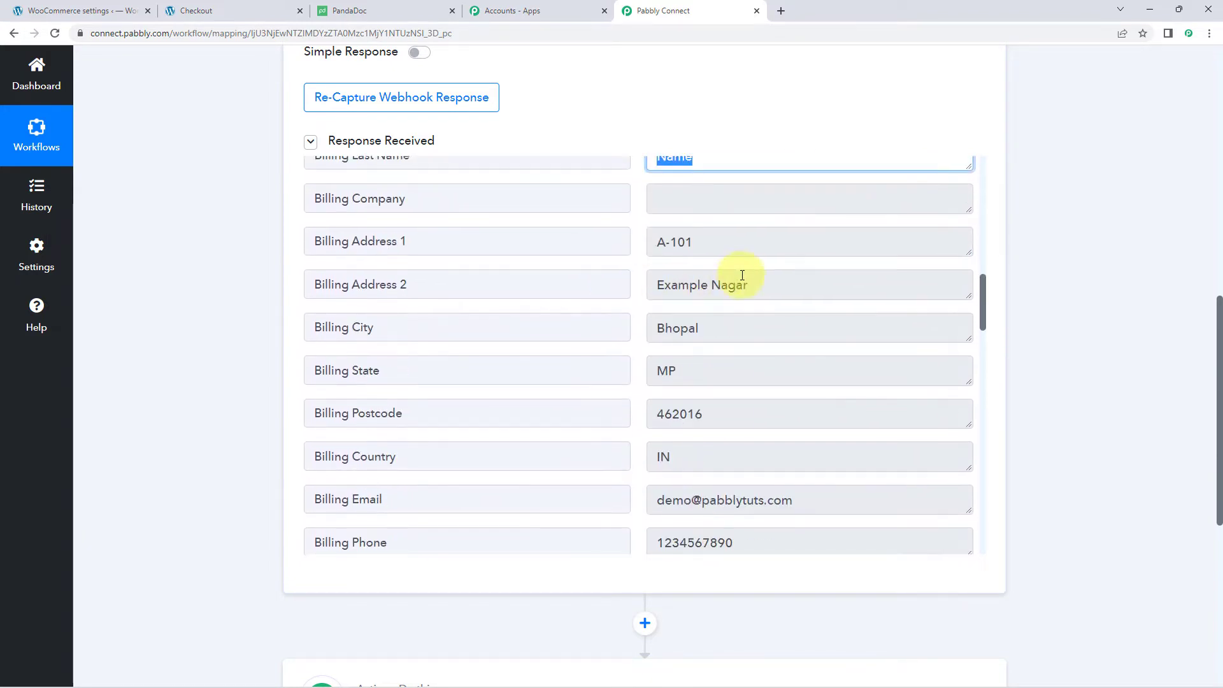
pyautogui.moveTo(845, 321); pyautogui.dragTo(601, 330)
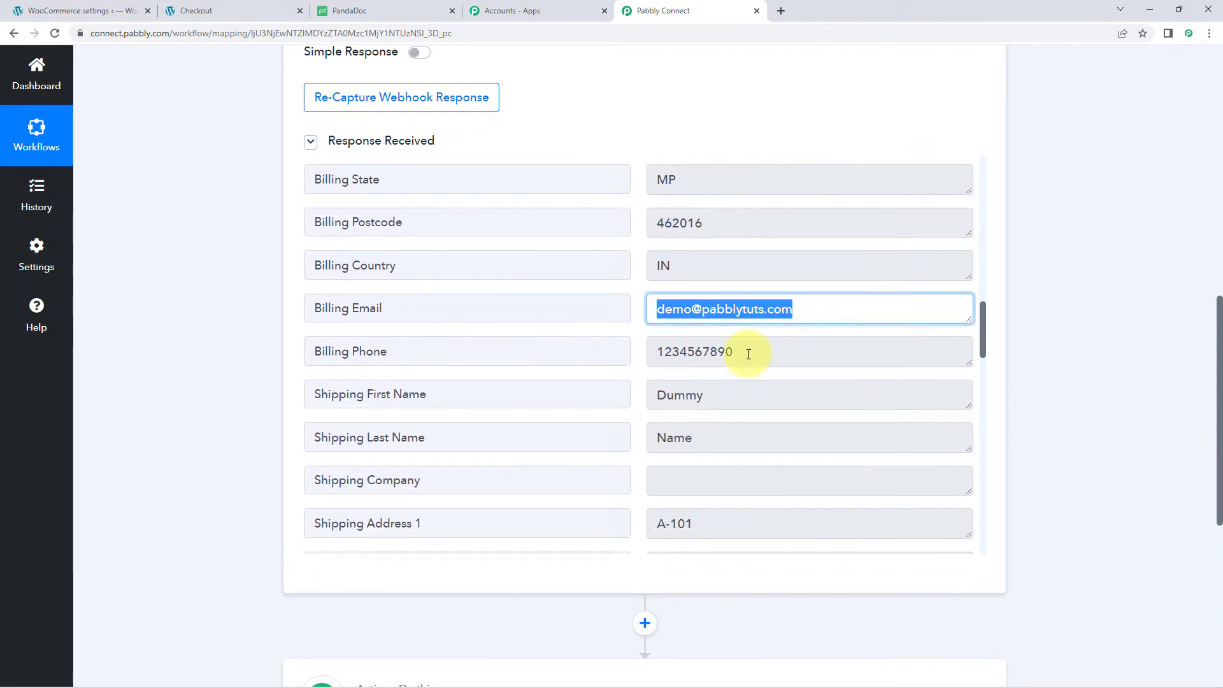
pyautogui.moveTo(748, 354); pyautogui.dragTo(642, 347)
pyautogui.click(640, 339)
pyautogui.scroll(-4, 642, 344)
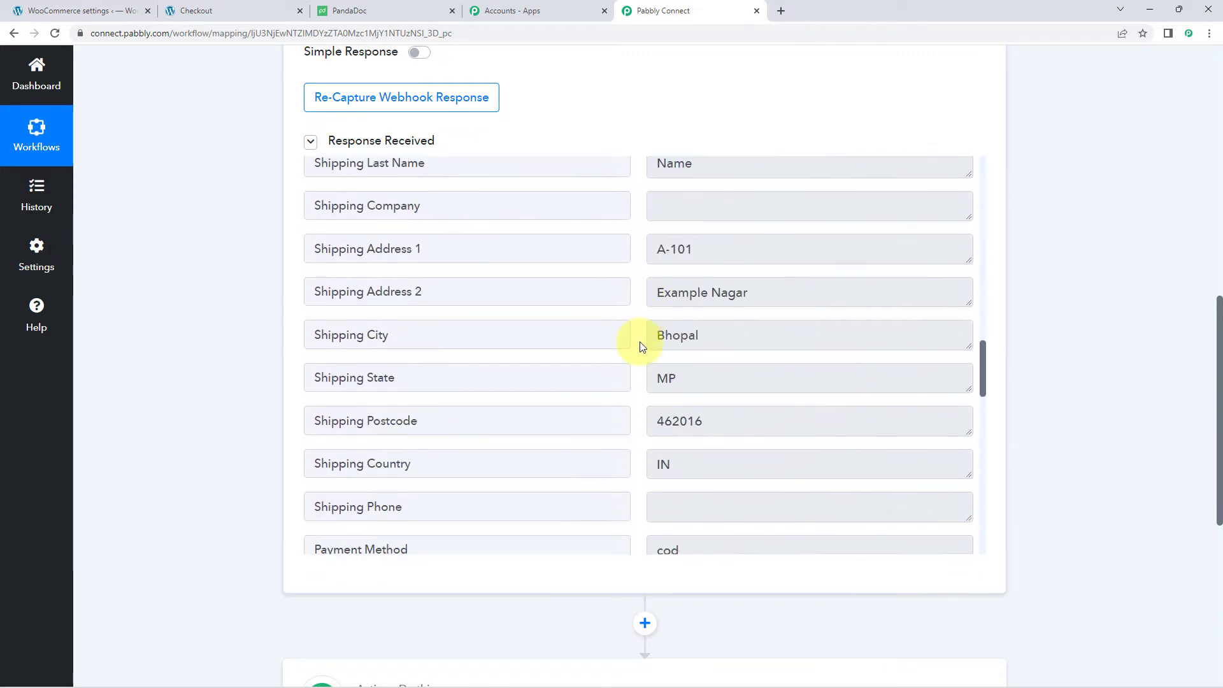
pyautogui.scroll(-8, 642, 345)
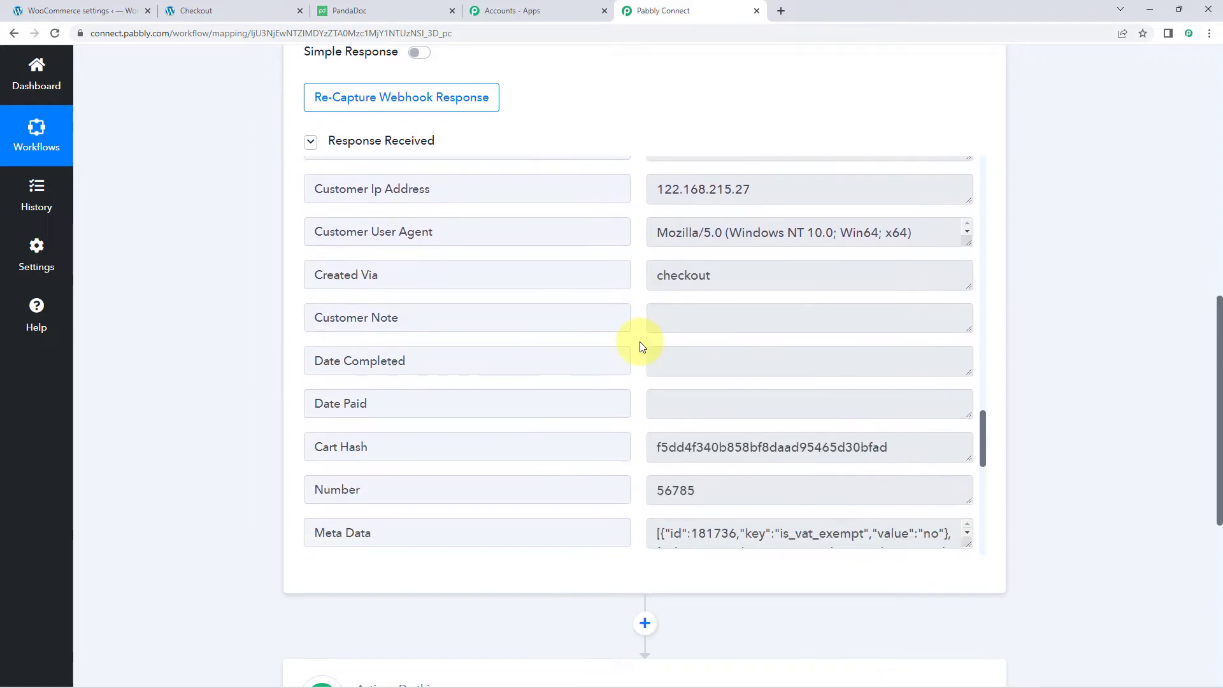
pyautogui.scroll(-5, 640, 344)
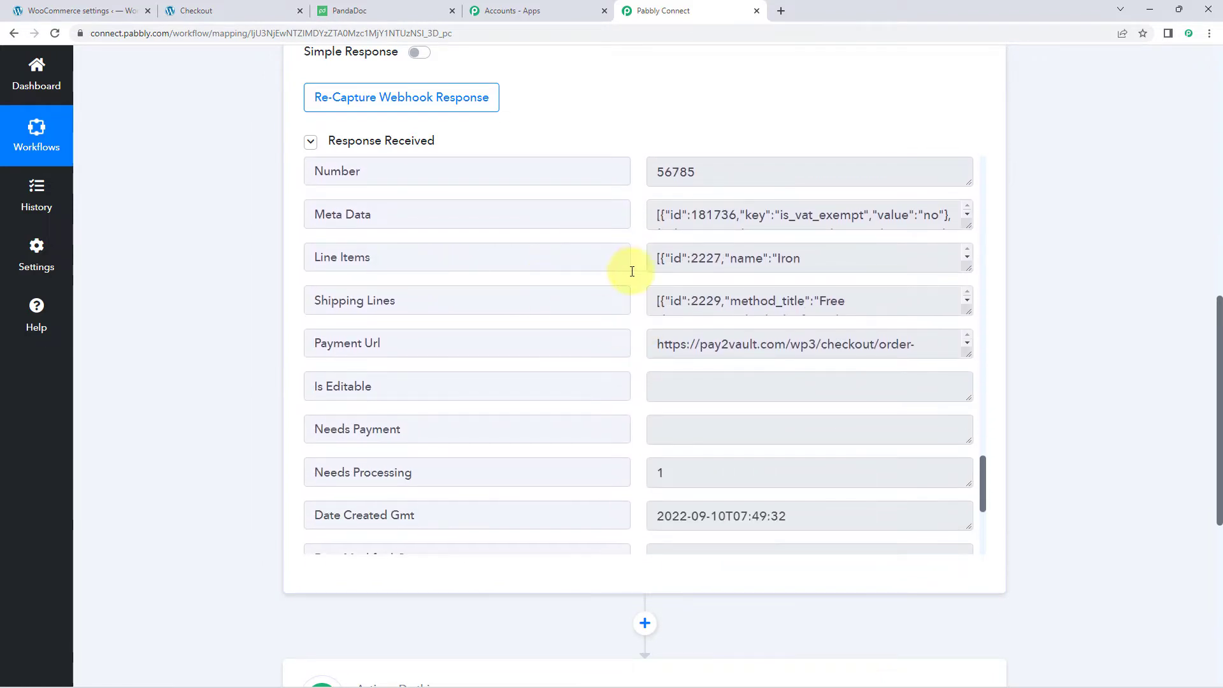
# - Enlarge the Line Items box and highlight its Iron Press and T-shirt JSON
pyautogui.click(818, 260)
pyautogui.moveTo(967, 264); pyautogui.dragTo(967, 454)
pyautogui.scroll(-1, 865, 325)
pyautogui.scroll(-1, 865, 326)
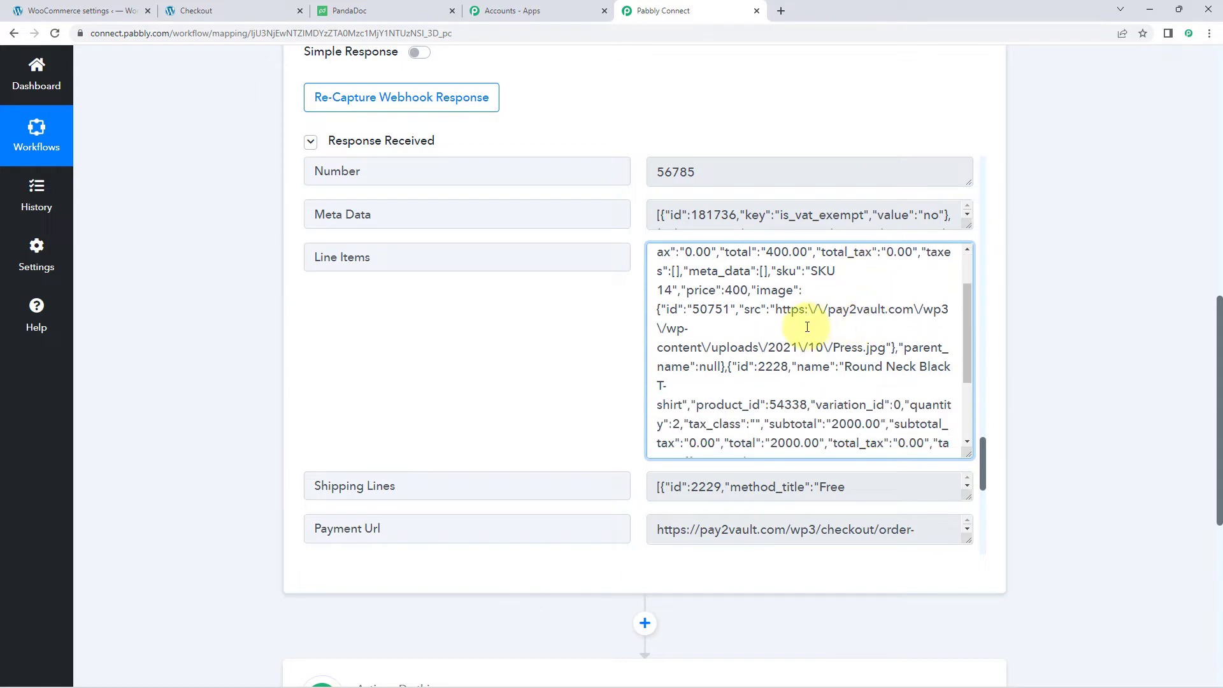
pyautogui.scroll(-1, 809, 321)
pyautogui.scroll(2, 810, 321)
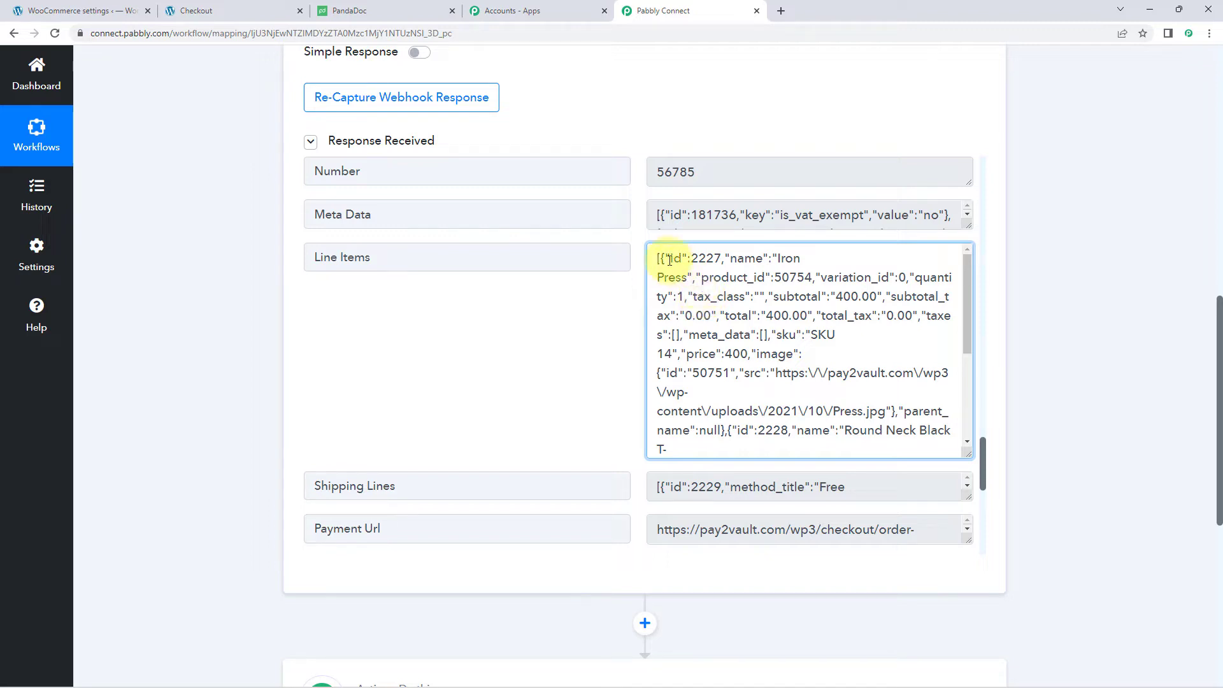
pyautogui.moveTo(655, 259); pyautogui.dragTo(715, 315)
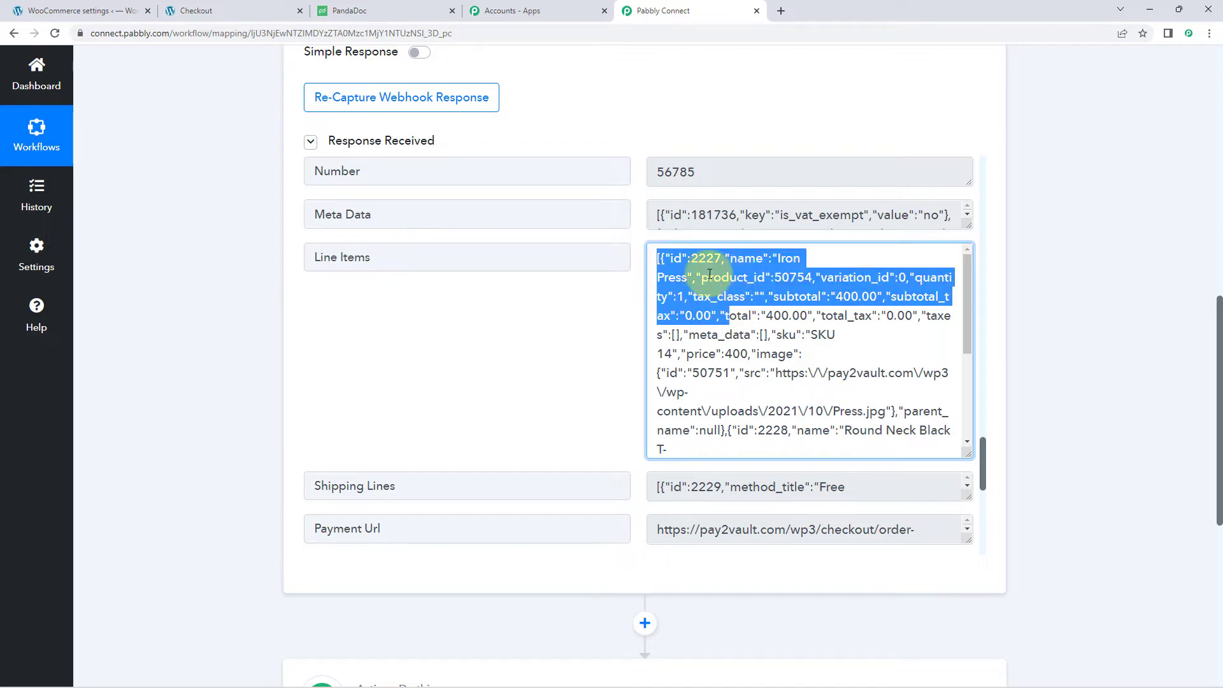
pyautogui.click(614, 307)
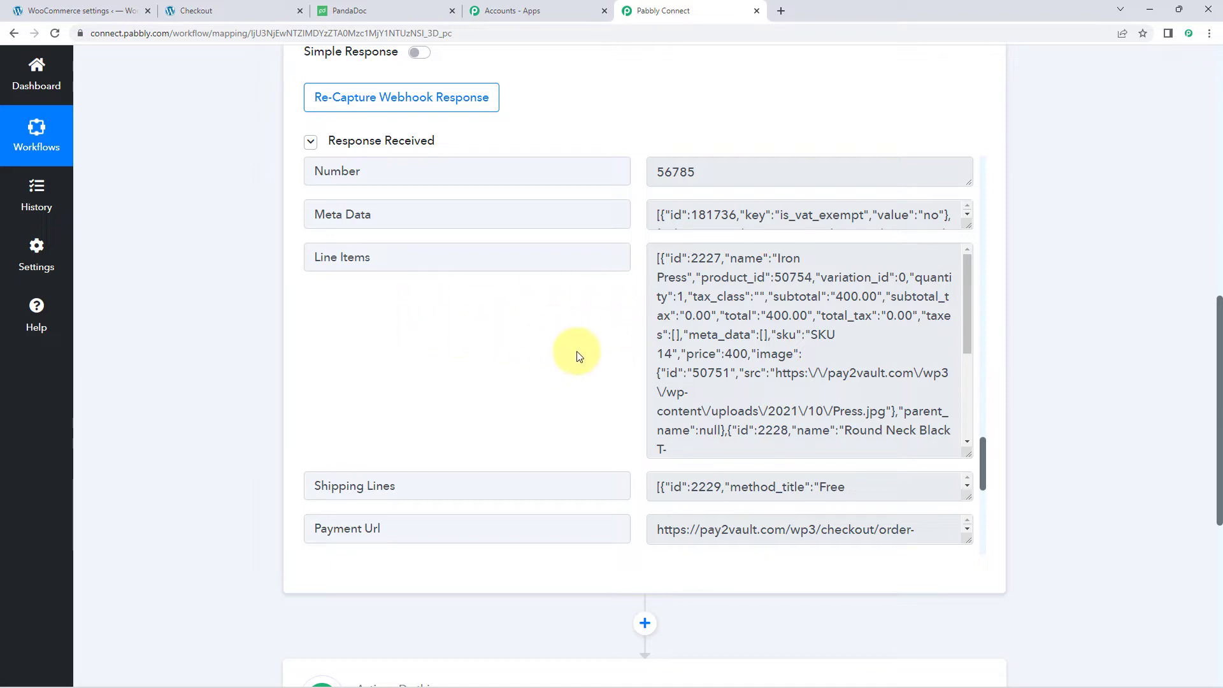
pyautogui.moveTo(317, 257); pyautogui.dragTo(439, 259)
pyautogui.moveTo(658, 258); pyautogui.dragTo(818, 430)
pyautogui.click(625, 346)
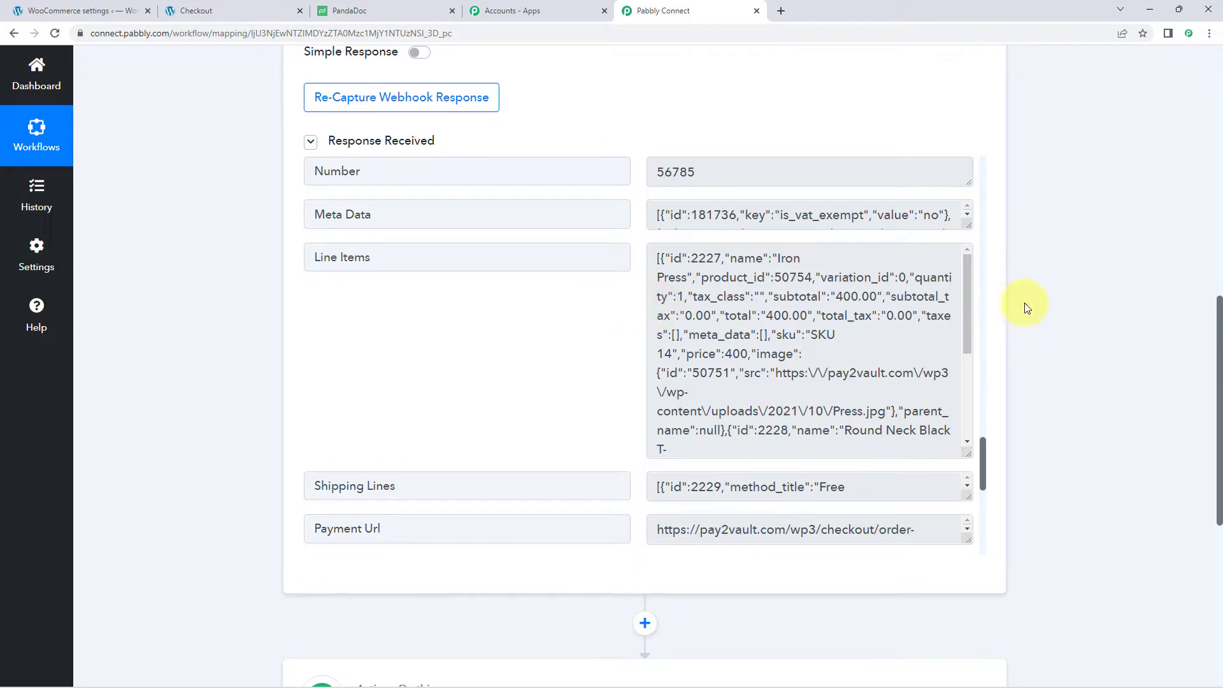
# - Search 'Data' and choose Data Transformer by Pabbly as the second step's app
pyautogui.scroll(-6, 1058, 315)
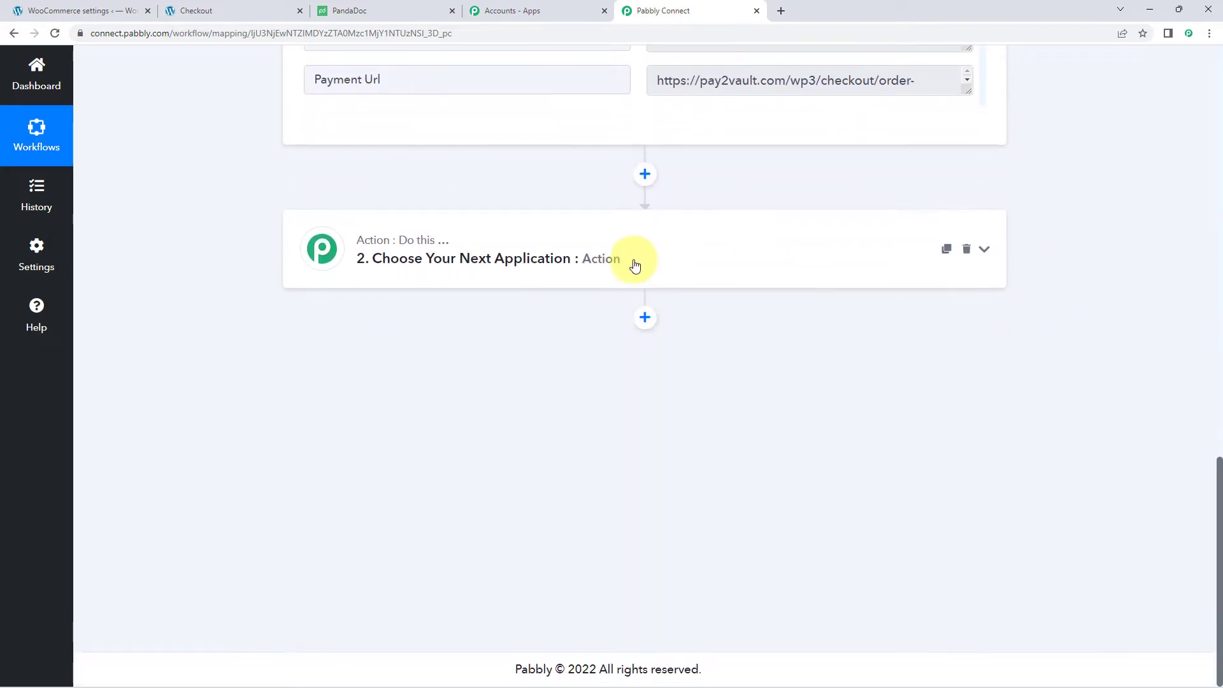
pyautogui.click(632, 263)
pyautogui.scroll(-1, 287, 300)
pyautogui.click(379, 288)
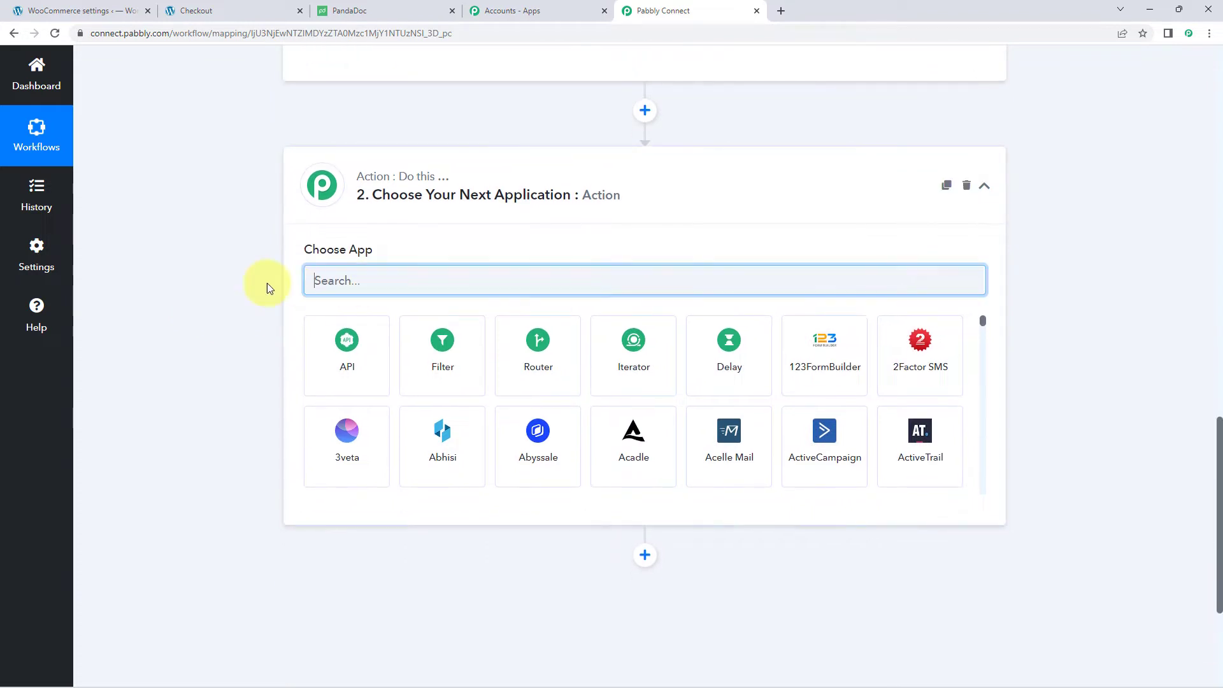
pyautogui.write('Data')
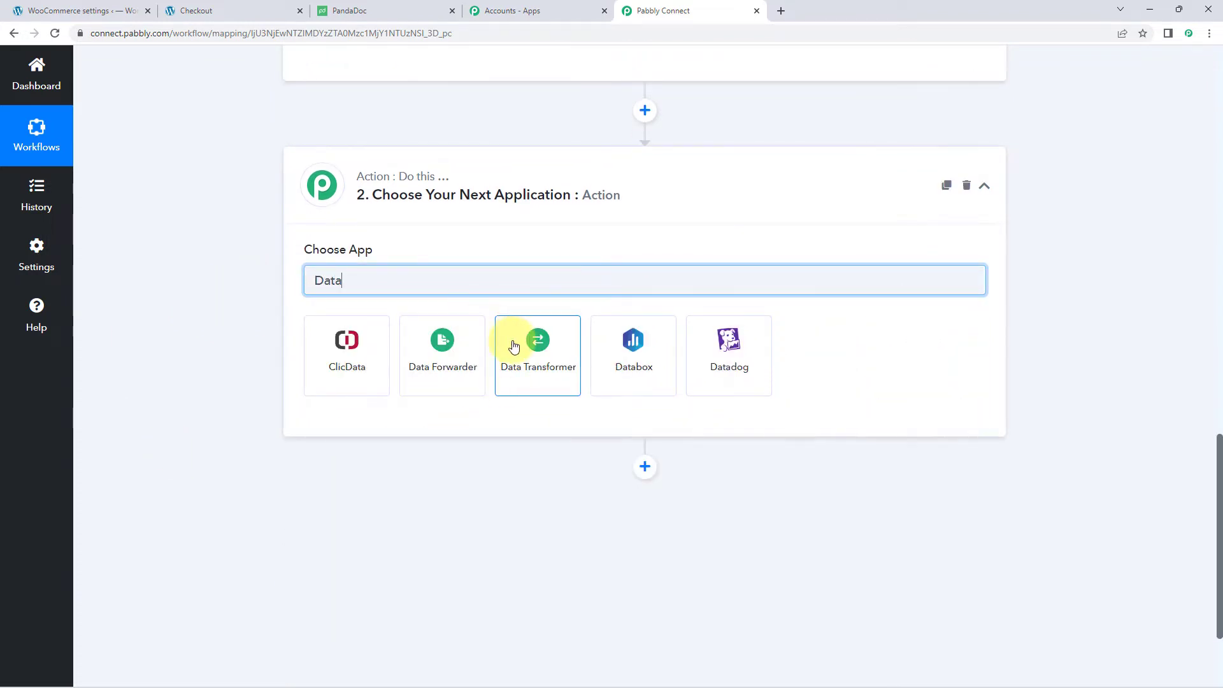
pyautogui.click(541, 363)
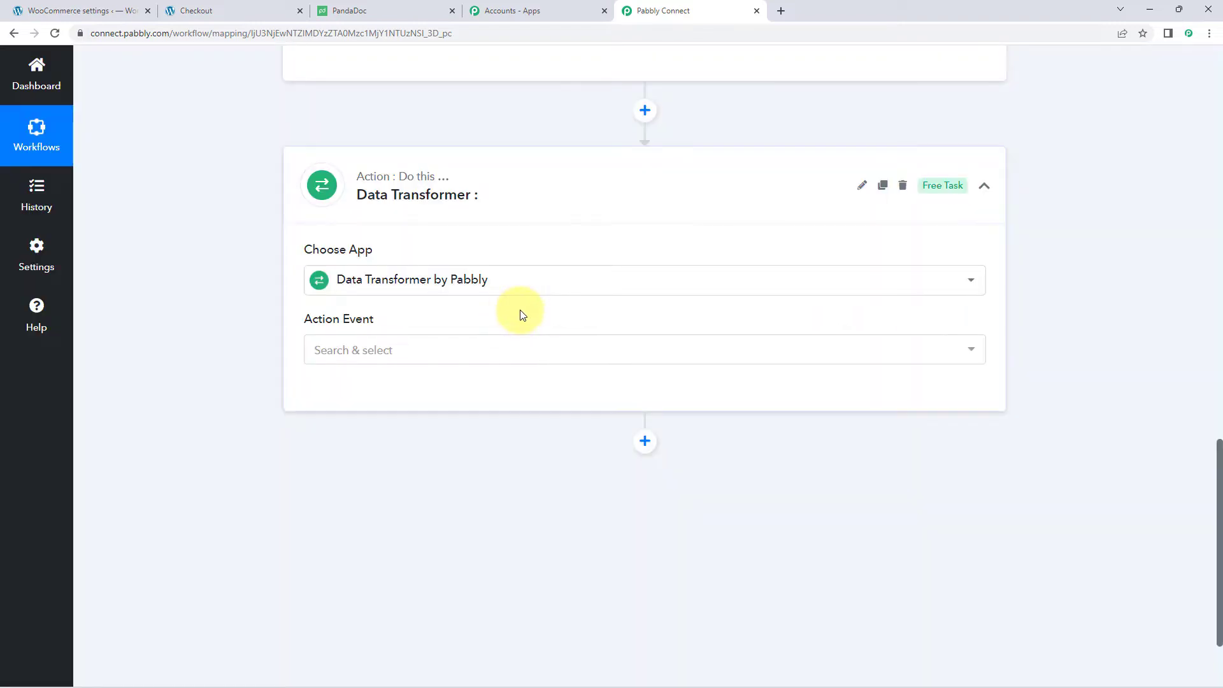
# - Set the action event to Line Itemizer and connect it
pyautogui.scroll(-1, 517, 312)
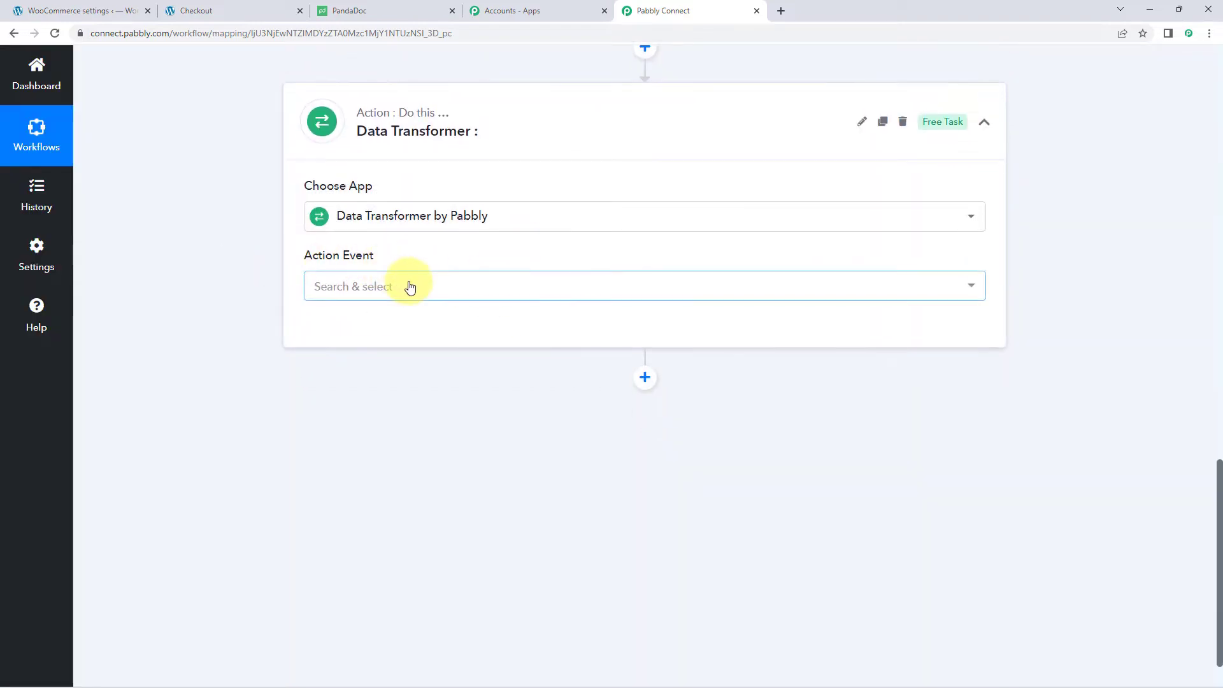
pyautogui.click(407, 285)
pyautogui.scroll(-1, 268, 288)
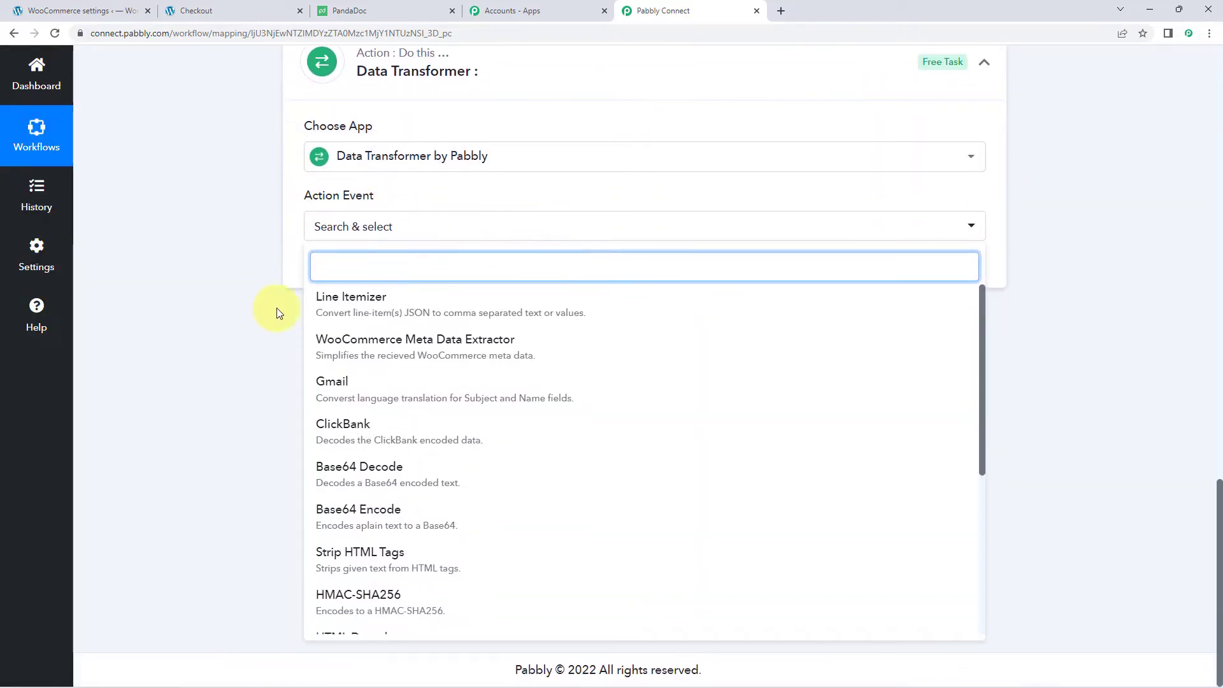
pyautogui.click(405, 311)
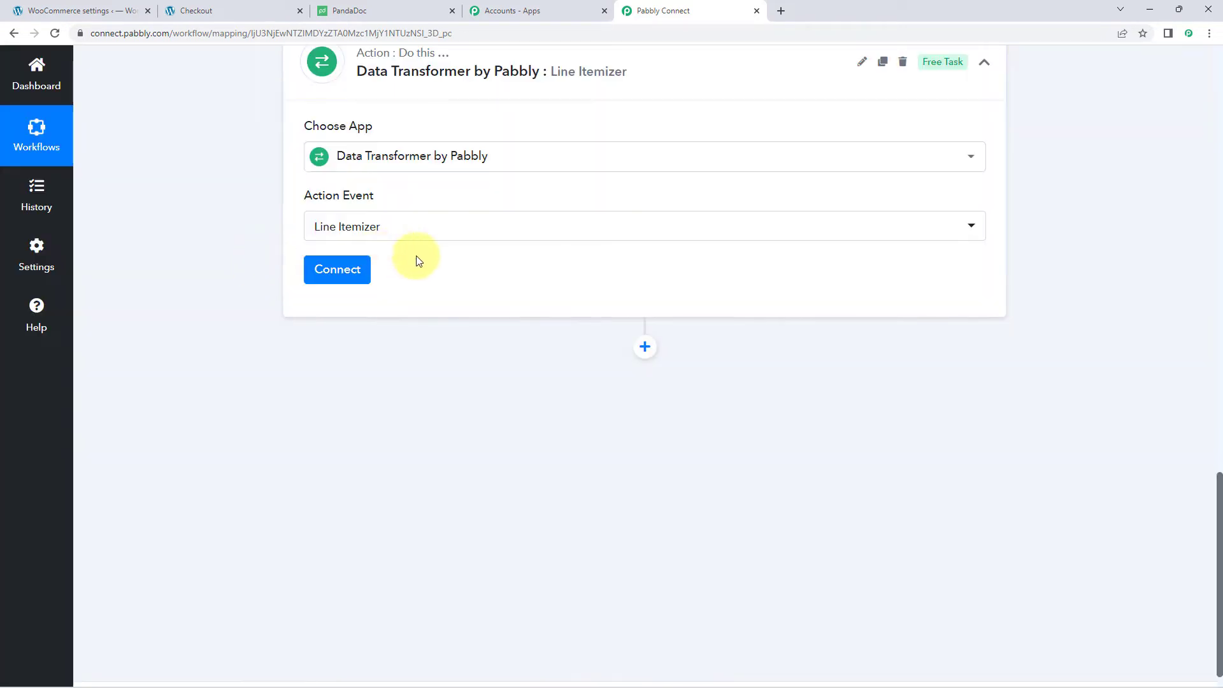
pyautogui.click(337, 270)
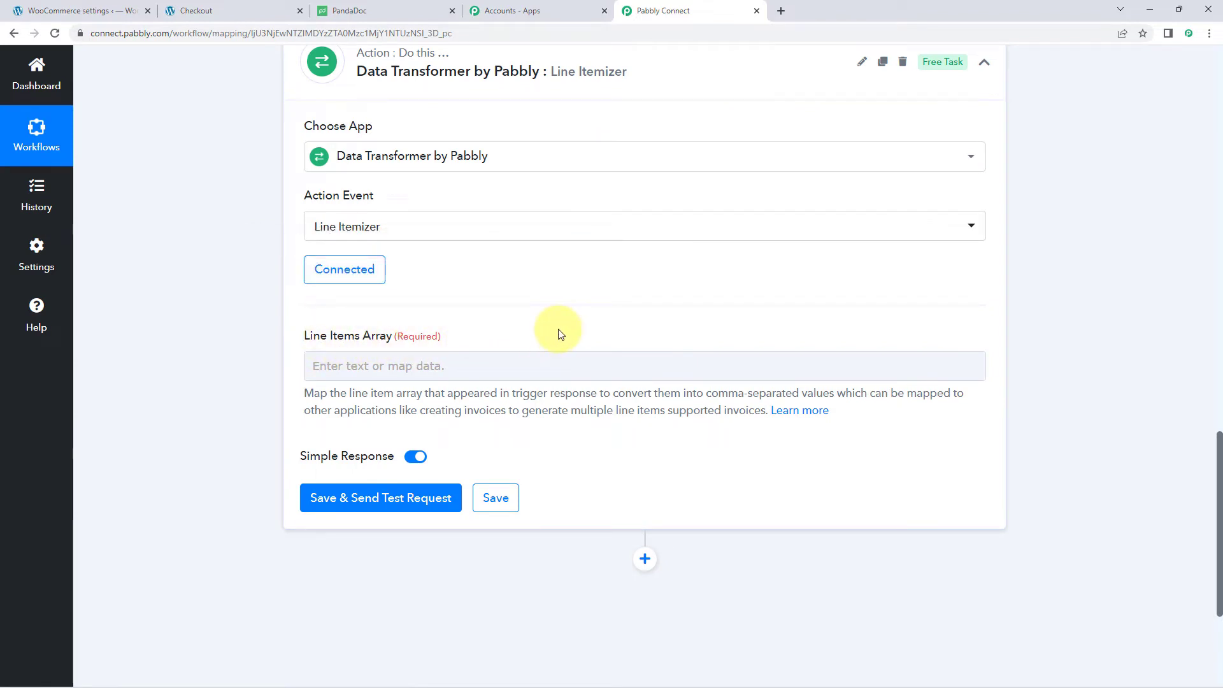
# - Inspect the Line Items JSON in the WooCommerce trigger's response data
pyautogui.scroll(9, 501, 285)
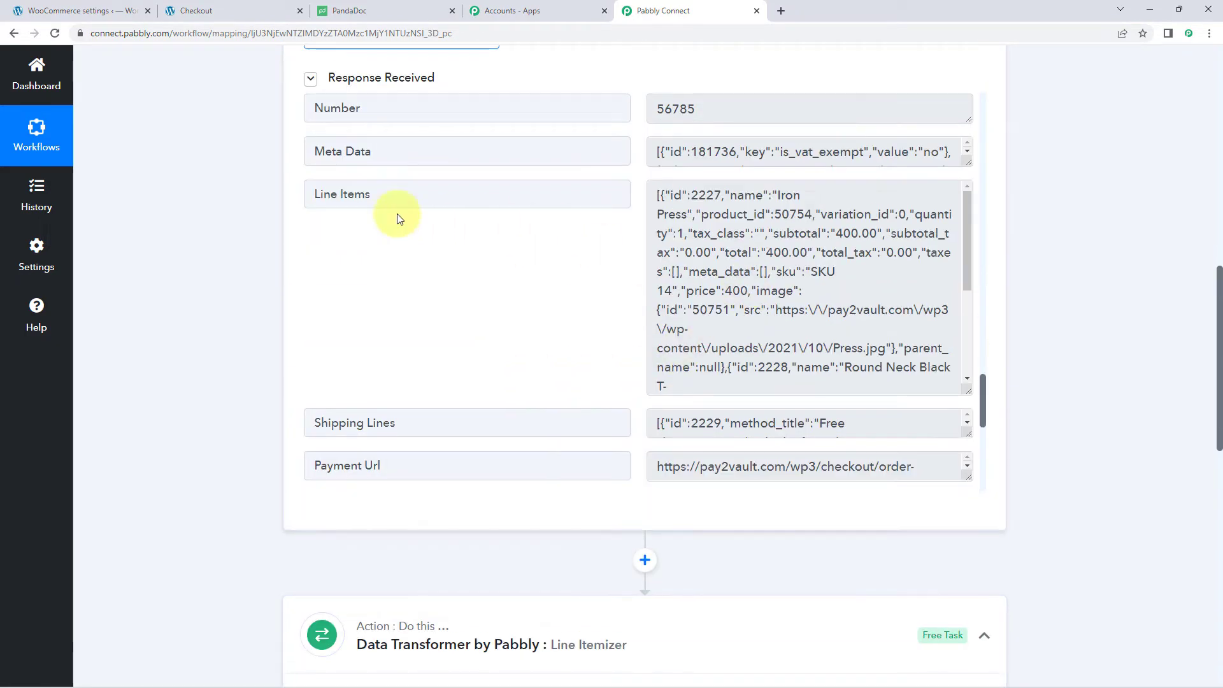
pyautogui.moveTo(655, 196); pyautogui.dragTo(751, 310)
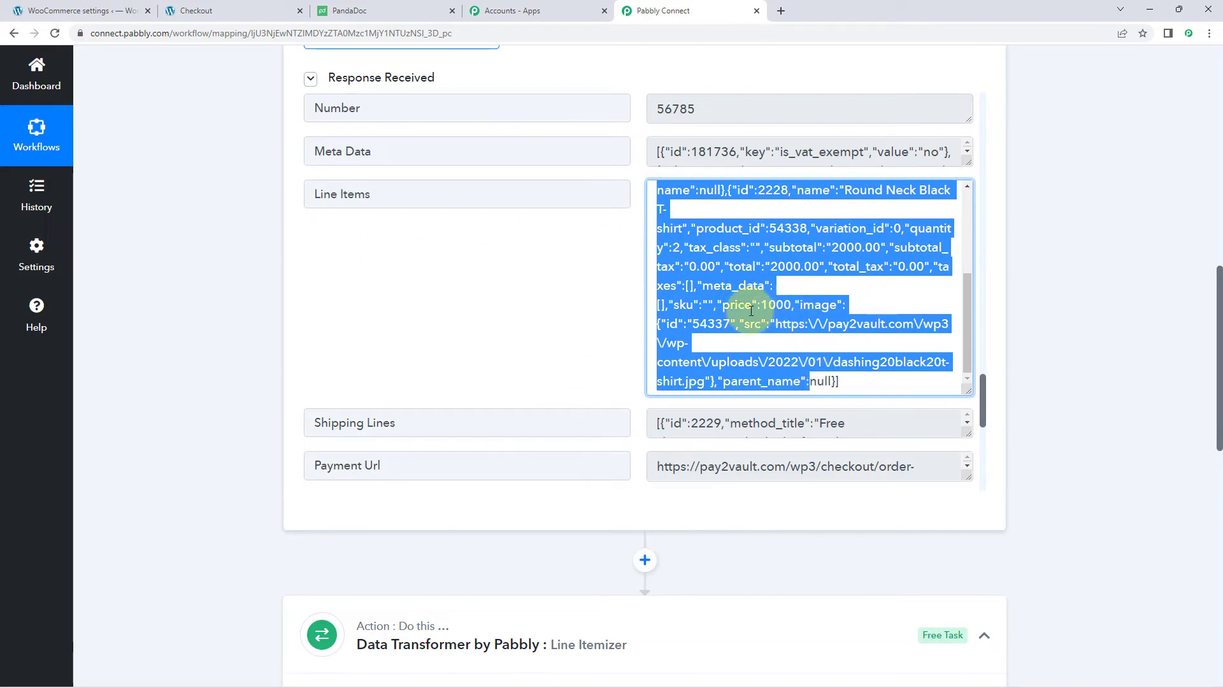
pyautogui.click(818, 287)
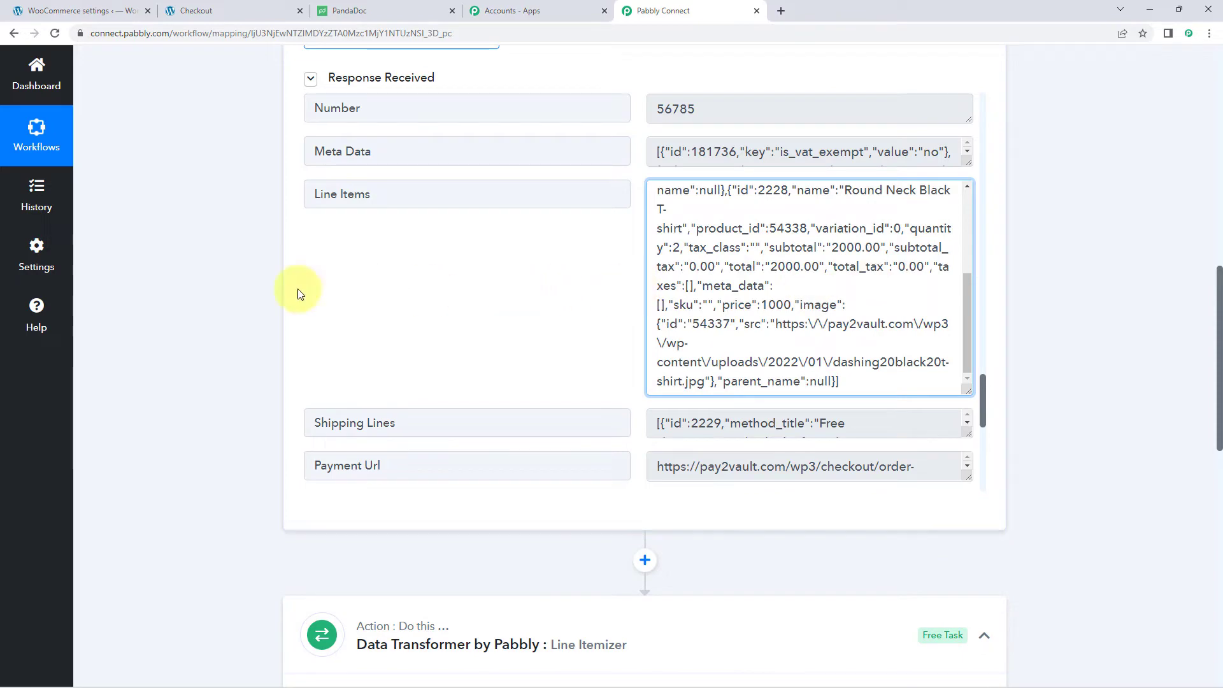
# - Map the WooCommerce New Order Created Line Items into the Line Items Array field
pyautogui.scroll(-5, 227, 294)
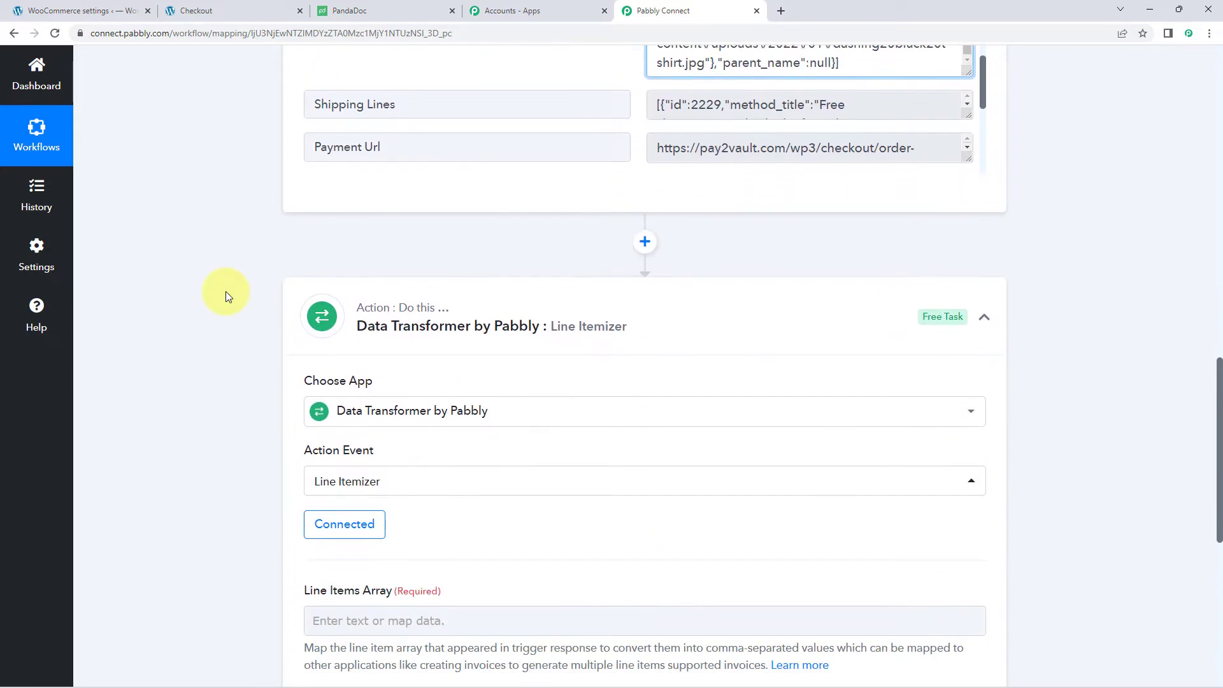
pyautogui.scroll(-5, 226, 292)
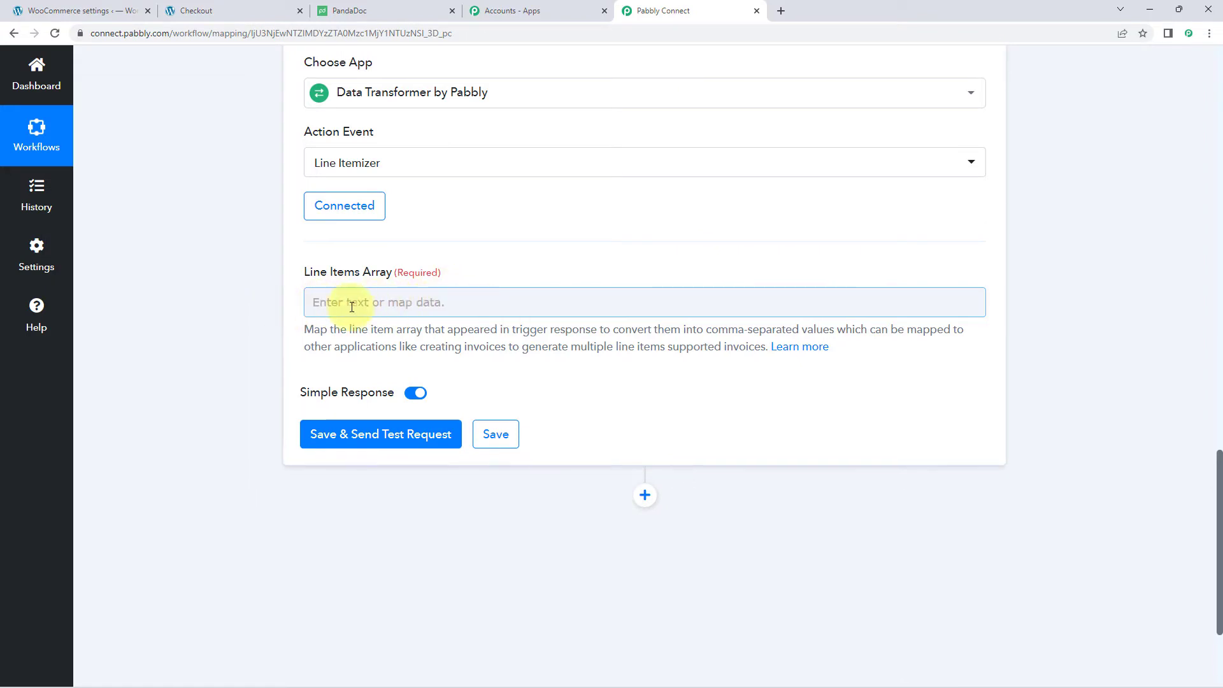
pyautogui.scroll(-1, 259, 309)
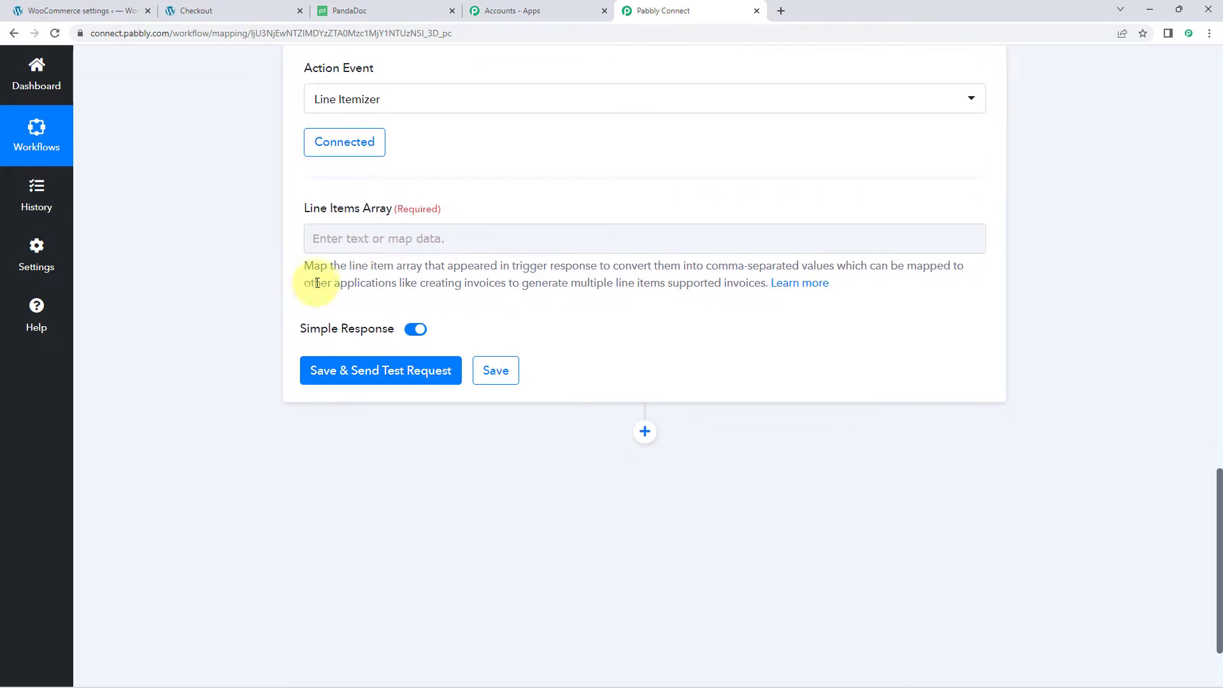
pyautogui.click(338, 236)
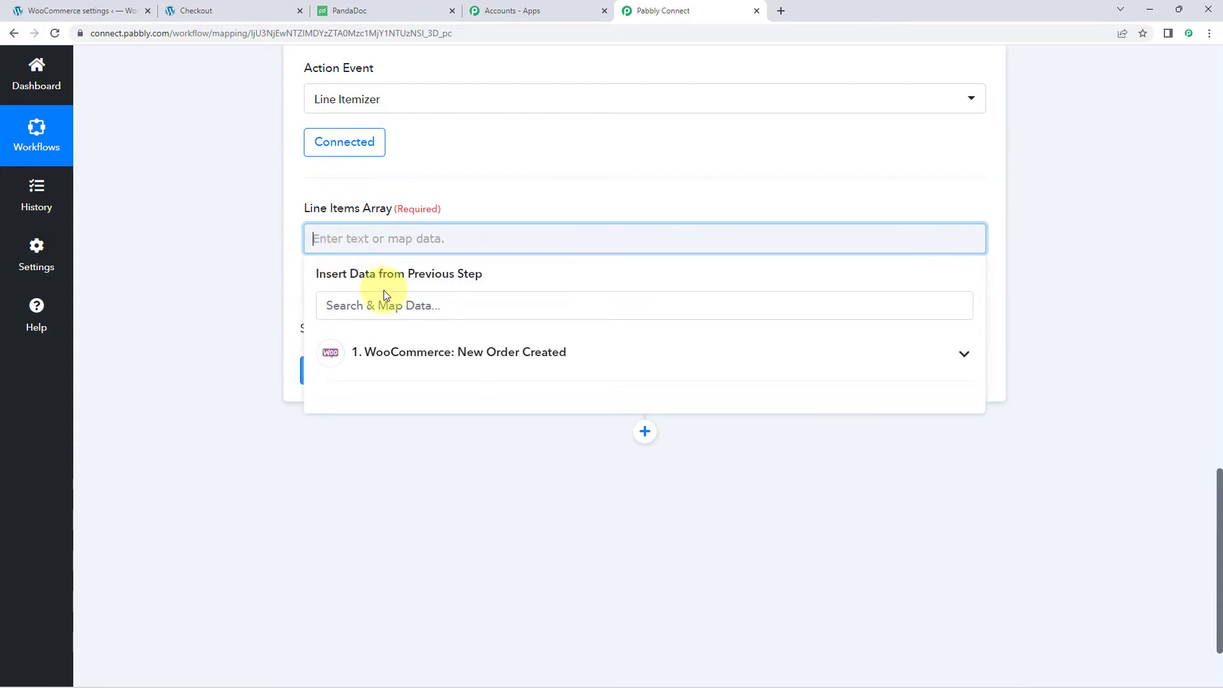
pyautogui.click(443, 356)
pyautogui.scroll(-2, 240, 365)
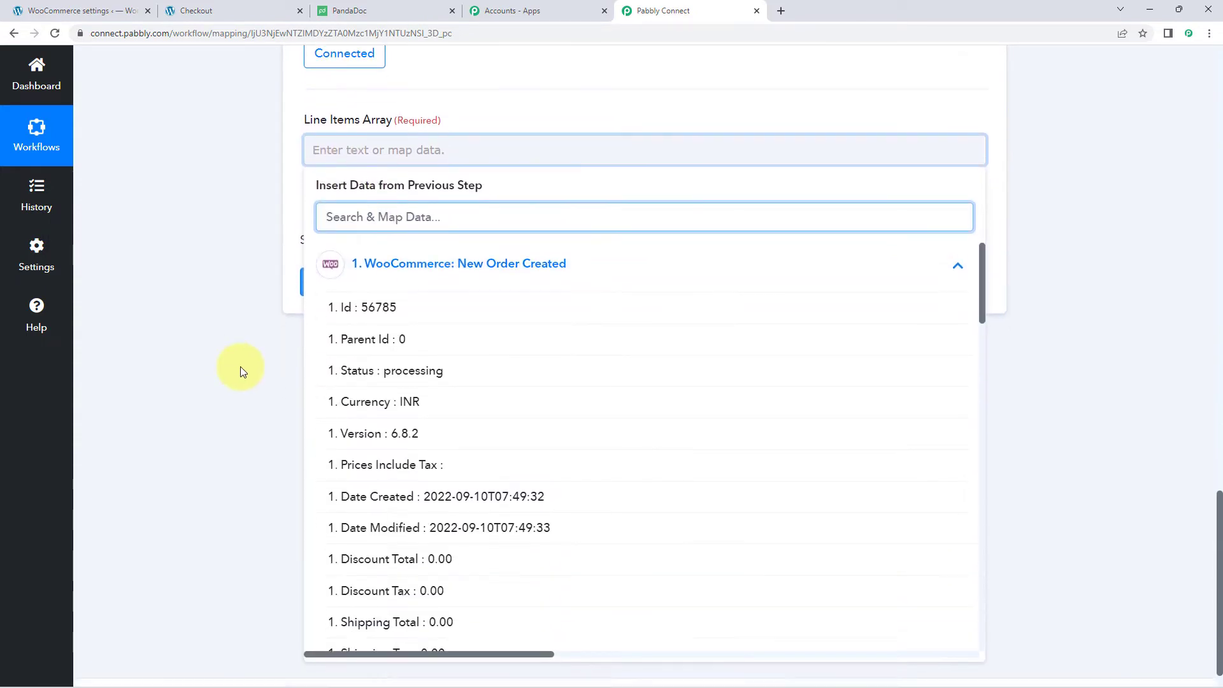
pyautogui.scroll(-2, 562, 400)
pyautogui.scroll(-11, 562, 401)
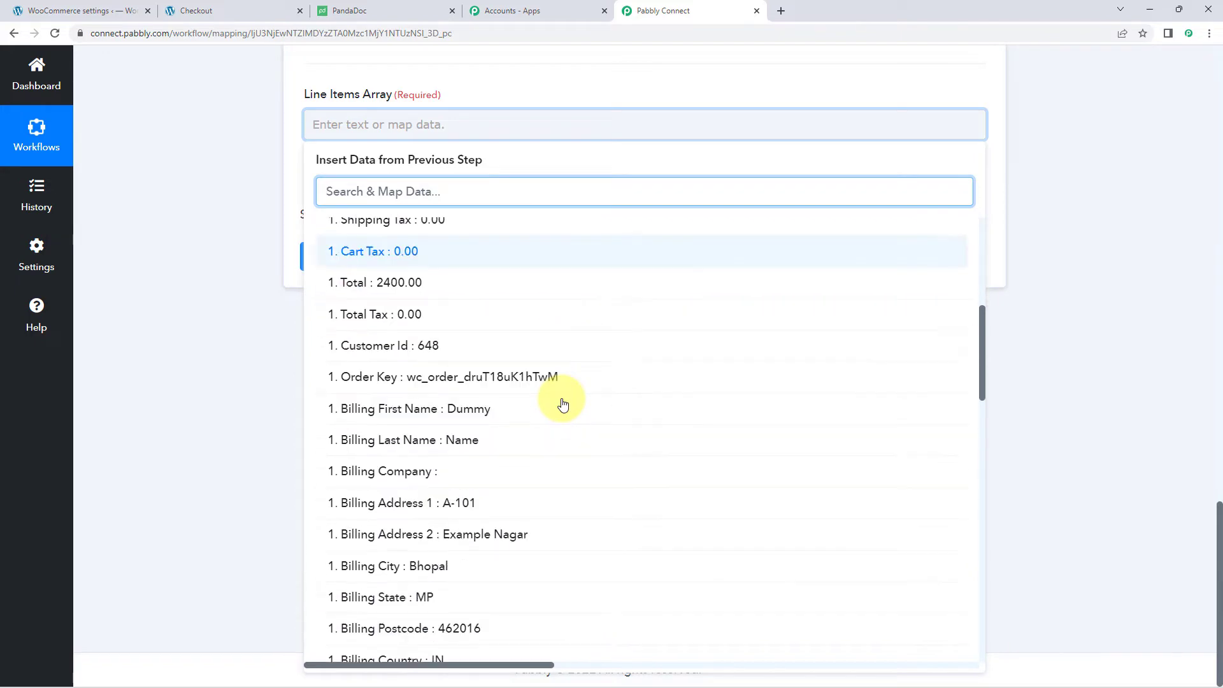
pyautogui.scroll(-9, 563, 404)
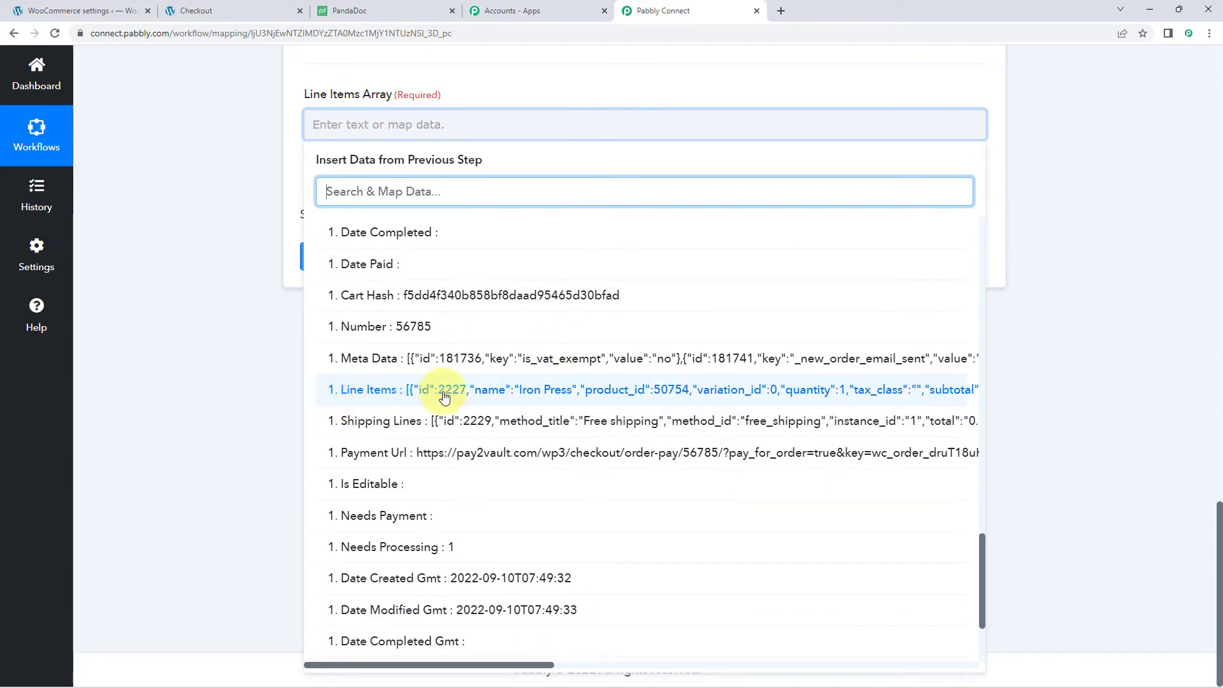
pyautogui.click(435, 393)
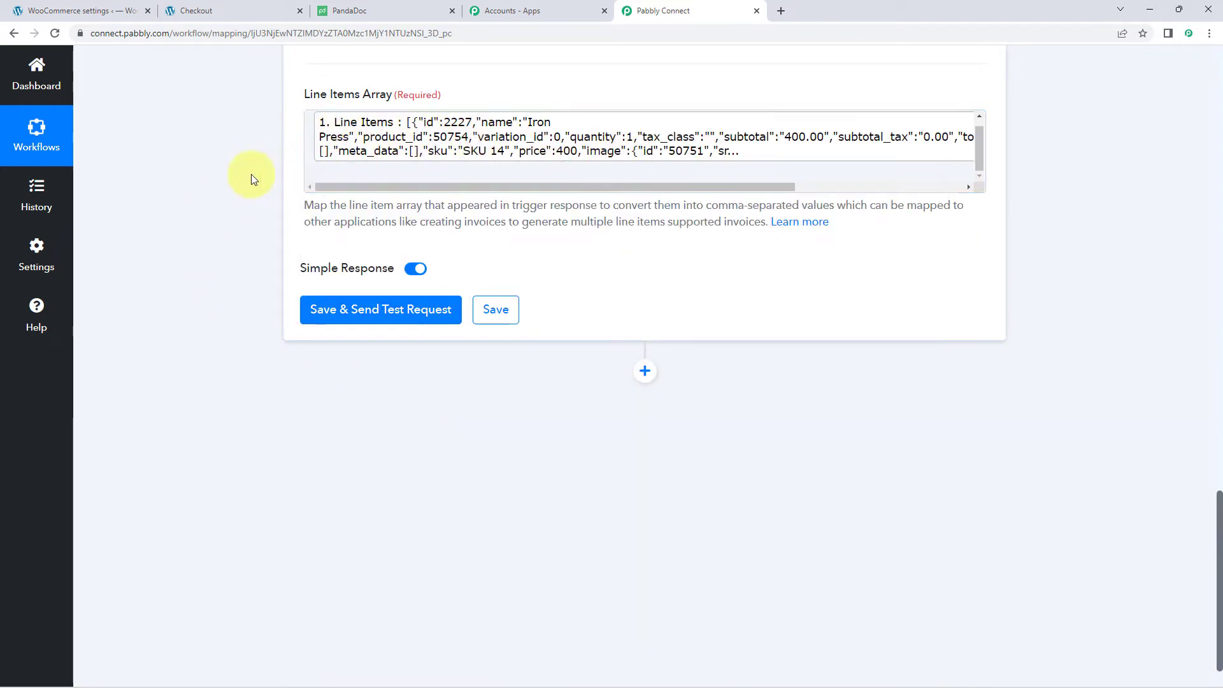
pyautogui.click(357, 313)
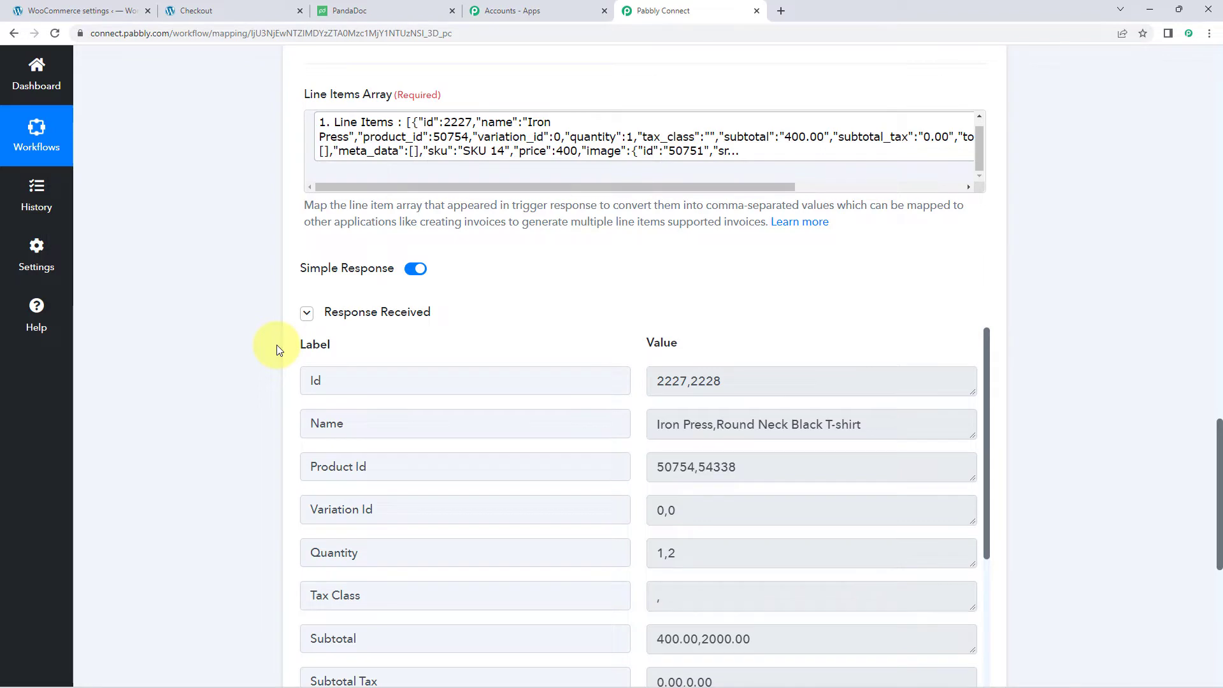
pyautogui.scroll(-1, 277, 345)
pyautogui.scroll(-1, 519, 292)
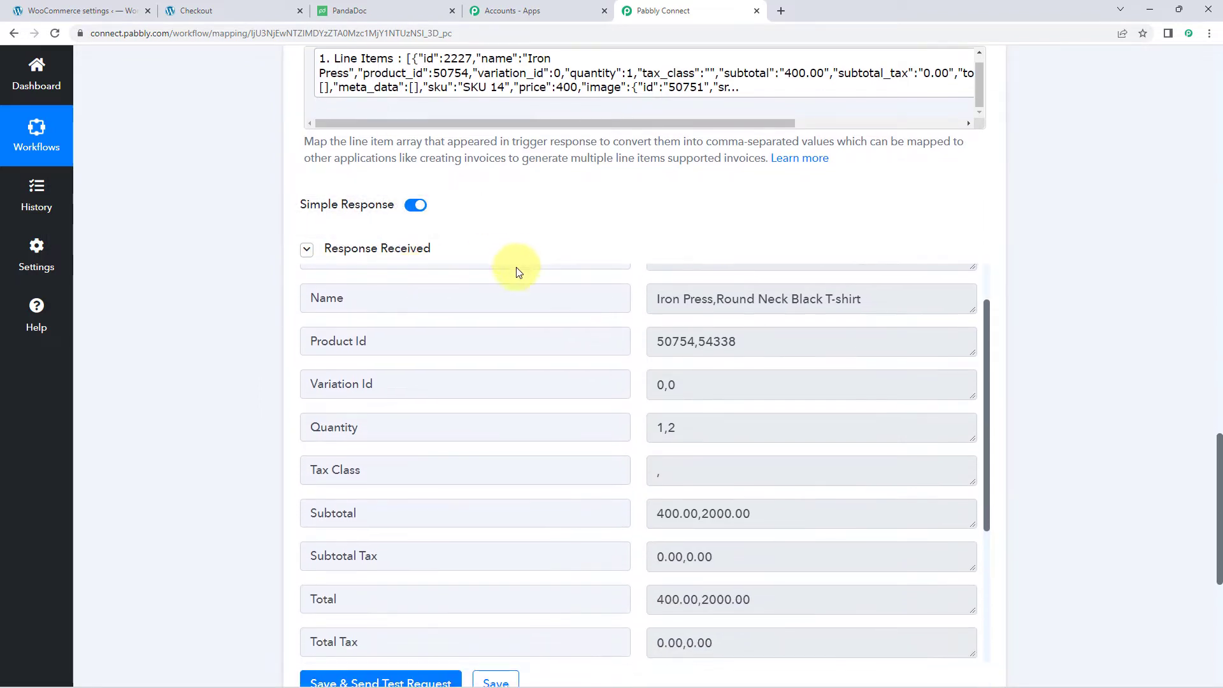
pyautogui.scroll(1, 593, 274)
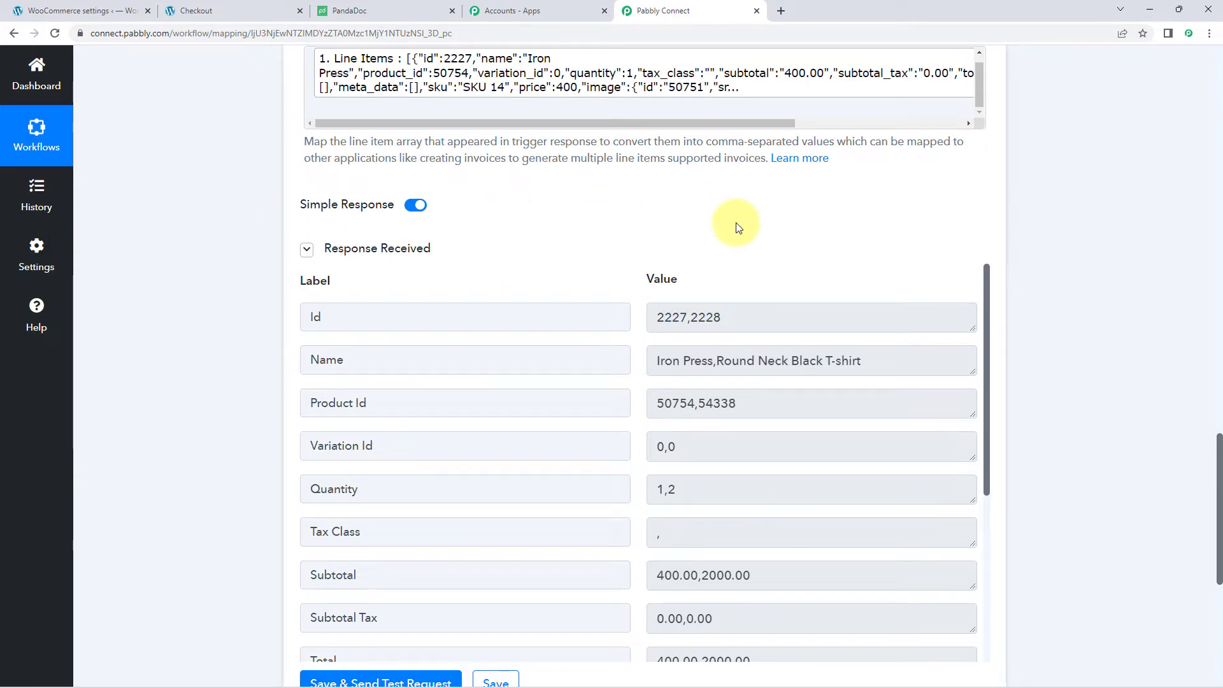
pyautogui.scroll(-1, 634, 247)
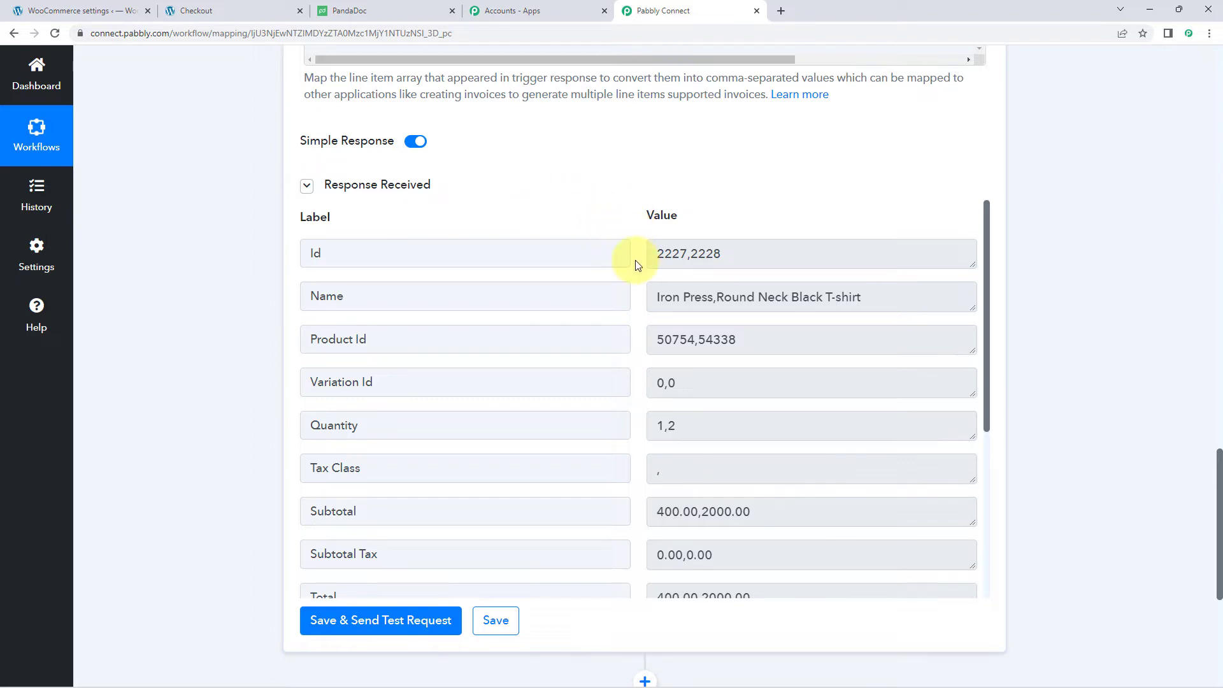
pyautogui.moveTo(753, 255); pyautogui.dragTo(655, 254)
pyautogui.click(754, 260)
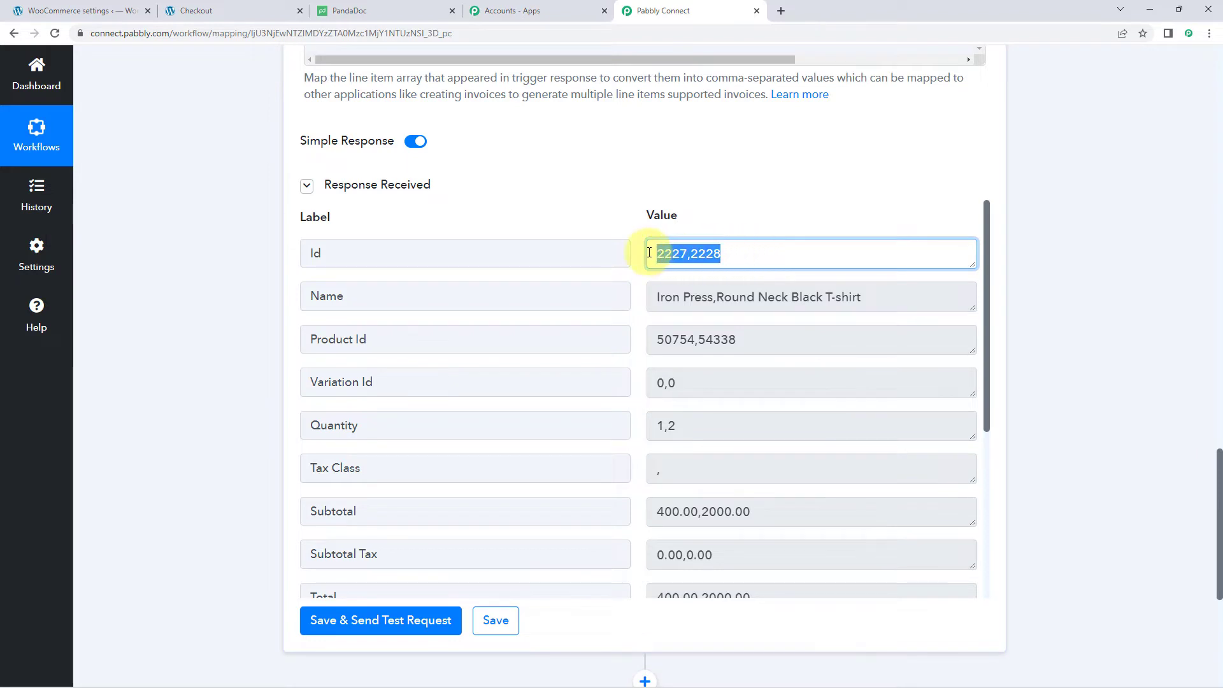
pyautogui.click(627, 269)
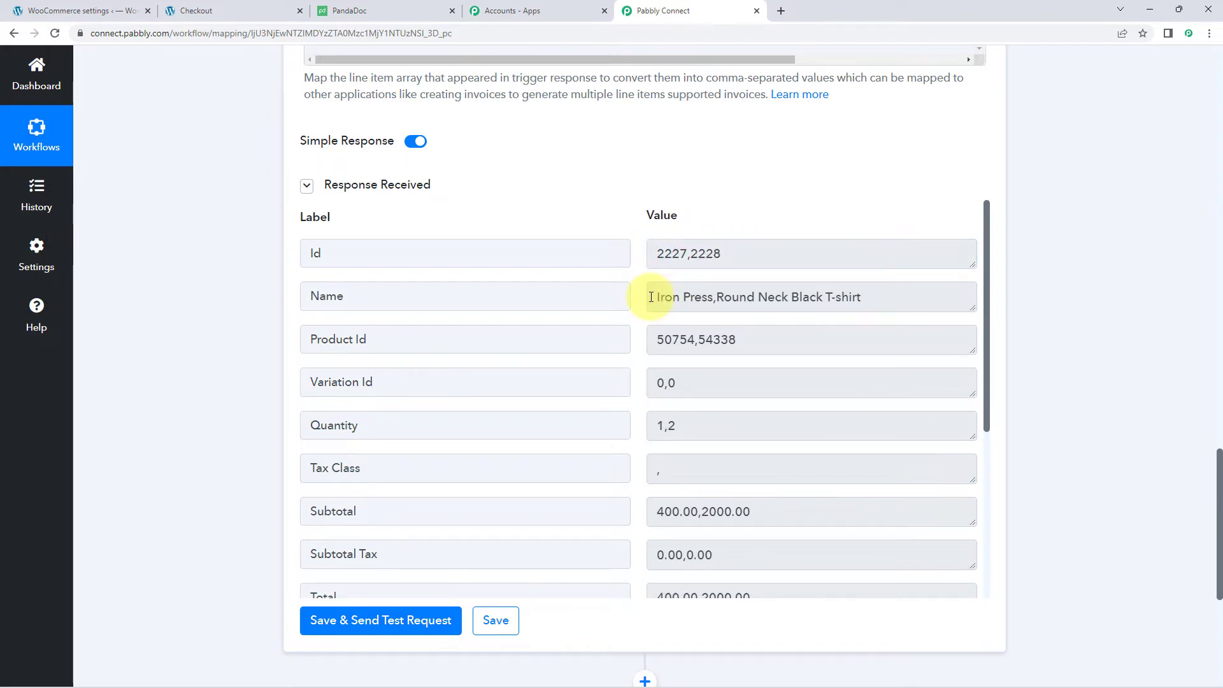
pyautogui.moveTo(654, 297); pyautogui.dragTo(892, 295)
pyautogui.moveTo(772, 340); pyautogui.dragTo(640, 338)
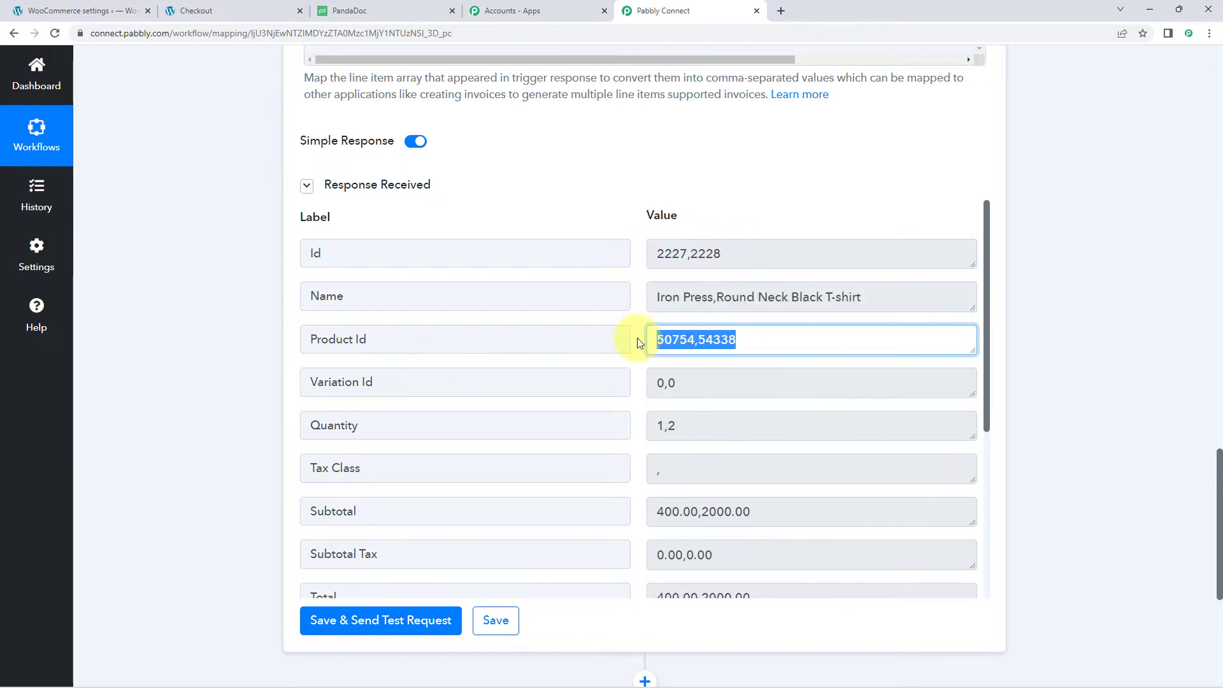
pyautogui.click(639, 339)
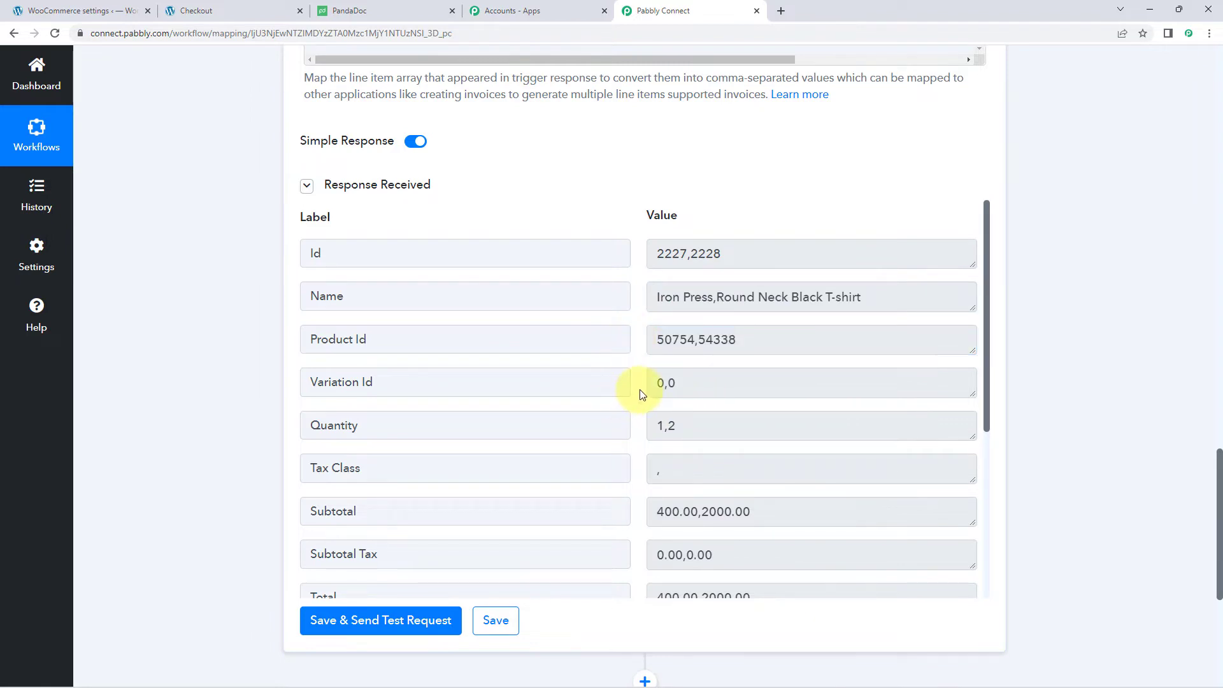
pyautogui.scroll(-1, 639, 389)
pyautogui.click(696, 320)
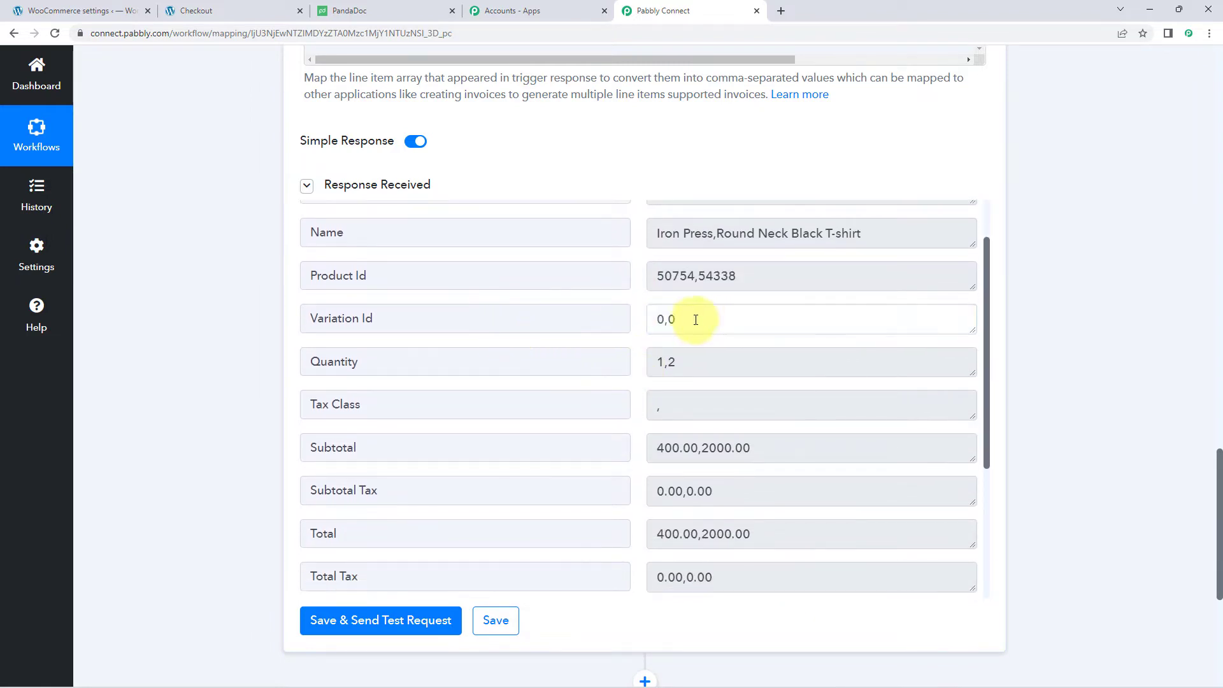
pyautogui.moveTo(696, 319); pyautogui.dragTo(635, 320)
pyautogui.moveTo(717, 371); pyautogui.dragTo(641, 342)
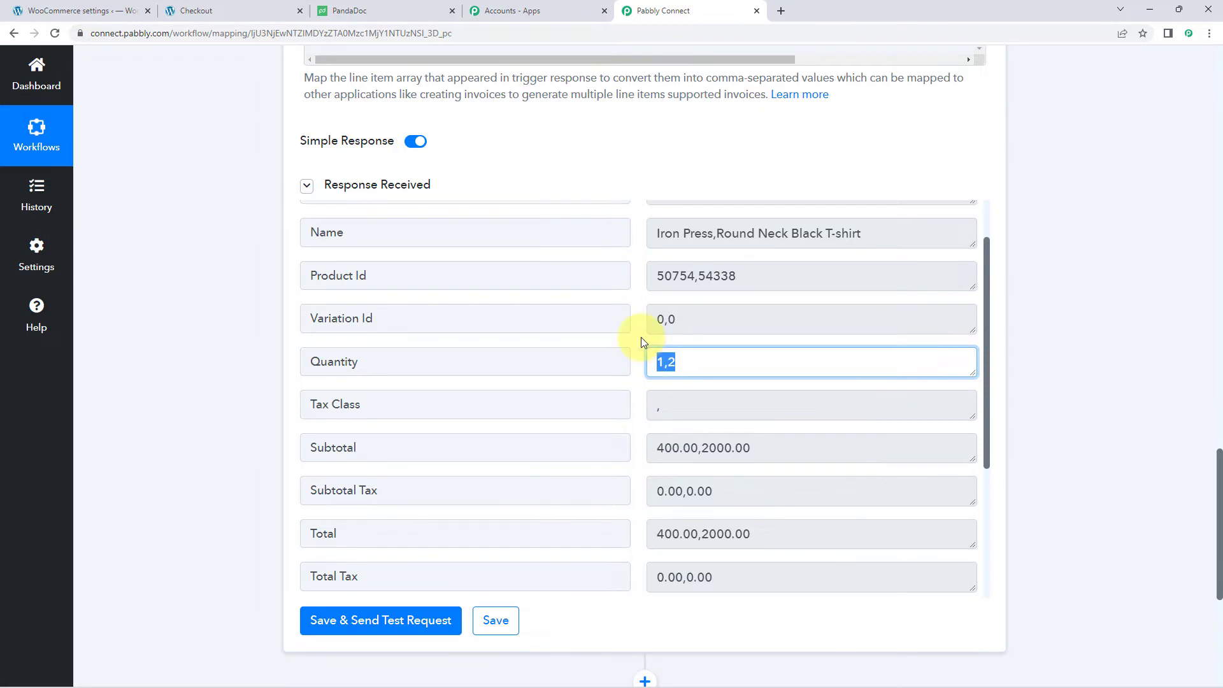
pyautogui.click(642, 339)
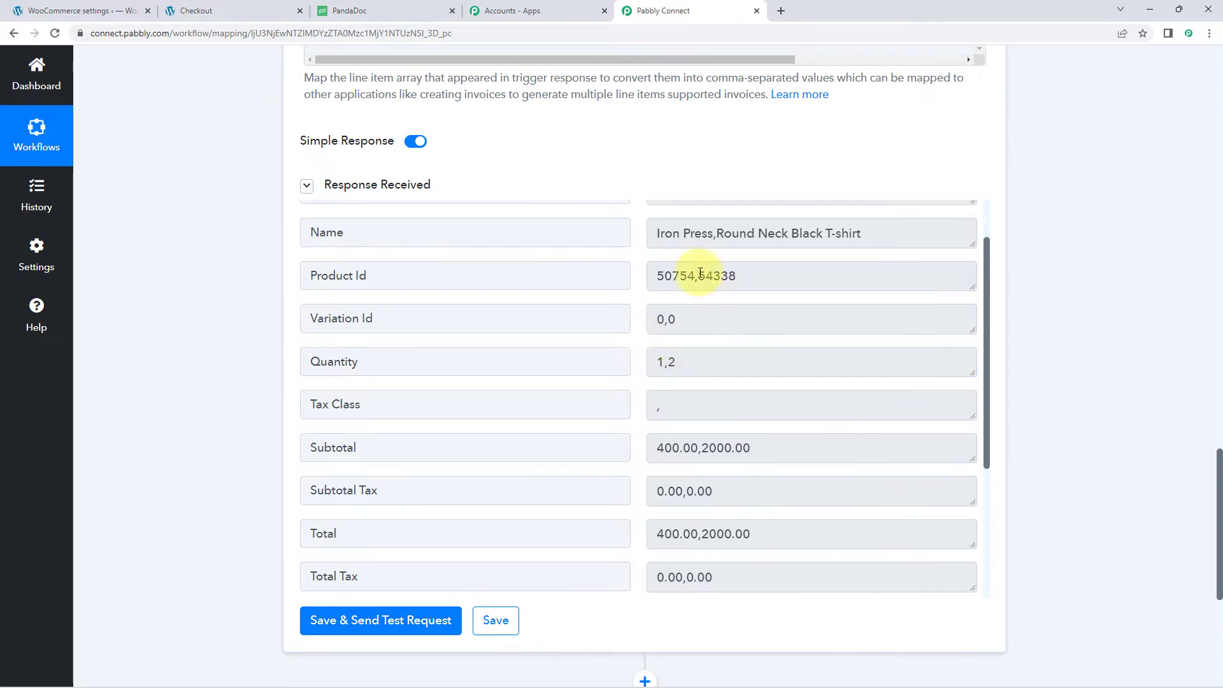
pyautogui.moveTo(656, 234); pyautogui.dragTo(712, 237)
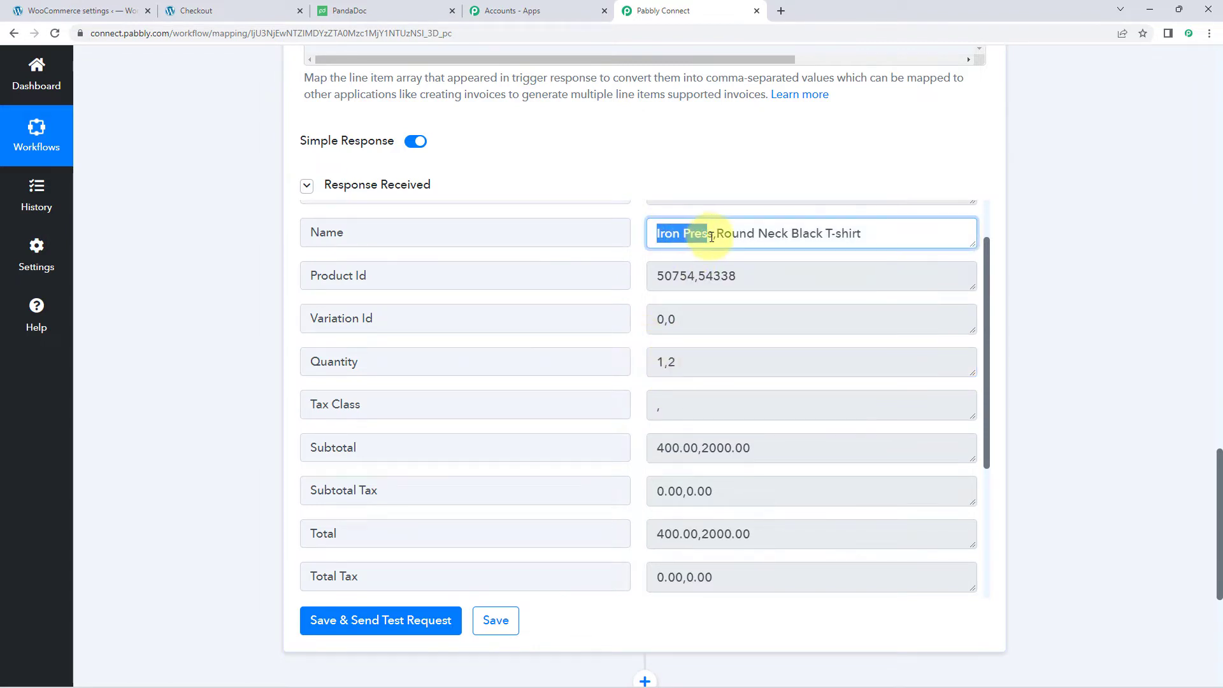
pyautogui.click(665, 355)
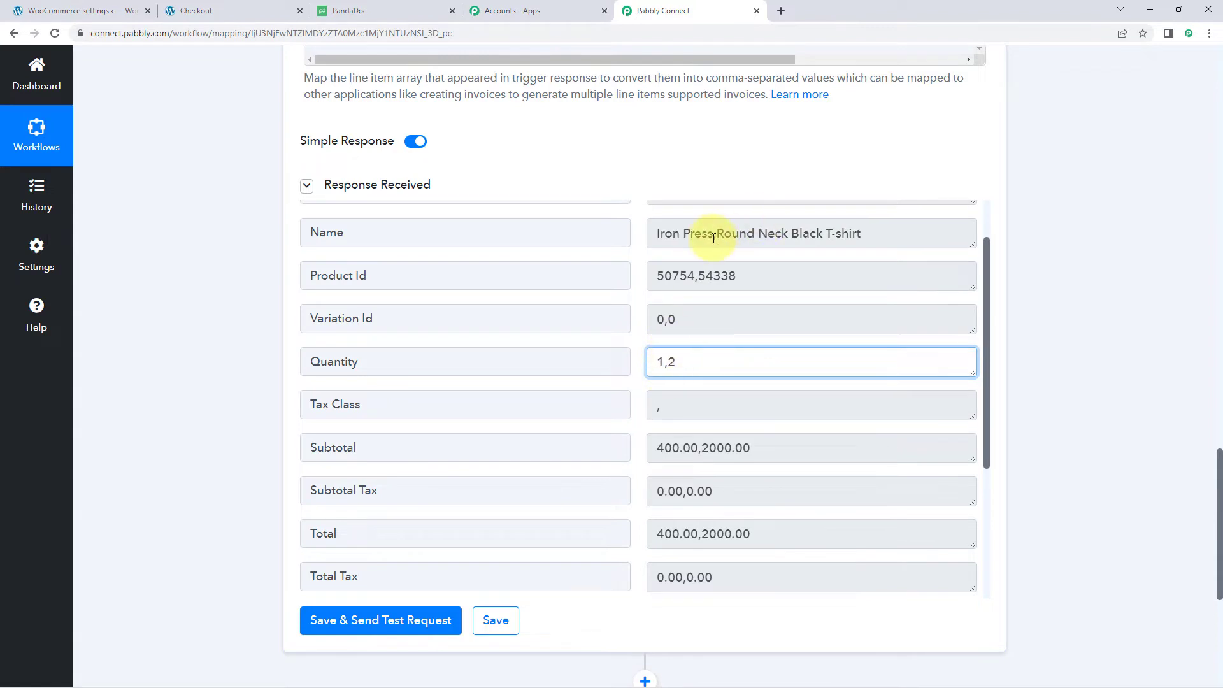
pyautogui.moveTo(717, 233); pyautogui.dragTo(866, 236)
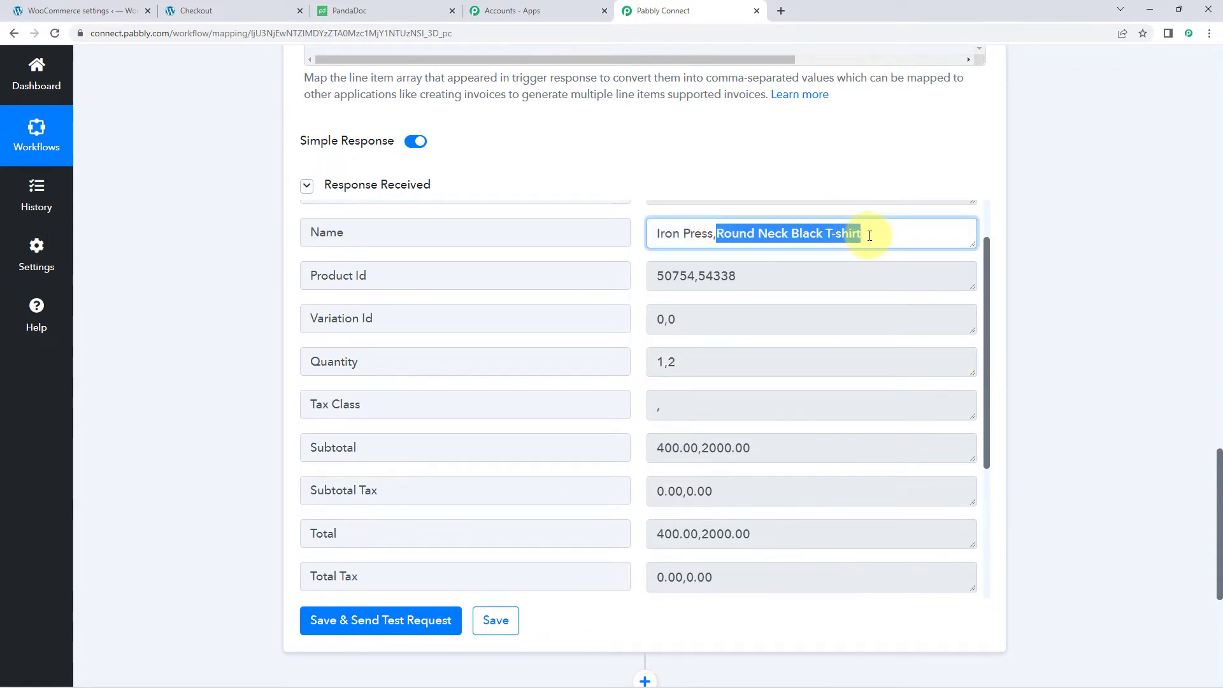
pyautogui.click(673, 365)
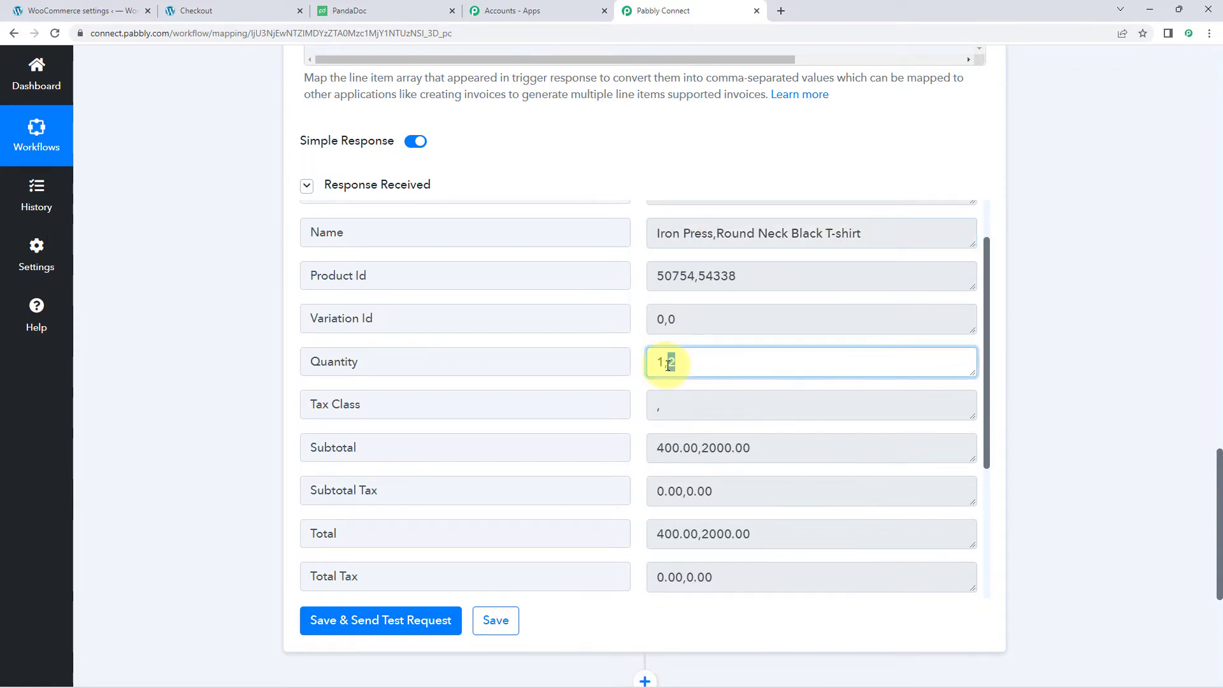
pyautogui.click(640, 335)
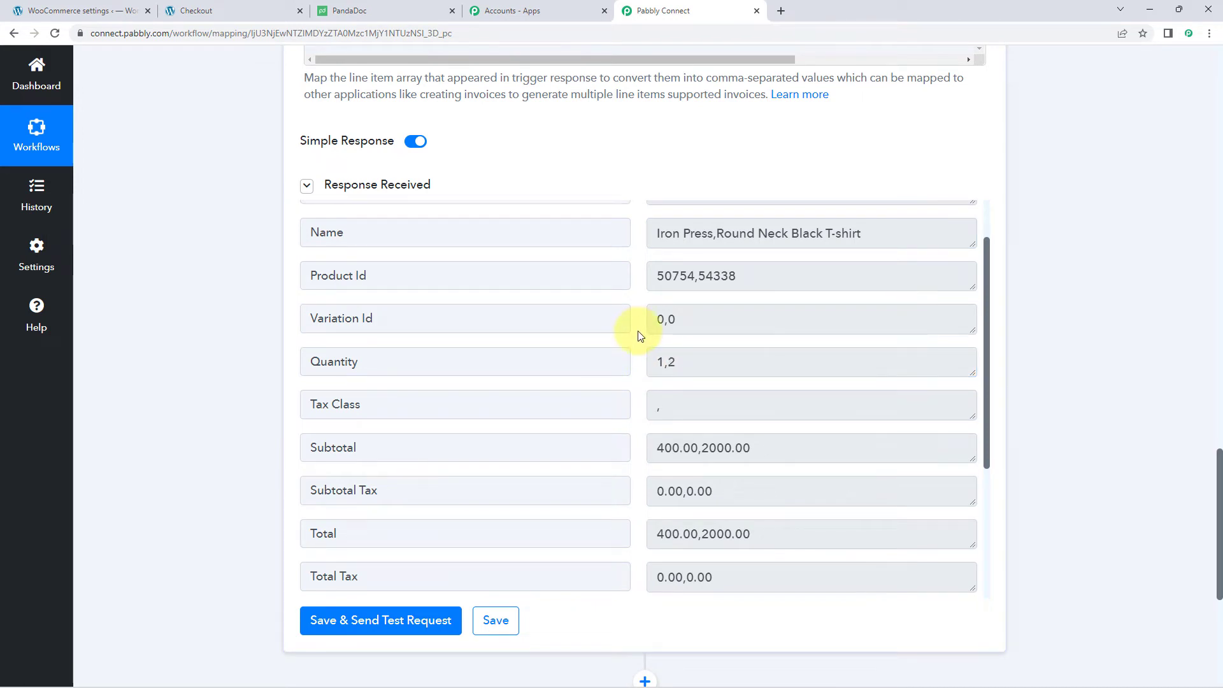
pyautogui.scroll(-1, 640, 338)
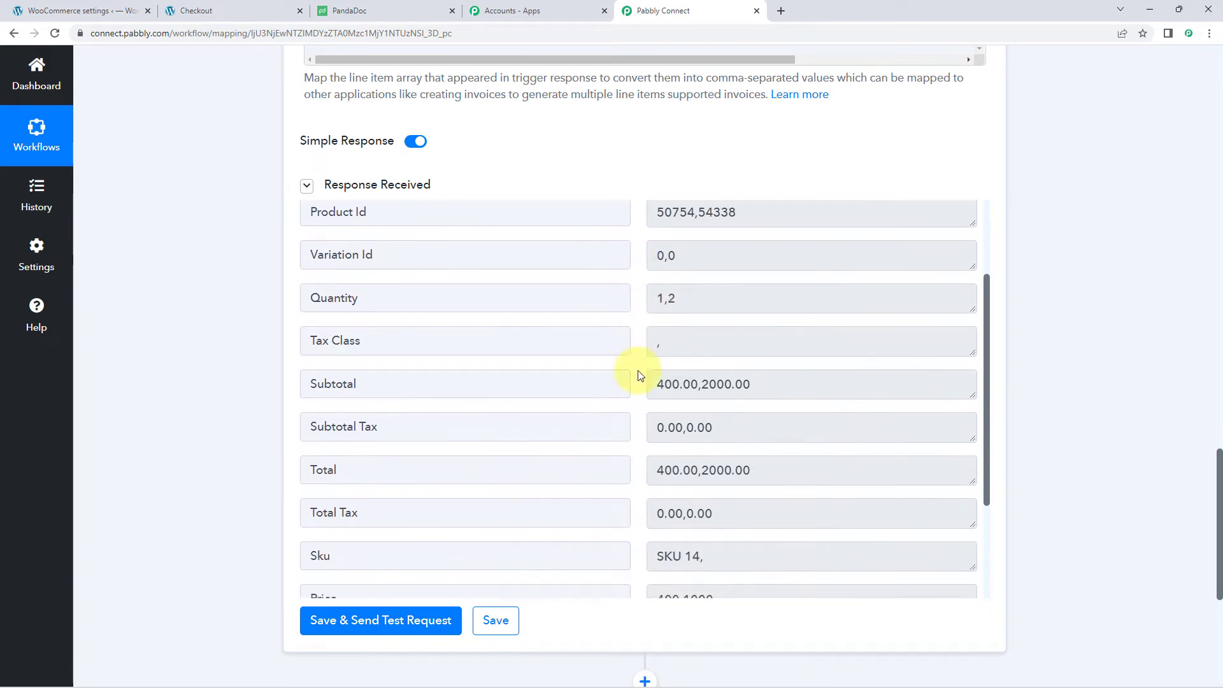
pyautogui.scroll(-1, 644, 385)
pyautogui.moveTo(655, 323); pyautogui.dragTo(636, 355)
pyautogui.click(753, 326)
pyautogui.scroll(-1, 636, 332)
pyautogui.scroll(-1, 669, 358)
pyautogui.moveTo(737, 399); pyautogui.dragTo(631, 402)
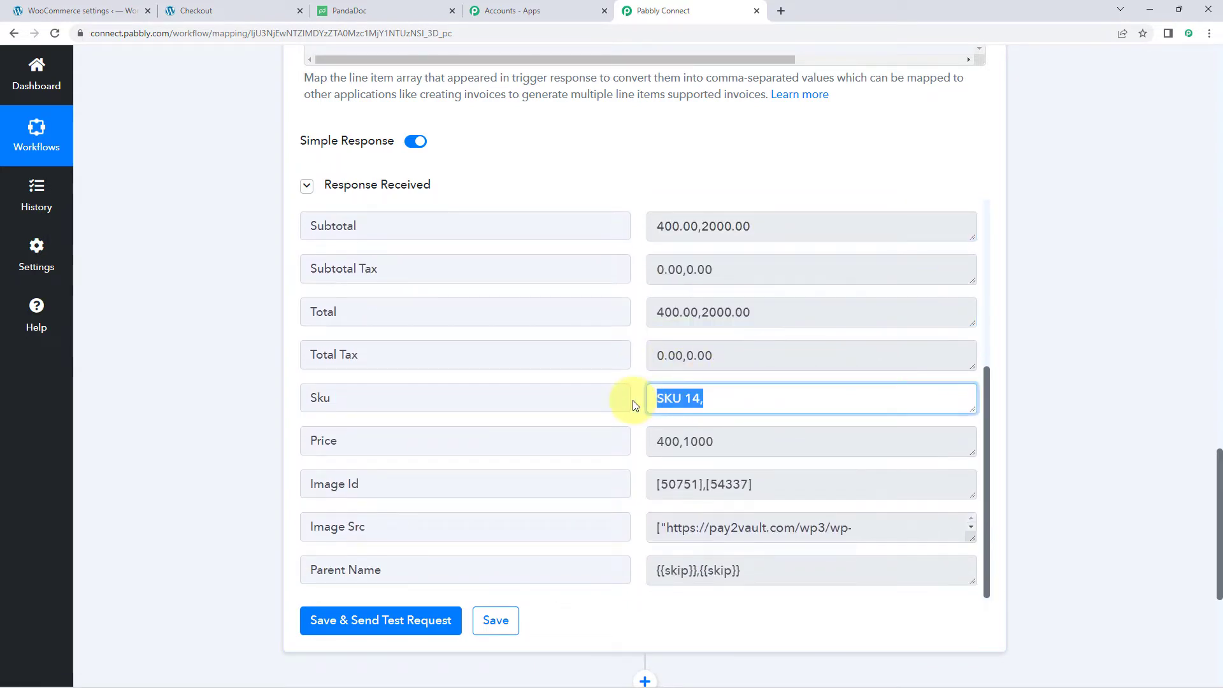
pyautogui.scroll(-1, 708, 398)
pyautogui.moveTo(731, 375); pyautogui.dragTo(644, 372)
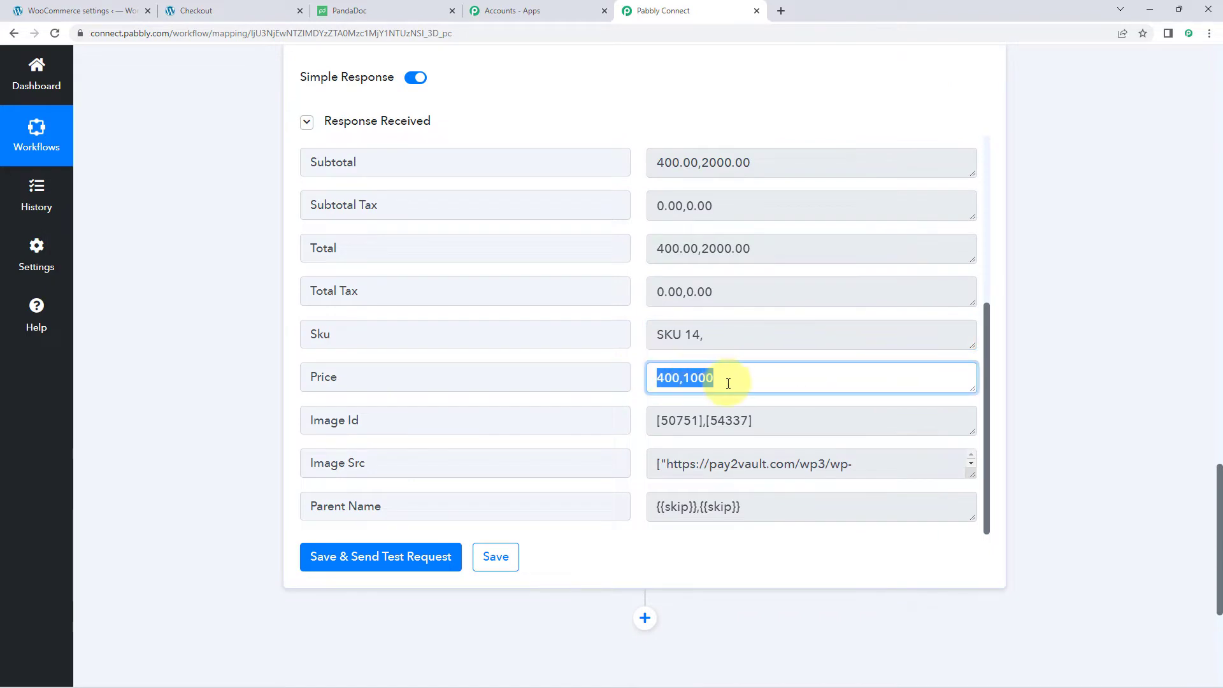
pyautogui.moveTo(728, 378); pyautogui.dragTo(630, 379)
pyautogui.scroll(2, 731, 389)
pyautogui.scroll(2, 765, 391)
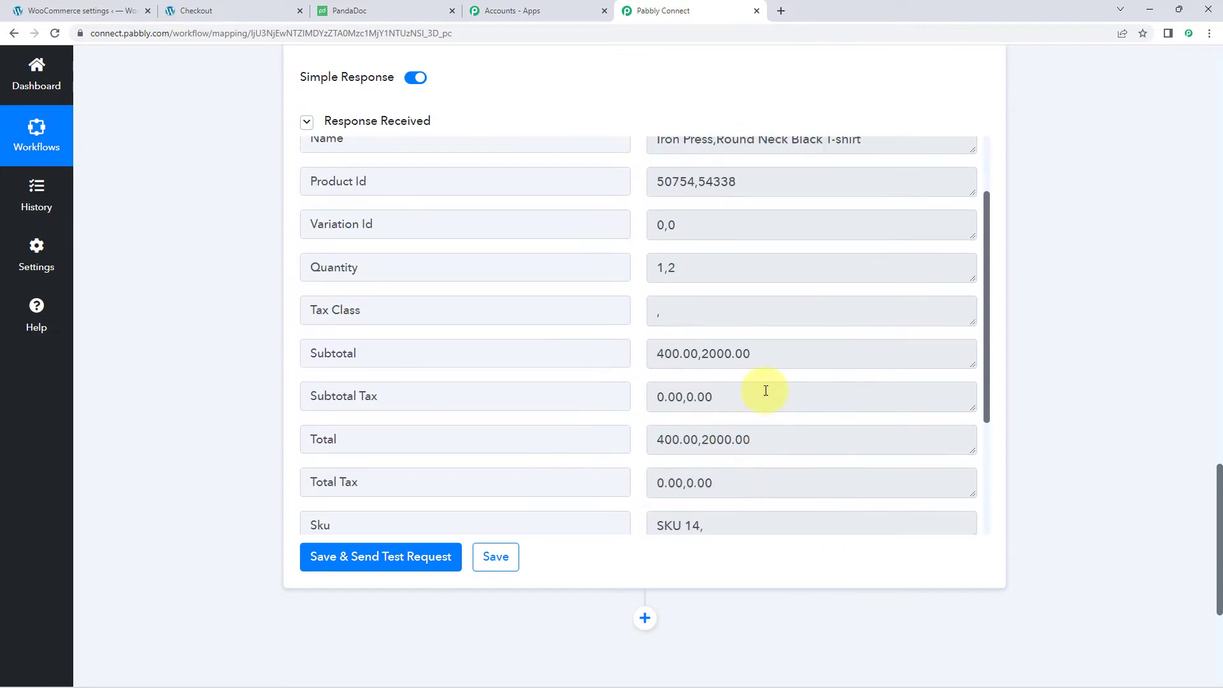
pyautogui.moveTo(772, 438); pyautogui.dragTo(623, 442)
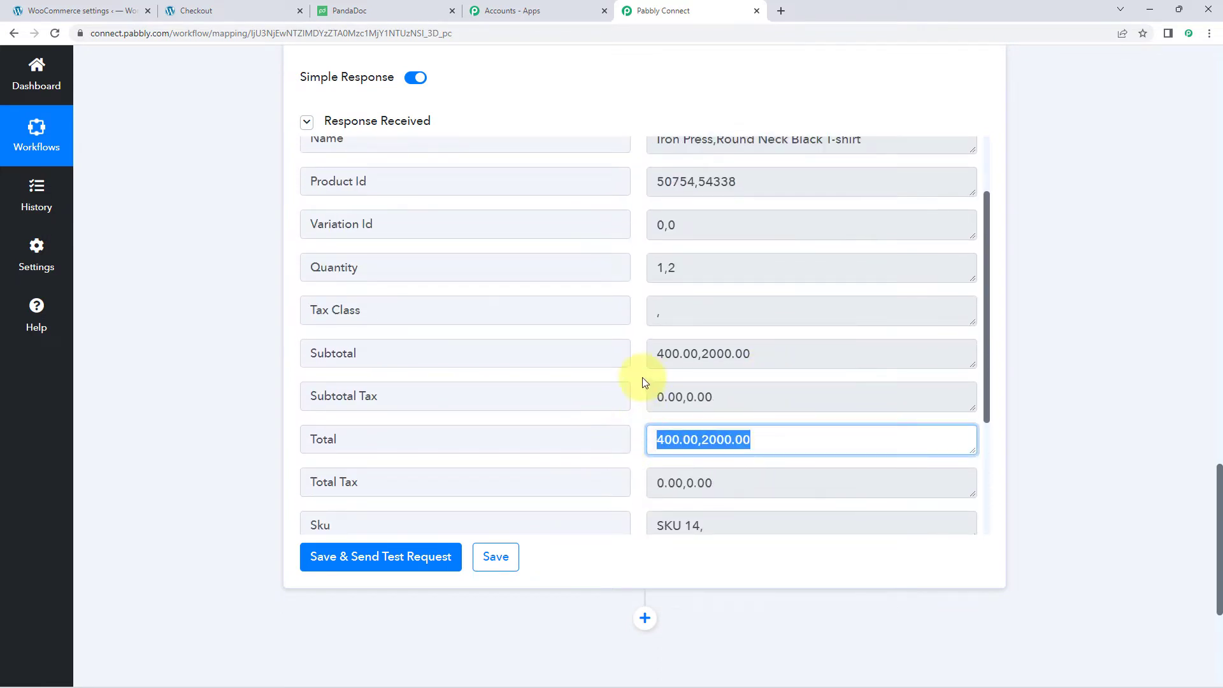
pyautogui.scroll(1, 661, 354)
pyautogui.scroll(1, 661, 354)
pyautogui.moveTo(701, 331); pyautogui.dragTo(606, 327)
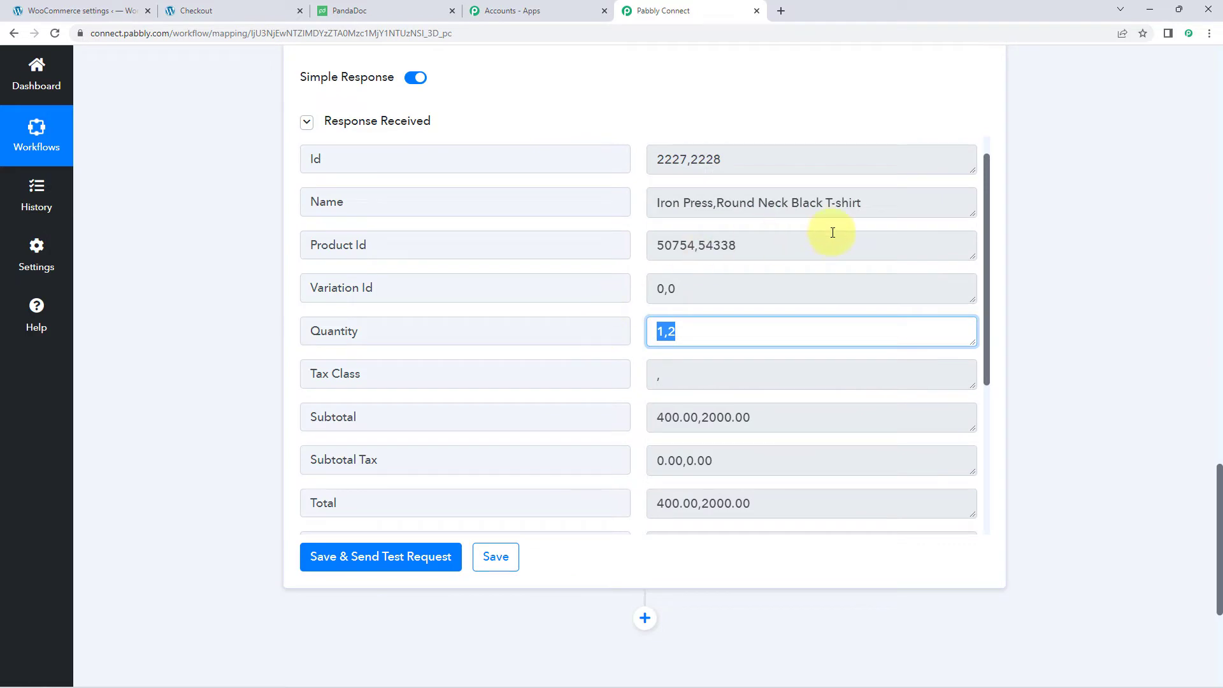
pyautogui.moveTo(858, 202); pyautogui.dragTo(633, 216)
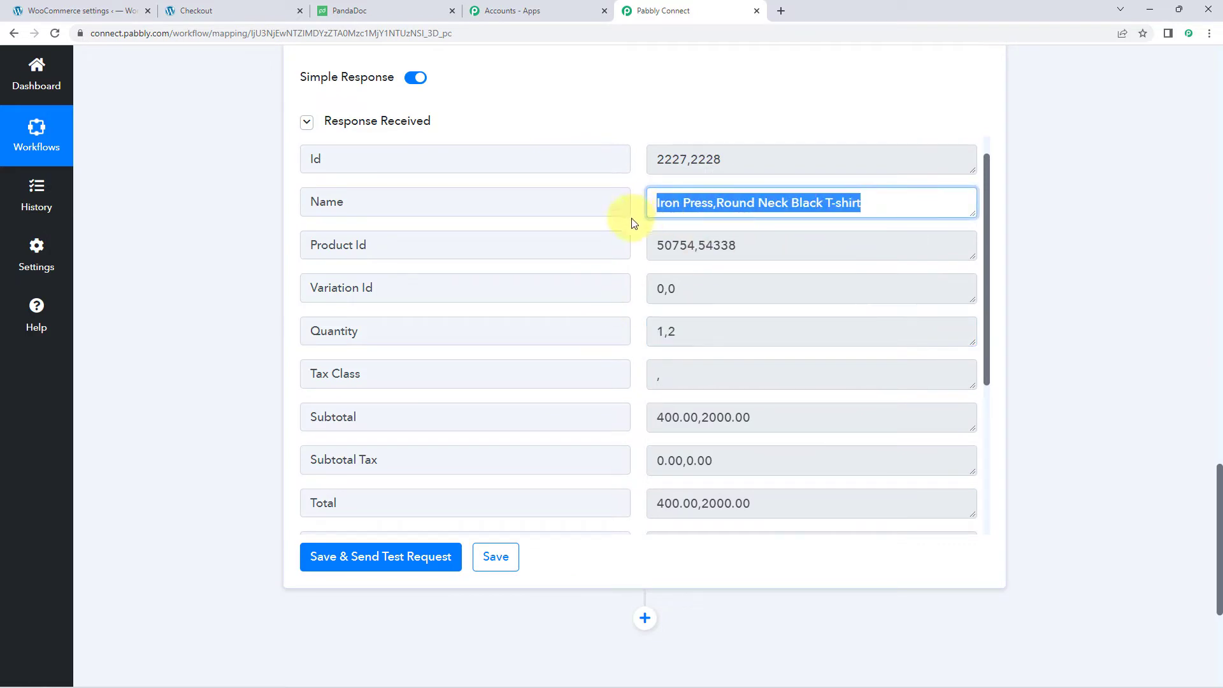
pyautogui.click(642, 226)
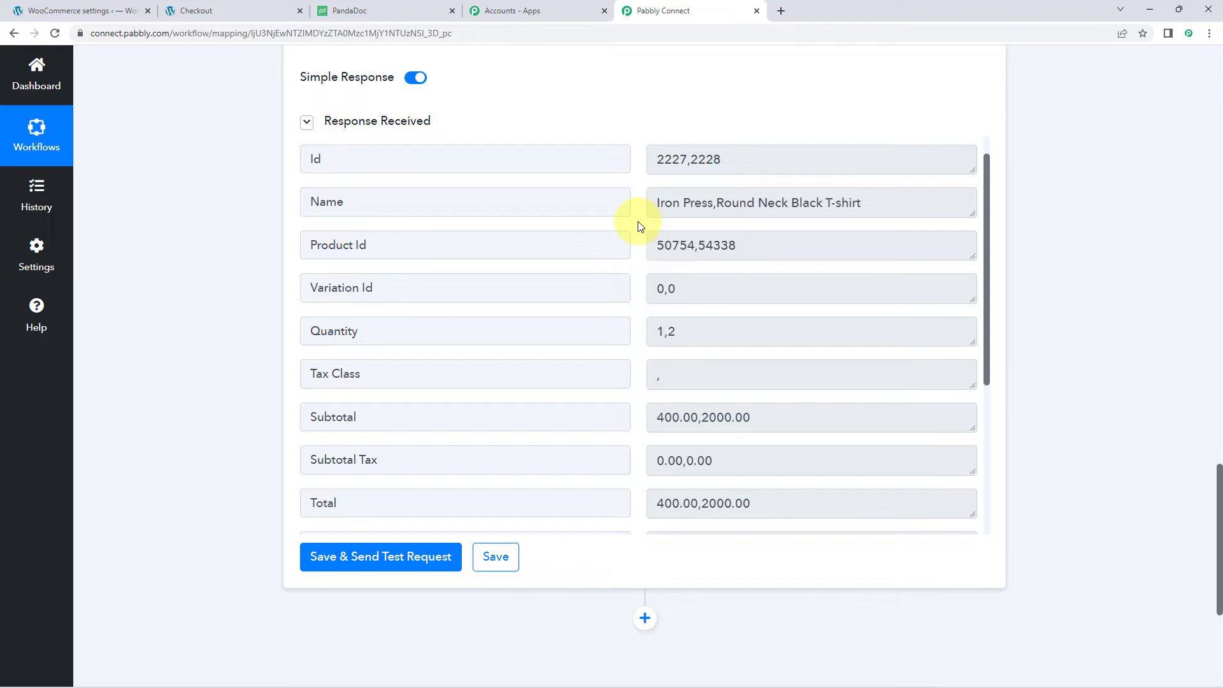
pyautogui.scroll(-4, 640, 226)
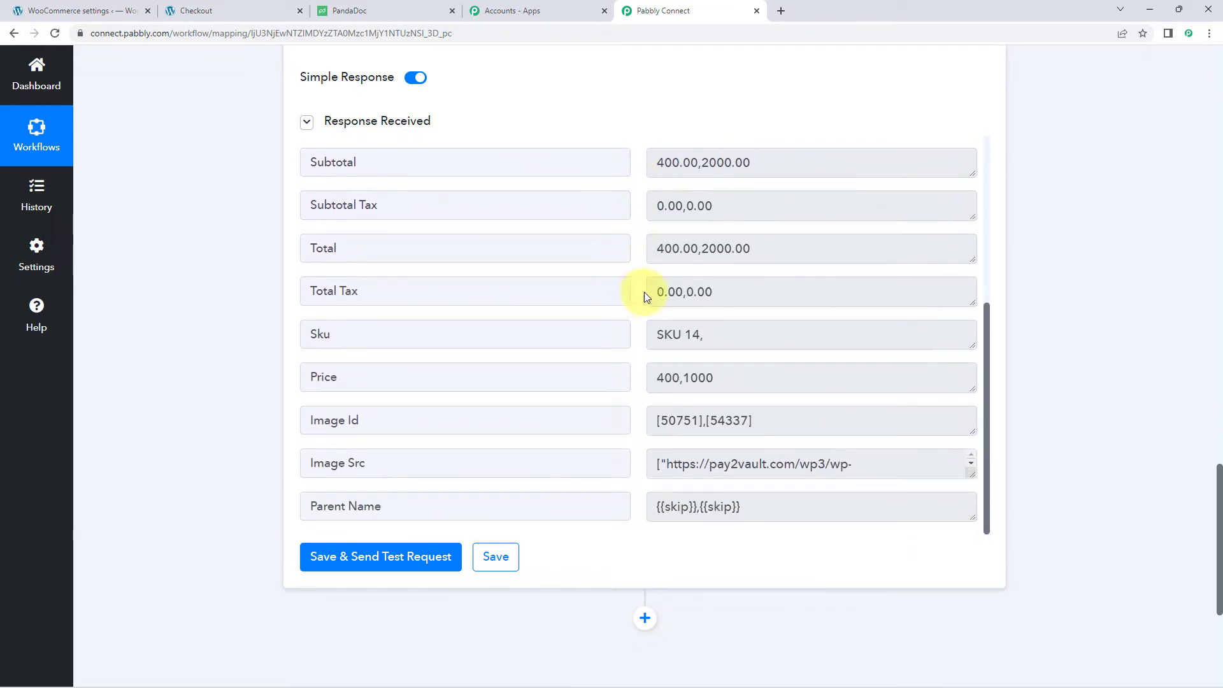
pyautogui.moveTo(659, 293); pyautogui.dragTo(741, 297)
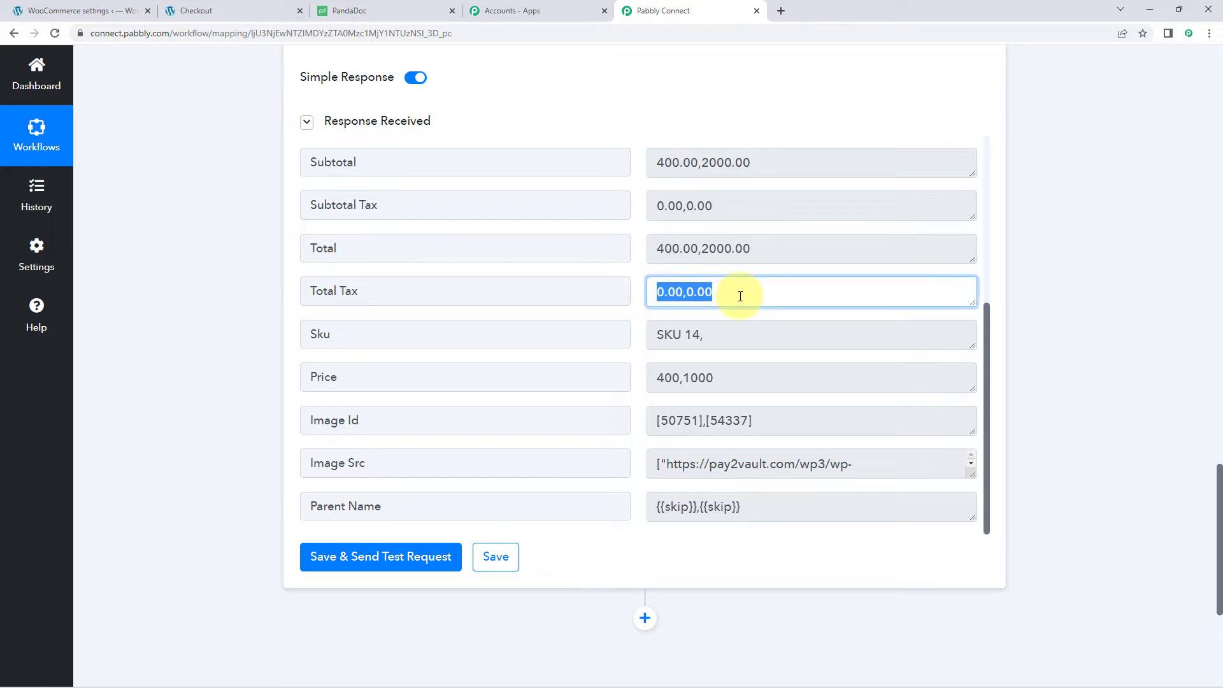
pyautogui.click(631, 269)
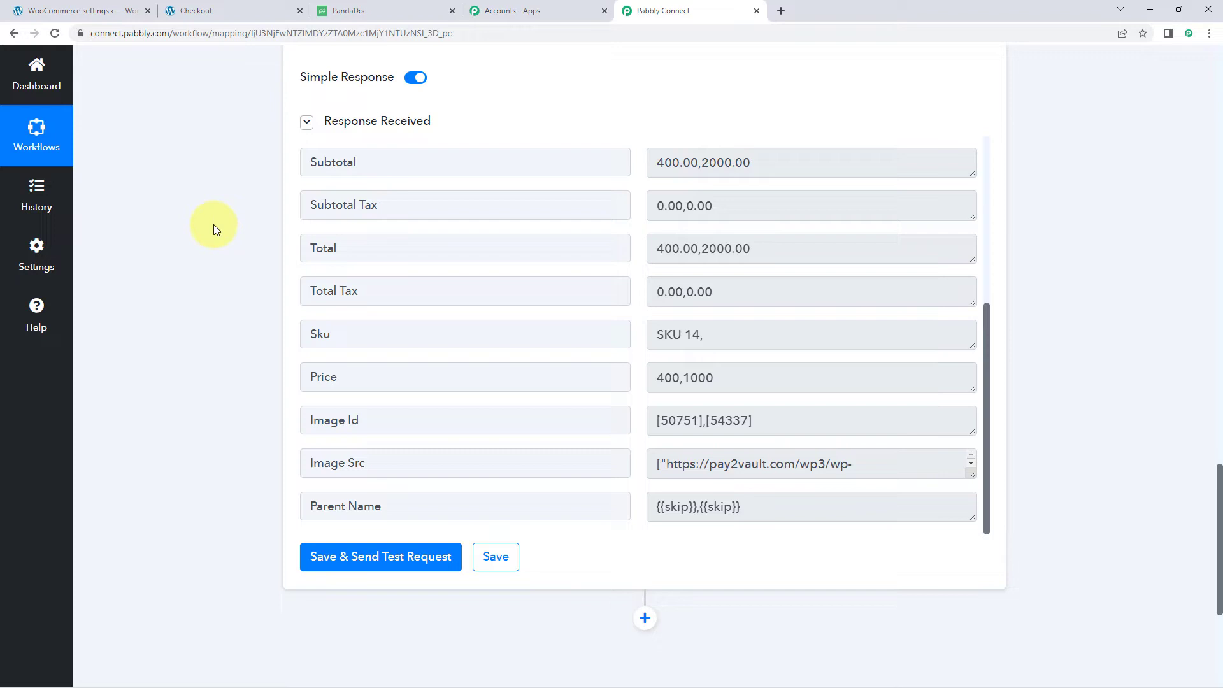
pyautogui.scroll(-1, 227, 269)
pyautogui.scroll(-2, 227, 272)
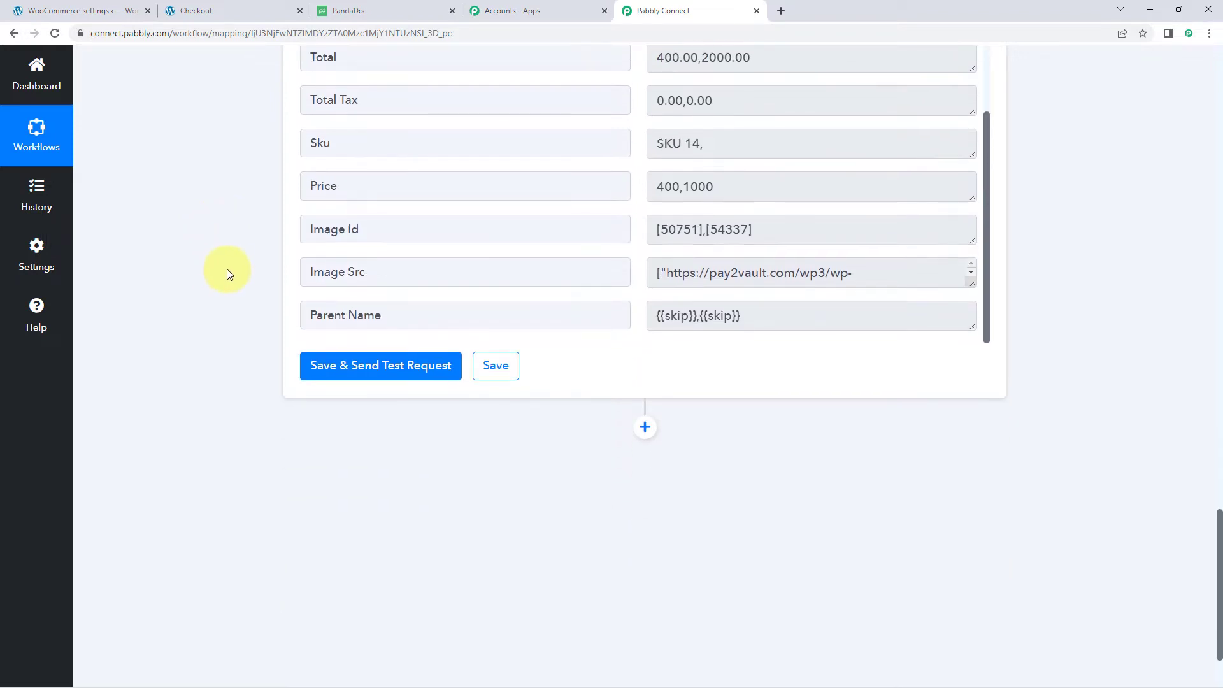
pyautogui.scroll(-2, 228, 269)
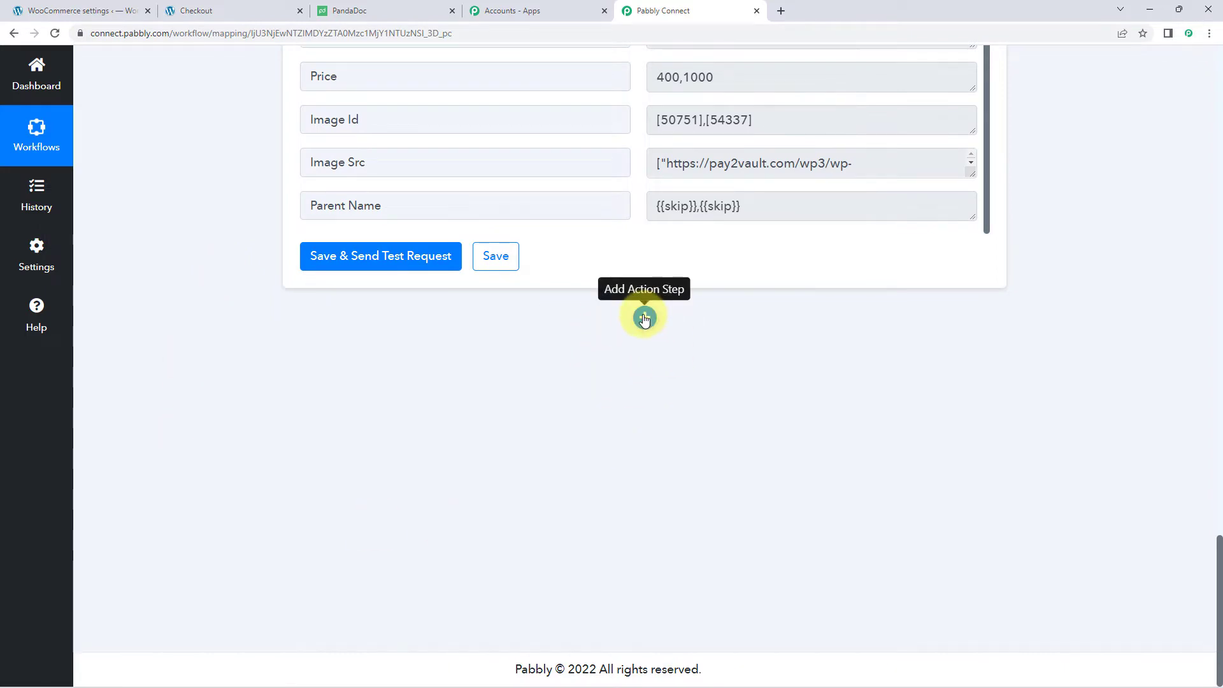
# - Add a third step using PandaDoc with the Generate a Section Item event
pyautogui.click(645, 317)
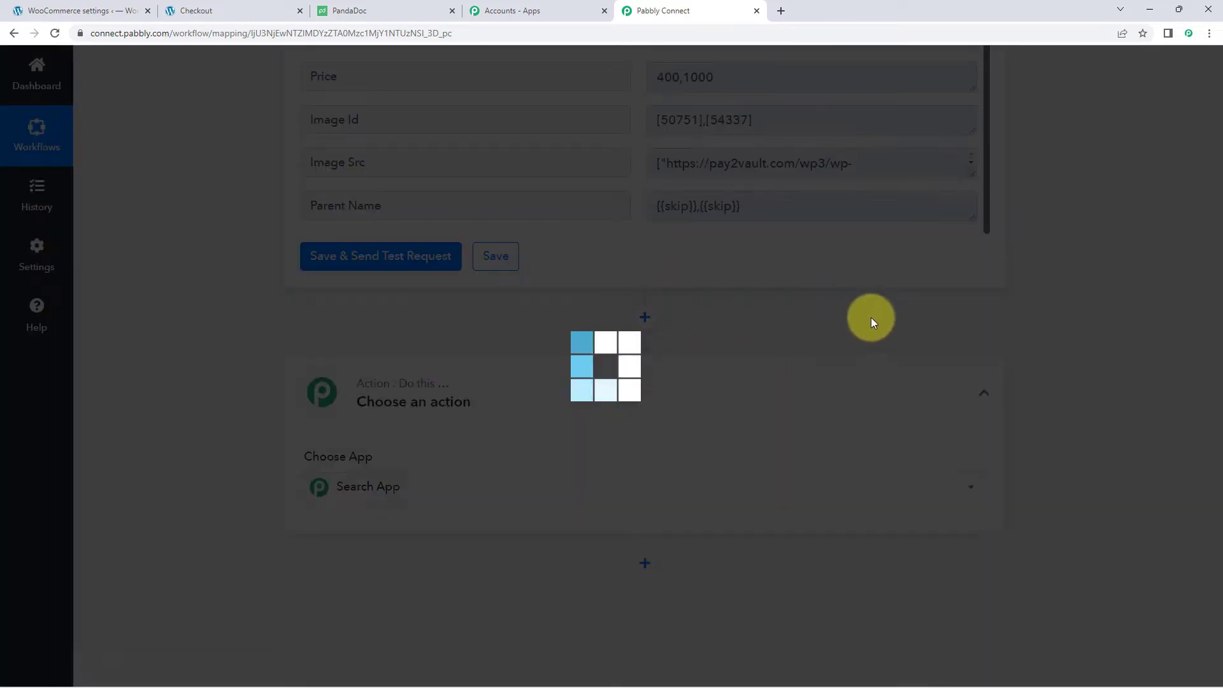
pyautogui.scroll(-3, 247, 326)
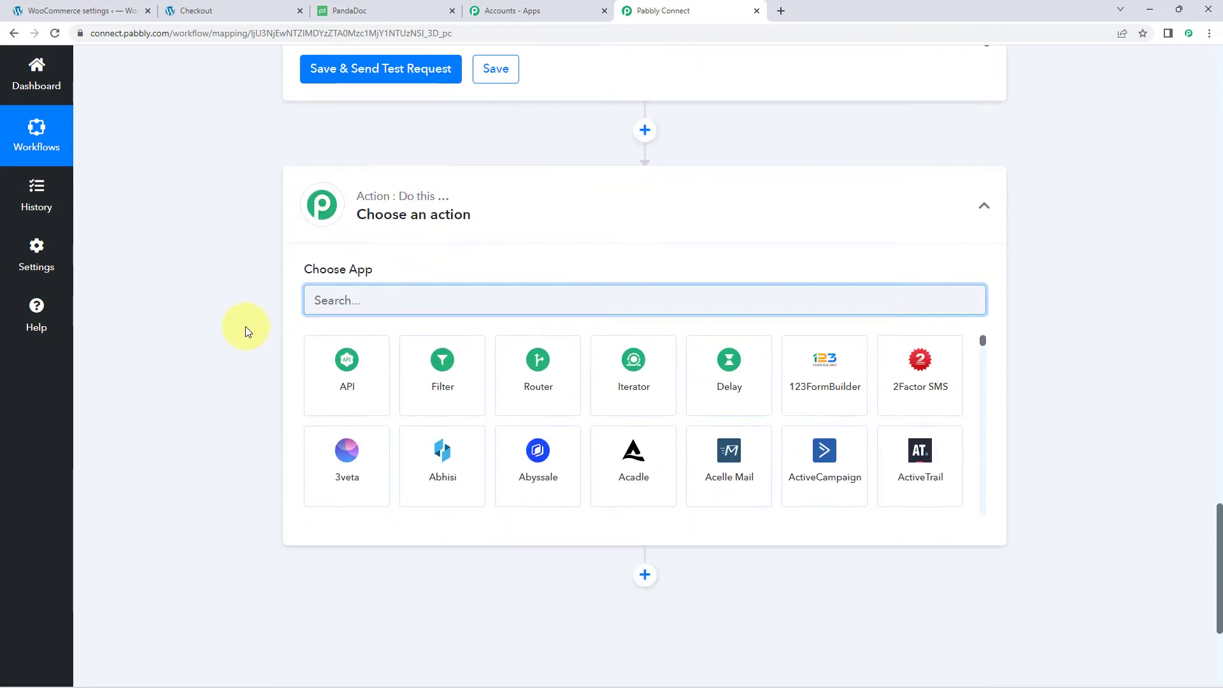
pyautogui.write('Panda')
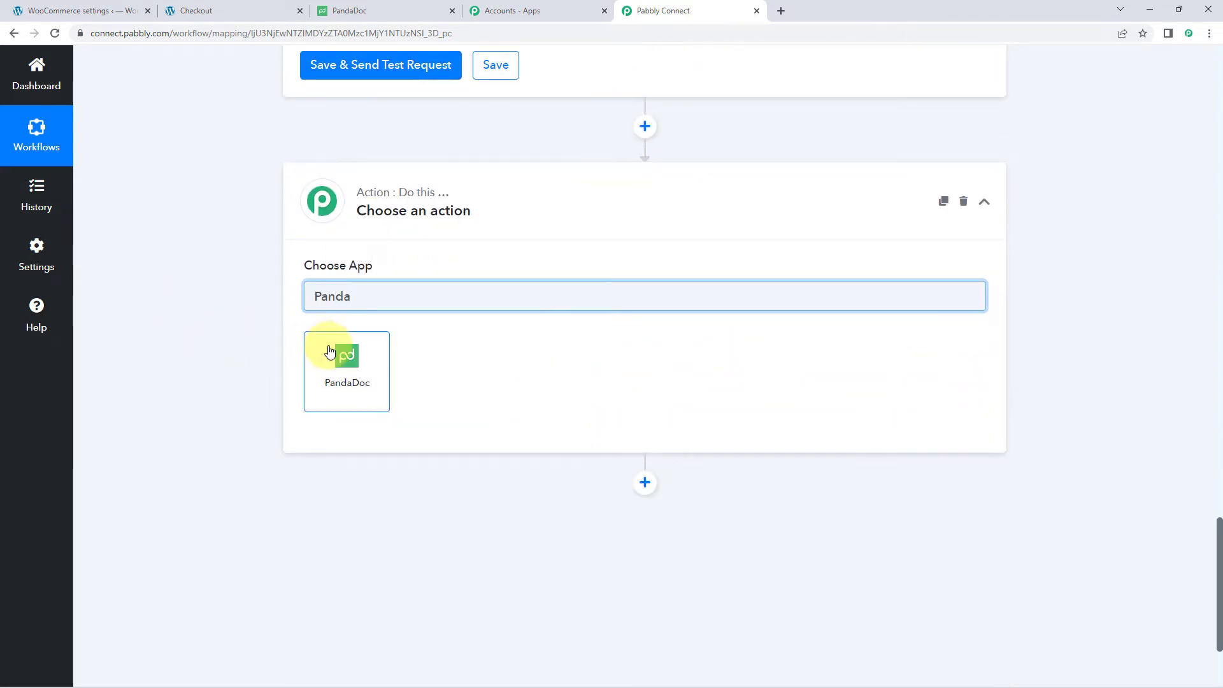
pyautogui.click(329, 352)
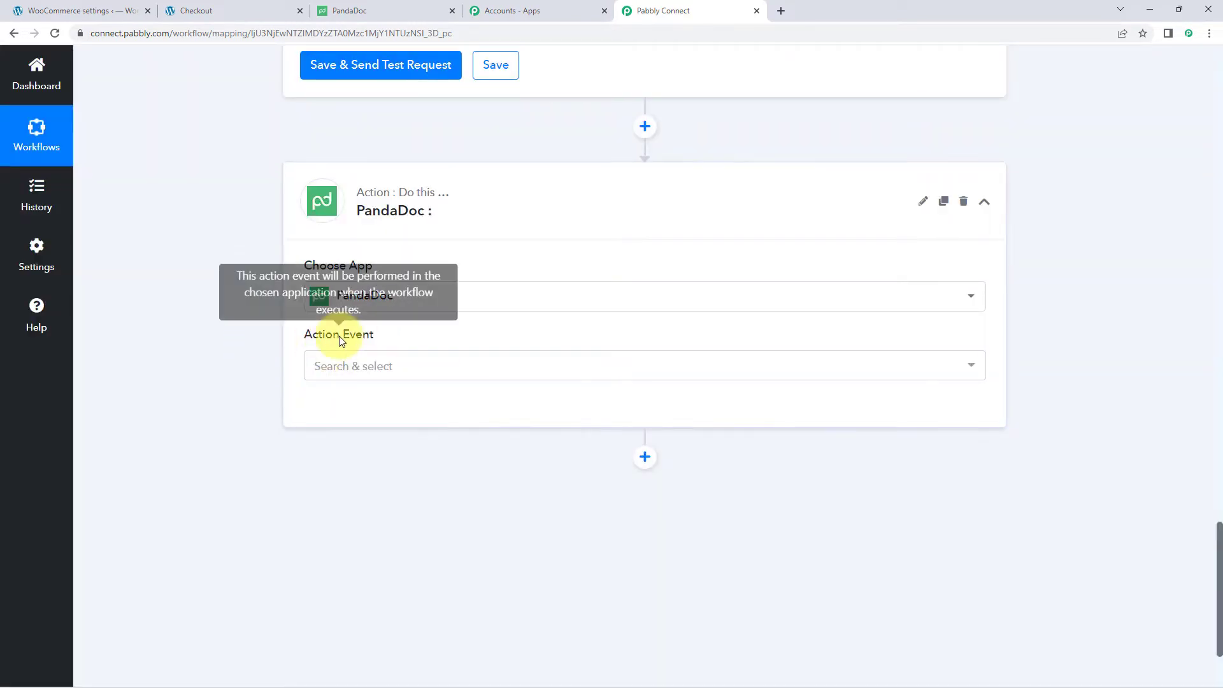
pyautogui.click(415, 366)
pyautogui.scroll(-2, 231, 372)
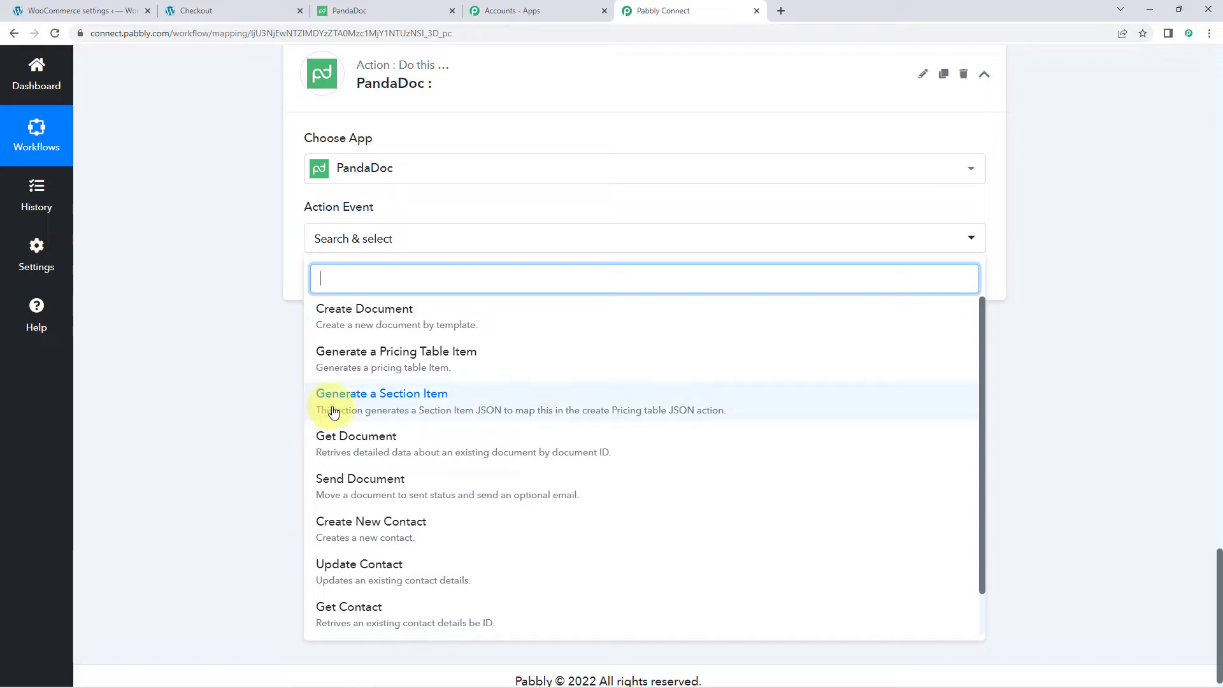
pyautogui.click(478, 407)
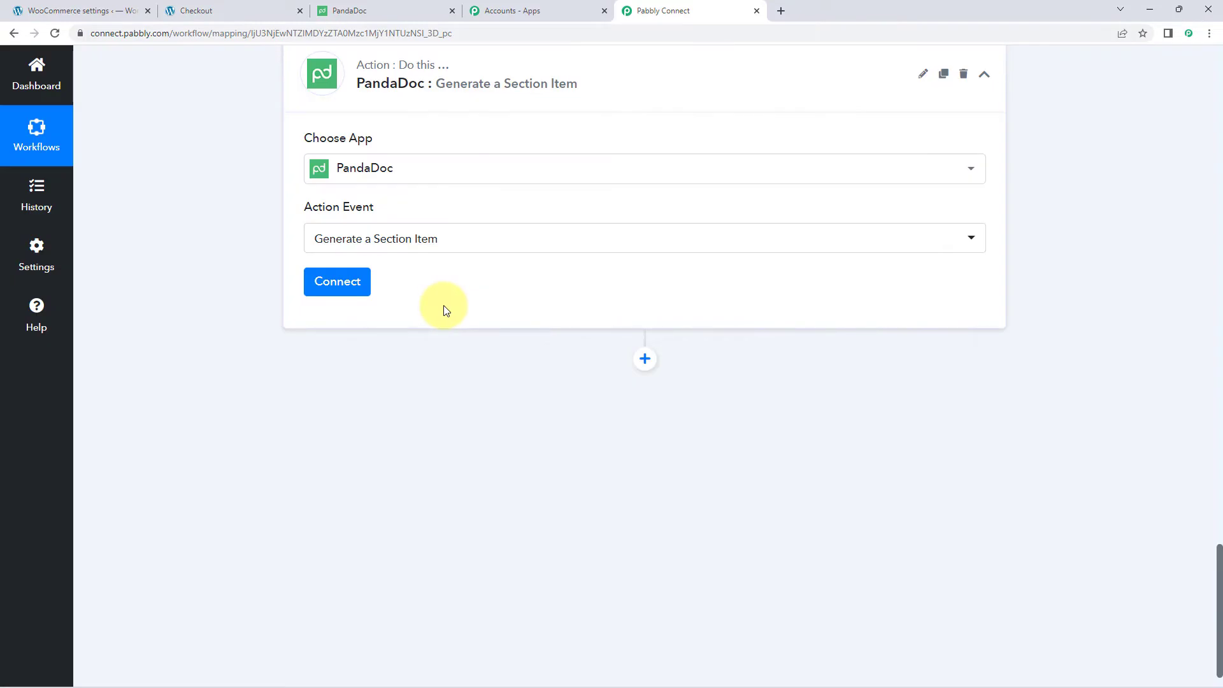
pyautogui.scroll(1, 446, 310)
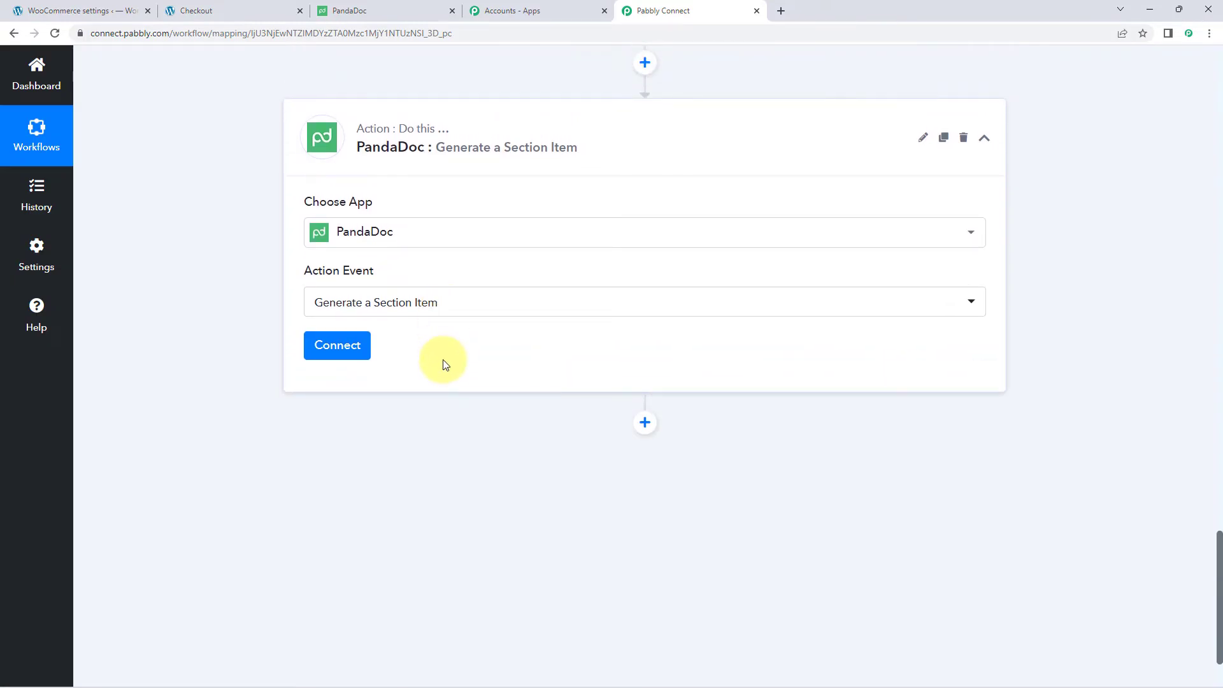
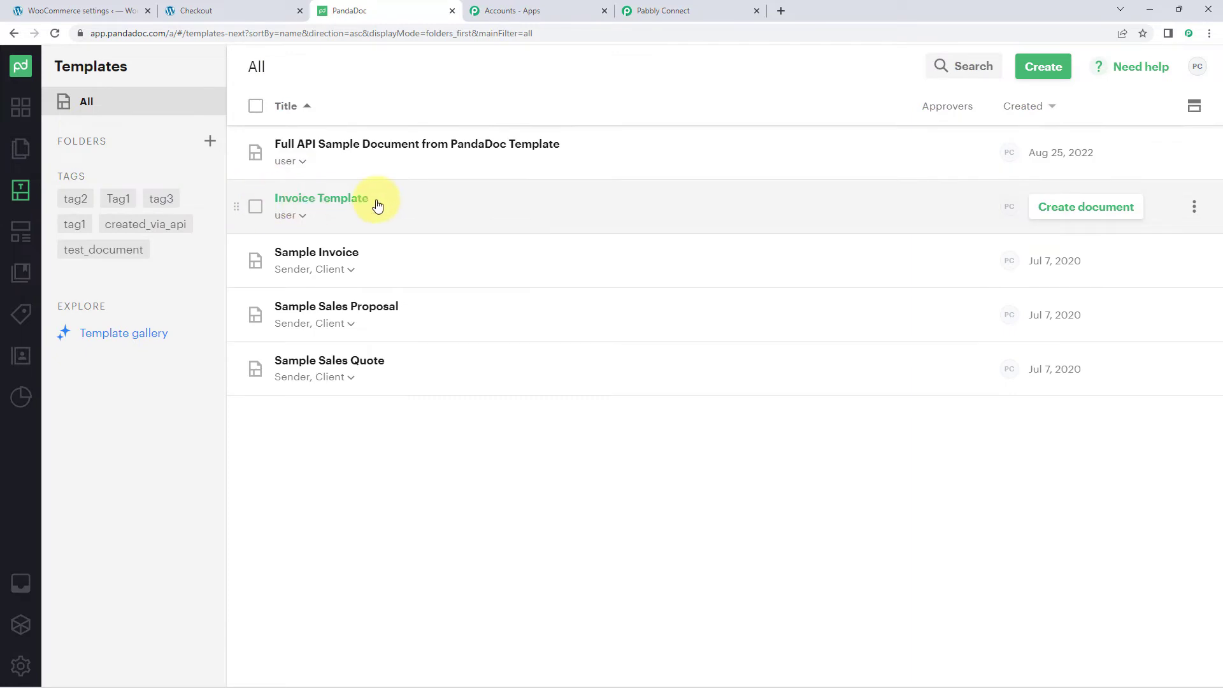
# - Open PandaDoc's Invoice Template and scroll through its customer placeholders and pricing table
pyautogui.click(347, 204)
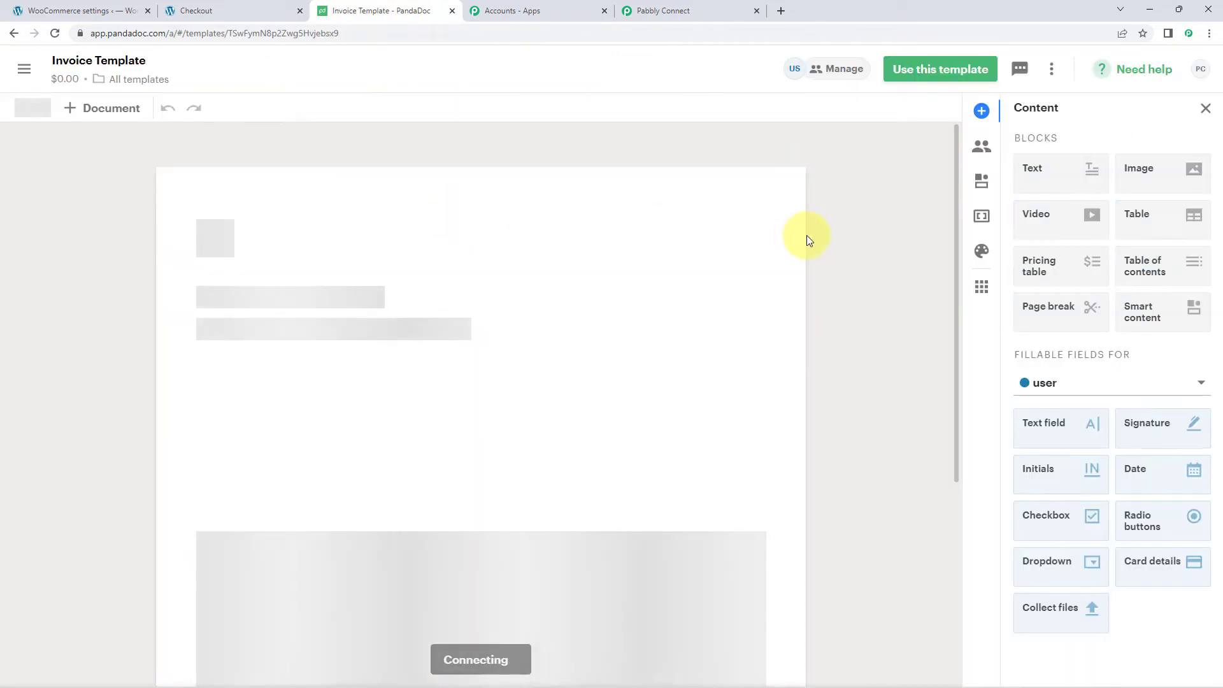
pyautogui.scroll(-2, 146, 222)
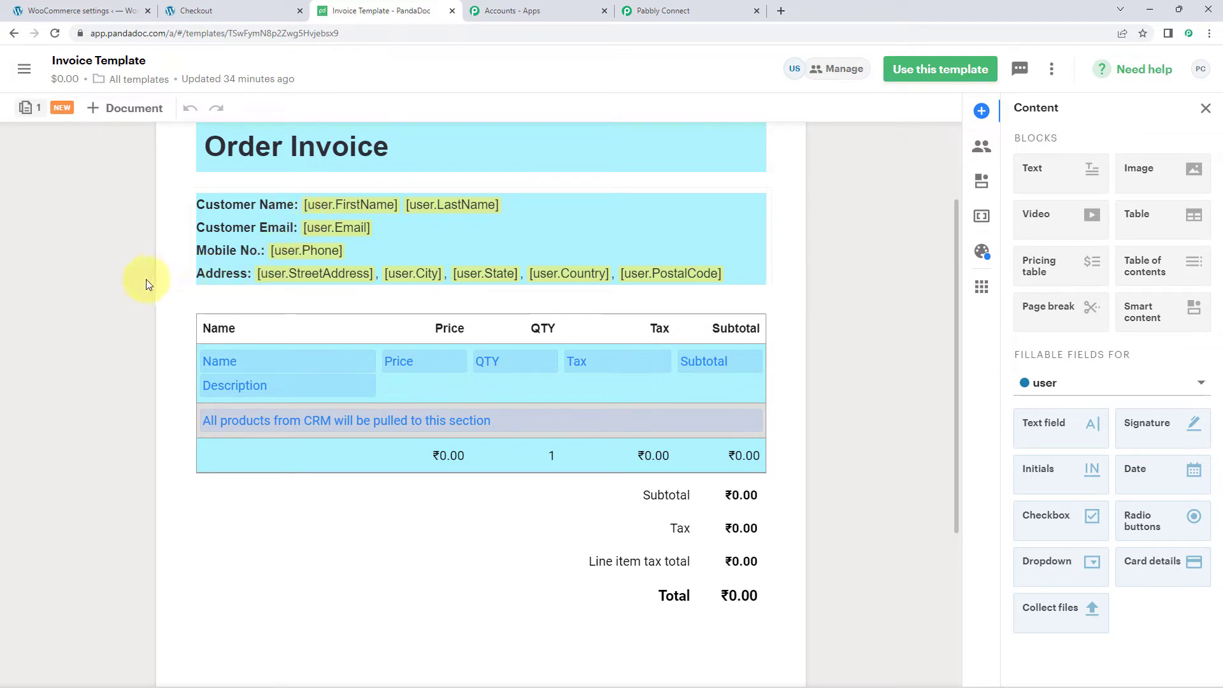
pyautogui.scroll(-1, 146, 280)
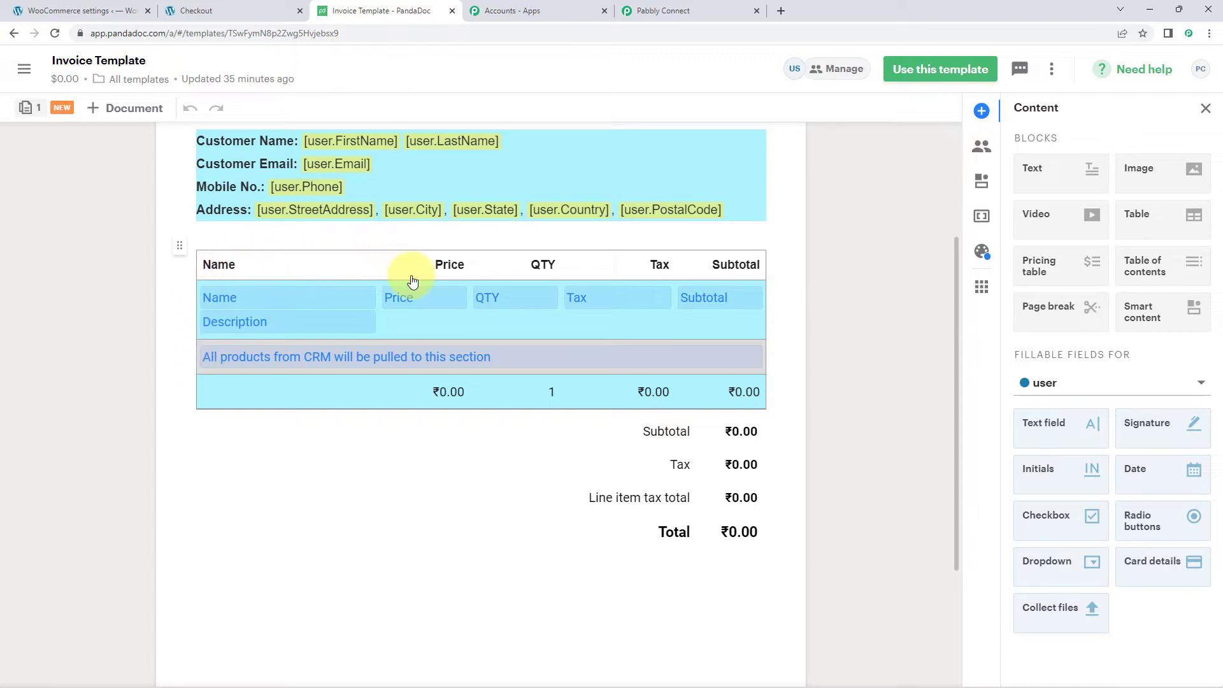
# - Start a PandaDoc account connection on the Generate a Section Item action in Pabbly Connect
pyautogui.click(682, 11)
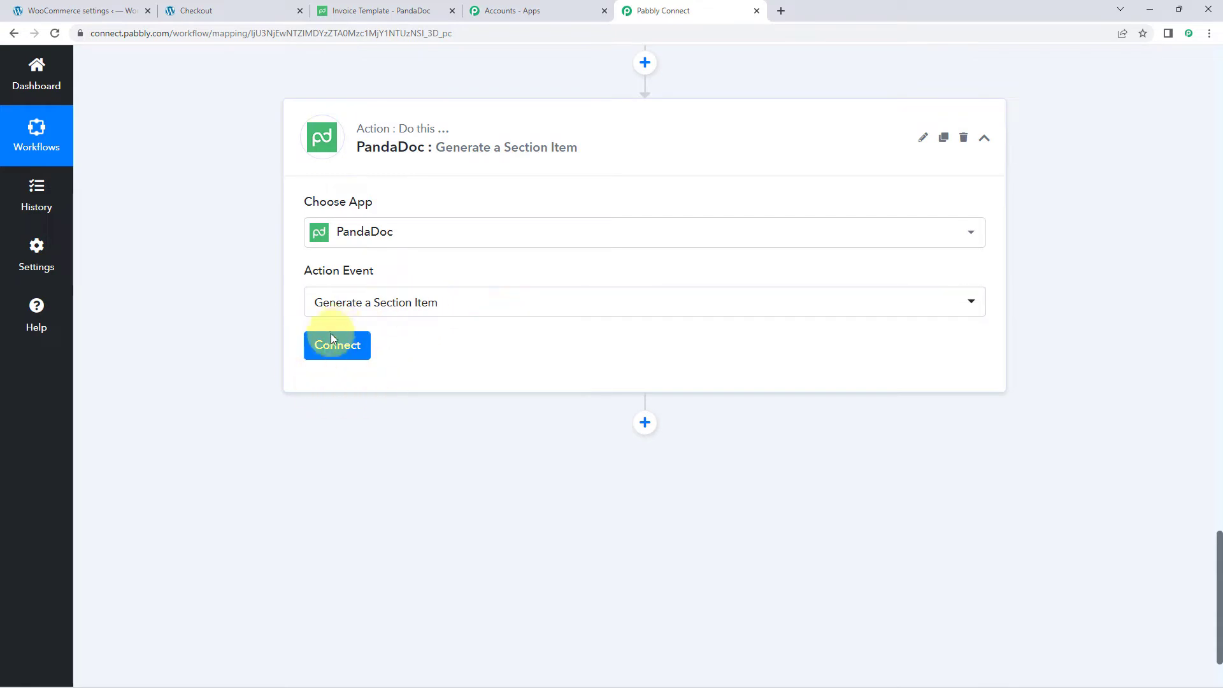
pyautogui.click(324, 350)
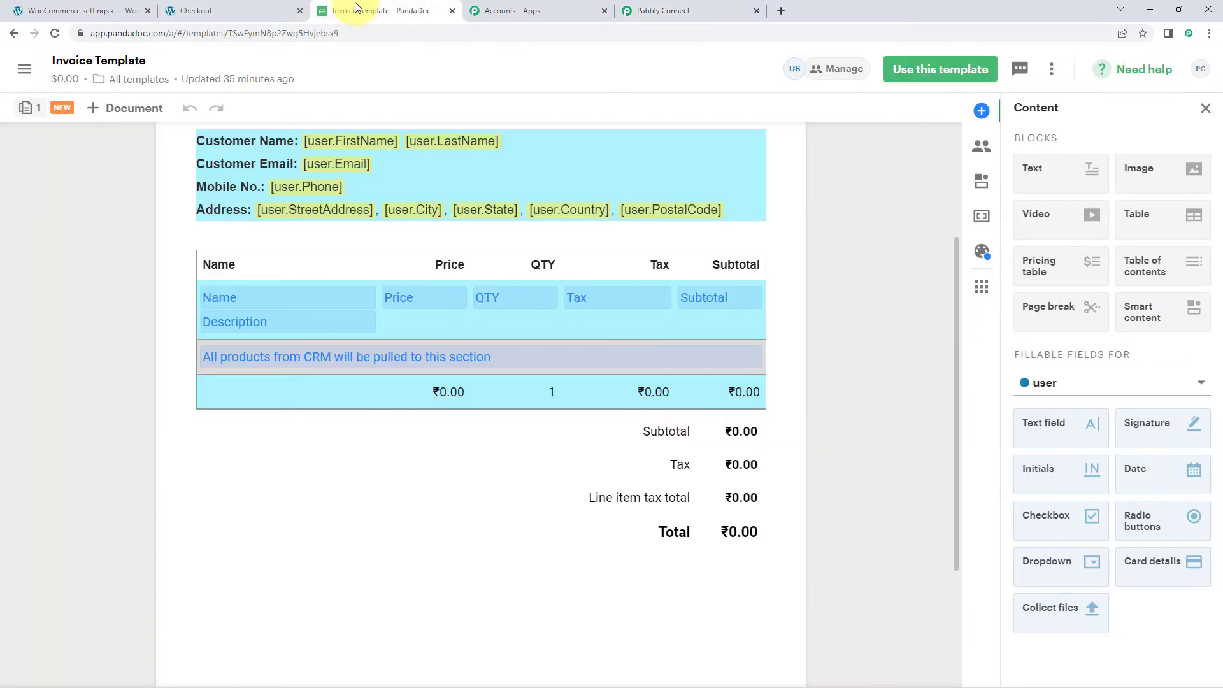
pyautogui.click(357, 10)
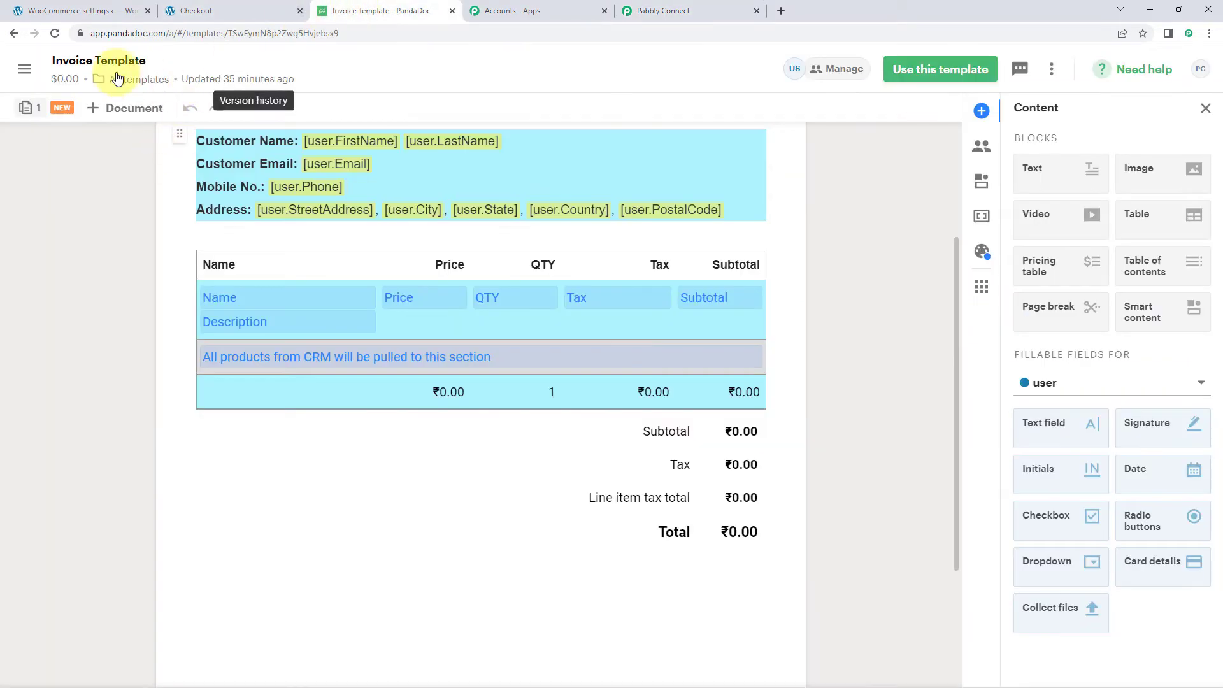
# - Copy the Sandbox API key from PandaDoc's Settings > Developer dashboard > Configuration
pyautogui.click(23, 70)
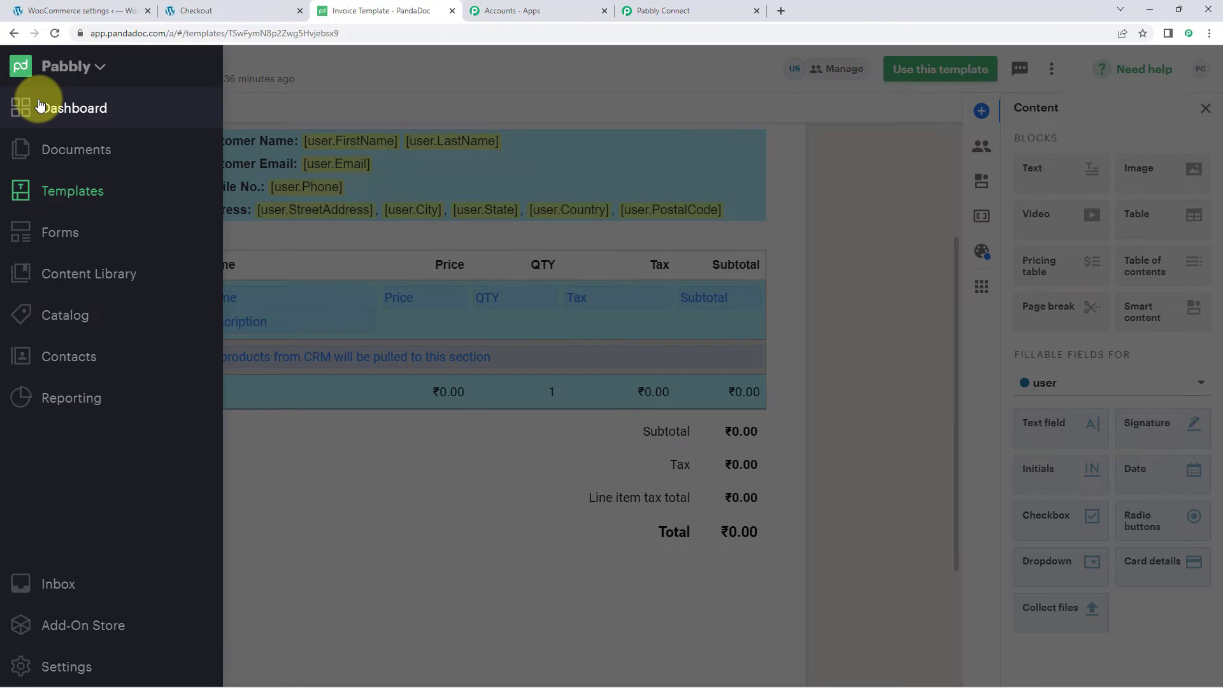
pyautogui.click(39, 104)
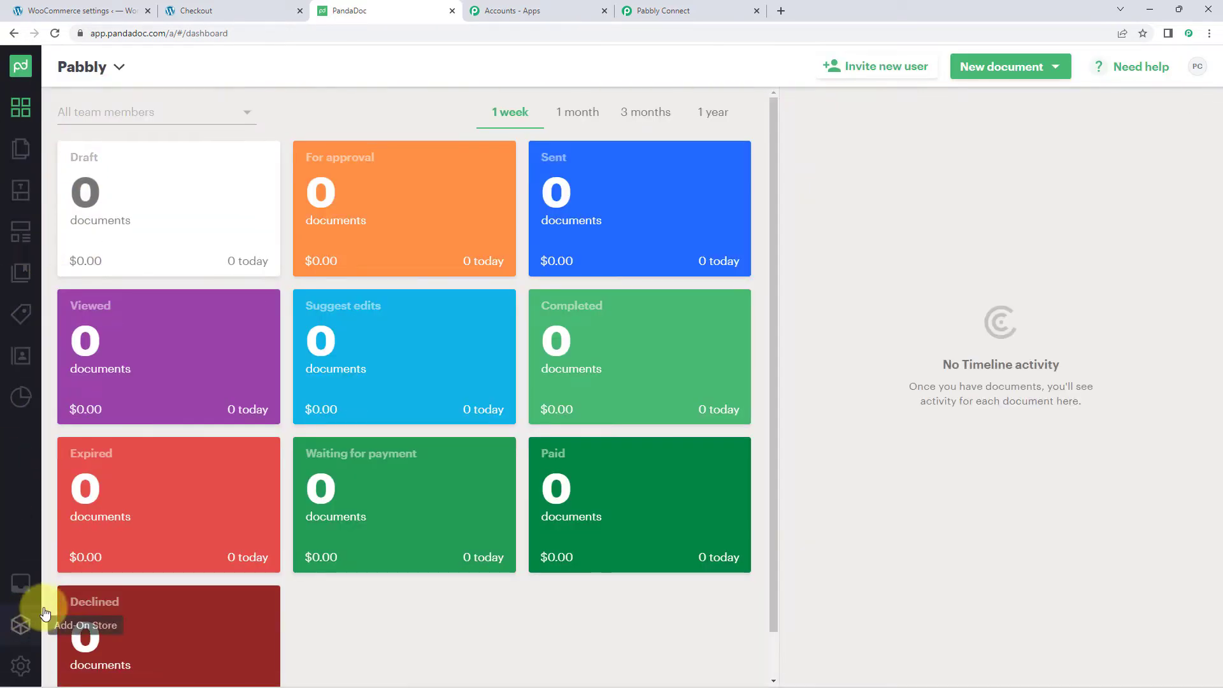
pyautogui.click(24, 666)
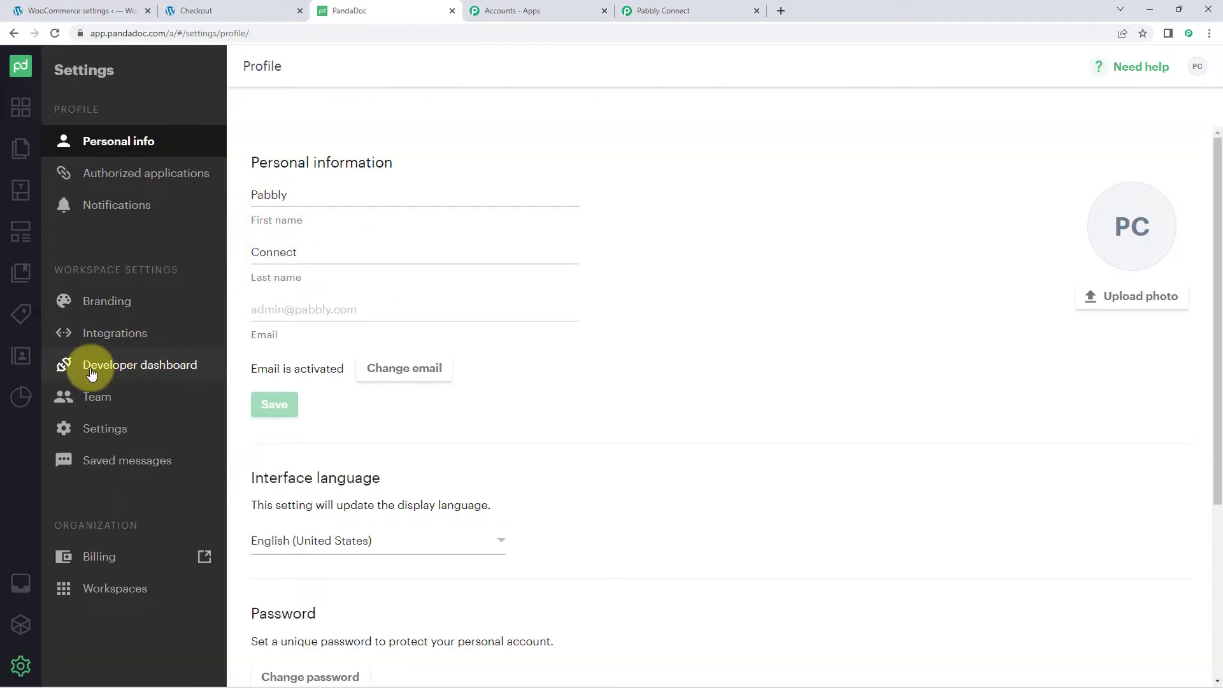
pyautogui.click(144, 374)
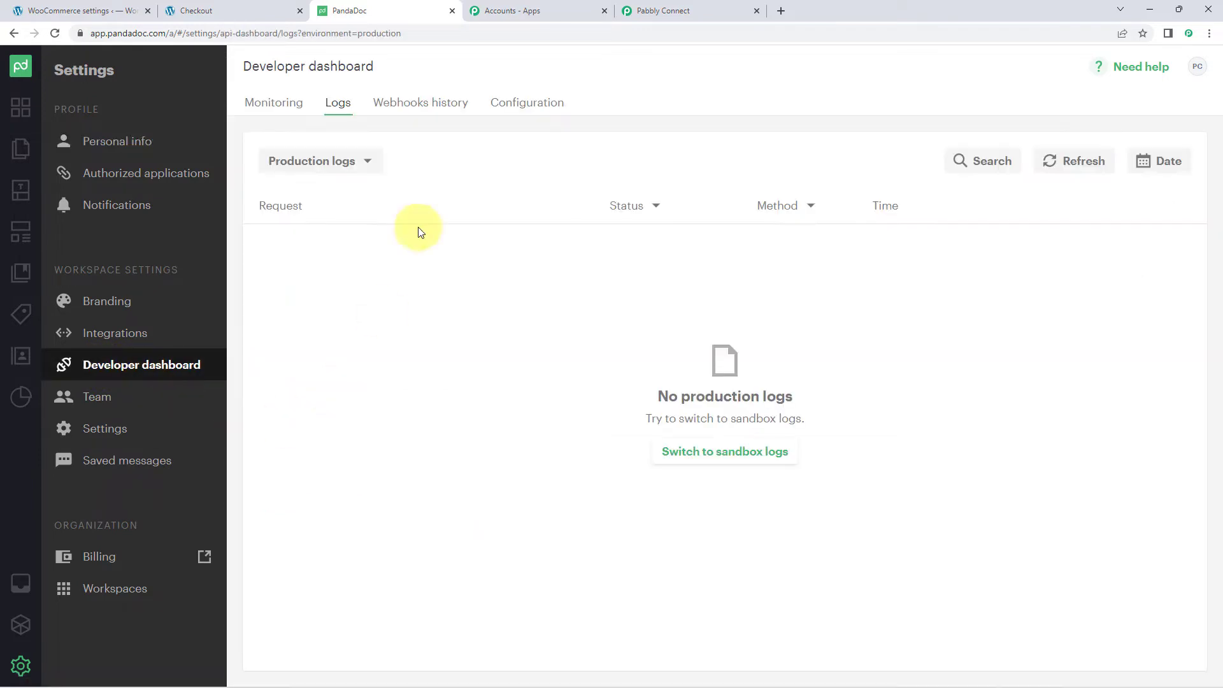
pyautogui.click(526, 107)
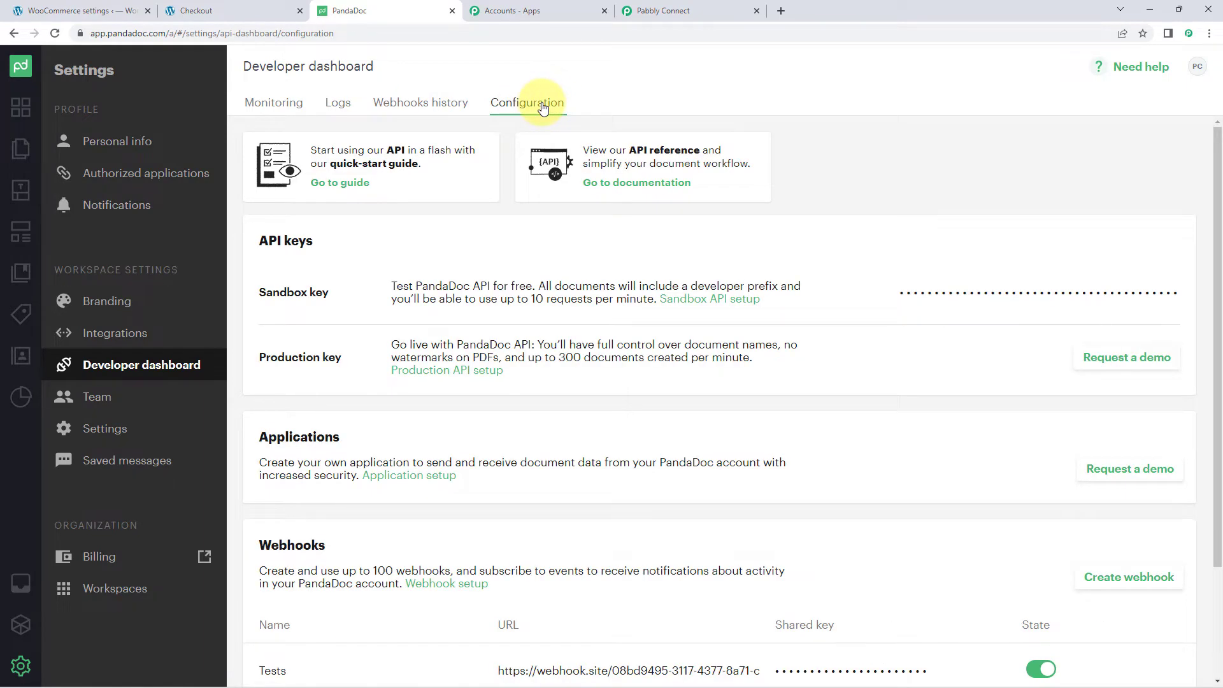
pyautogui.moveTo(306, 284)
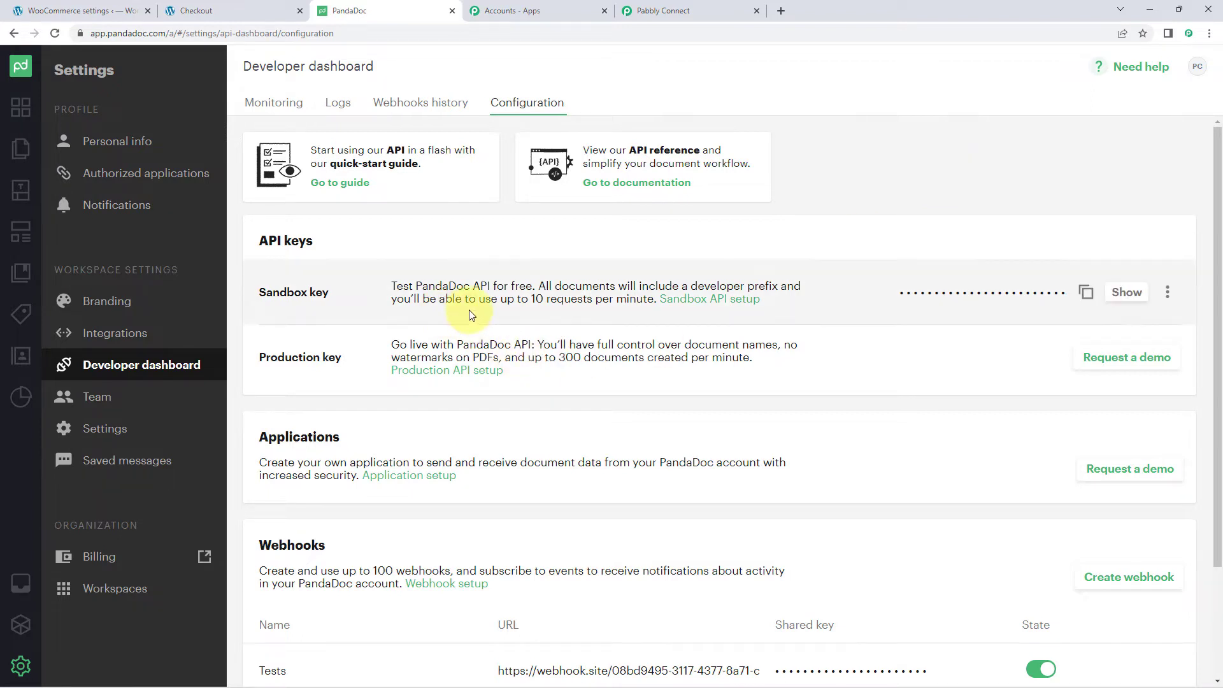
pyautogui.click(1086, 292)
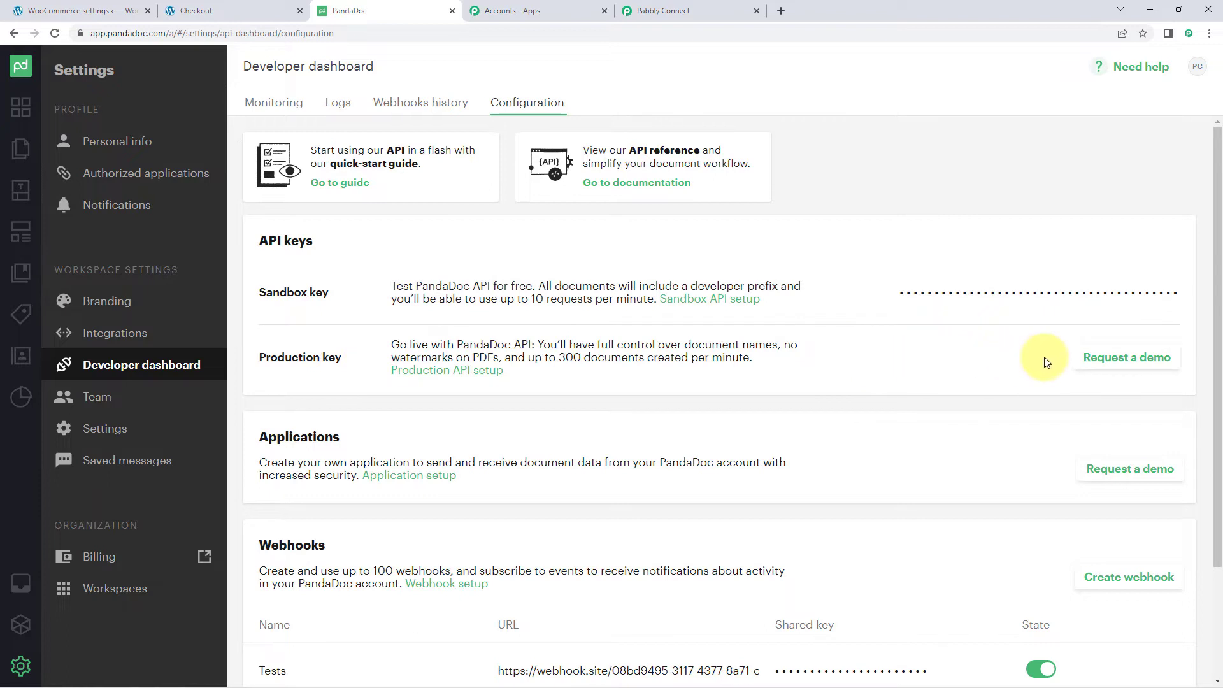
pyautogui.click(724, 5)
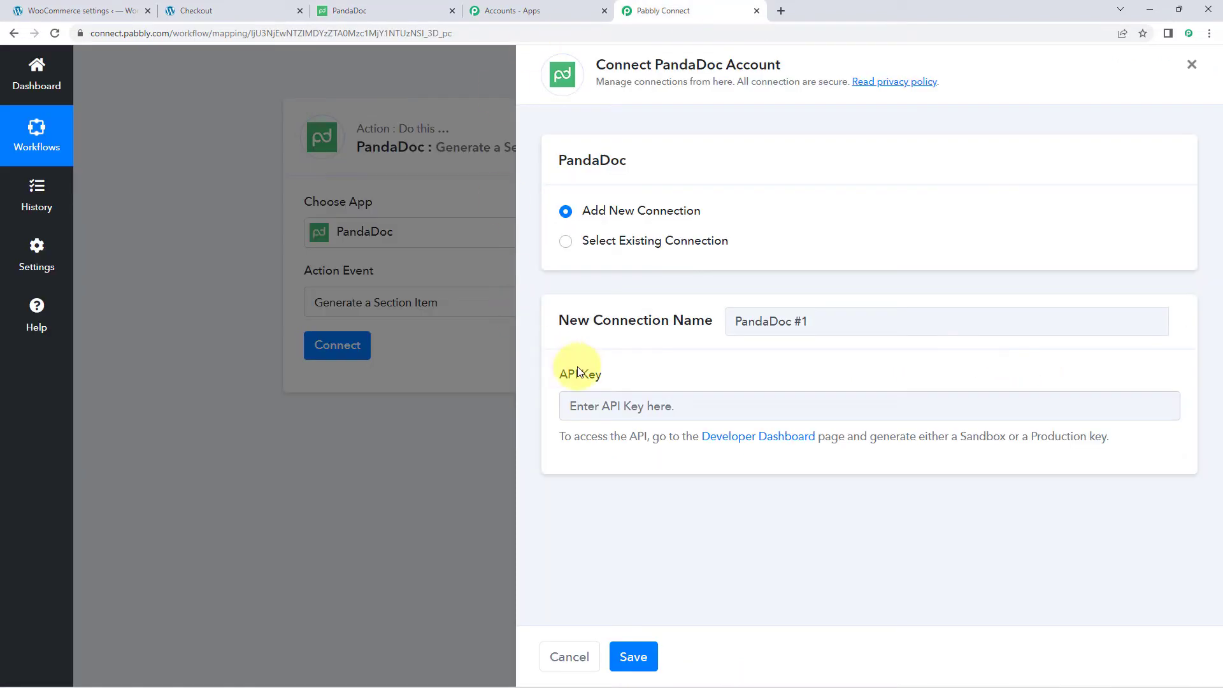
# - Paste the sandbox API key into the PandaDoc connection and save it
pyautogui.rightClick(596, 405)
pyautogui.click(634, 507)
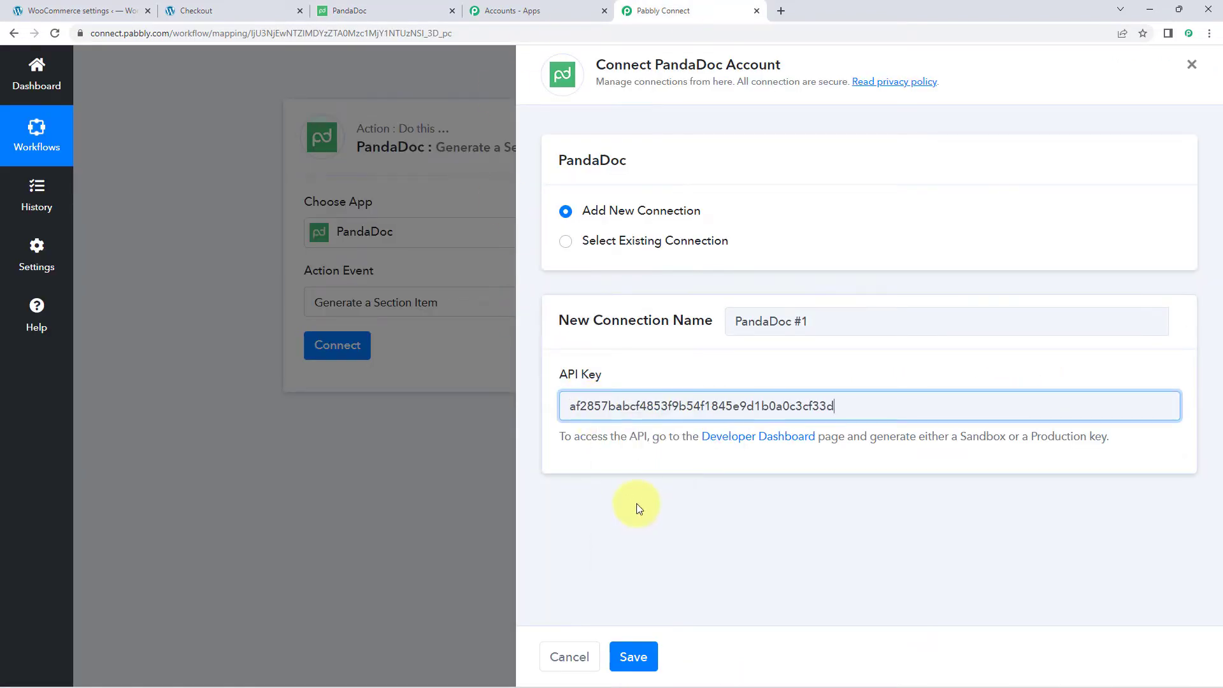
pyautogui.click(635, 652)
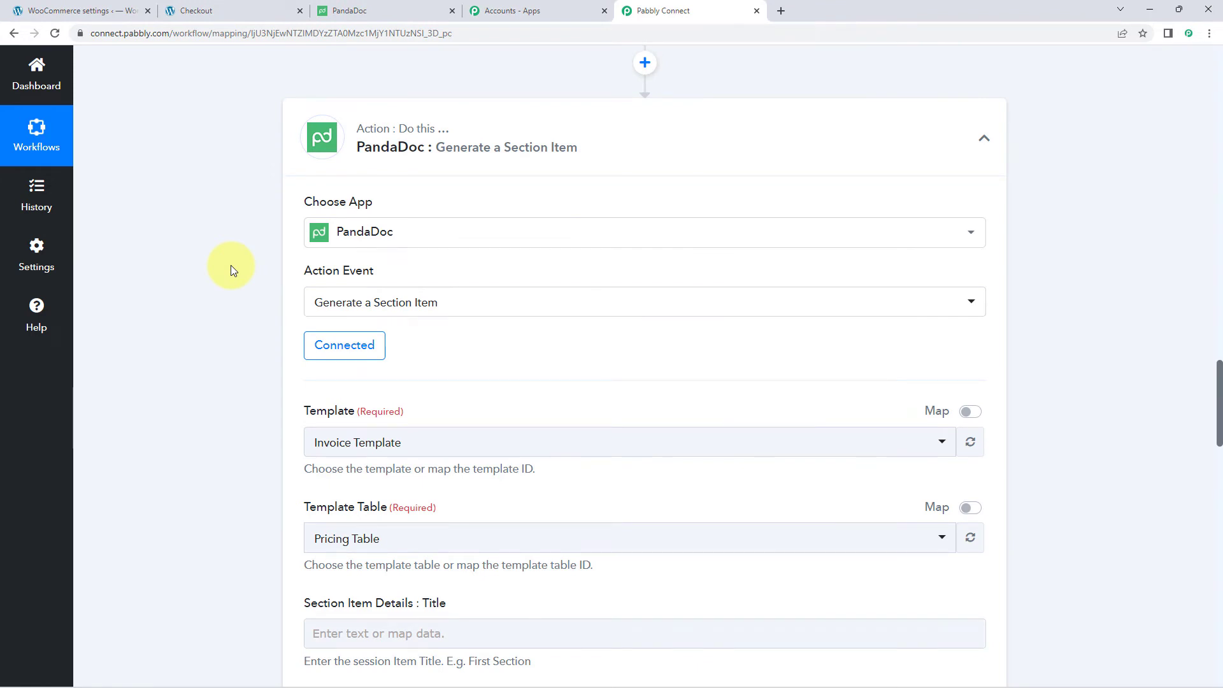
# - Check the Template dropdown's list against PandaDoc's Templates page
pyautogui.scroll(-3, 230, 265)
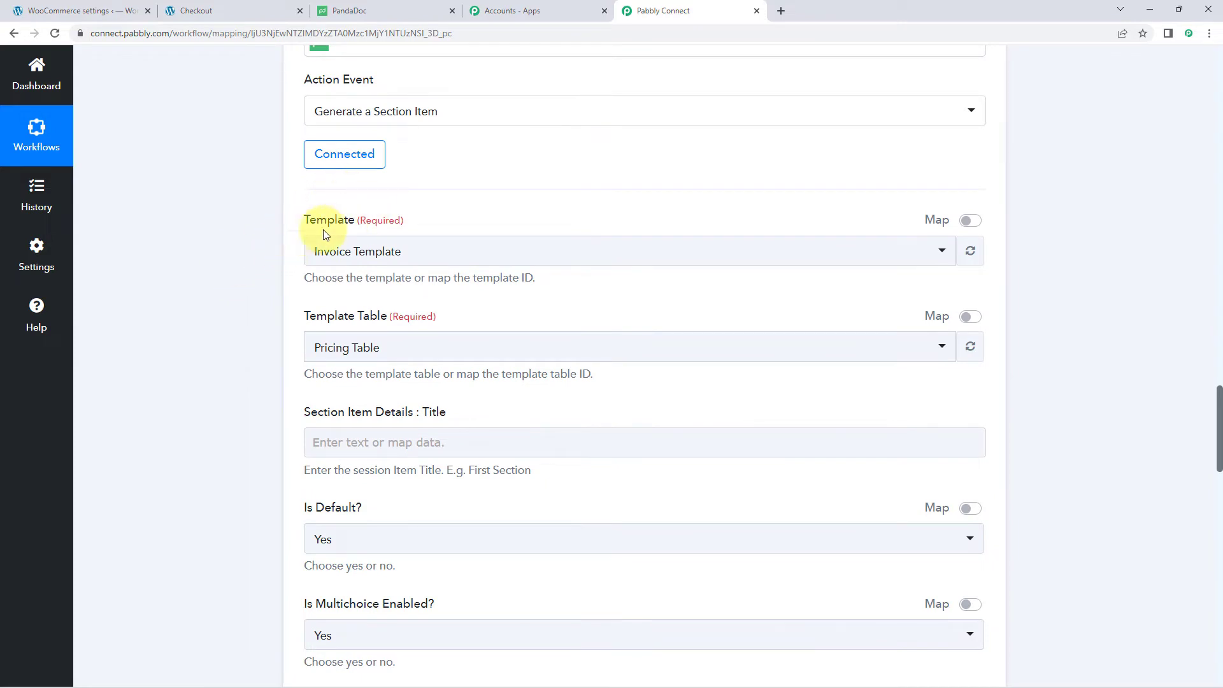
pyautogui.click(508, 253)
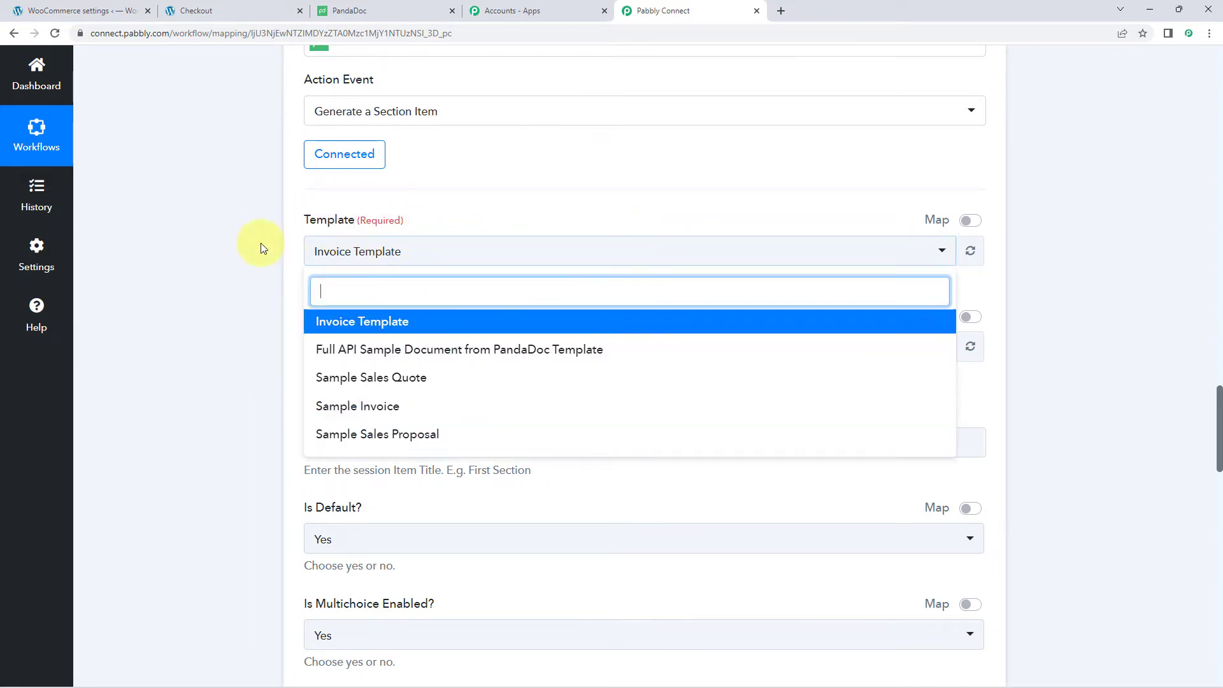
pyautogui.scroll(-2, 223, 258)
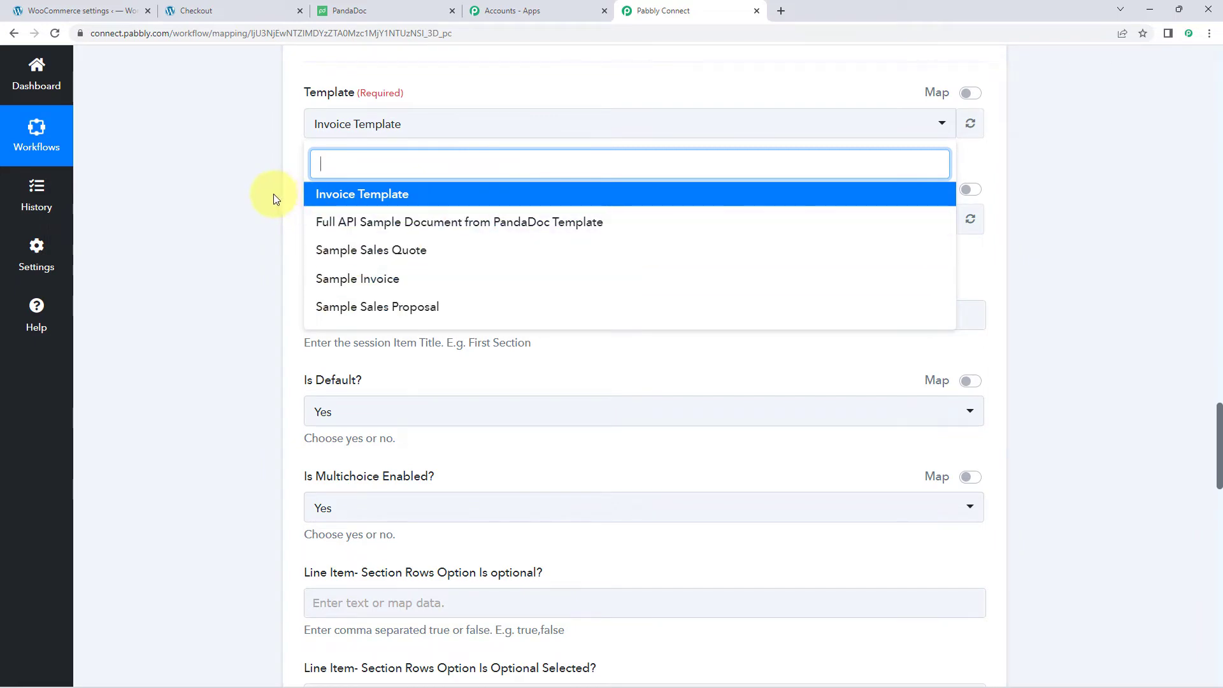
pyautogui.click(404, 10)
pyautogui.click(23, 186)
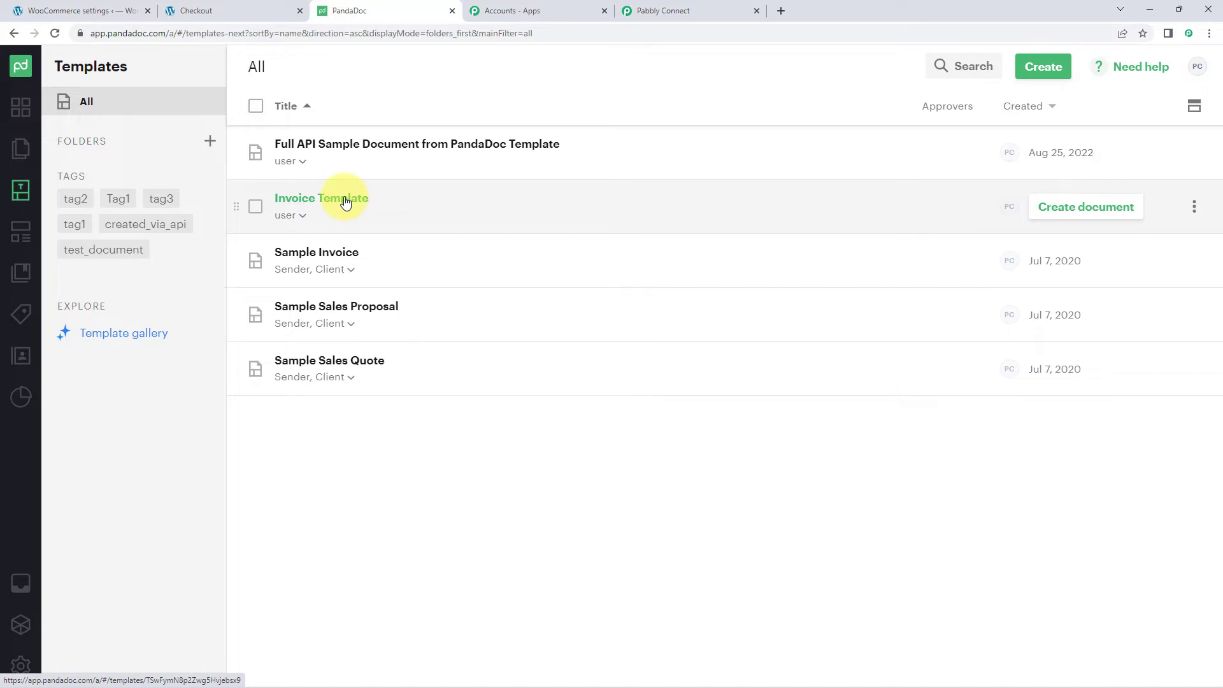
# - Select Invoice Template as the template in the Pabbly Connect PandaDoc action
pyautogui.click(322, 201)
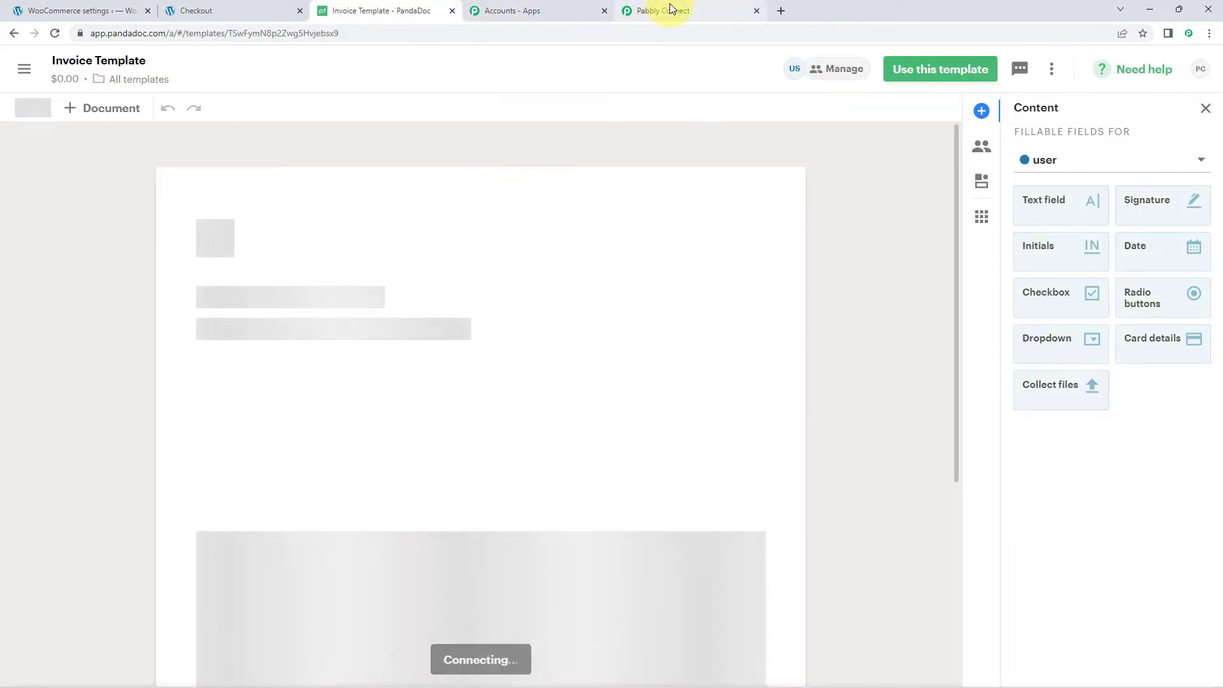
pyautogui.click(670, 4)
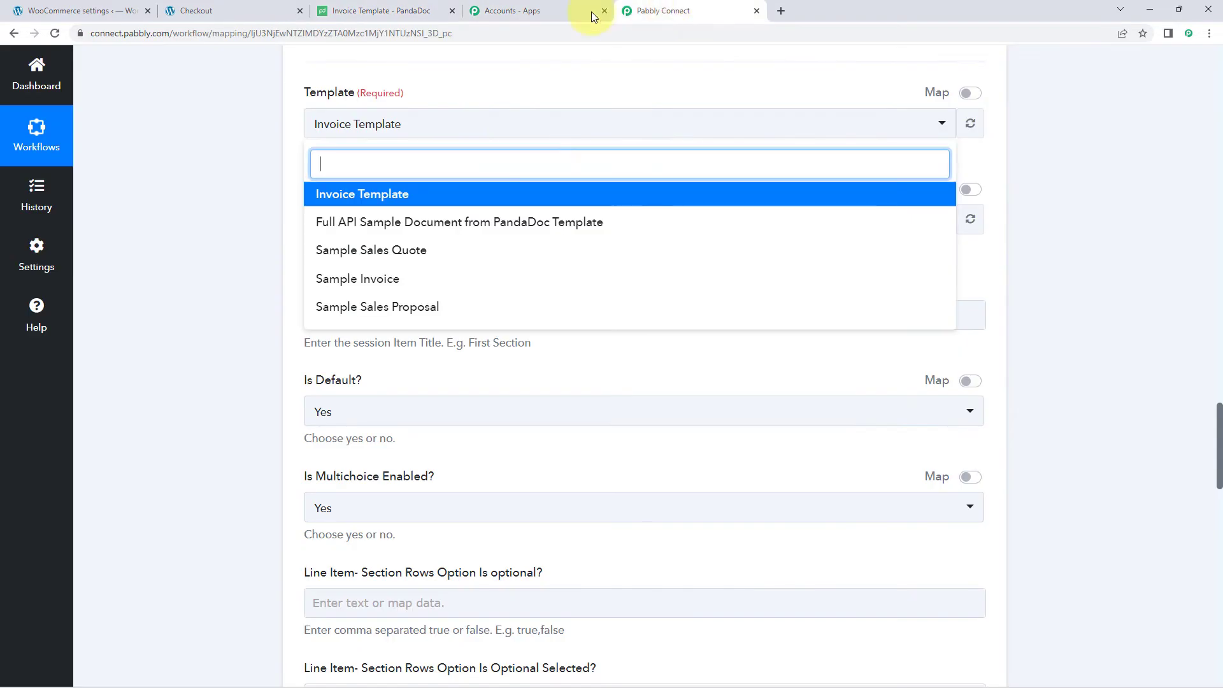
pyautogui.click(357, 203)
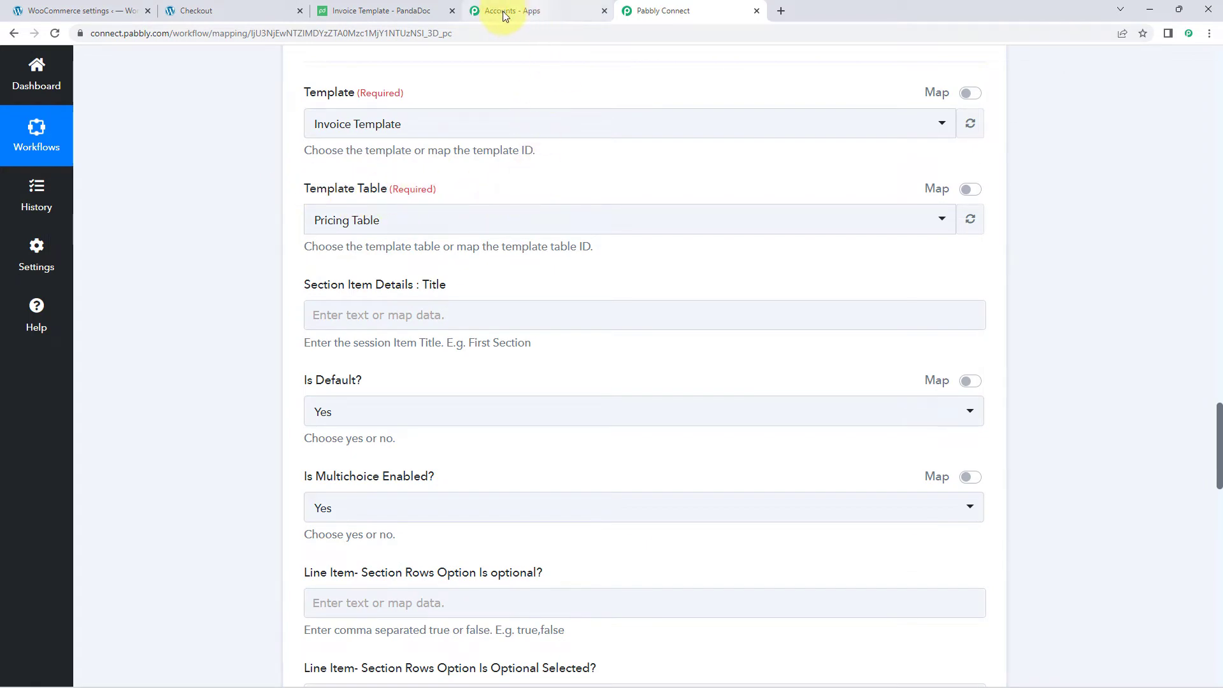
# - Confirm in the invoice's pricing table properties that it is named Pricing Table
pyautogui.click(389, 11)
pyautogui.scroll(-2, 408, 318)
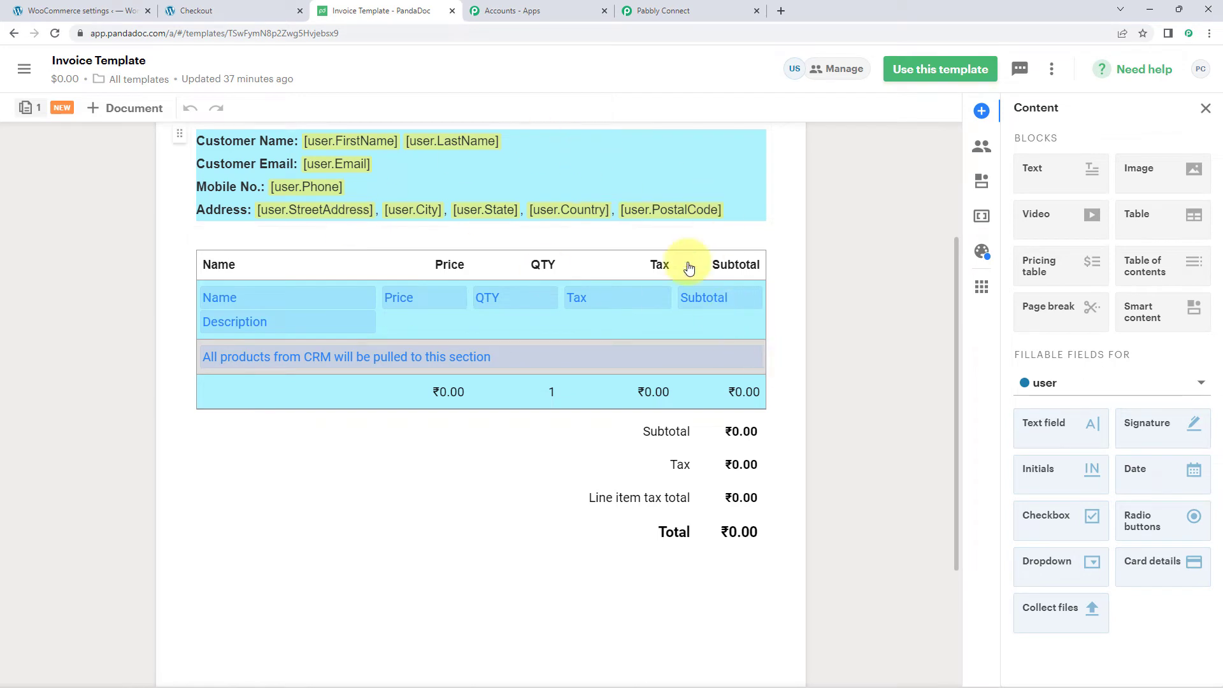
pyautogui.click(254, 270)
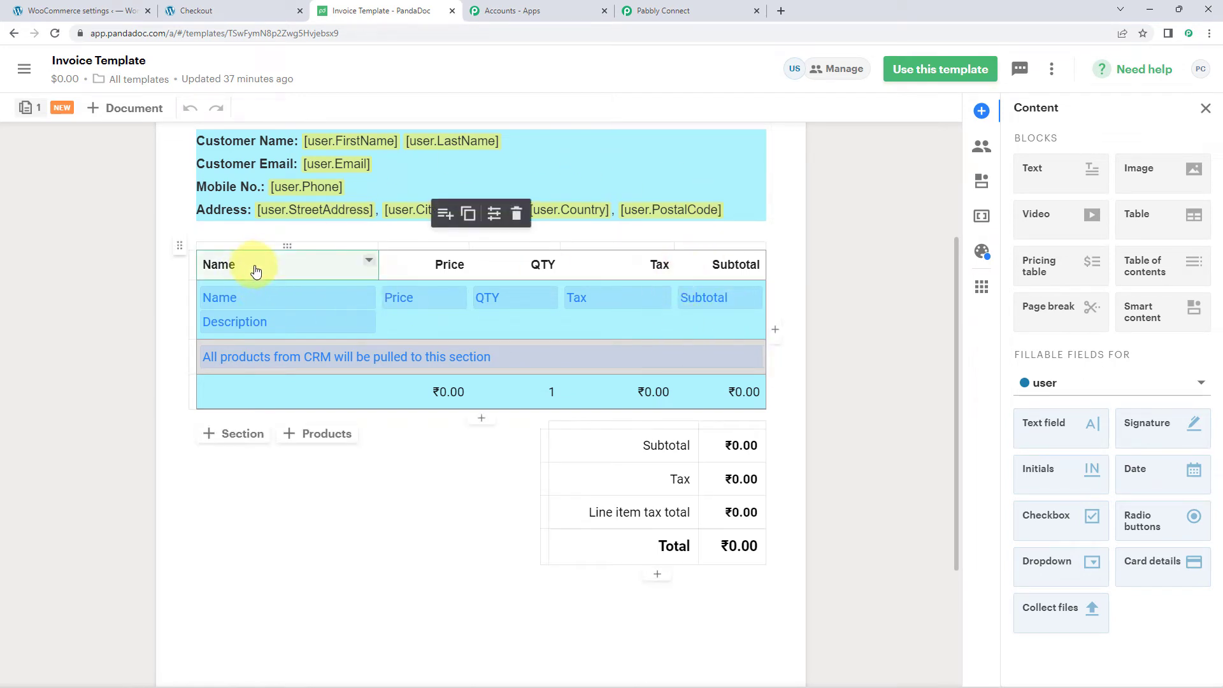
pyautogui.click(494, 226)
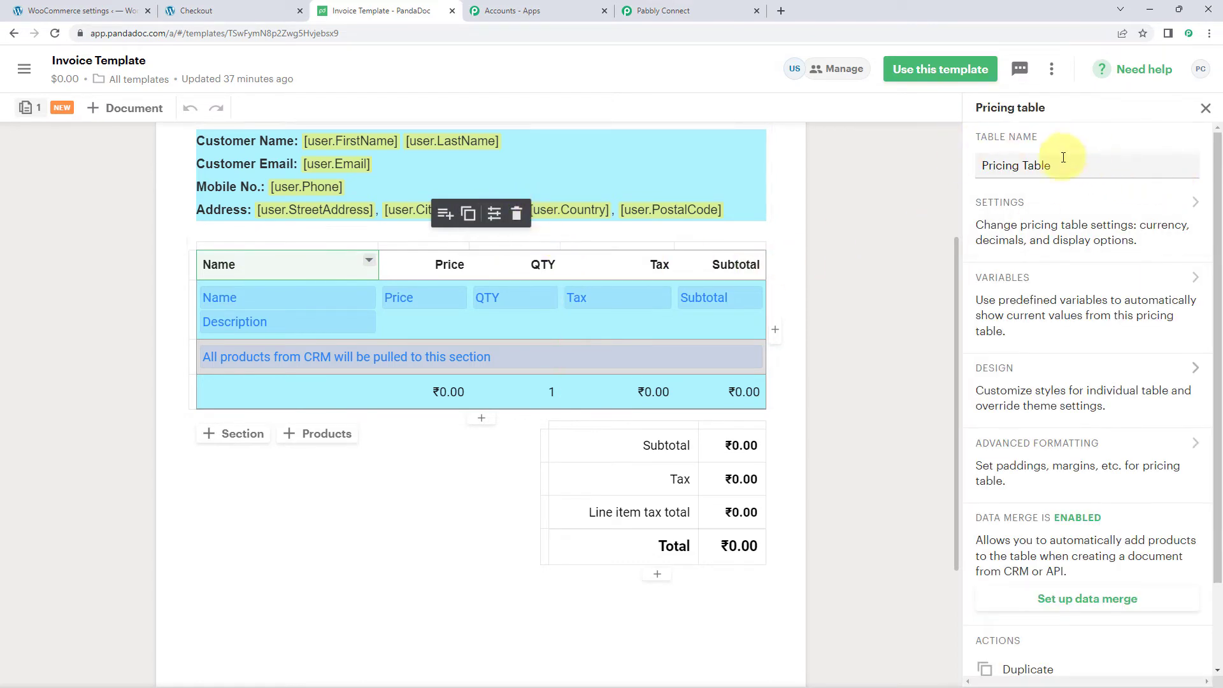
pyautogui.click(1205, 109)
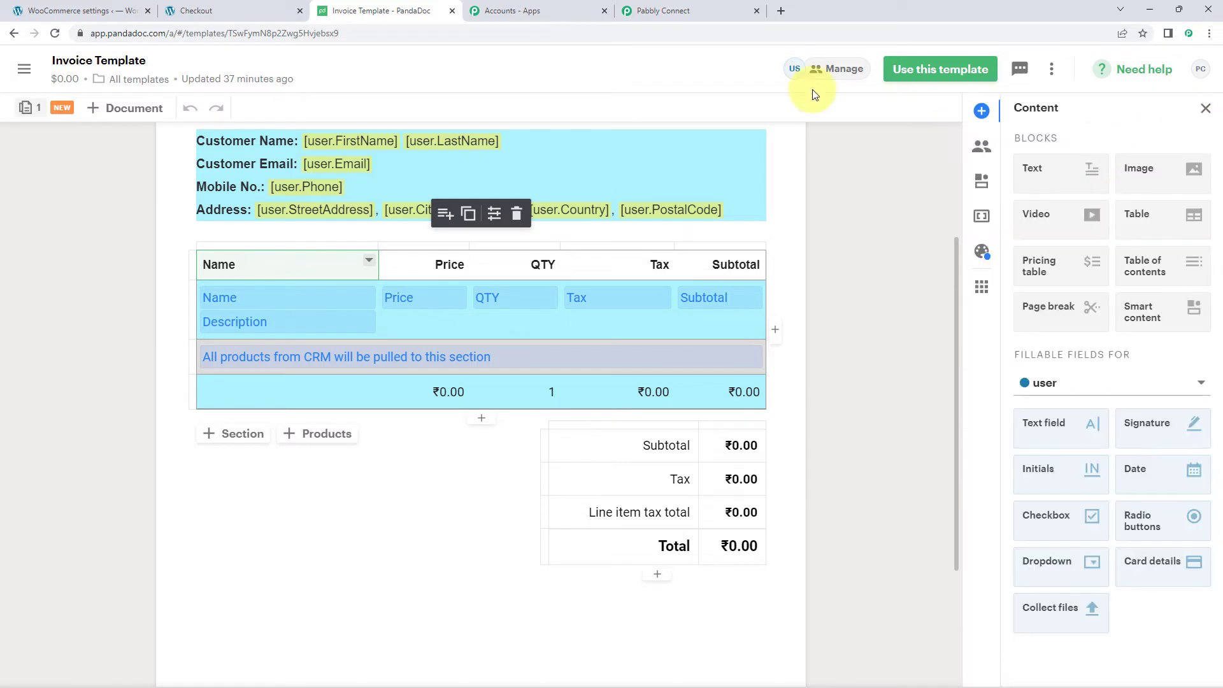
pyautogui.click(714, 7)
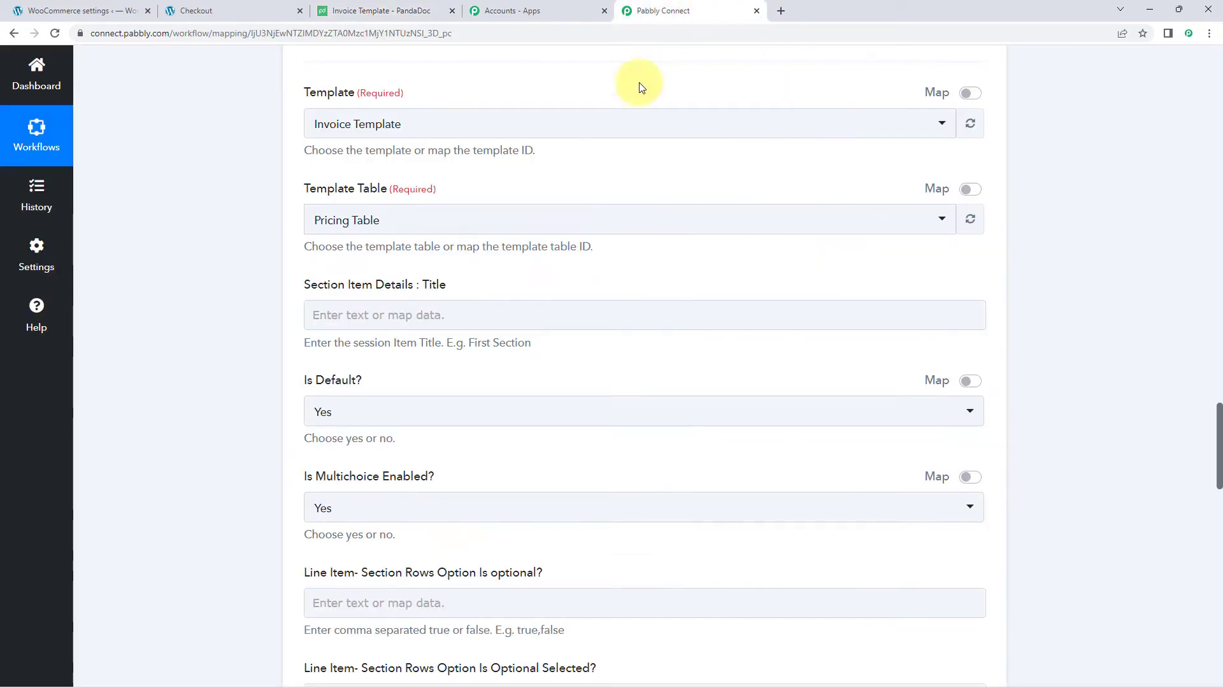
# - Choose Pricing Table as the template table and title the section item 'First Section'
pyautogui.click(422, 219)
pyautogui.click(350, 291)
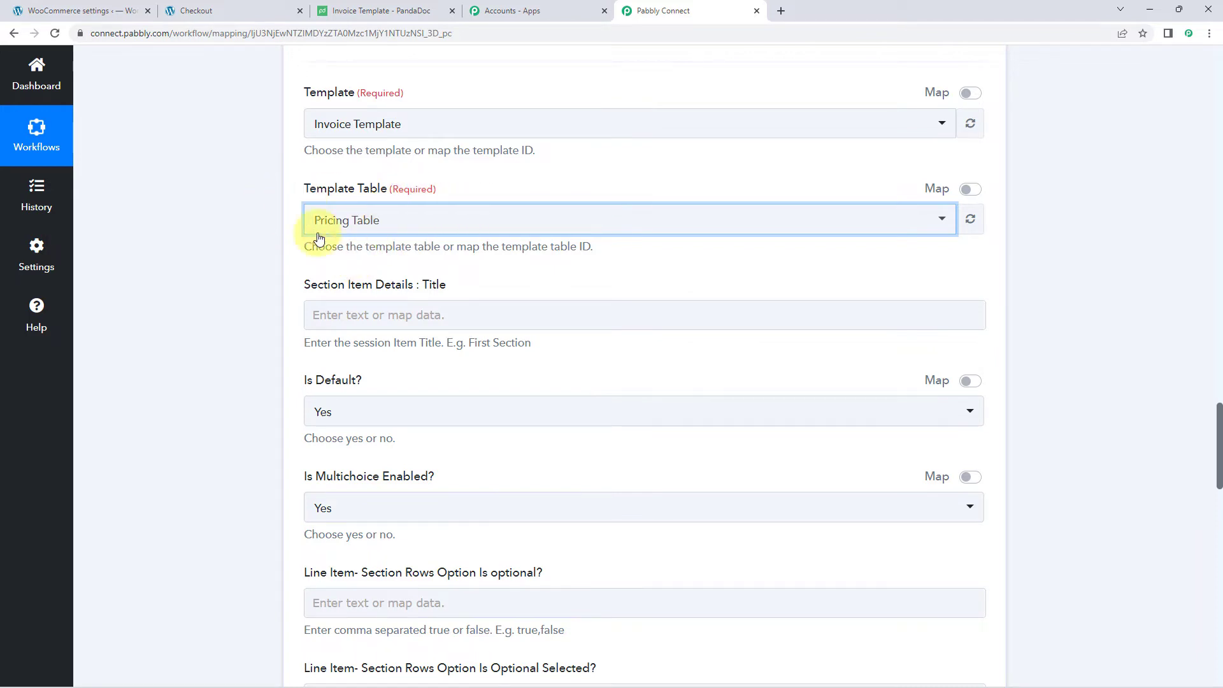
pyautogui.scroll(-1, 262, 224)
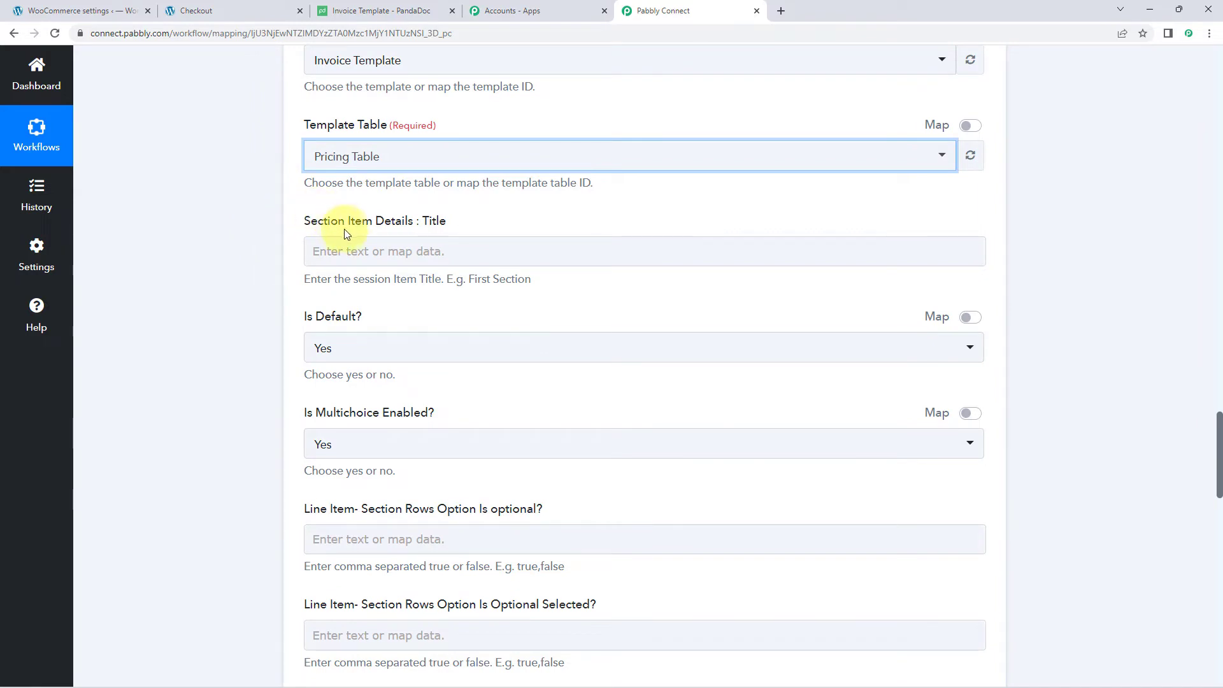
pyautogui.click(389, 263)
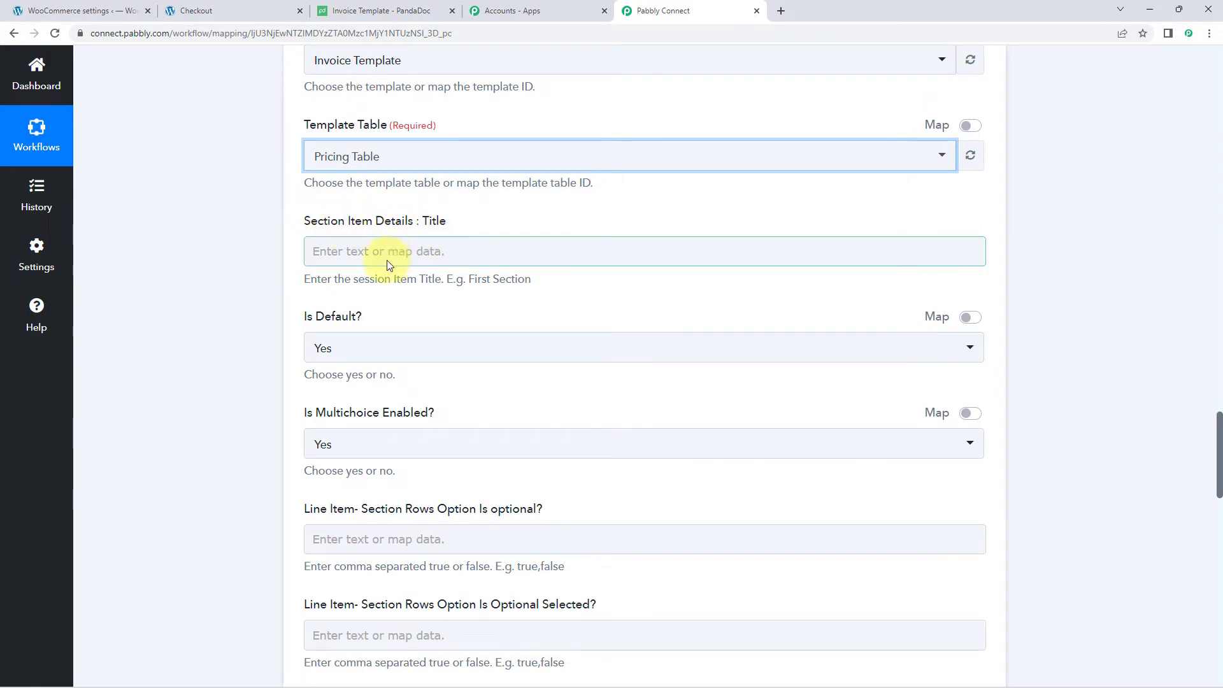
pyautogui.click(386, 252)
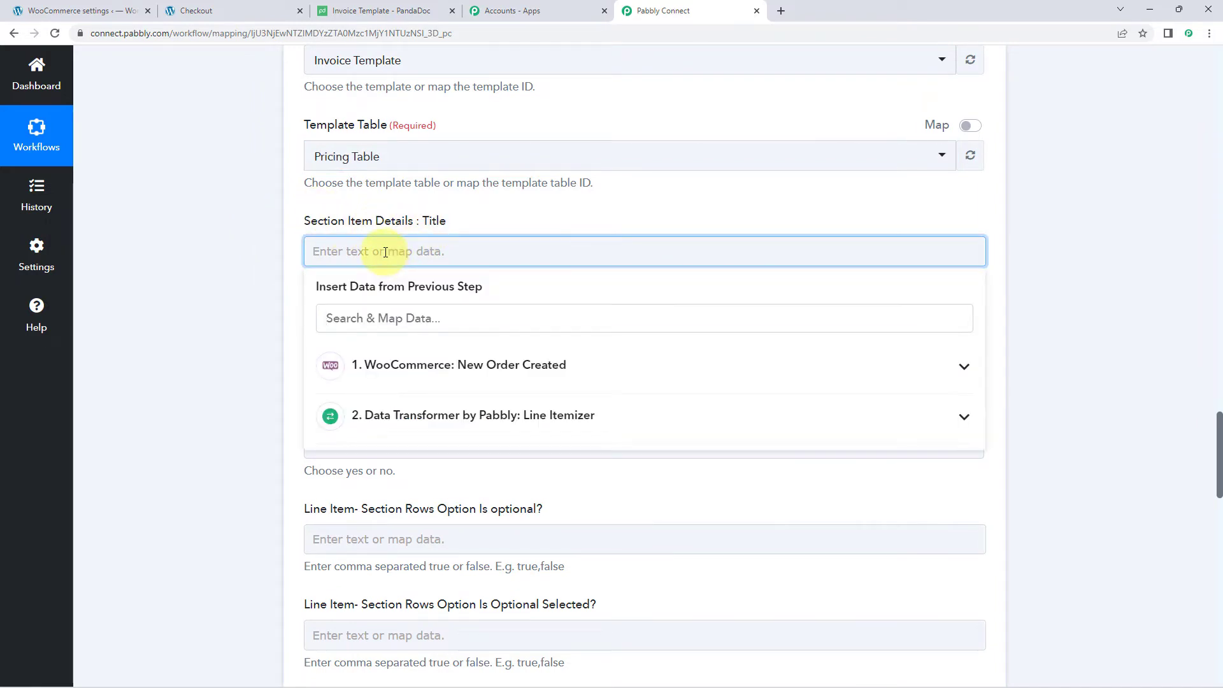
pyautogui.write('Firs')
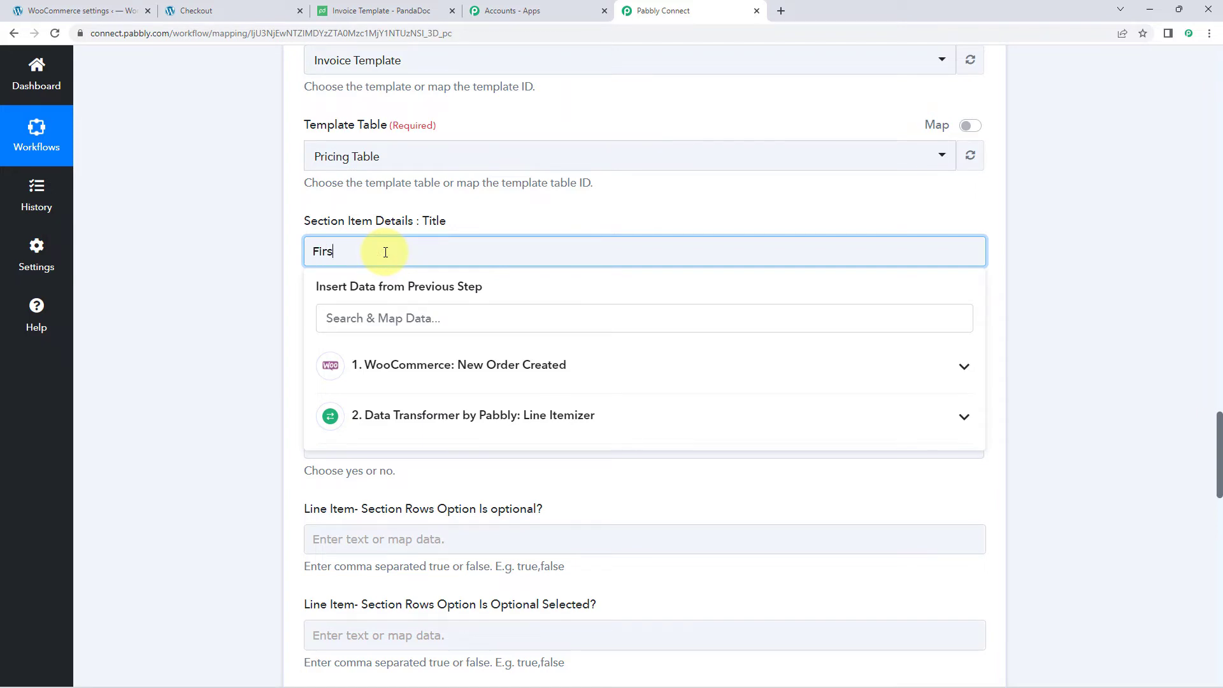
pyautogui.write('t Section')
pyautogui.click(242, 262)
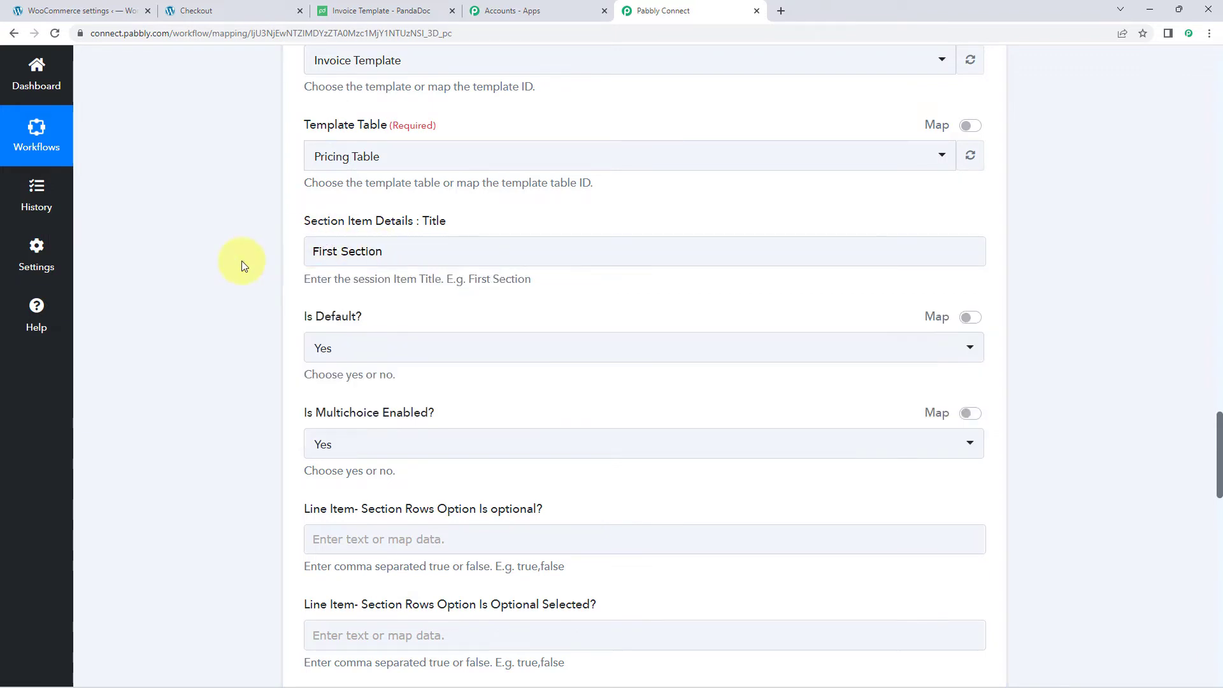
# - Keep the section's Is Default? option set to Yes
pyautogui.scroll(-2, 242, 261)
pyautogui.scroll(1, 247, 256)
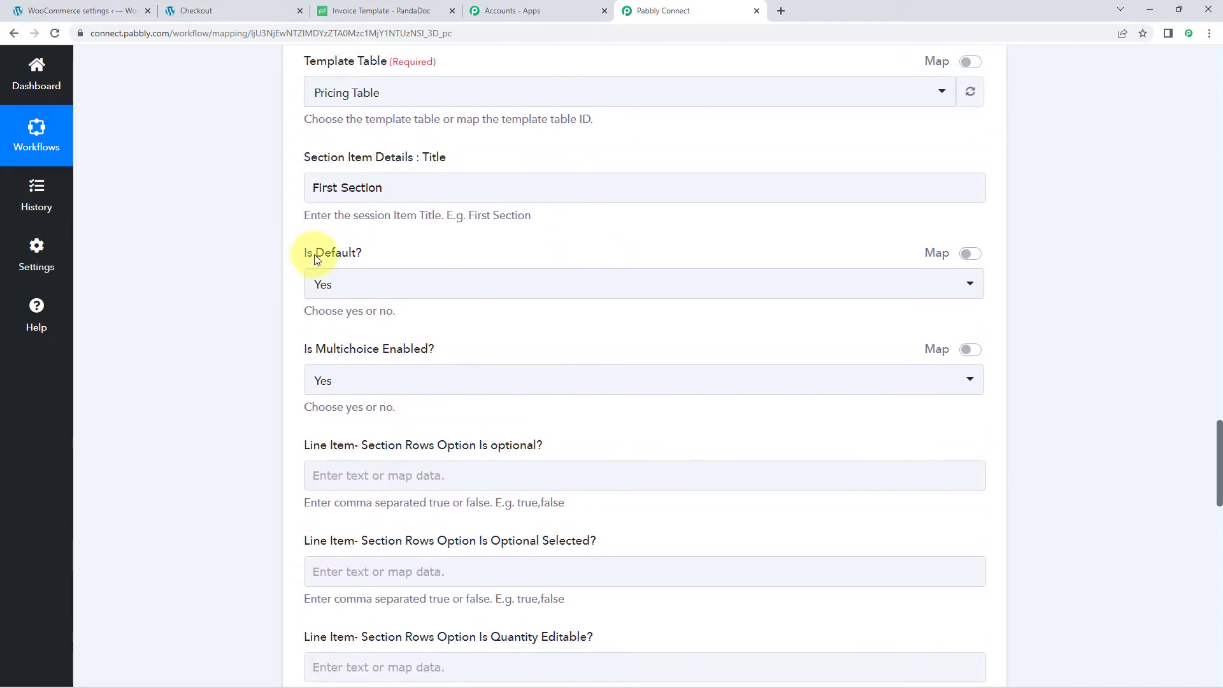
pyautogui.click(390, 283)
pyautogui.click(333, 361)
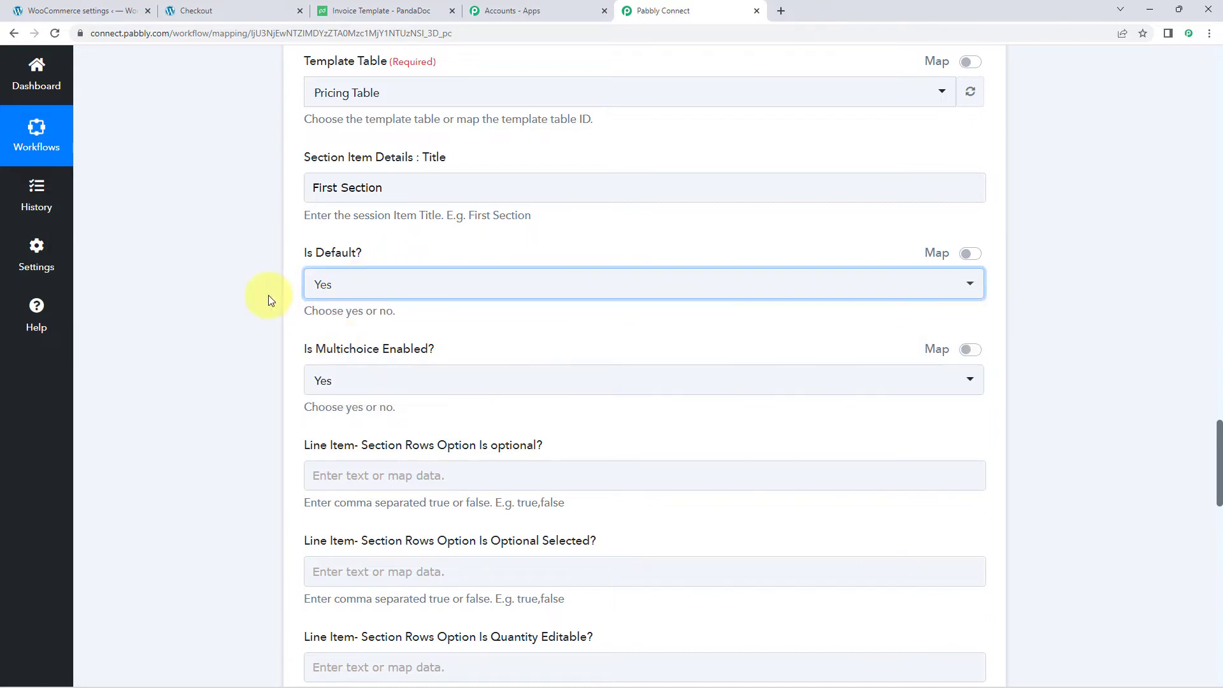
pyautogui.scroll(-1, 269, 295)
pyautogui.scroll(-1, 244, 278)
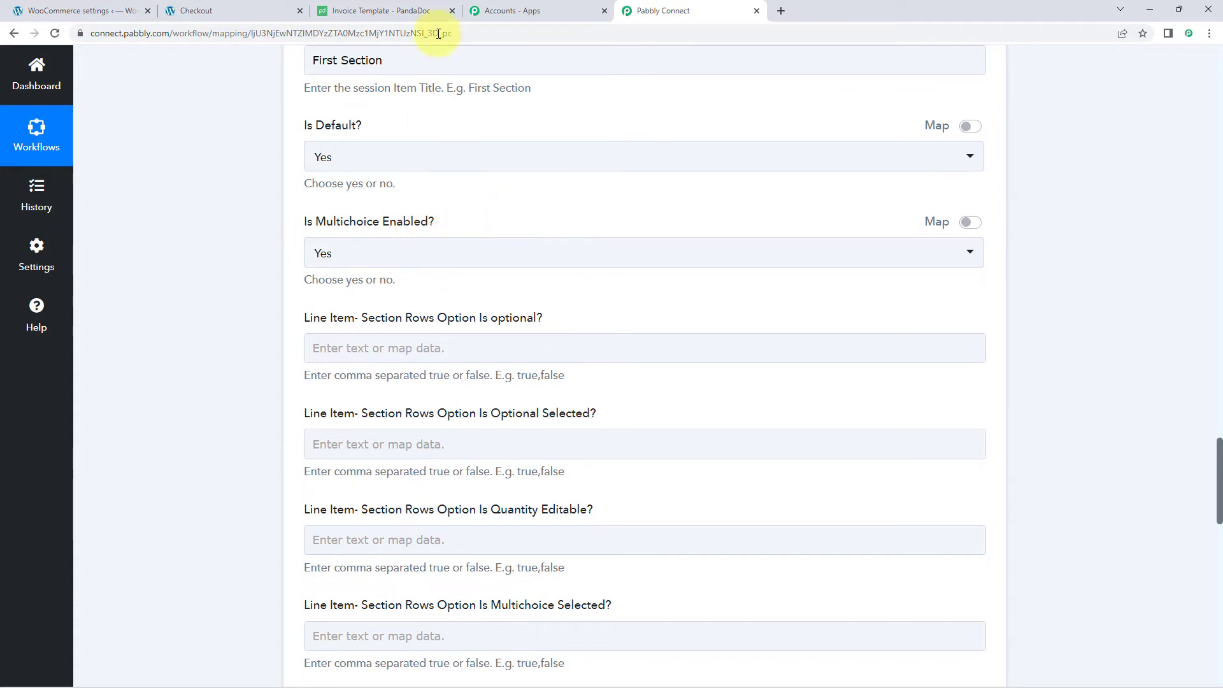
# - Inspect the Name and Description placeholders in the template's product row
pyautogui.click(411, 9)
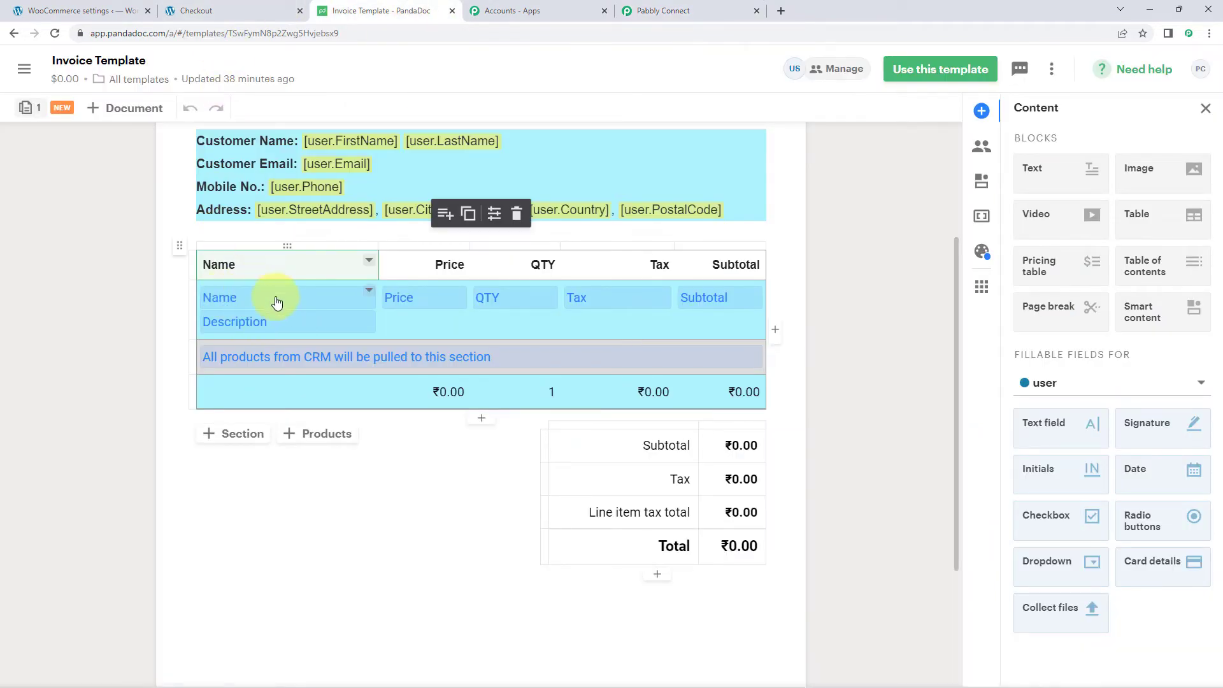
pyautogui.click(207, 294)
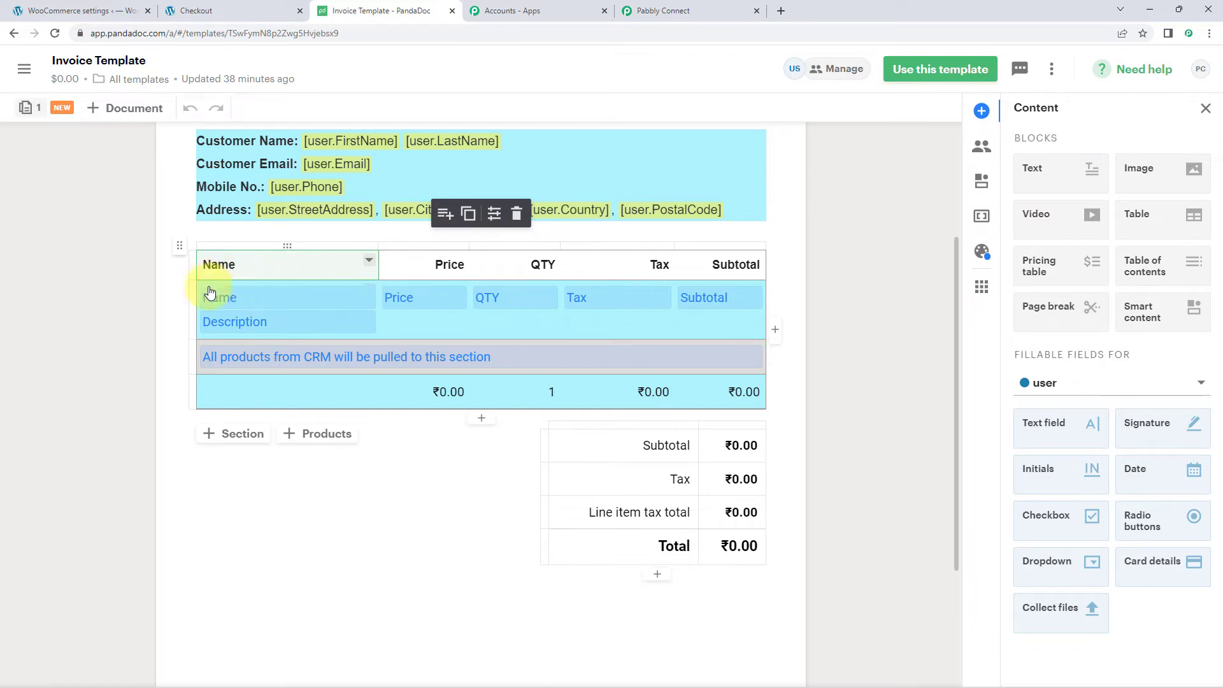
pyautogui.click(209, 326)
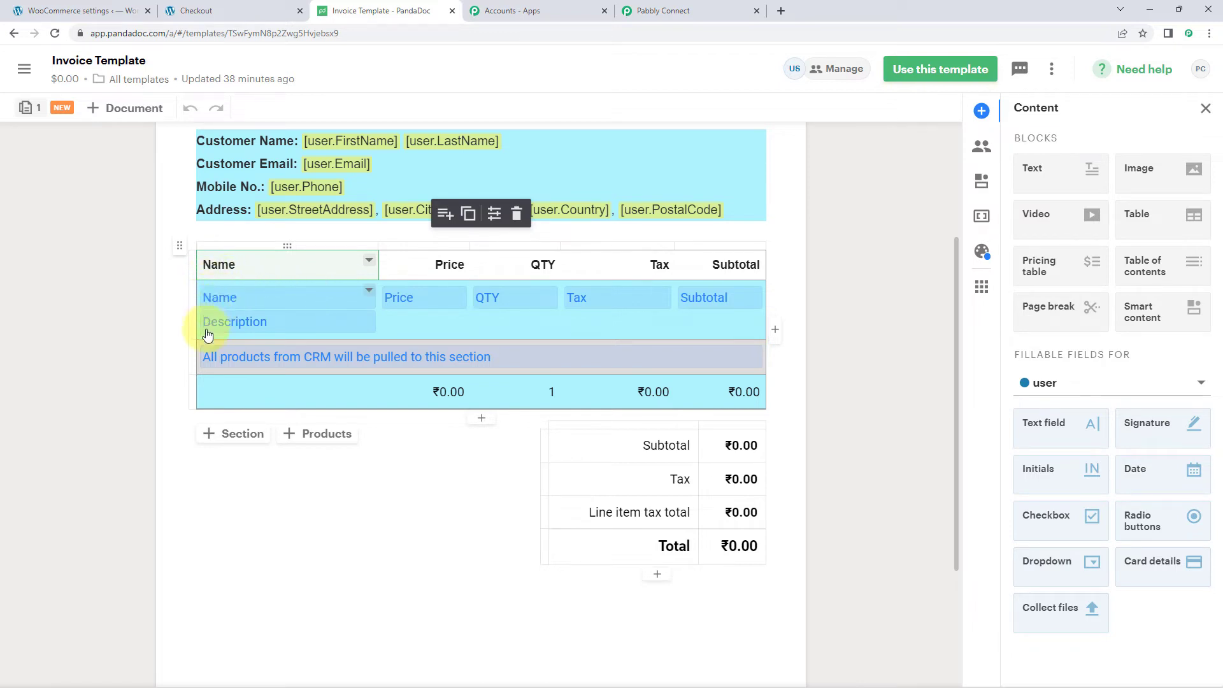
pyautogui.click(684, 13)
# - Set Is Multichoice Enabled? to No for the section
pyautogui.click(390, 257)
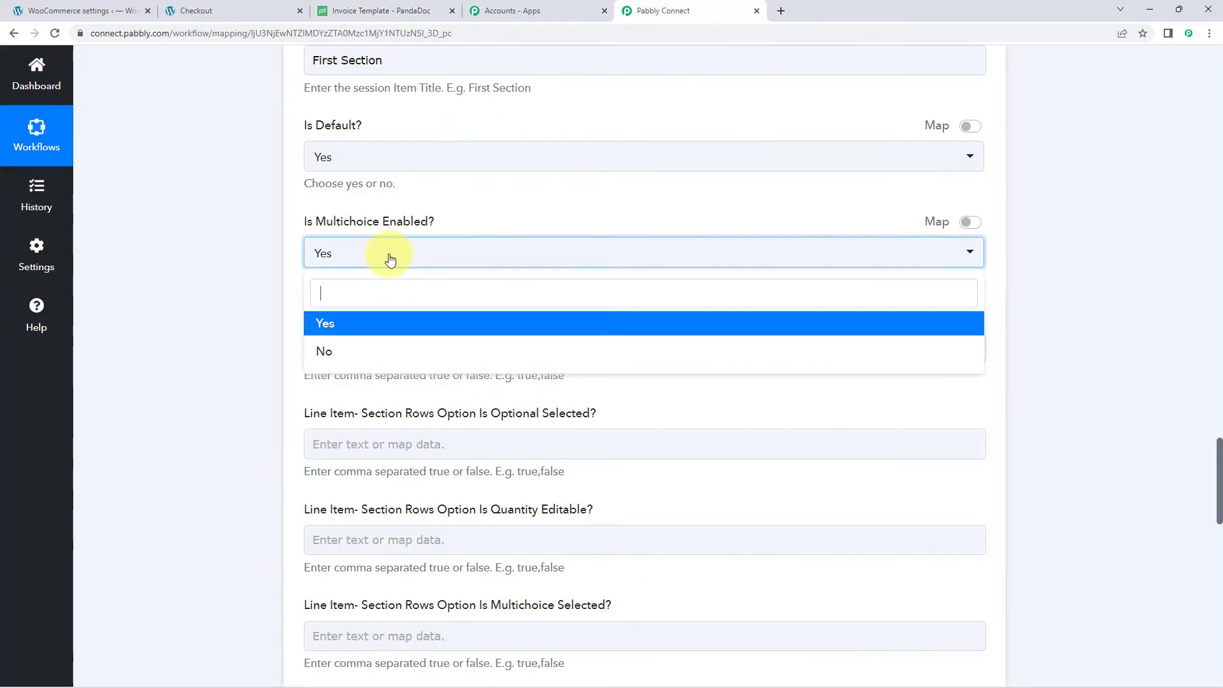
pyautogui.click(324, 351)
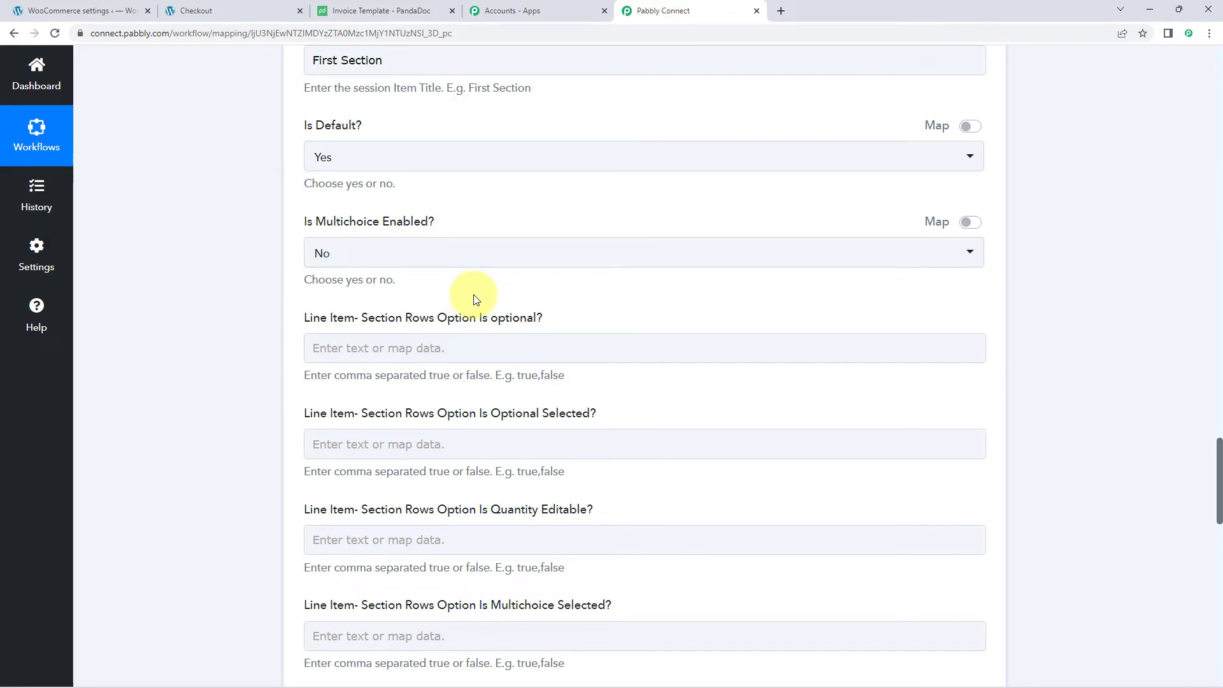
pyautogui.scroll(-1, 445, 255)
pyautogui.scroll(1, 459, 273)
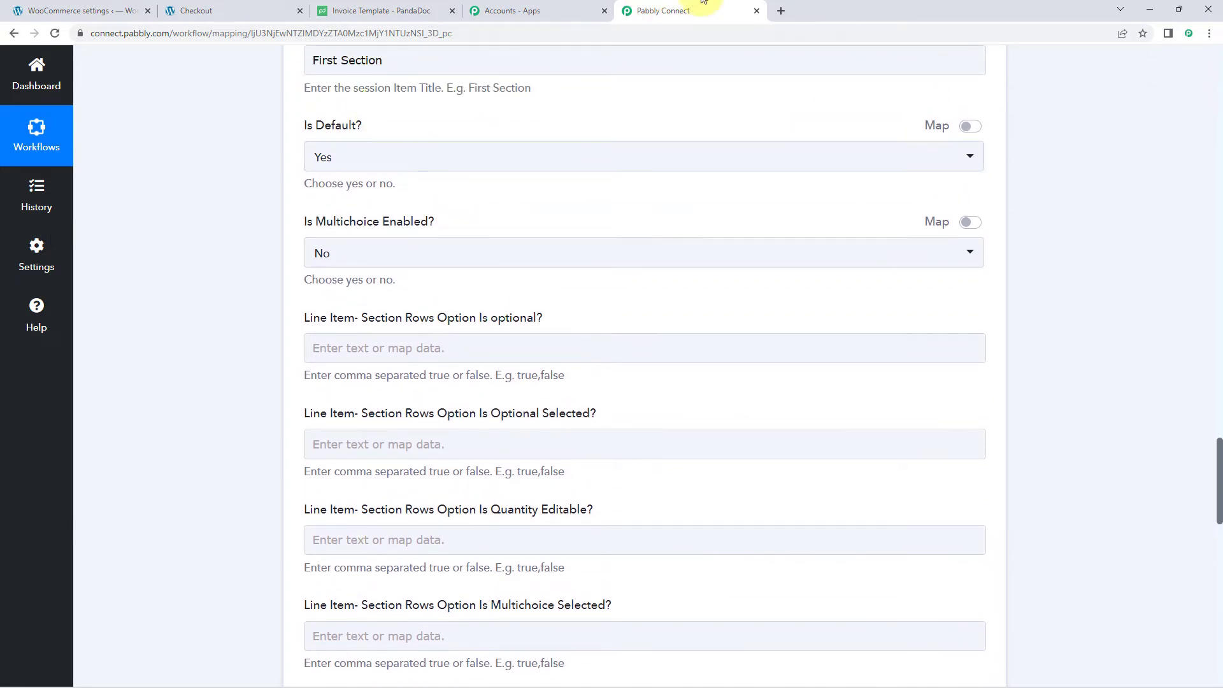
pyautogui.click(548, 10)
pyautogui.click(656, 11)
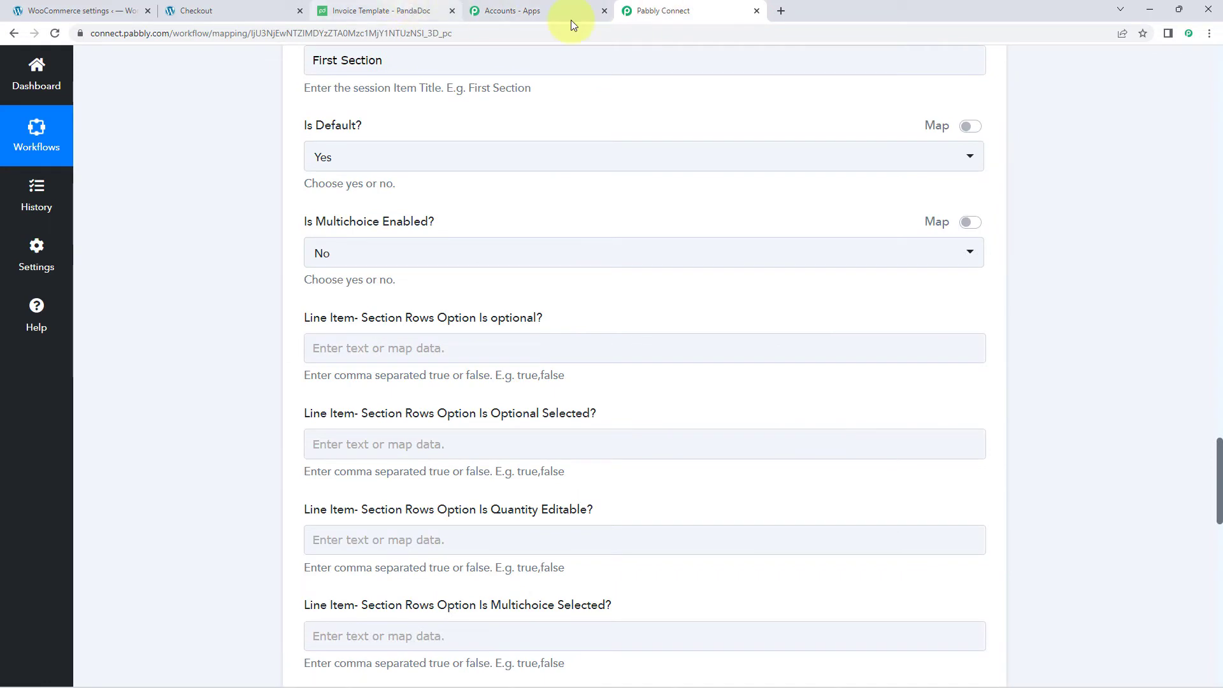
# - Enter false in Is optional? and check the PandaDoc template's product table
pyautogui.click(325, 347)
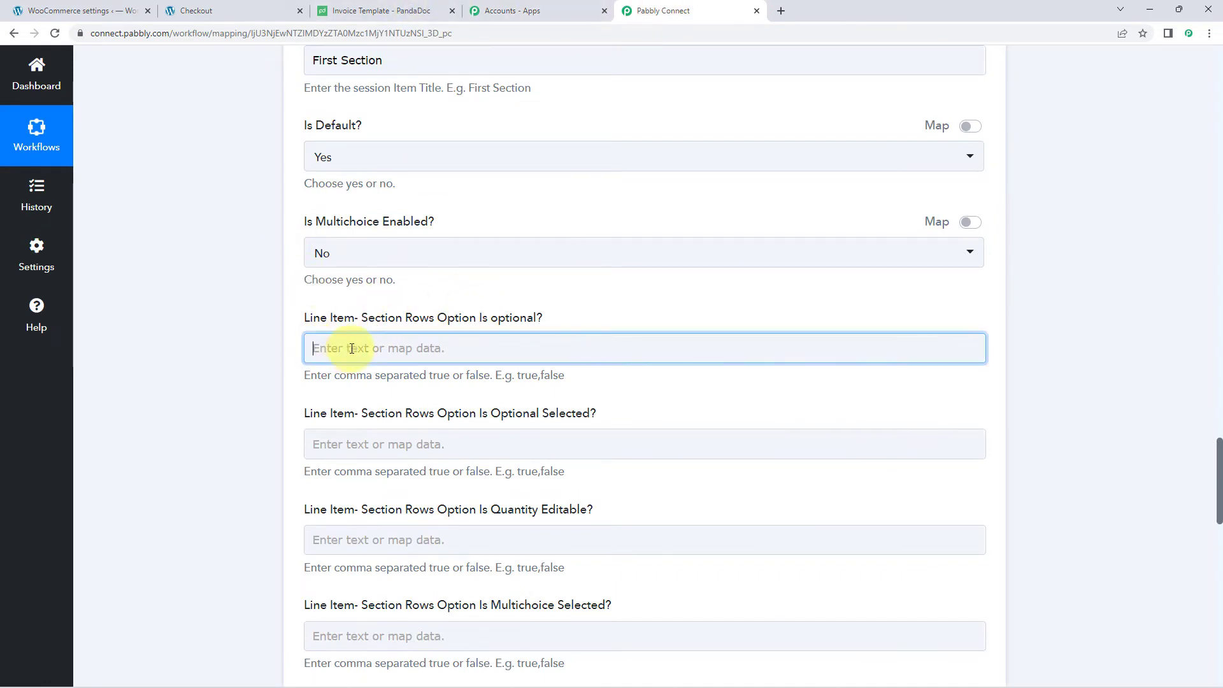
pyautogui.write('false')
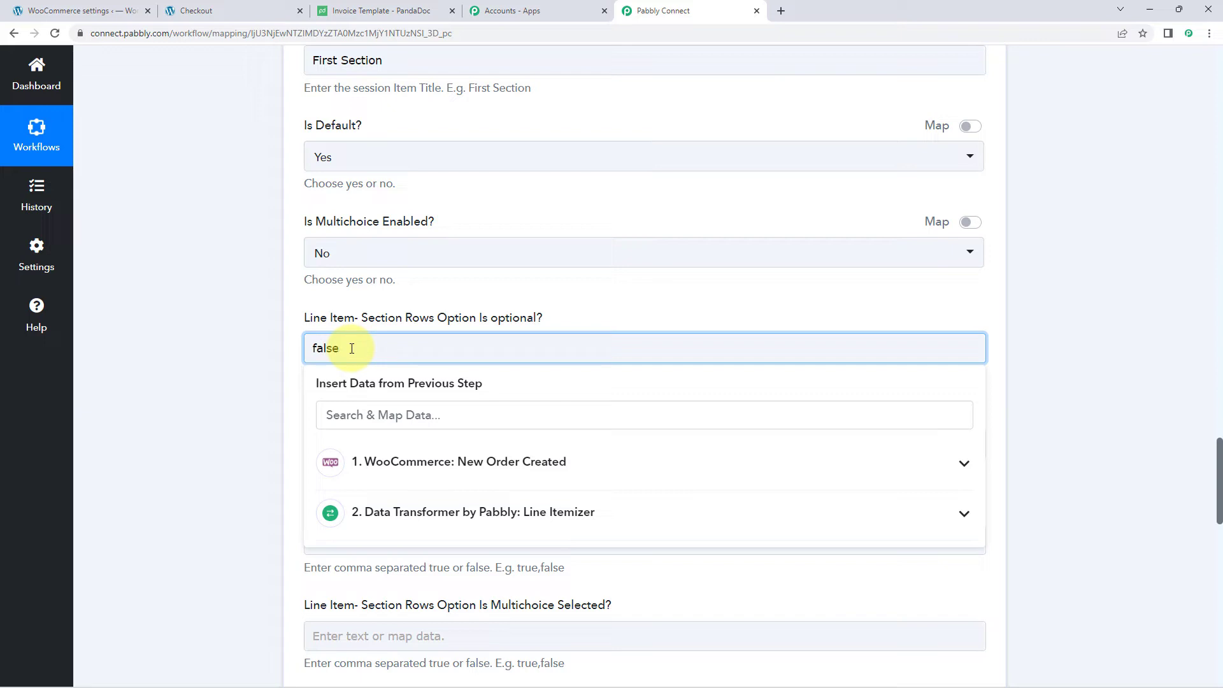
pyautogui.click(300, 336)
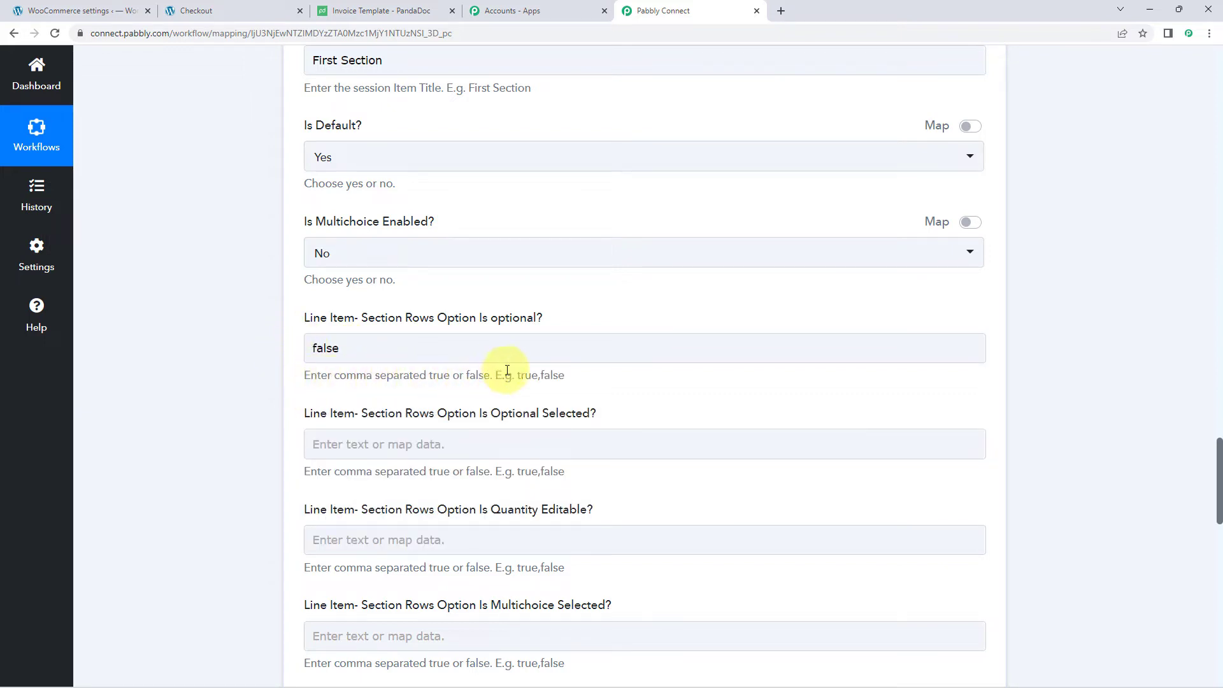
pyautogui.click(428, 350)
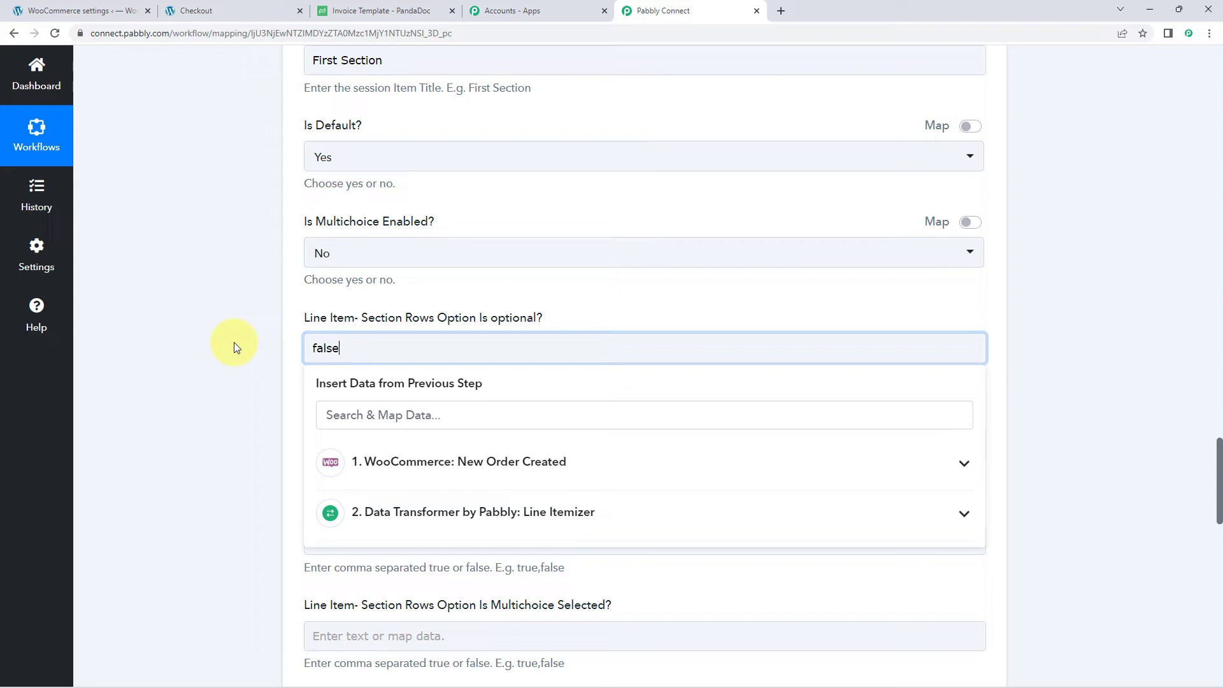
pyautogui.scroll(3, 241, 335)
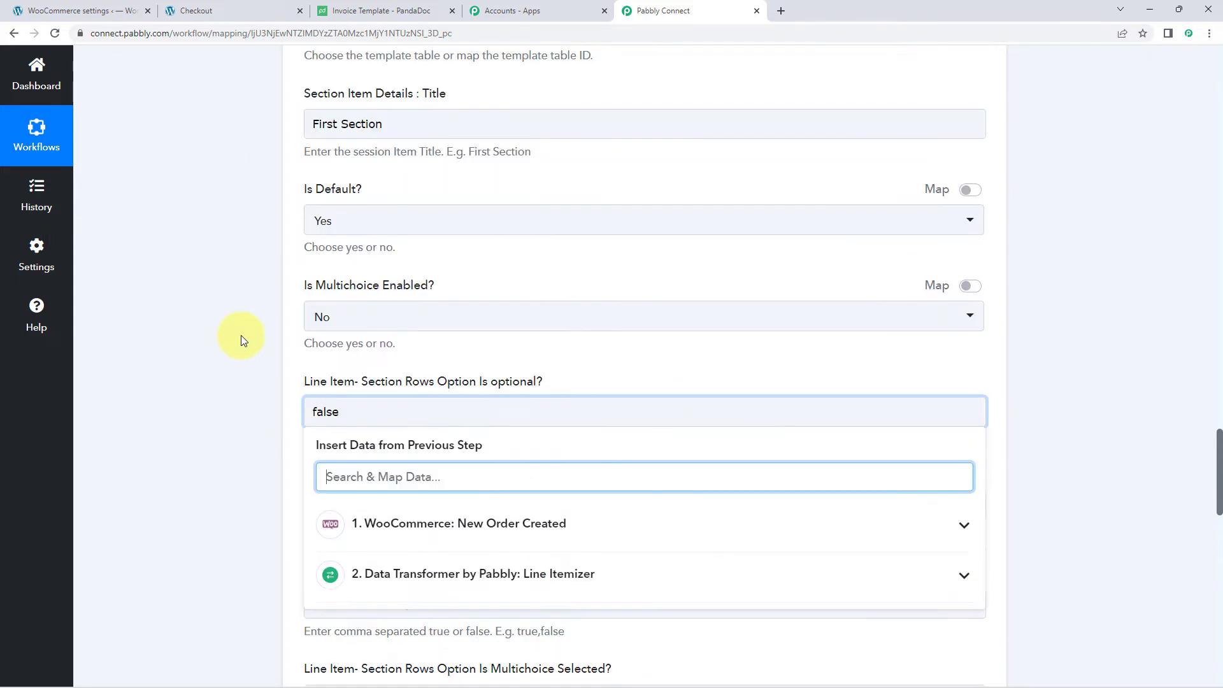
pyautogui.scroll(15, 240, 335)
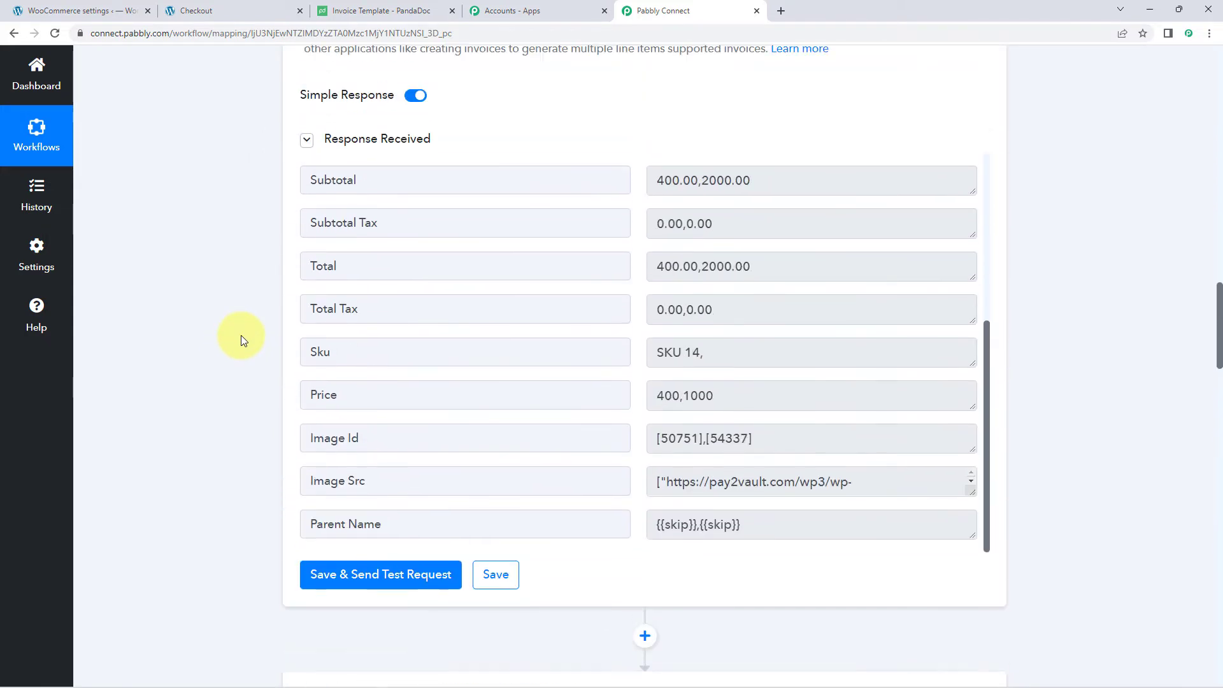
pyautogui.click(395, 11)
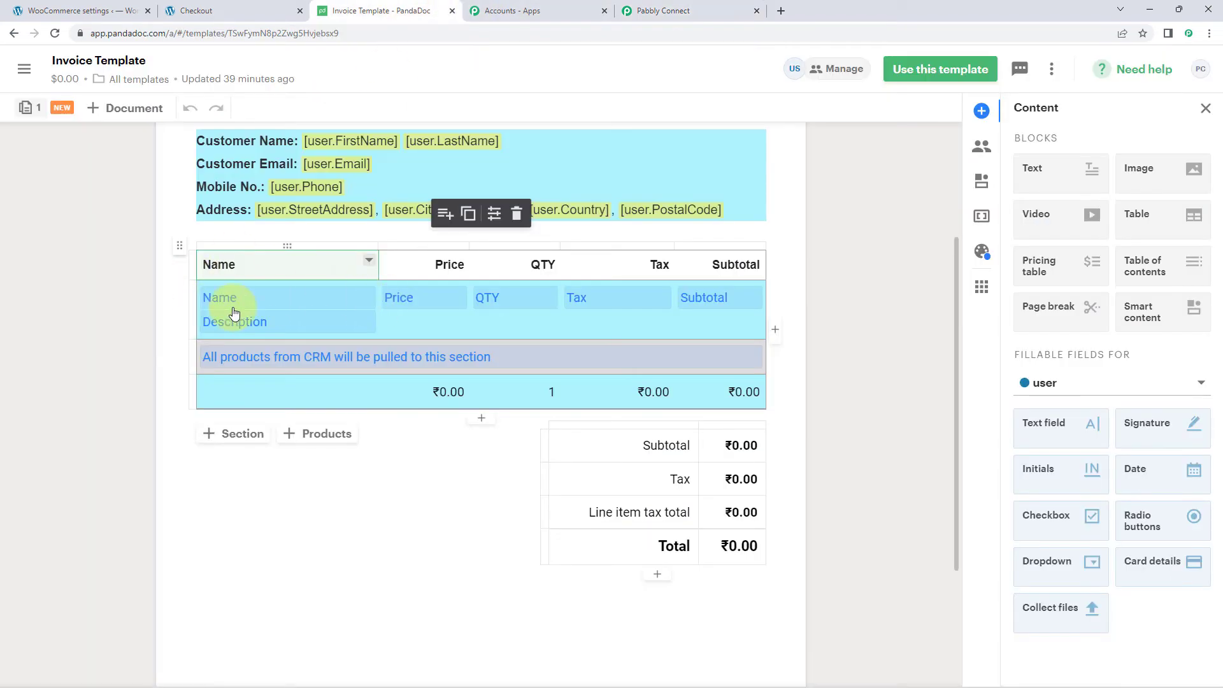
pyautogui.click(698, 9)
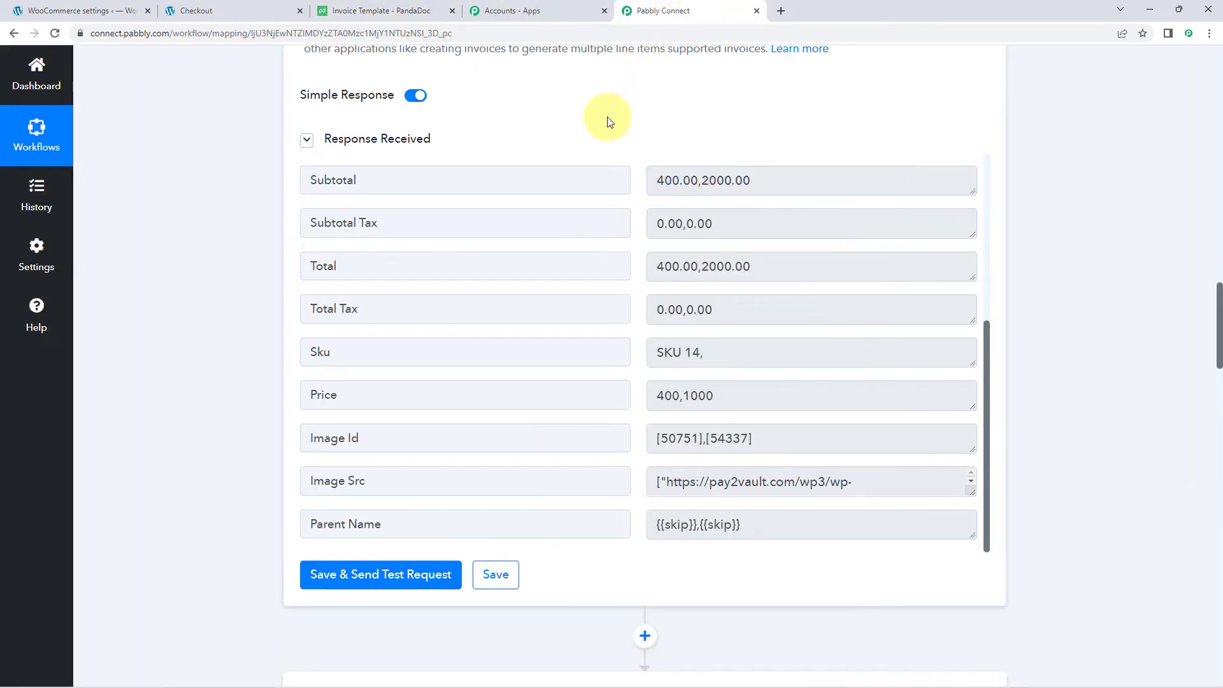
# - Extend the Is optional? value to false,false, one per product
pyautogui.scroll(-15, 513, 227)
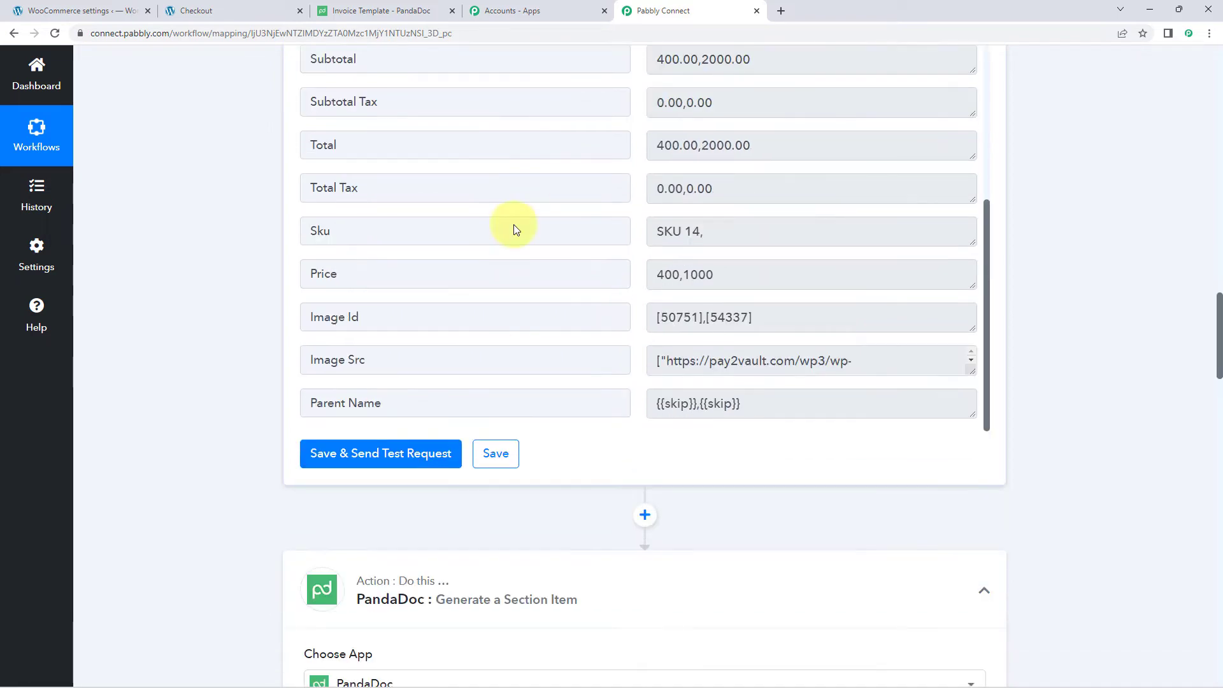
pyautogui.scroll(-4, 236, 357)
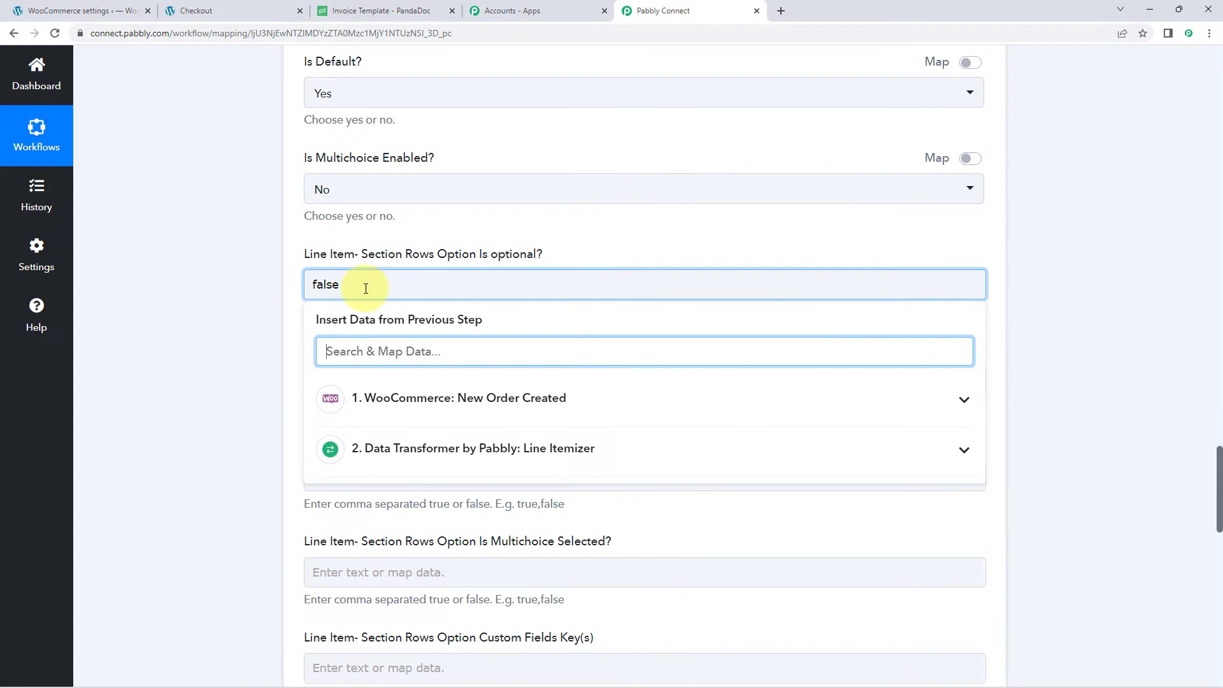
pyautogui.click(366, 289)
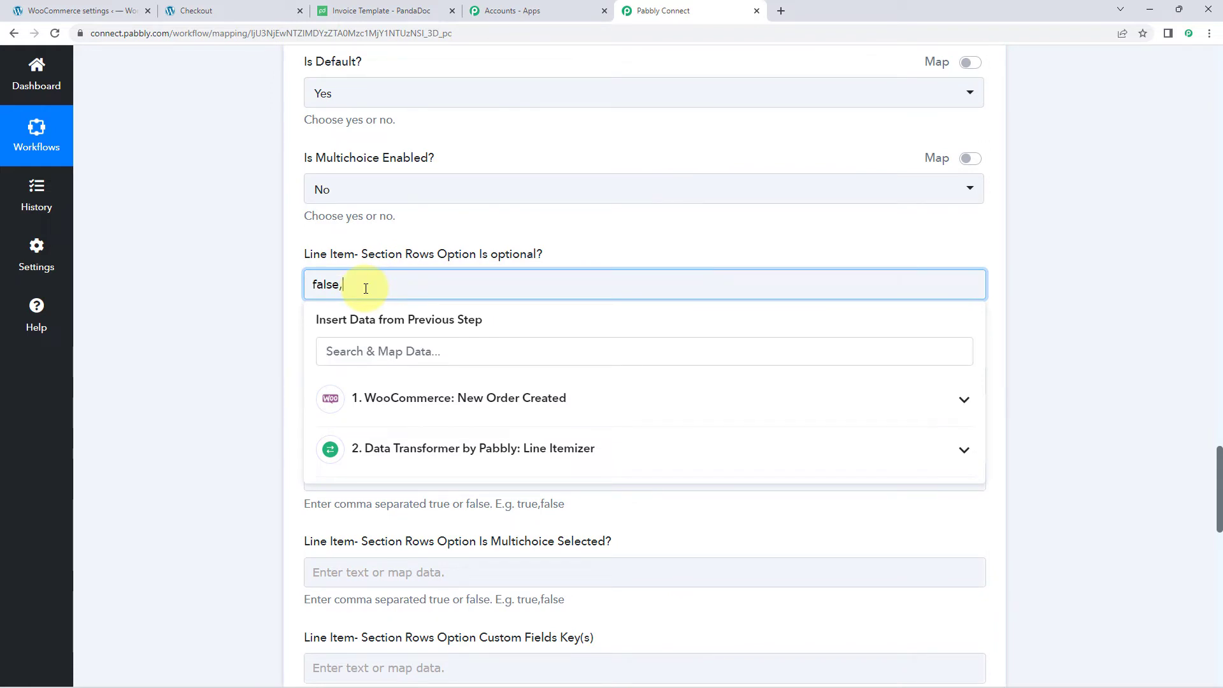
pyautogui.write(',false')
pyautogui.click(281, 292)
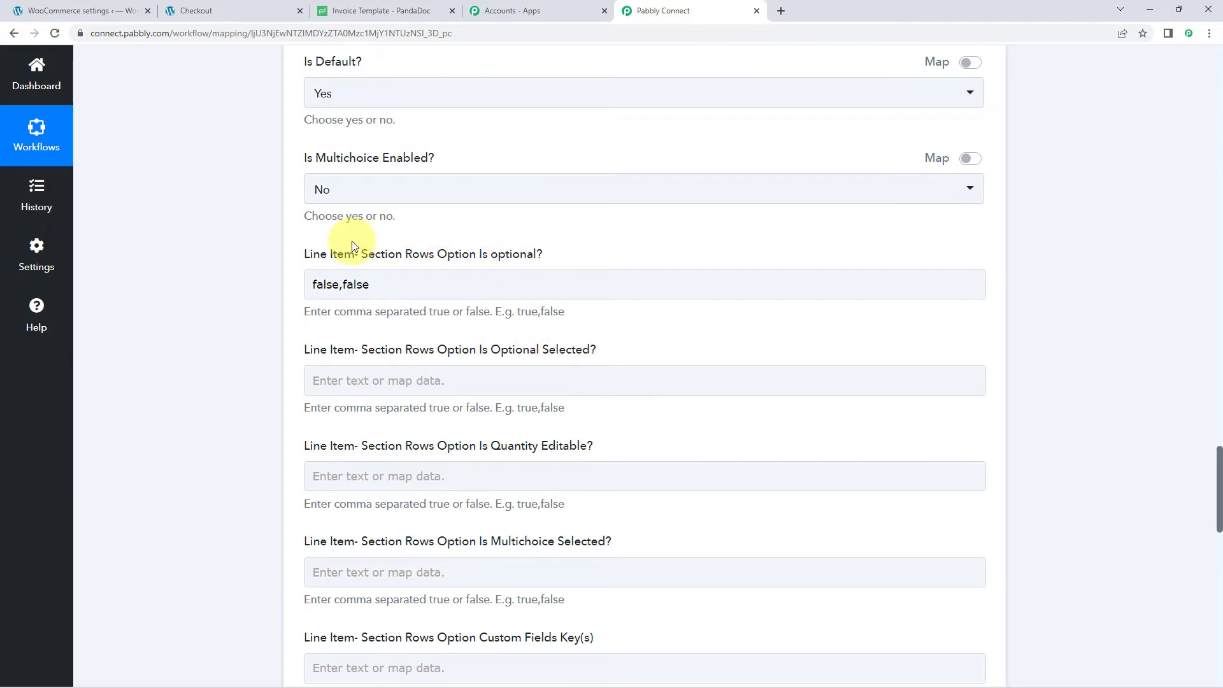
pyautogui.moveTo(352, 218); pyautogui.dragTo(549, 251)
pyautogui.click(533, 253)
pyautogui.click(530, 283)
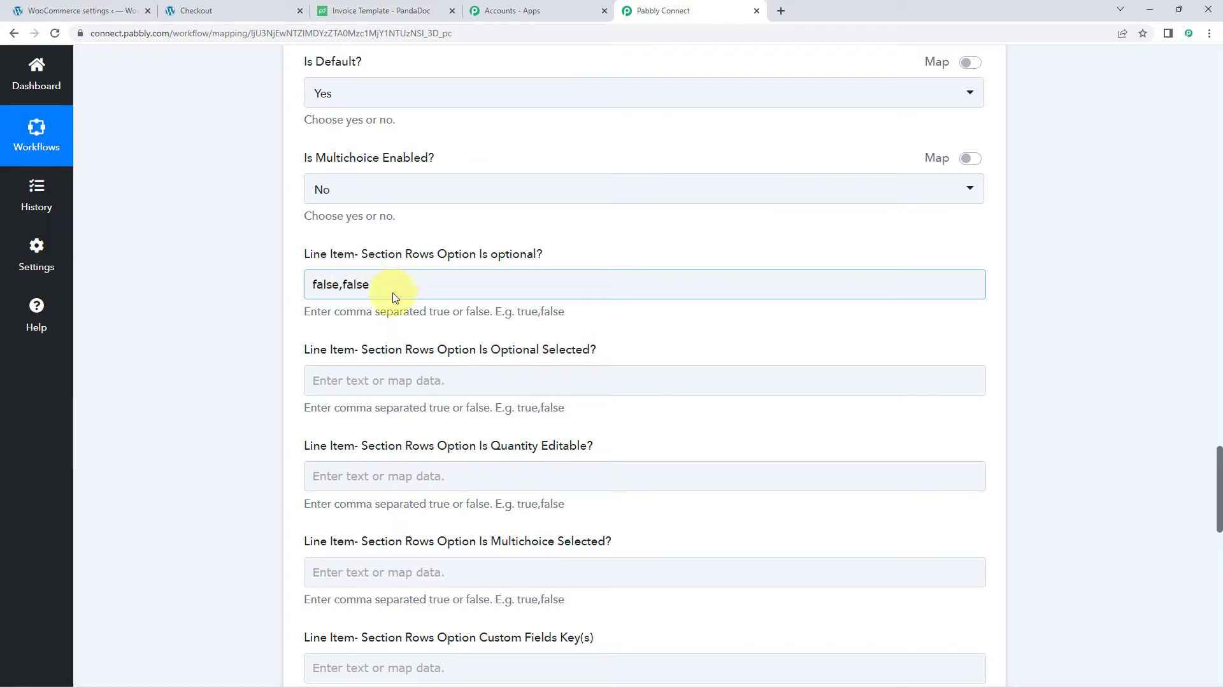
# - Set Is Optional Selected? to false,false
pyautogui.click(393, 380)
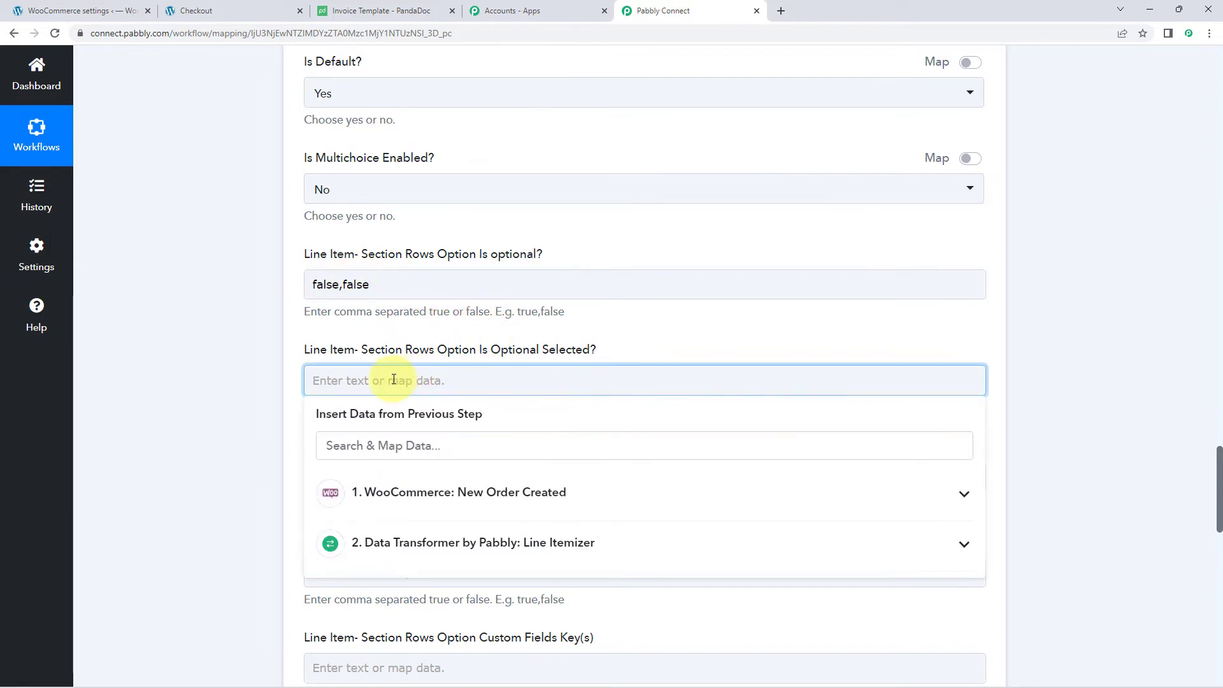
pyautogui.write('false')
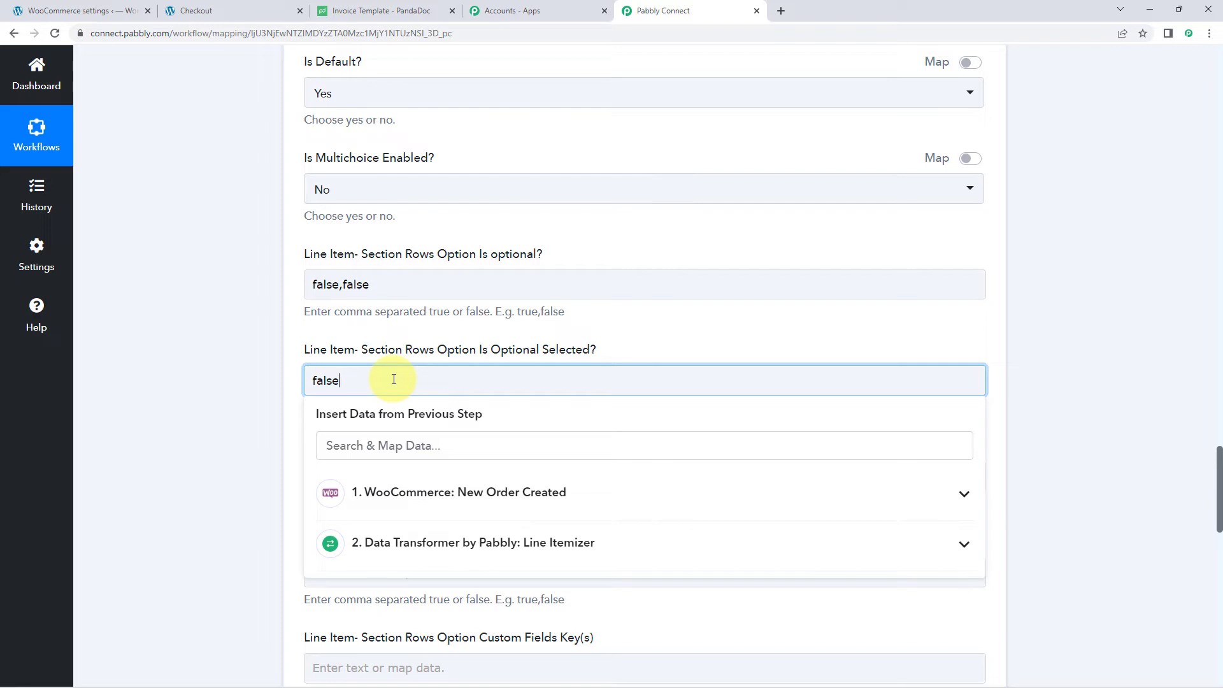
pyautogui.write(',fa')
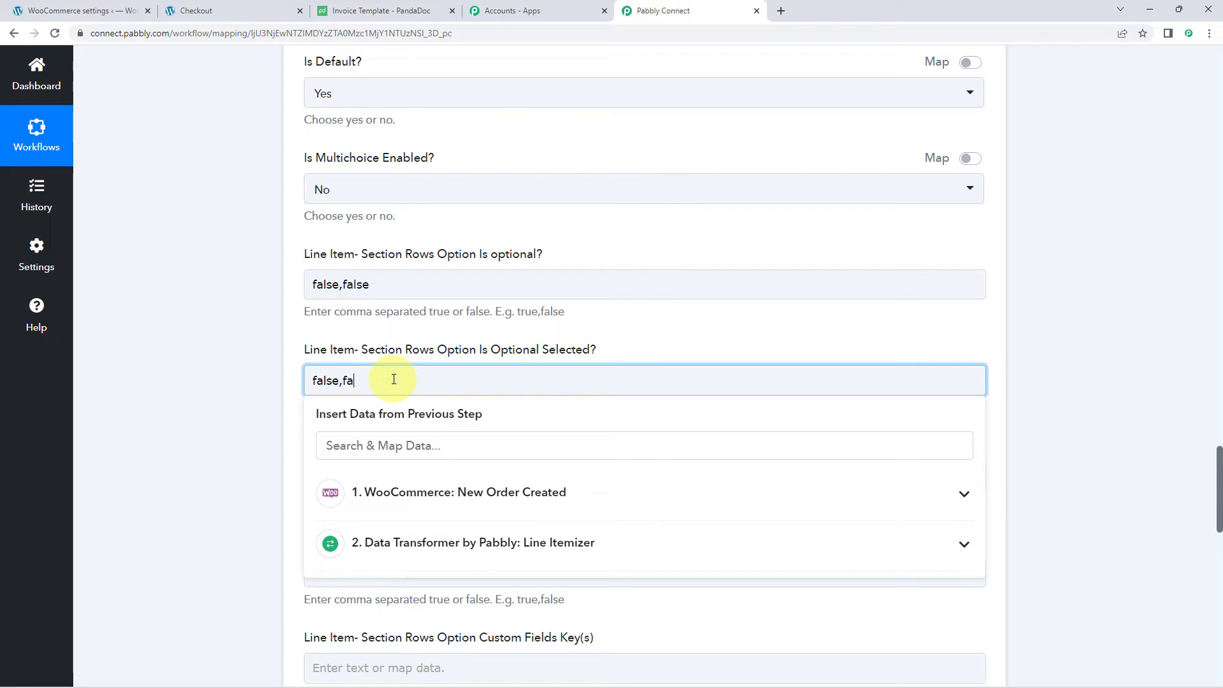
pyautogui.write('lse')
pyautogui.click(281, 373)
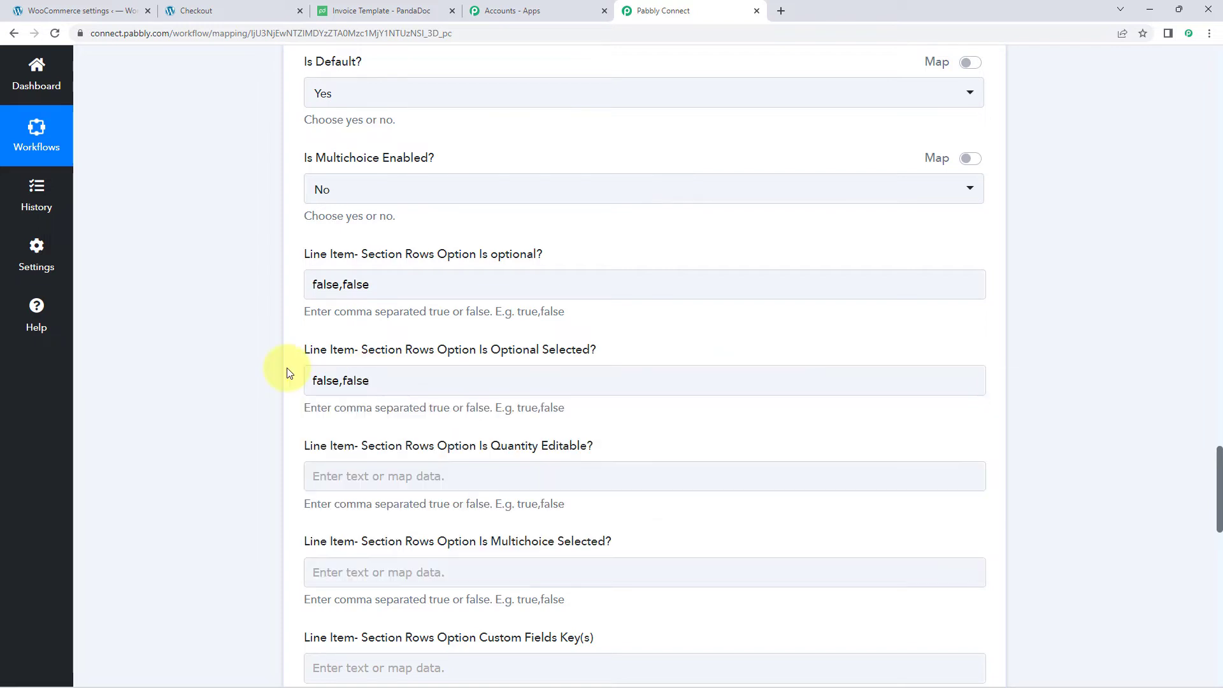
pyautogui.scroll(-2, 281, 366)
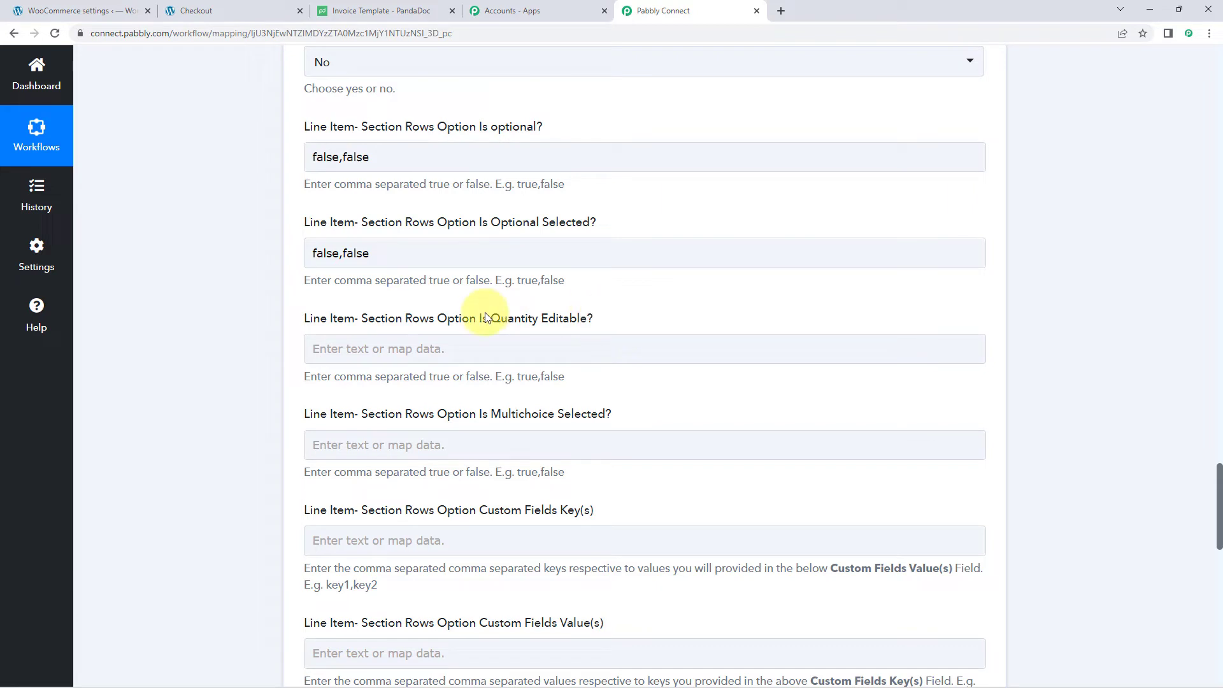
# - Enter 'tr' in the Quantity Editable? field
pyautogui.click(411, 349)
pyautogui.write('true,true')
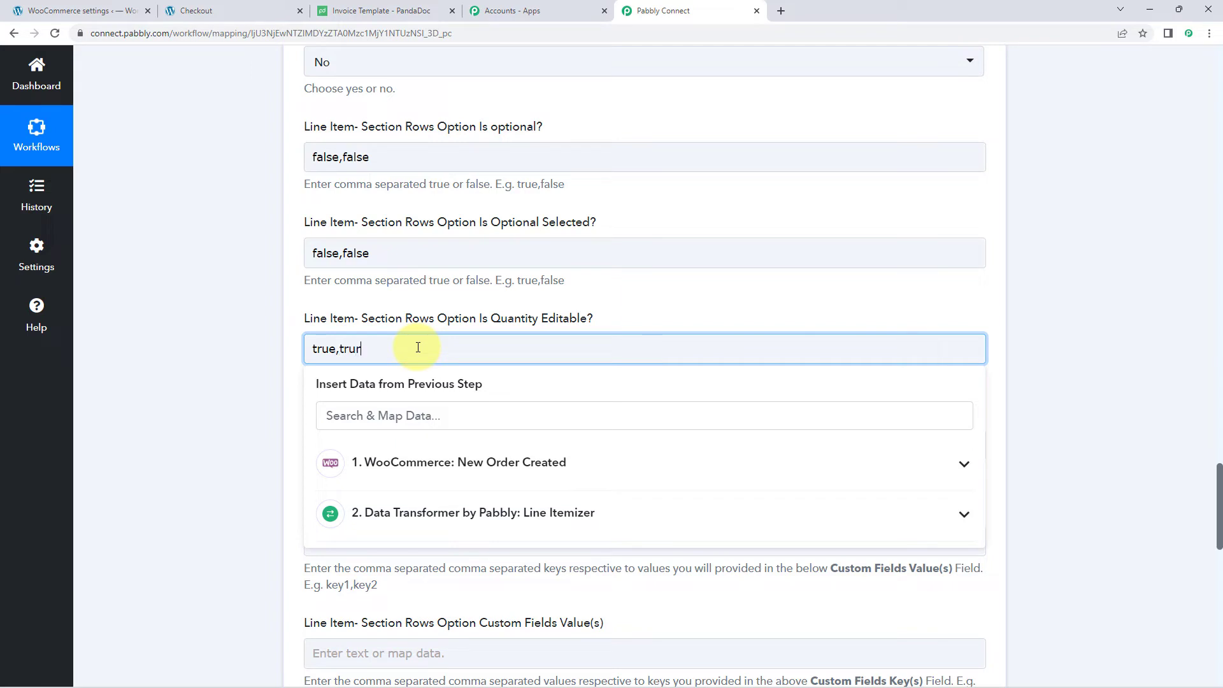
pyautogui.click(253, 345)
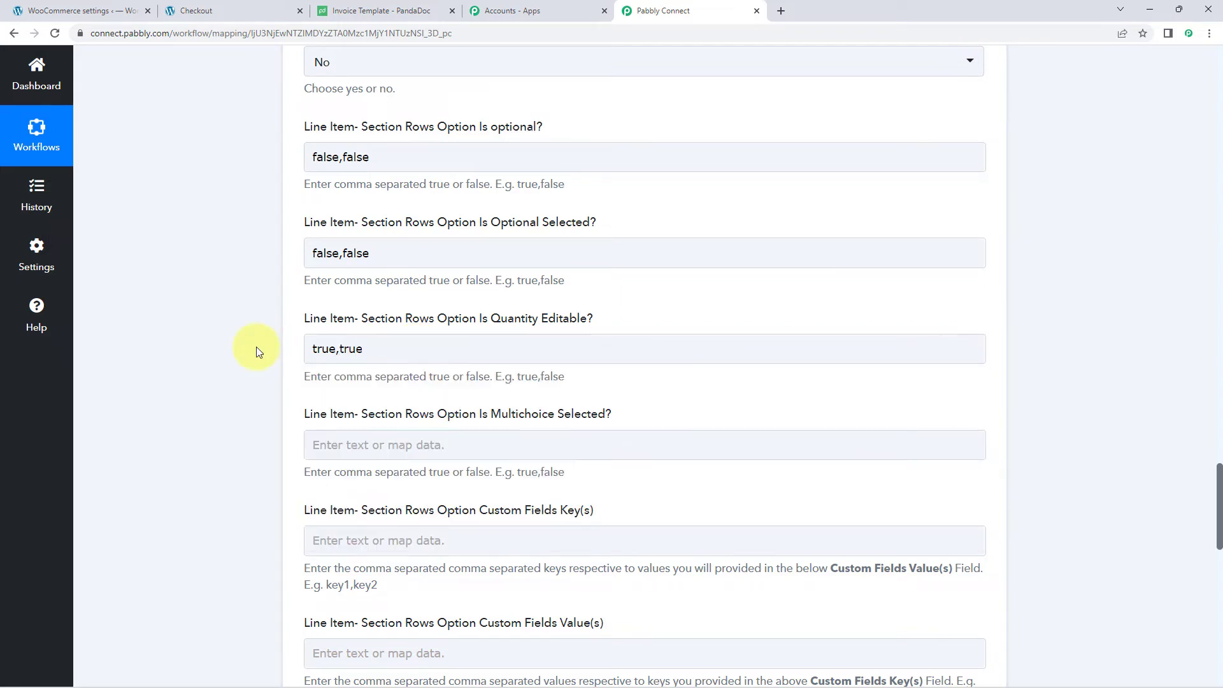
pyautogui.scroll(-1, 253, 346)
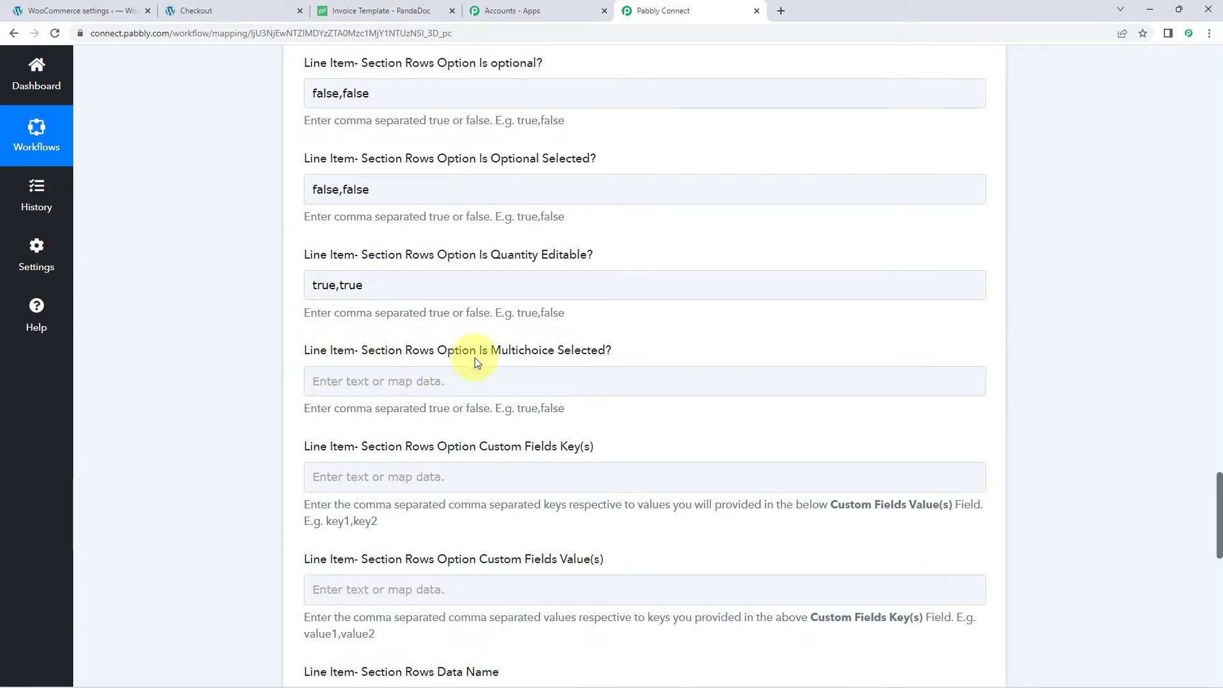
pyautogui.scroll(4, 637, 350)
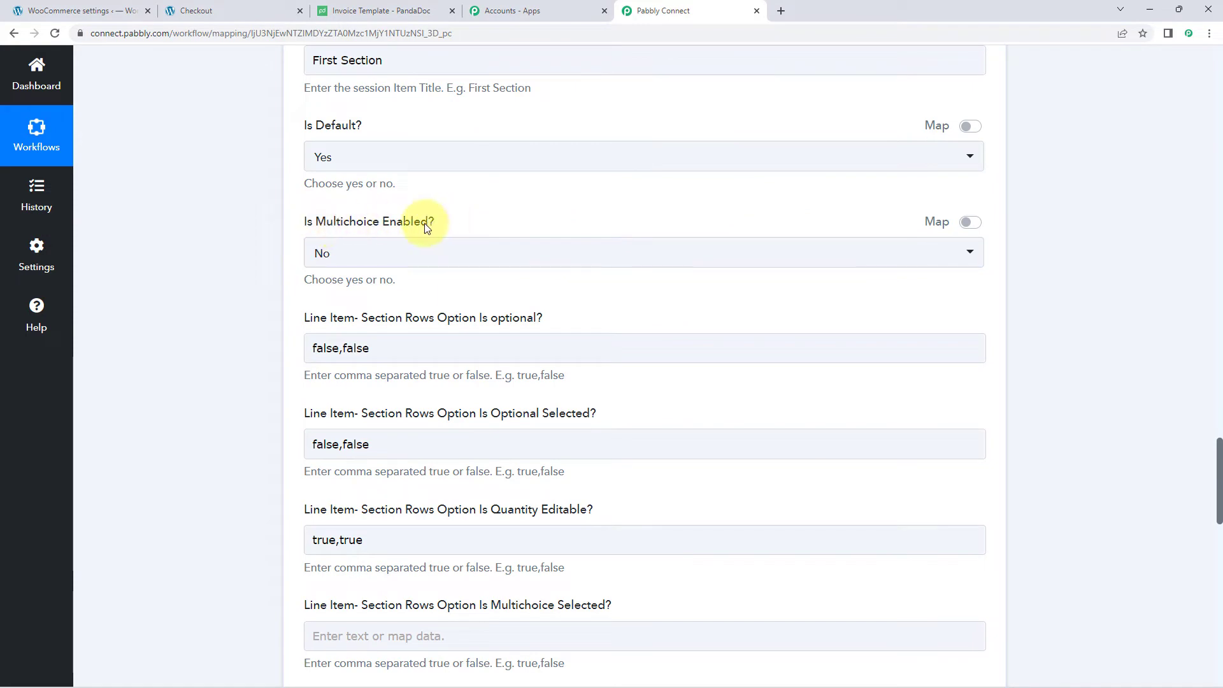
pyautogui.scroll(-5, 247, 259)
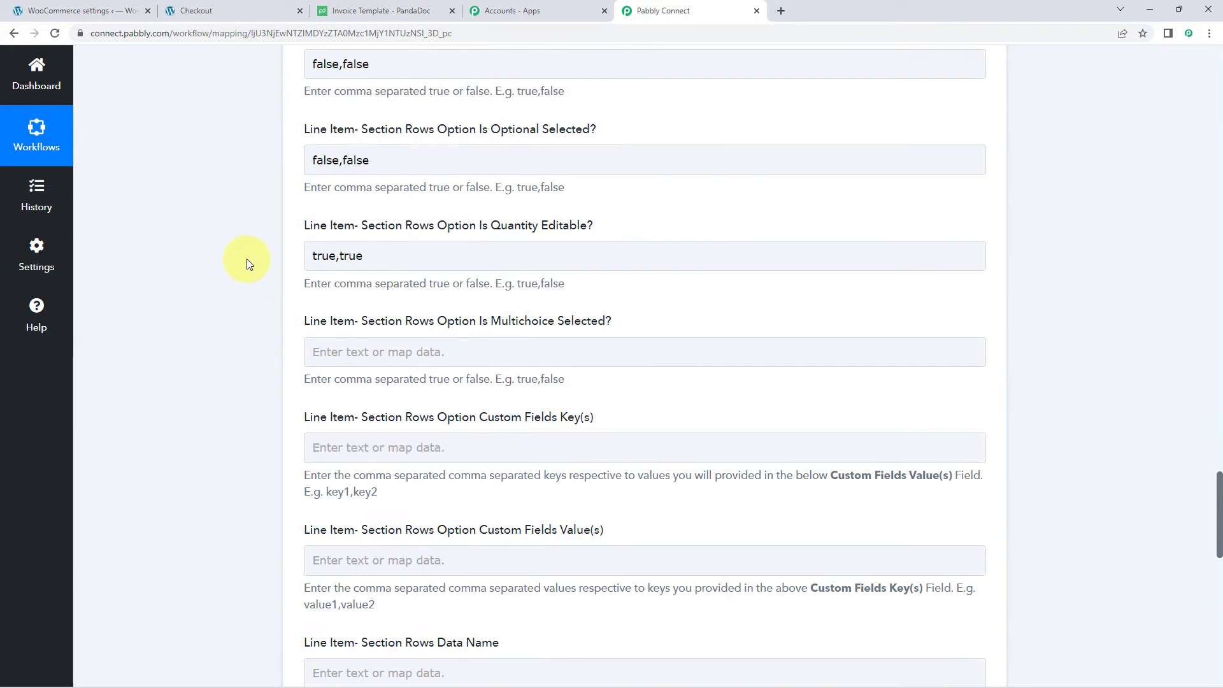
# - Set Section Rows Option Is Multichoice Selected? to false,false and review the Is optional values
pyautogui.click(315, 315)
pyautogui.write('fals')
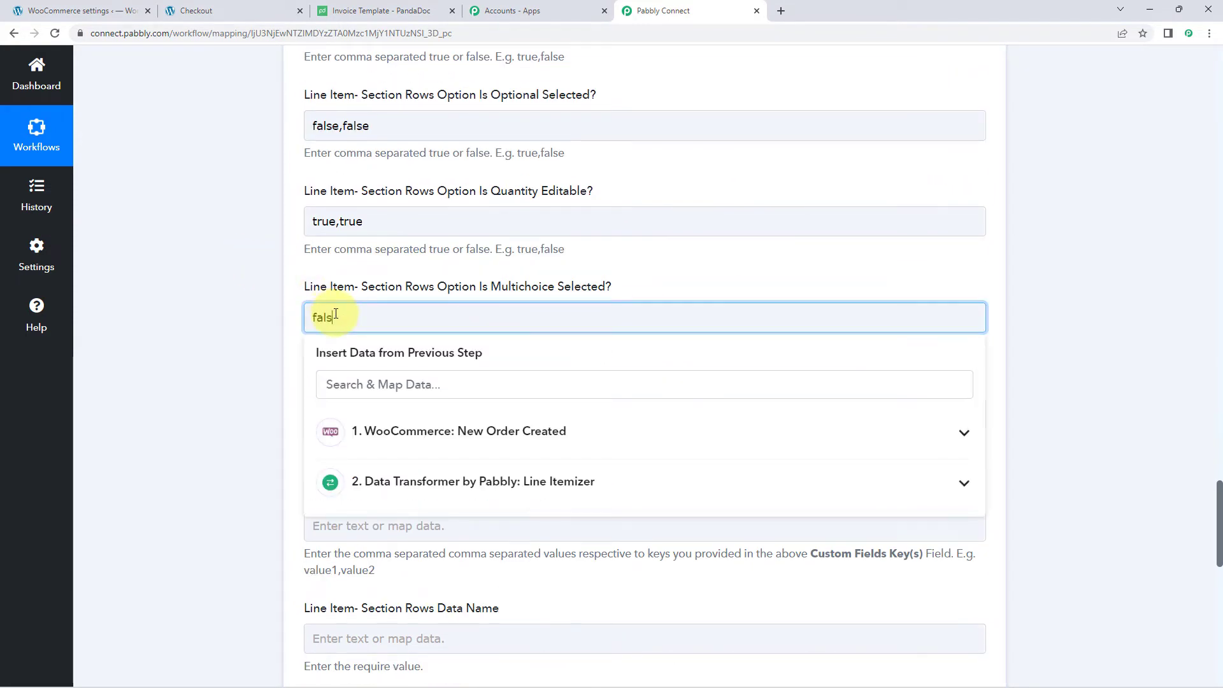
pyautogui.write('e,false')
pyautogui.click(246, 306)
pyautogui.scroll(5, 248, 305)
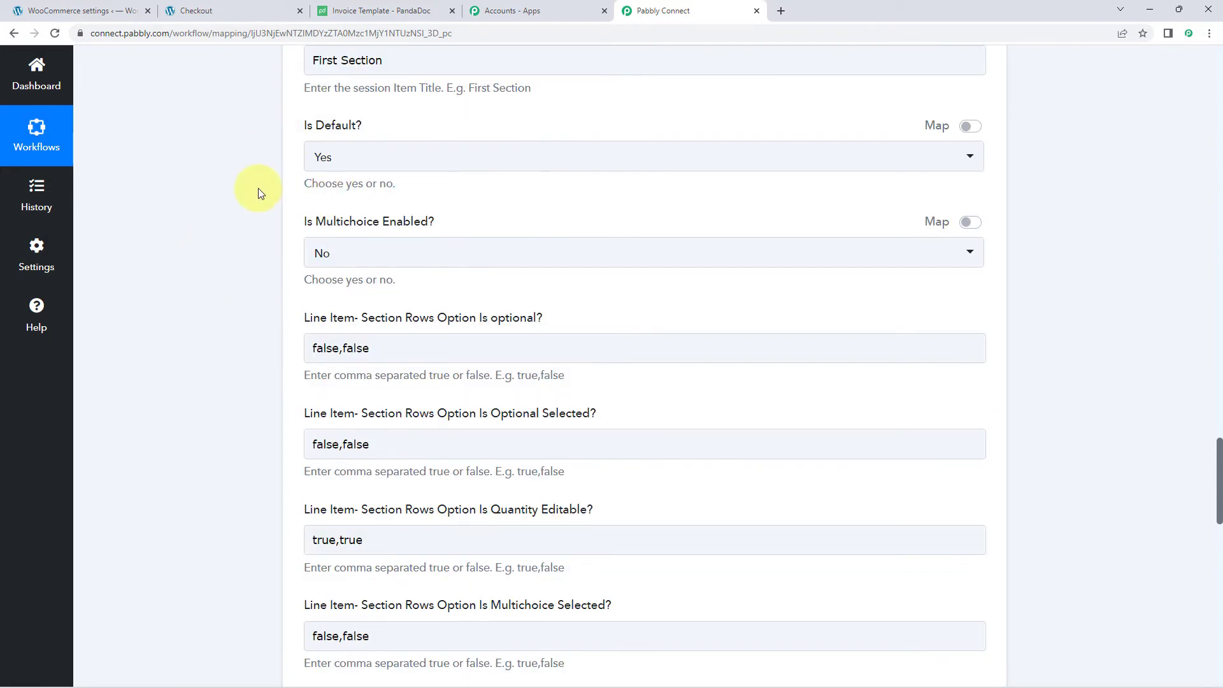
pyautogui.scroll(-2, 238, 299)
pyautogui.click(367, 223)
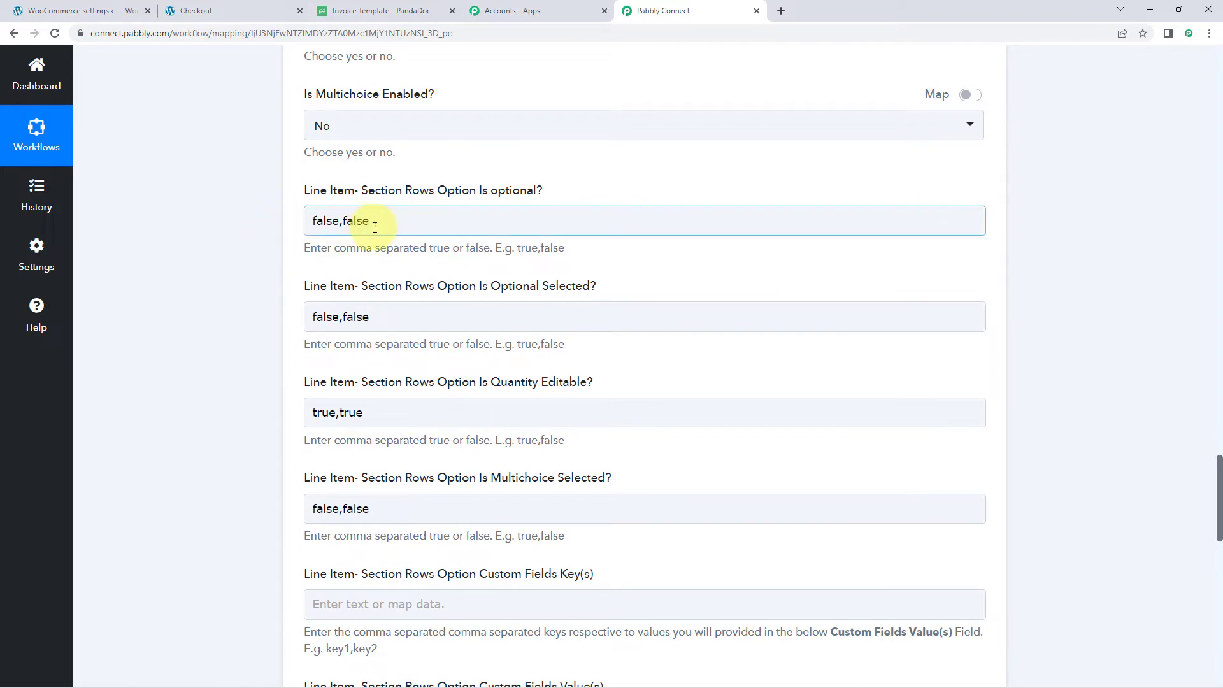
pyautogui.scroll(-1, 448, 249)
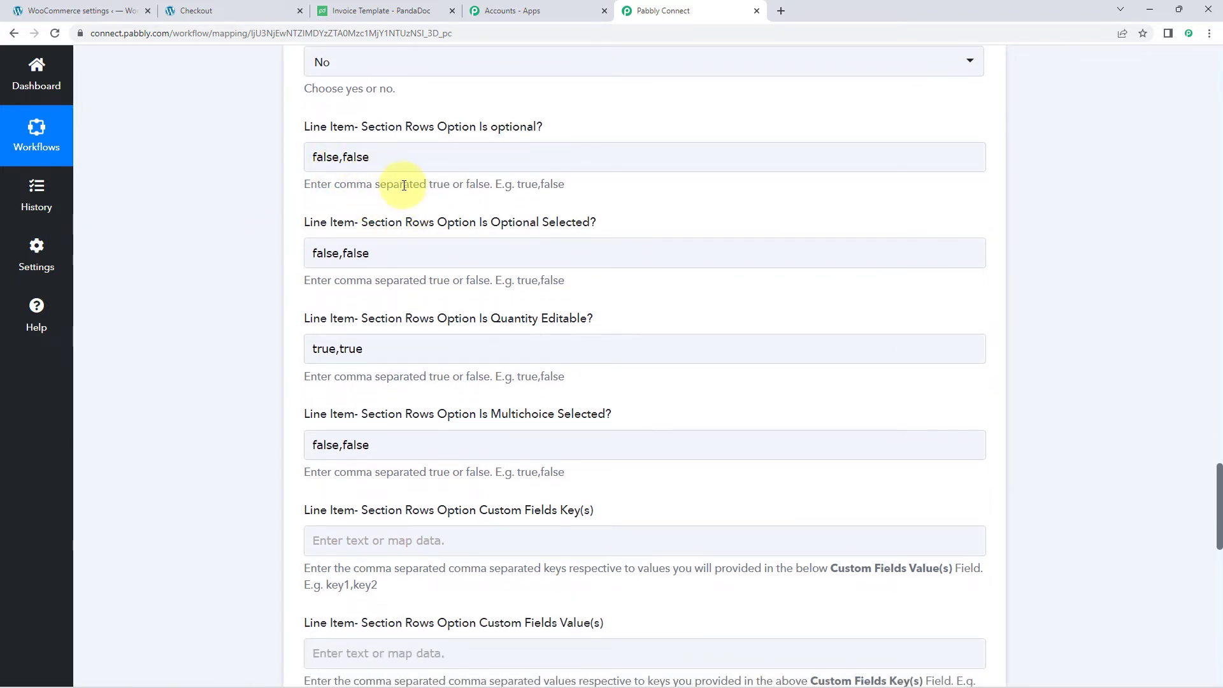
pyautogui.scroll(-2, 236, 320)
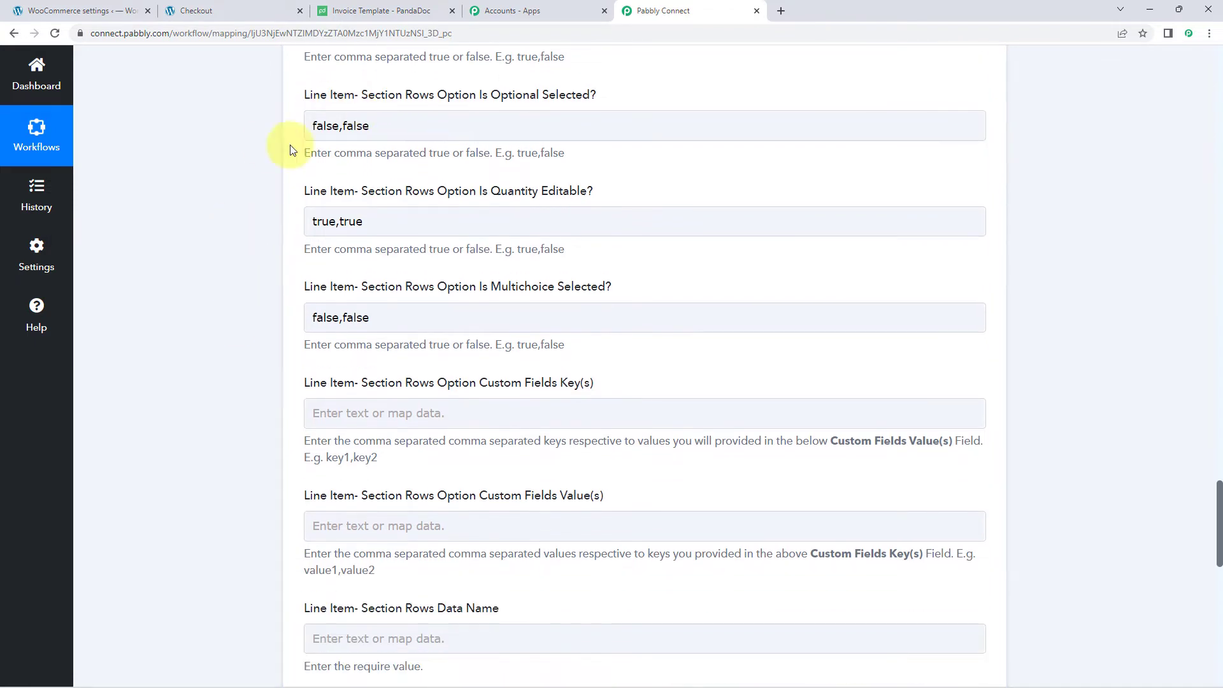
pyautogui.scroll(-3, 302, 233)
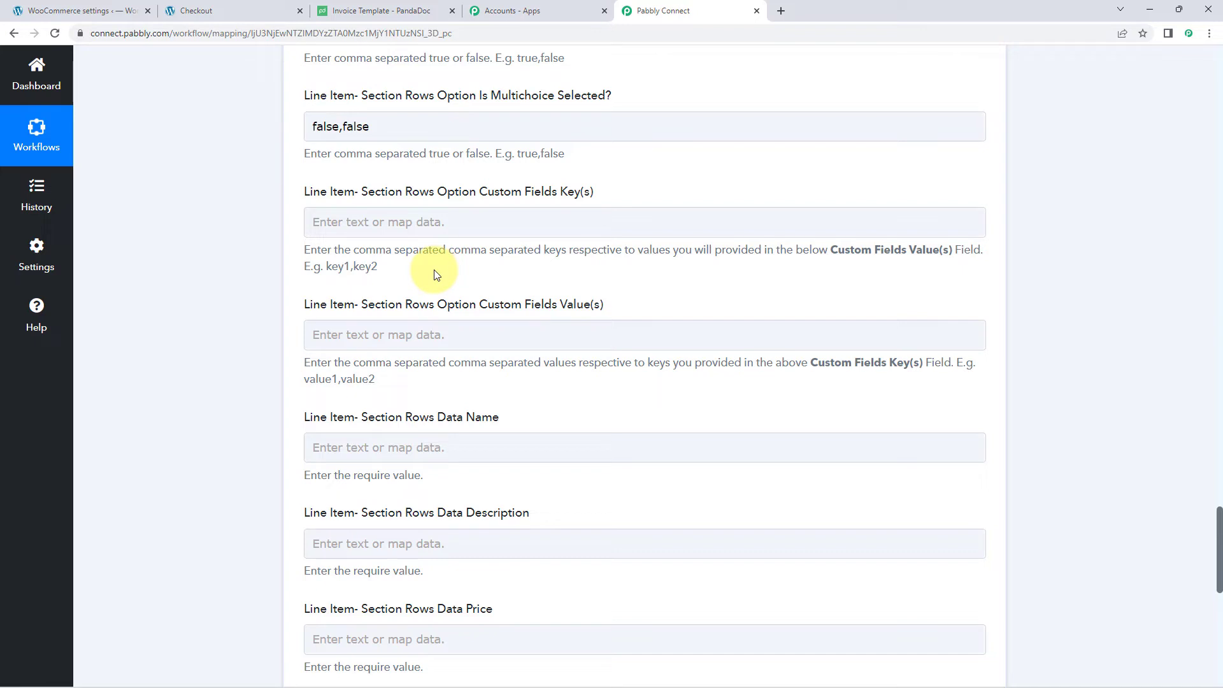
# - Enter Name,Email as the Custom Fields Key(s), removing the stray colons
pyautogui.click(386, 229)
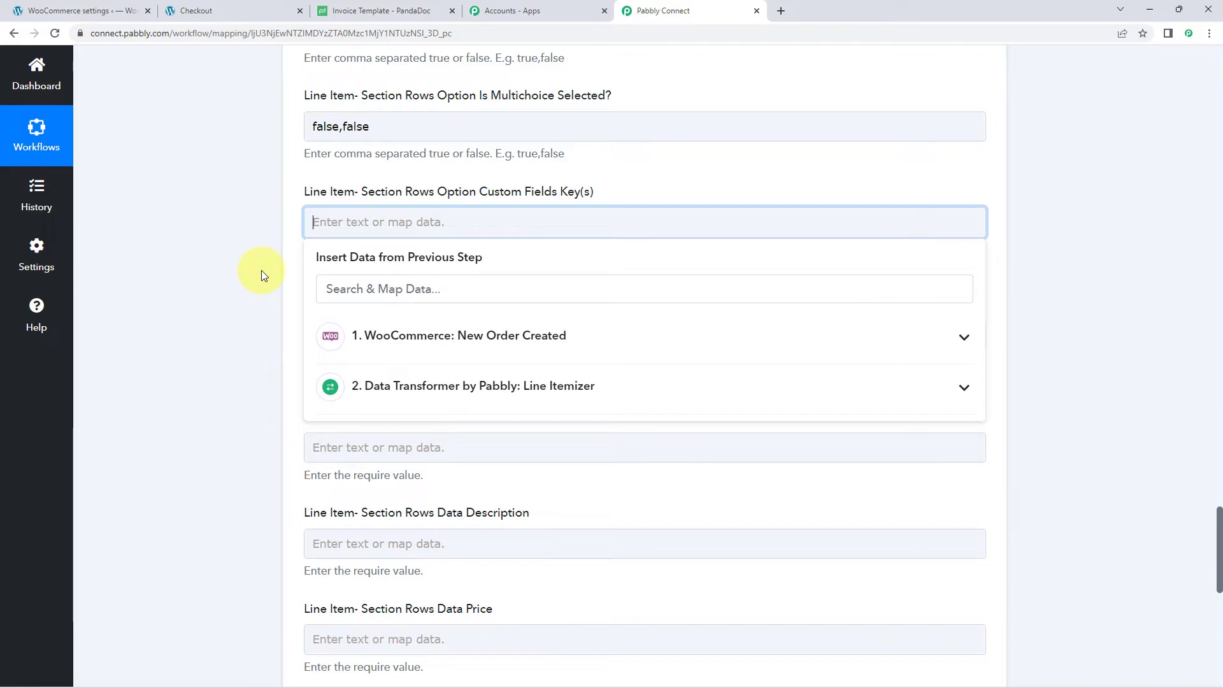
pyautogui.write('Name')
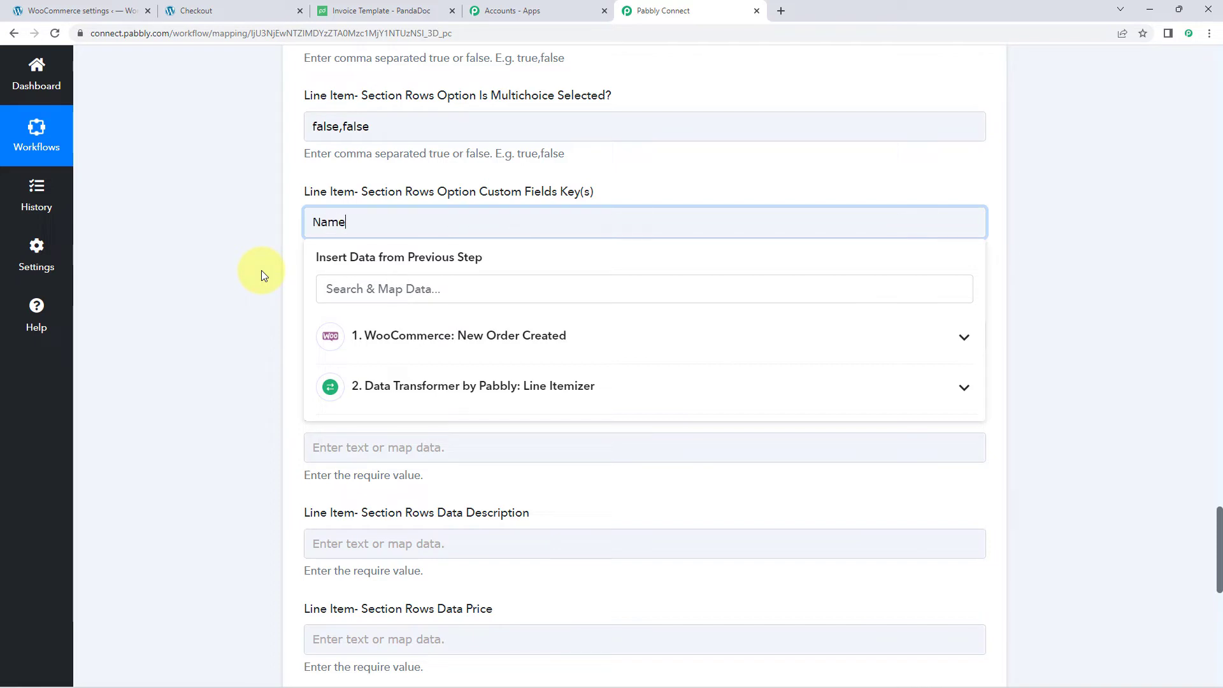
pyautogui.write(':,Email:')
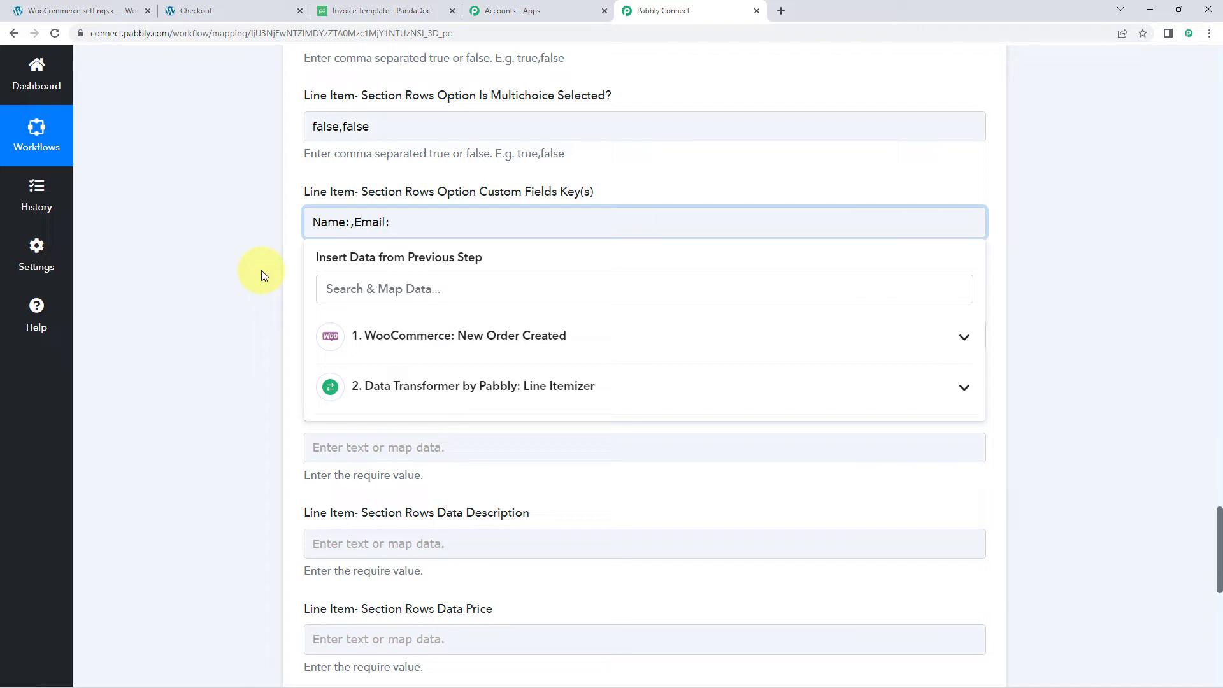
pyautogui.press('BackSpace')
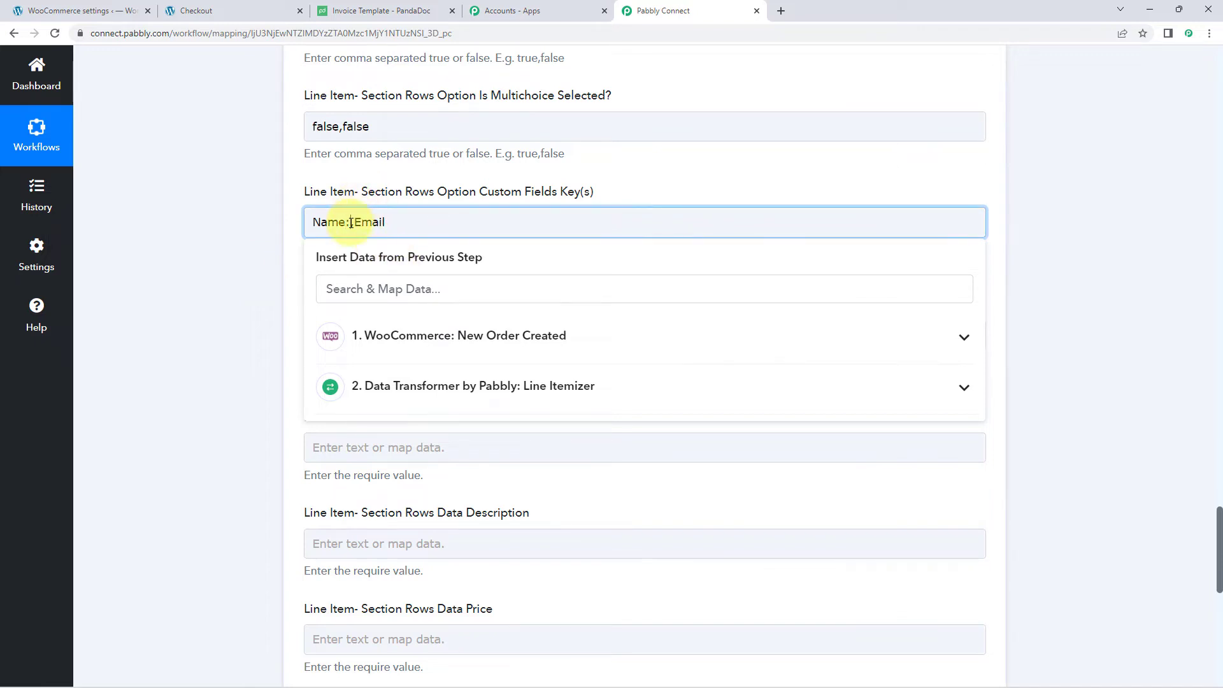
pyautogui.click(350, 222)
pyautogui.press('BackSpace')
pyautogui.click(232, 246)
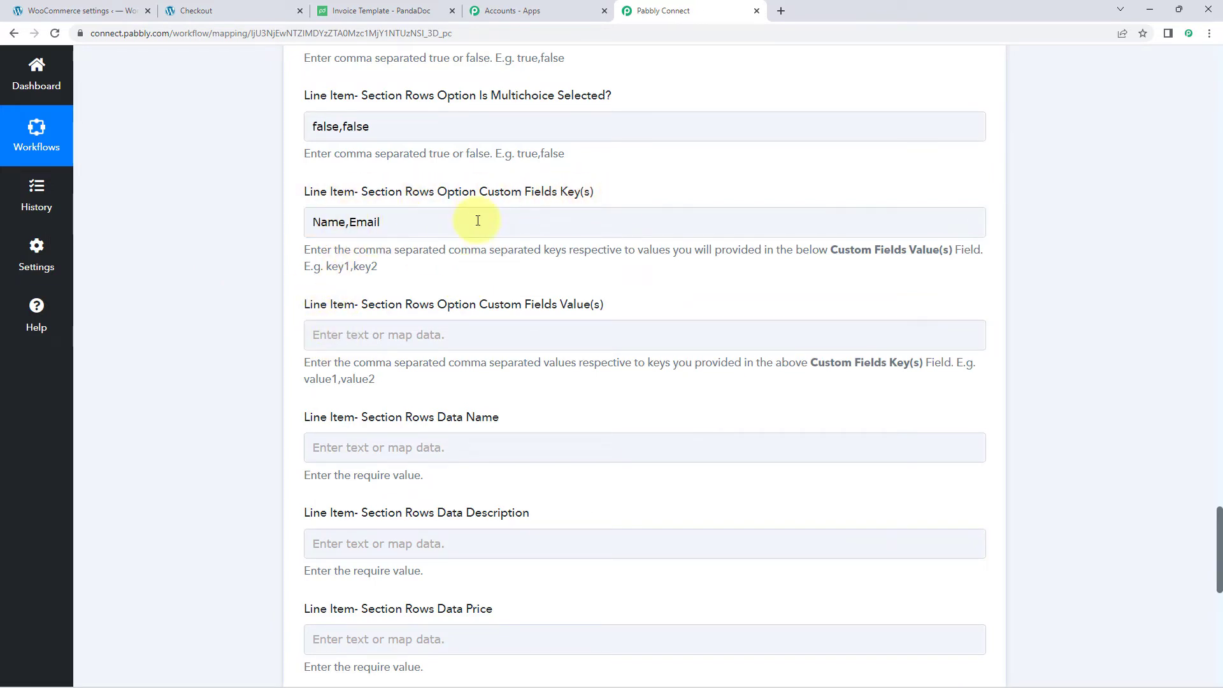
# - Highlight the Name,Email keys and the Custom Fields Key(s) label for emphasis
pyautogui.moveTo(476, 220); pyautogui.dragTo(240, 235)
pyautogui.click(241, 235)
pyautogui.click(412, 225)
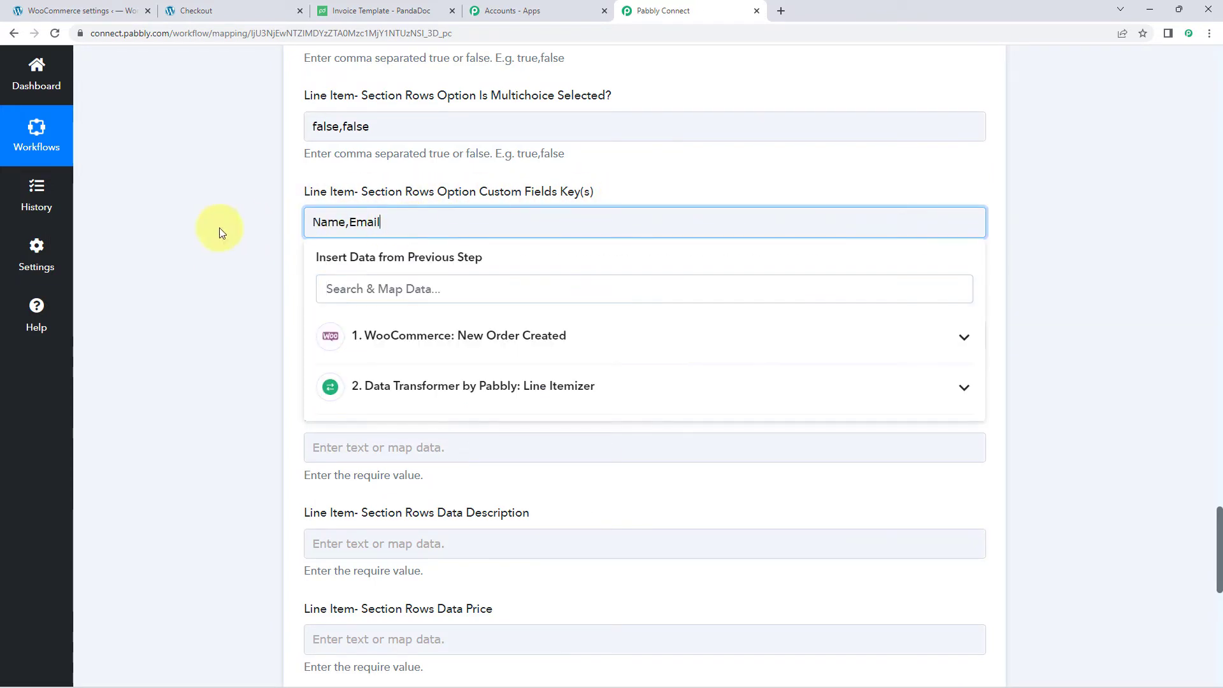
pyautogui.click(219, 228)
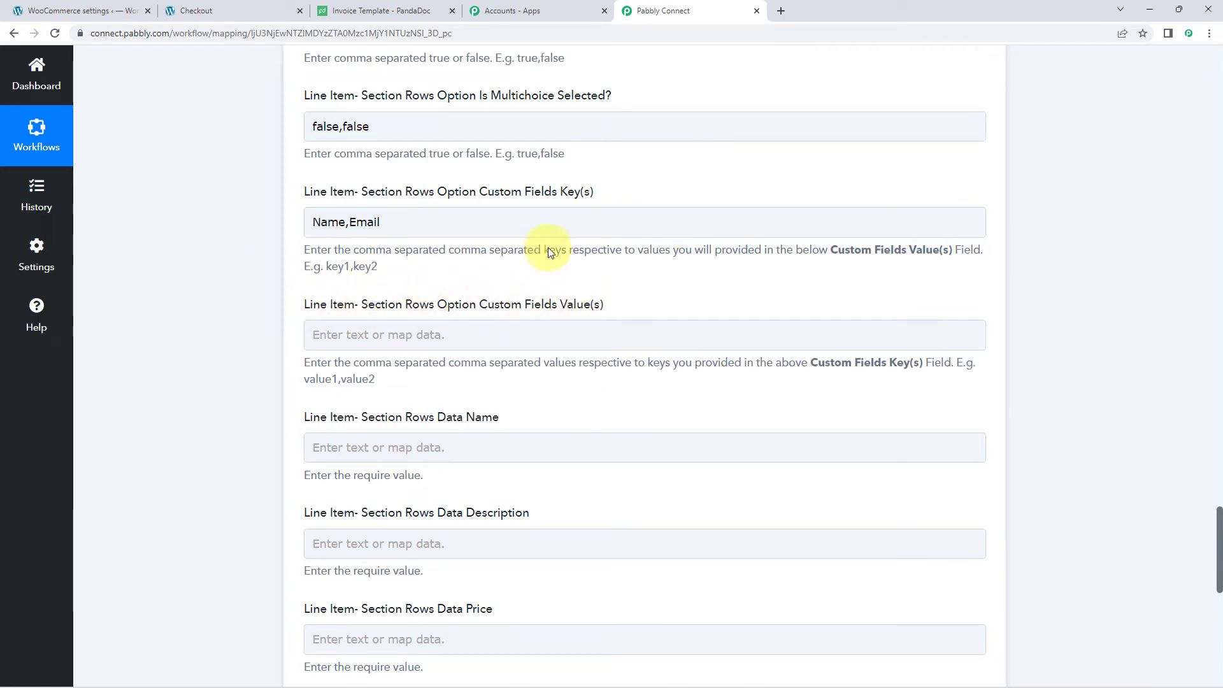
pyautogui.moveTo(368, 192); pyautogui.dragTo(454, 195)
pyautogui.moveTo(525, 192); pyautogui.dragTo(551, 192)
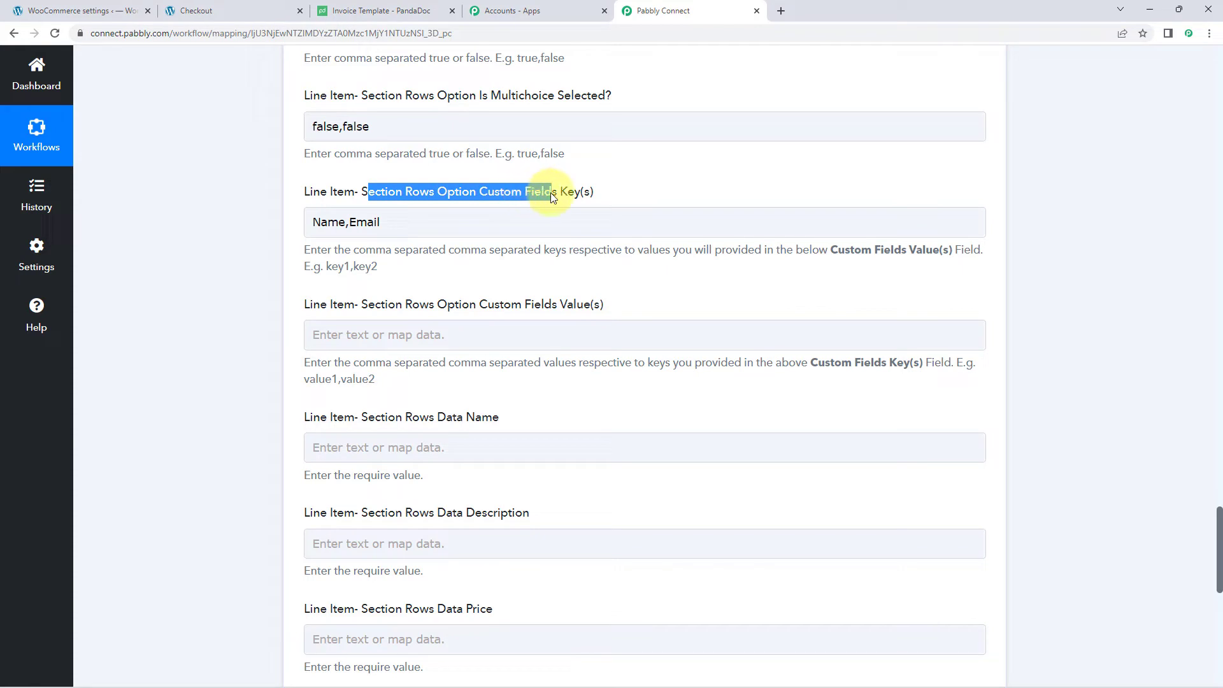
pyautogui.click(426, 228)
pyautogui.click(213, 225)
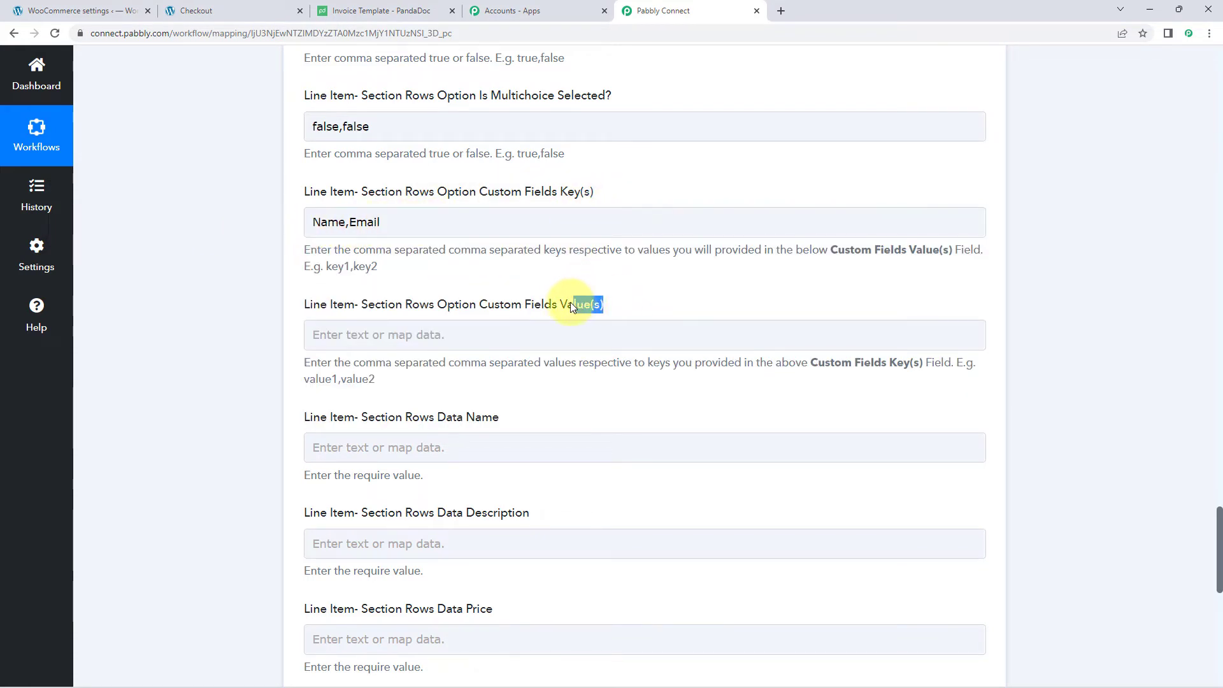
pyautogui.click(277, 291)
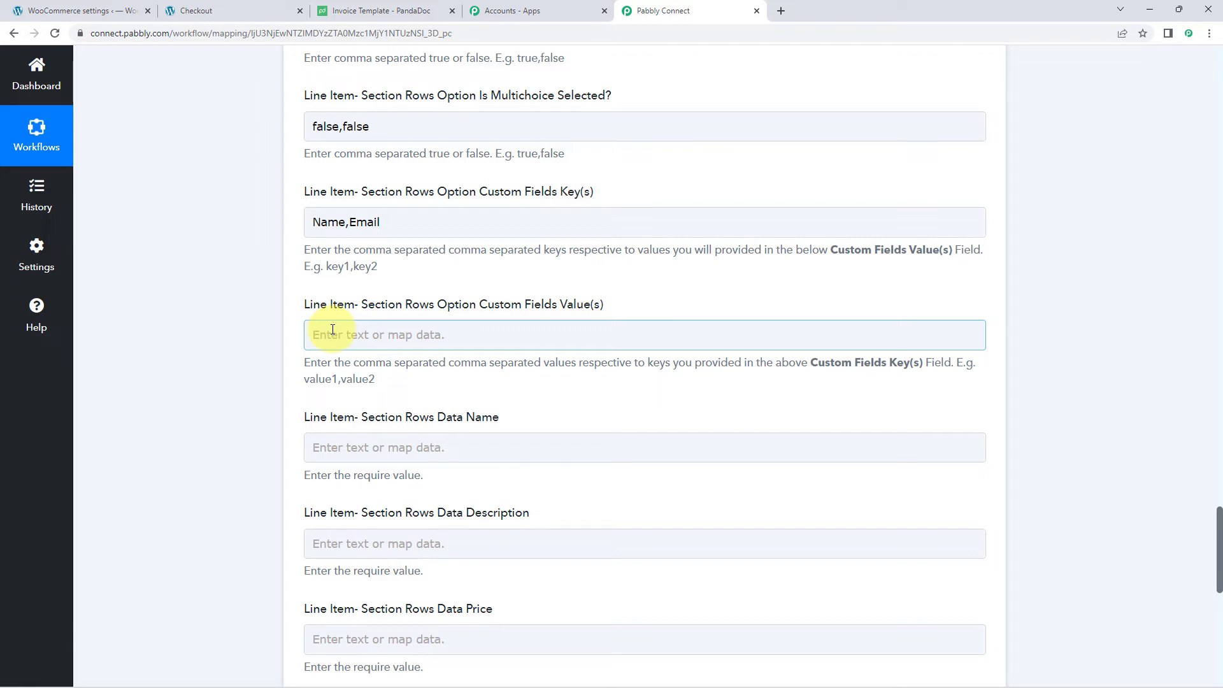
# - Map WooCommerce Billing First Name and Billing Last Name into Custom Fields Value(s)
pyautogui.click(332, 329)
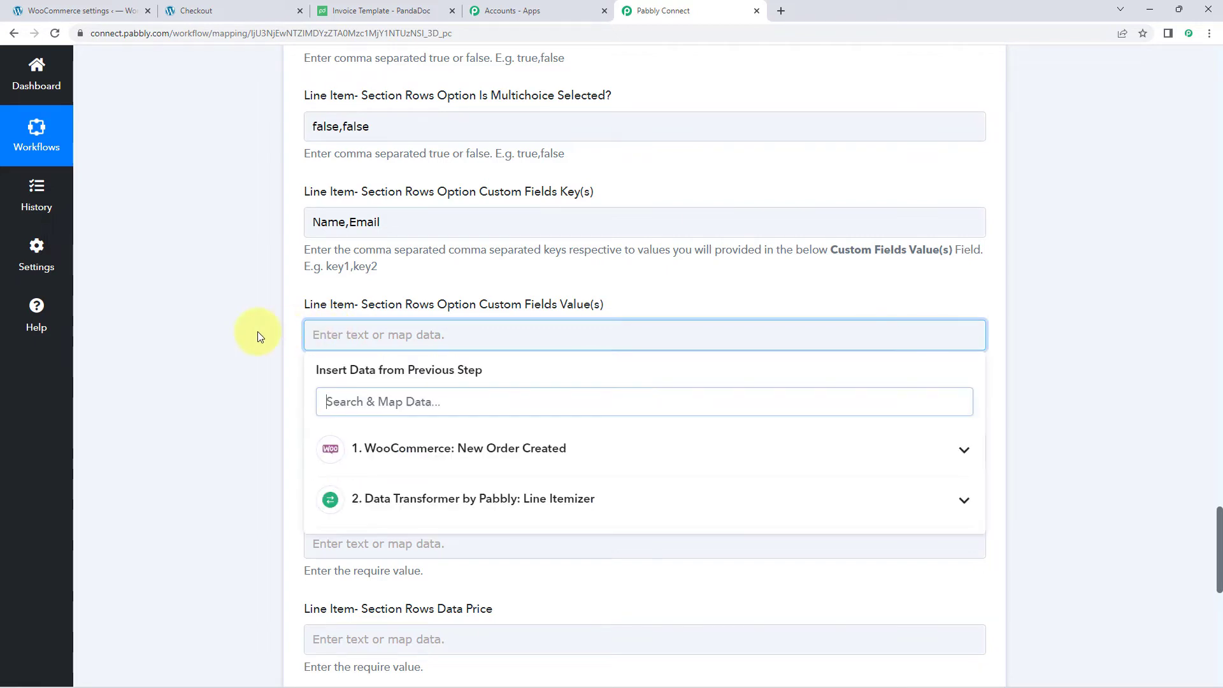
pyautogui.scroll(-2, 254, 333)
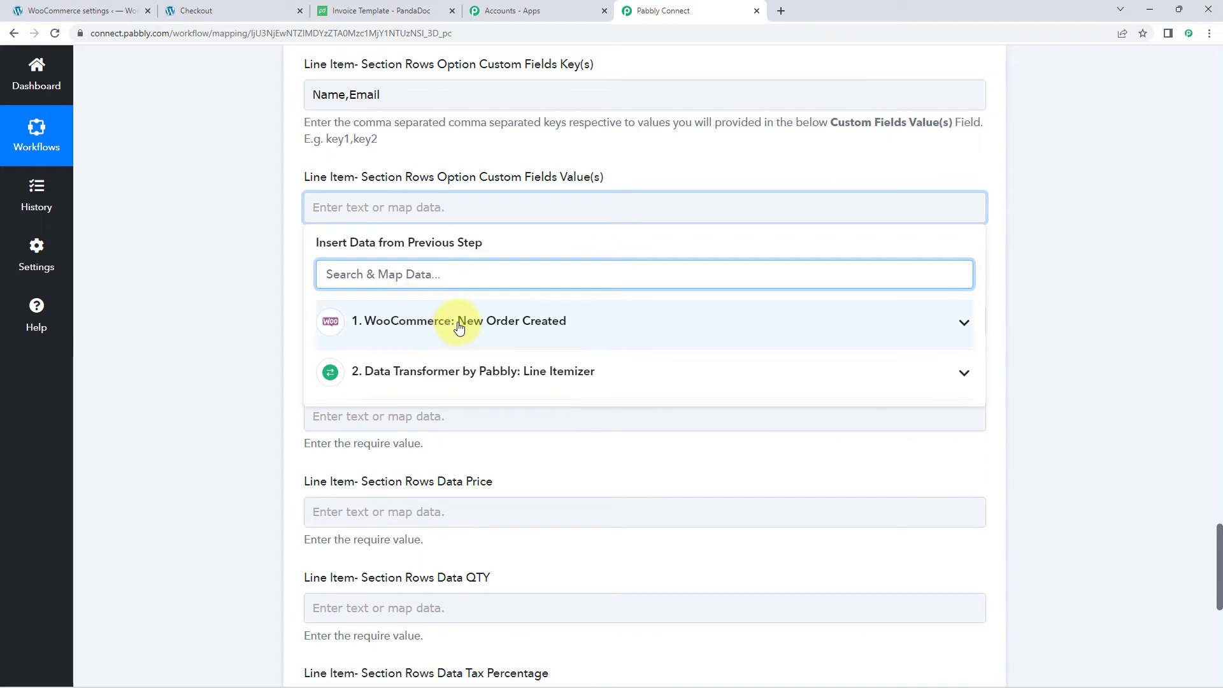
pyautogui.click(459, 326)
pyautogui.scroll(-9, 501, 449)
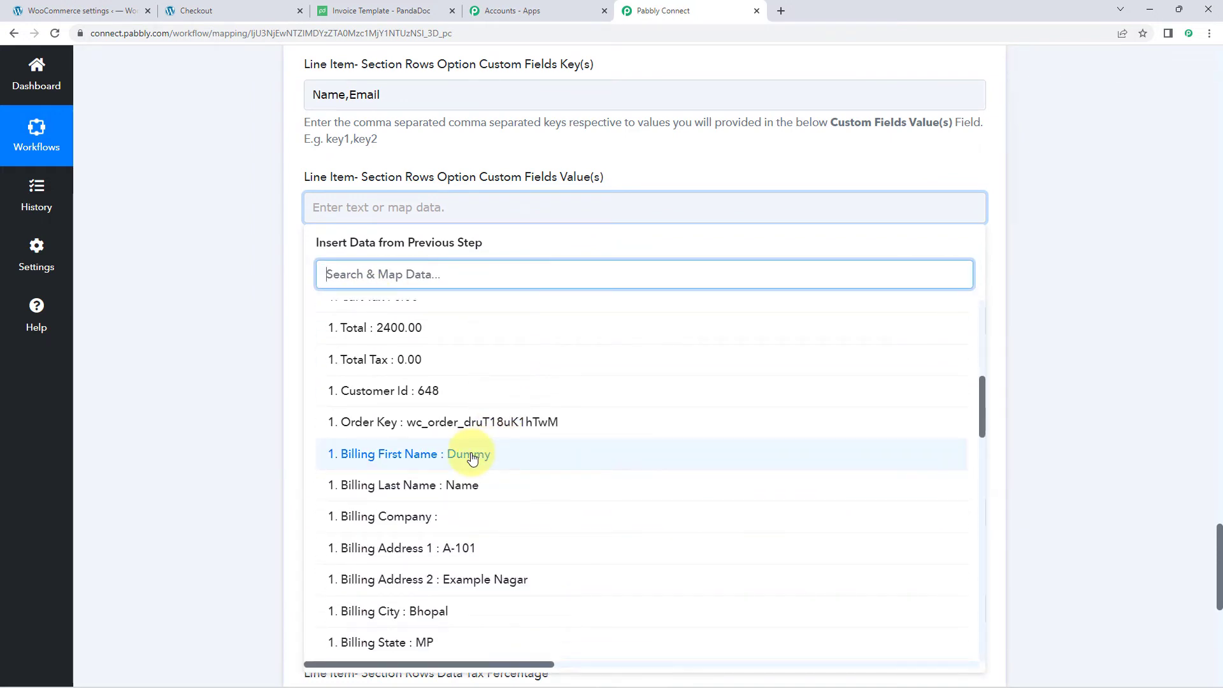
pyautogui.click(417, 460)
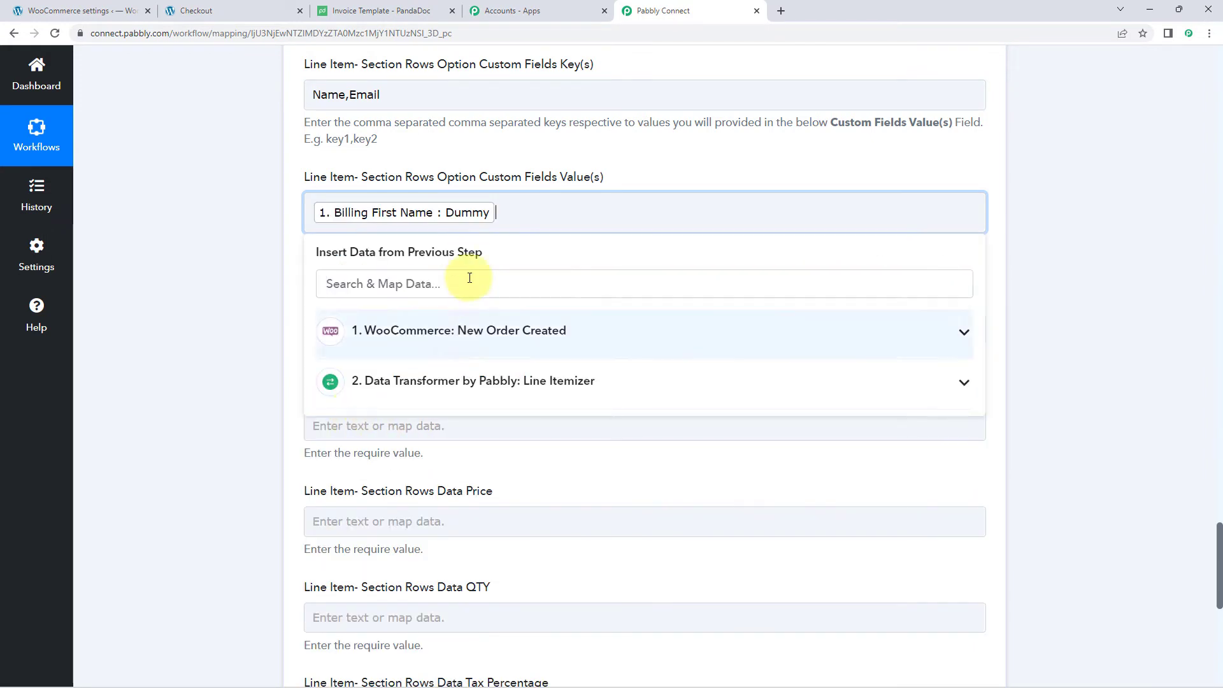
pyautogui.click(415, 342)
pyautogui.scroll(-10, 415, 454)
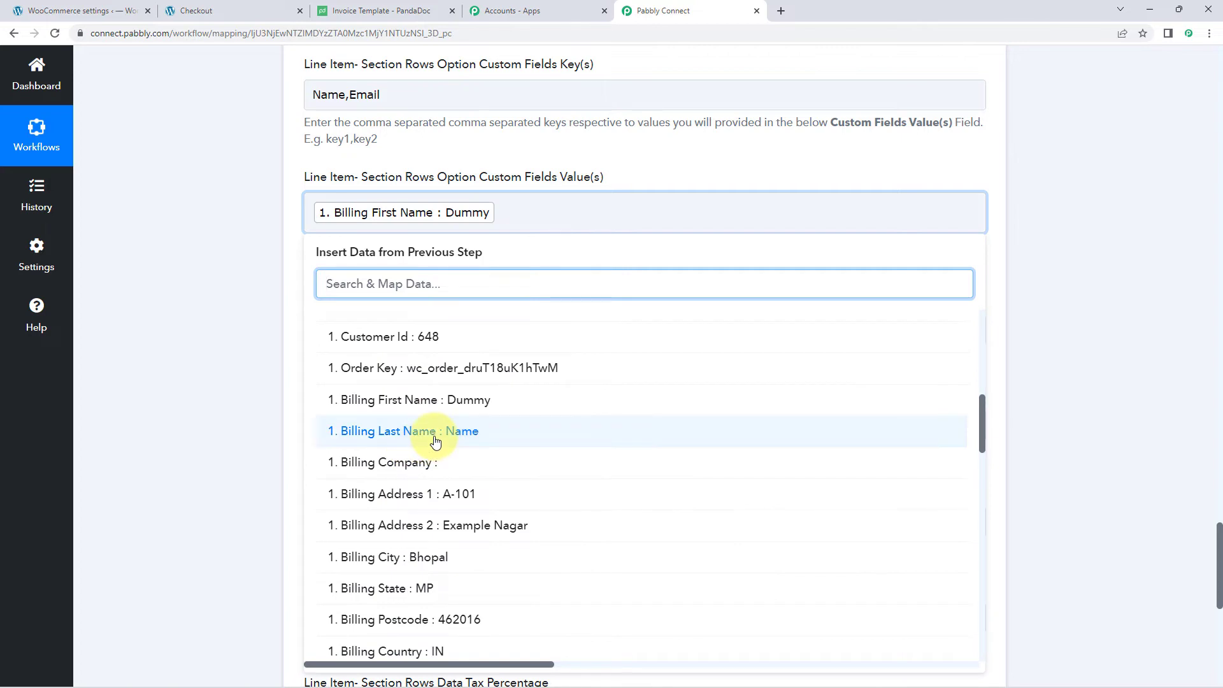
pyautogui.click(413, 438)
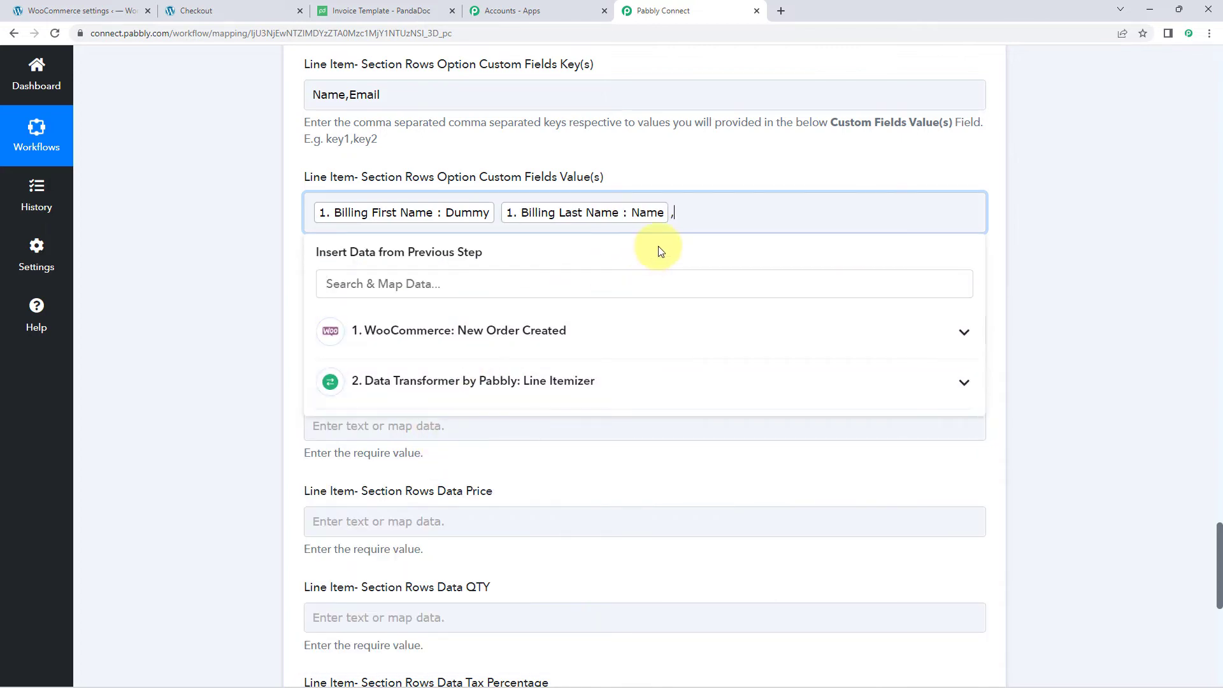
# - Add WooCommerce Billing Email as the next custom field value
pyautogui.click(482, 337)
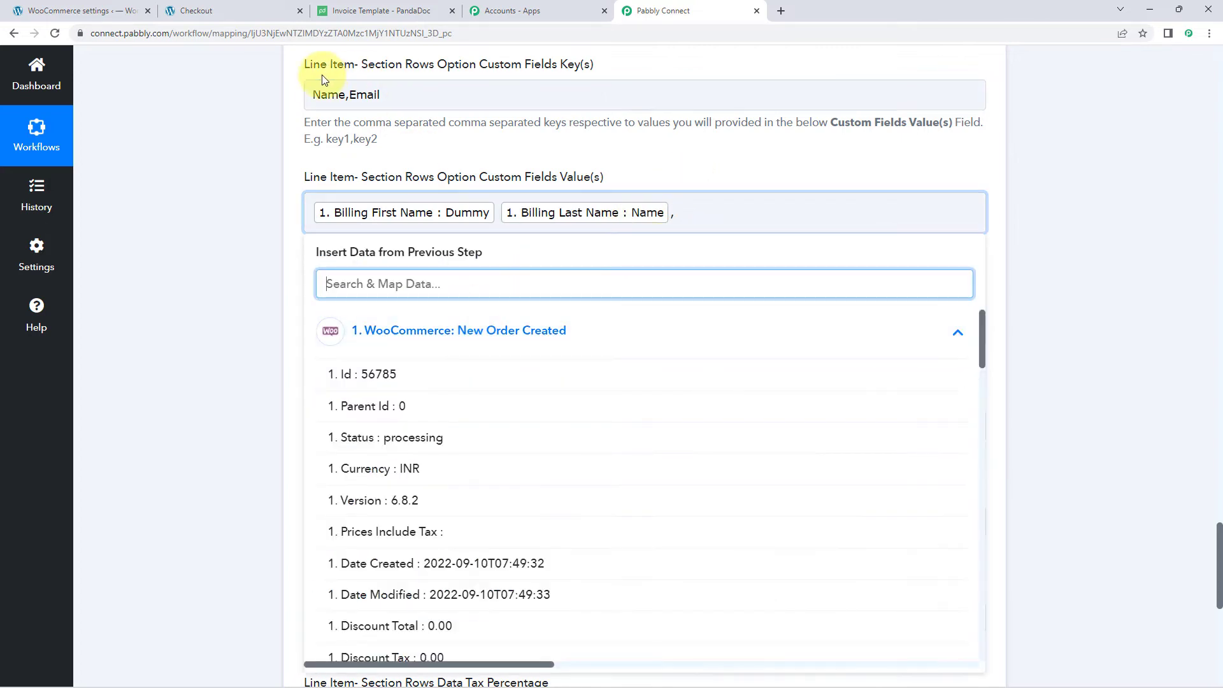
pyautogui.scroll(-5, 453, 402)
pyautogui.scroll(-13, 456, 401)
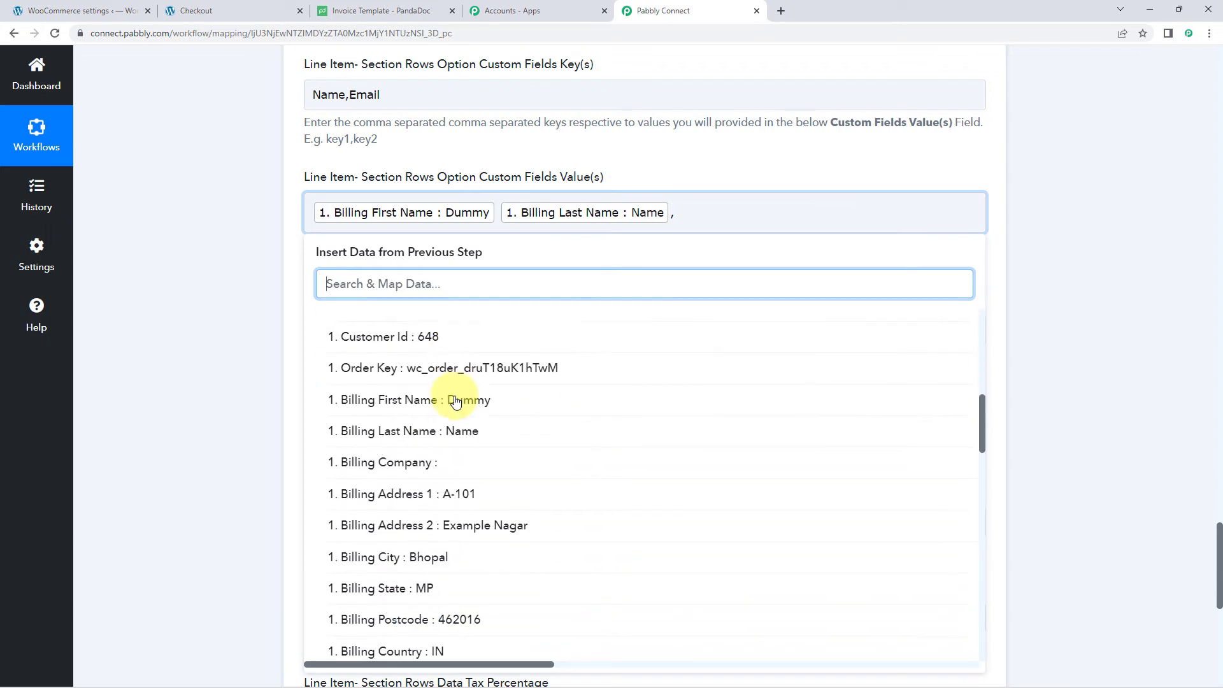
pyautogui.scroll(-10, 456, 402)
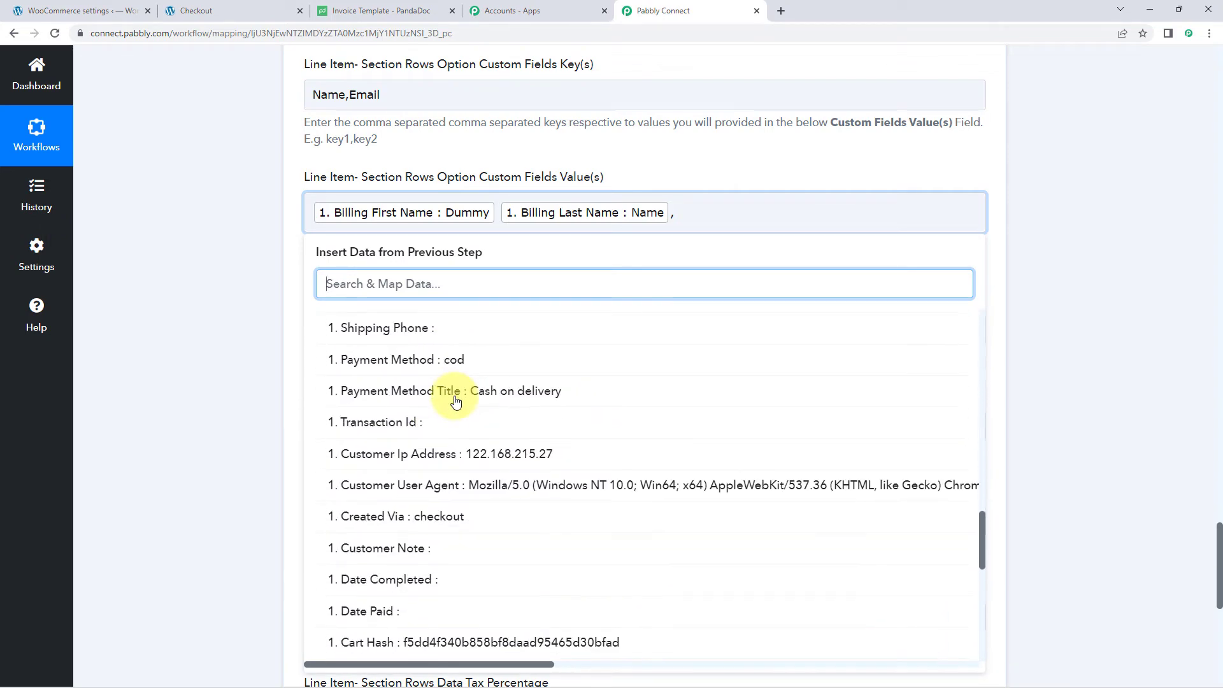
pyautogui.scroll(-2, 456, 401)
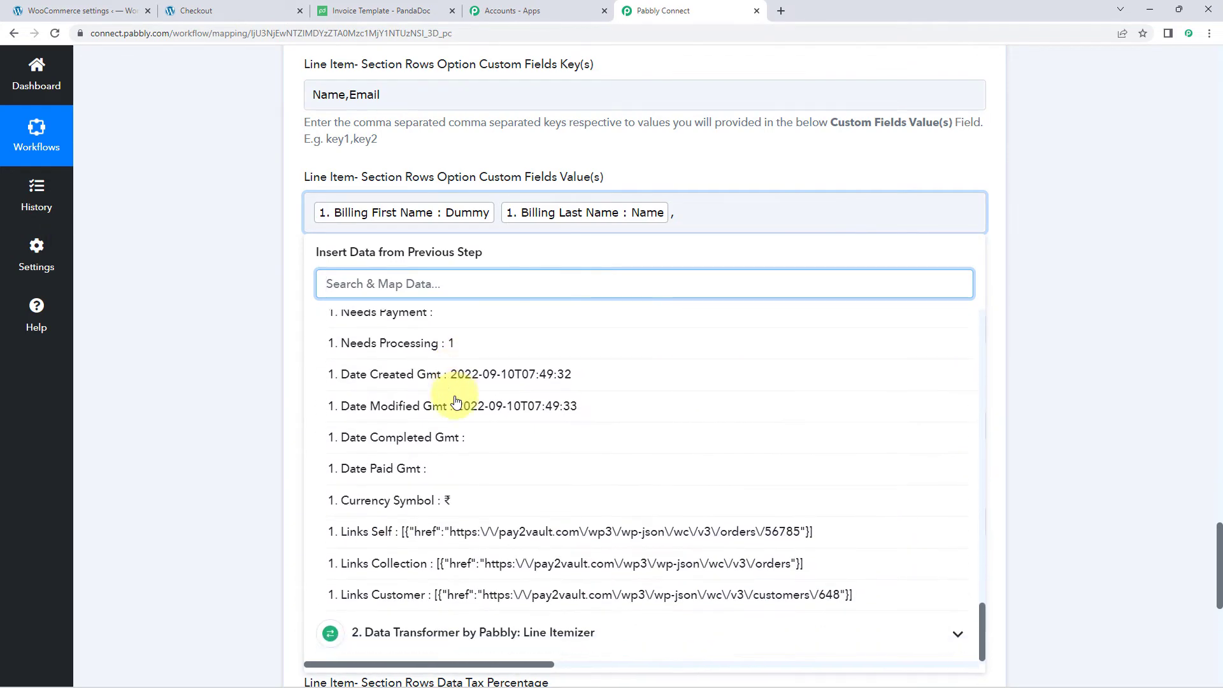
pyautogui.scroll(15, 456, 402)
pyautogui.scroll(2, 456, 401)
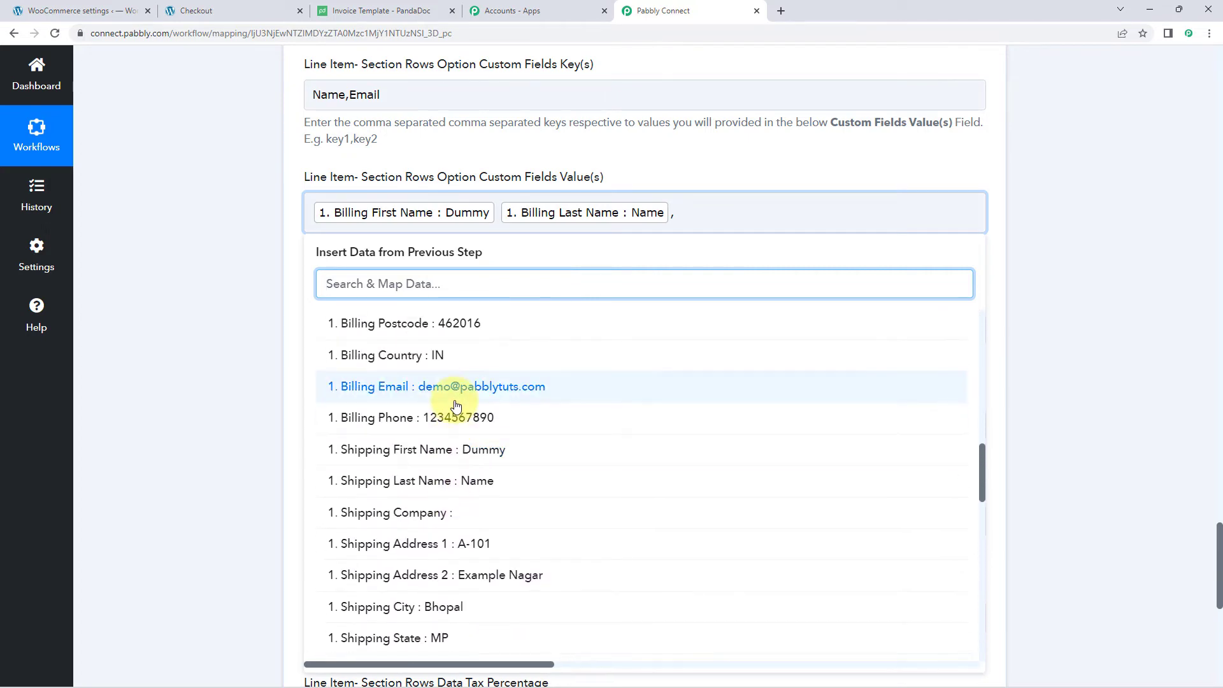
pyautogui.click(335, 387)
pyautogui.click(237, 333)
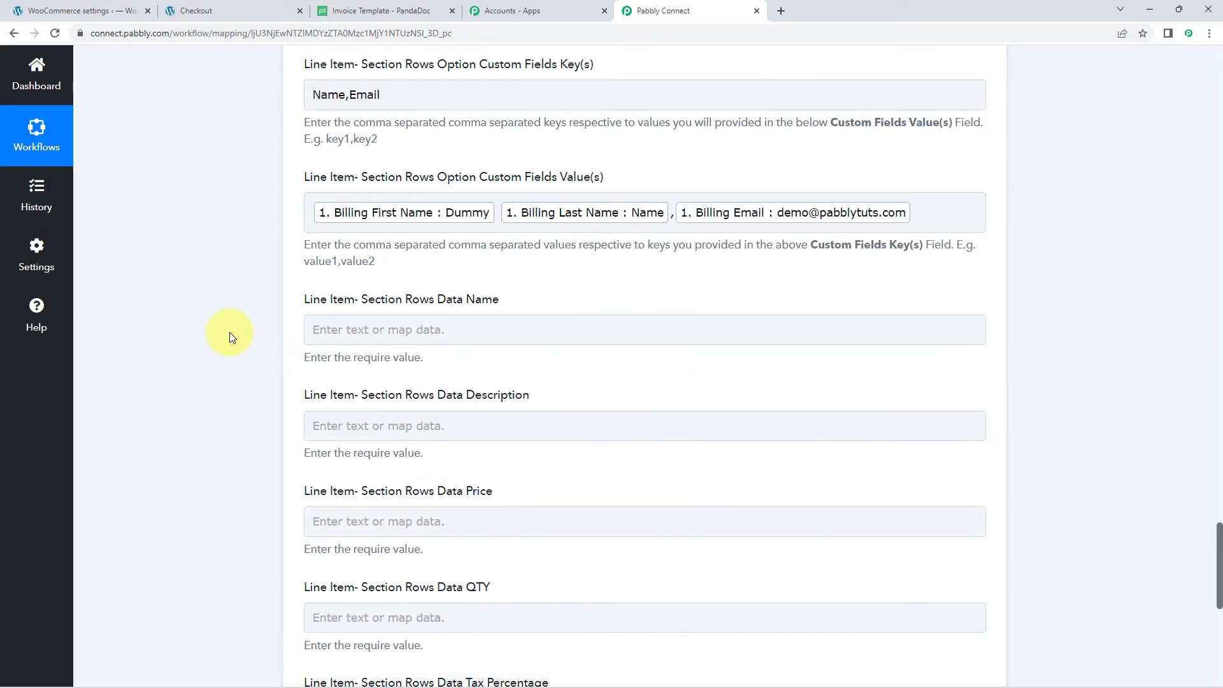
# - Bring up the PandaDoc Invoice Template with its Name, Description, Price, QTY and Tax placeholders
pyautogui.scroll(1, 231, 332)
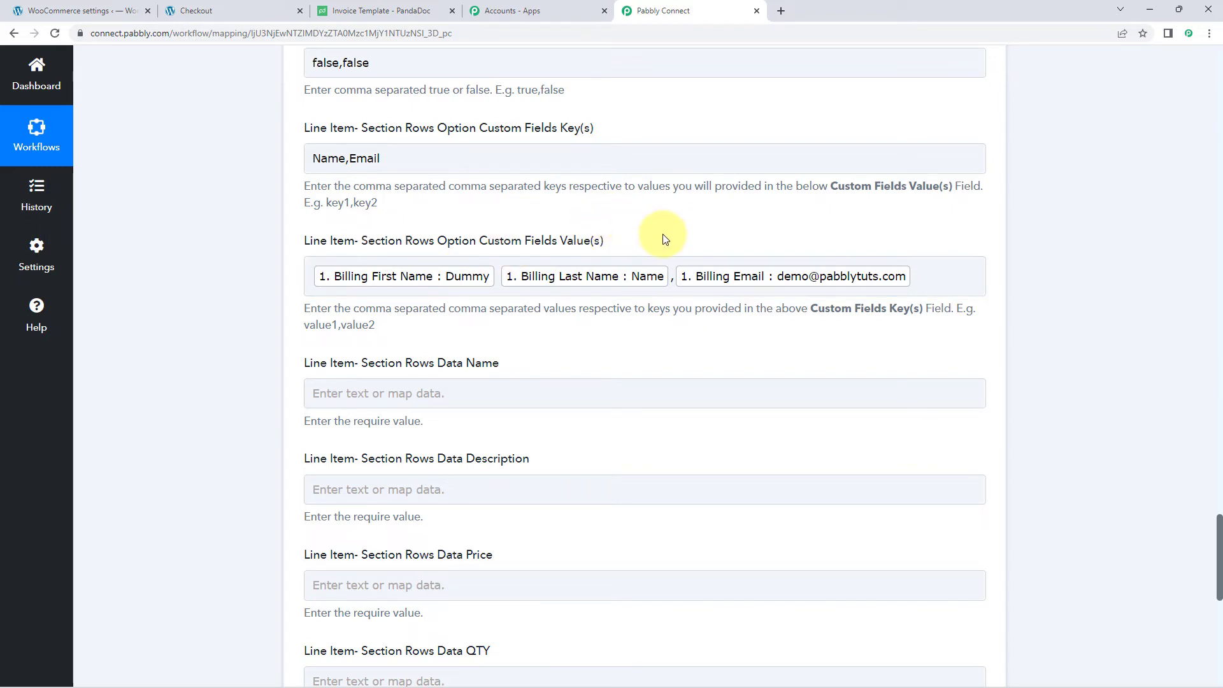
pyautogui.scroll(-3, 659, 243)
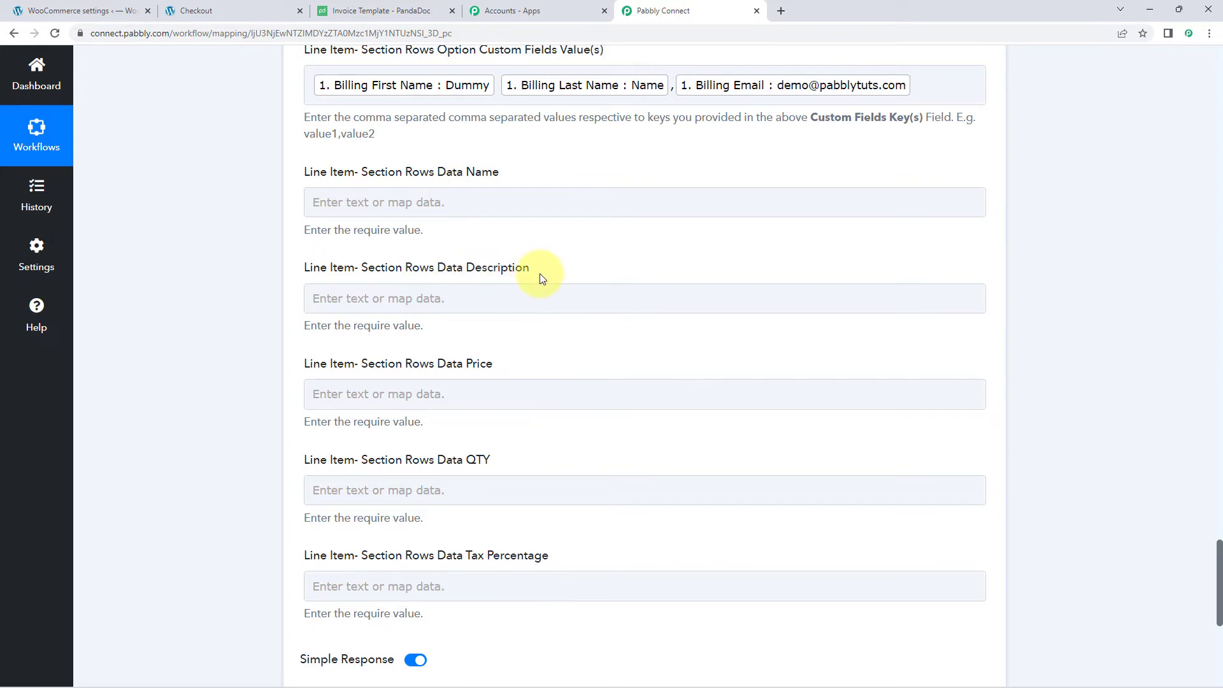
pyautogui.scroll(-1, 543, 276)
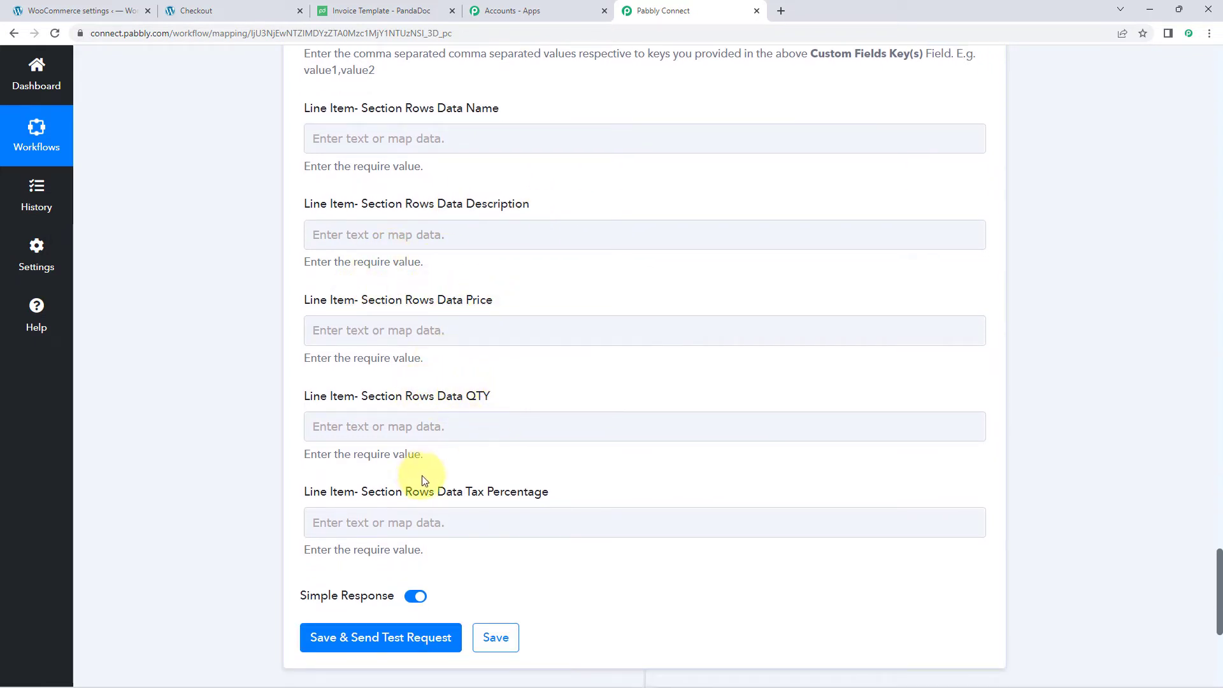
pyautogui.scroll(2, 459, 227)
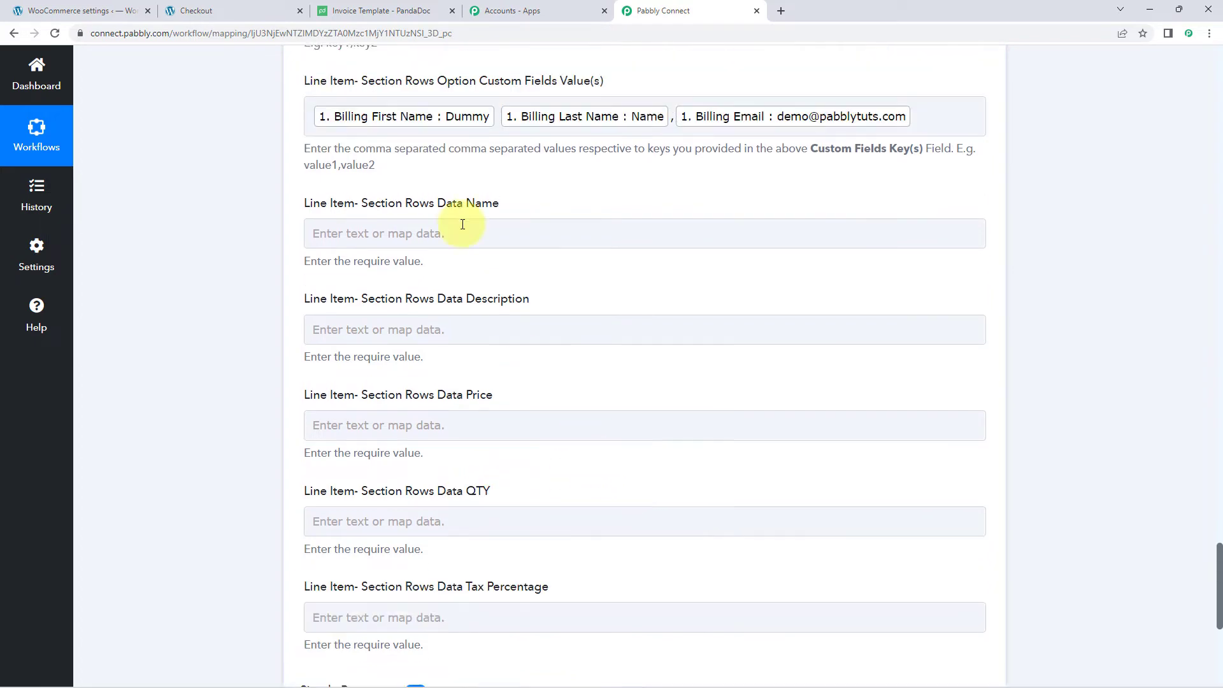
pyautogui.click(398, 11)
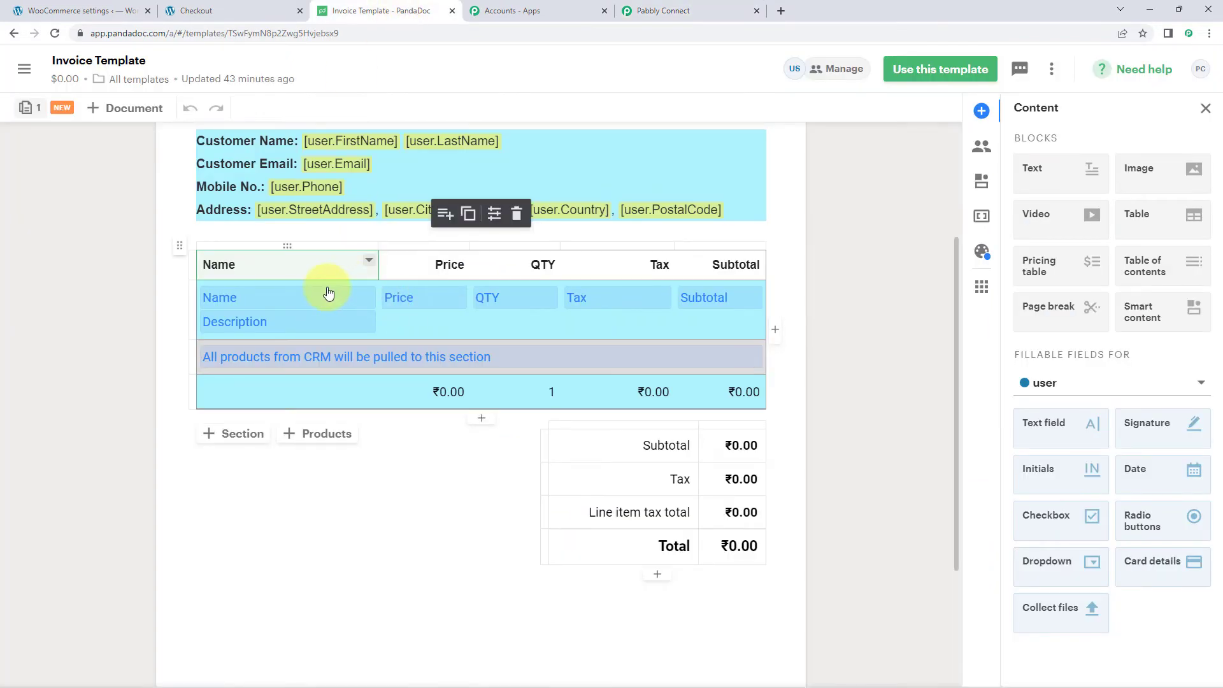
# - Compare the PandaDoc pricing table columns against Pabbly's line-item Data Name field
pyautogui.click(175, 301)
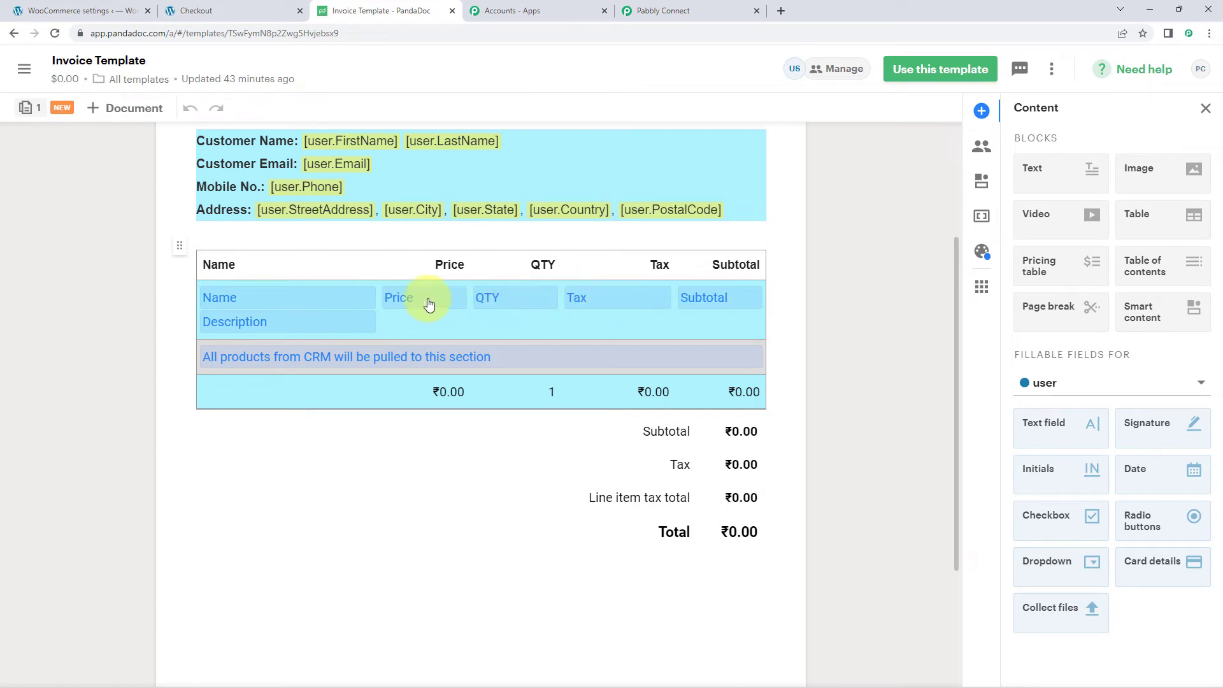
pyautogui.click(665, 9)
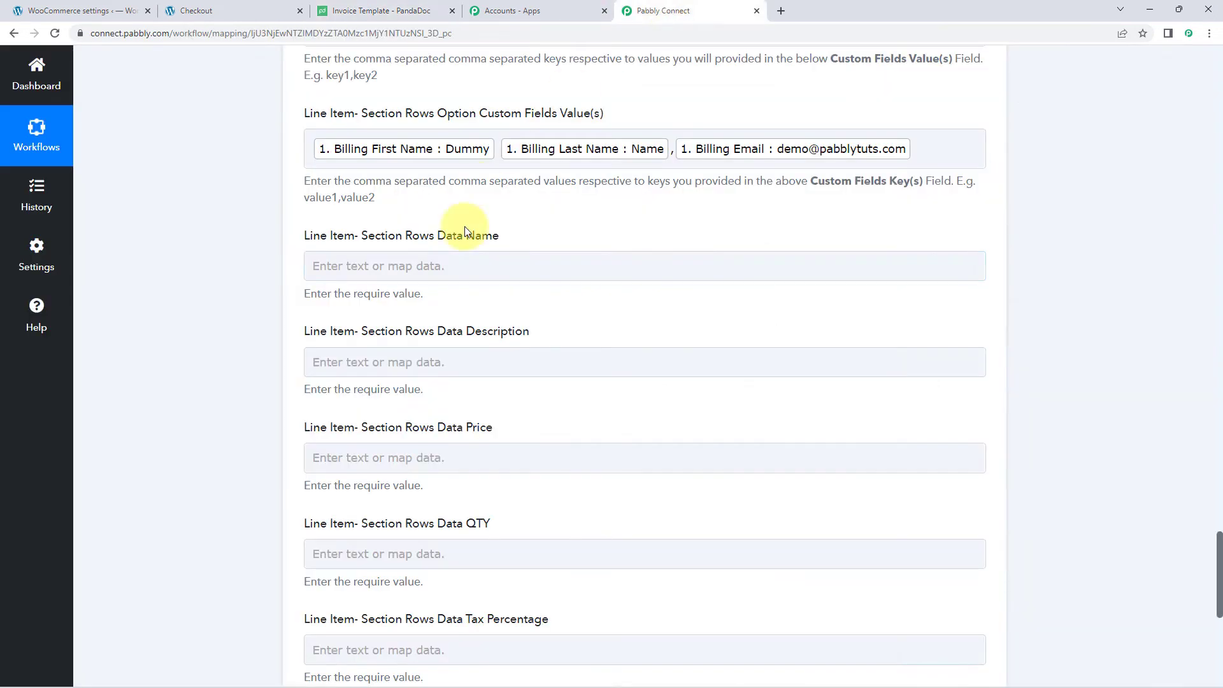
pyautogui.click(503, 269)
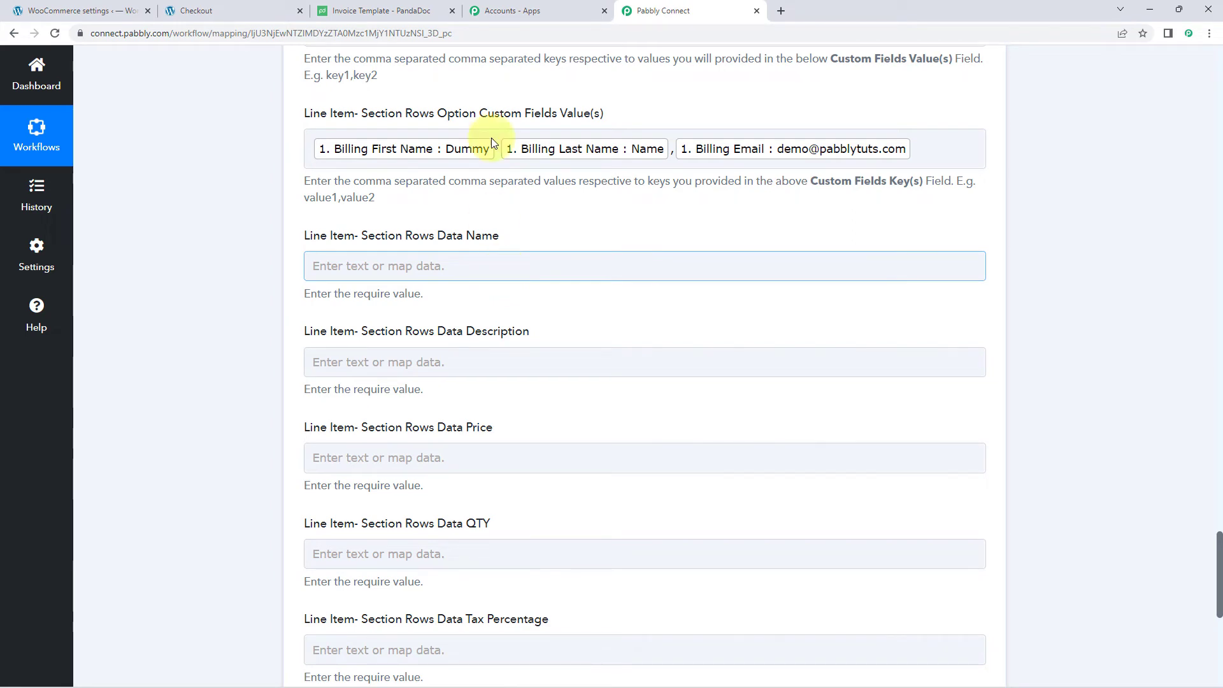
pyautogui.click(479, 11)
pyautogui.click(360, 12)
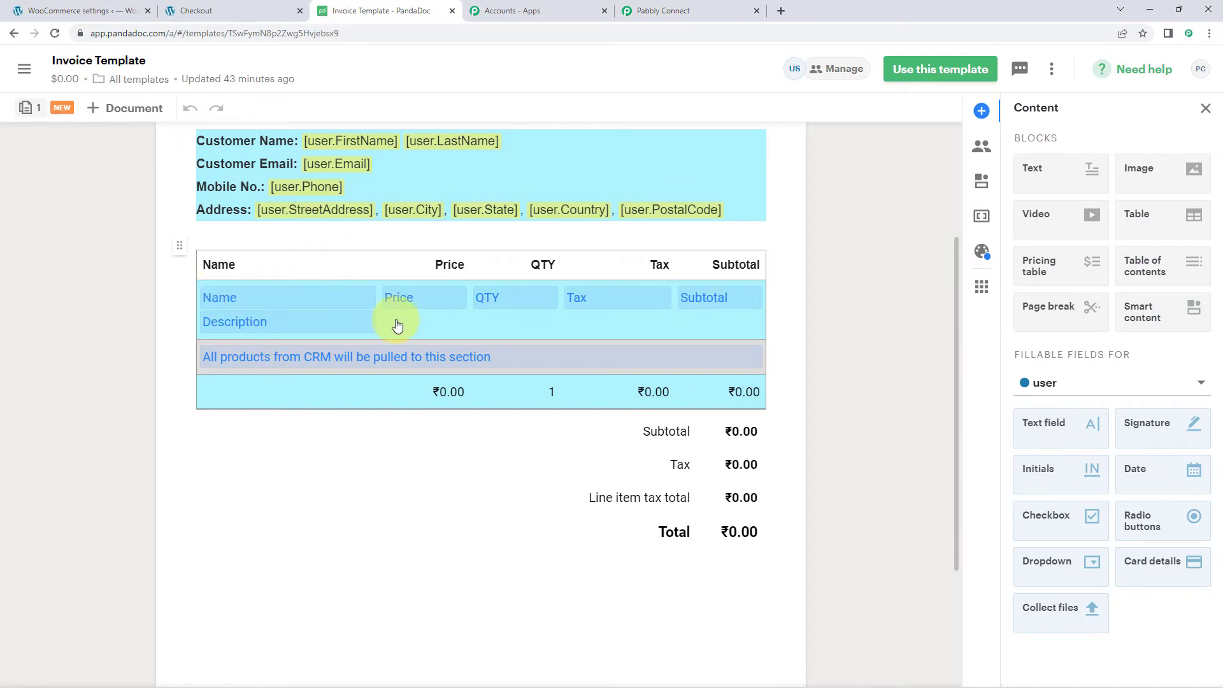
# - Return to Pabbly Connect's received values: Subtotal 400.00,2000.00 and Price 400,1000
pyautogui.click(663, 11)
pyautogui.click(451, 258)
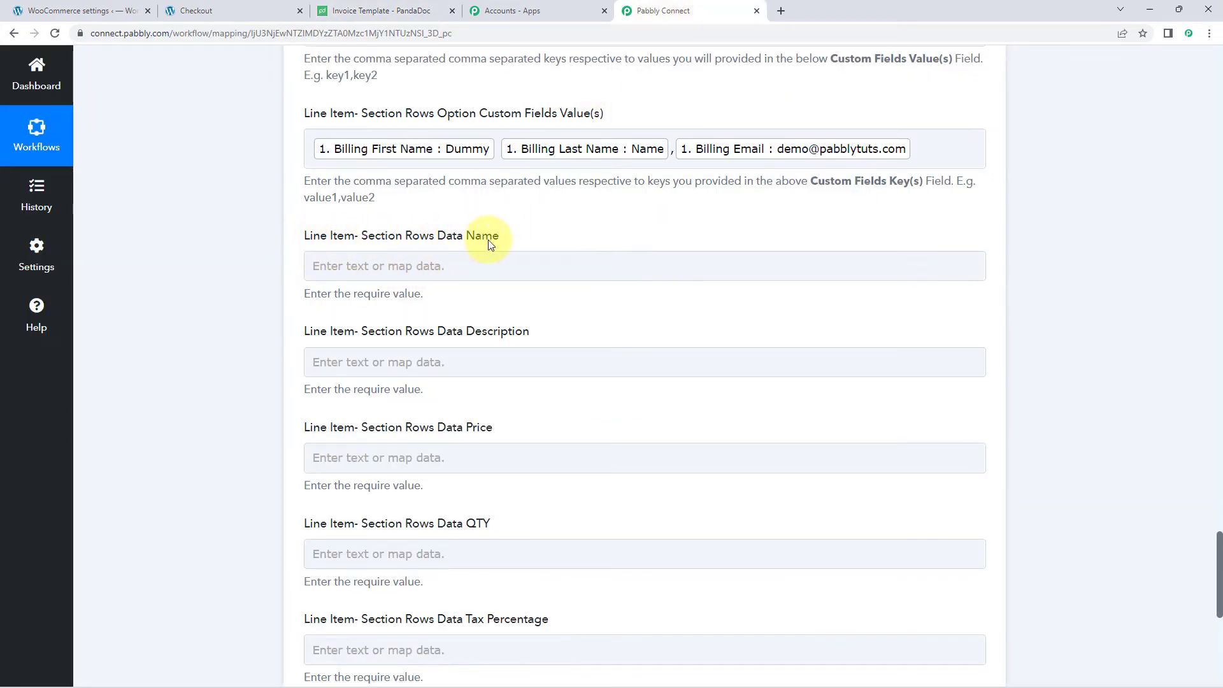
pyautogui.scroll(8, 527, 323)
pyautogui.scroll(20, 528, 323)
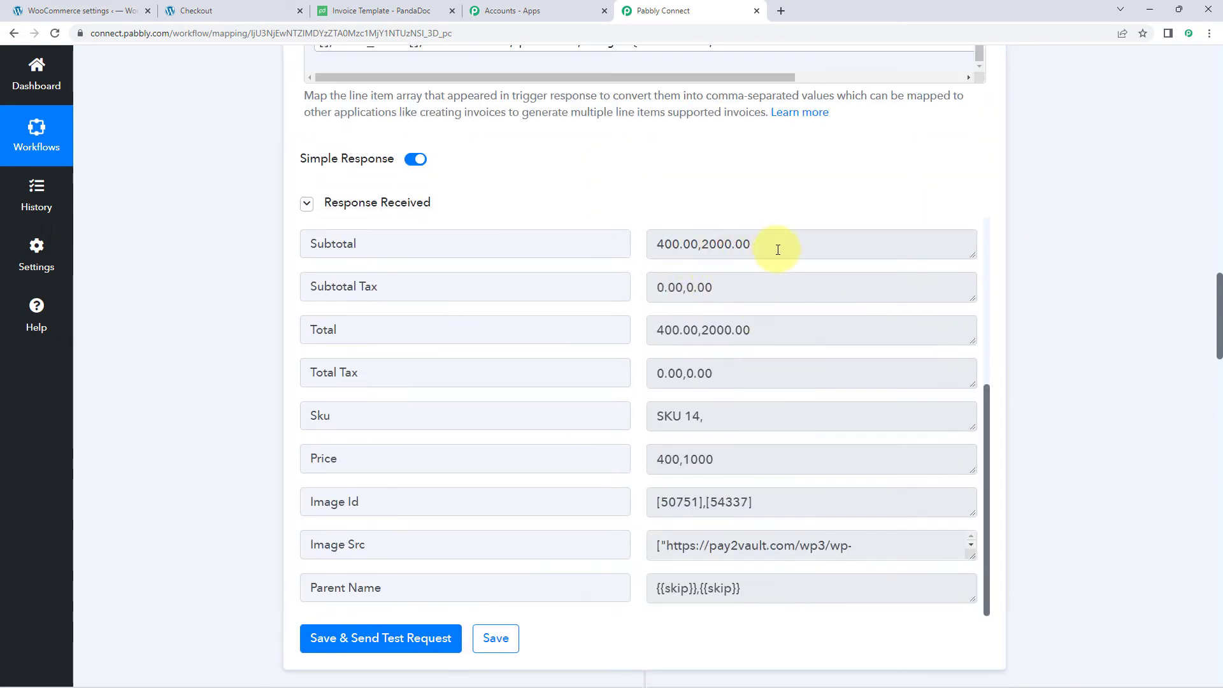
# - Map the Line Itemizer's '2. Name' (Iron Press, Round Neck Black T-shirt) into Data Name
pyautogui.scroll(4, 688, 312)
pyautogui.scroll(1, 675, 319)
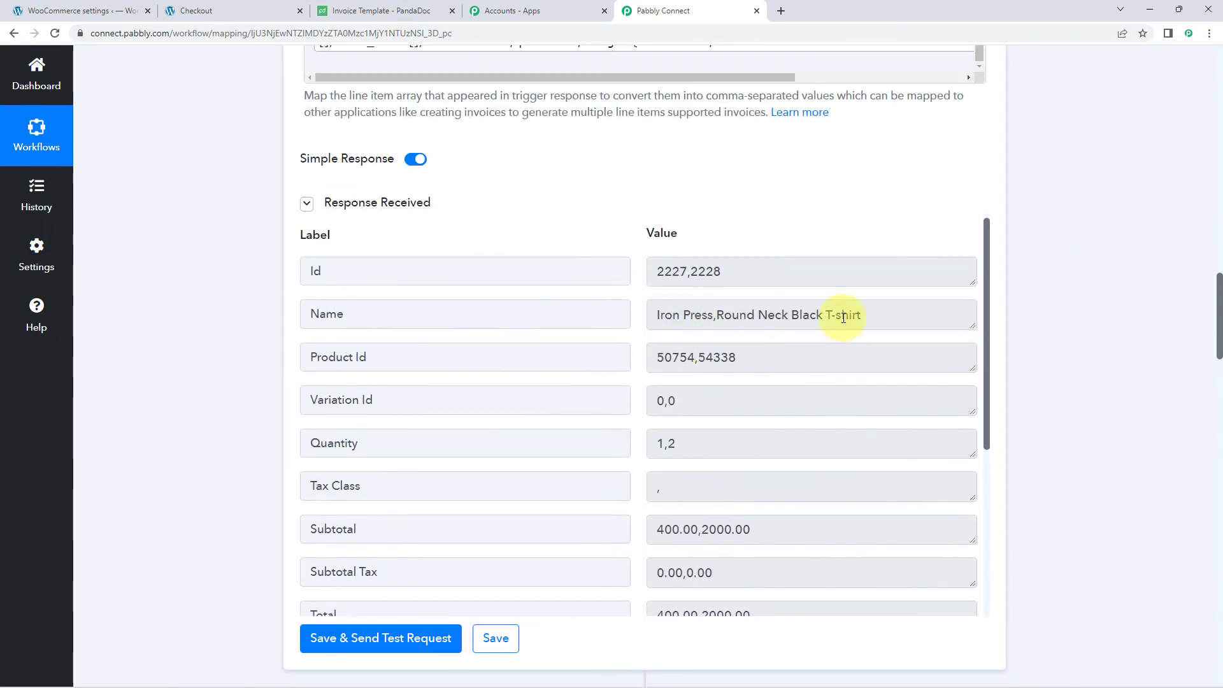
pyautogui.tripleClick(882, 314)
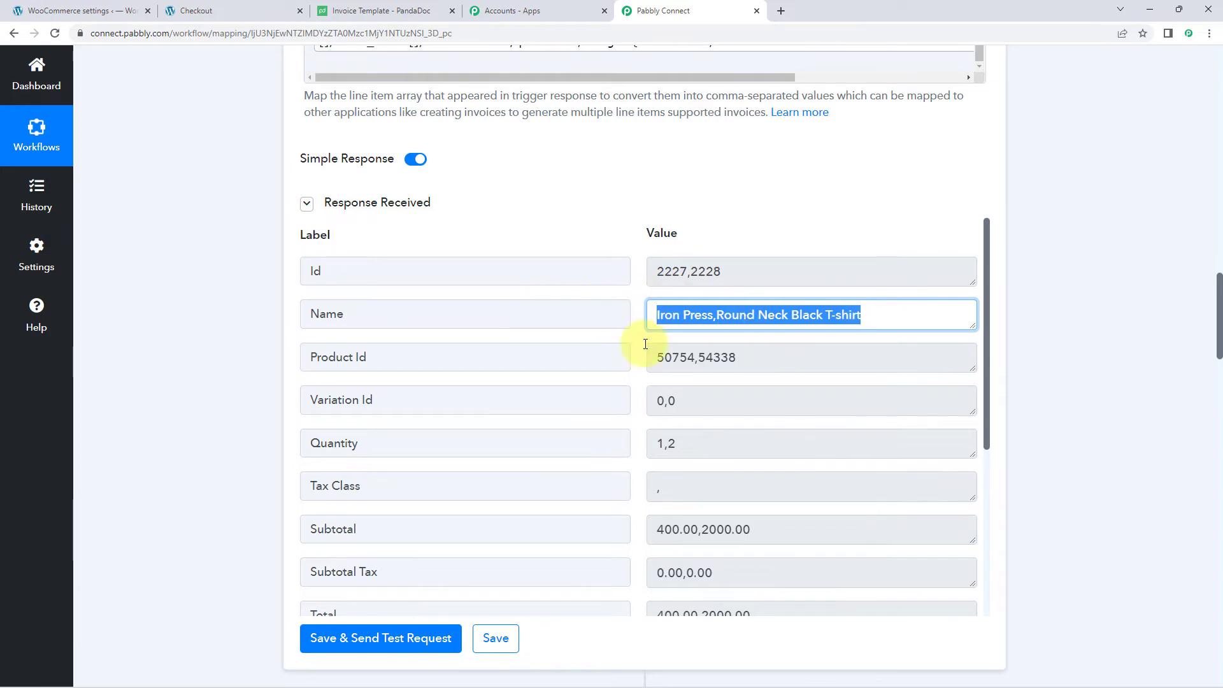
pyautogui.scroll(-9, 225, 376)
pyautogui.scroll(-20, 248, 373)
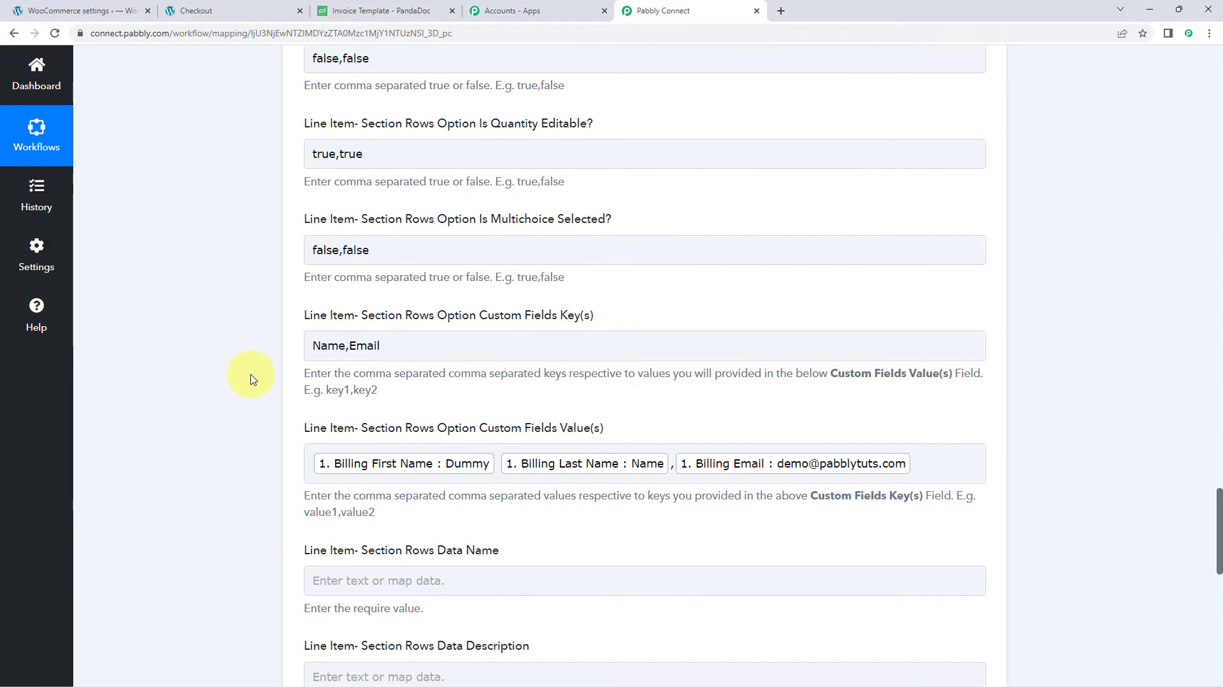
pyautogui.click(382, 199)
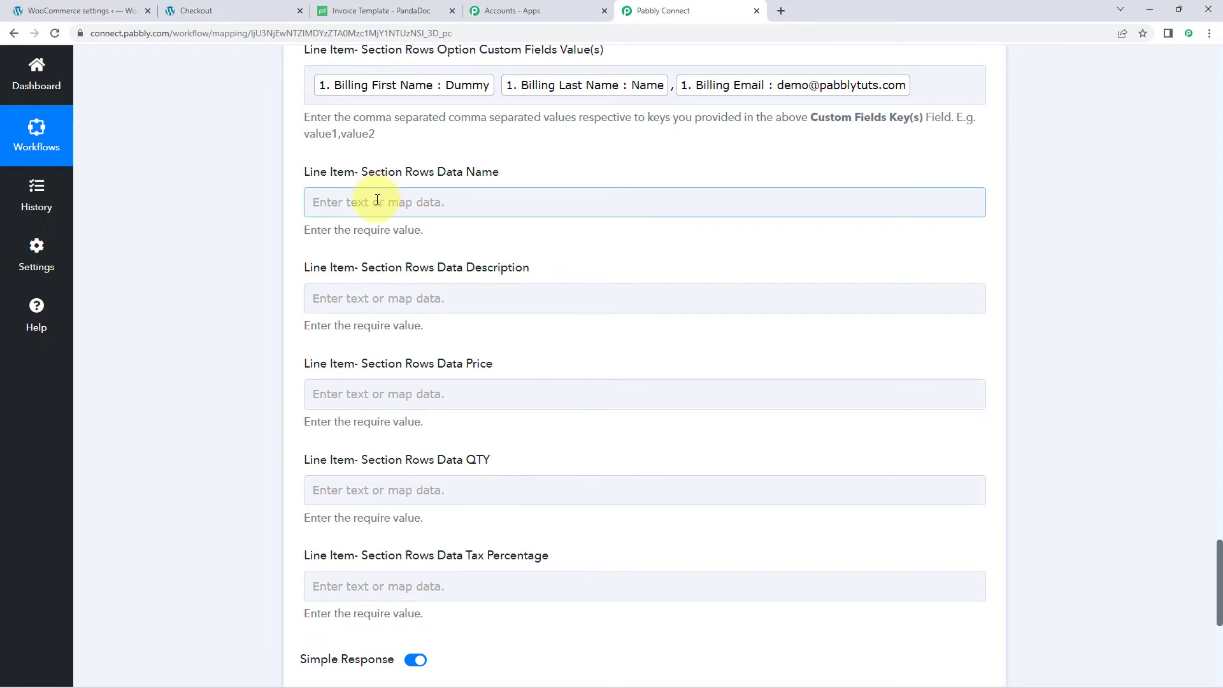
pyautogui.click(378, 200)
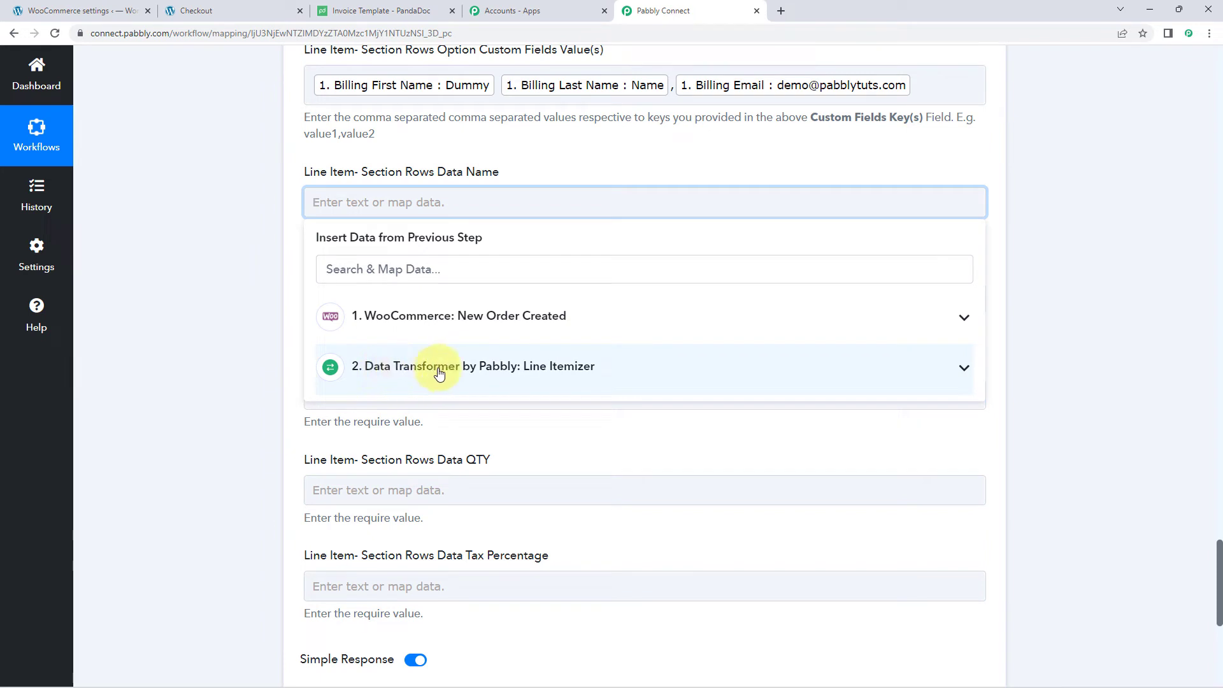
pyautogui.click(646, 374)
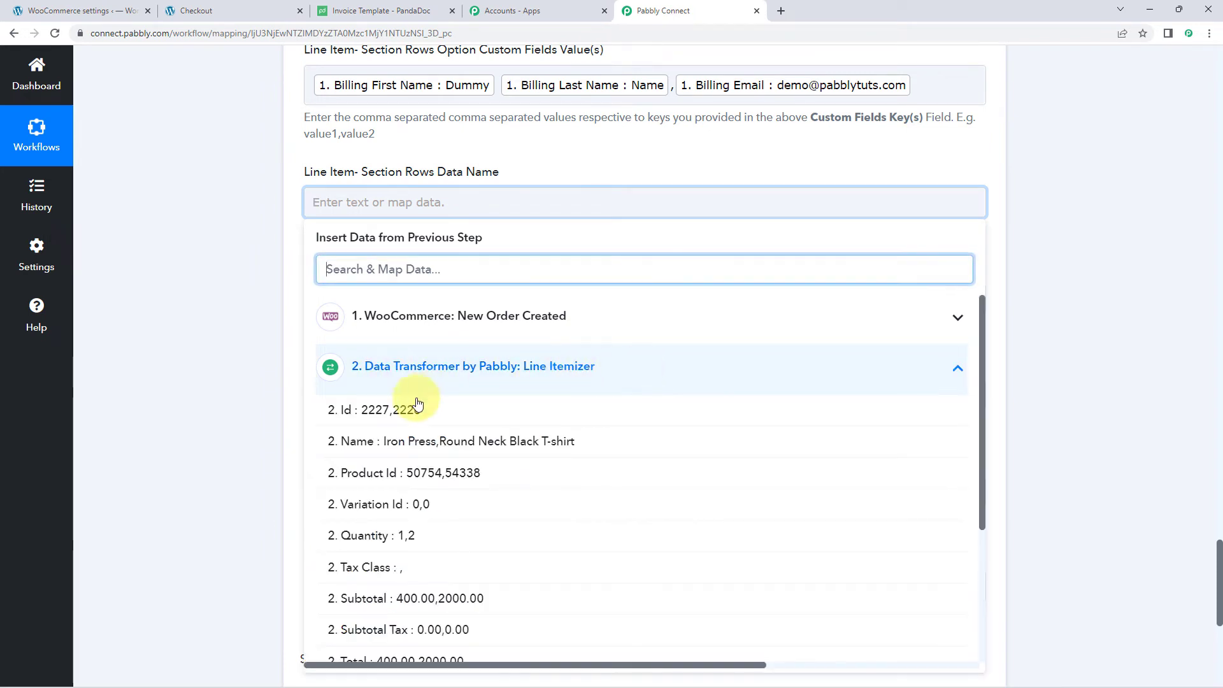
pyautogui.click(351, 444)
pyautogui.click(223, 356)
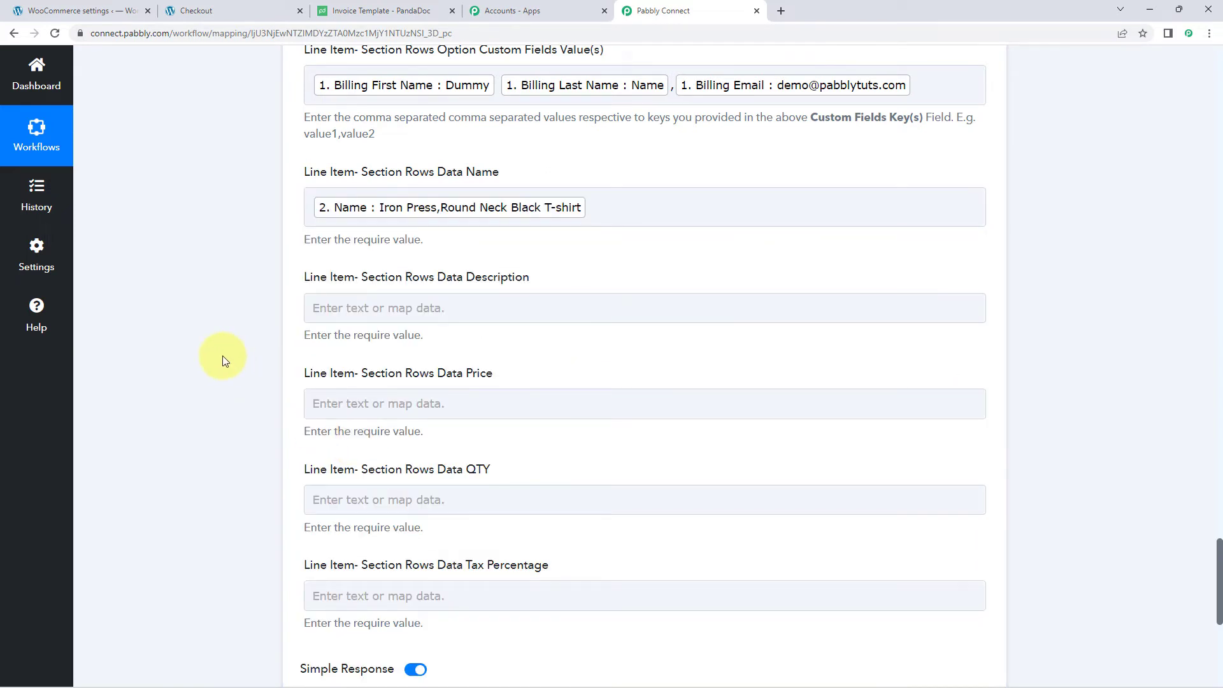
# - Map the Line Itemizer's '2. Price' into the line-item Price field
pyautogui.scroll(-1, 353, 246)
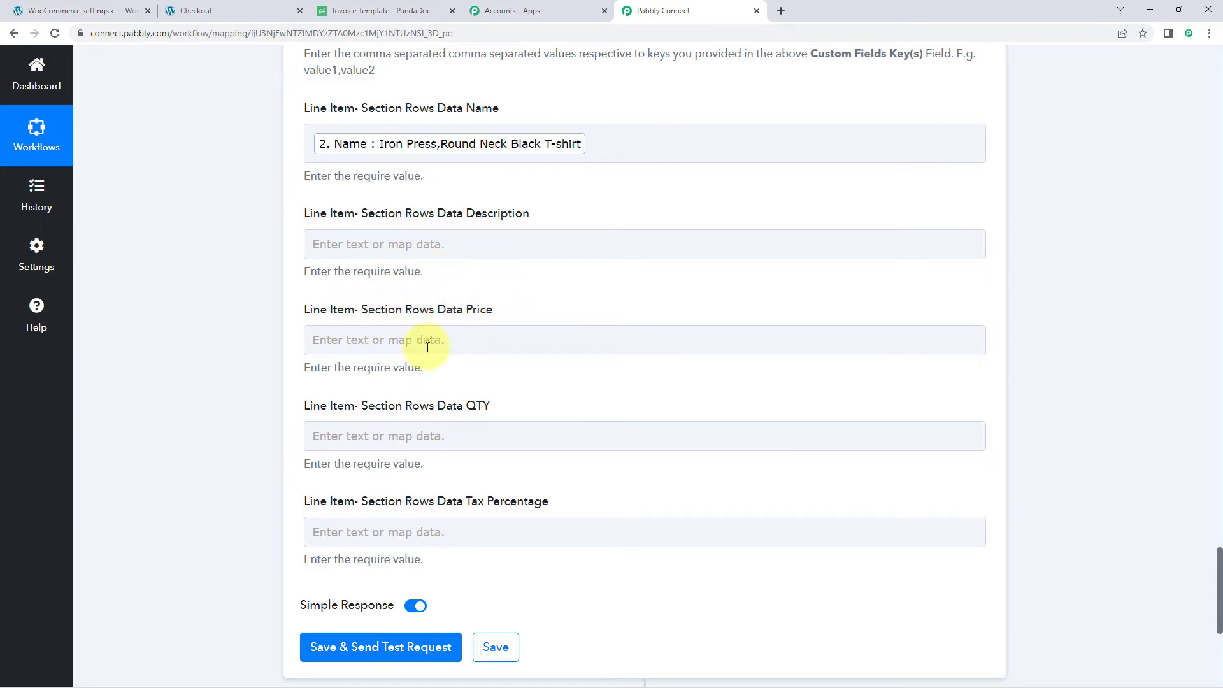
pyautogui.click(365, 340)
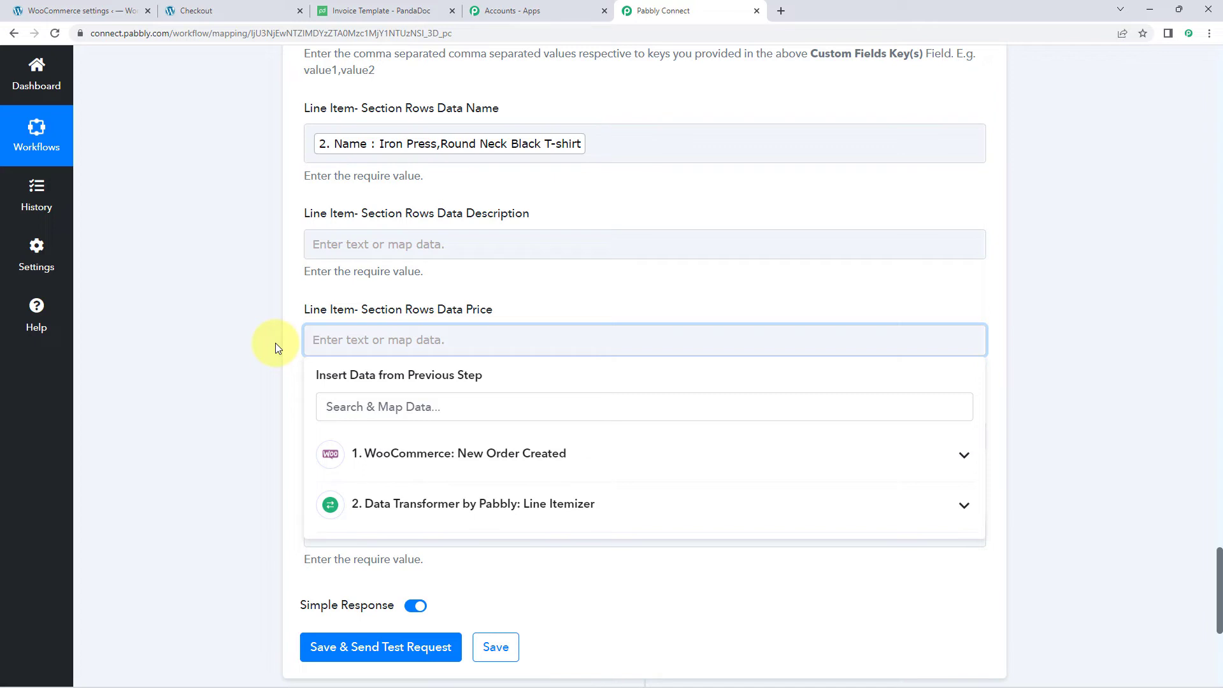
pyautogui.scroll(-2, 275, 343)
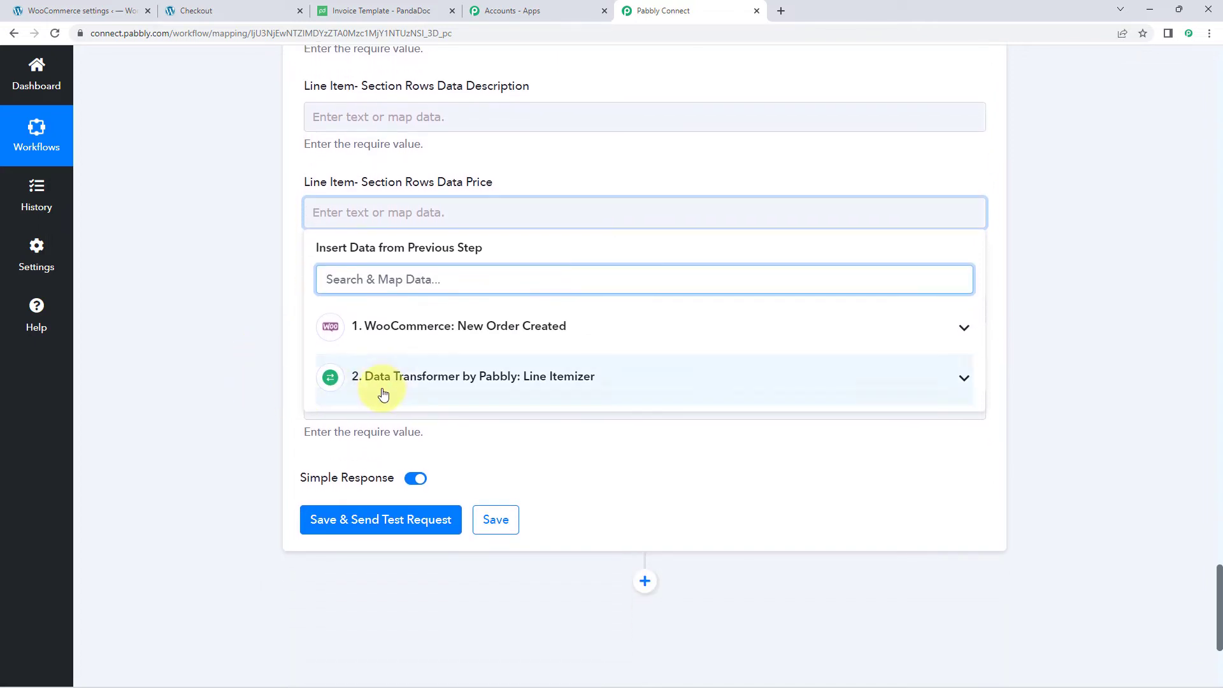
pyautogui.click(394, 381)
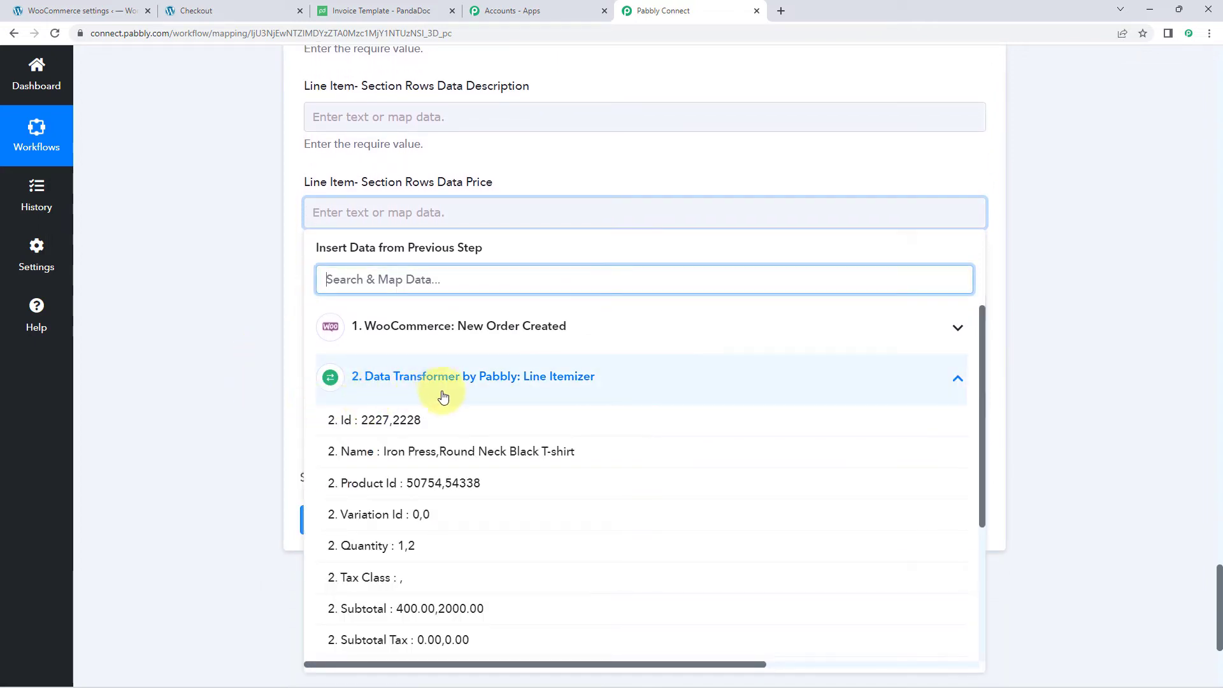
pyautogui.scroll(-2, 429, 450)
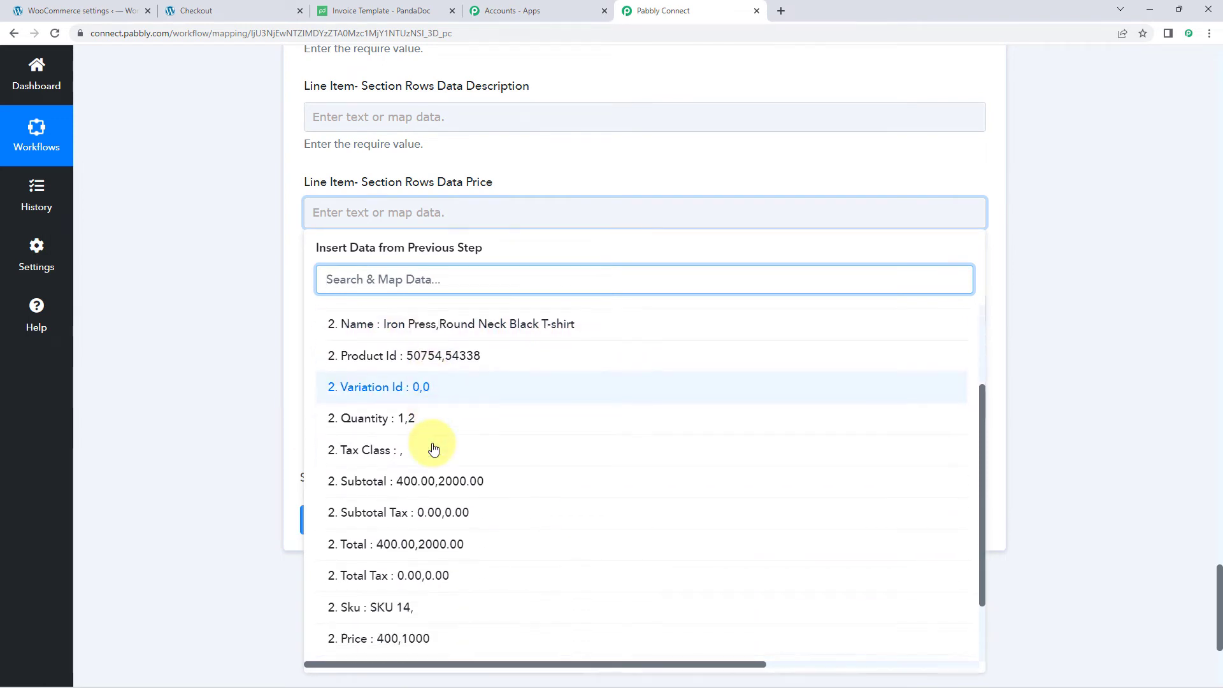
pyautogui.scroll(-2, 433, 449)
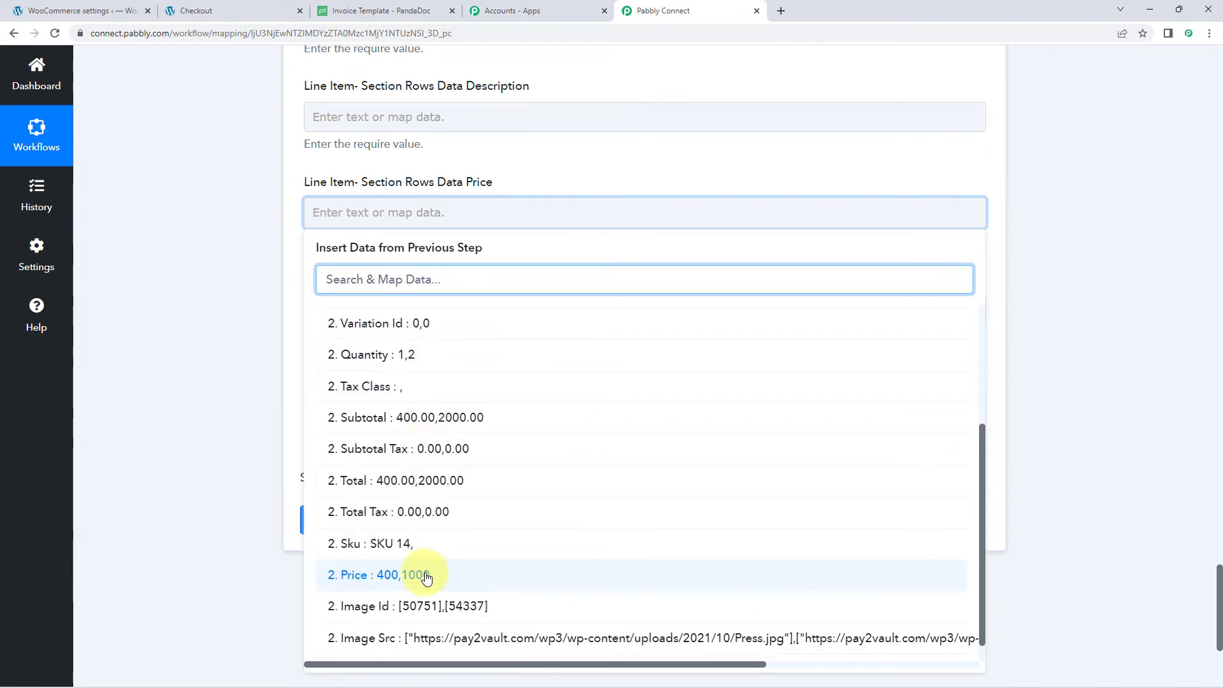
pyautogui.click(365, 576)
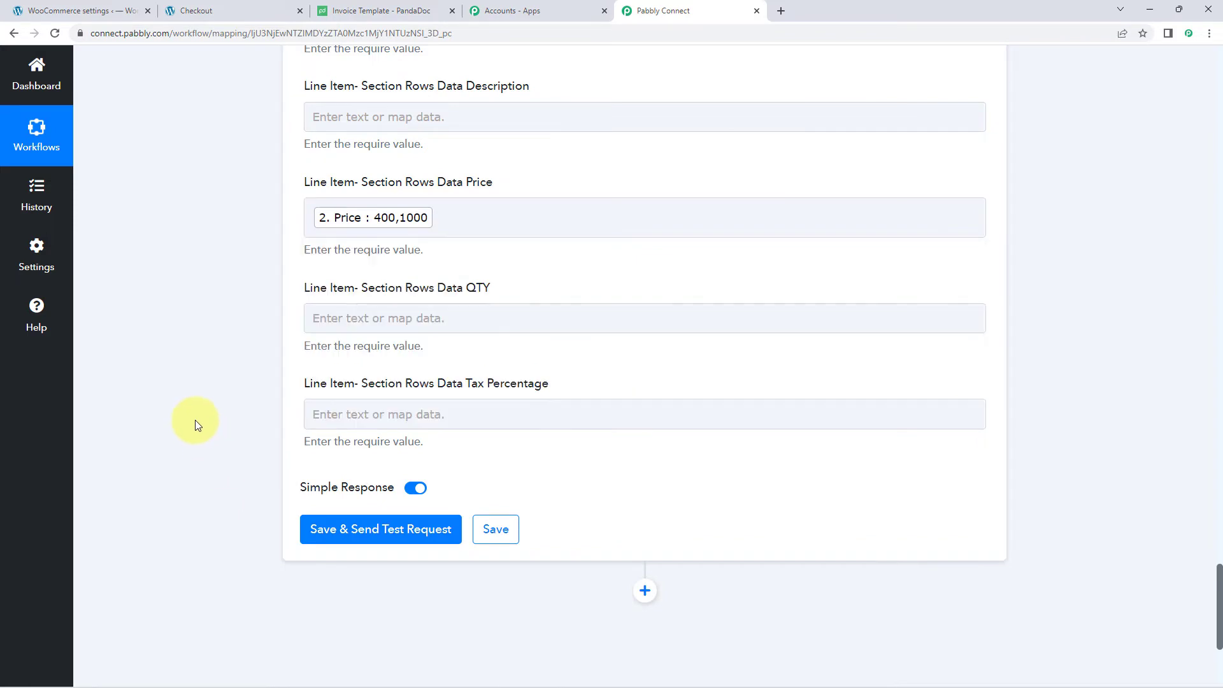
# - Map the Line Itemizer's '2. Quantity' (1,2) into the QTY field
pyautogui.click(335, 320)
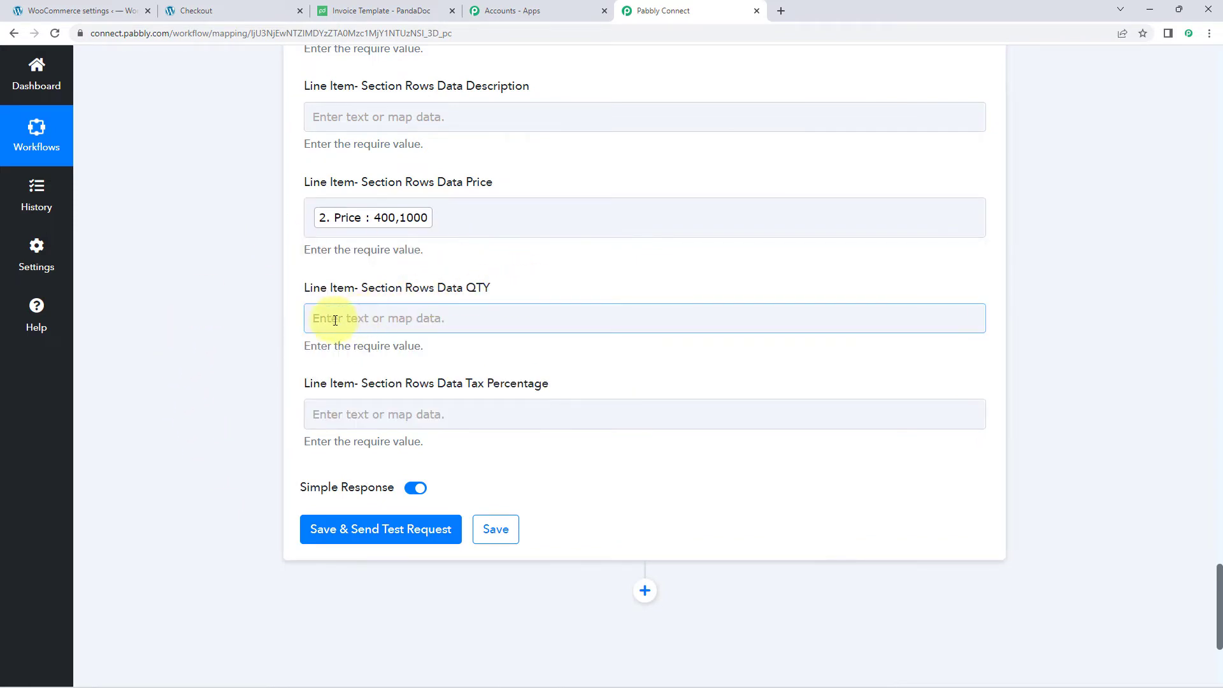
pyautogui.scroll(-1, 331, 375)
pyautogui.click(404, 417)
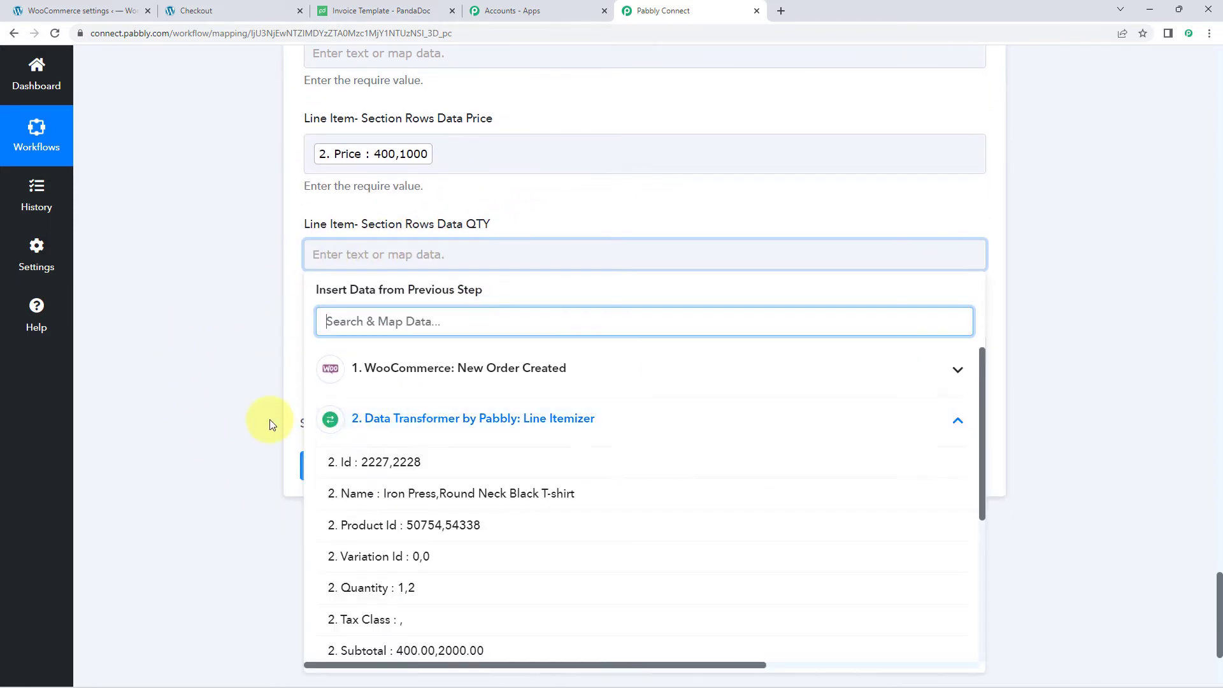
pyautogui.scroll(-1, 247, 419)
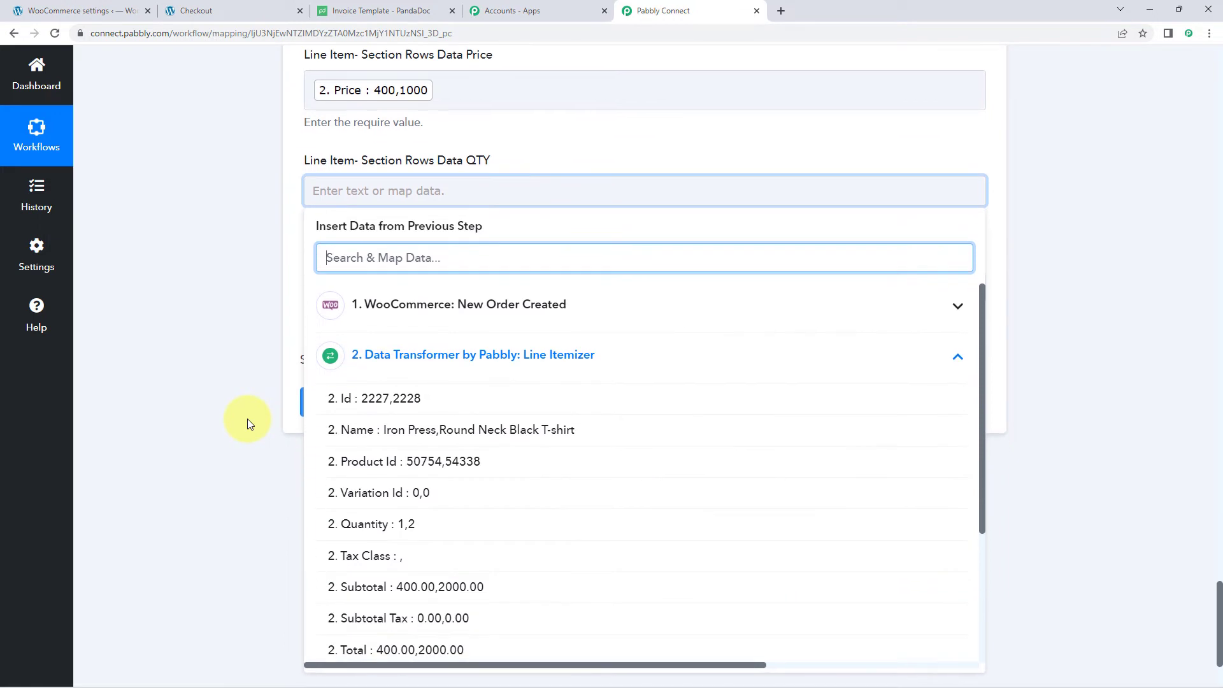
pyautogui.scroll(-1, 315, 480)
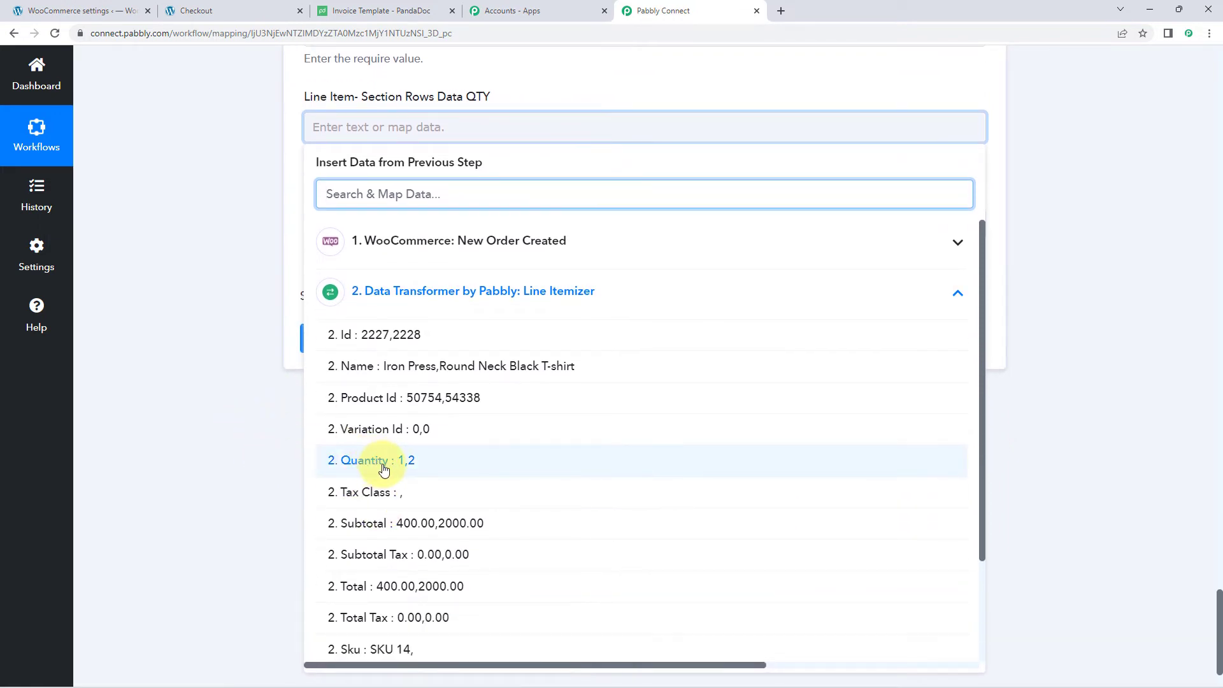
pyautogui.click(383, 470)
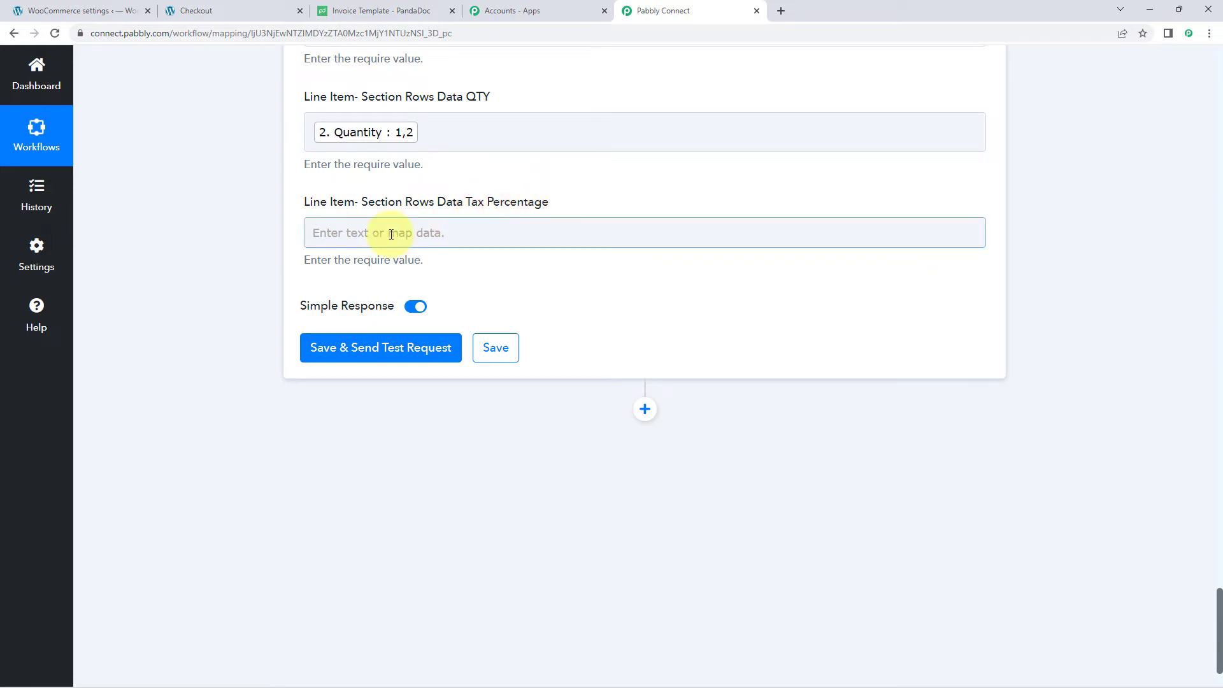
# - Map the Line Itemizer's '2. Total Tax' (0.00,0.00) into Tax Percentage
pyautogui.click(347, 235)
pyautogui.scroll(-1, 229, 243)
pyautogui.click(356, 333)
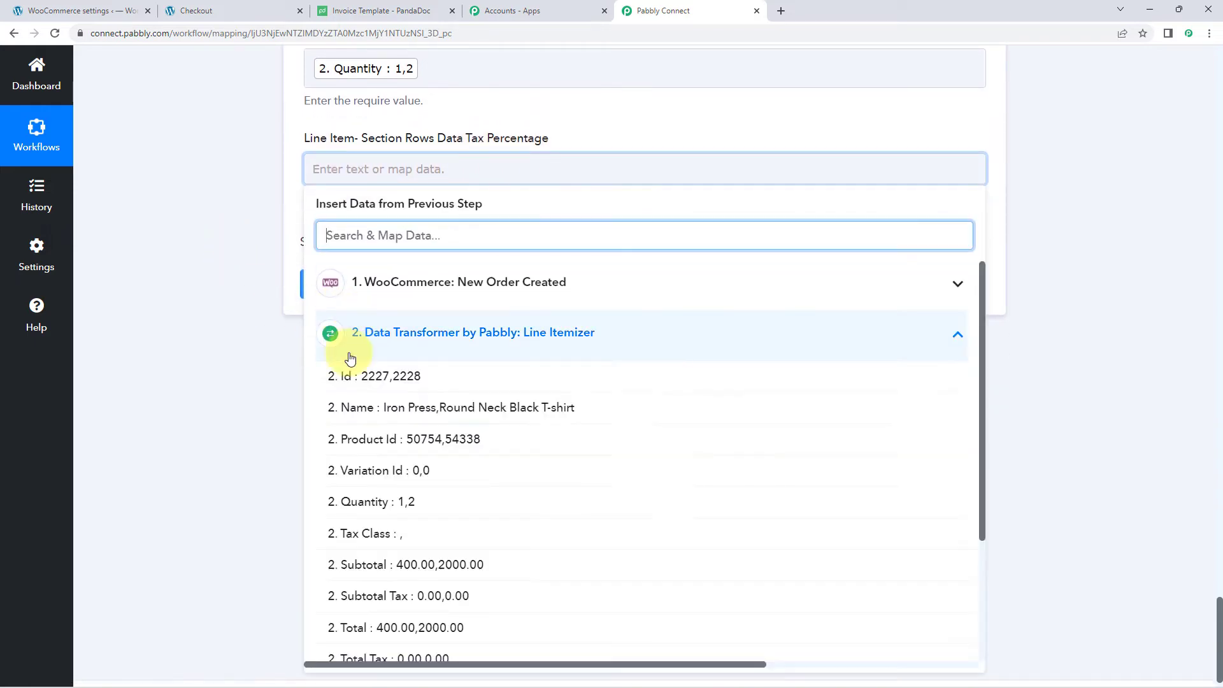
pyautogui.scroll(-3, 377, 451)
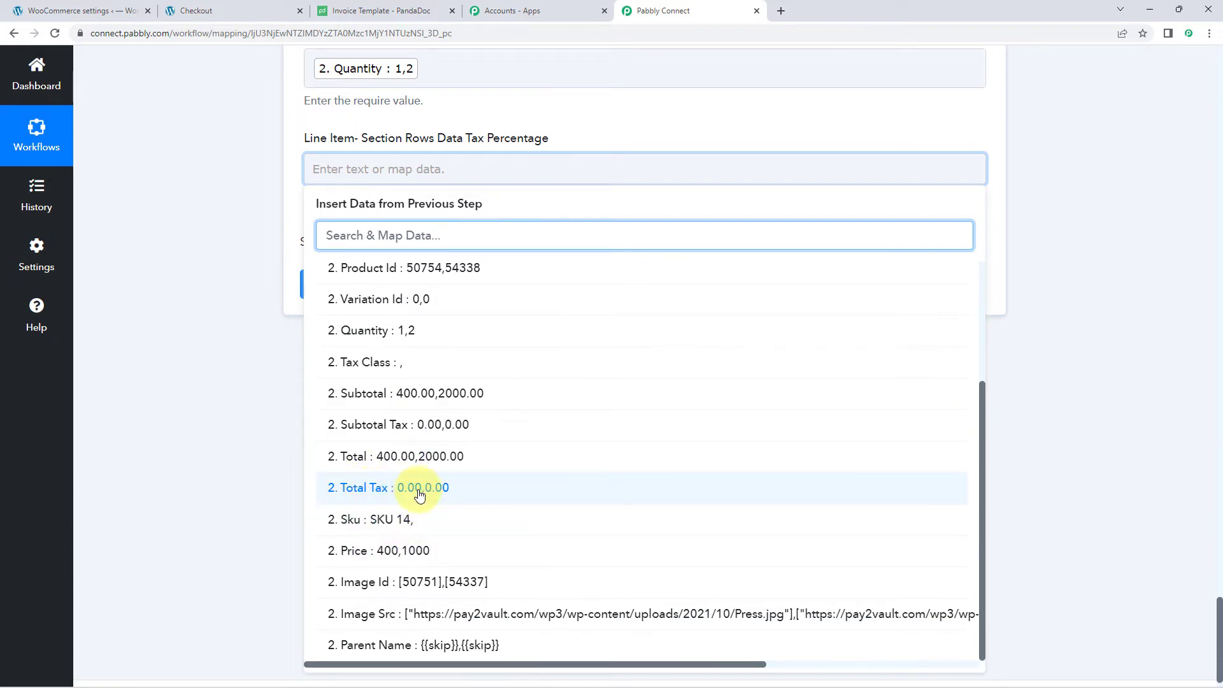
pyautogui.click(377, 492)
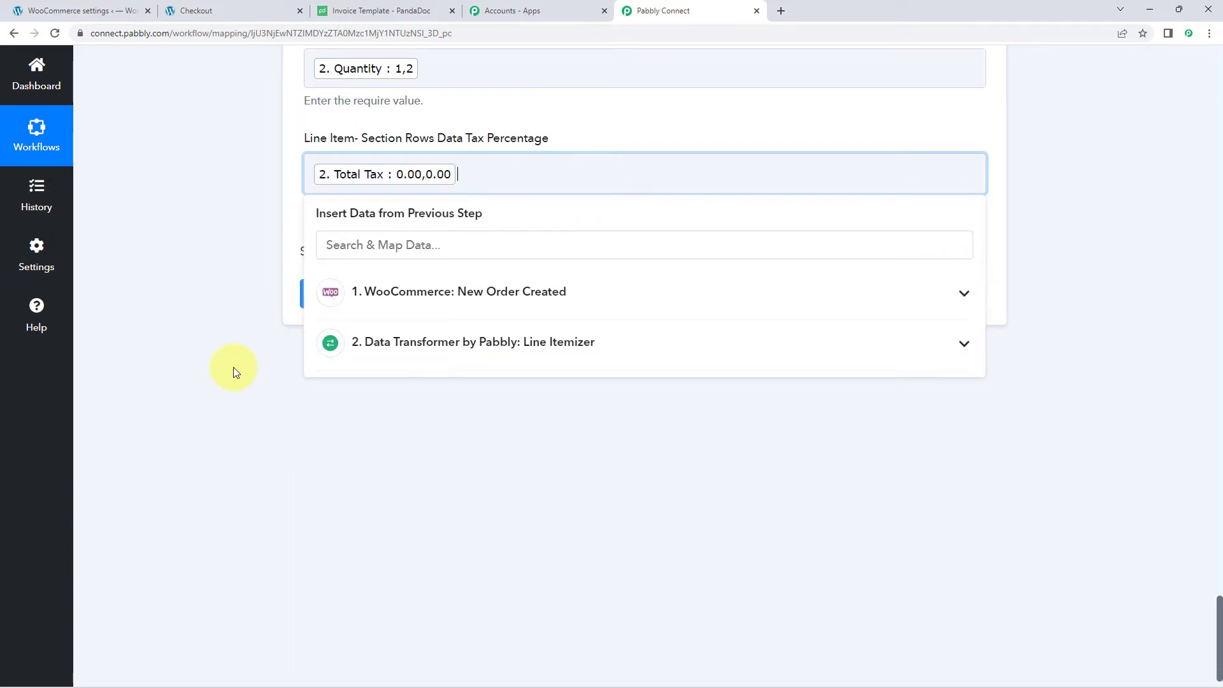
# - Save and test the section-item step with Simple Response turned off
pyautogui.click(233, 367)
pyautogui.scroll(3, 233, 367)
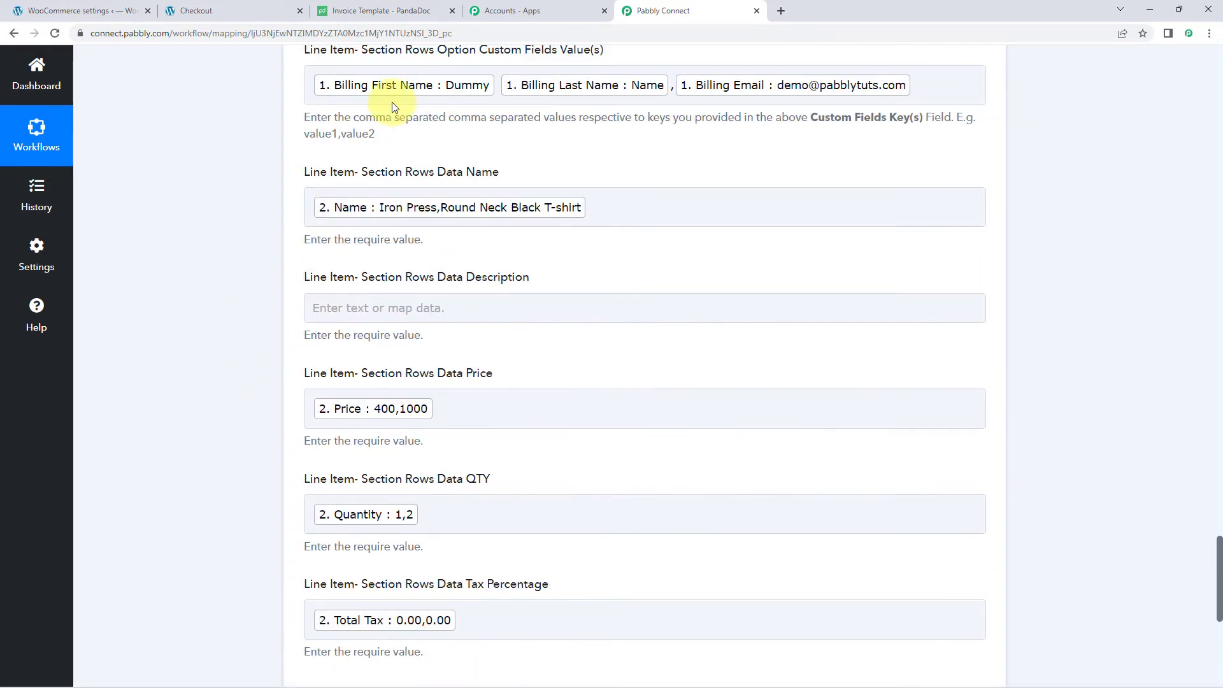
pyautogui.scroll(-4, 247, 343)
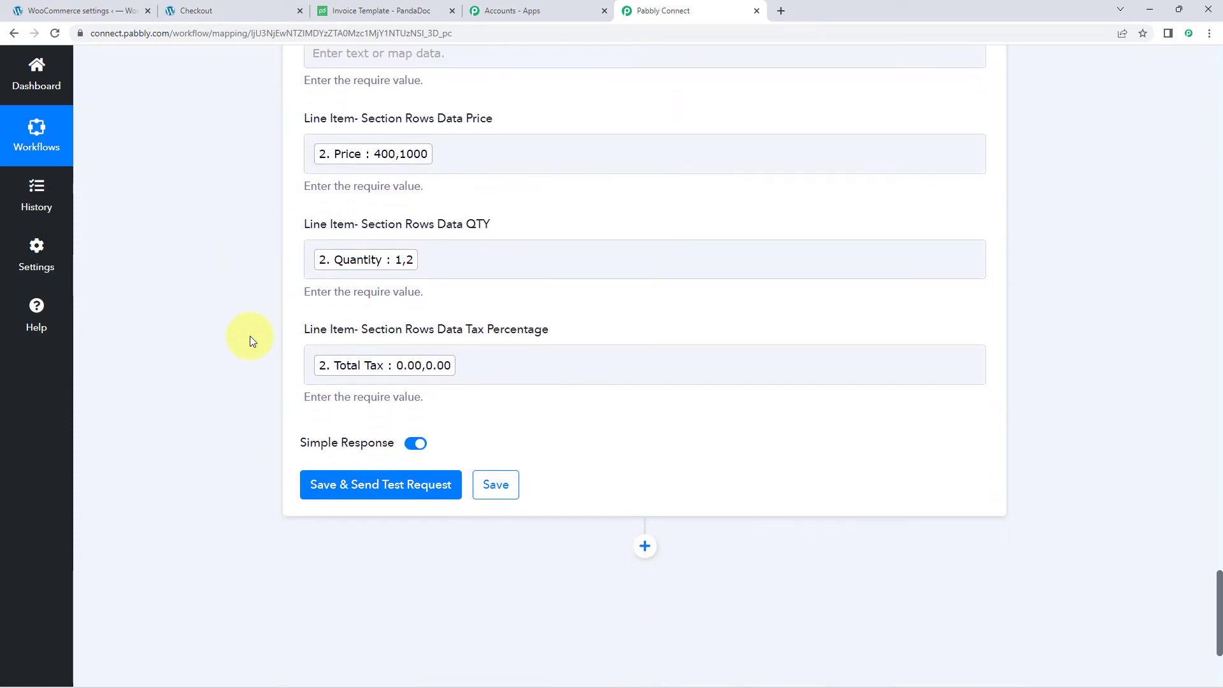
pyautogui.scroll(7, 251, 337)
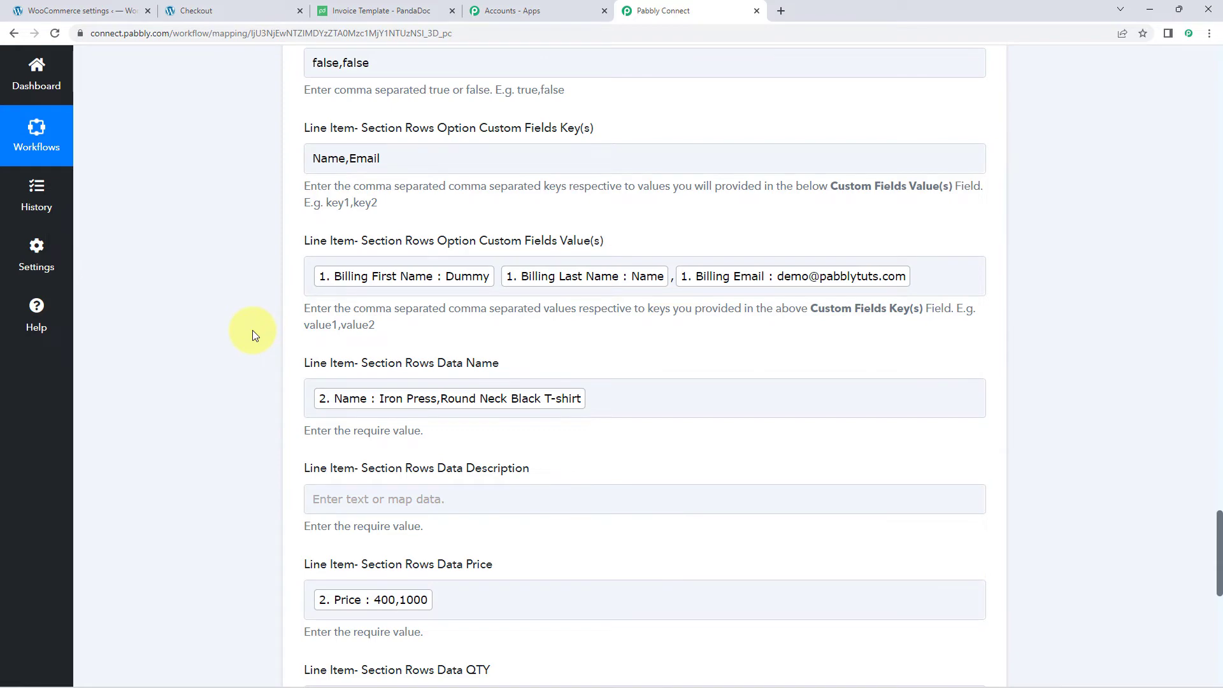
pyautogui.scroll(-8, 246, 332)
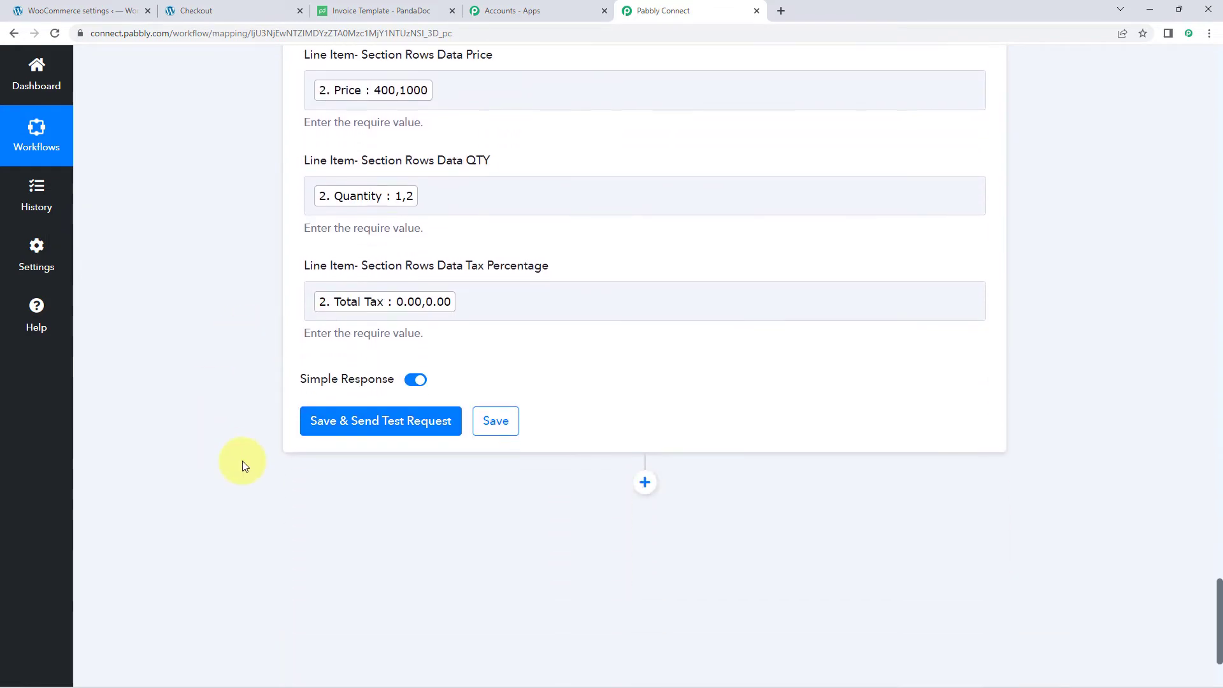
pyautogui.click(390, 421)
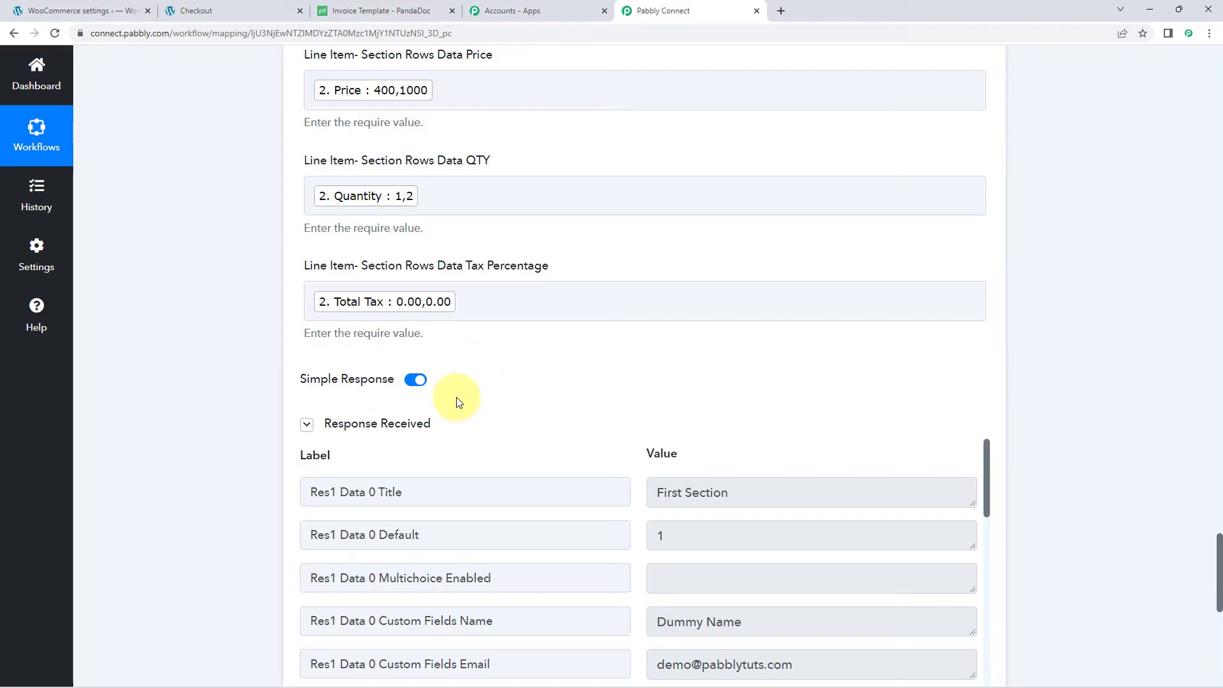
pyautogui.click(306, 423)
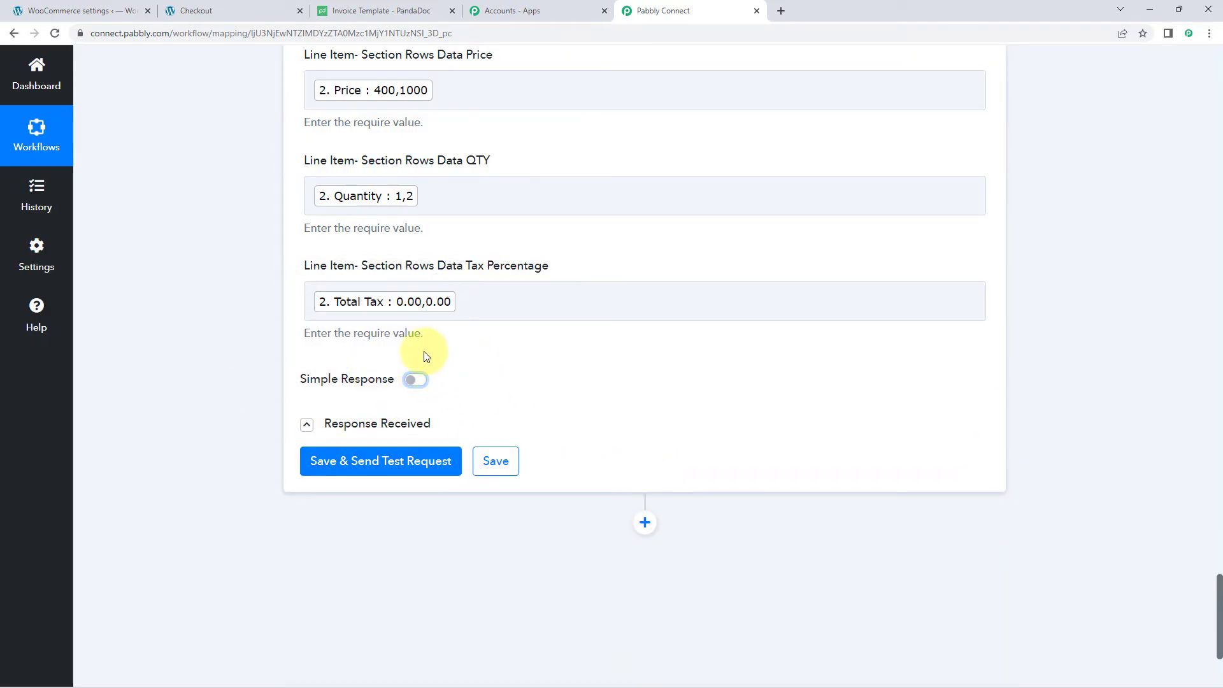
pyautogui.click(400, 454)
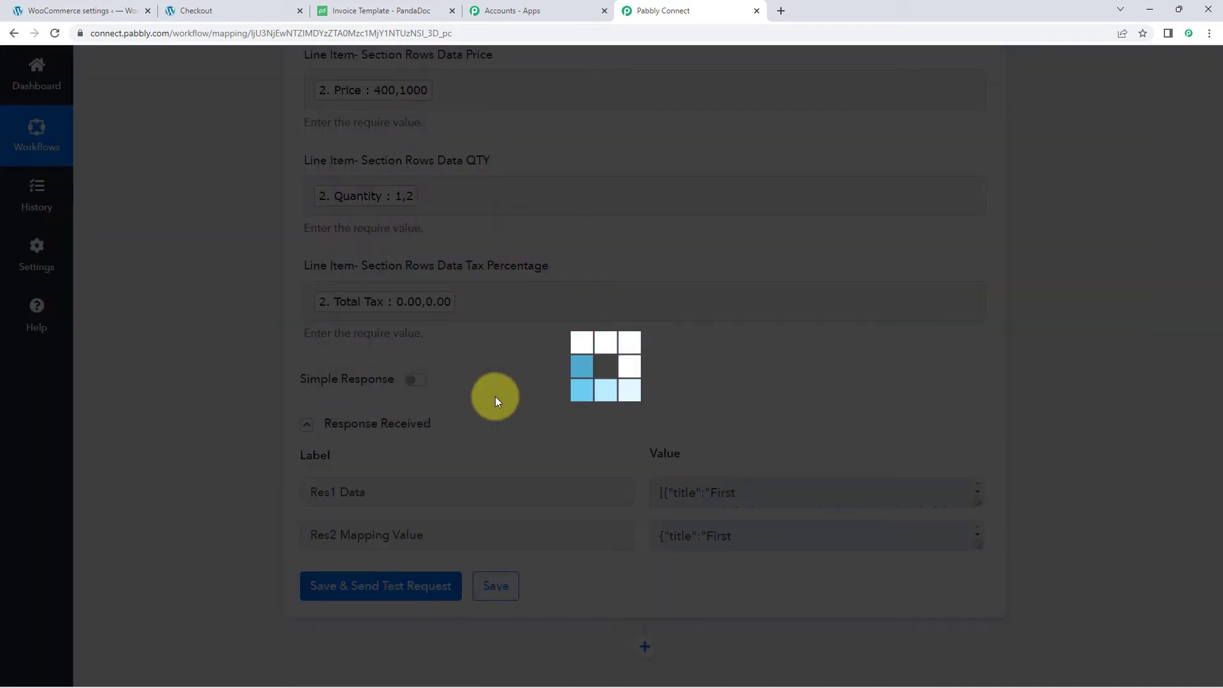
# - Enlarge the Res2 Mapping Value box to read its JSON
pyautogui.scroll(-3, 489, 398)
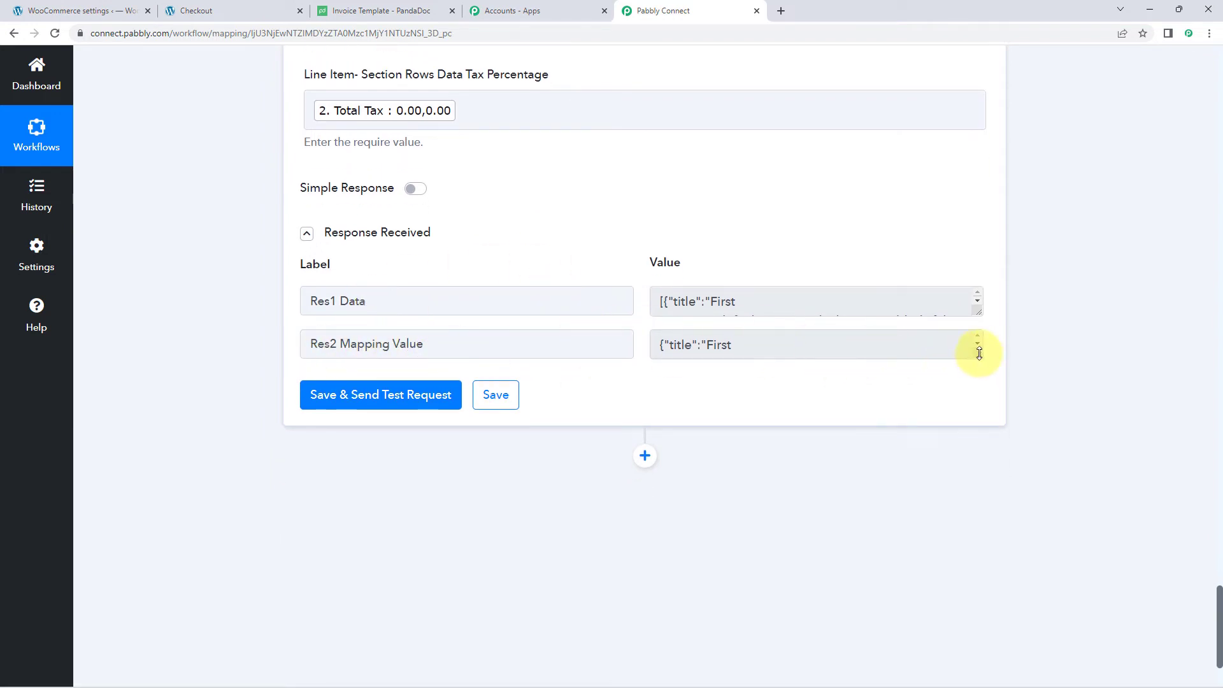
pyautogui.moveTo(979, 353); pyautogui.dragTo(981, 547)
pyautogui.moveTo(464, 344); pyautogui.dragTo(335, 344)
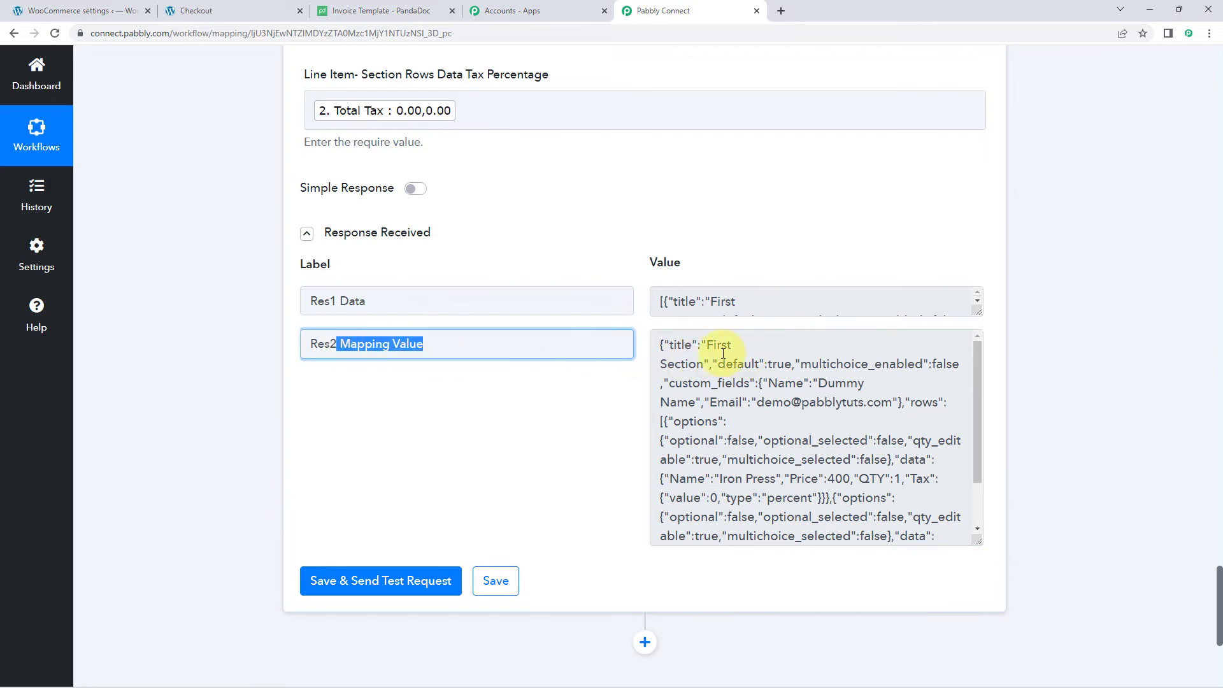
pyautogui.click(722, 354)
pyautogui.click(620, 244)
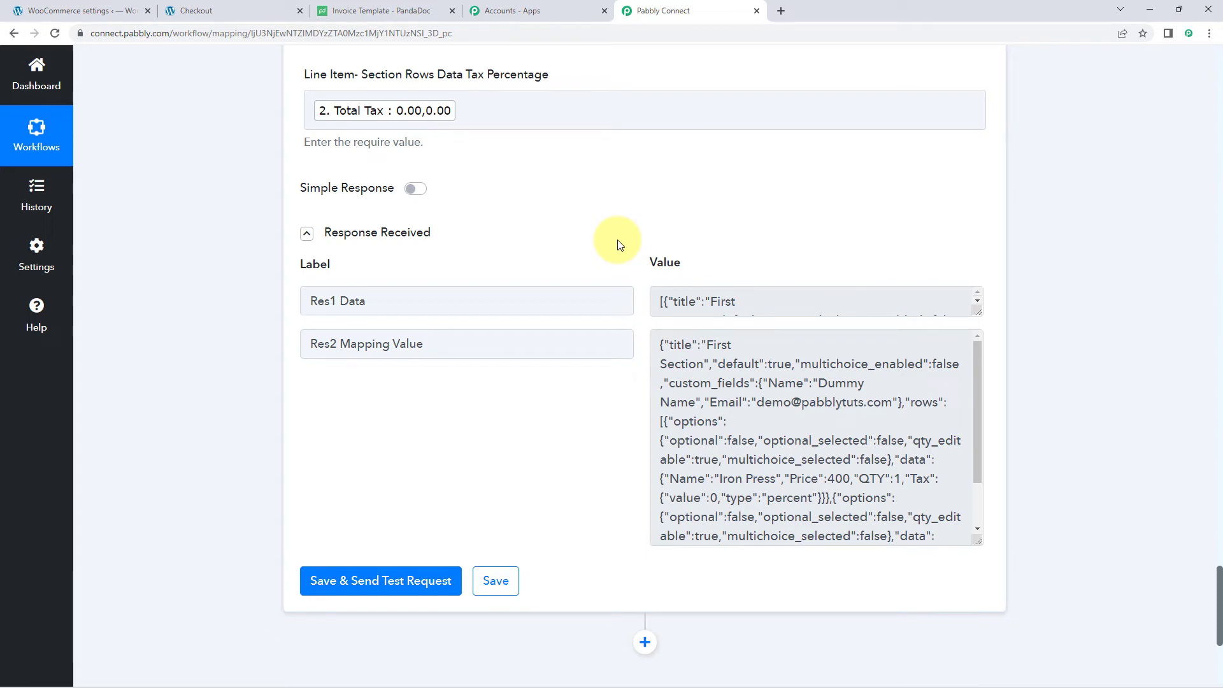
# - Check the Res2 JSON's Iron Press and Round Neck Black T-shirt rows against the template
pyautogui.click(395, 10)
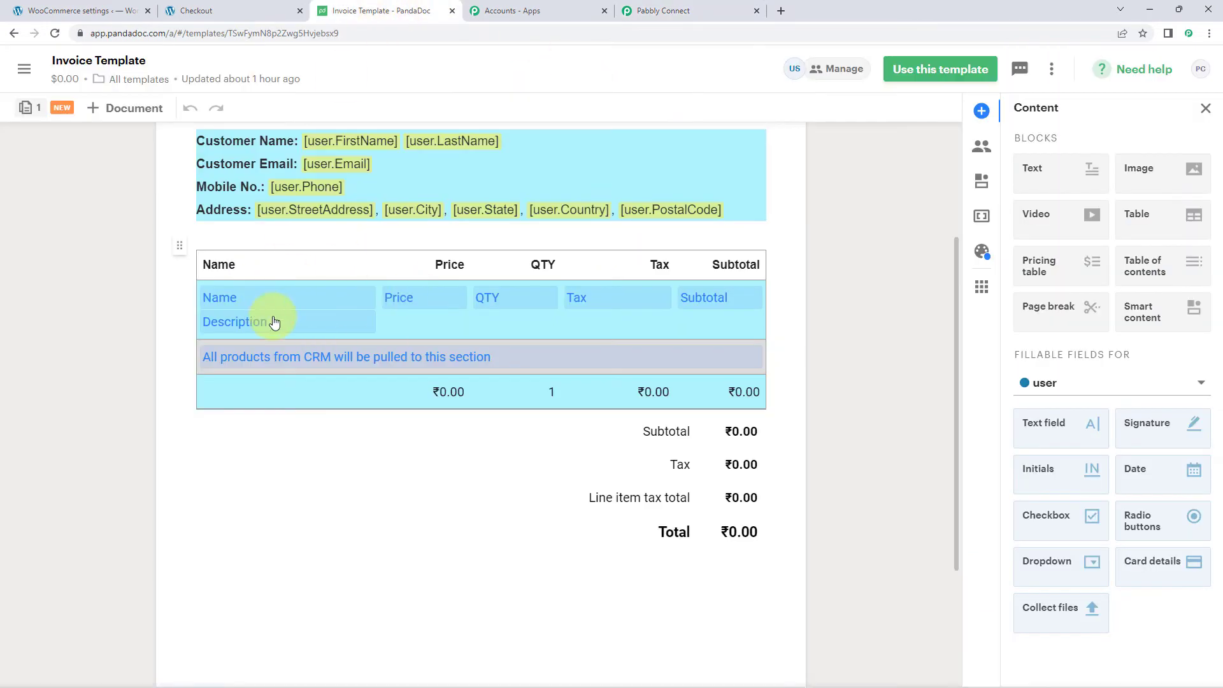
pyautogui.click(663, 10)
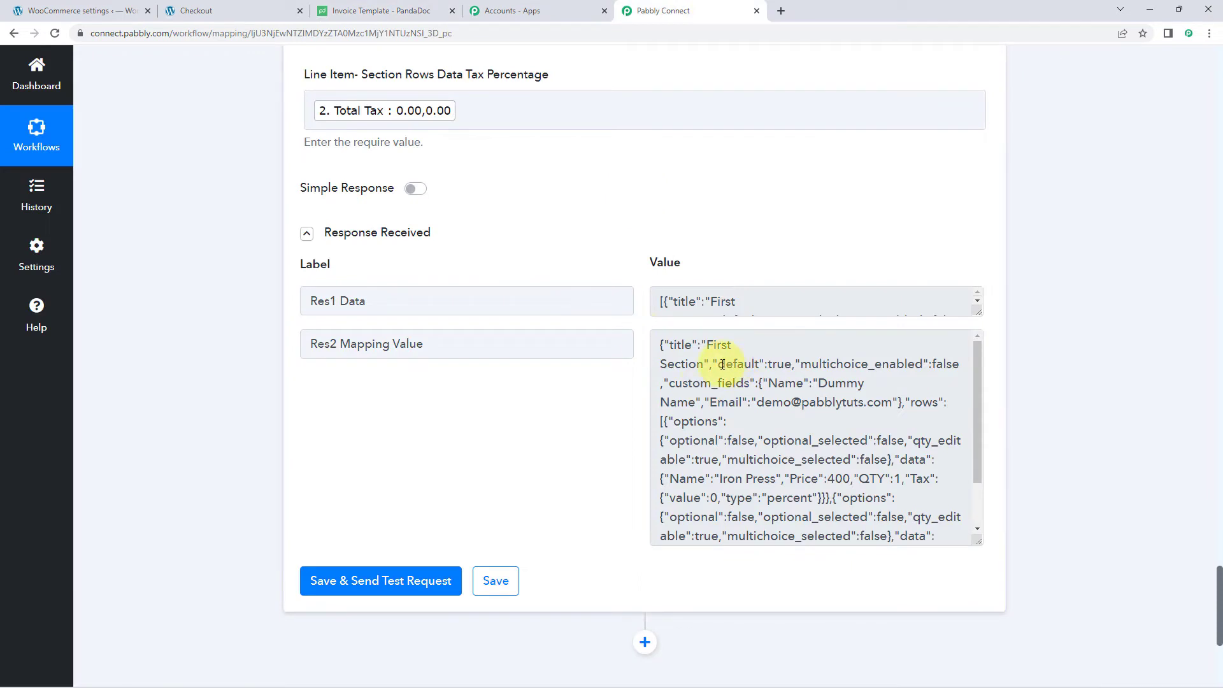
pyautogui.click(661, 344)
pyautogui.moveTo(661, 344); pyautogui.dragTo(864, 403)
pyautogui.scroll(-2, 864, 403)
pyautogui.click(860, 409)
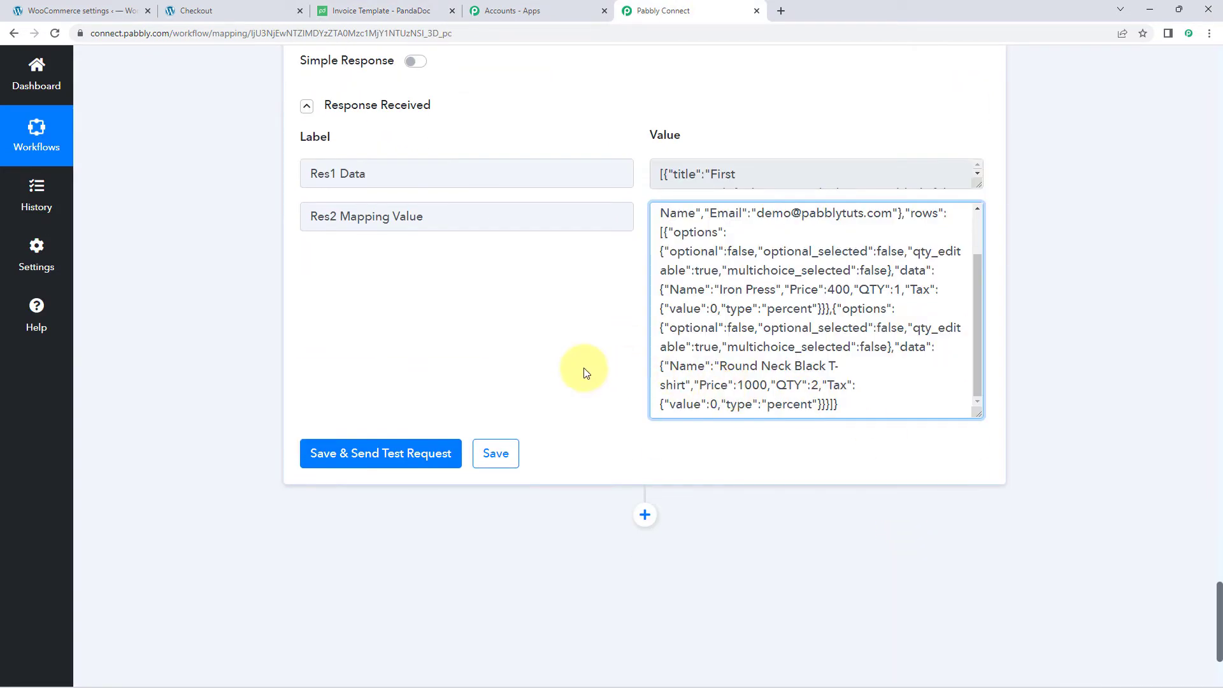
pyautogui.scroll(3, 724, 278)
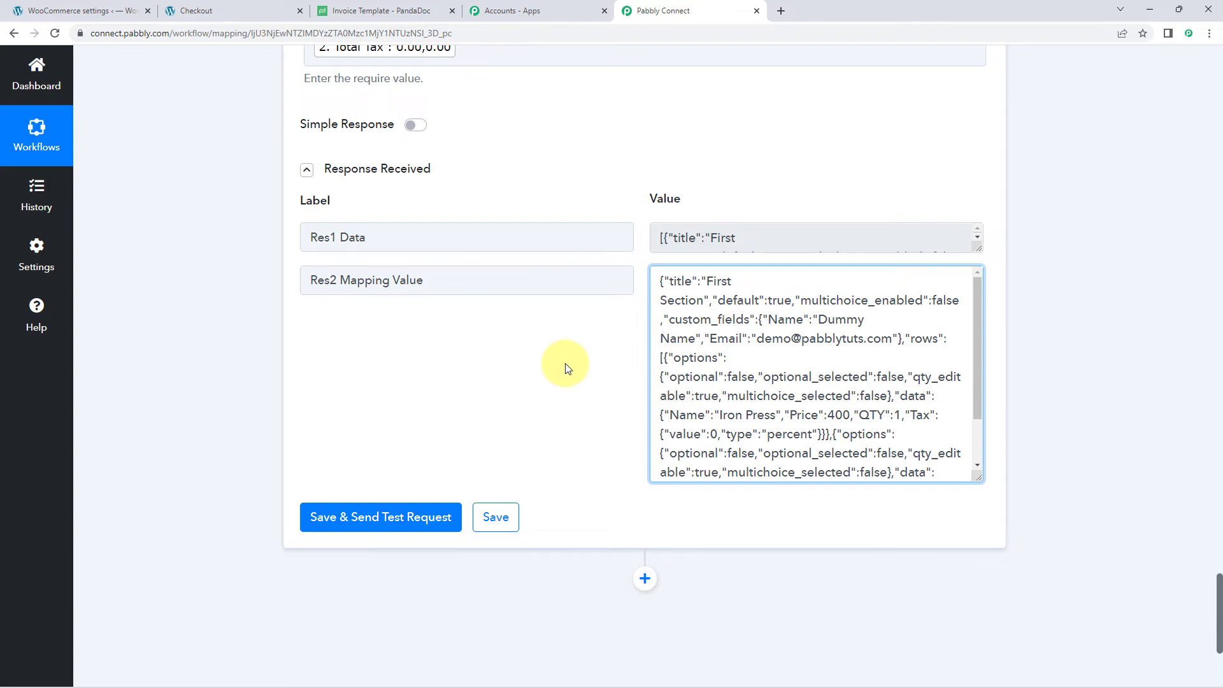
pyautogui.scroll(-4, 564, 366)
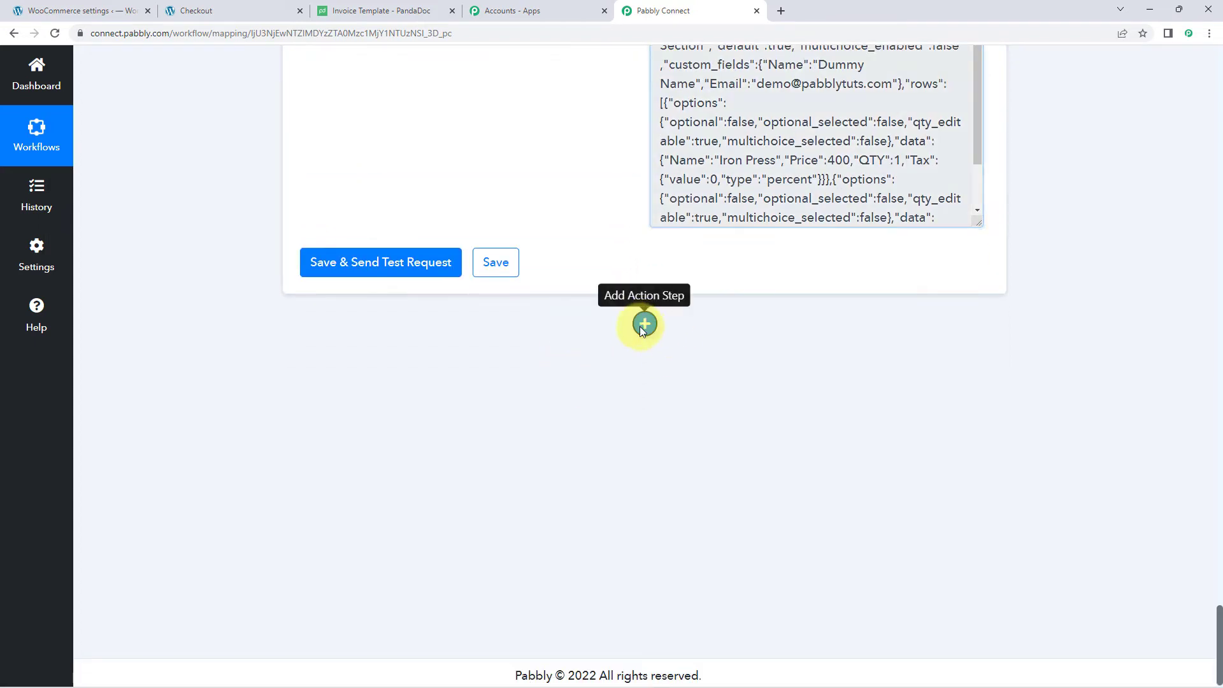
# - Add a PandaDoc 'Generate a Pricing Table Item' action step and begin its account connection
pyautogui.click(644, 324)
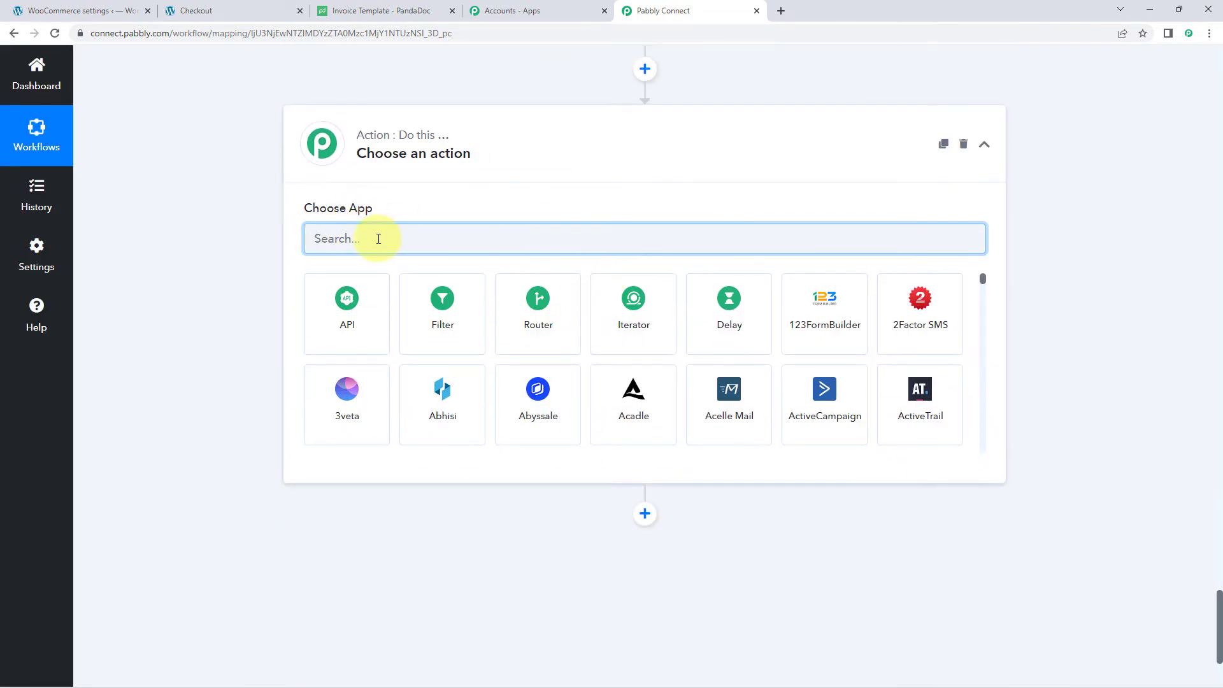
pyautogui.write('Pandd')
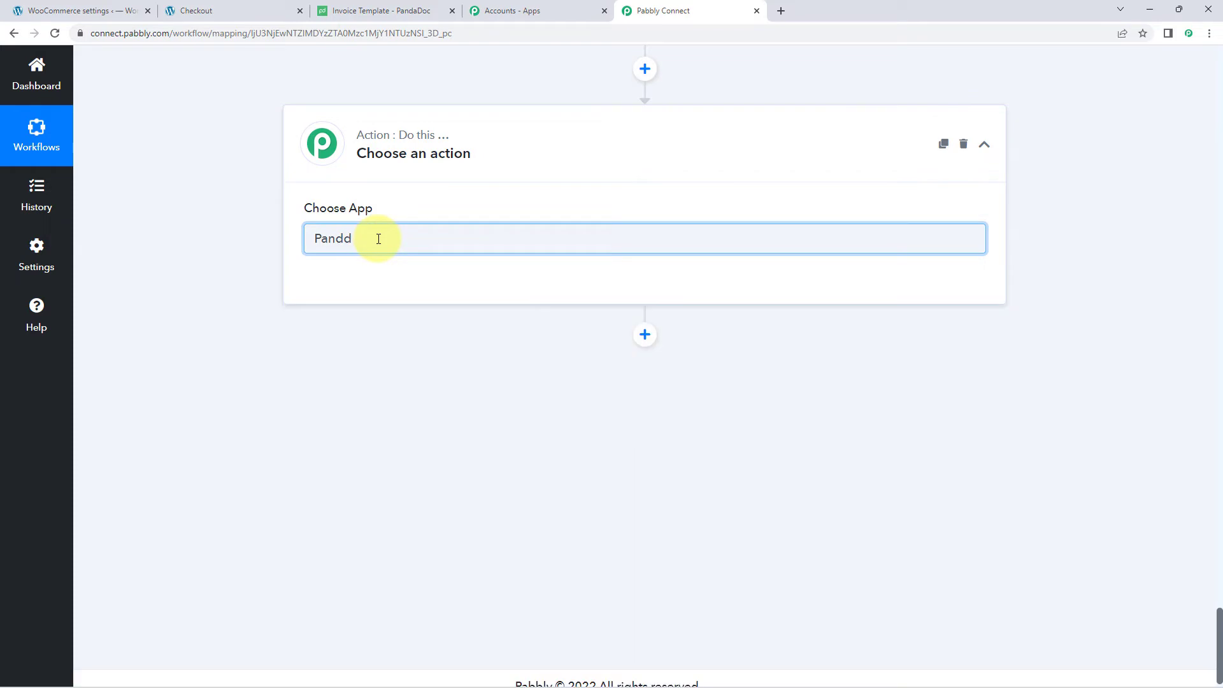
pyautogui.write('oc')
pyautogui.press('BackSpace')
pyautogui.press('BackSpace')
pyautogui.press('BackSpace')
pyautogui.write('a')
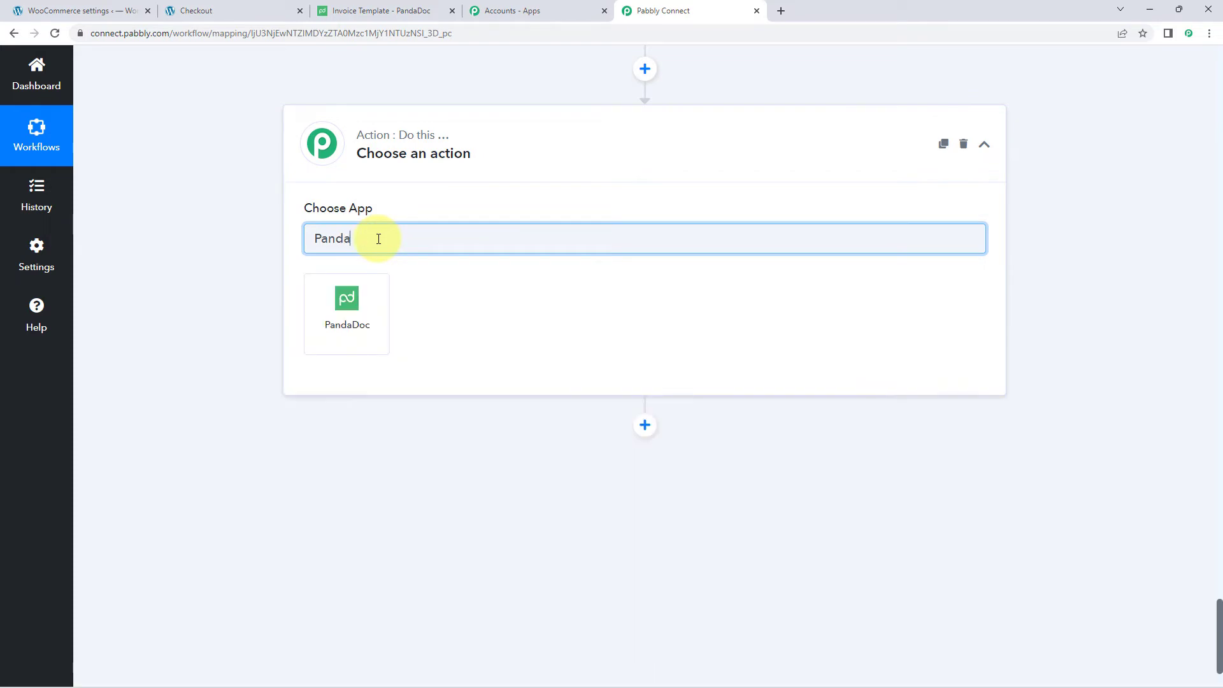
pyautogui.click(375, 296)
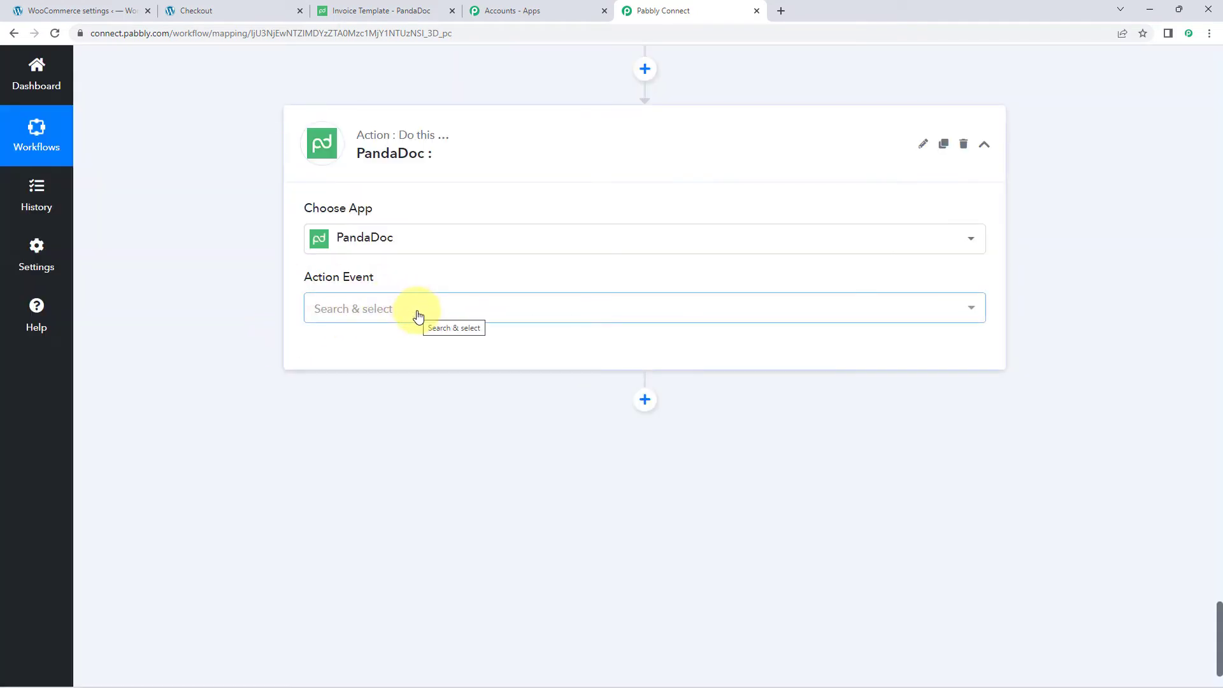
pyautogui.click(418, 316)
pyautogui.scroll(-1, 414, 313)
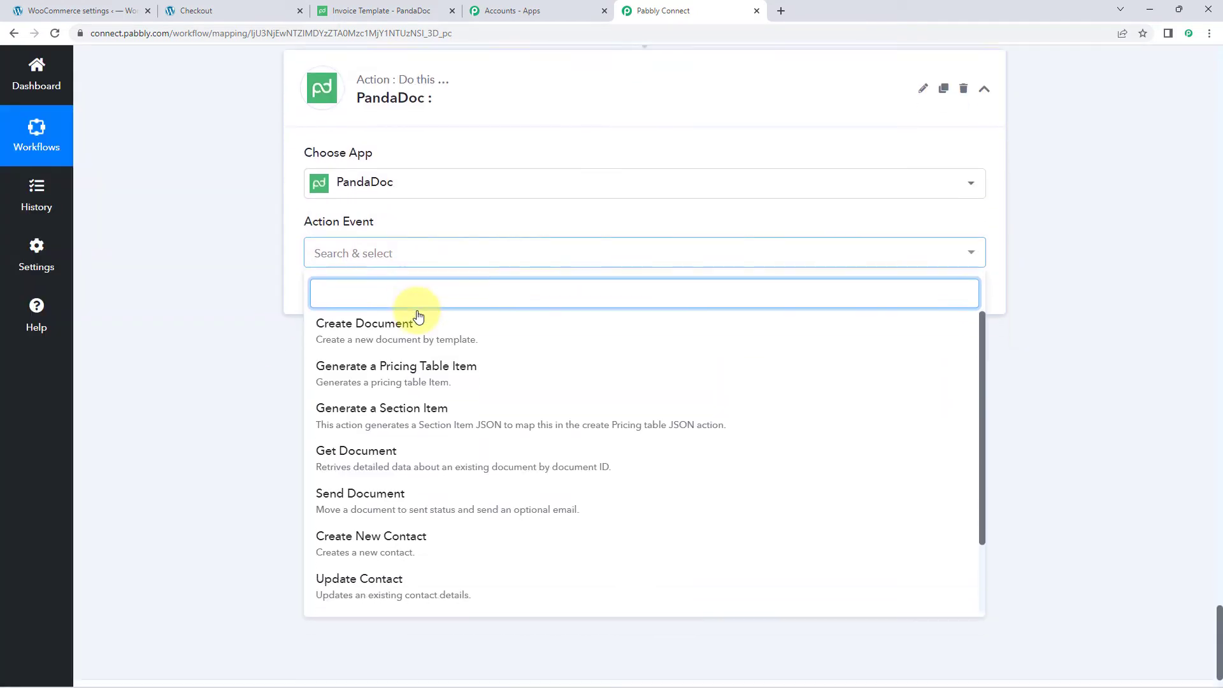
pyautogui.click(384, 374)
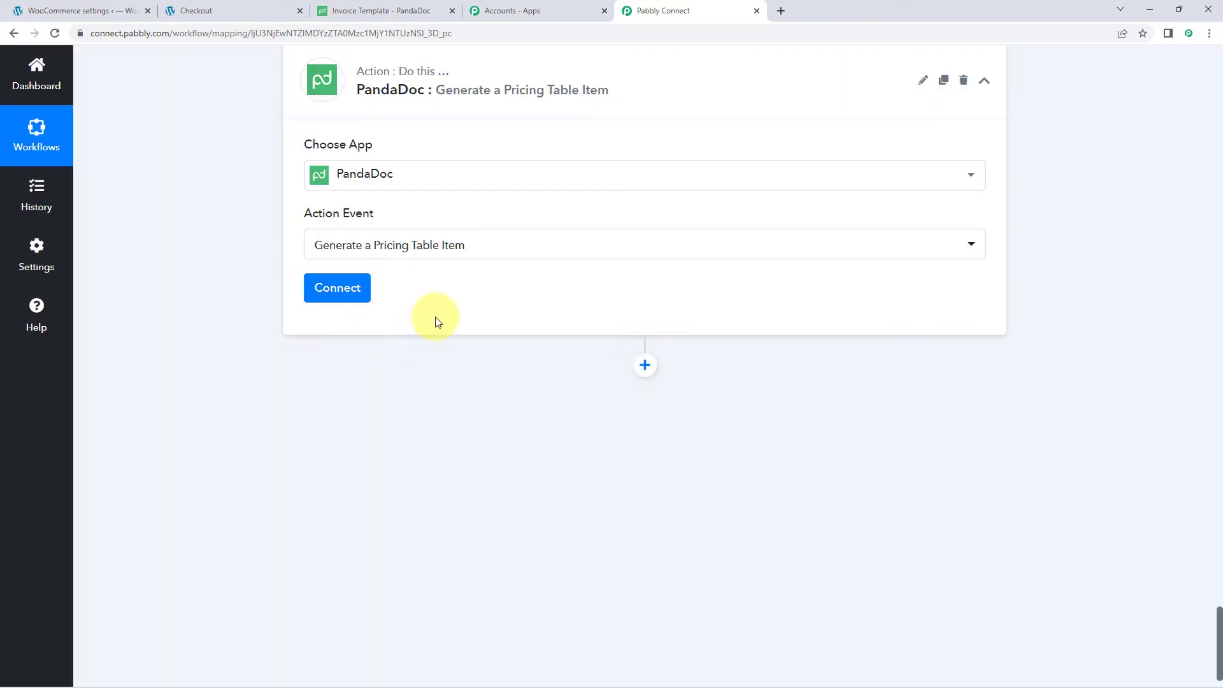
pyautogui.click(340, 293)
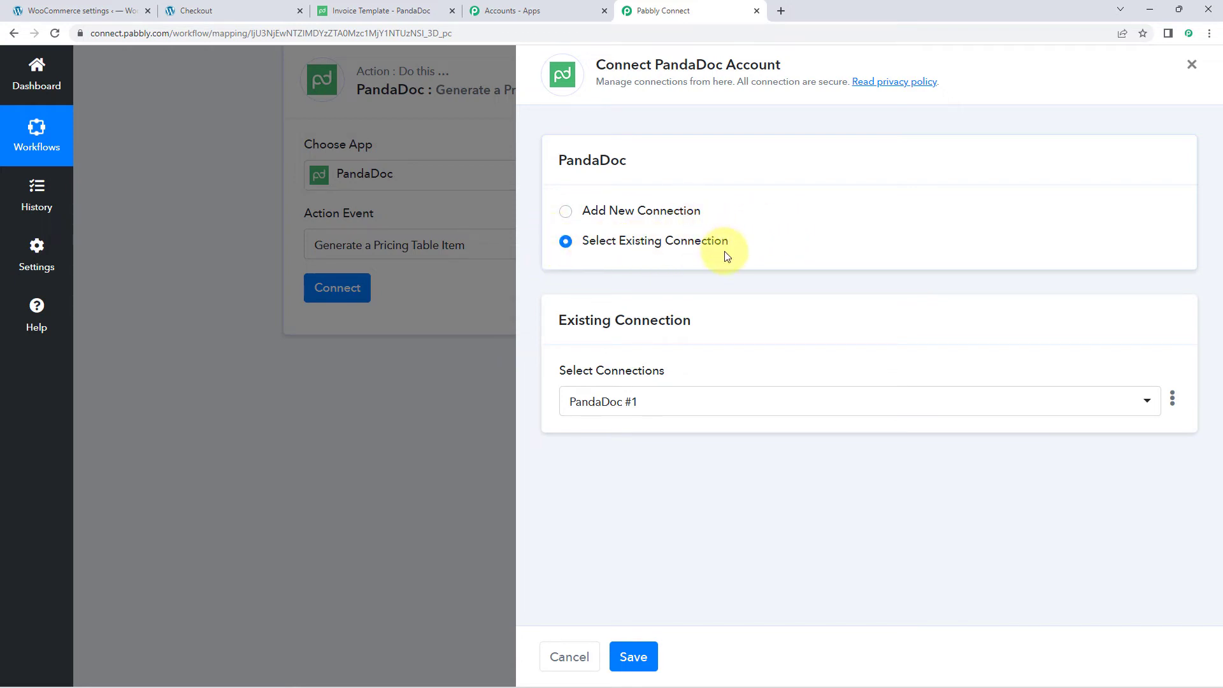
# - Save the PandaDoc #1 connection and review the Invoice Template, Pricing Table and tax fields
pyautogui.click(631, 656)
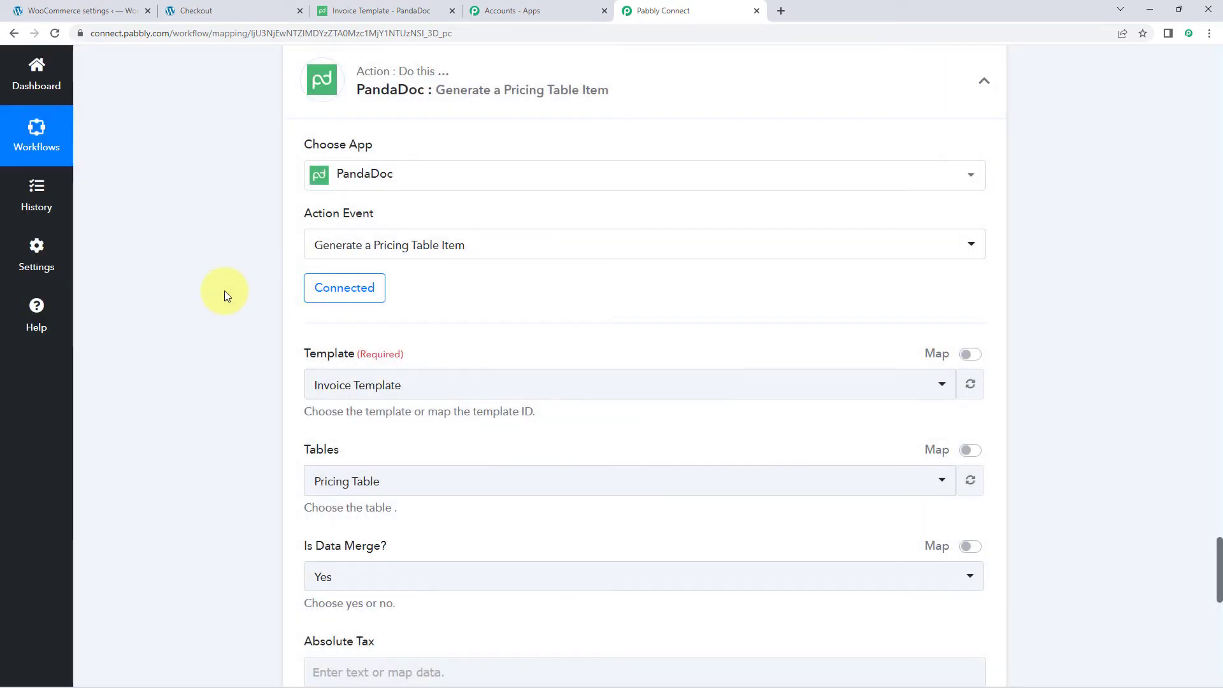
pyautogui.scroll(-2, 224, 290)
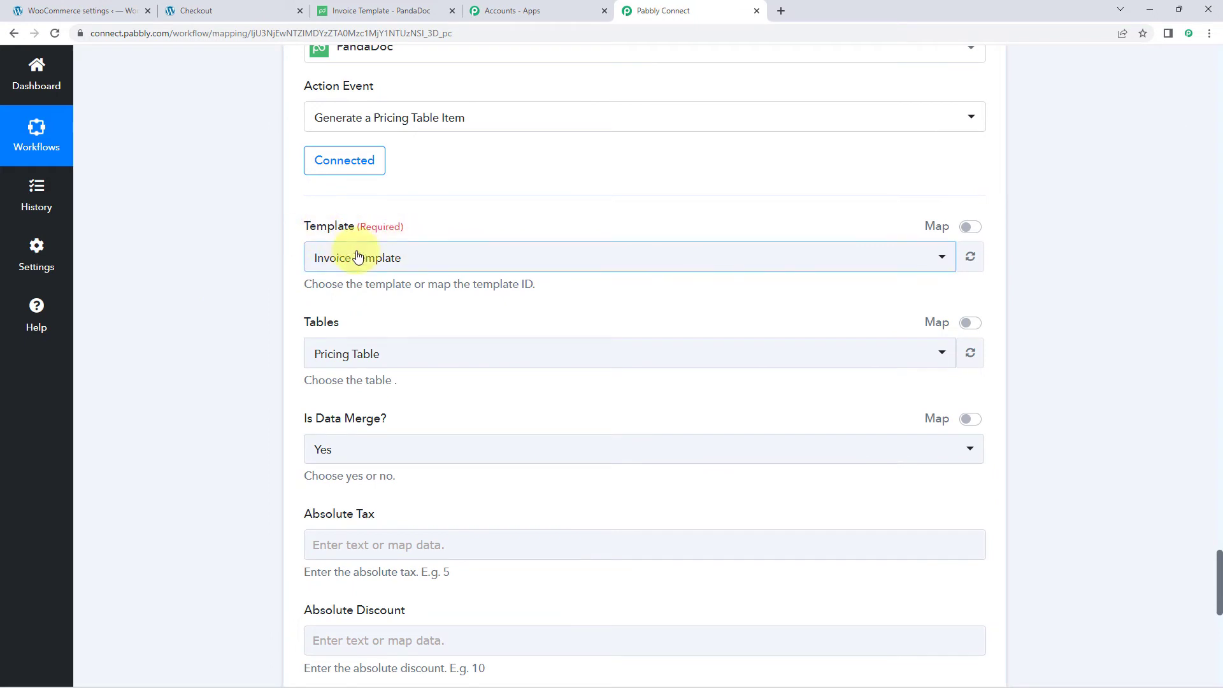
pyautogui.scroll(1, 404, 233)
pyautogui.scroll(-1, 305, 270)
pyautogui.scroll(-1, 356, 261)
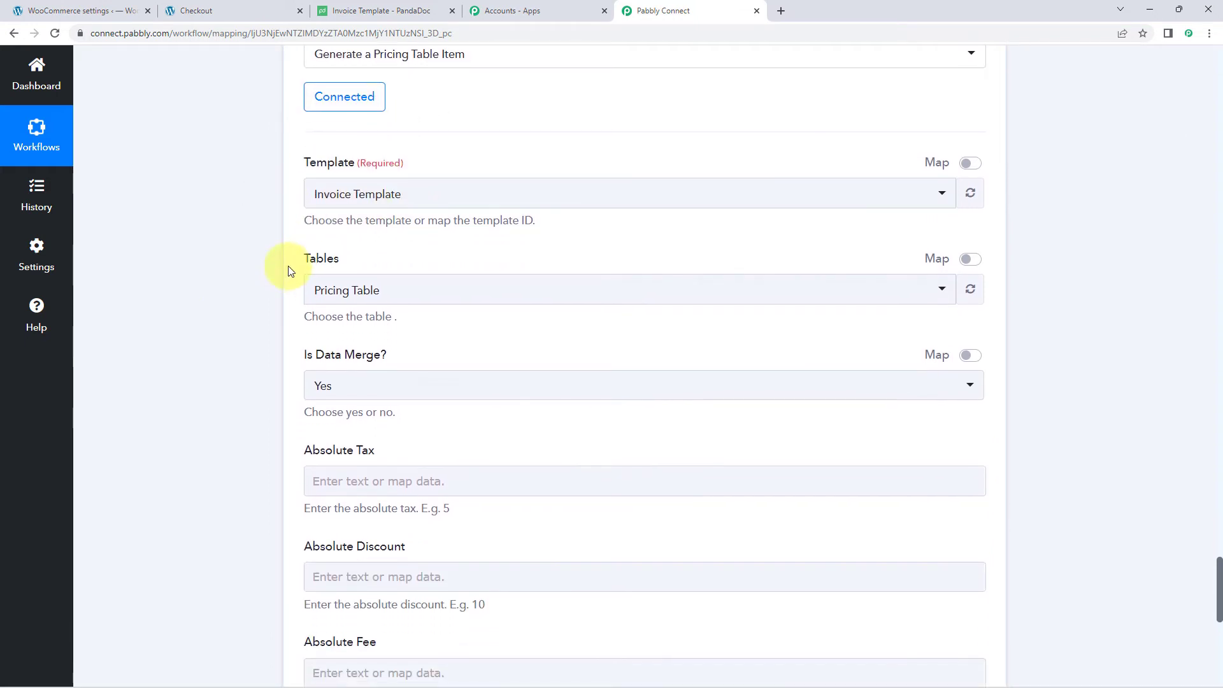
pyautogui.scroll(-3, 272, 258)
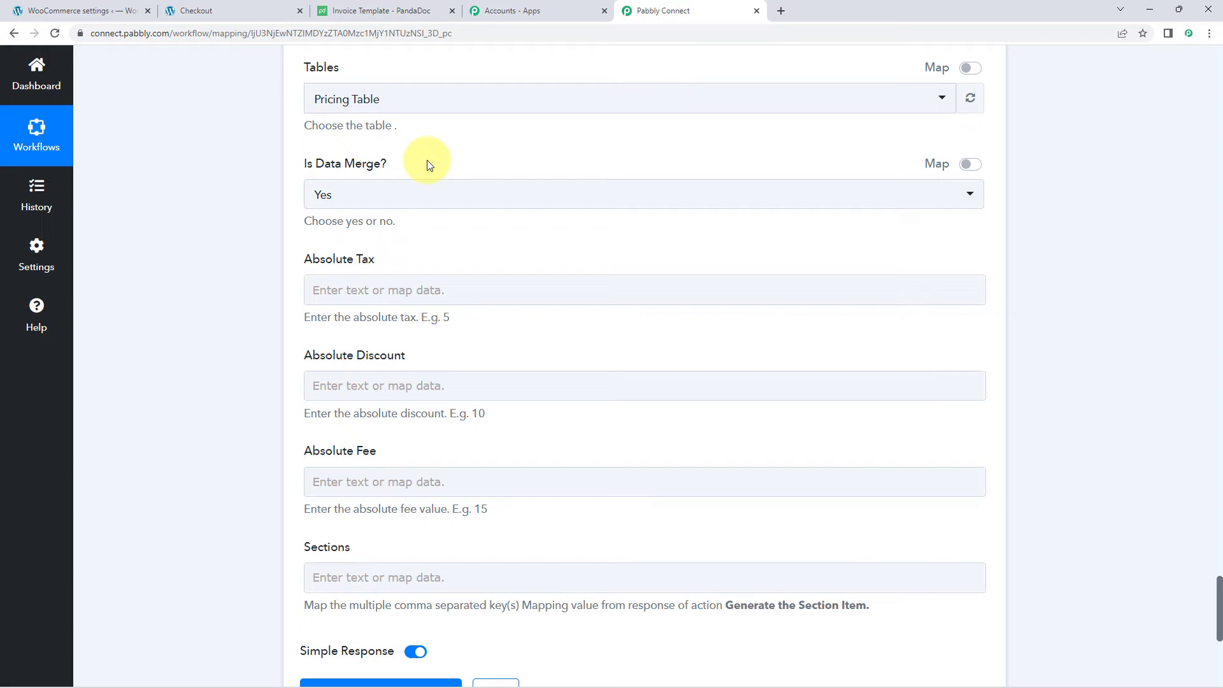
pyautogui.scroll(-1, 391, 202)
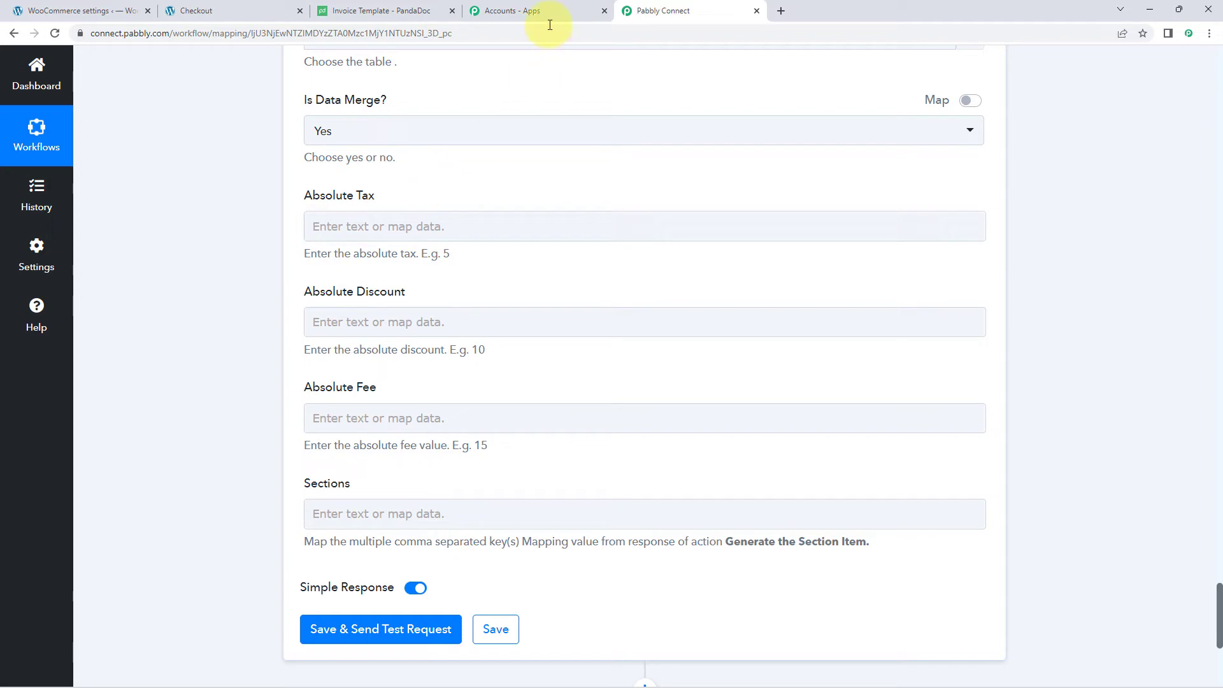
pyautogui.click(401, 12)
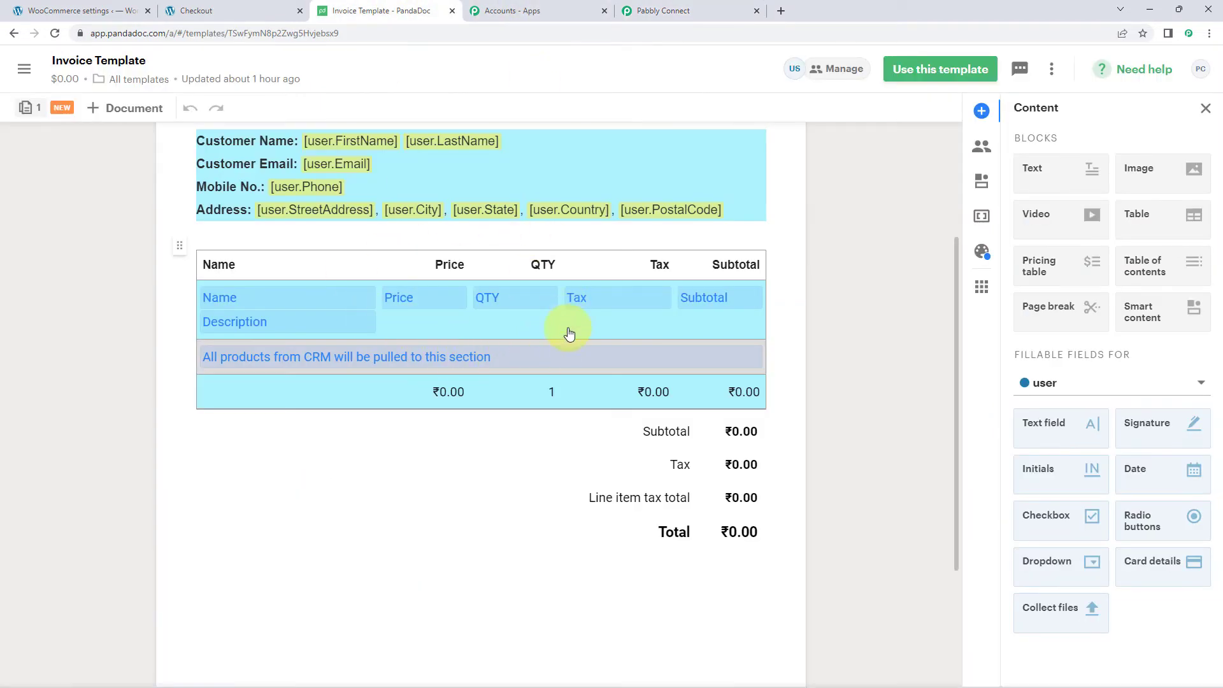
pyautogui.click(712, 8)
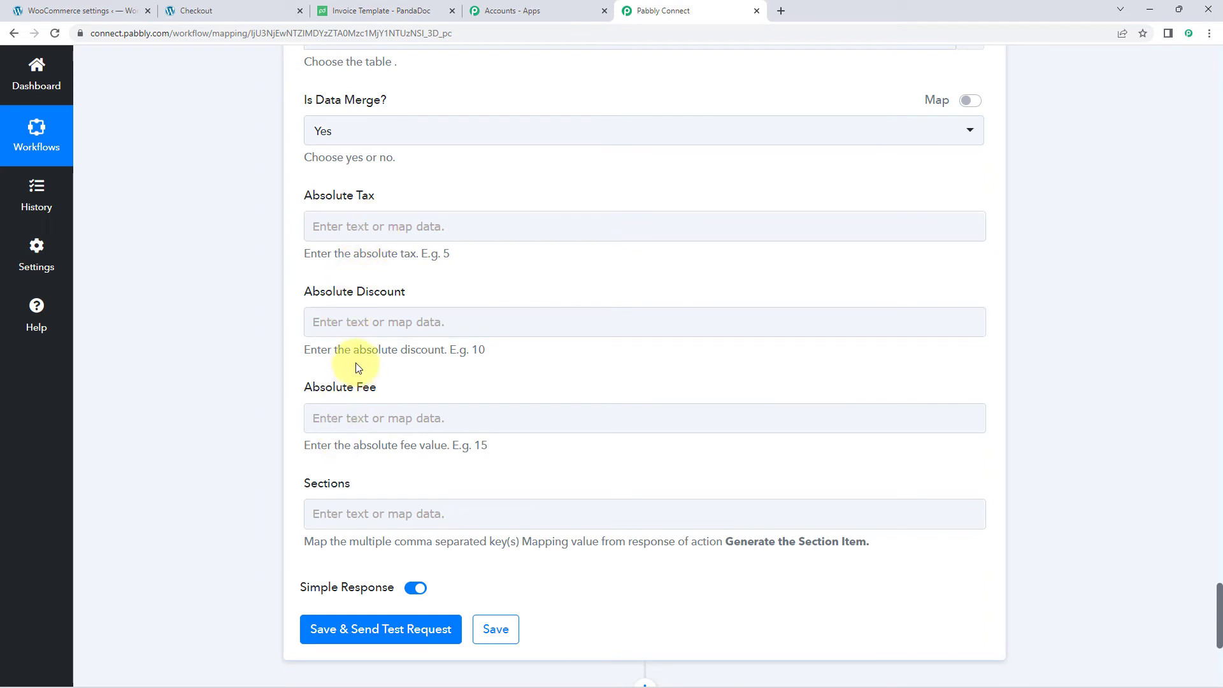
pyautogui.click(357, 226)
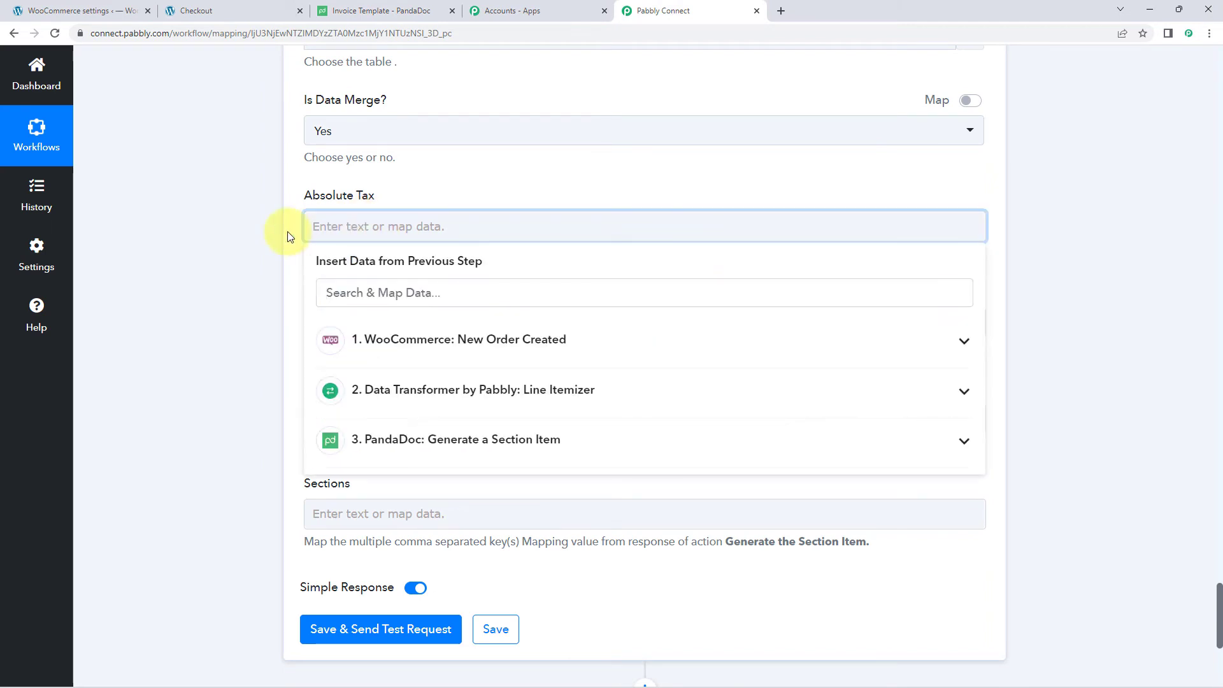
# - Enter Absolute Tax 12, Absolute Discount 10 and Absolute Fee 5
pyautogui.write('12')
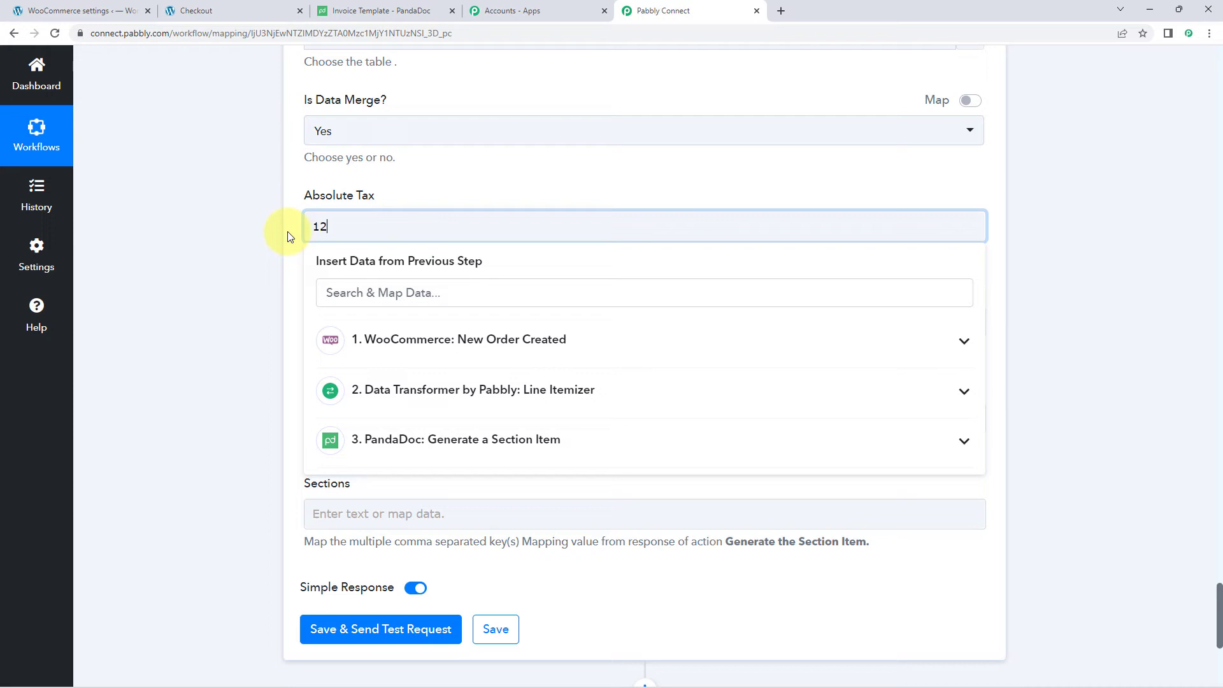
pyautogui.click(288, 237)
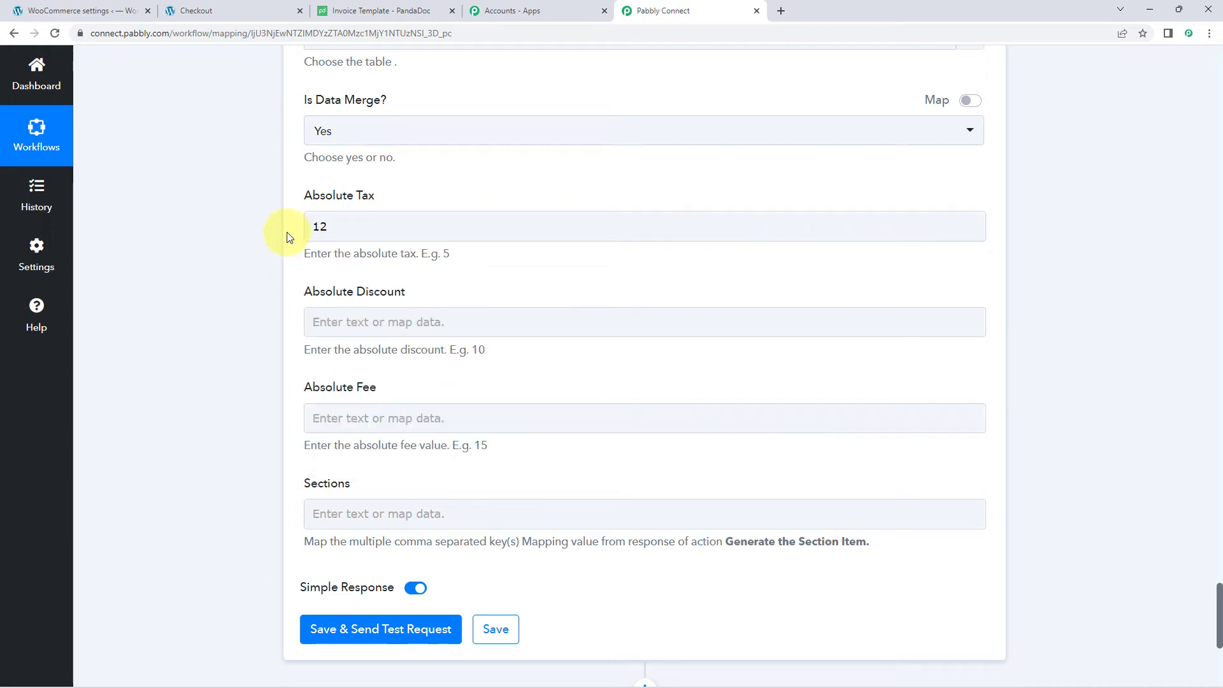
pyautogui.click(357, 323)
pyautogui.write('10')
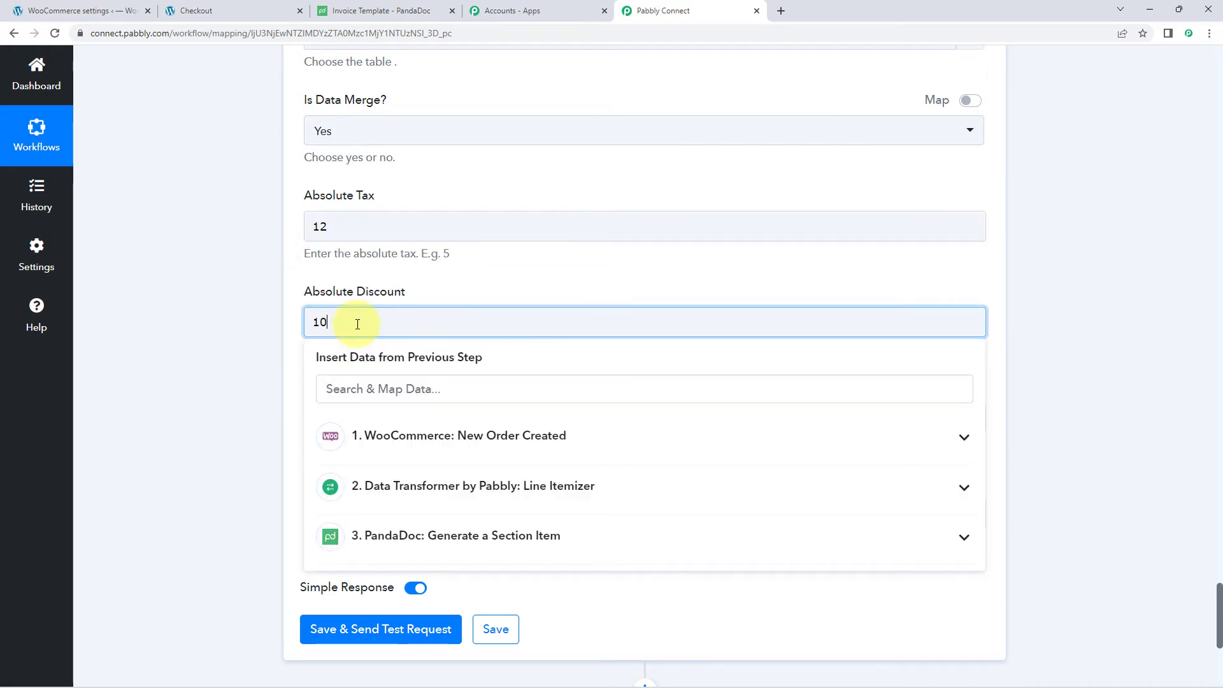
pyautogui.click(275, 389)
pyautogui.click(398, 419)
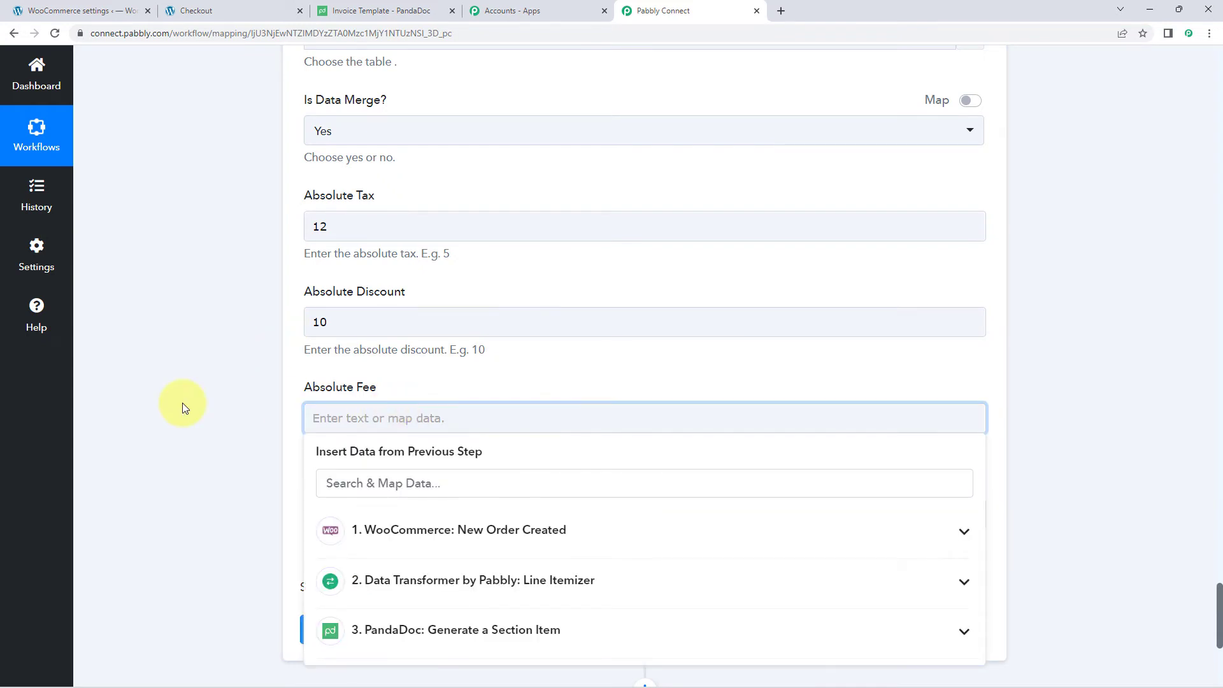
pyautogui.write('5')
pyautogui.click(182, 405)
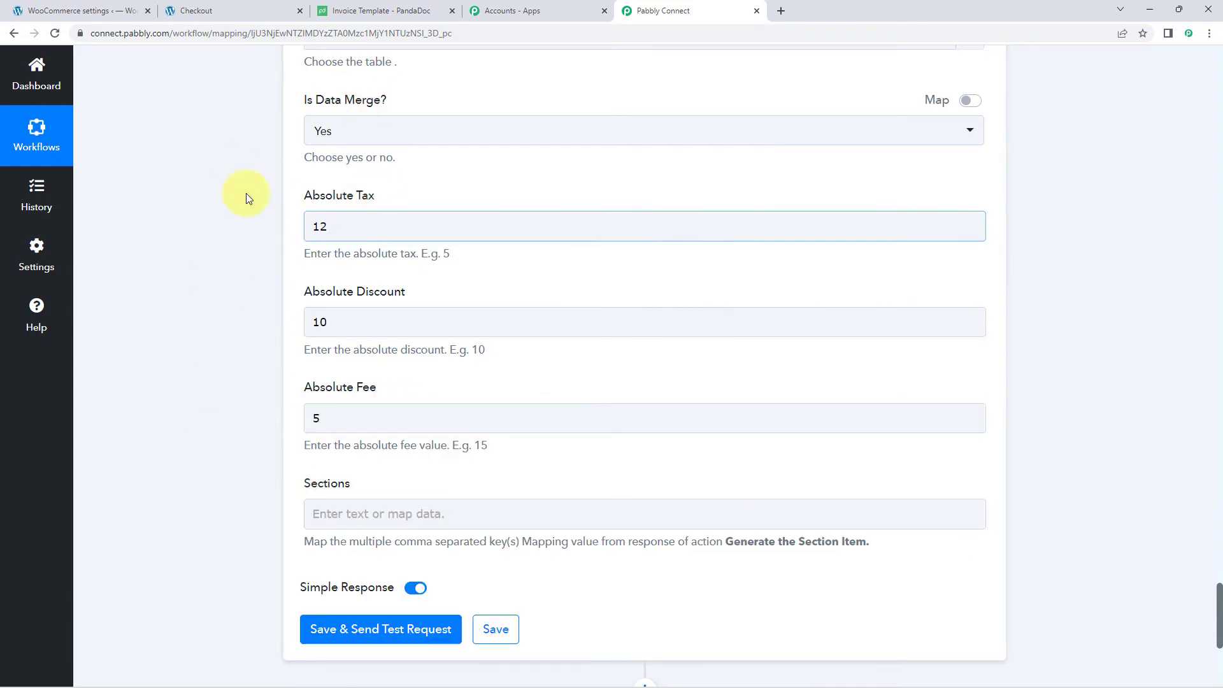
# - Look over the earlier step's Res2 response value JSON
pyautogui.scroll(-2, 282, 293)
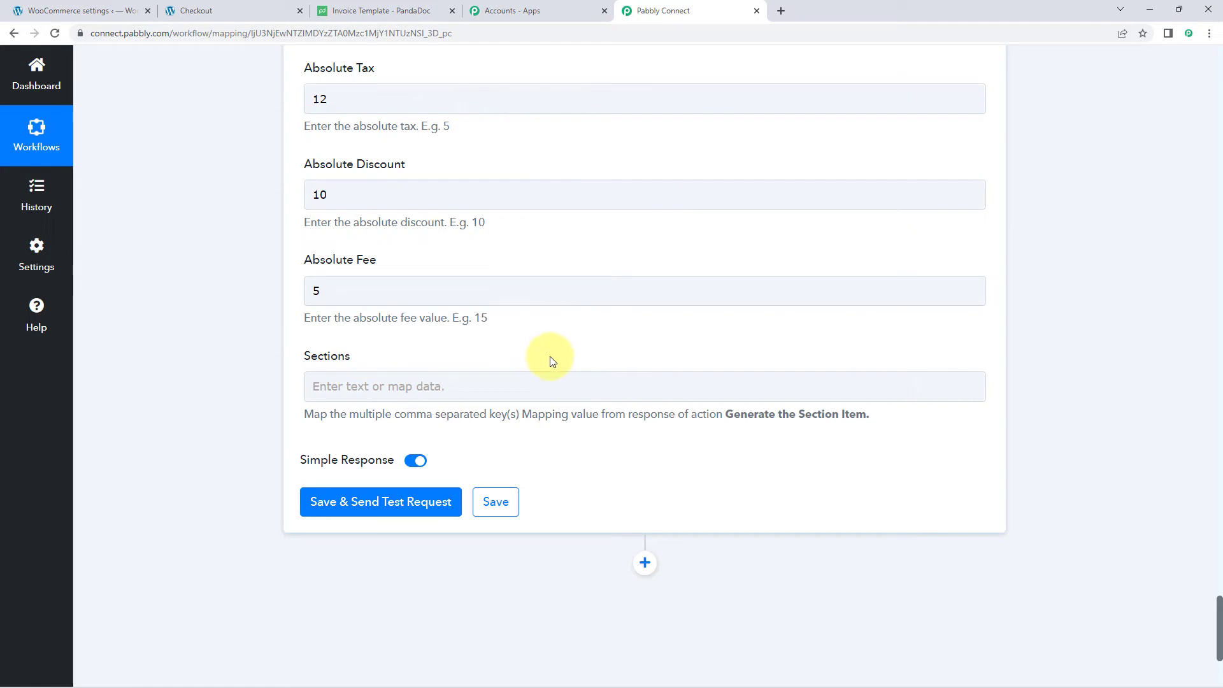
pyautogui.scroll(10, 545, 357)
pyautogui.scroll(5, 599, 360)
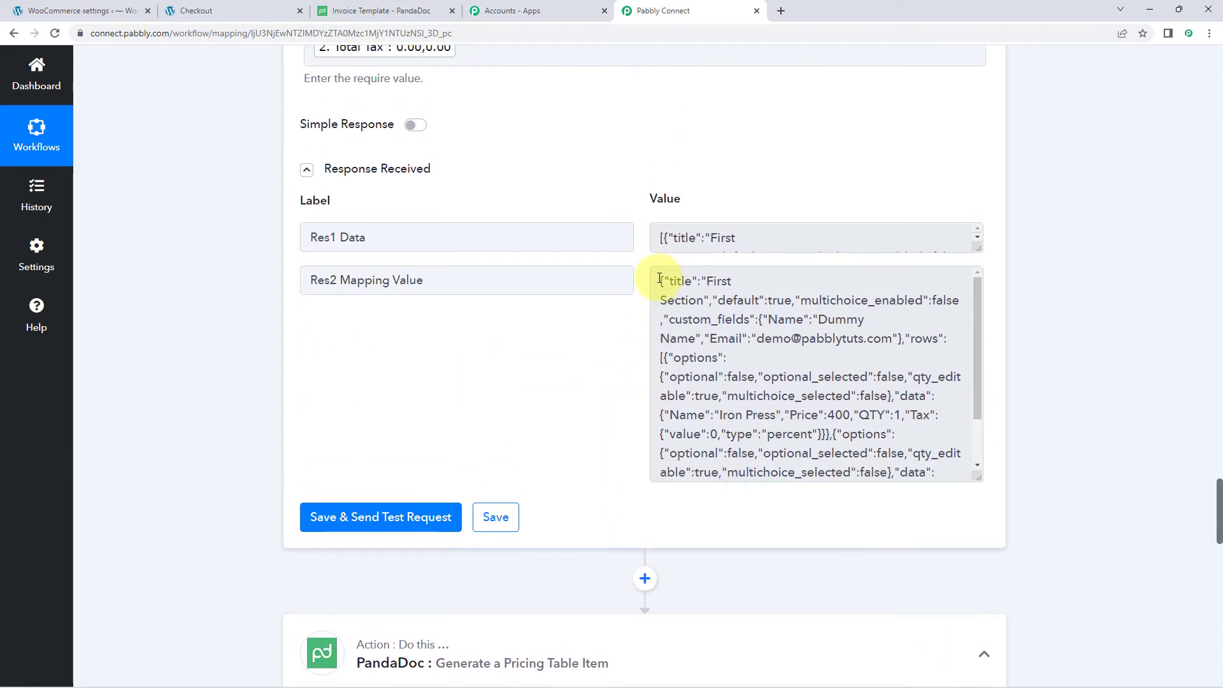
pyautogui.moveTo(659, 278); pyautogui.dragTo(860, 486)
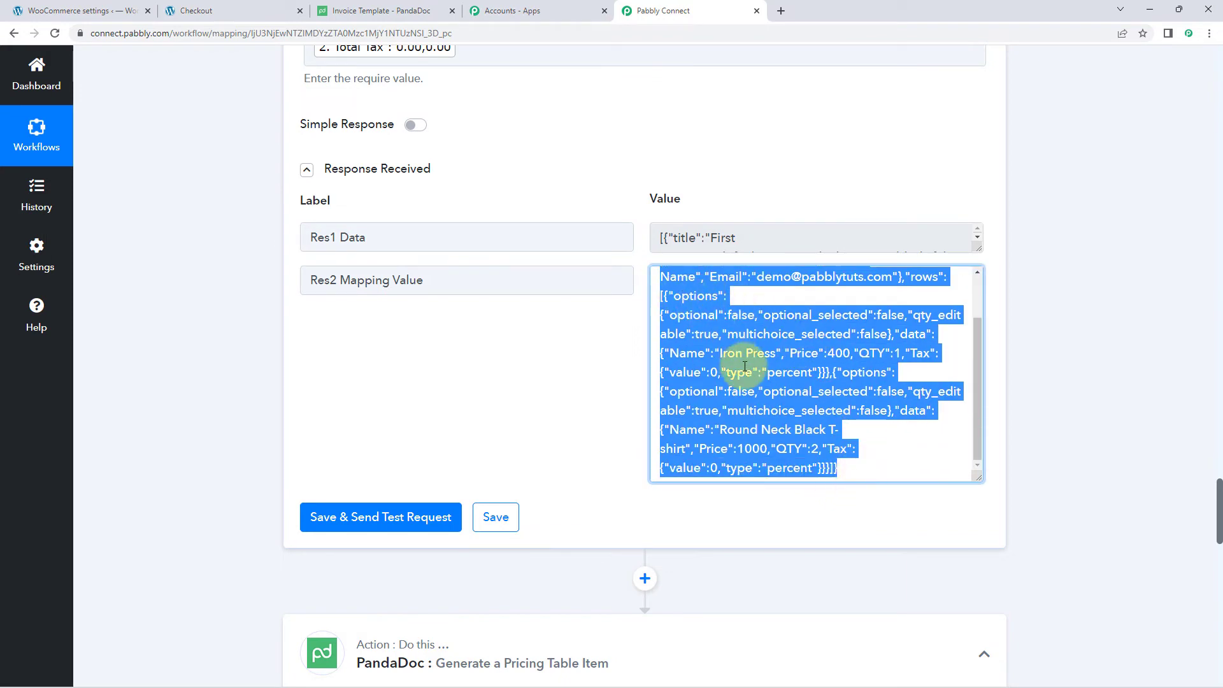
pyautogui.click(624, 353)
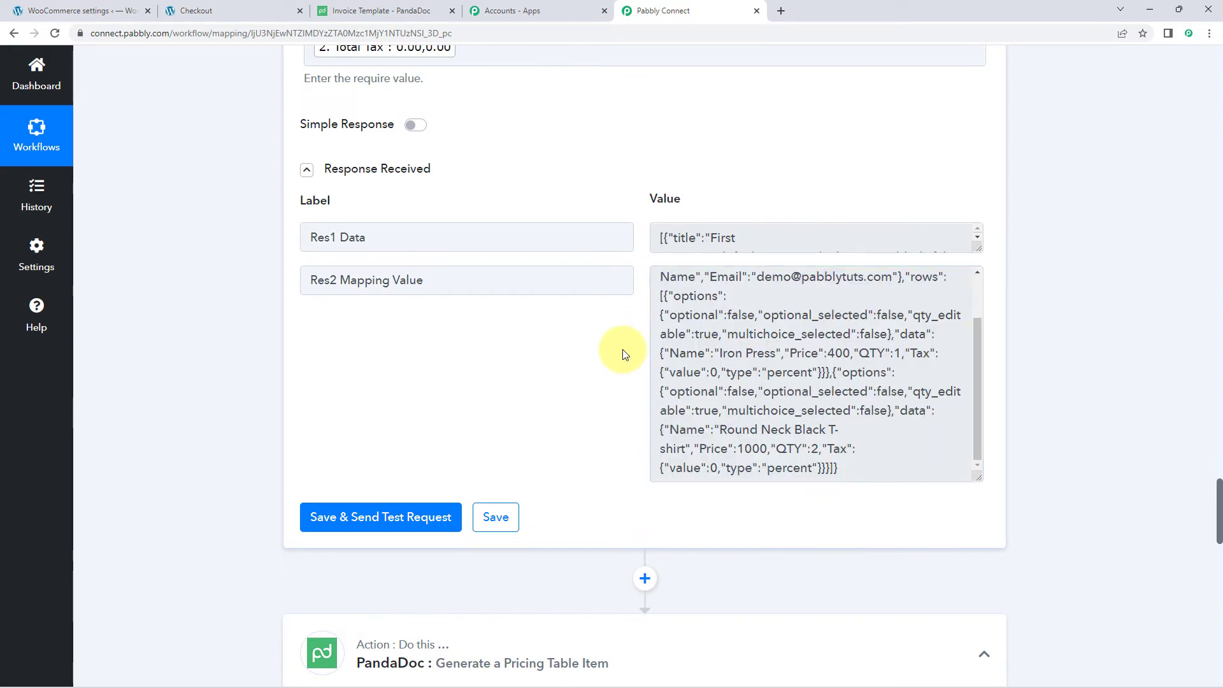
pyautogui.scroll(-2, 625, 349)
pyautogui.scroll(-15, 586, 324)
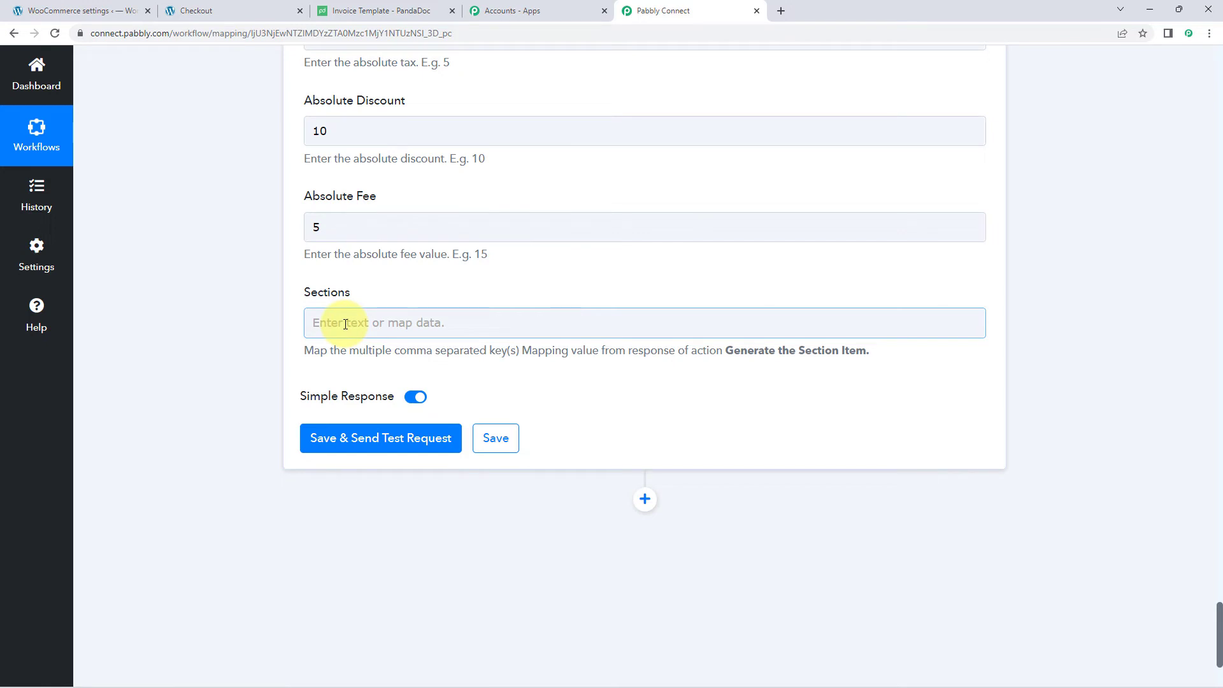
# - Map the Generate a Section Item step's Res2 Mapping Value into Sections
pyautogui.click(345, 324)
pyautogui.scroll(-1, 287, 326)
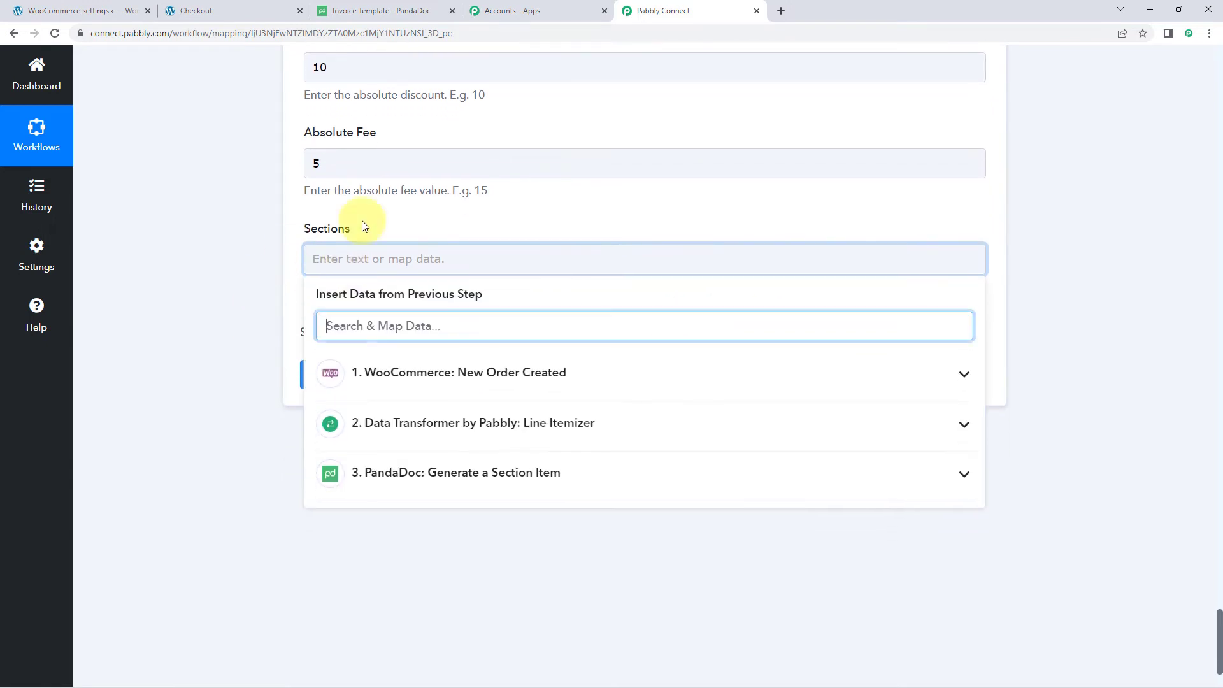
pyautogui.scroll(-1, 274, 260)
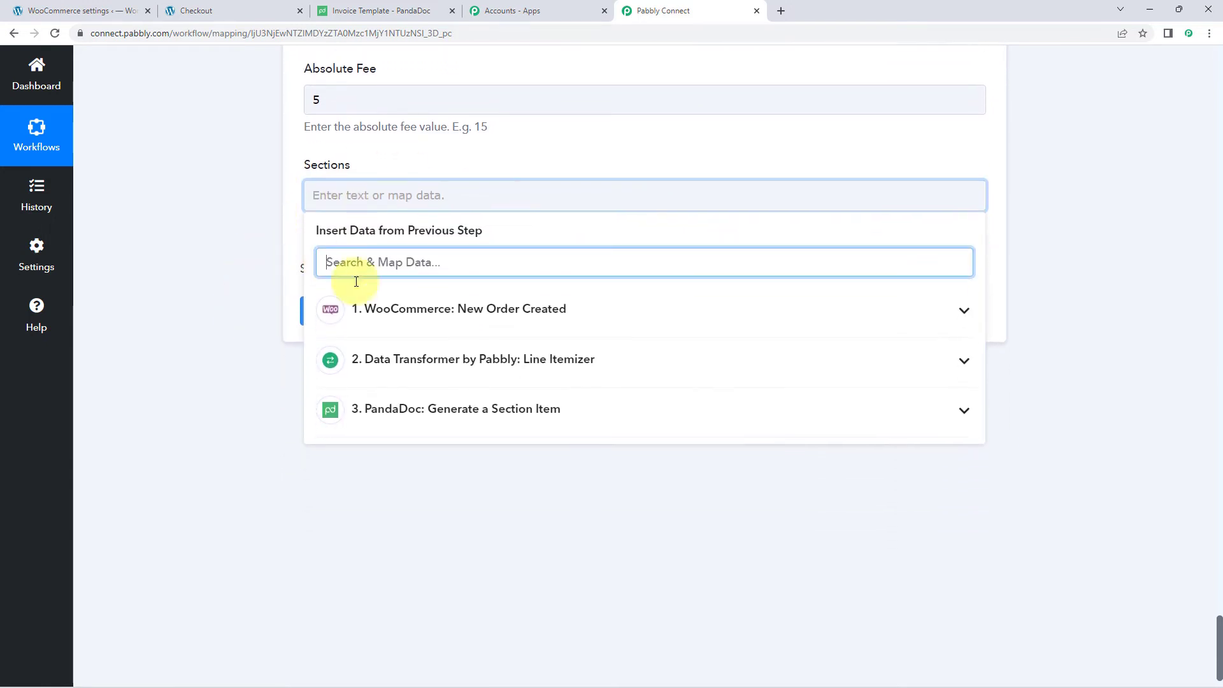
pyautogui.click(521, 416)
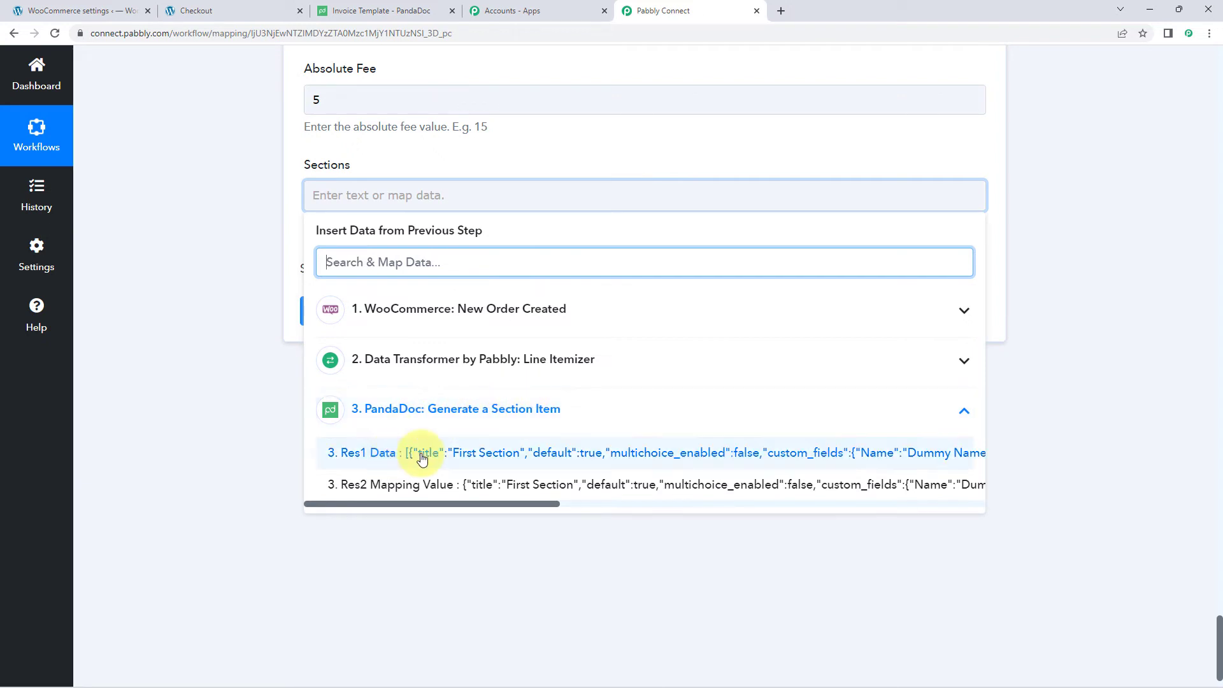
pyautogui.click(430, 489)
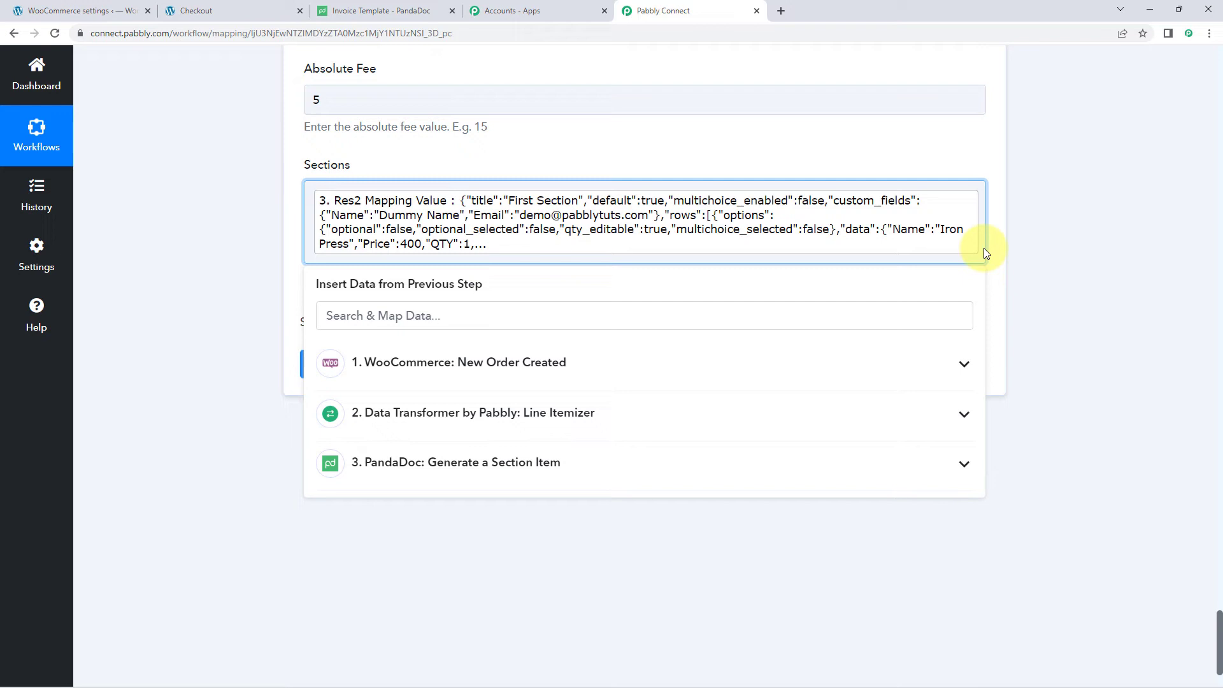
pyautogui.write(',')
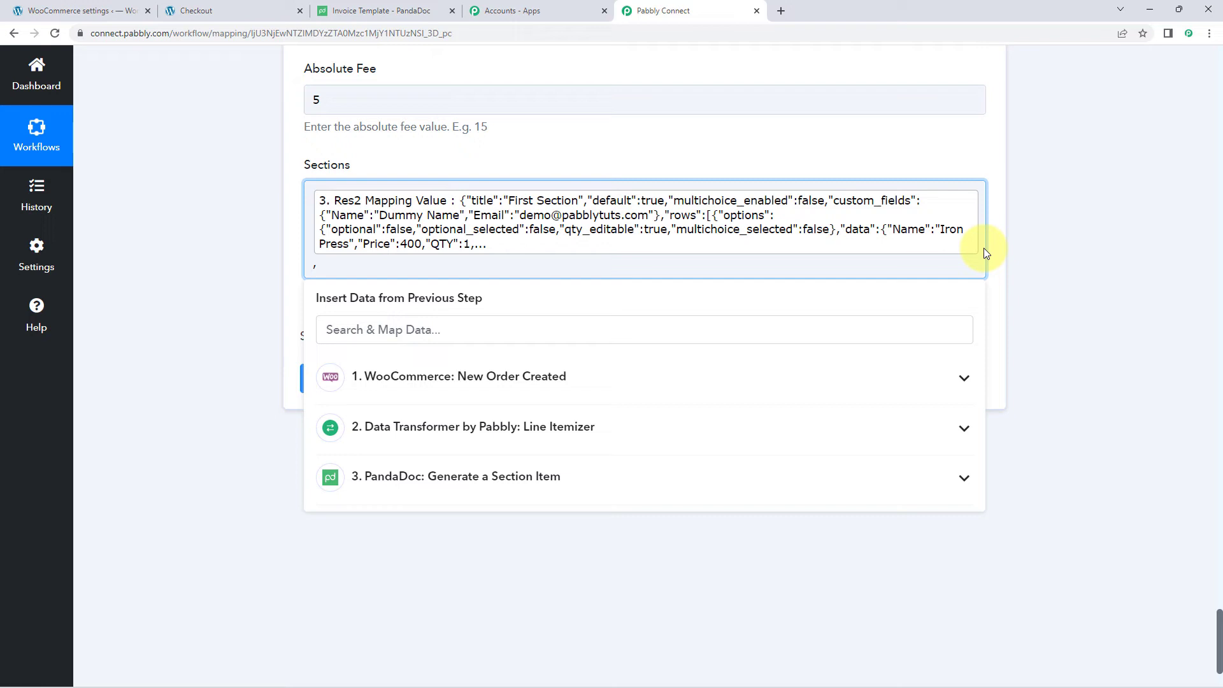
pyautogui.press('BackSpace')
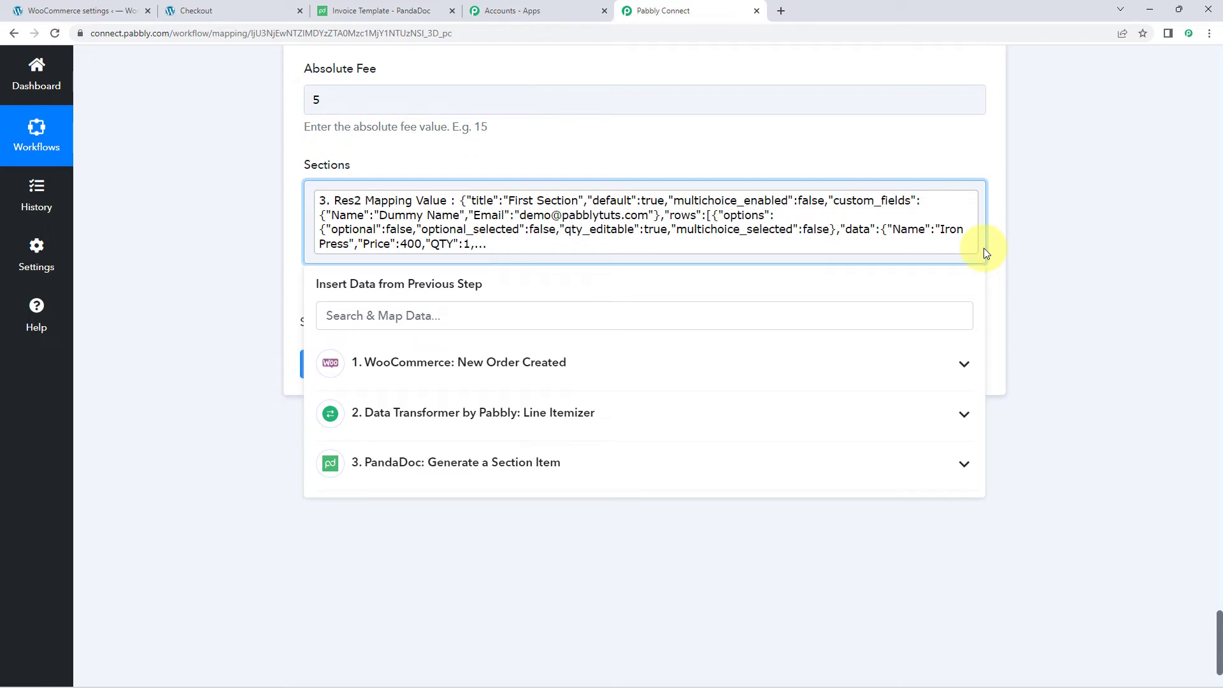
pyautogui.click(268, 251)
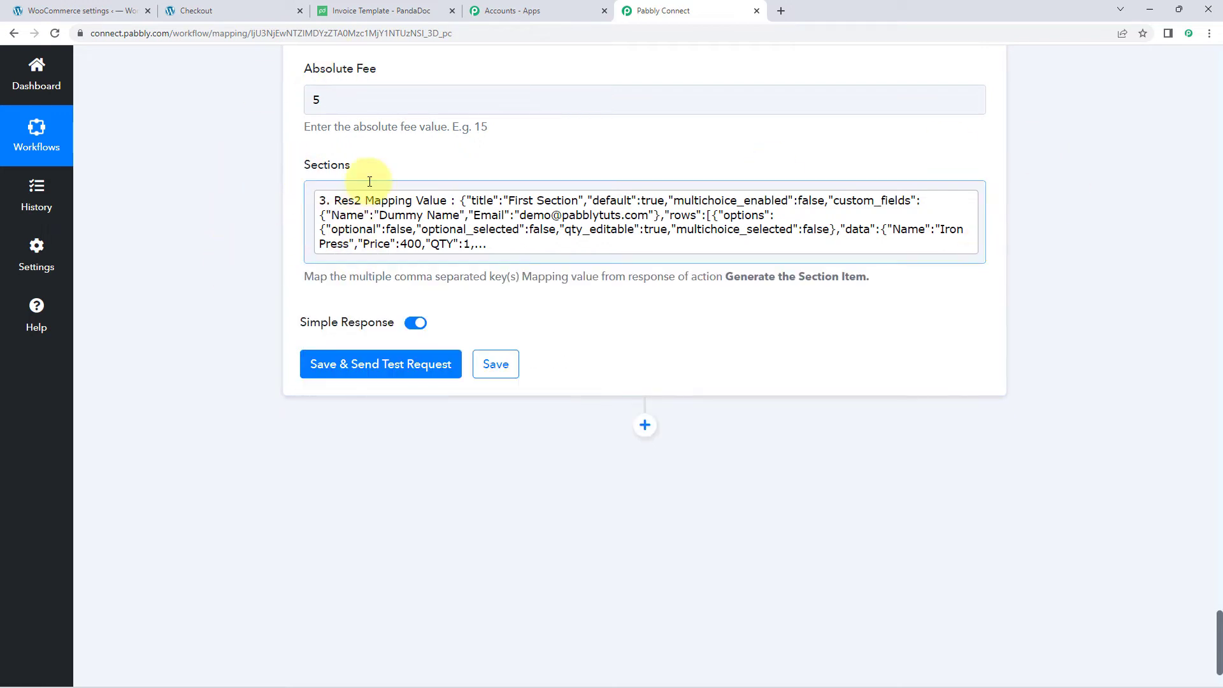
# - Test with Simple Response off and review the Pricing Table JSON: tax 12, discount 10, fee 5
pyautogui.scroll(-1, 290, 210)
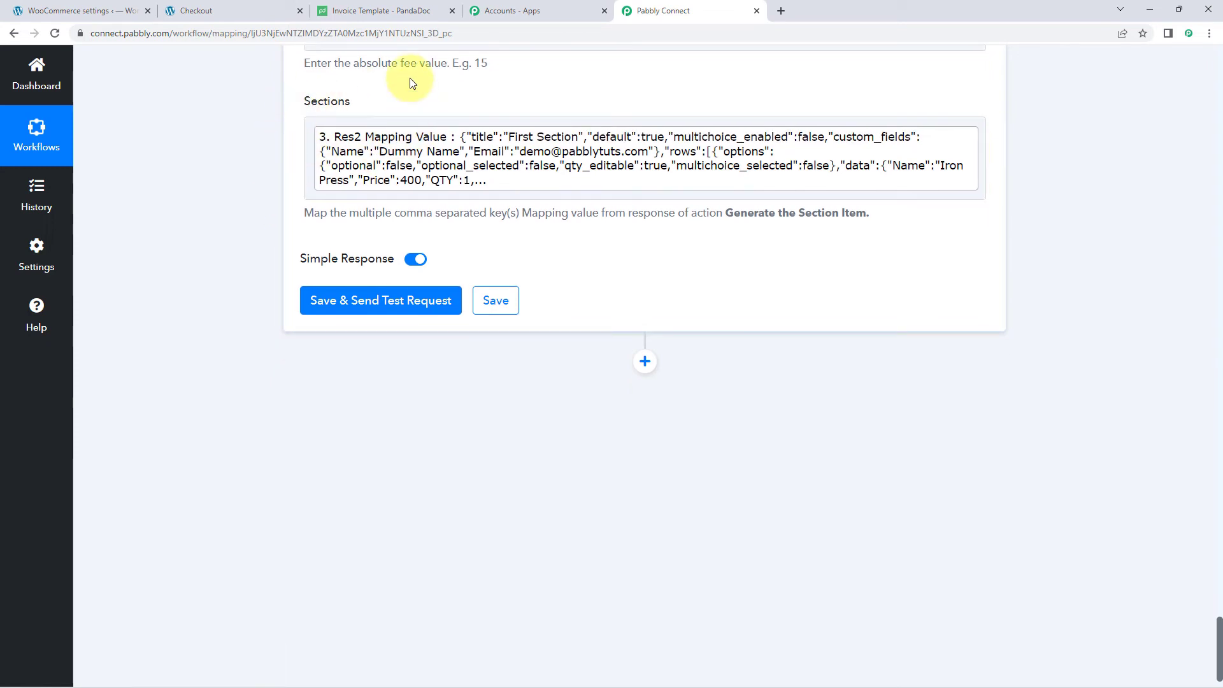
pyautogui.click(417, 259)
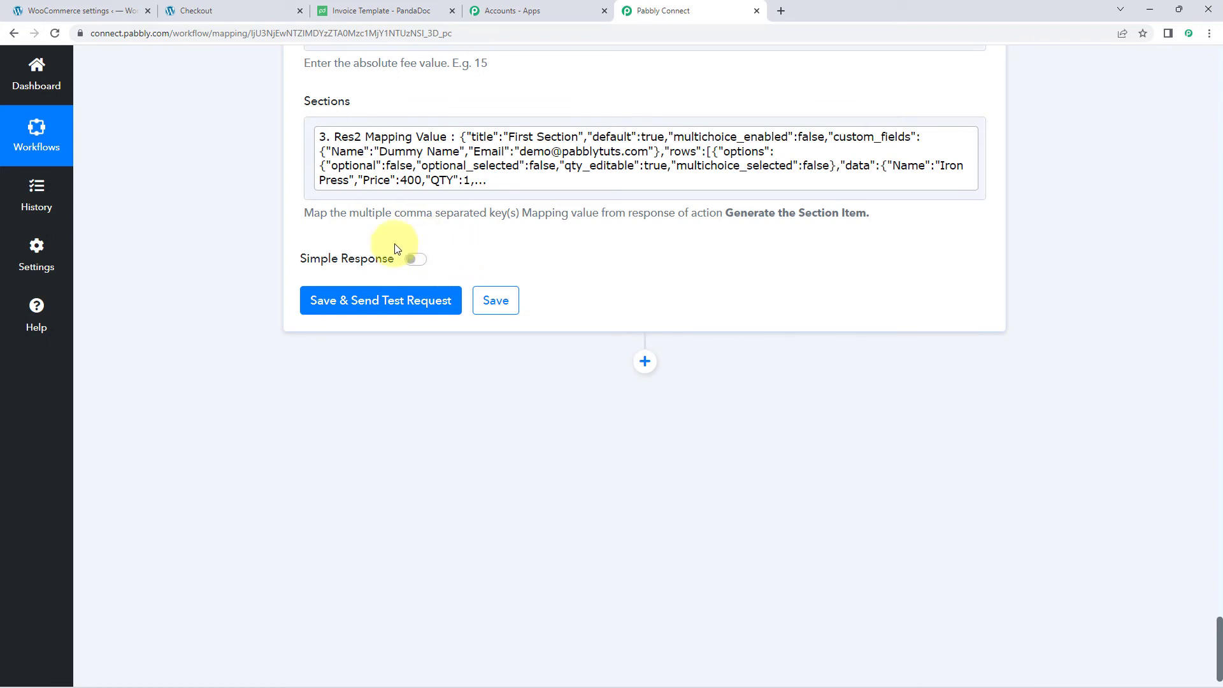
pyautogui.click(336, 300)
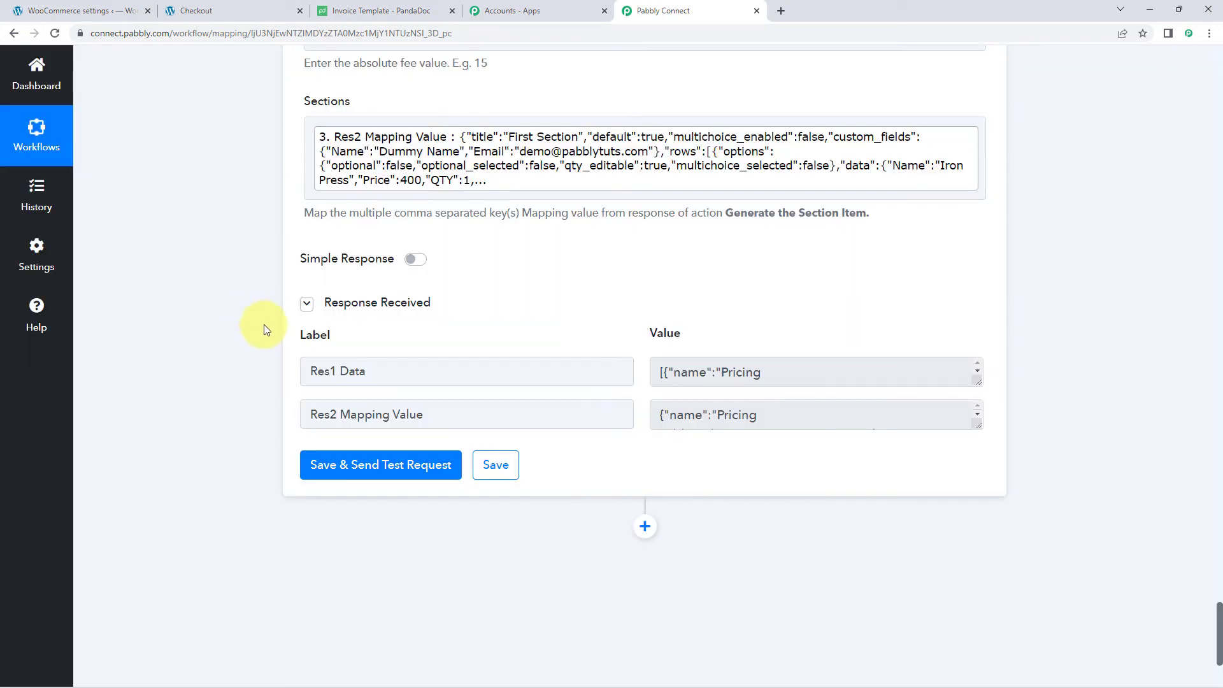
pyautogui.scroll(-1, 434, 302)
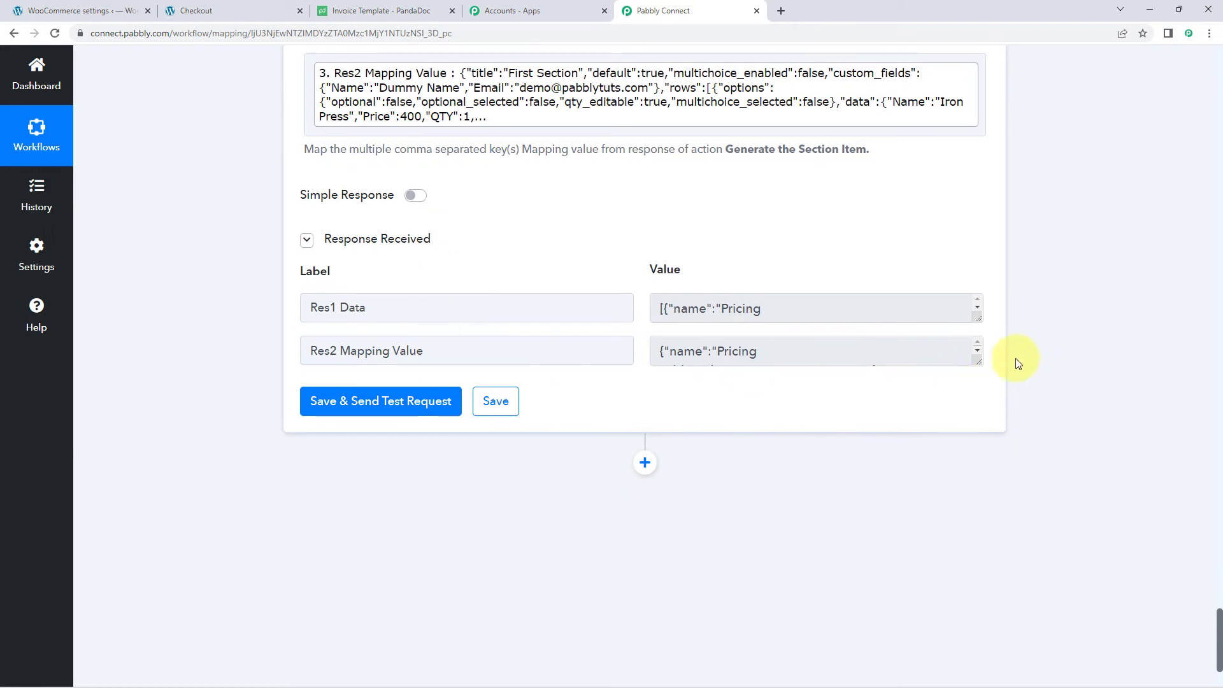
pyautogui.moveTo(976, 360); pyautogui.dragTo(996, 644)
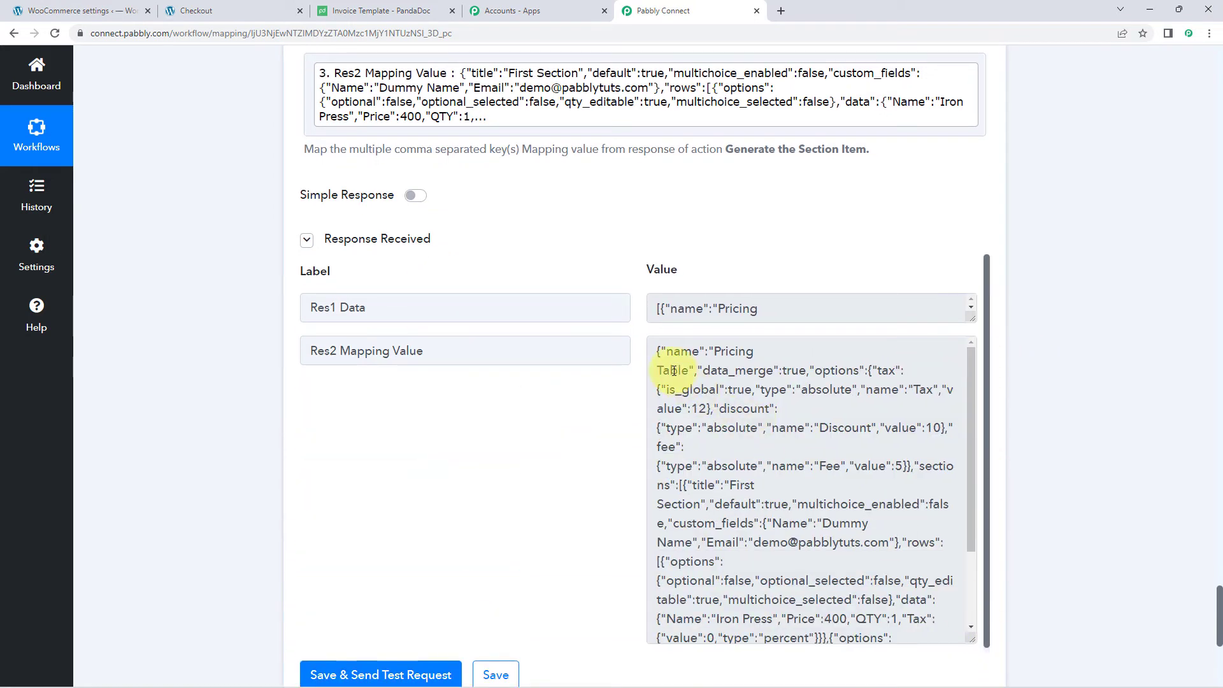
pyautogui.moveTo(656, 353); pyautogui.dragTo(802, 545)
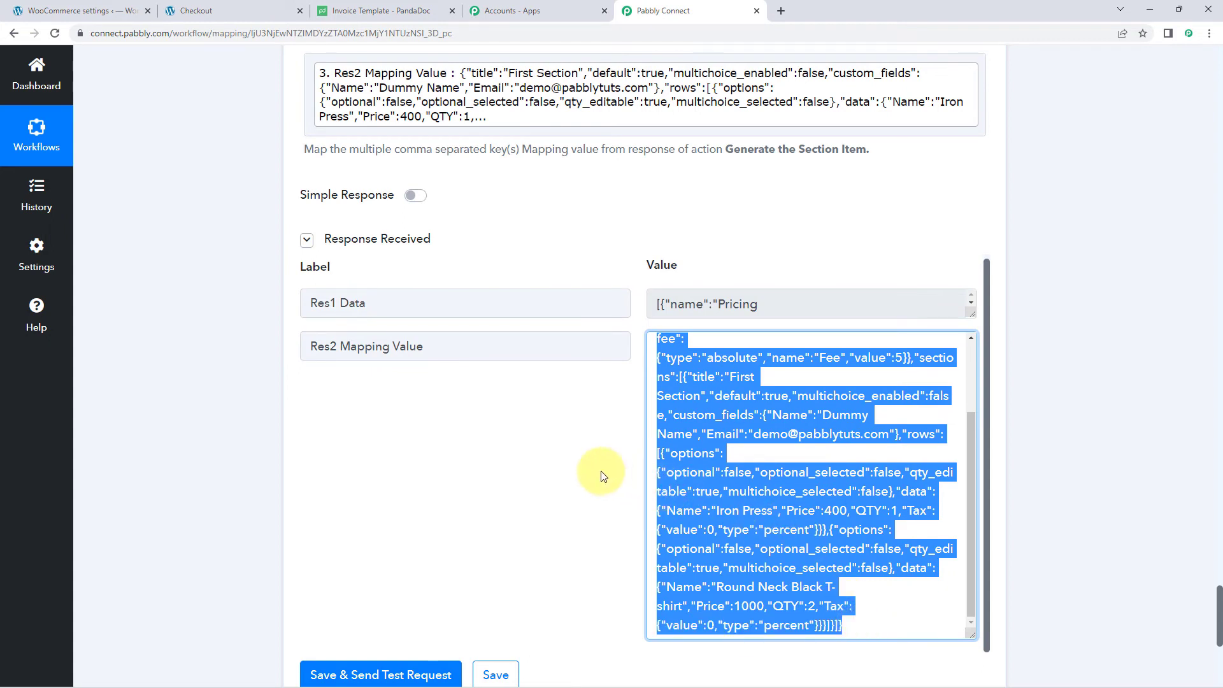
pyautogui.click(601, 471)
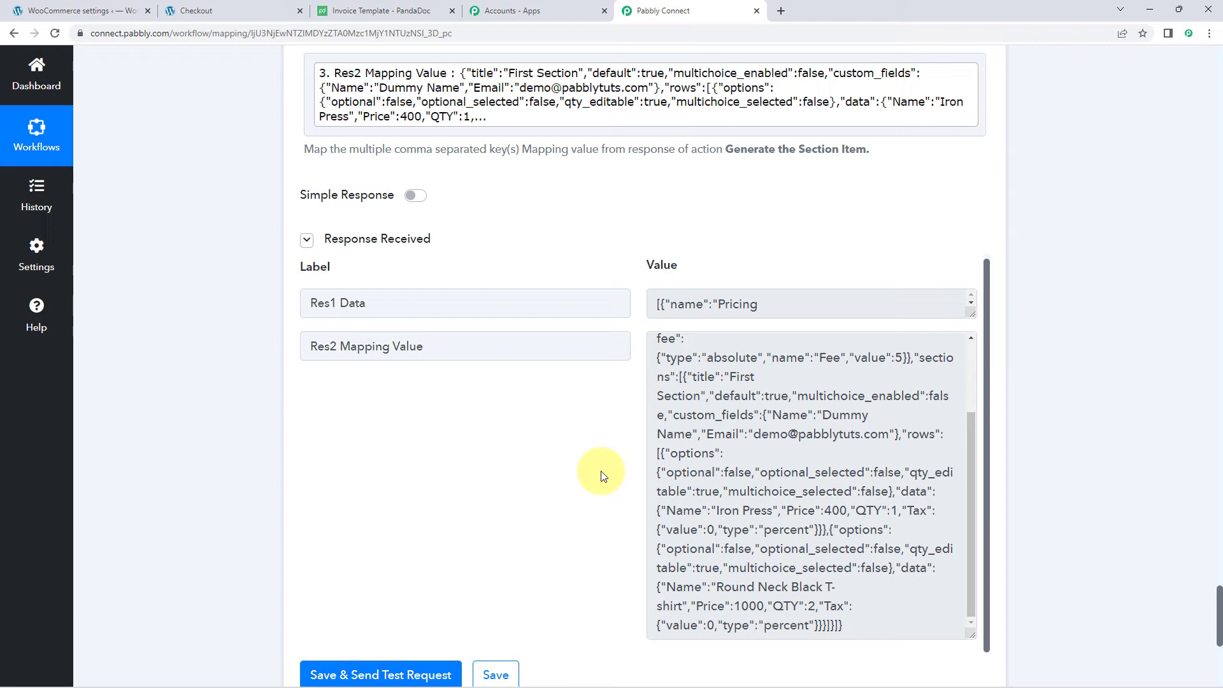
pyautogui.scroll(3, 701, 407)
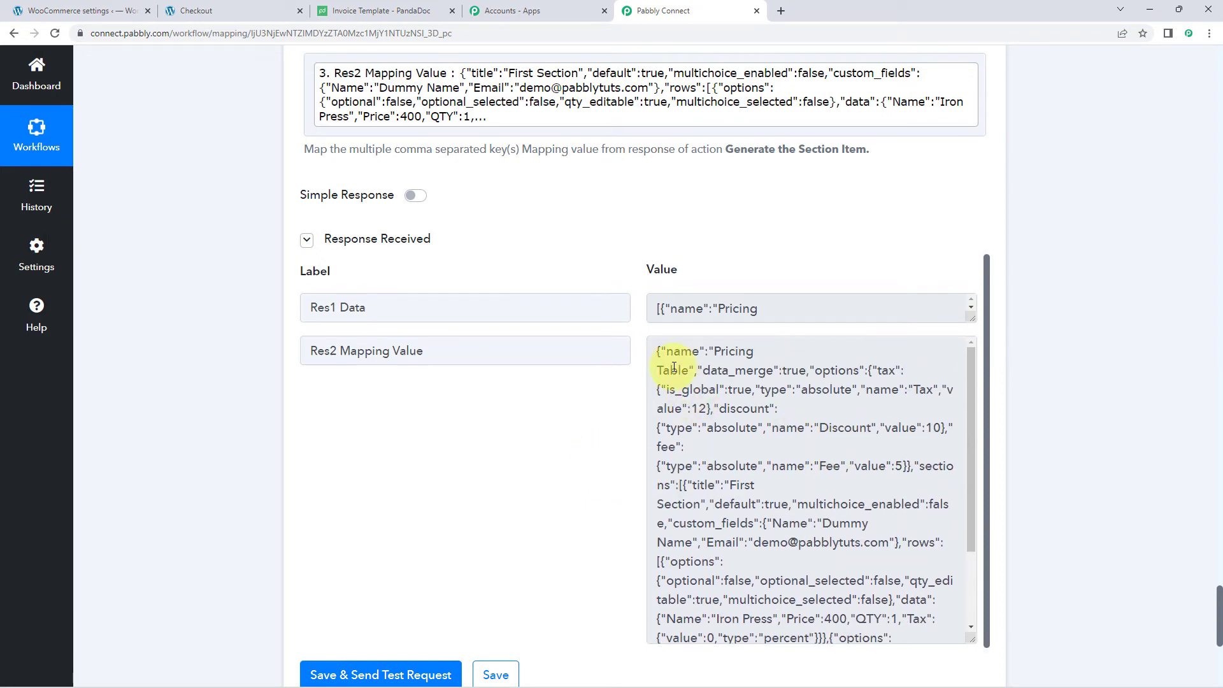
pyautogui.moveTo(653, 349); pyautogui.dragTo(743, 442)
pyautogui.click(595, 429)
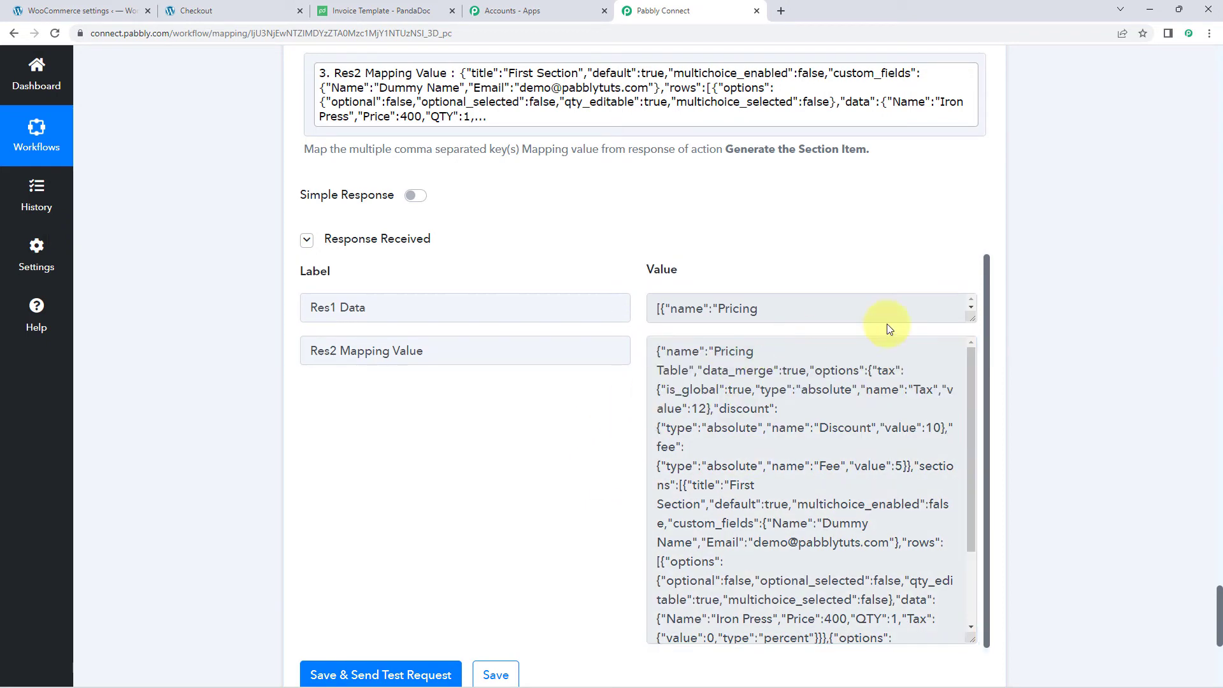
pyautogui.scroll(-6, 1069, 318)
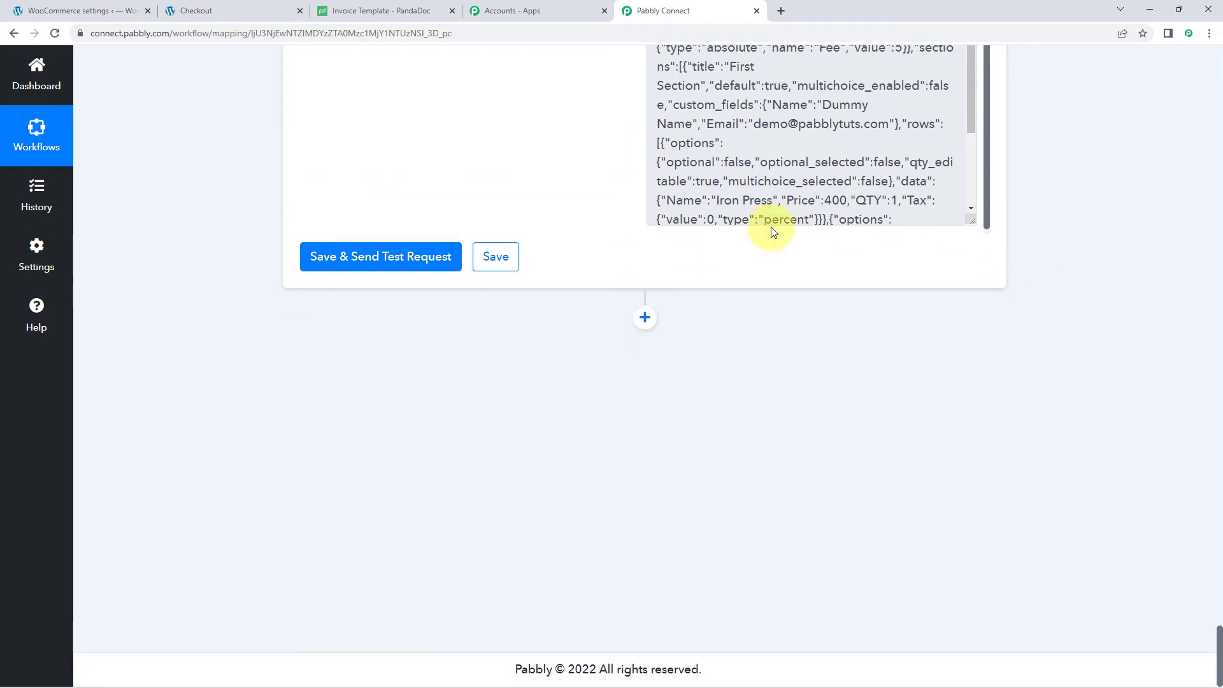
# - Add a PandaDoc action step with the Create Document event
pyautogui.click(643, 318)
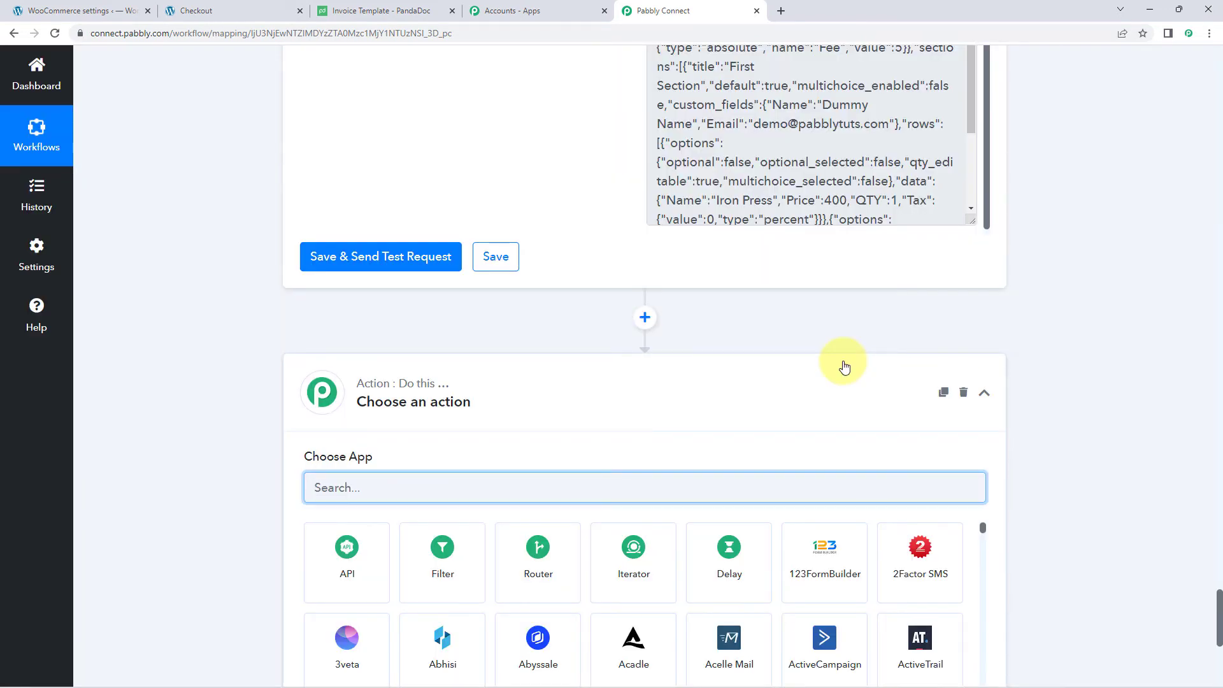
pyautogui.scroll(-2, 700, 357)
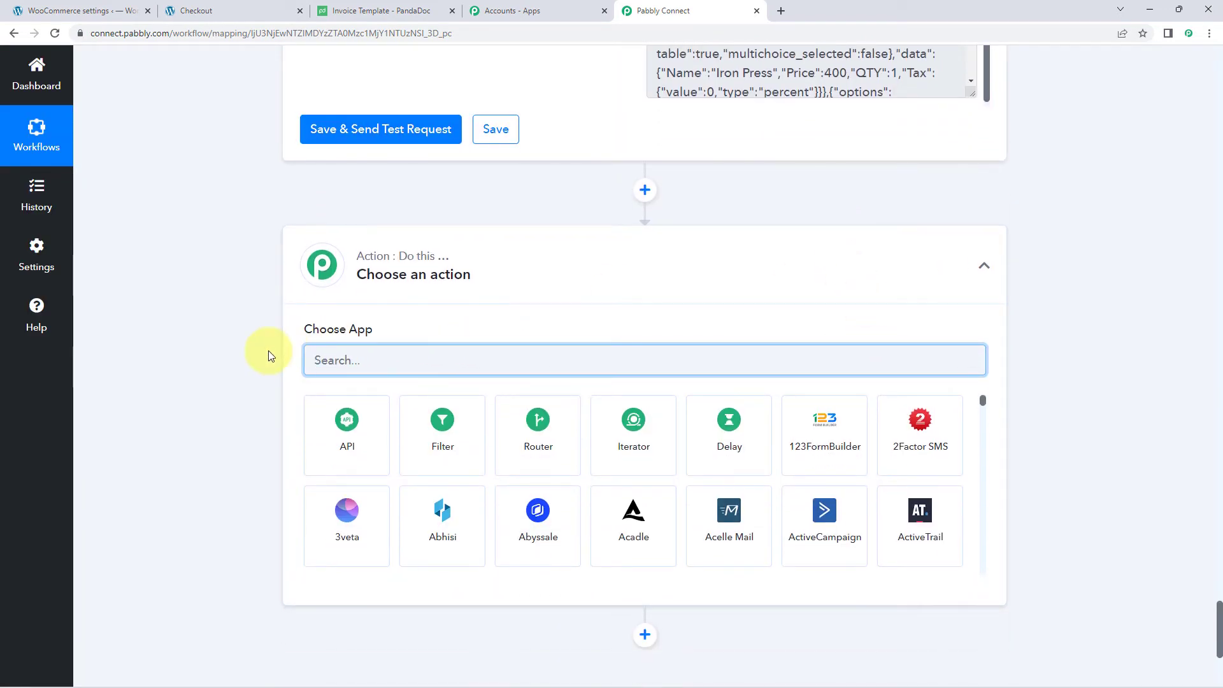
pyautogui.write('D')
pyautogui.press('BackSpace')
pyautogui.write('Pan')
pyautogui.press('BackSpace')
pyautogui.write('n')
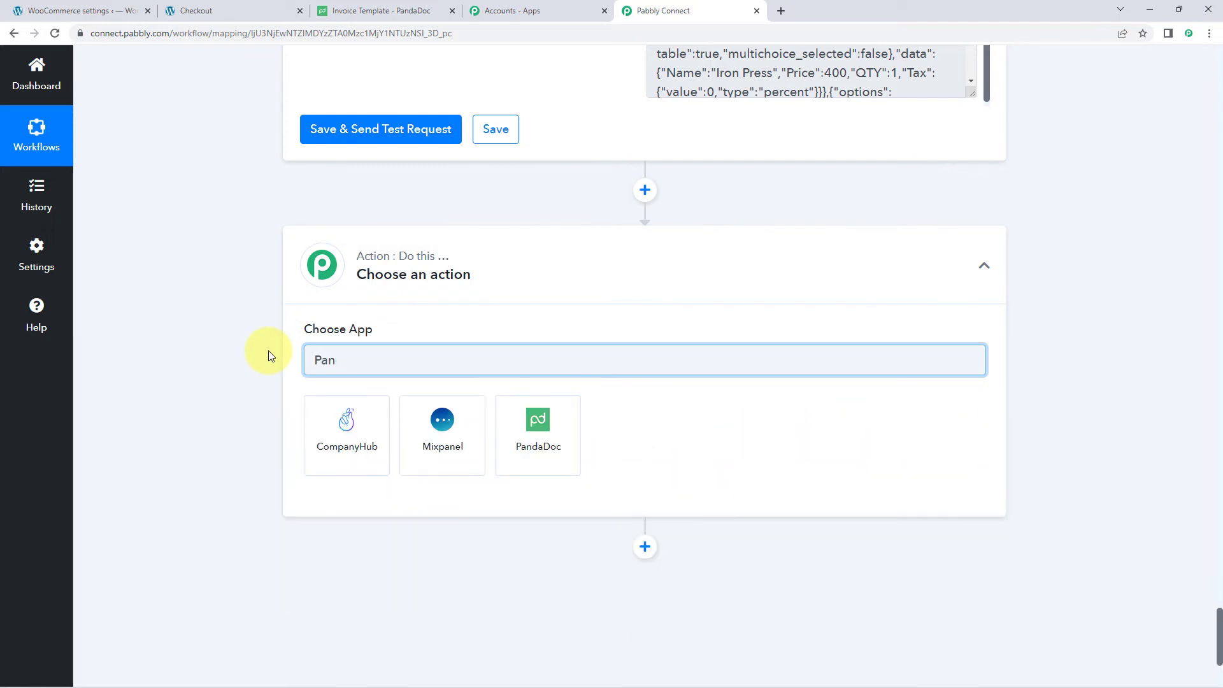
pyautogui.write('daDoc')
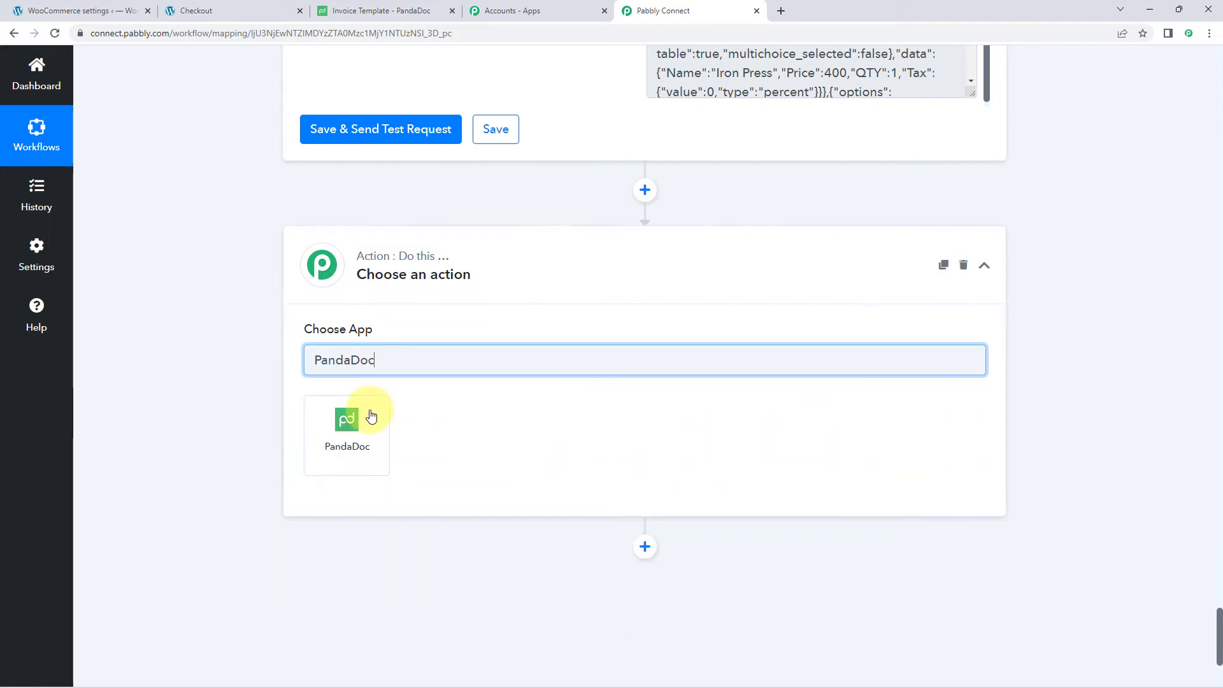
pyautogui.click(365, 423)
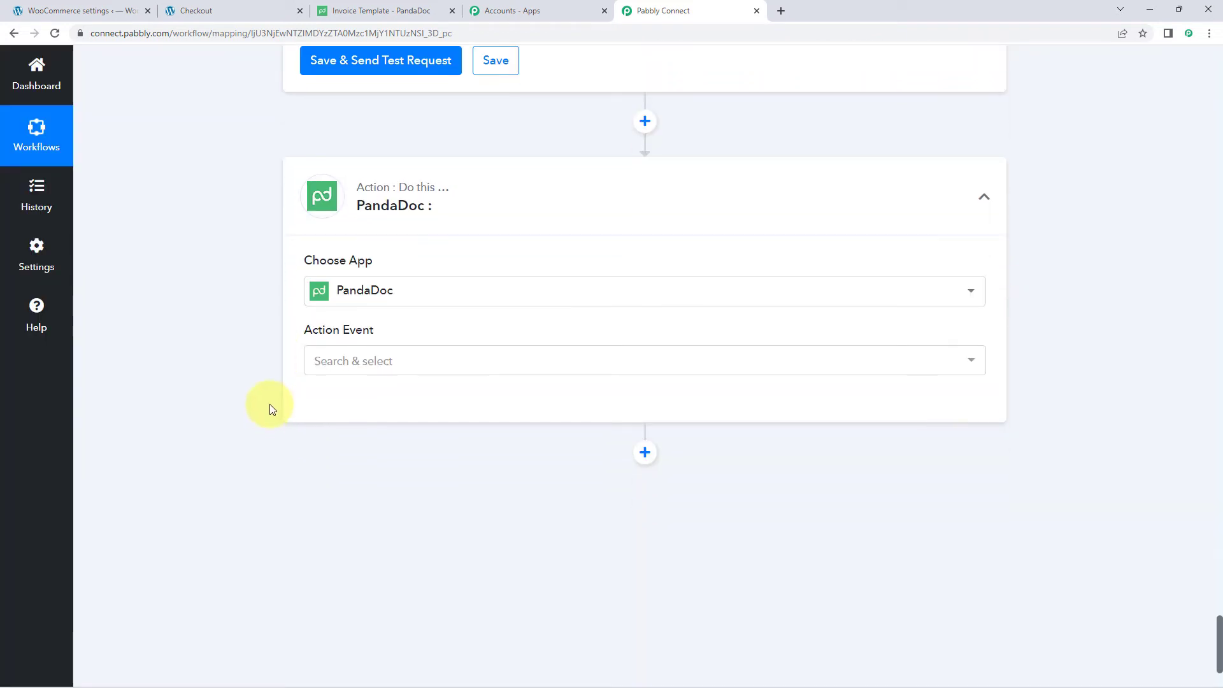
pyautogui.click(417, 304)
pyautogui.scroll(-2, 239, 319)
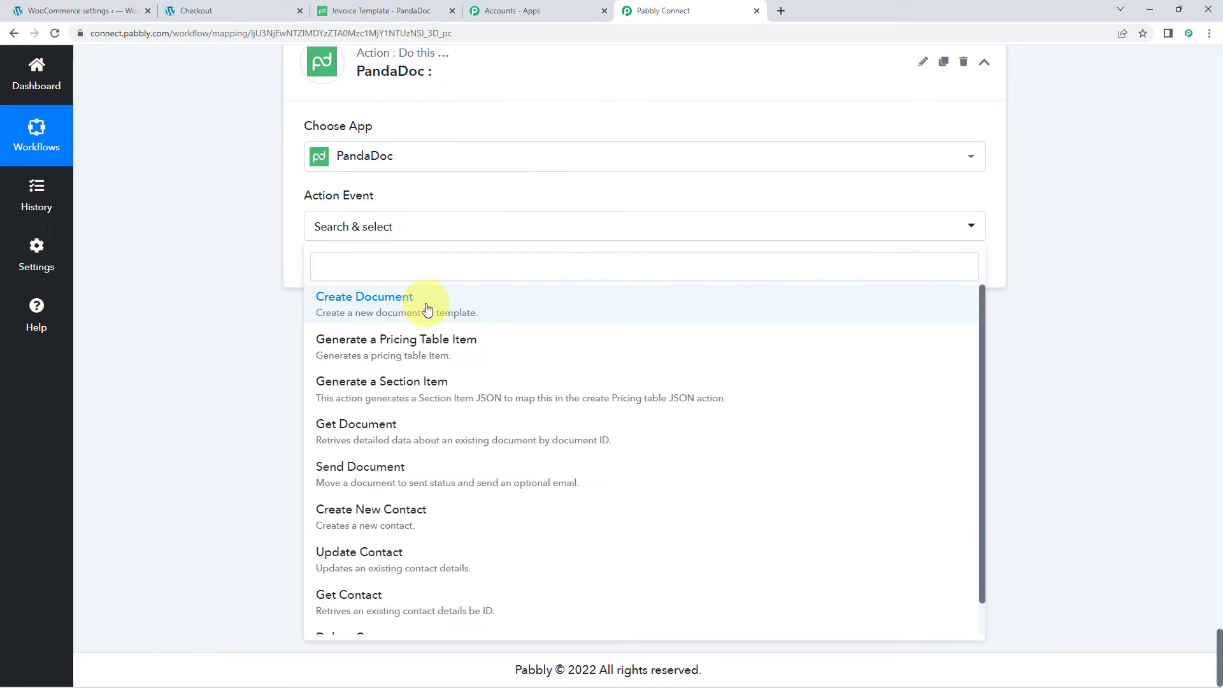
pyautogui.click(426, 307)
# - Connect it to the existing PandaDoc account, loading Invoice Template as its template
pyautogui.click(344, 270)
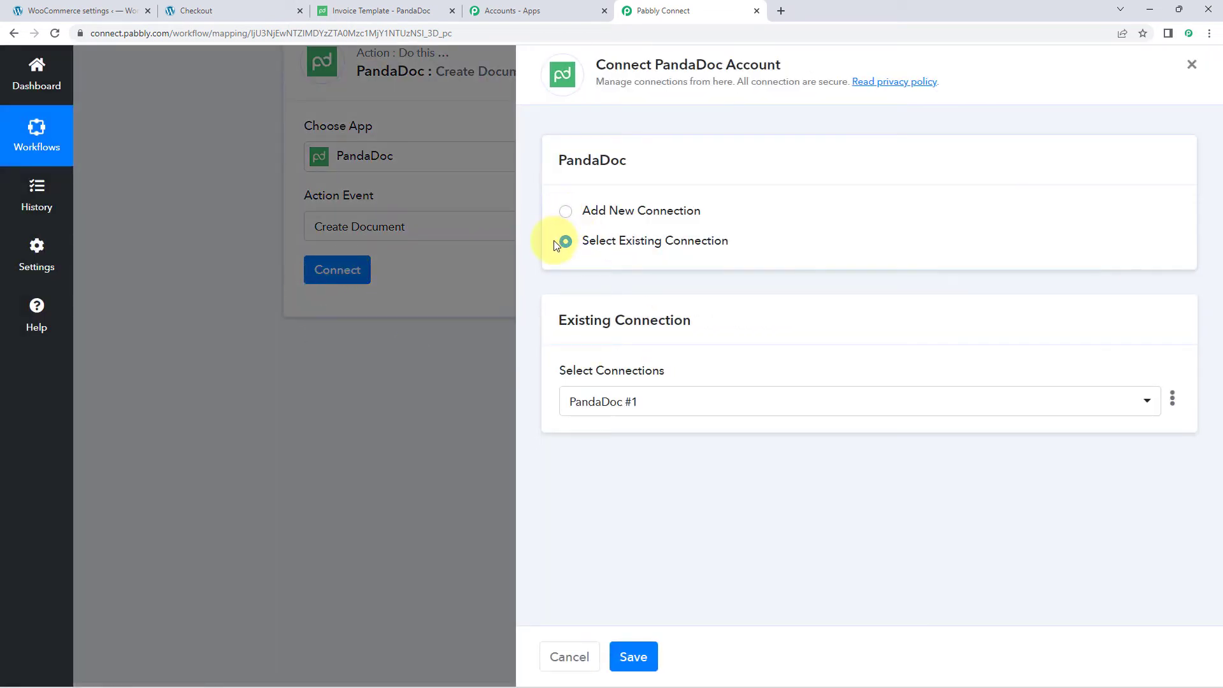
pyautogui.click(633, 657)
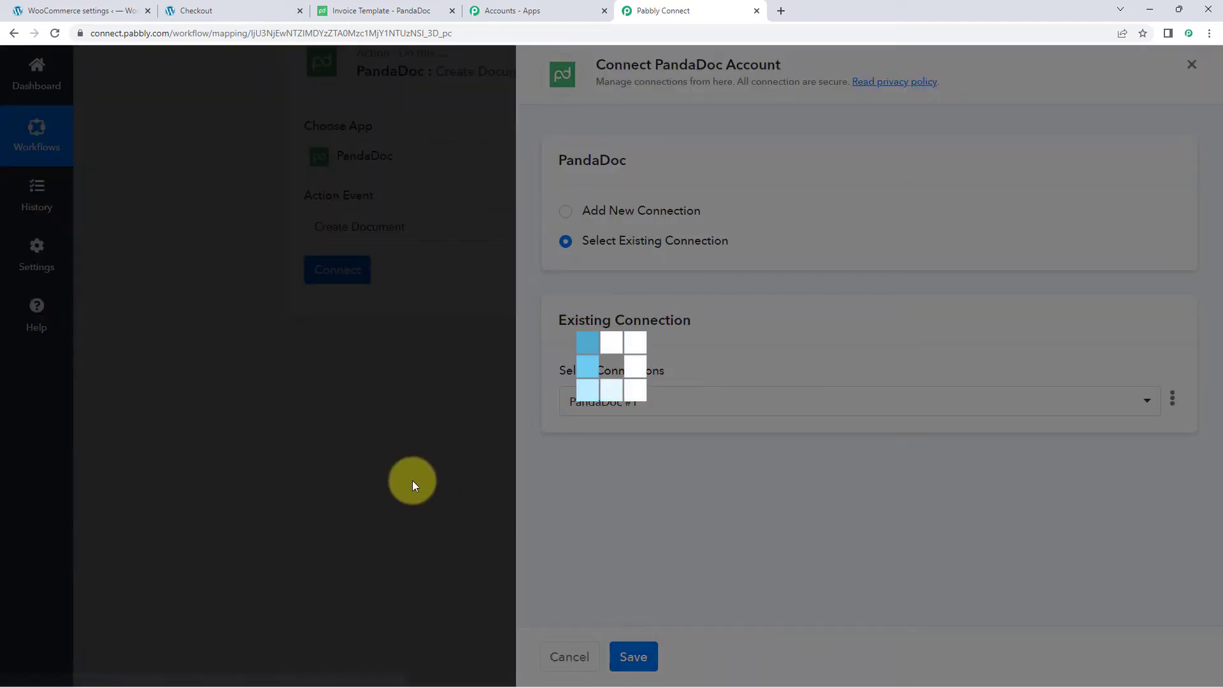
pyautogui.scroll(-2, 536, 342)
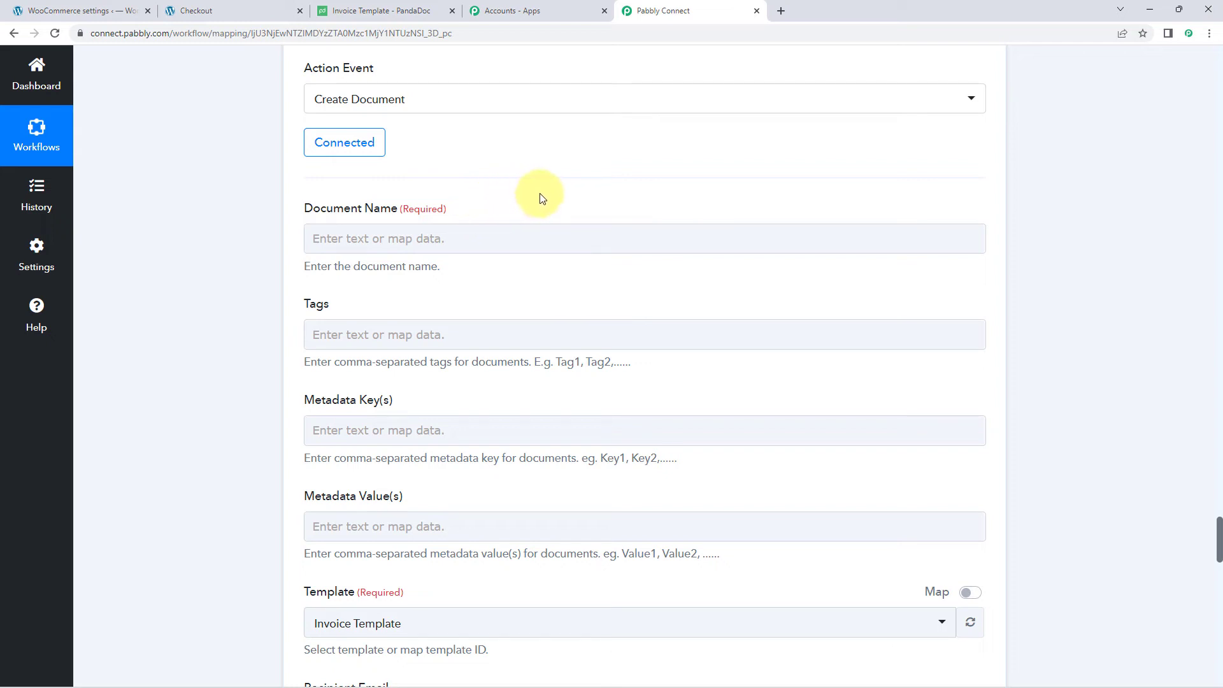
# - Map the WooCommerce Billing First Name and Billing Last Name into the Document Name field
pyautogui.click(382, 236)
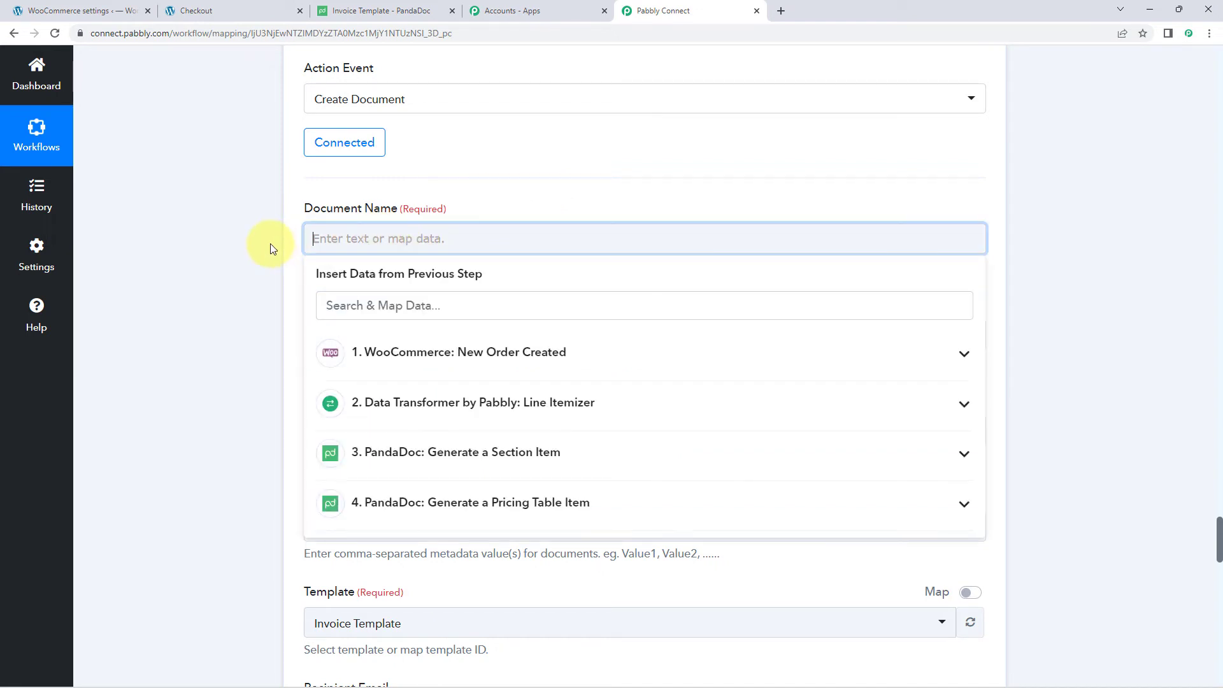
pyautogui.scroll(-1, 428, 303)
pyautogui.click(428, 304)
pyautogui.scroll(-6, 437, 423)
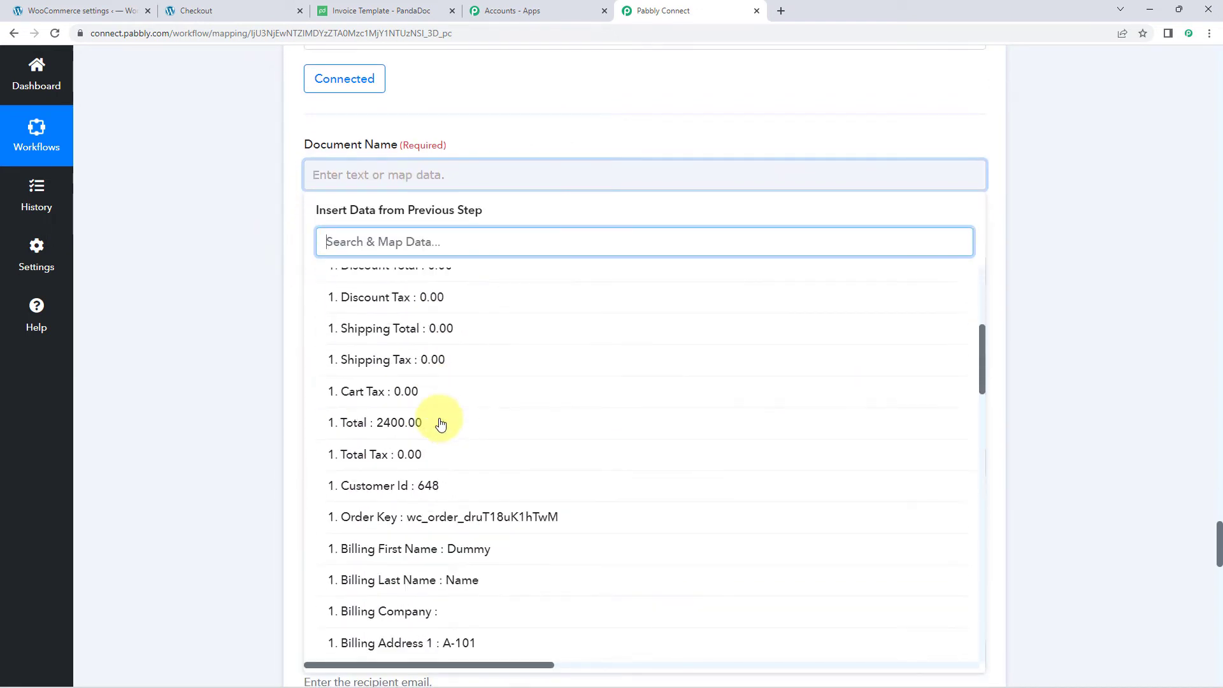
pyautogui.click(438, 486)
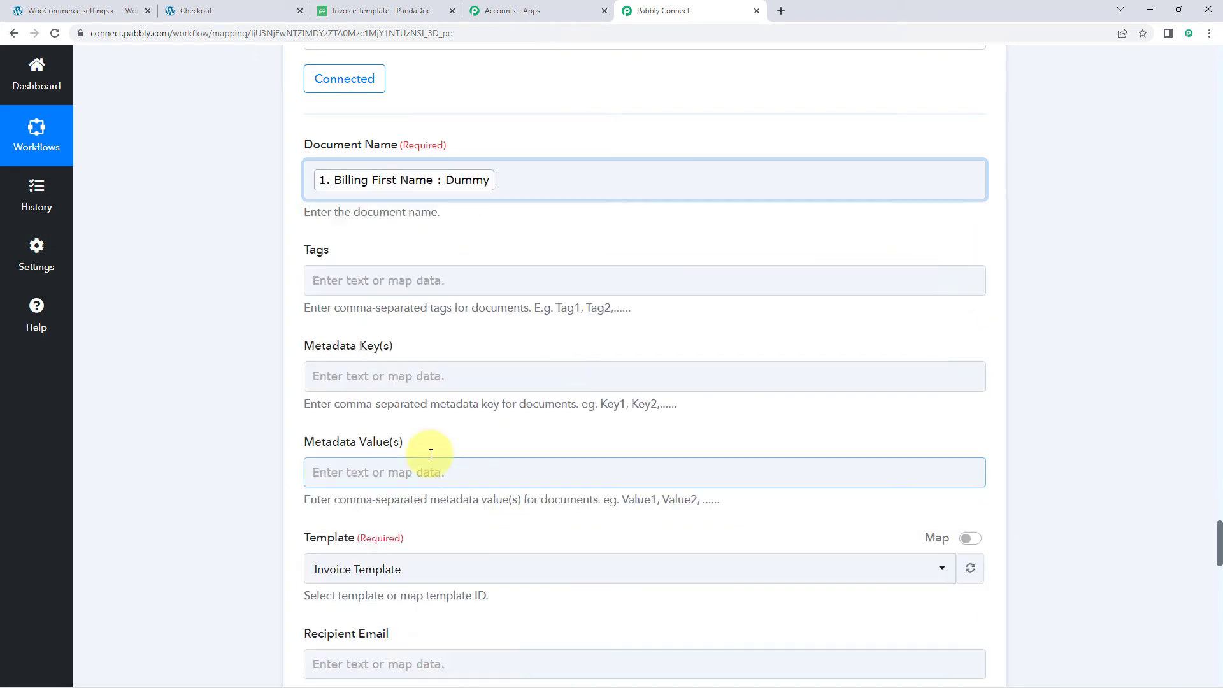
pyautogui.click(486, 305)
pyautogui.scroll(-6, 456, 411)
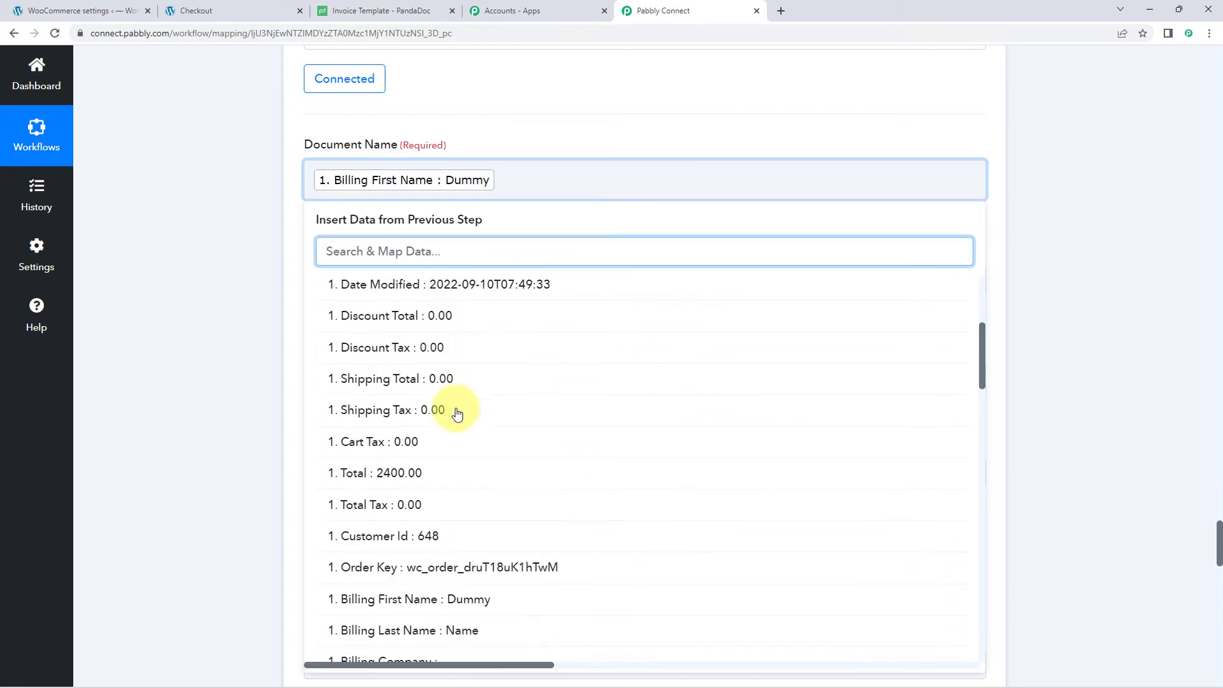
pyautogui.click(445, 529)
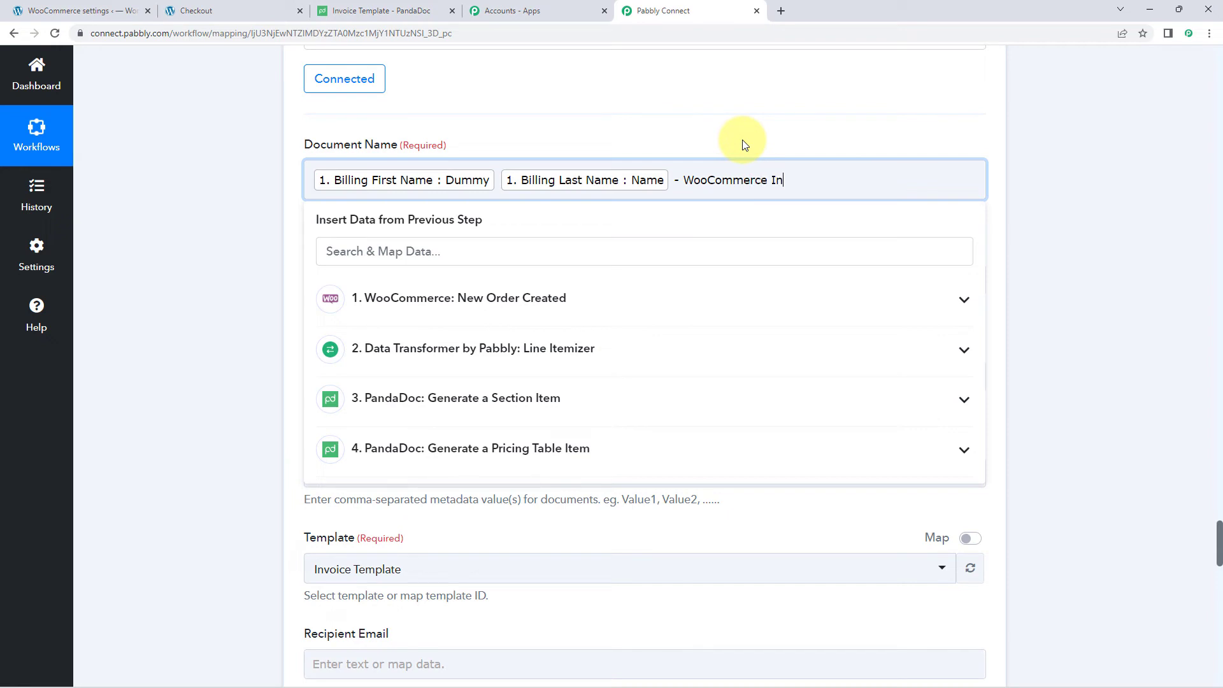
# - Finish the Document Name with the ' - WooCommerce Invoice' suffix after the billing names
pyautogui.click(720, 135)
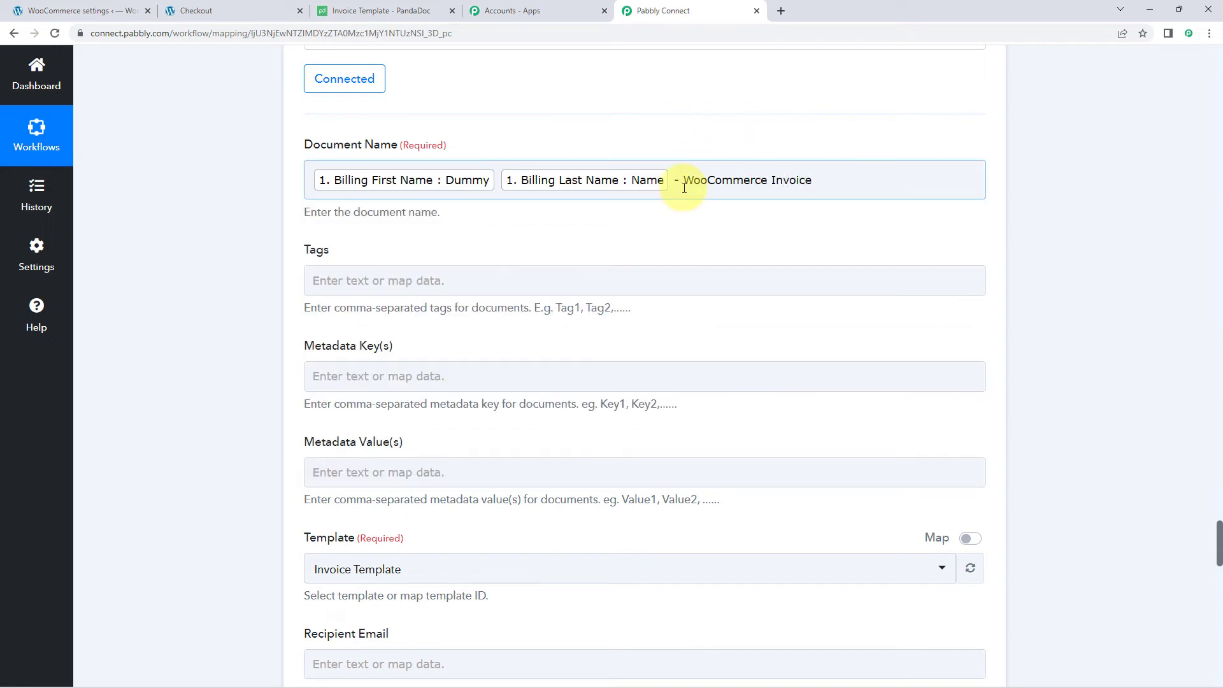
pyautogui.moveTo(677, 181); pyautogui.dragTo(816, 191)
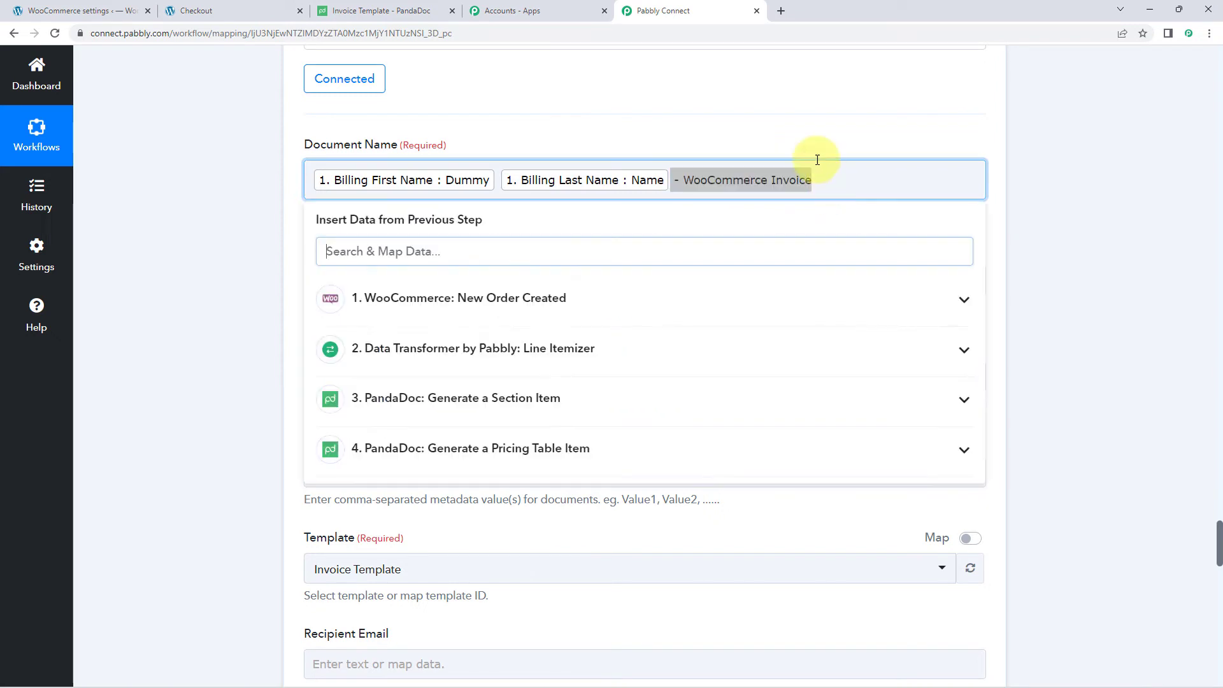
pyautogui.click(800, 139)
pyautogui.click(819, 182)
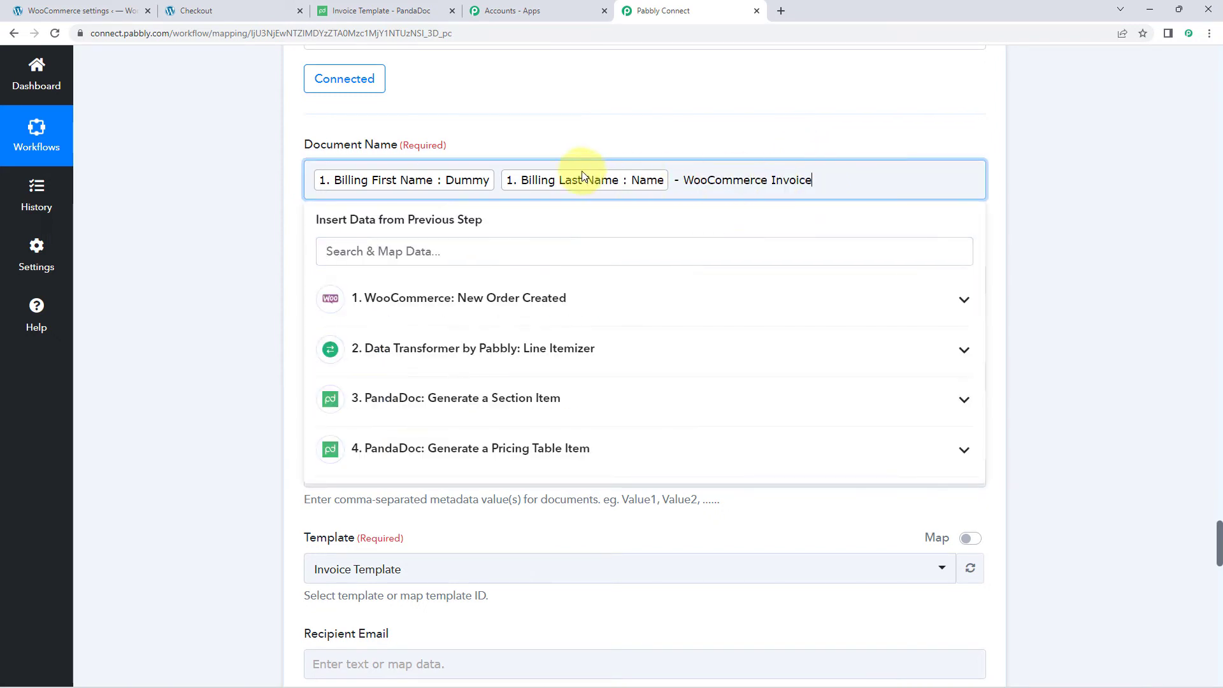
pyautogui.click(723, 137)
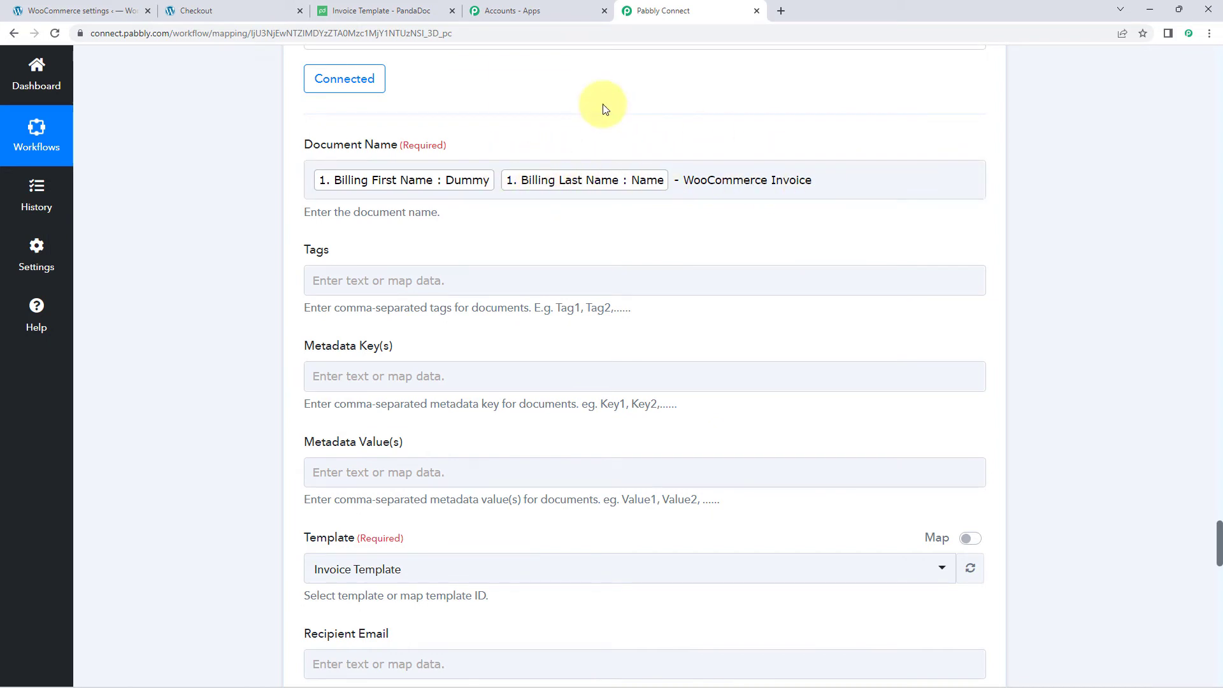
pyautogui.scroll(-1, 510, 159)
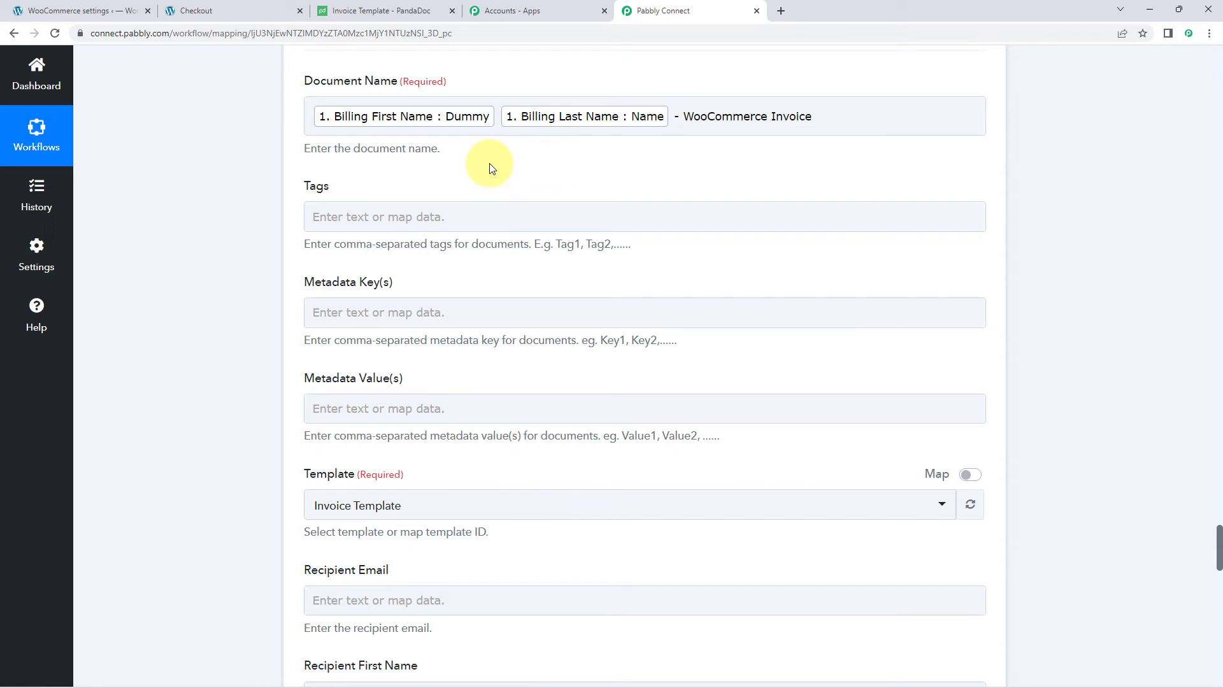
pyautogui.scroll(-2, 471, 152)
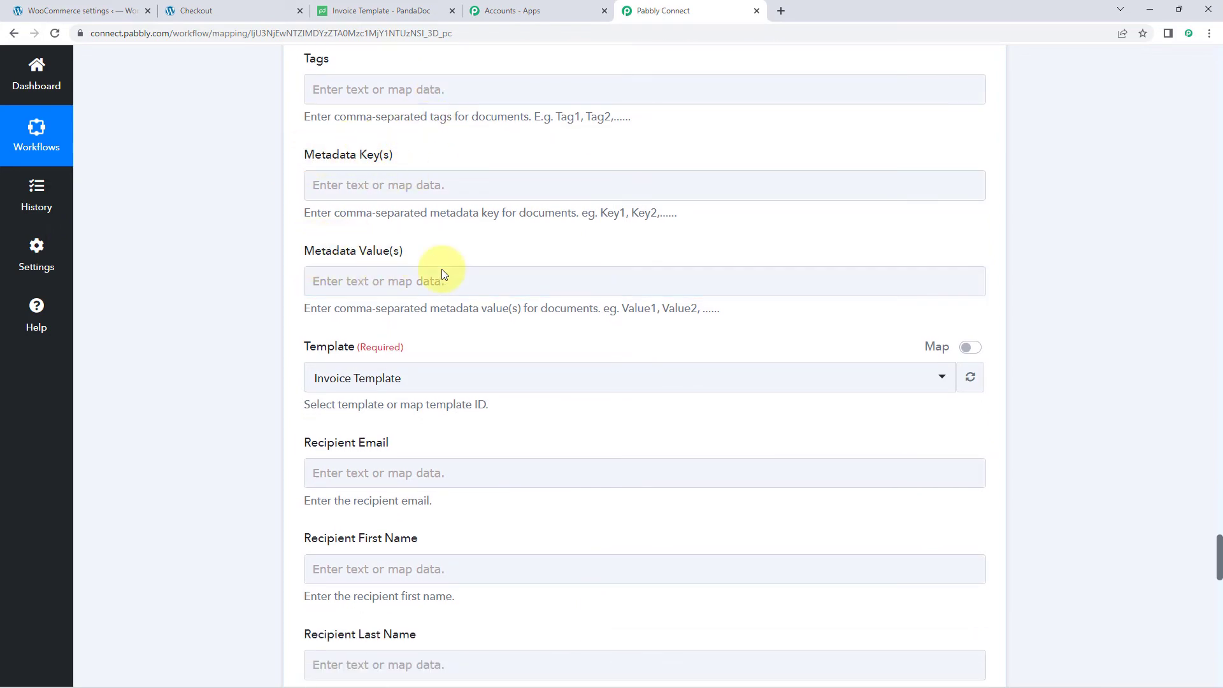
pyautogui.scroll(10, 450, 253)
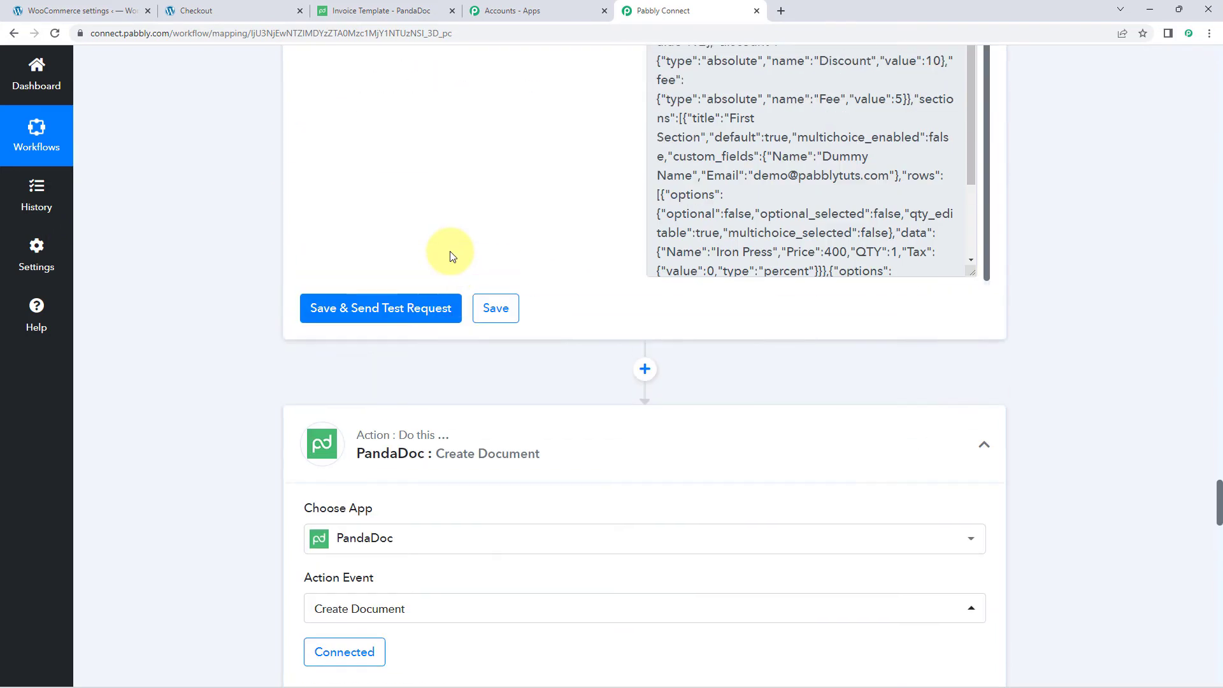
pyautogui.scroll(15, 440, 248)
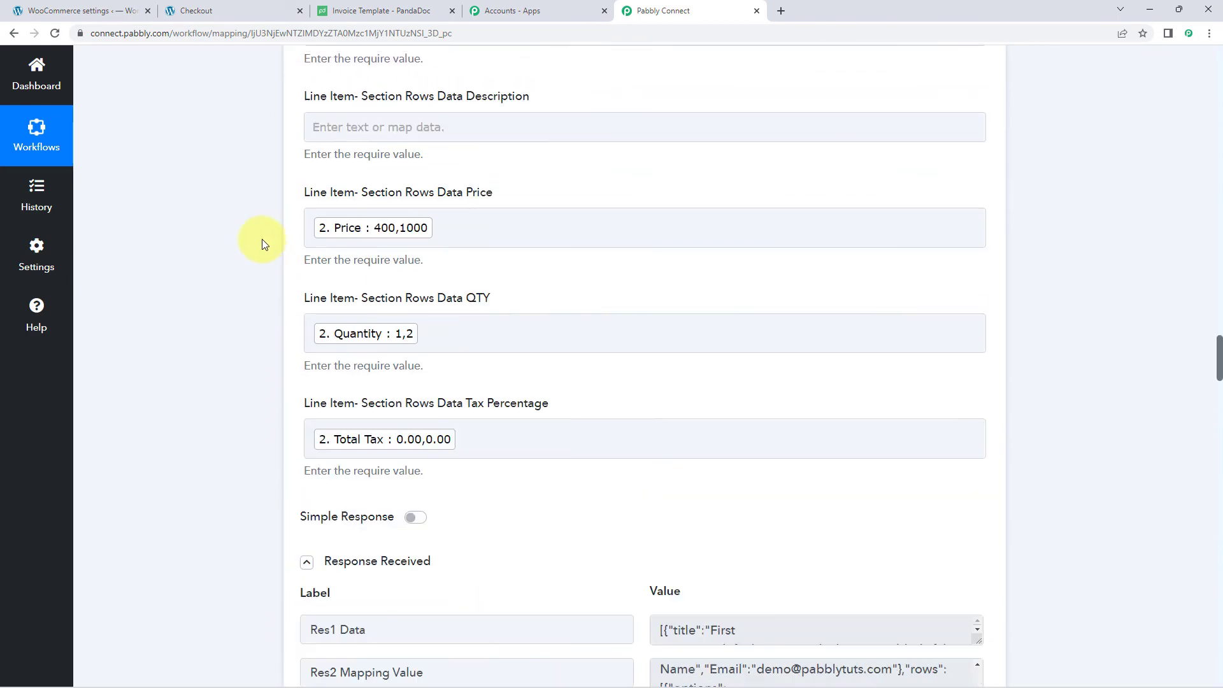
pyautogui.scroll(9, 258, 244)
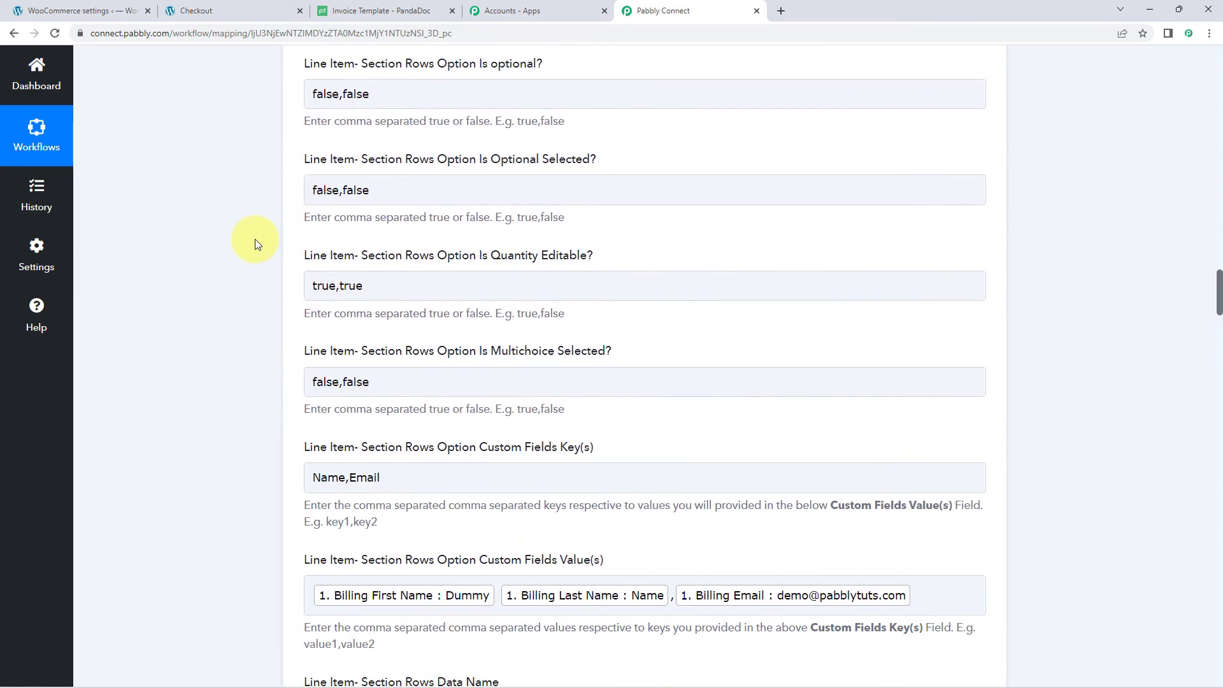
pyautogui.scroll(-2, 254, 244)
pyautogui.click(393, 357)
pyautogui.scroll(-1, 382, 367)
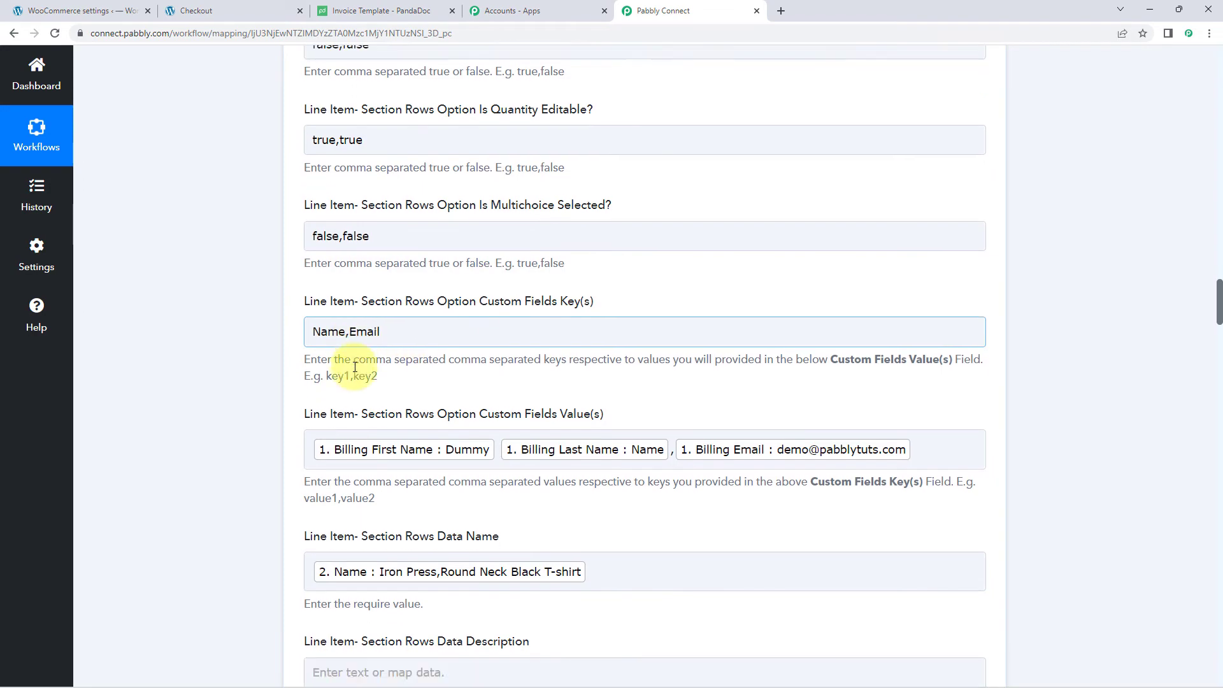
pyautogui.scroll(-2, 355, 367)
pyautogui.scroll(-1, 231, 238)
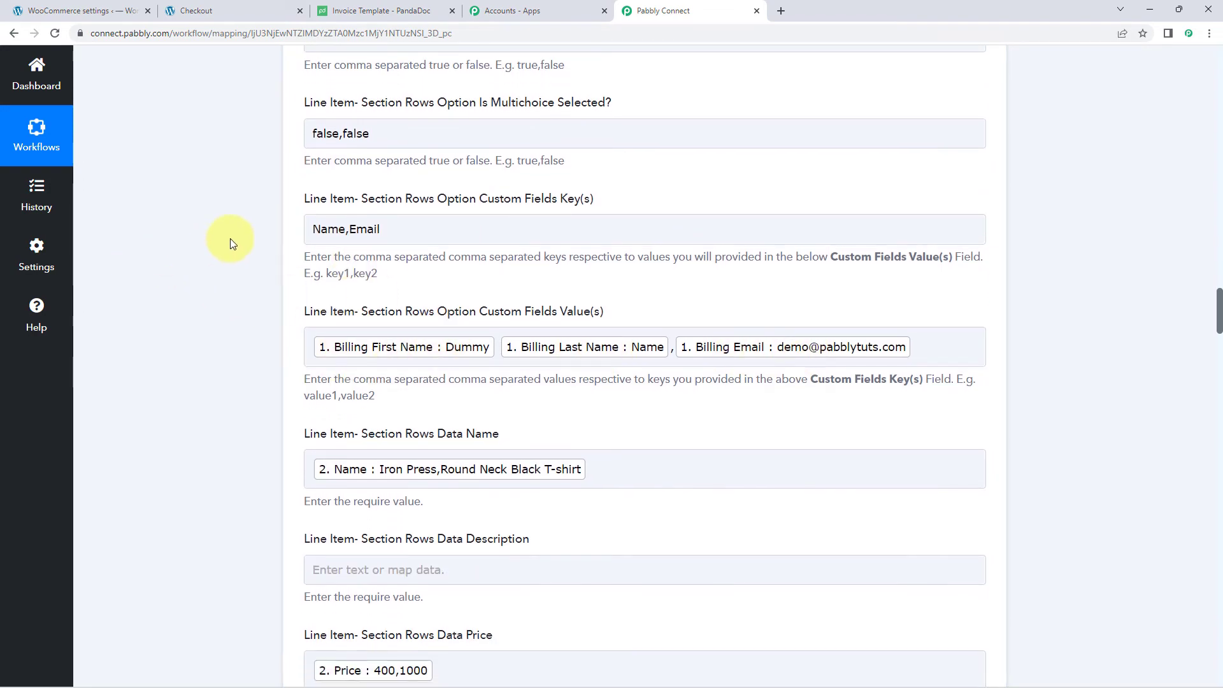
pyautogui.scroll(-19, 231, 238)
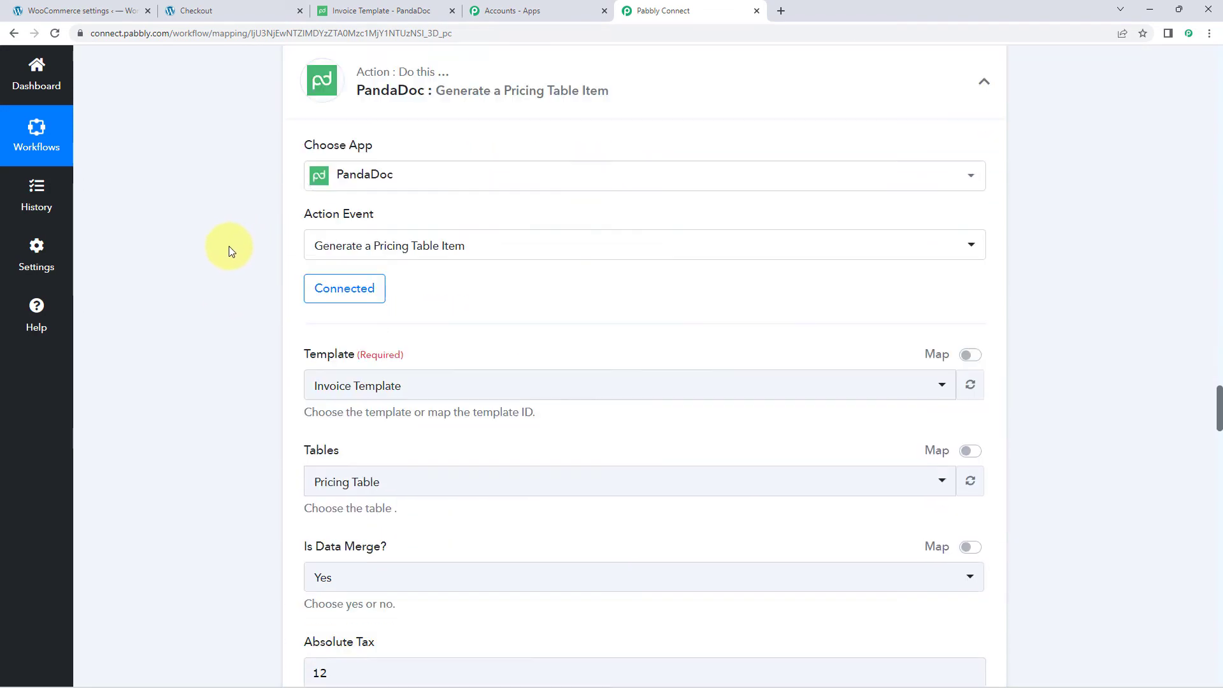
pyautogui.scroll(-11, 228, 246)
pyautogui.scroll(-7, 226, 246)
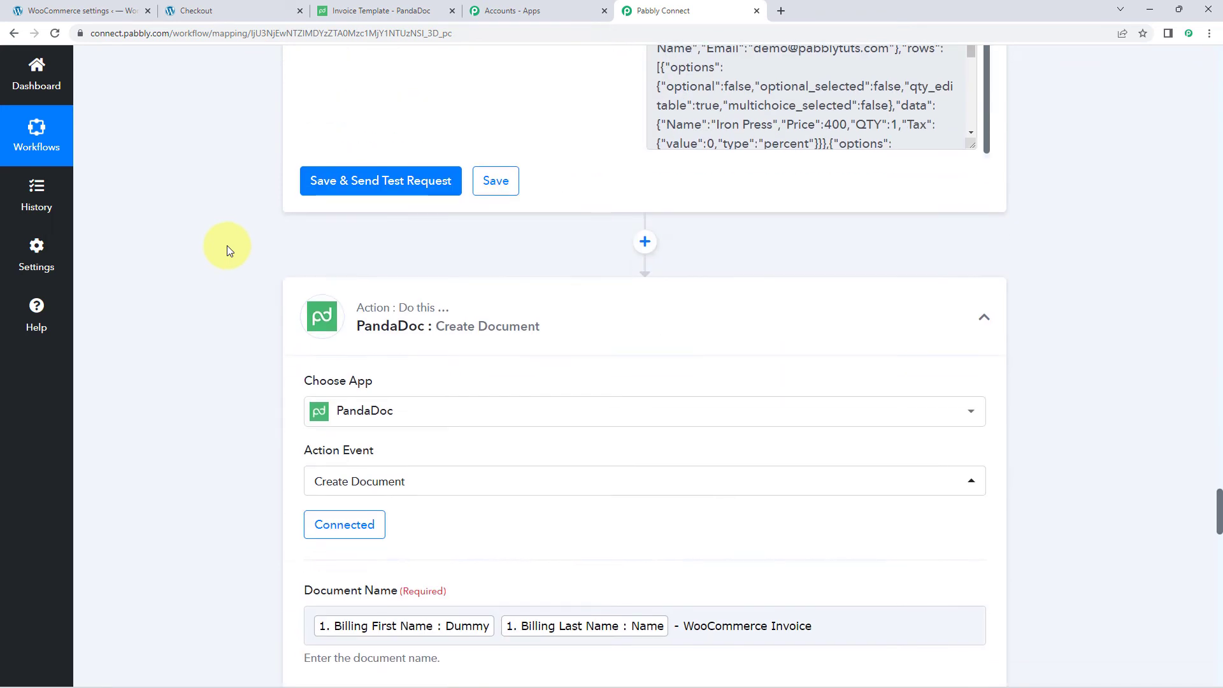
pyautogui.scroll(-9, 227, 246)
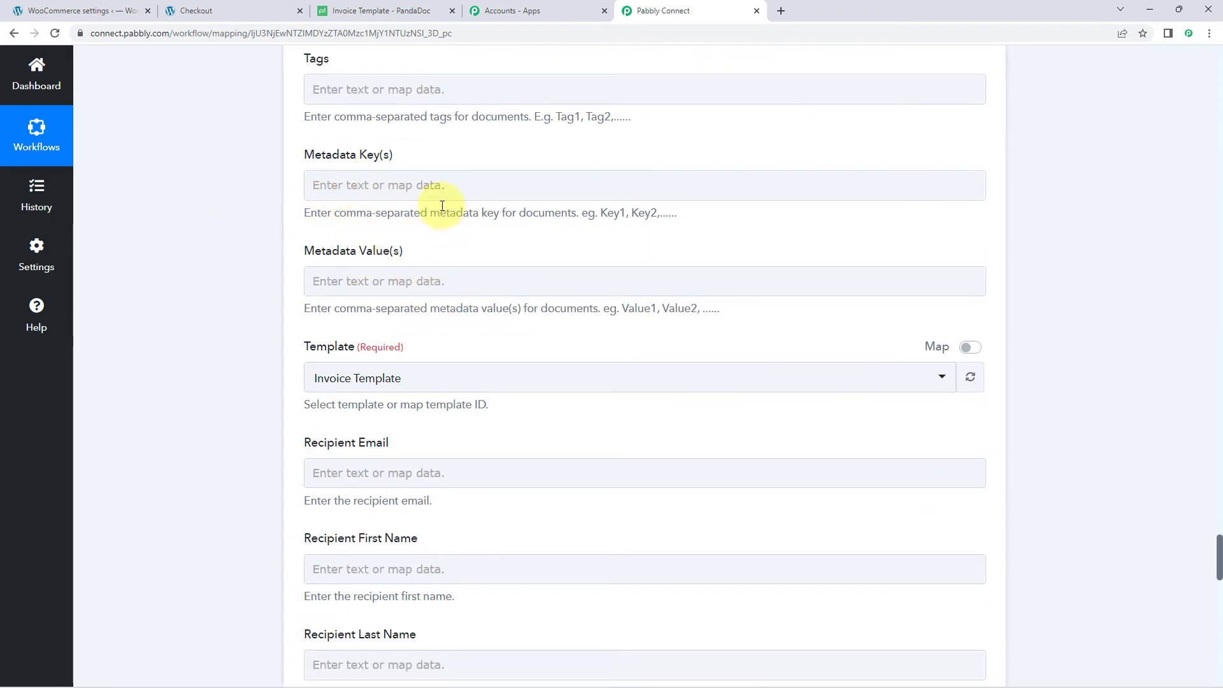
# - Enter 'Name,Email' as the Metadata Key(s)
pyautogui.click(408, 185)
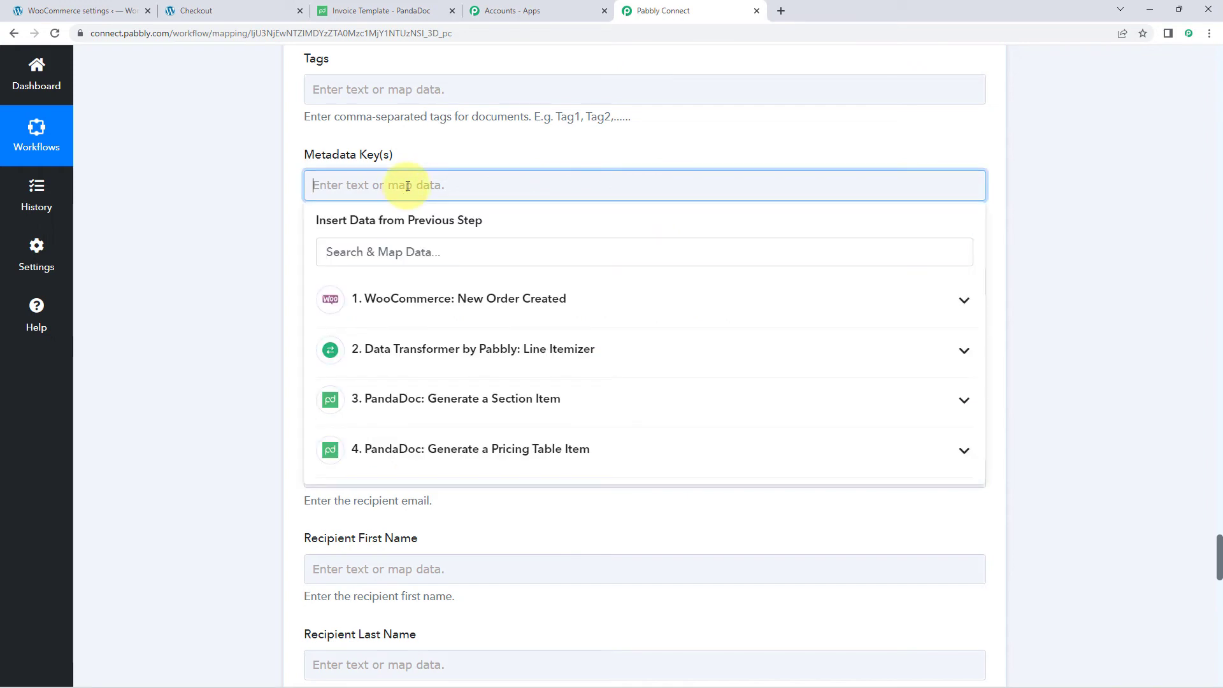
pyautogui.write('Name,Email')
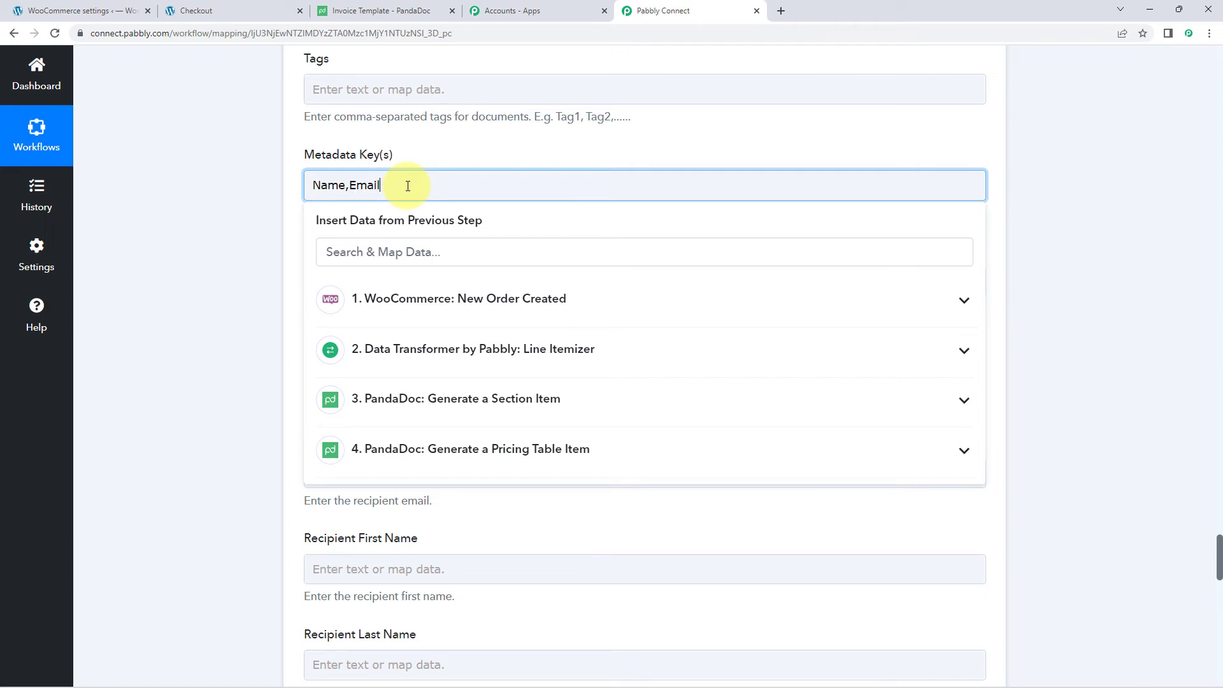
pyautogui.click(199, 178)
# - Map Billing First Name and Billing Last Name into the Metadata Value(s) field
pyautogui.click(333, 280)
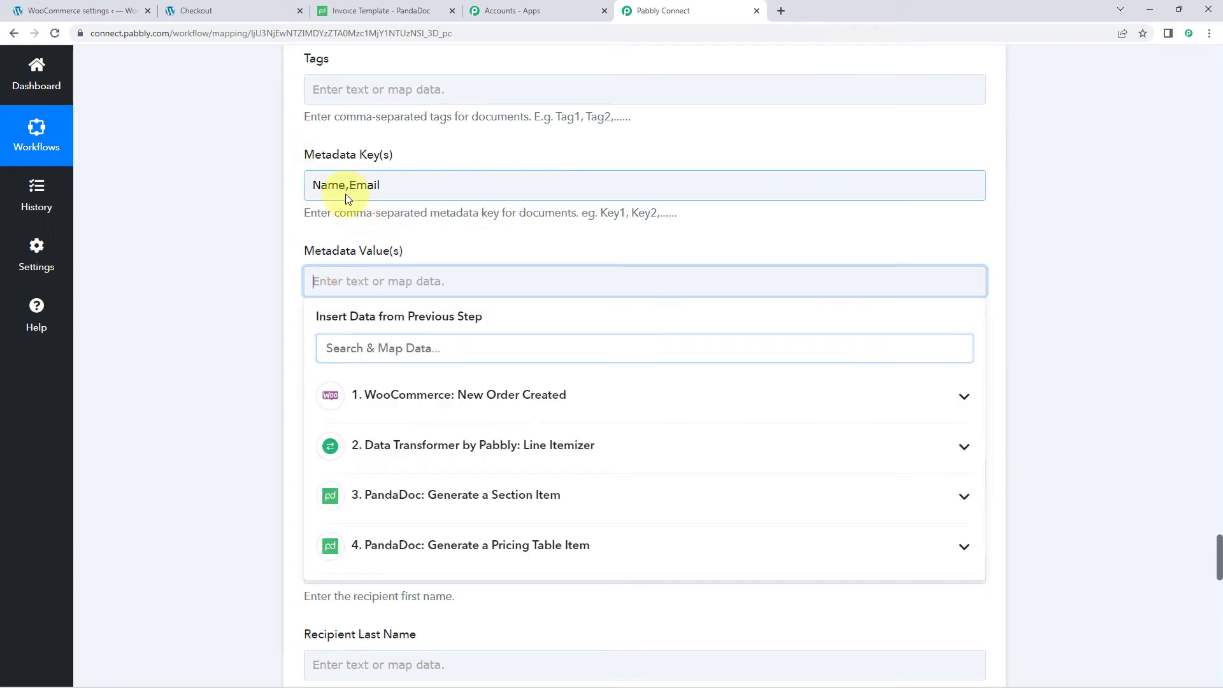
pyautogui.scroll(-2, 244, 242)
pyautogui.click(322, 328)
pyautogui.scroll(-5, 449, 445)
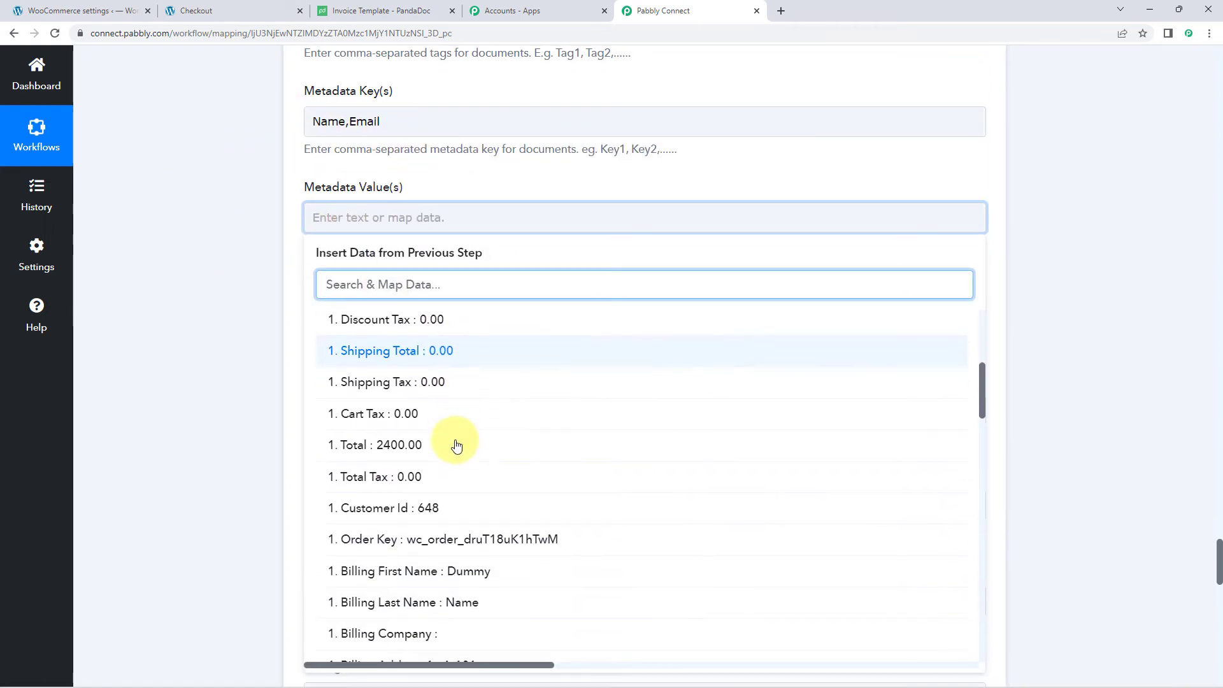
pyautogui.scroll(-2, 457, 445)
pyautogui.click(487, 464)
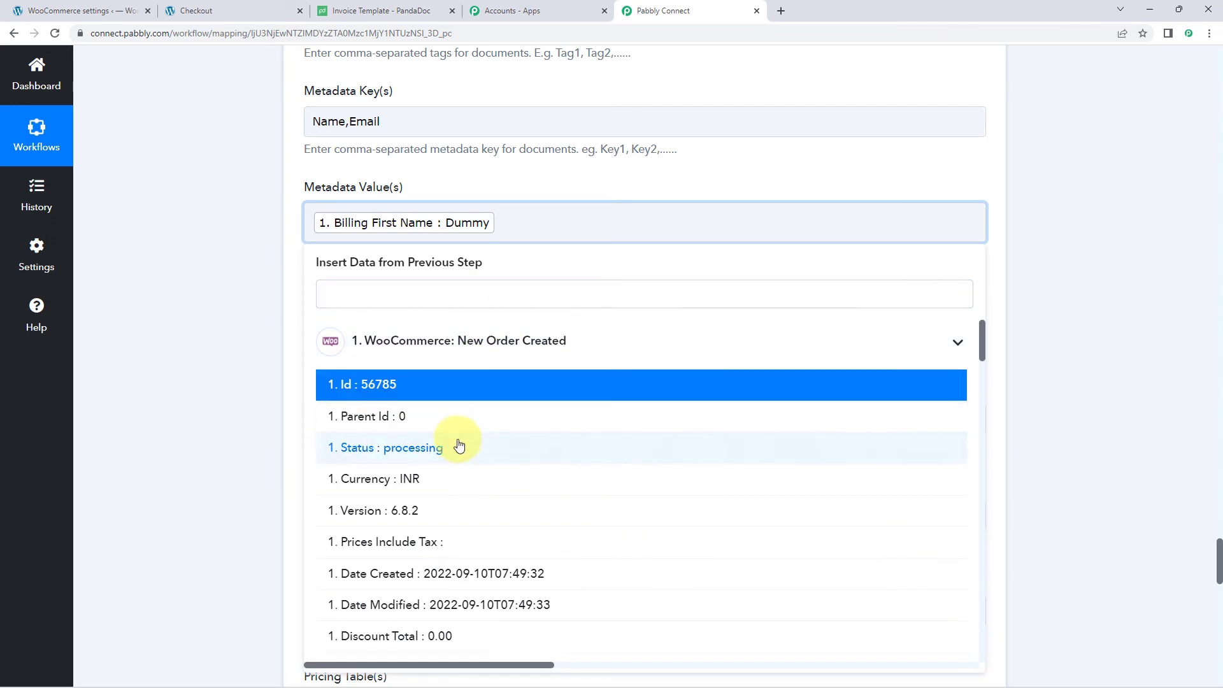
pyautogui.scroll(-6, 458, 449)
pyautogui.click(440, 565)
# - Add the WooCommerce Billing Email as the second metadata value
pyautogui.click(731, 213)
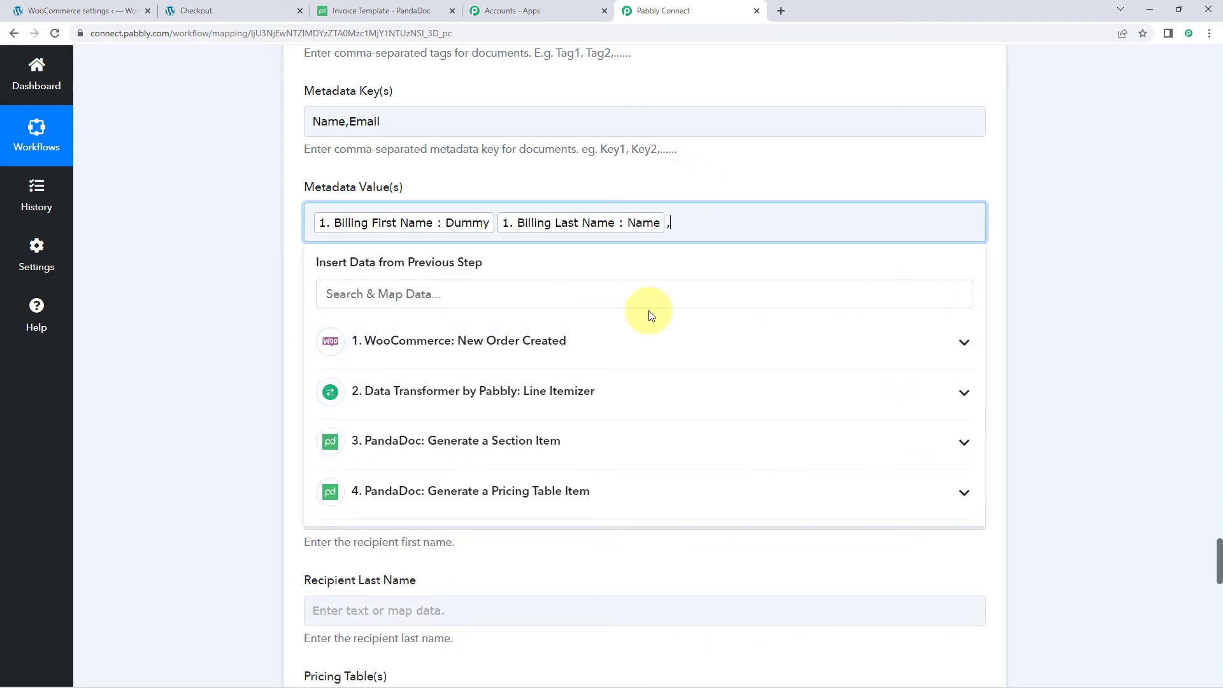
pyautogui.click(428, 354)
pyautogui.scroll(-4, 505, 469)
pyautogui.scroll(-10, 506, 471)
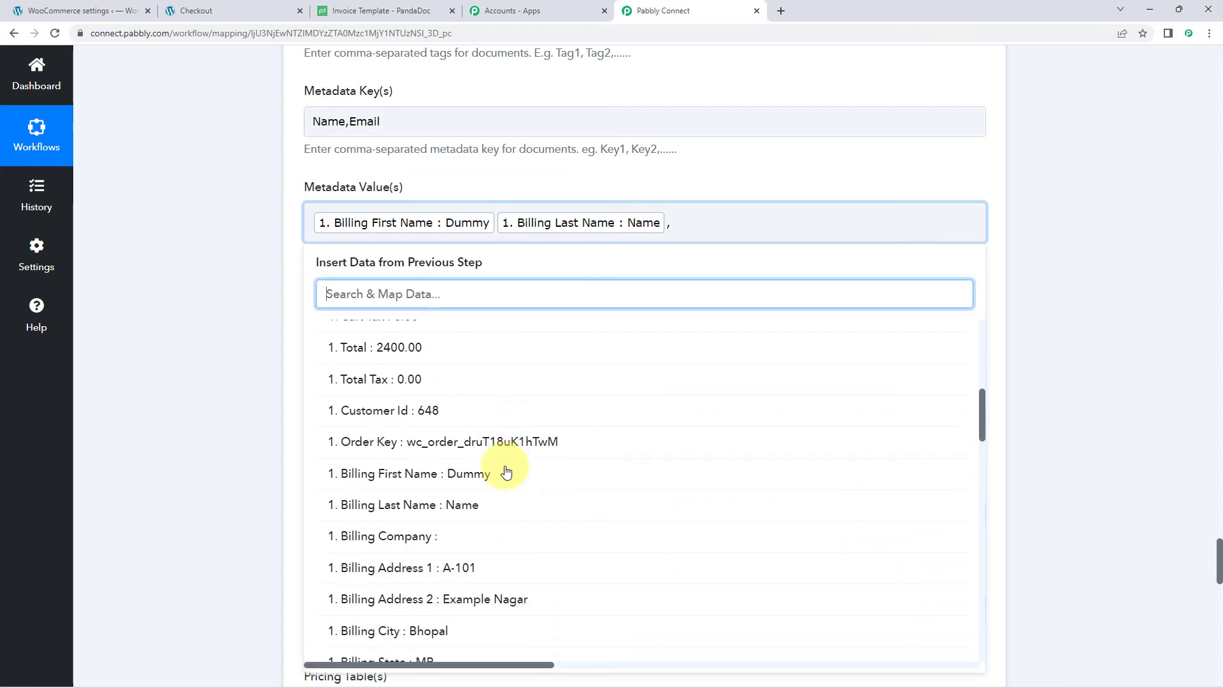
pyautogui.click(505, 438)
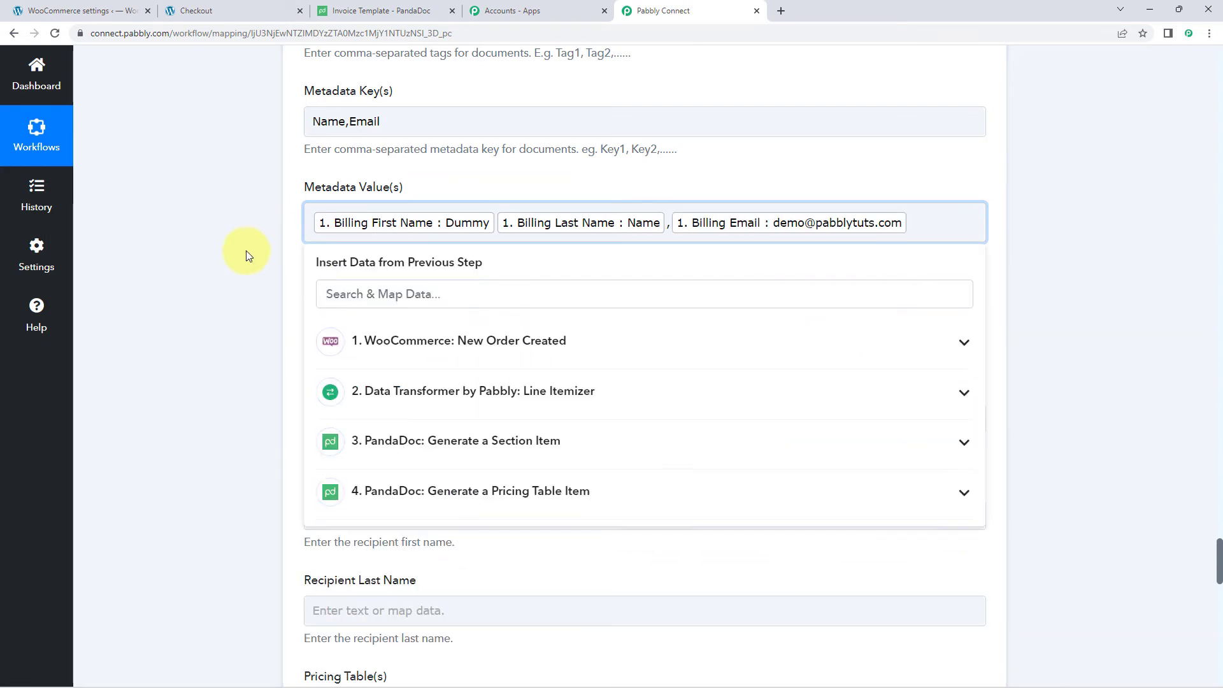
pyautogui.click(246, 250)
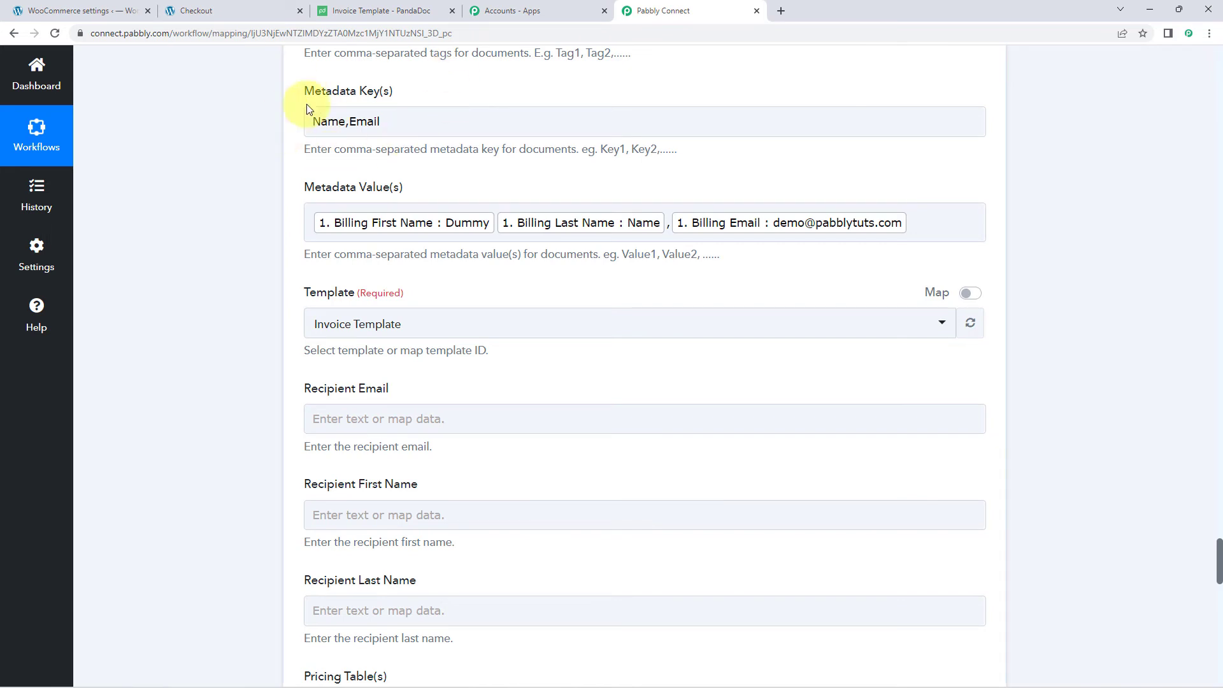
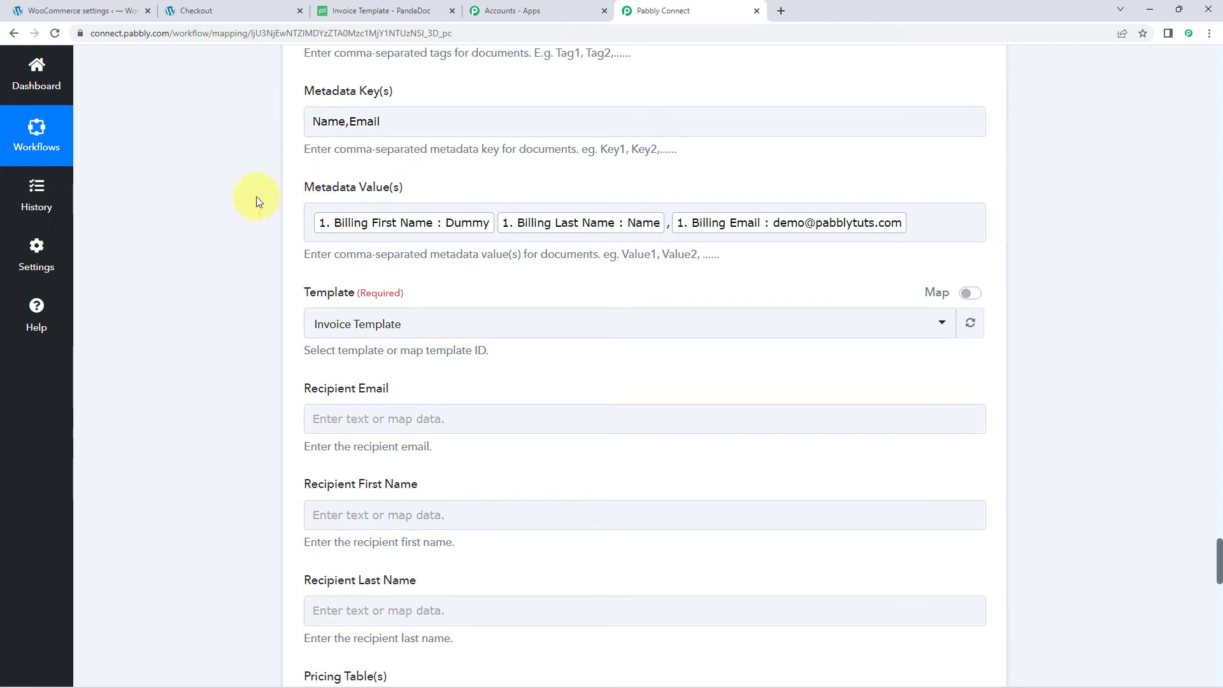
# - Keep Invoice Template selected as the PandaDoc document template
pyautogui.scroll(-2, 261, 203)
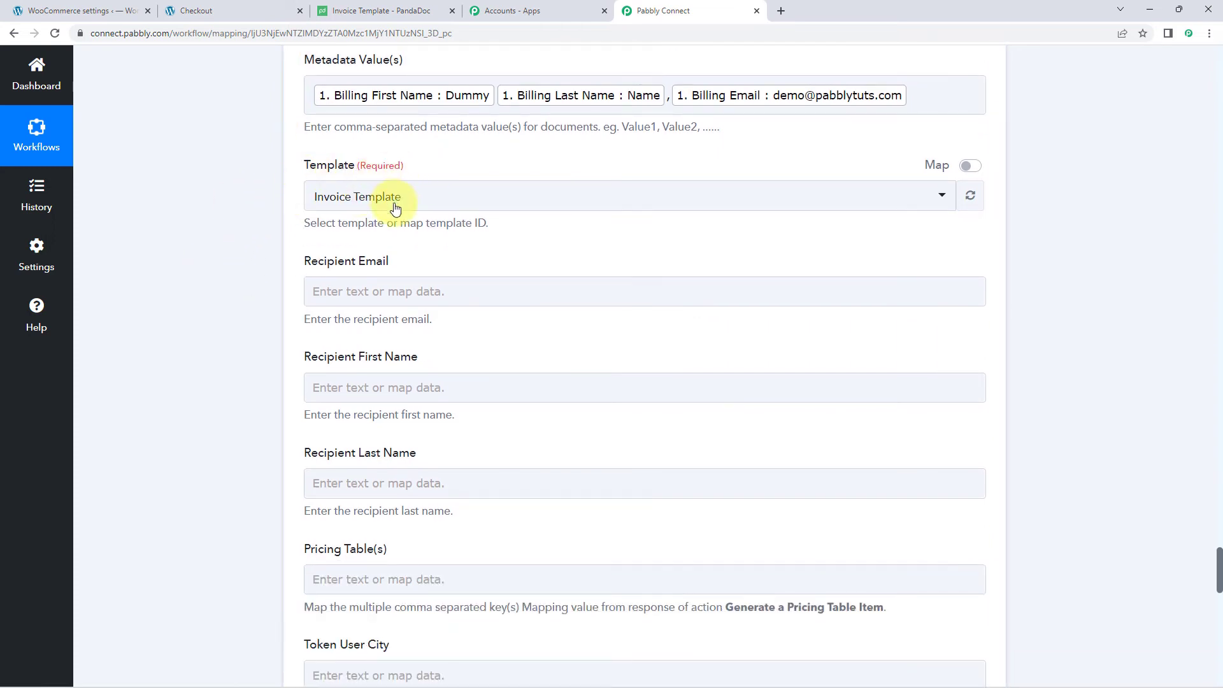
pyautogui.click(469, 197)
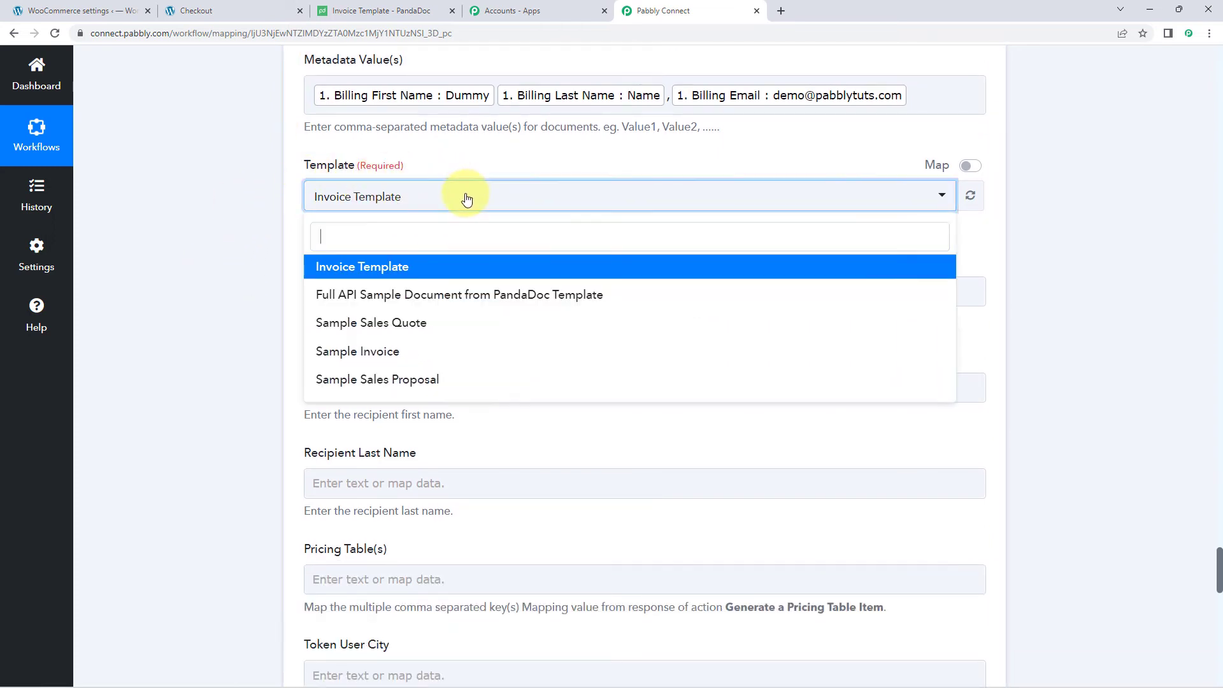
pyautogui.click(399, 266)
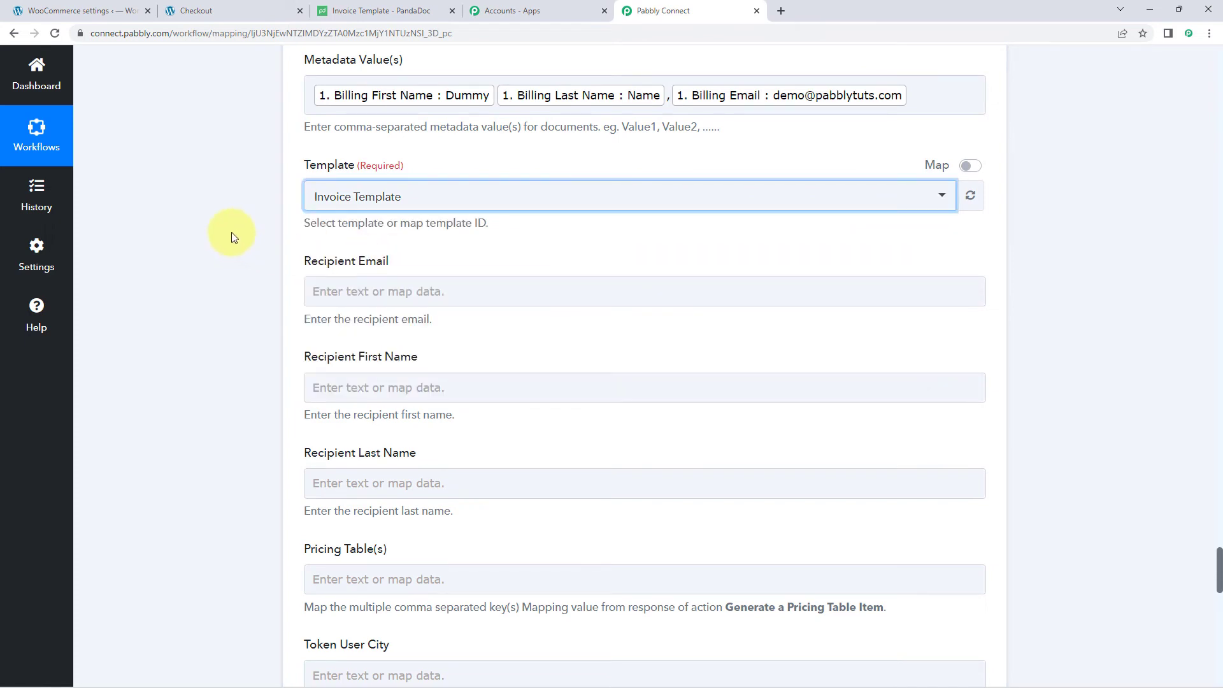
# - Map the WooCommerce Billing Email into the recipient email field
pyautogui.scroll(-1, 242, 232)
pyautogui.click(365, 226)
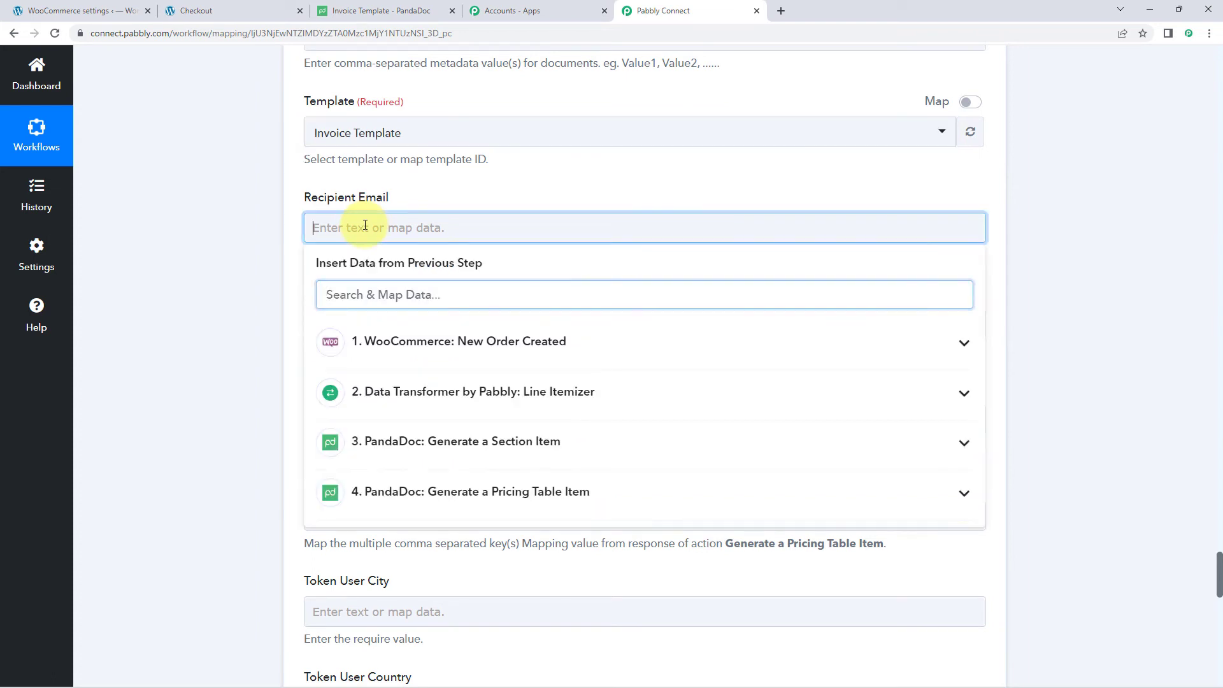
pyautogui.click(450, 363)
pyautogui.scroll(-2, 410, 453)
pyautogui.scroll(-8, 410, 453)
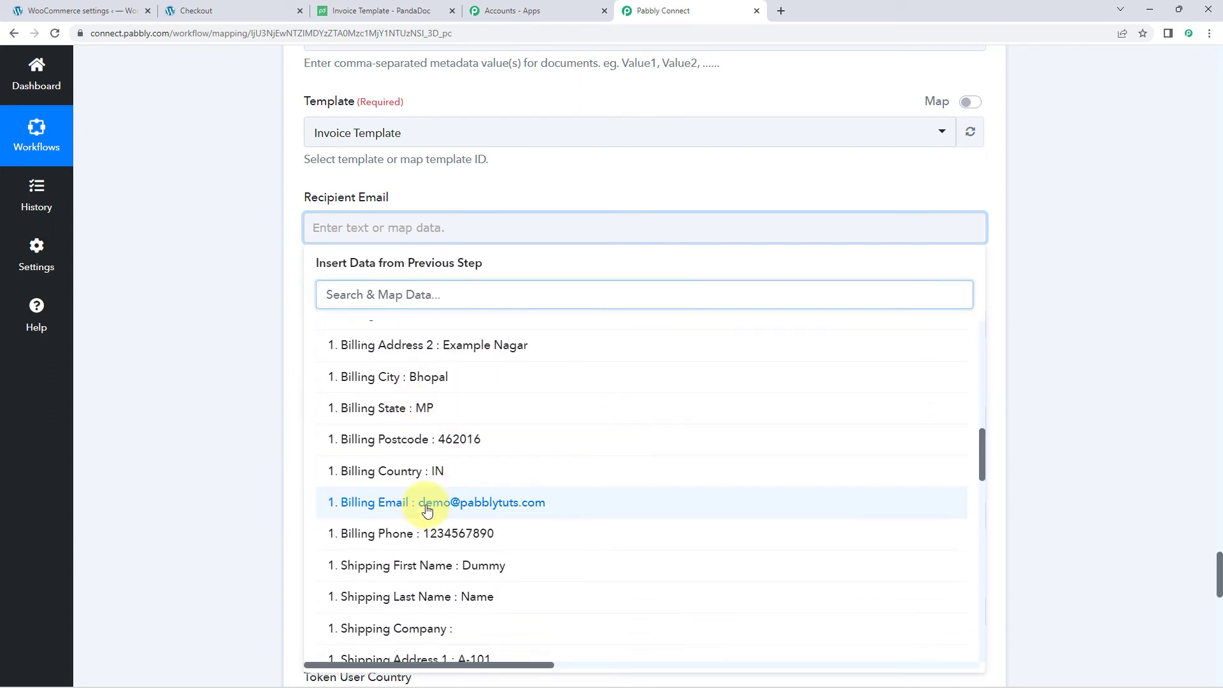
pyautogui.click(426, 512)
pyautogui.click(264, 281)
# - Map the WooCommerce Billing First Name into the recipient first name field
pyautogui.scroll(-2, 263, 280)
pyautogui.click(344, 199)
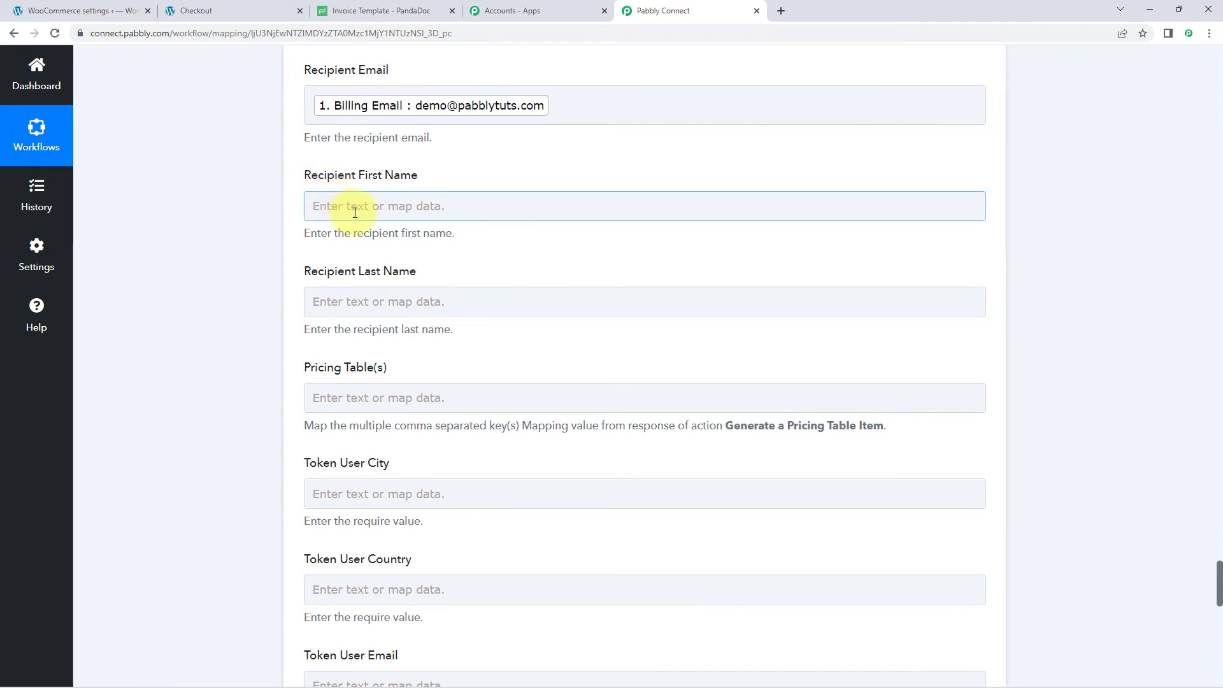
pyautogui.click(372, 301)
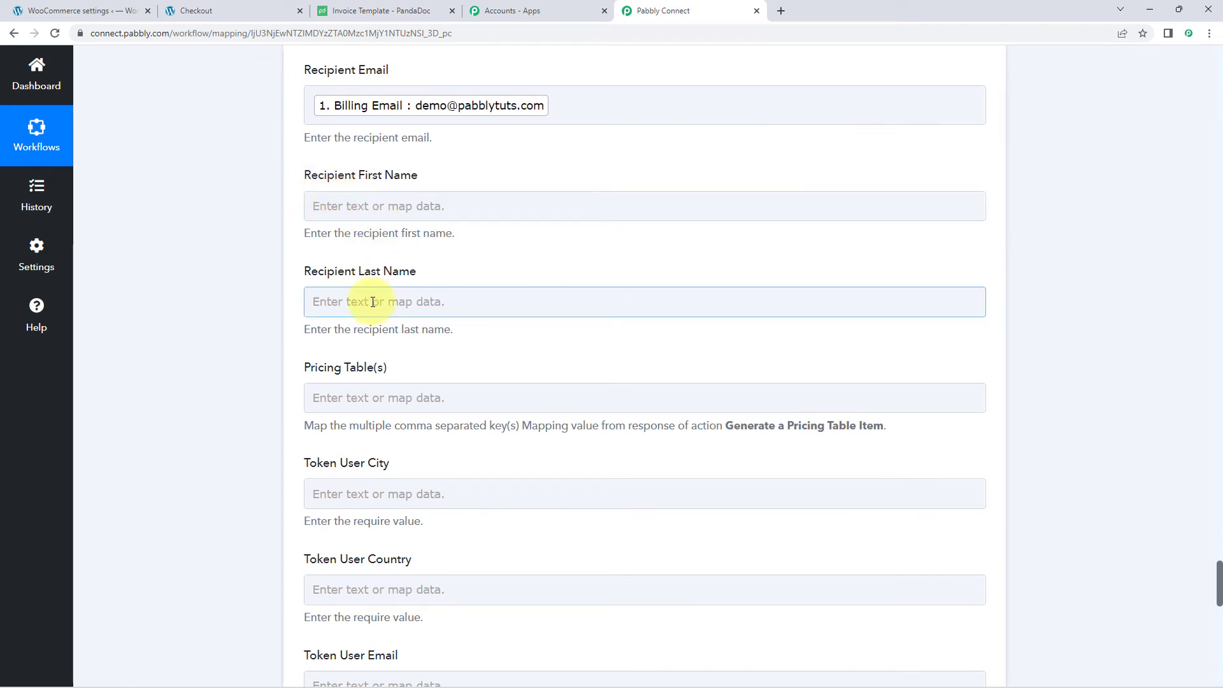
pyautogui.click(395, 204)
pyautogui.scroll(-1, 264, 251)
pyautogui.click(382, 258)
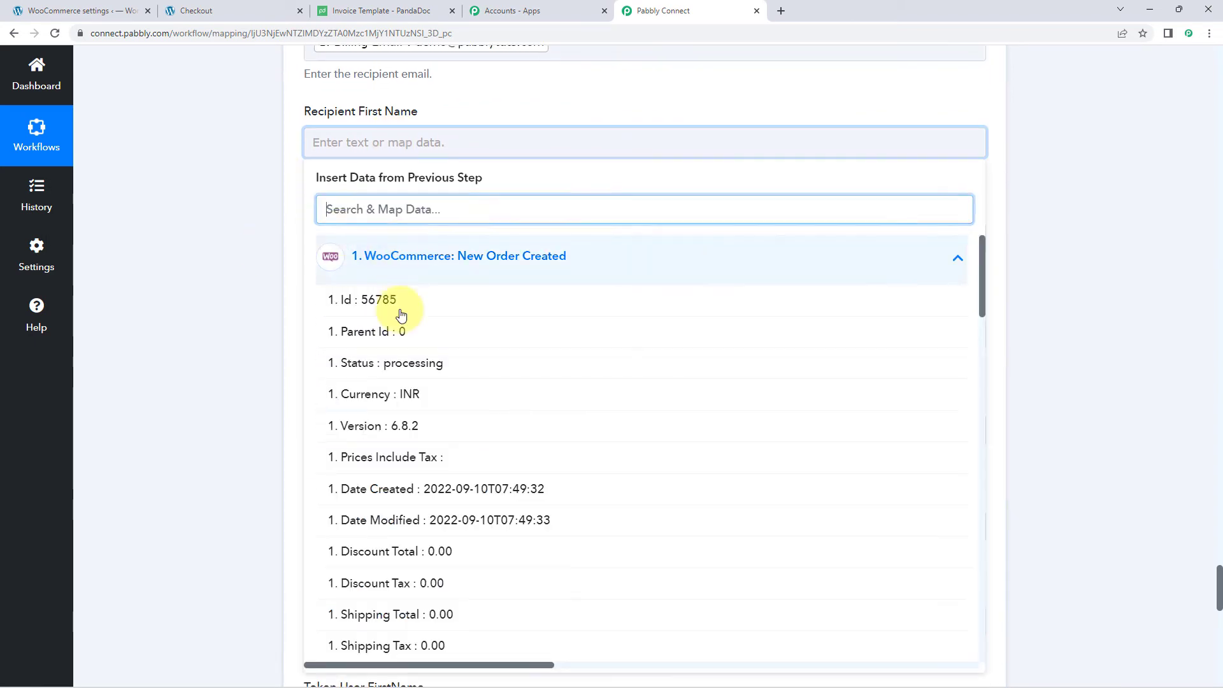
pyautogui.scroll(-6, 402, 315)
pyautogui.click(455, 391)
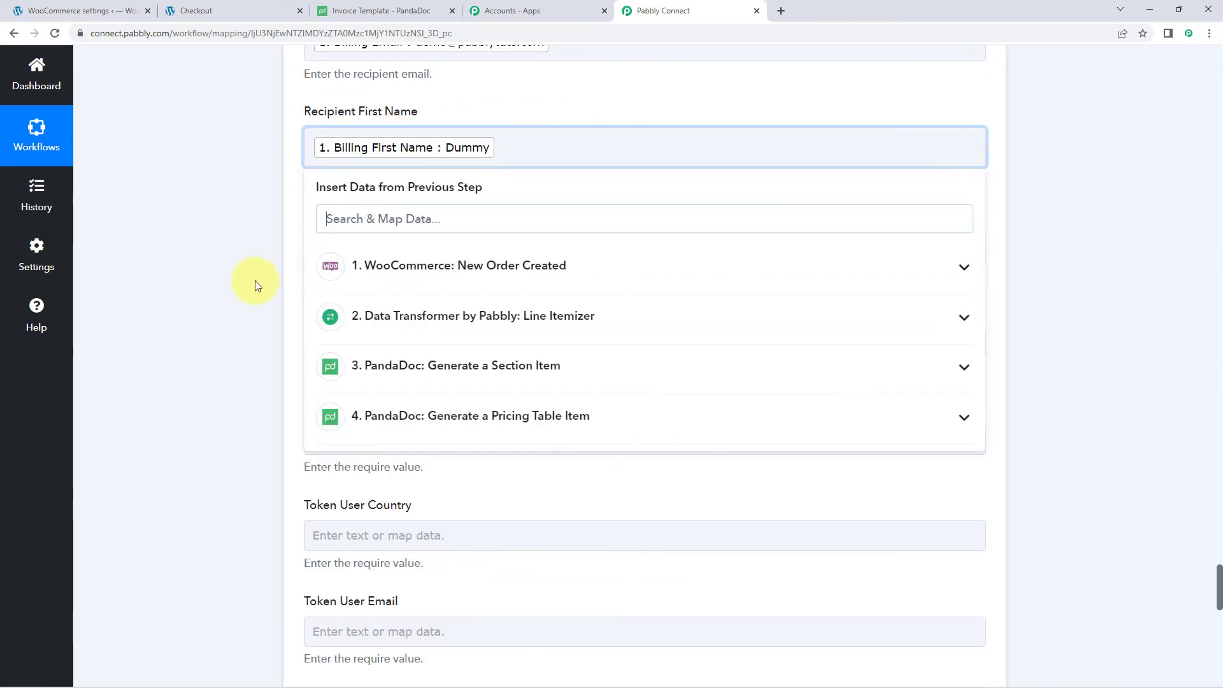
pyautogui.click(255, 284)
# - Map the WooCommerce Billing Last Name into the recipient last name field
pyautogui.click(355, 248)
pyautogui.click(347, 359)
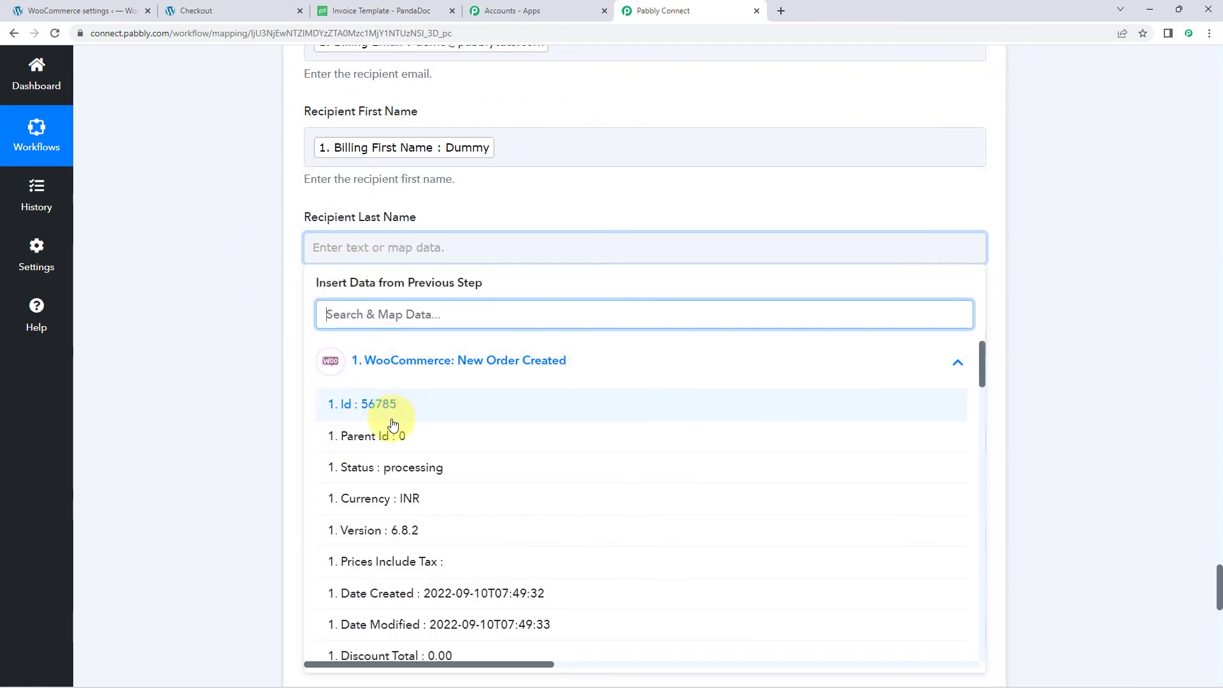
pyautogui.scroll(-9, 401, 431)
pyautogui.click(437, 399)
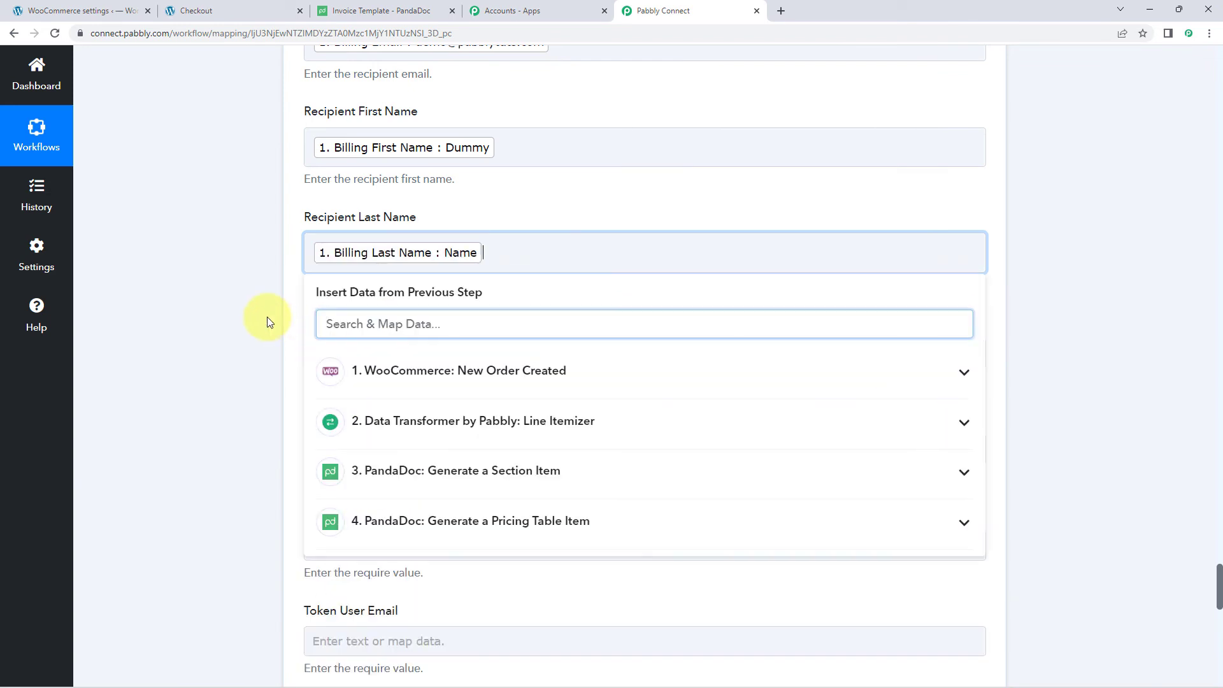
pyautogui.click(267, 316)
pyautogui.scroll(-1, 412, 231)
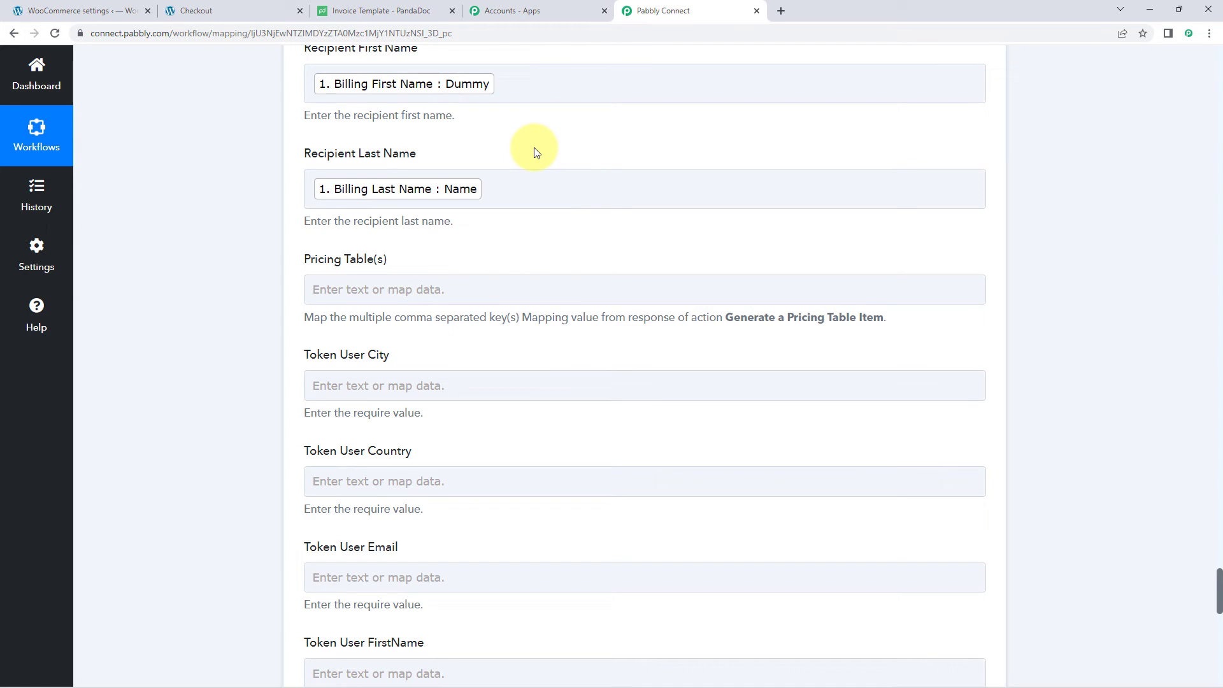
pyautogui.scroll(-1, 397, 254)
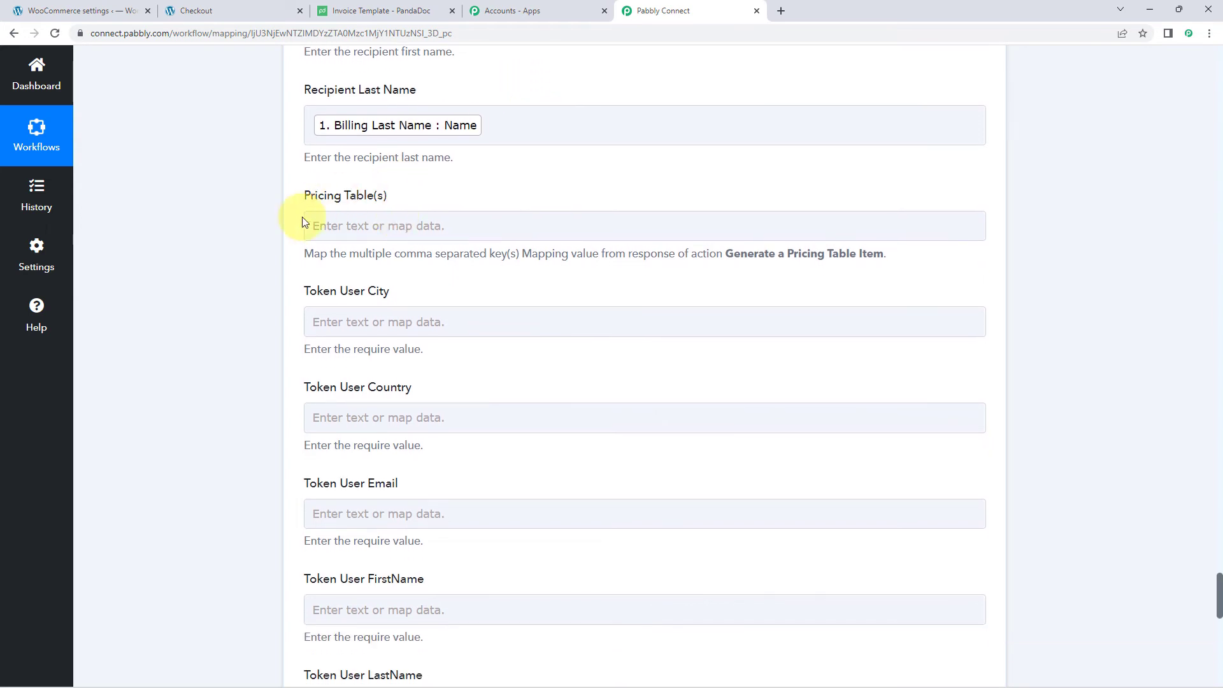
pyautogui.click(349, 203)
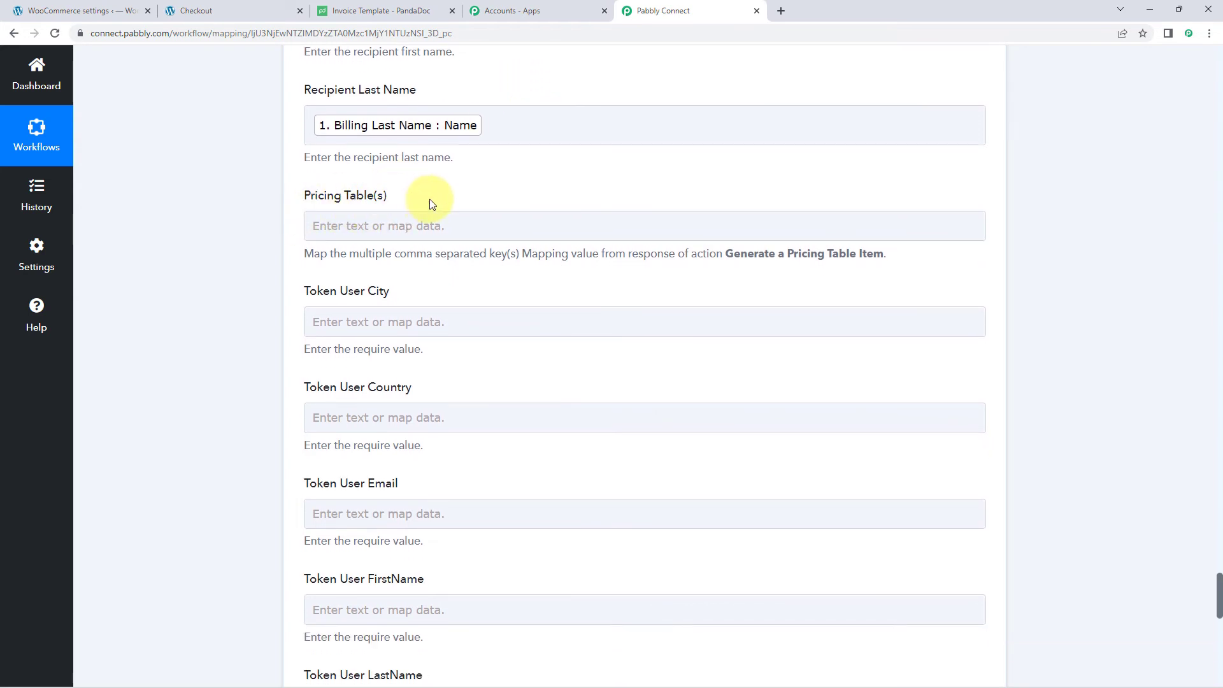
pyautogui.scroll(10, 563, 202)
pyautogui.scroll(10, 591, 222)
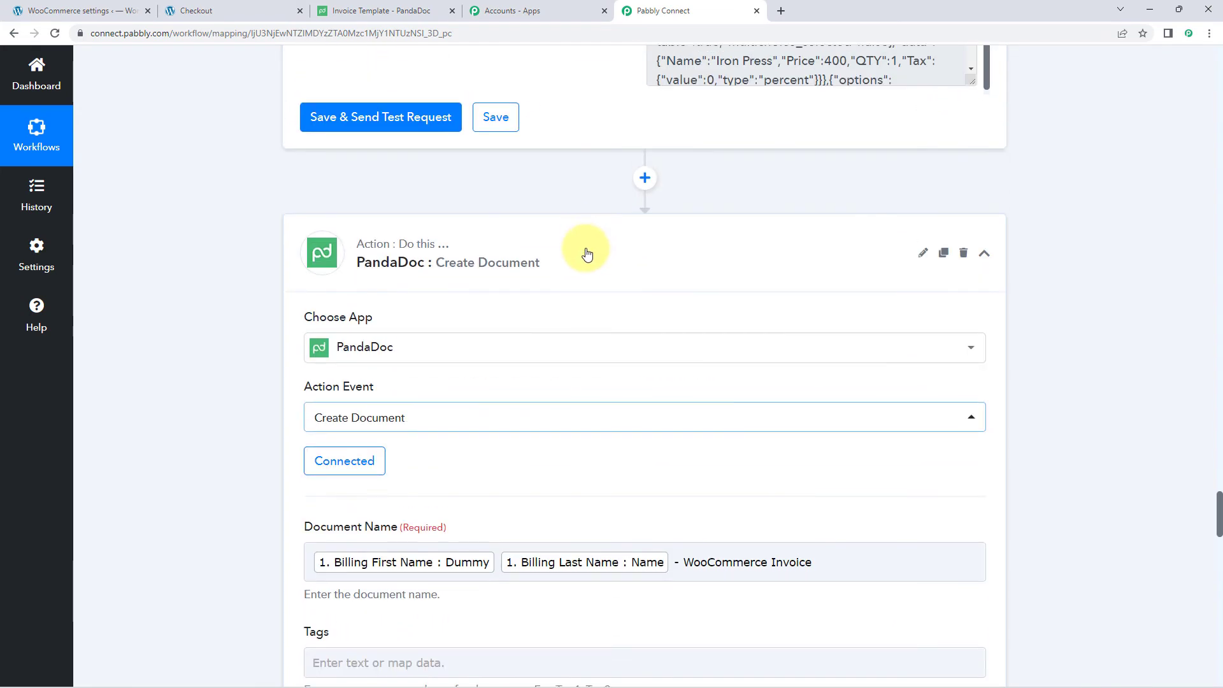
# - Map Res2 Mapping Value from Generate a Pricing Table Item into Pricing Table(s)
pyautogui.moveTo(656, 237); pyautogui.dragTo(851, 511)
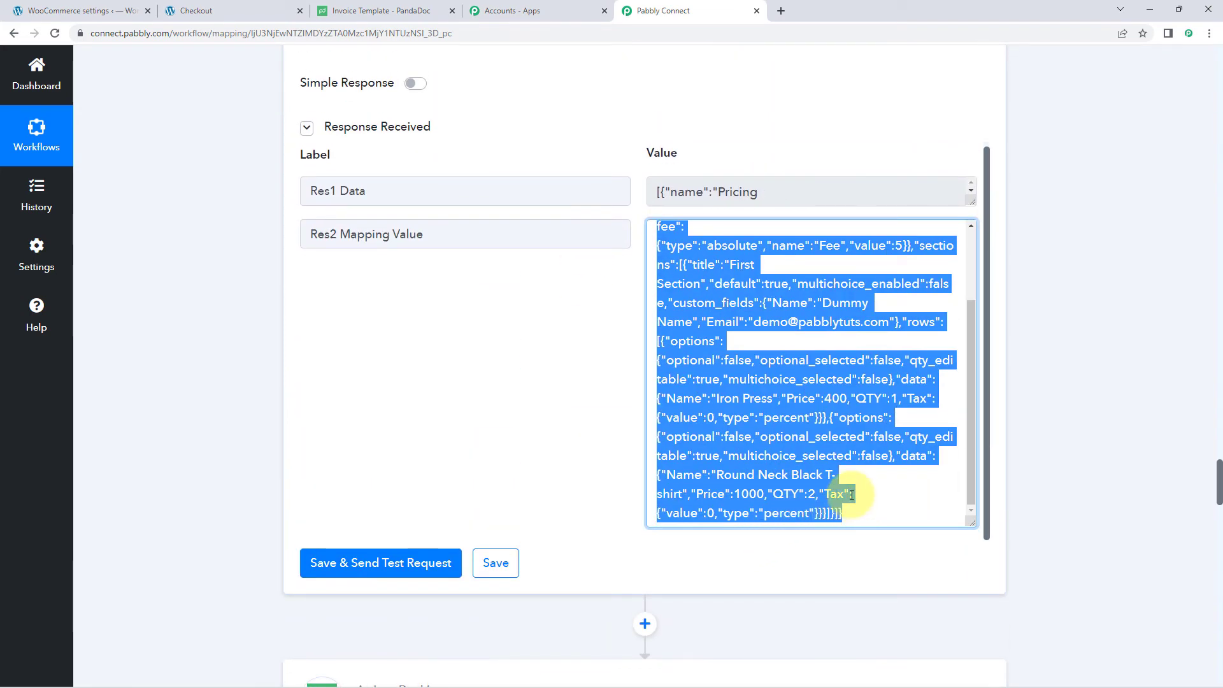
pyautogui.click(482, 320)
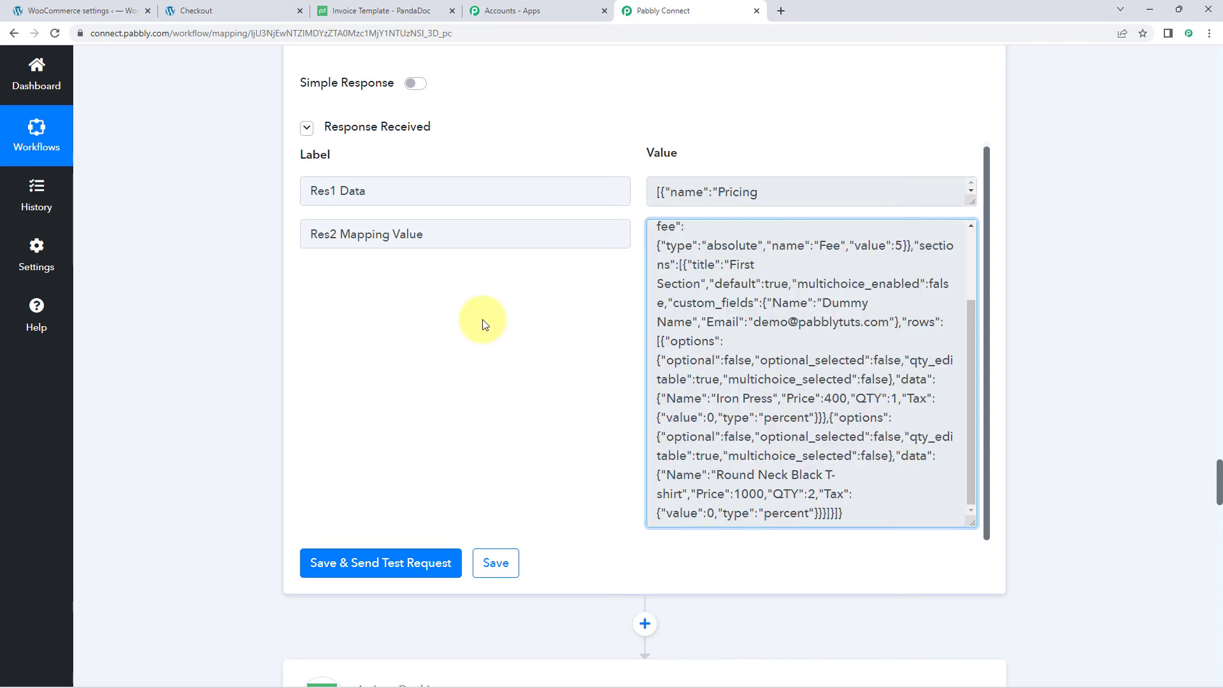
pyautogui.scroll(-18, 209, 299)
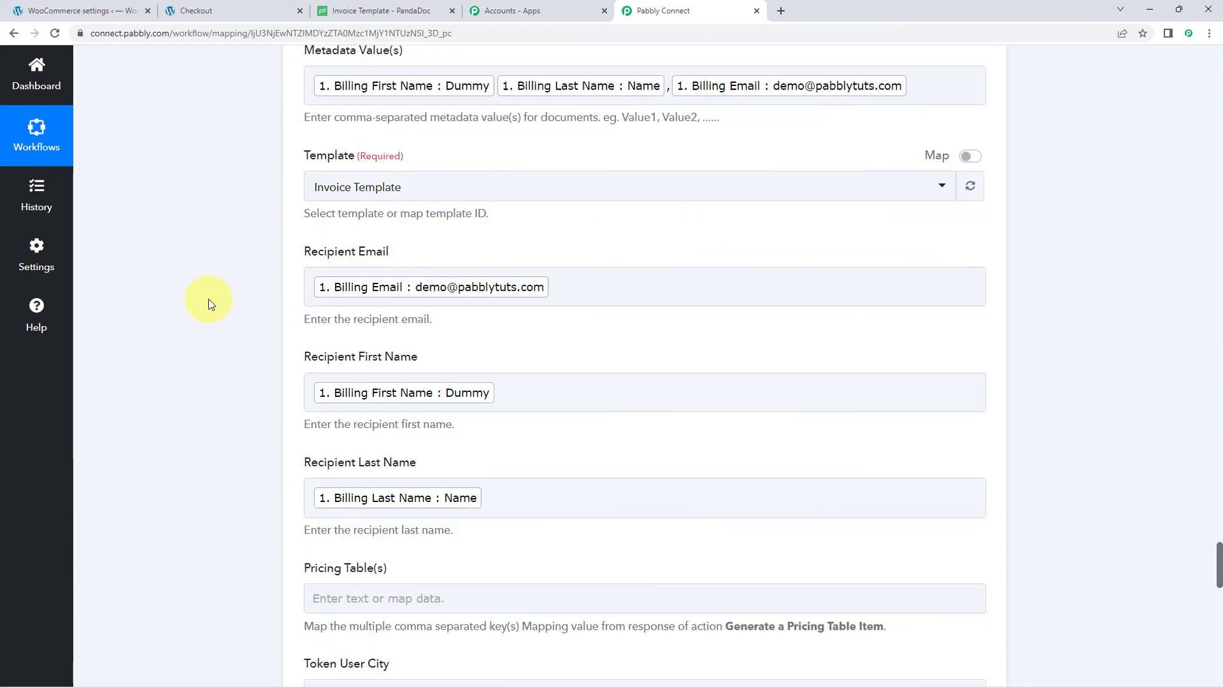
pyautogui.scroll(-5, 209, 299)
pyautogui.scroll(-1, 340, 239)
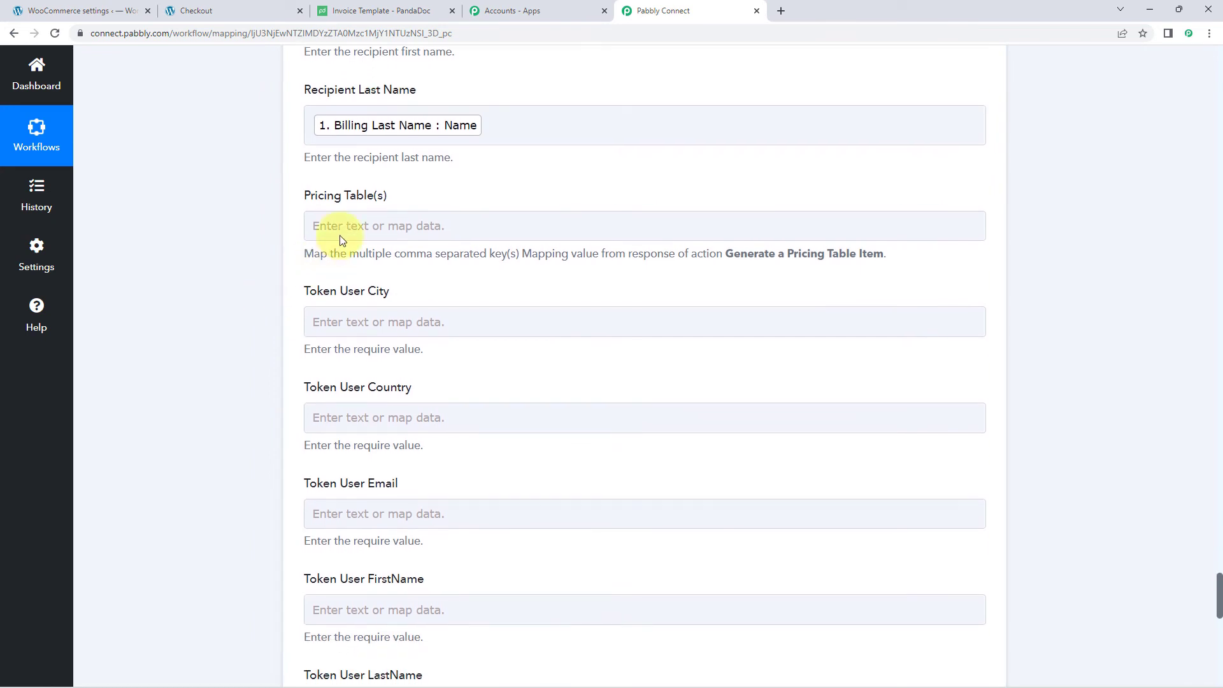
pyautogui.click(340, 239)
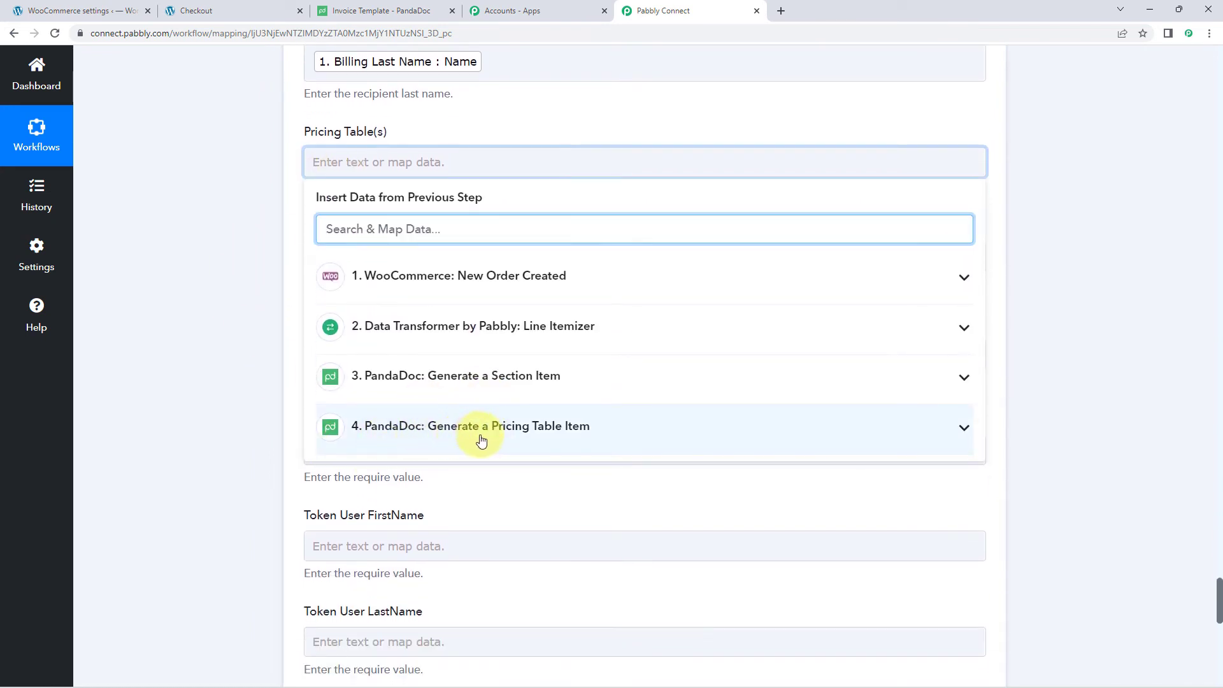
pyautogui.click(522, 439)
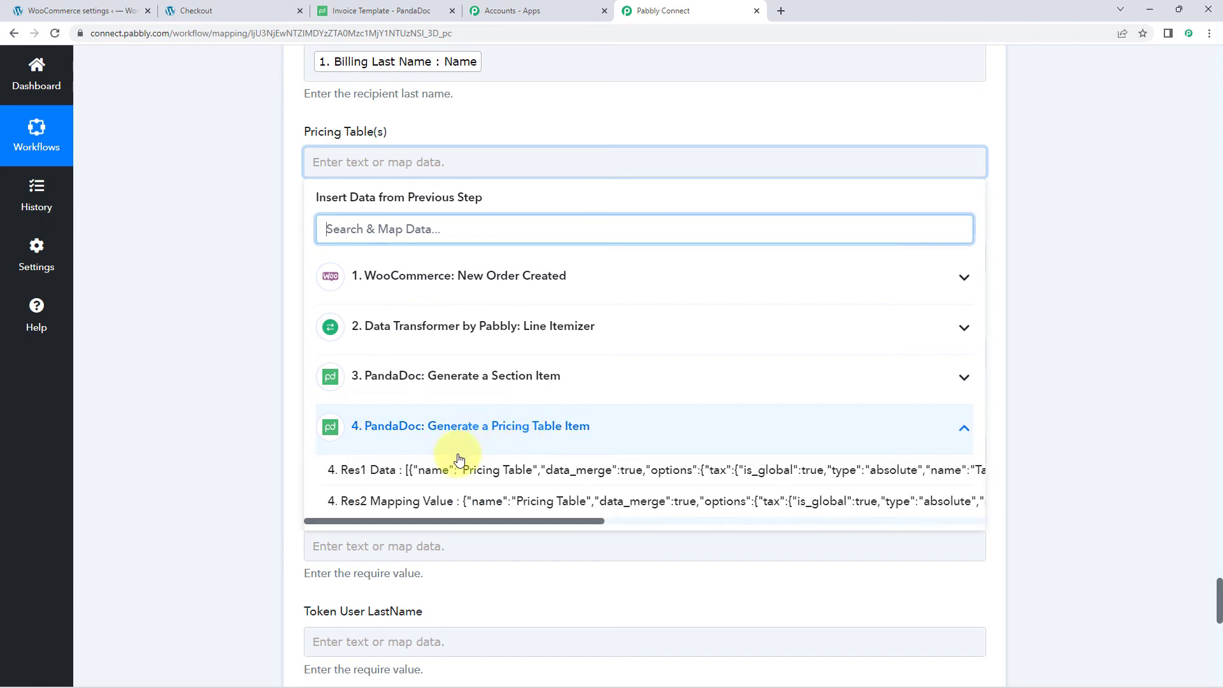
pyautogui.click(427, 503)
pyautogui.click(262, 315)
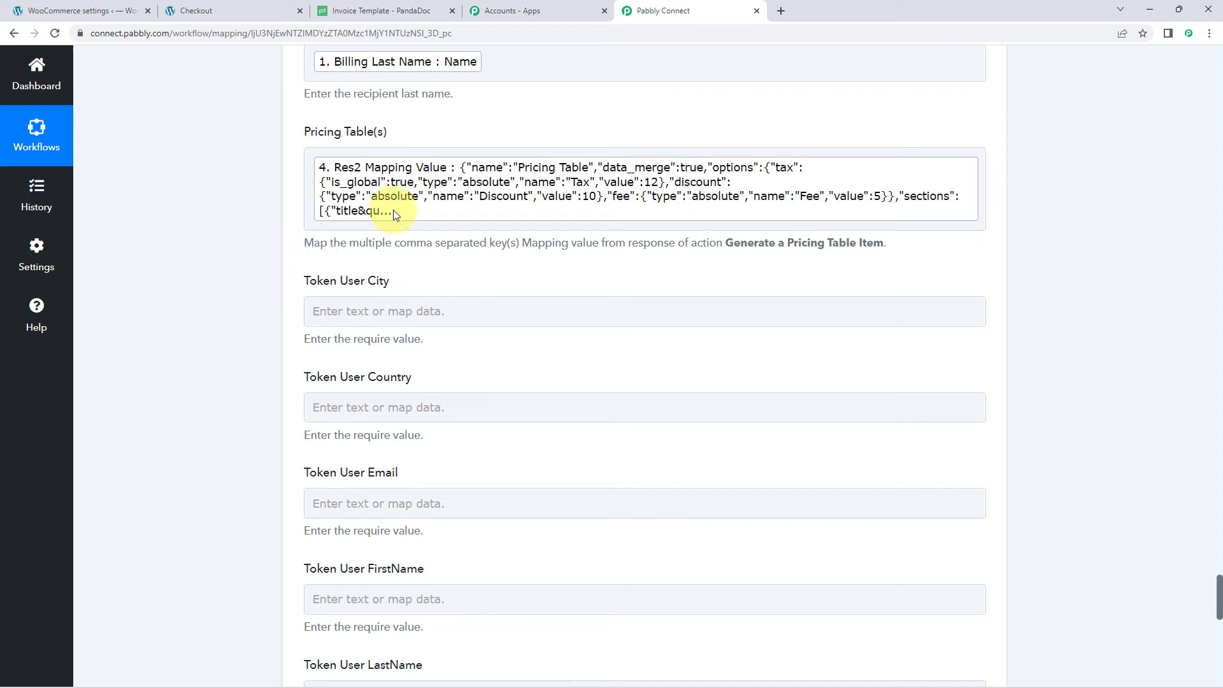
# - Remove the stray comma after the mapped Res2 value in Pricing Table(s)
pyautogui.click(940, 214)
pyautogui.click(980, 208)
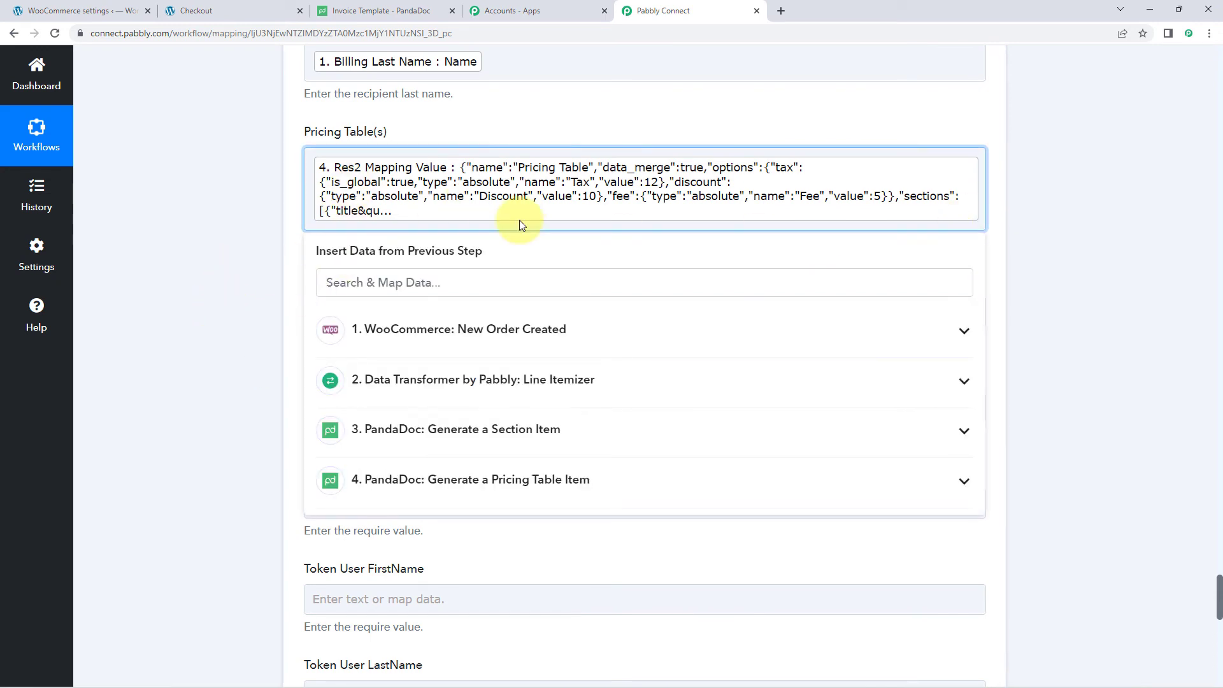
pyautogui.write(',')
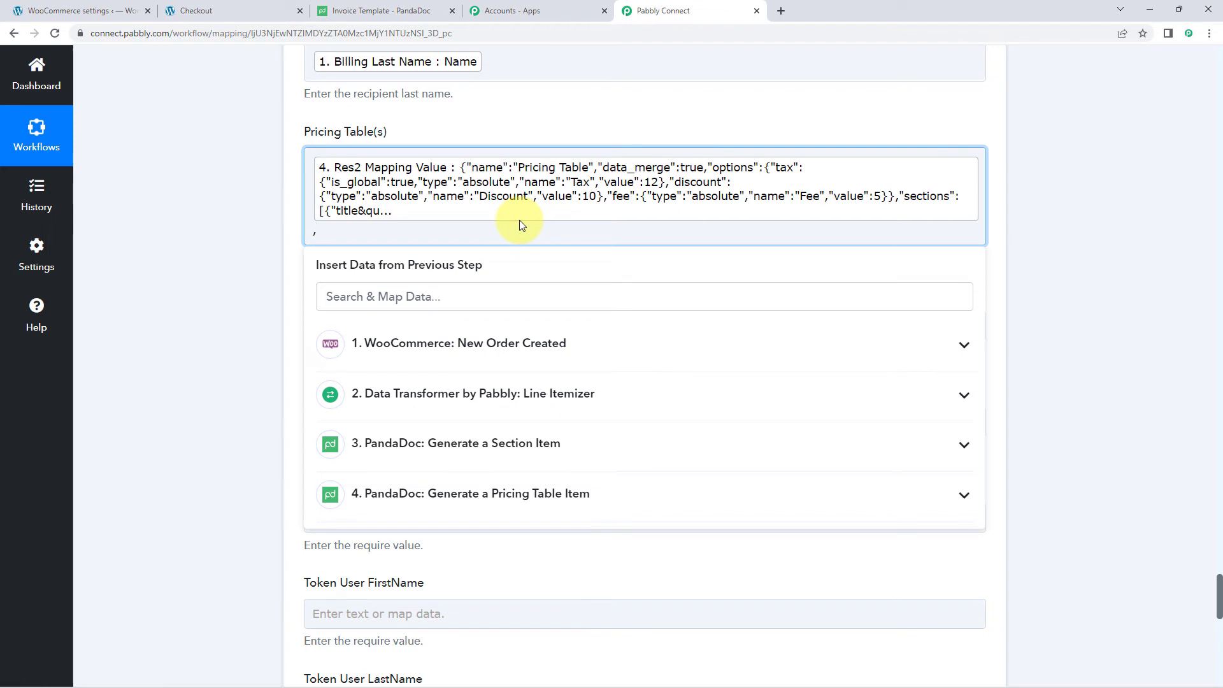
pyautogui.press('BackSpace')
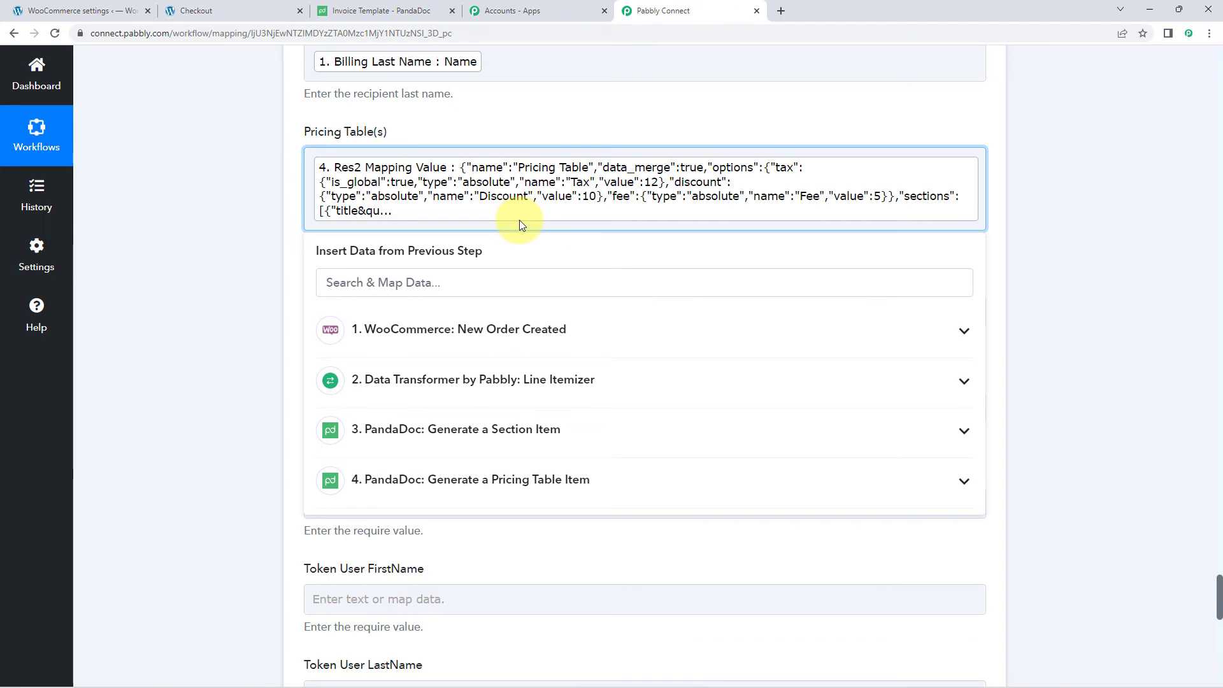
pyautogui.click(235, 299)
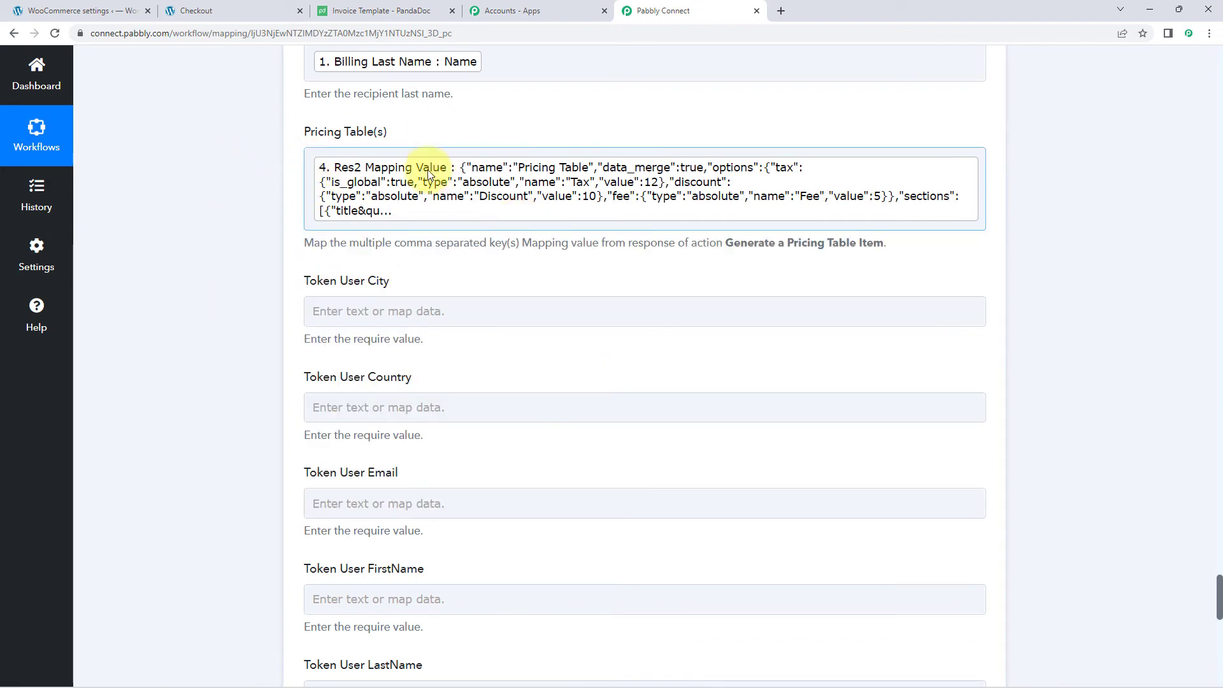
# - Compare the workflow's Token User fields with the user variables in the PandaDoc invoice template
pyautogui.scroll(-1, 516, 191)
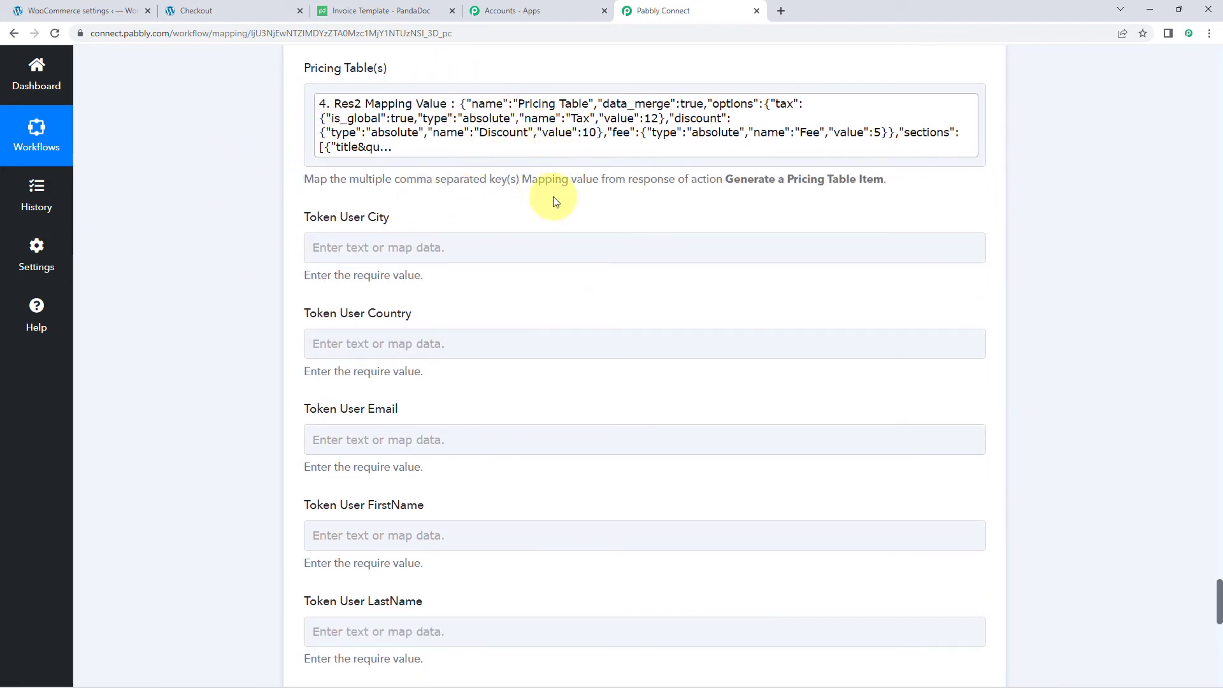
pyautogui.scroll(-1, 548, 204)
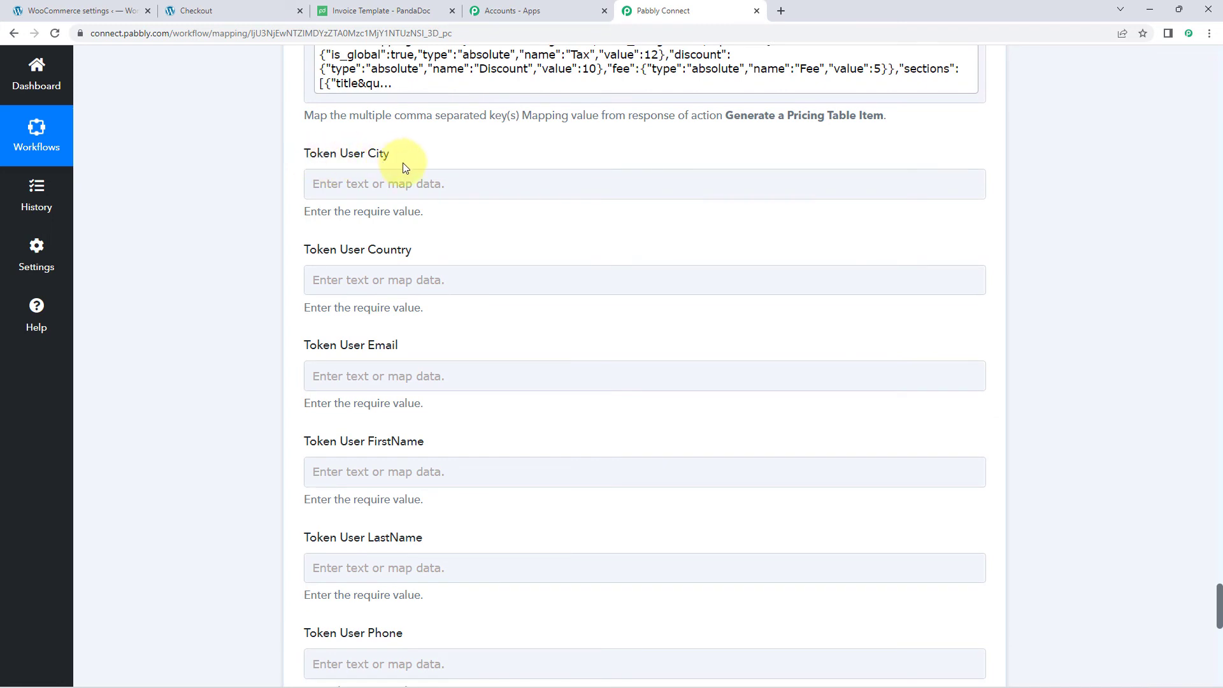
pyautogui.scroll(-3, 378, 197)
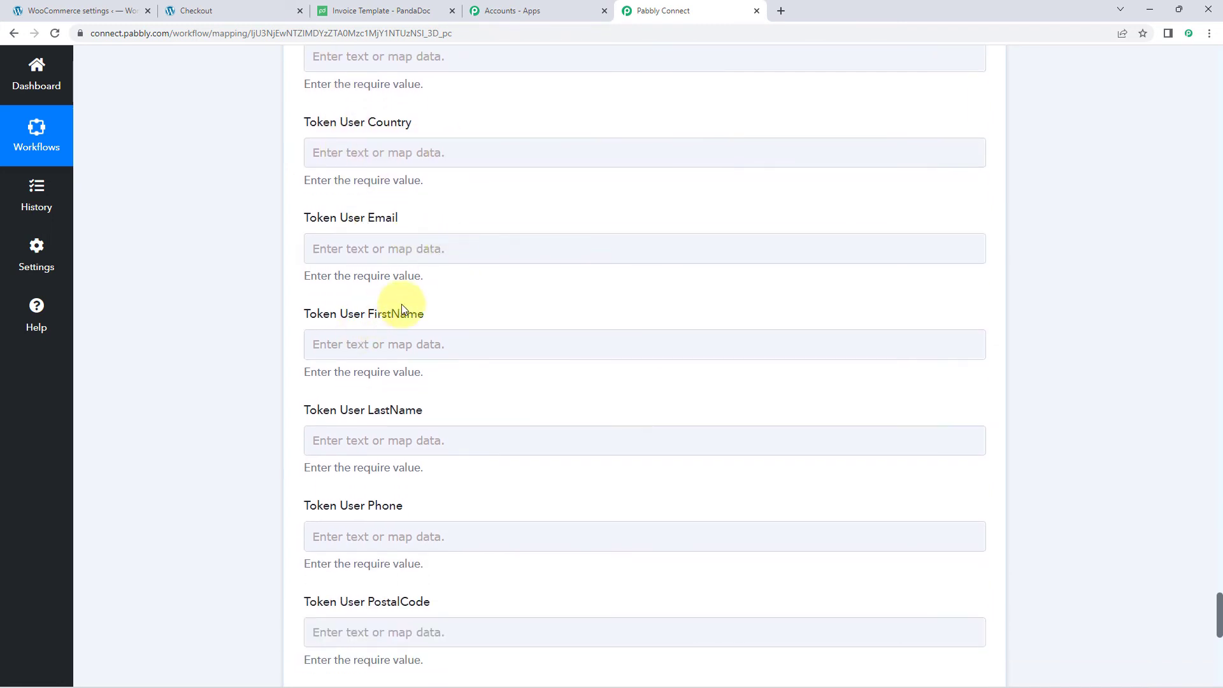
pyautogui.scroll(-5, 369, 348)
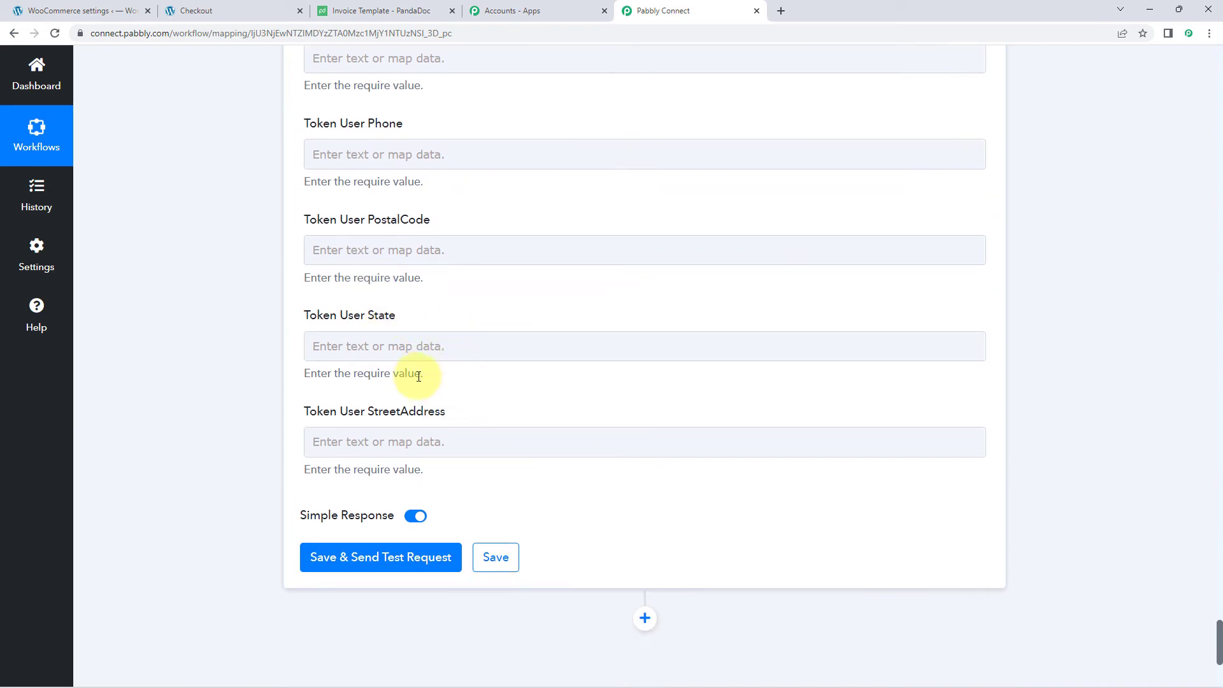
pyautogui.scroll(8, 420, 379)
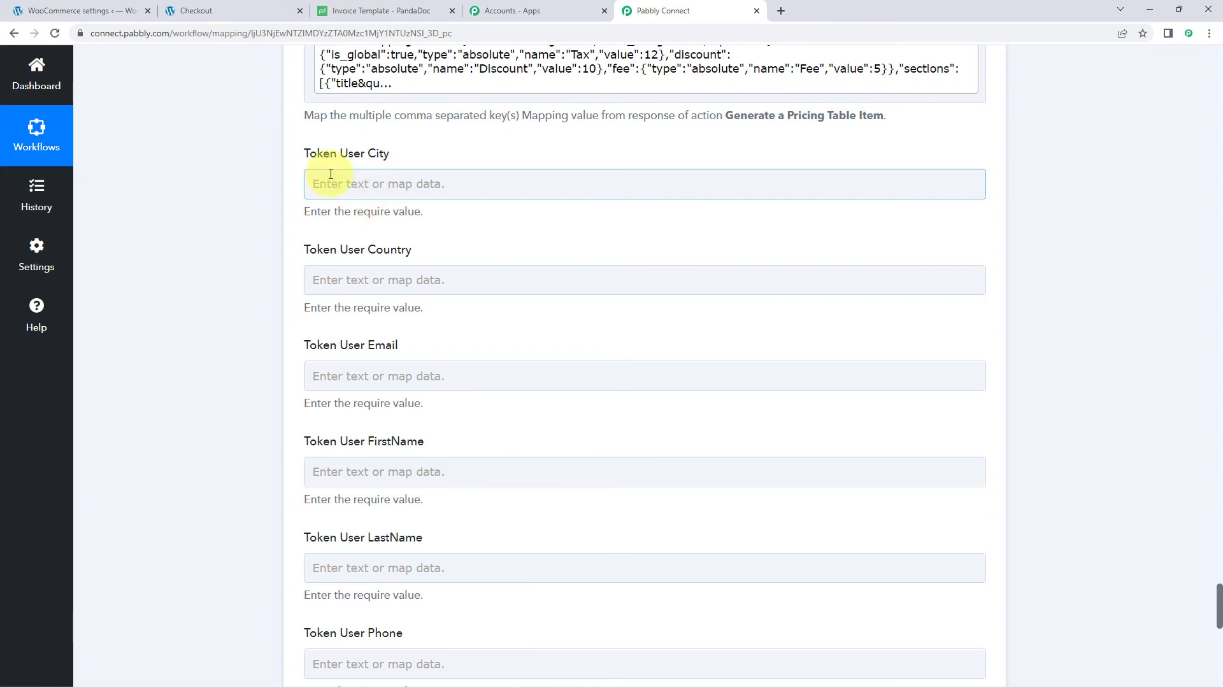
pyautogui.click(420, 11)
pyautogui.scroll(2, 355, 185)
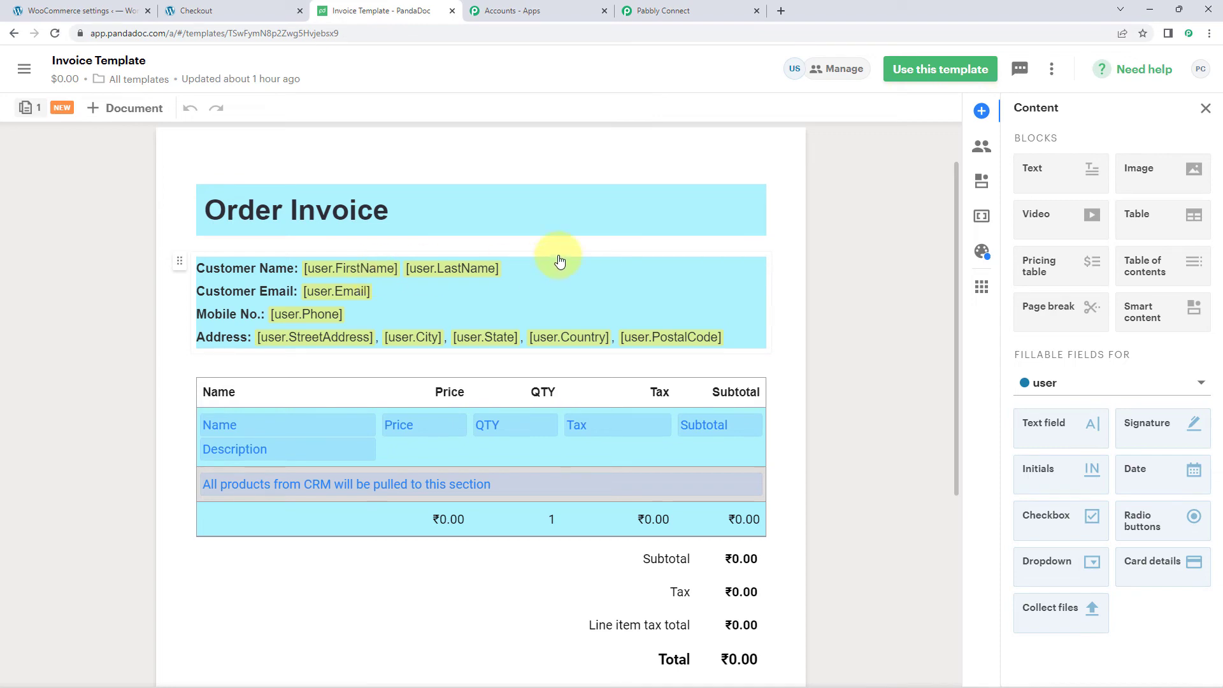
pyautogui.click(703, 6)
pyautogui.scroll(6, 357, 235)
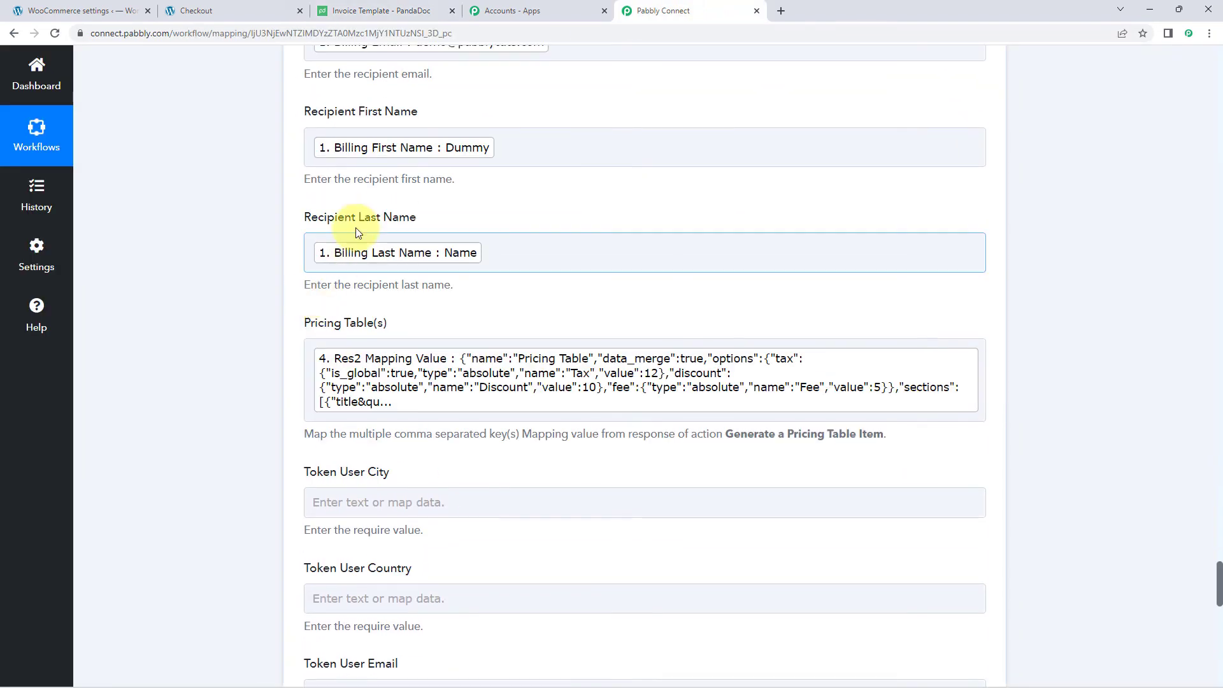
pyautogui.scroll(2, 357, 293)
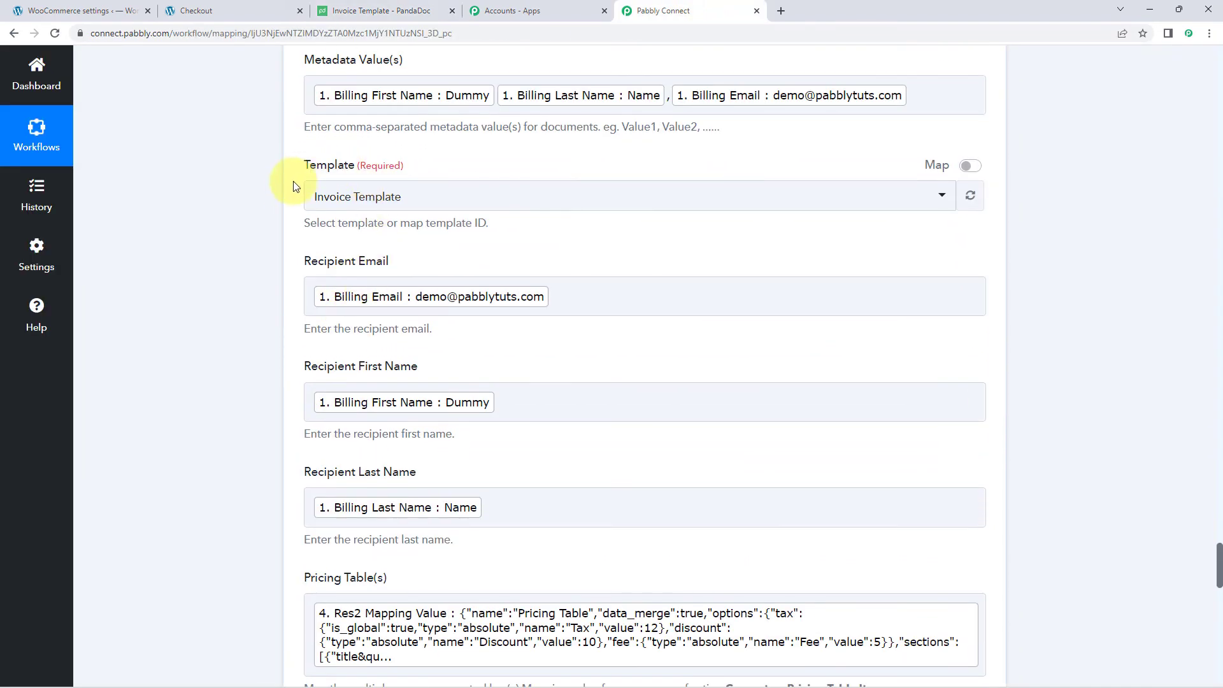
pyautogui.scroll(-2, 290, 192)
pyautogui.scroll(-7, 287, 203)
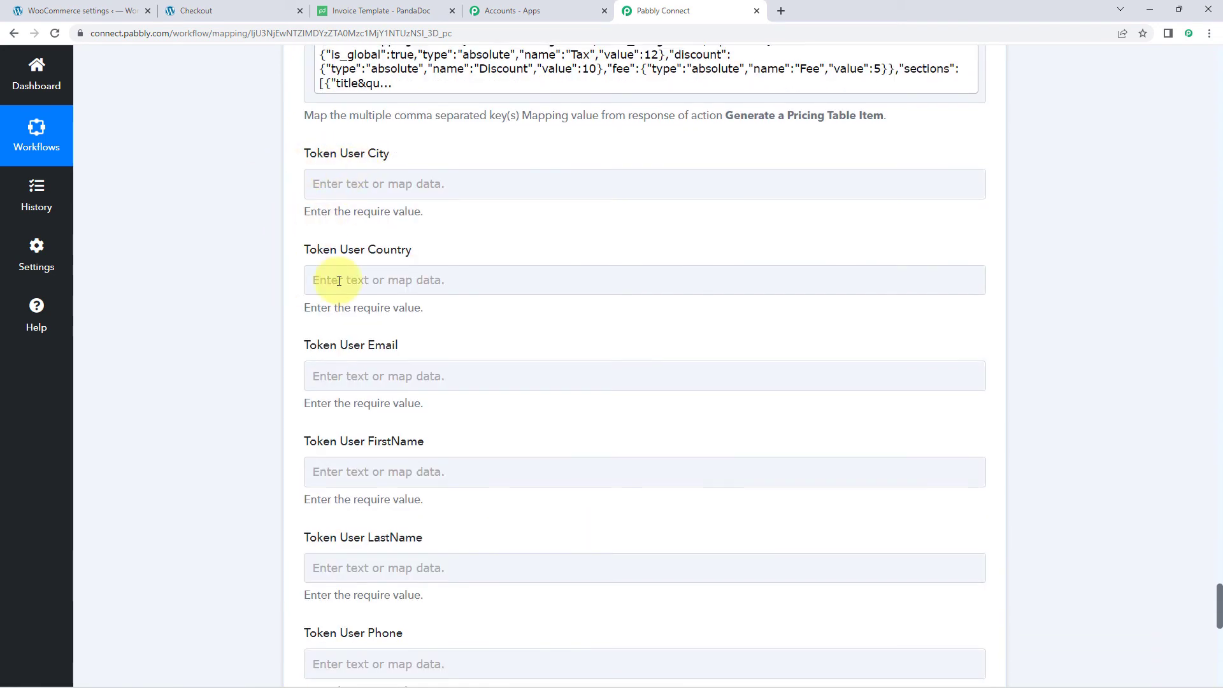
pyautogui.click(404, 10)
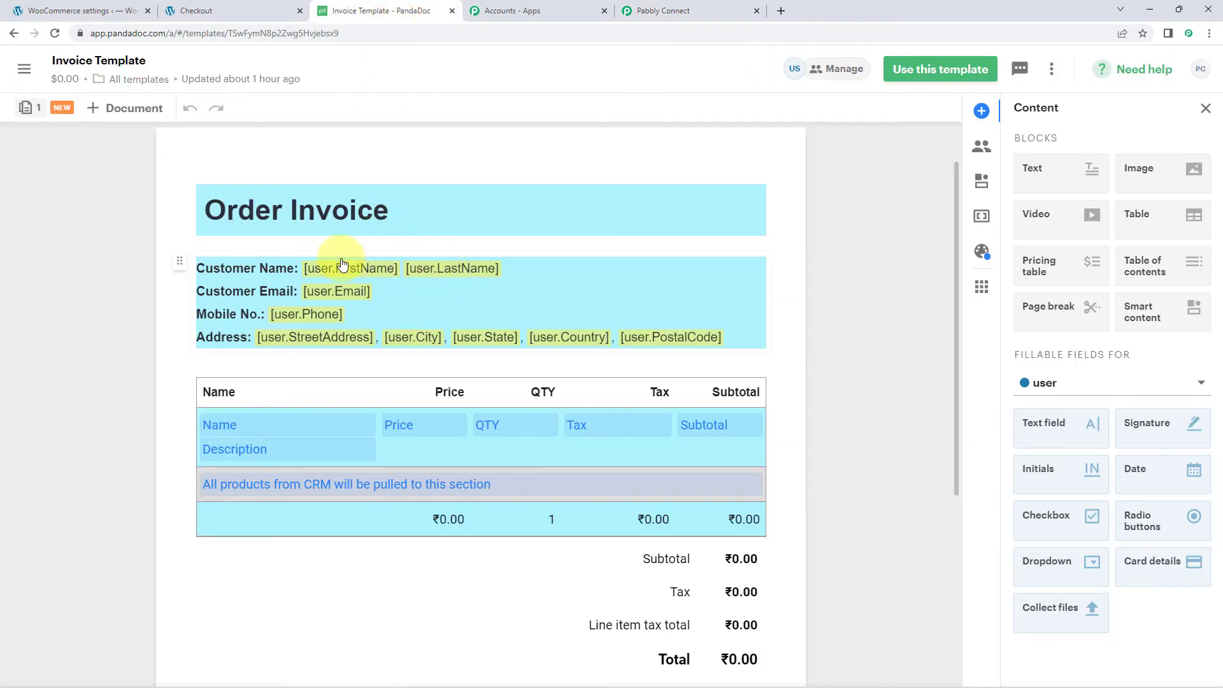
pyautogui.click(662, 10)
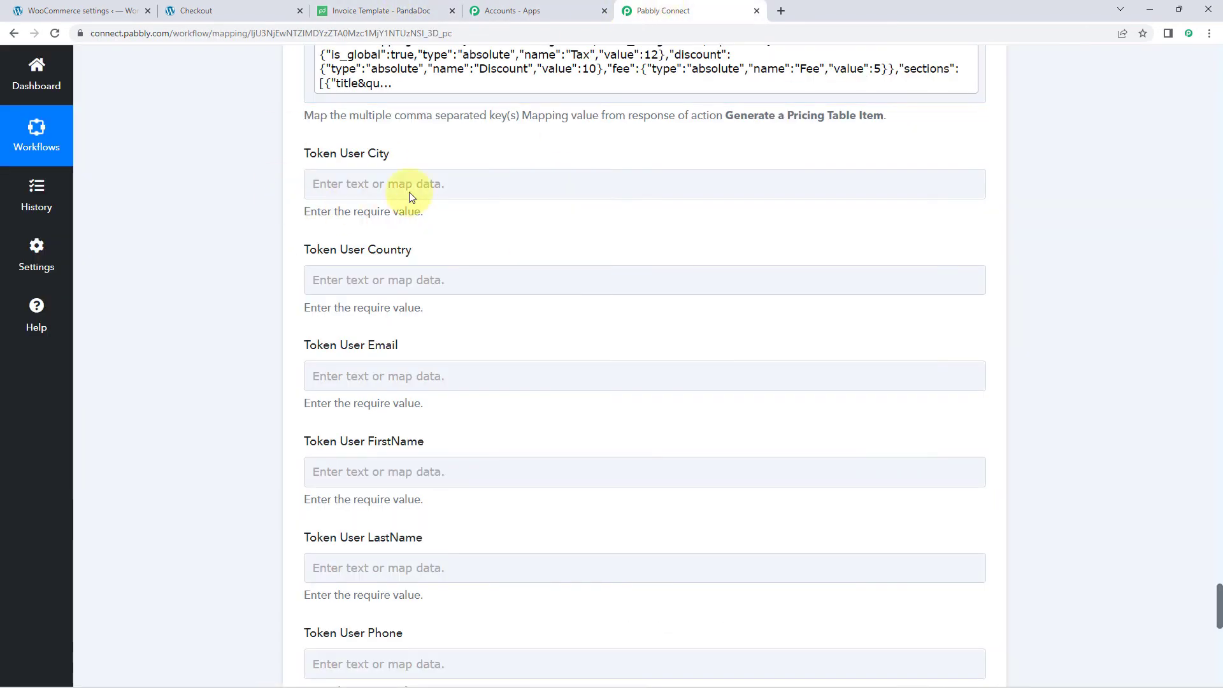
# - Map Billing City and Billing Country into Token User City and Country
pyautogui.click(368, 184)
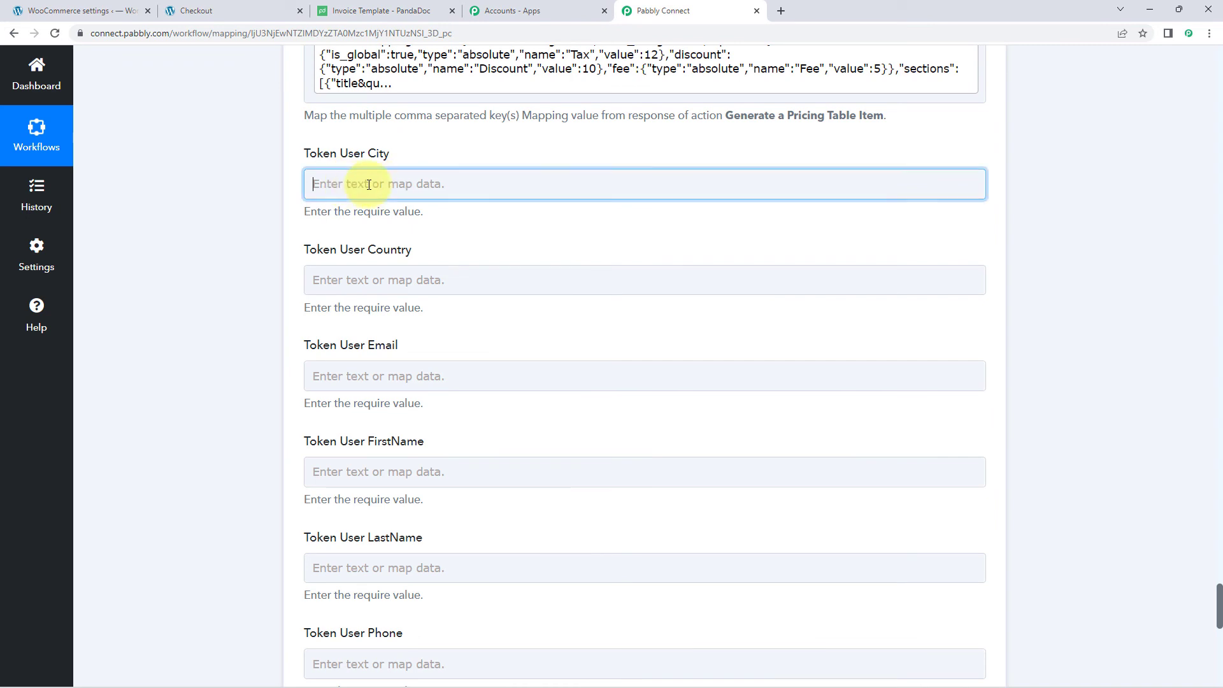
pyautogui.click(392, 258)
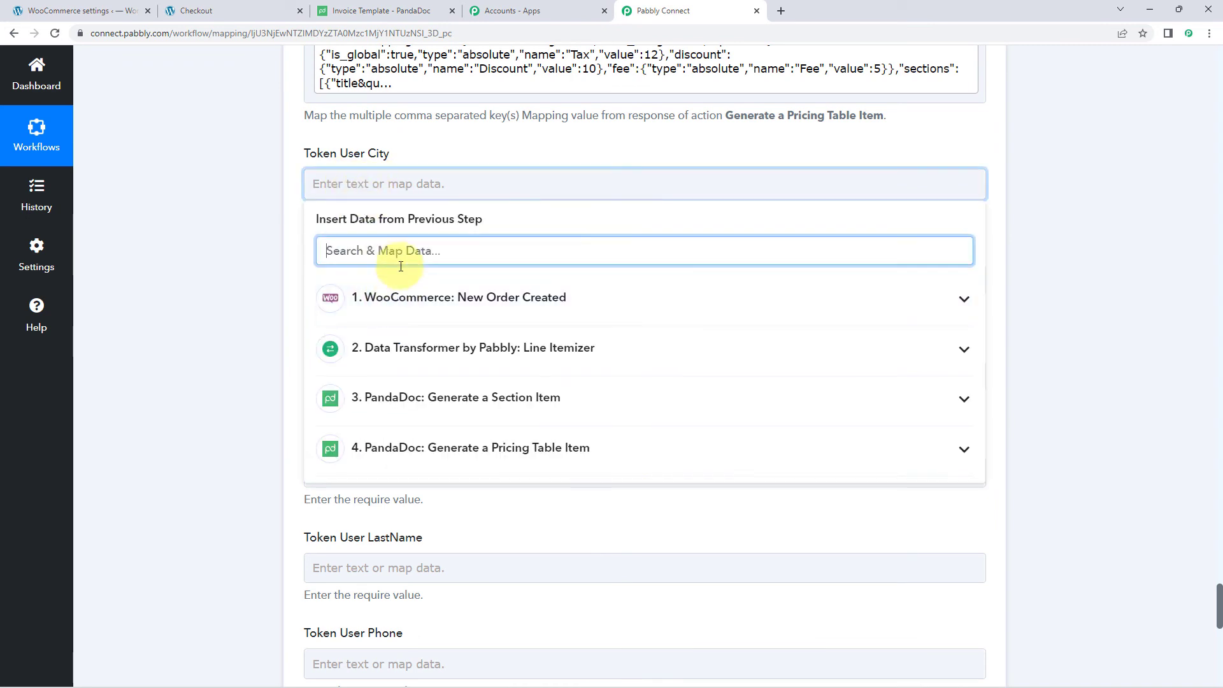
pyautogui.click(390, 299)
pyautogui.scroll(-4, 541, 408)
pyautogui.scroll(-5, 564, 396)
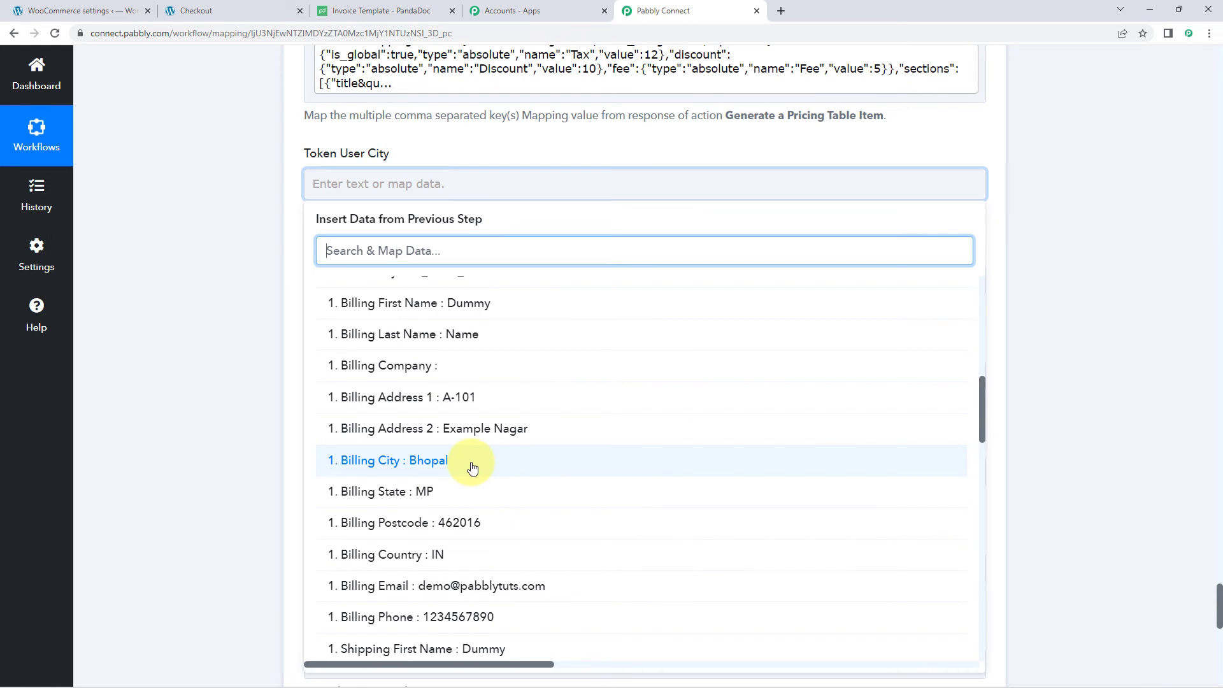
pyautogui.click(471, 468)
pyautogui.click(232, 324)
pyautogui.scroll(-1, 224, 326)
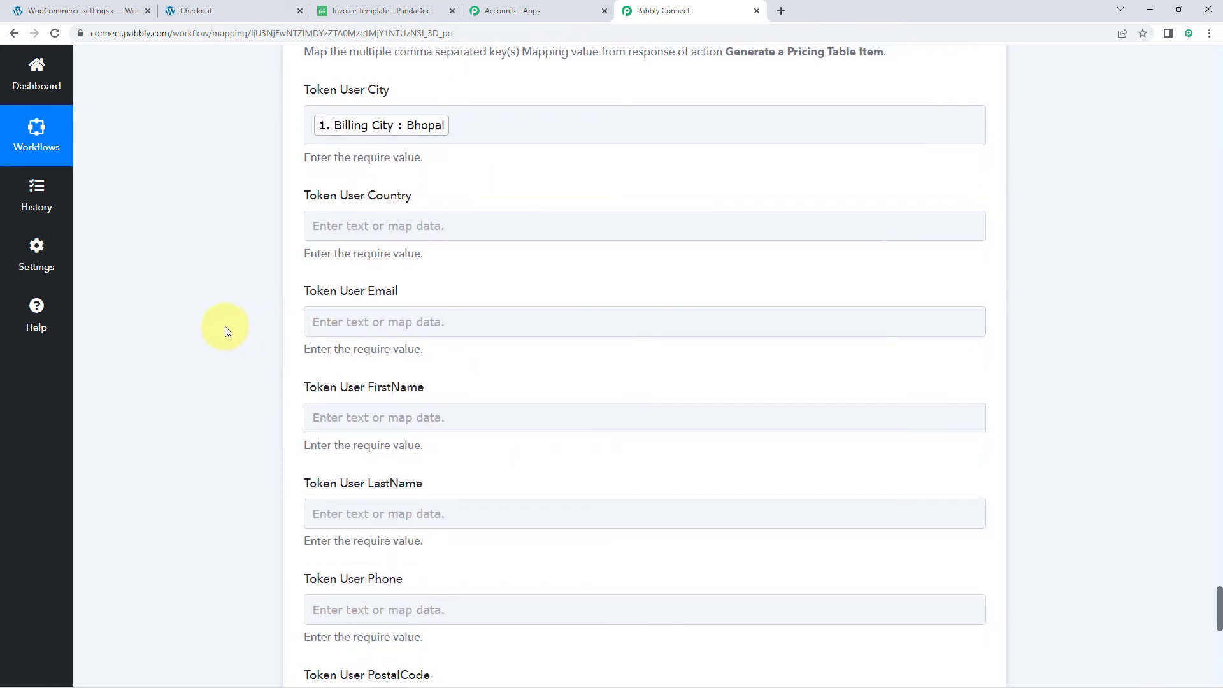
pyautogui.click(420, 221)
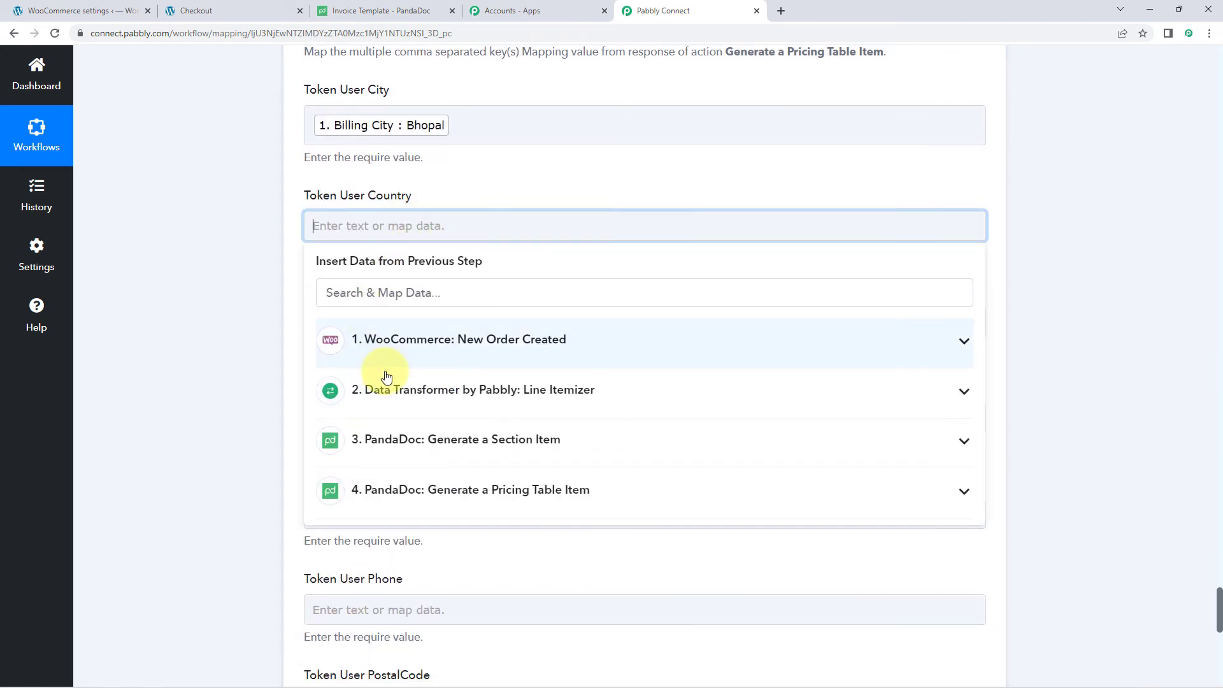
pyautogui.click(486, 344)
pyautogui.scroll(-10, 480, 458)
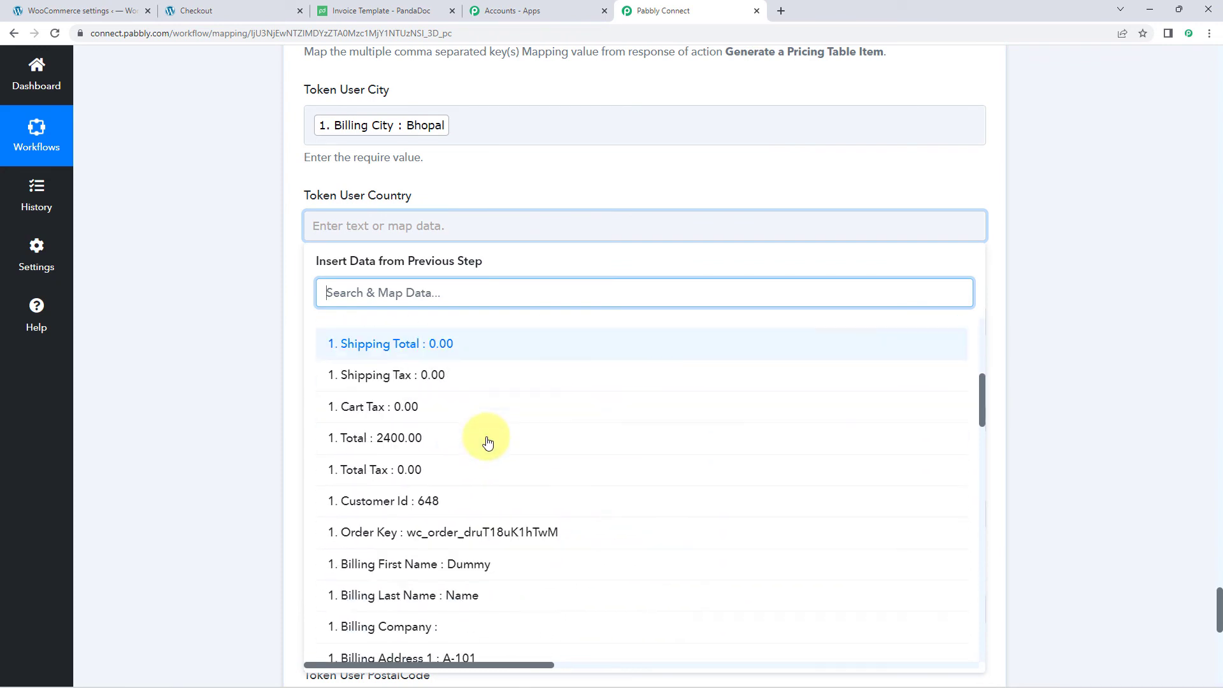
pyautogui.scroll(-3, 481, 446)
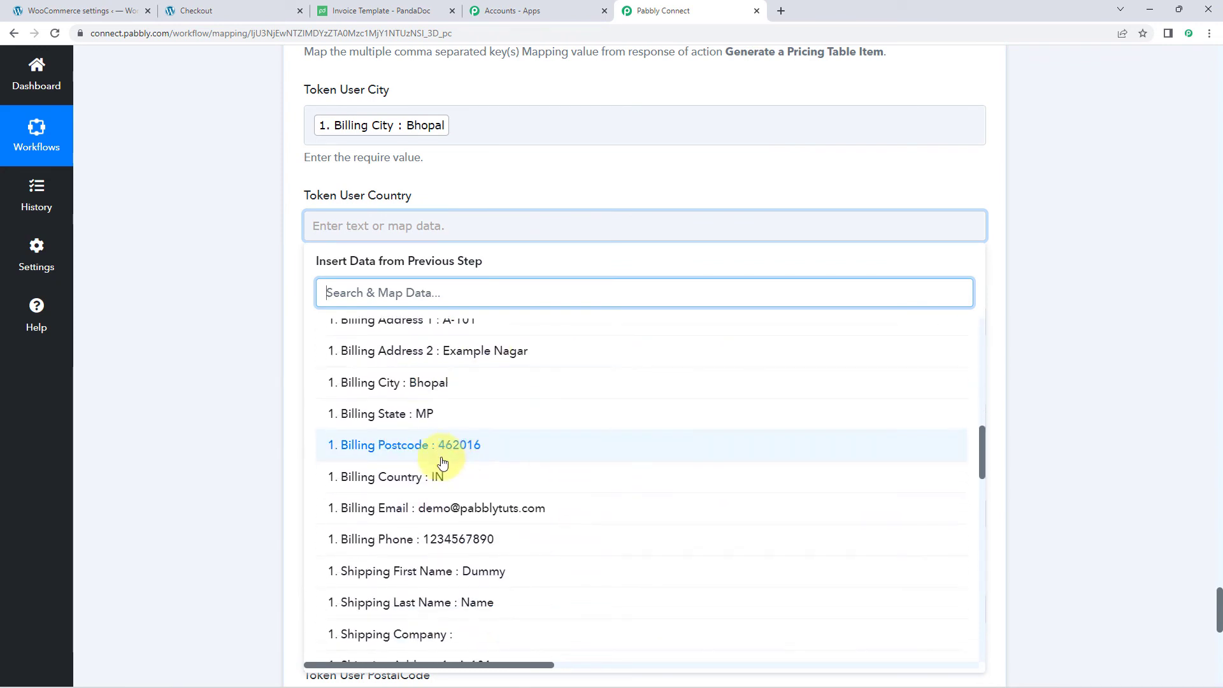
pyautogui.click(442, 467)
# - Map Billing Email and Billing First Name into Token User Email and FirstName
pyautogui.click(393, 335)
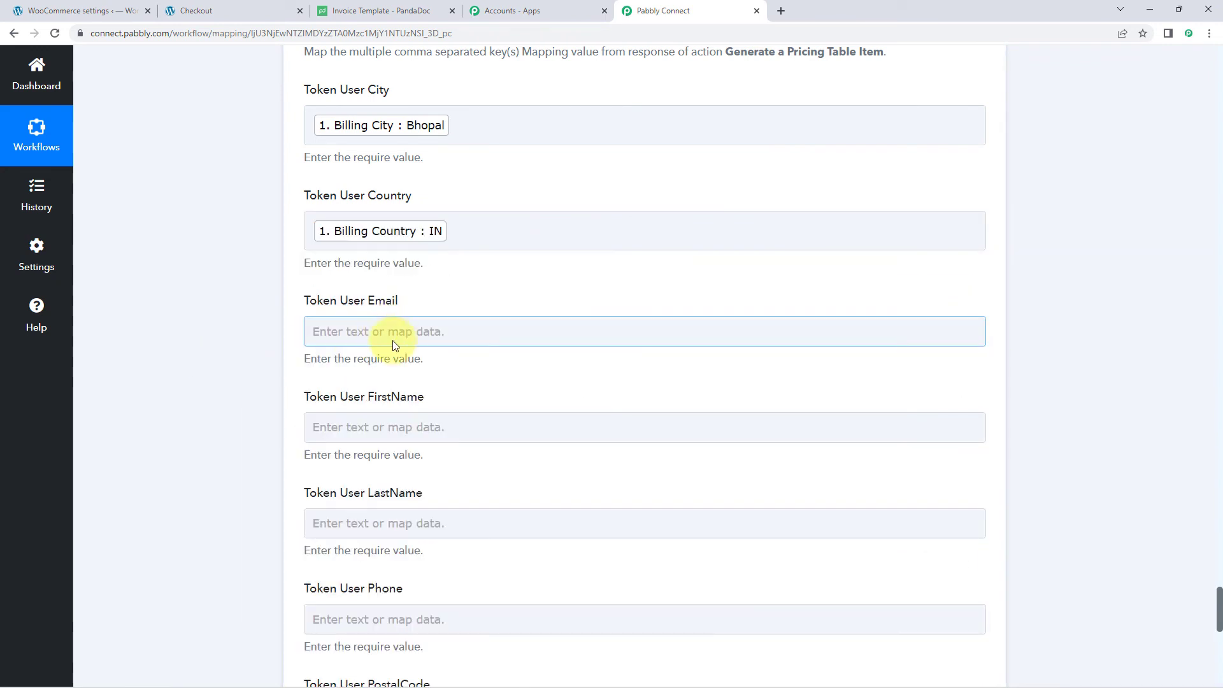
pyautogui.scroll(-2, 445, 357)
pyautogui.click(453, 337)
pyautogui.scroll(-7, 484, 401)
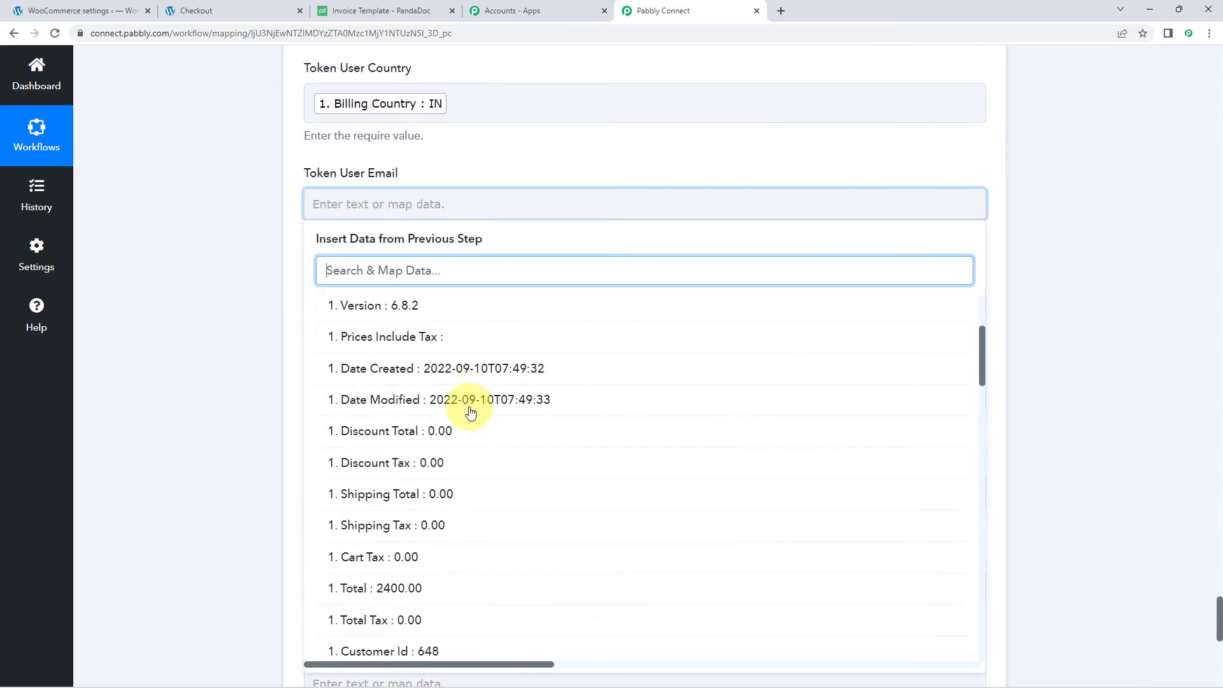
pyautogui.scroll(-4, 469, 412)
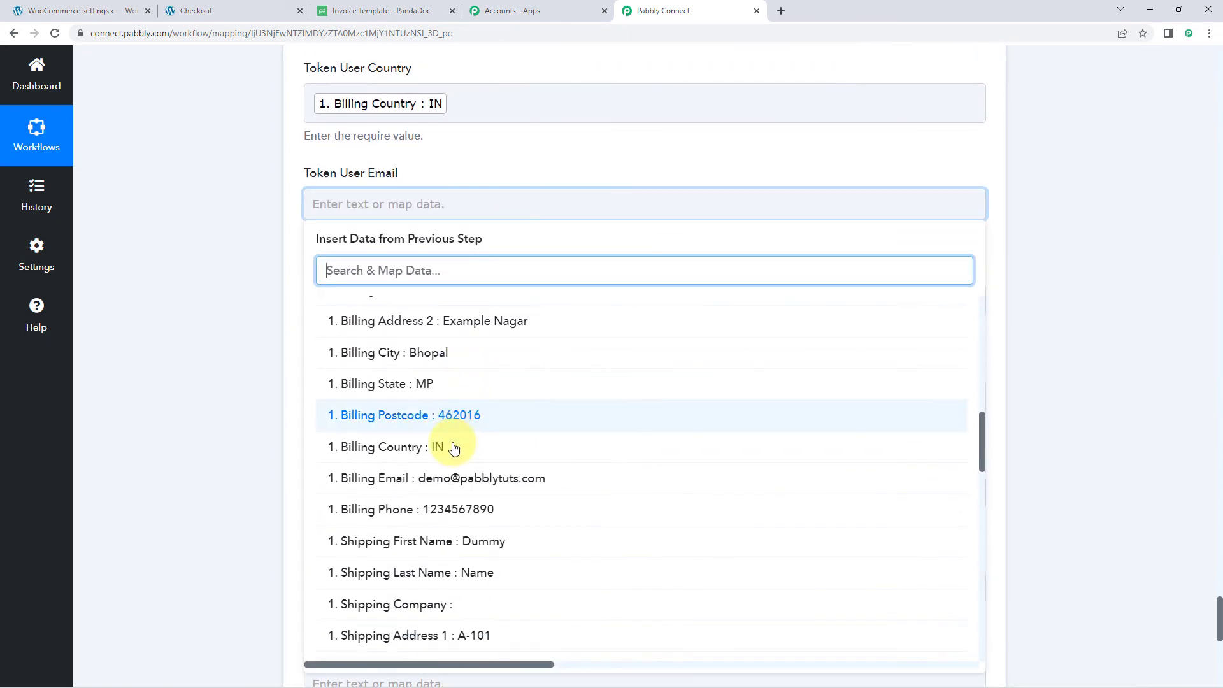
pyautogui.click(438, 479)
pyautogui.click(260, 280)
pyautogui.scroll(-3, 262, 281)
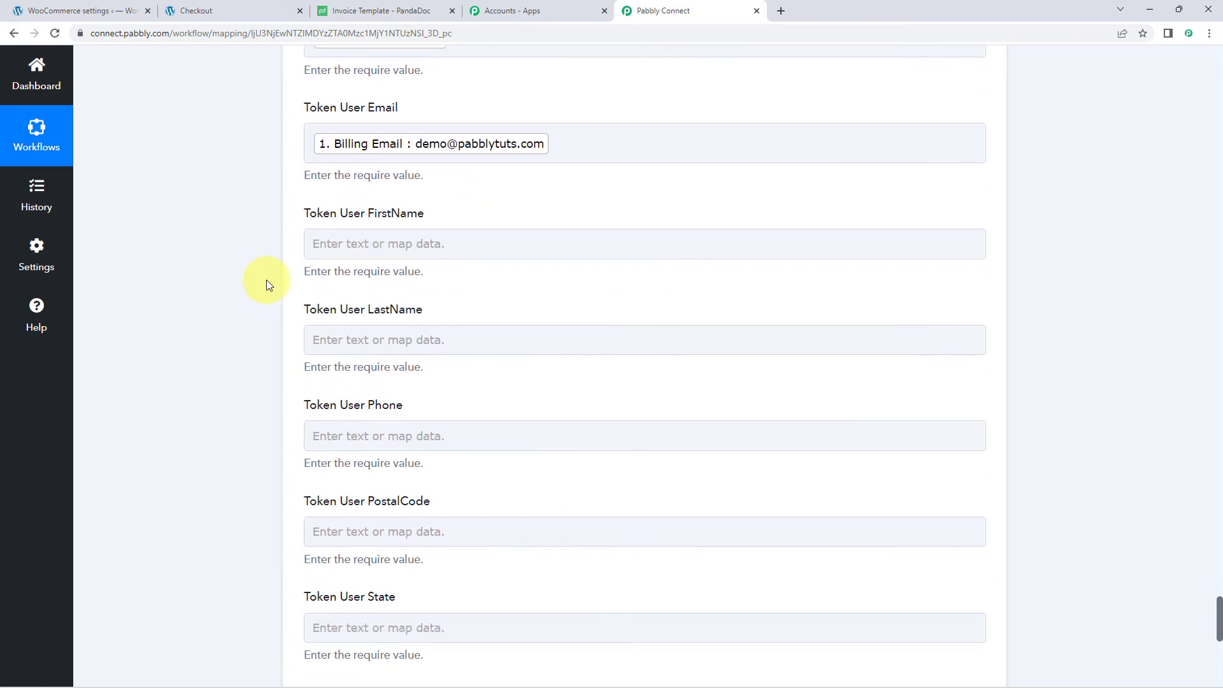
pyautogui.click(376, 182)
pyautogui.click(405, 297)
pyautogui.scroll(-8, 437, 395)
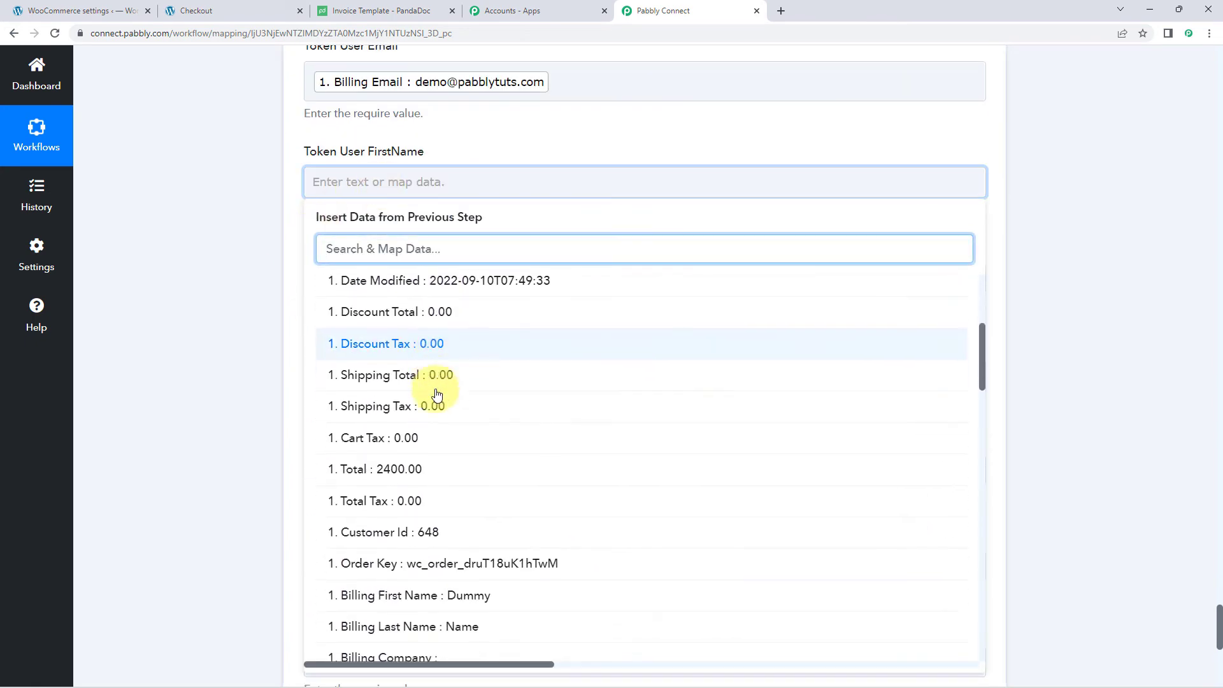
pyautogui.click(444, 424)
pyautogui.click(268, 294)
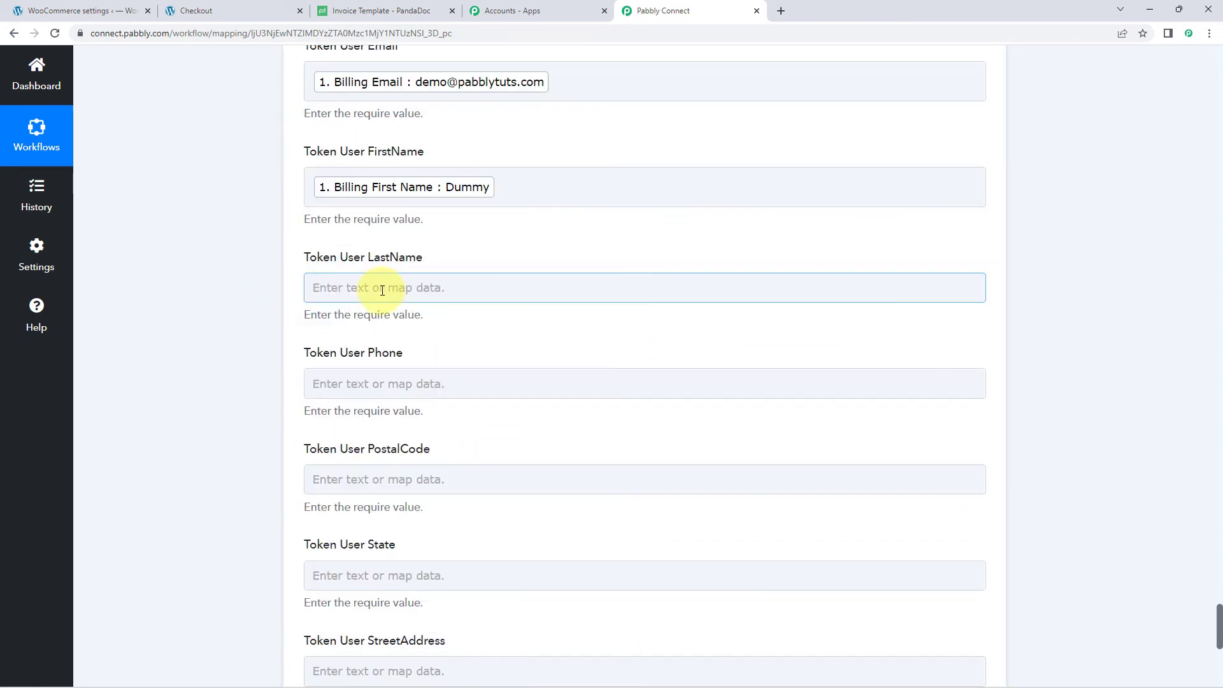
# - Map Billing Last Name and Billing Phone into Token User LastName and Phone
pyautogui.click(382, 285)
pyautogui.scroll(-2, 247, 308)
pyautogui.click(410, 293)
pyautogui.scroll(-8, 409, 404)
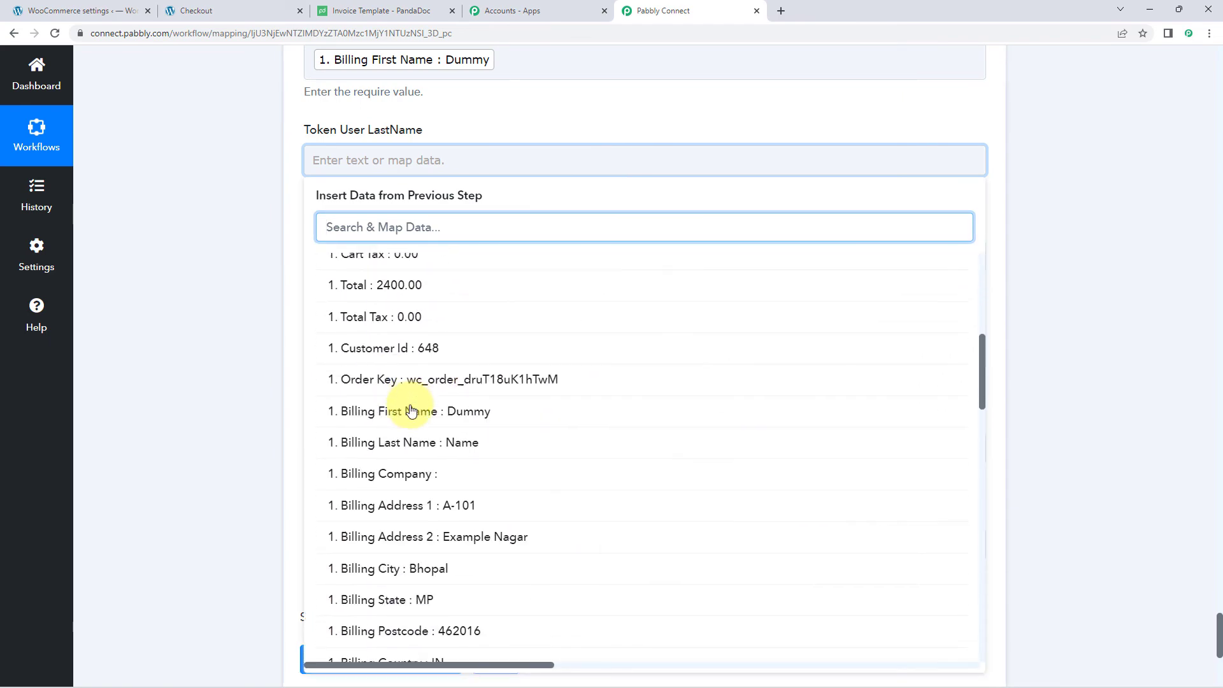
pyautogui.click(344, 437)
pyautogui.scroll(-2, 289, 368)
pyautogui.click(390, 140)
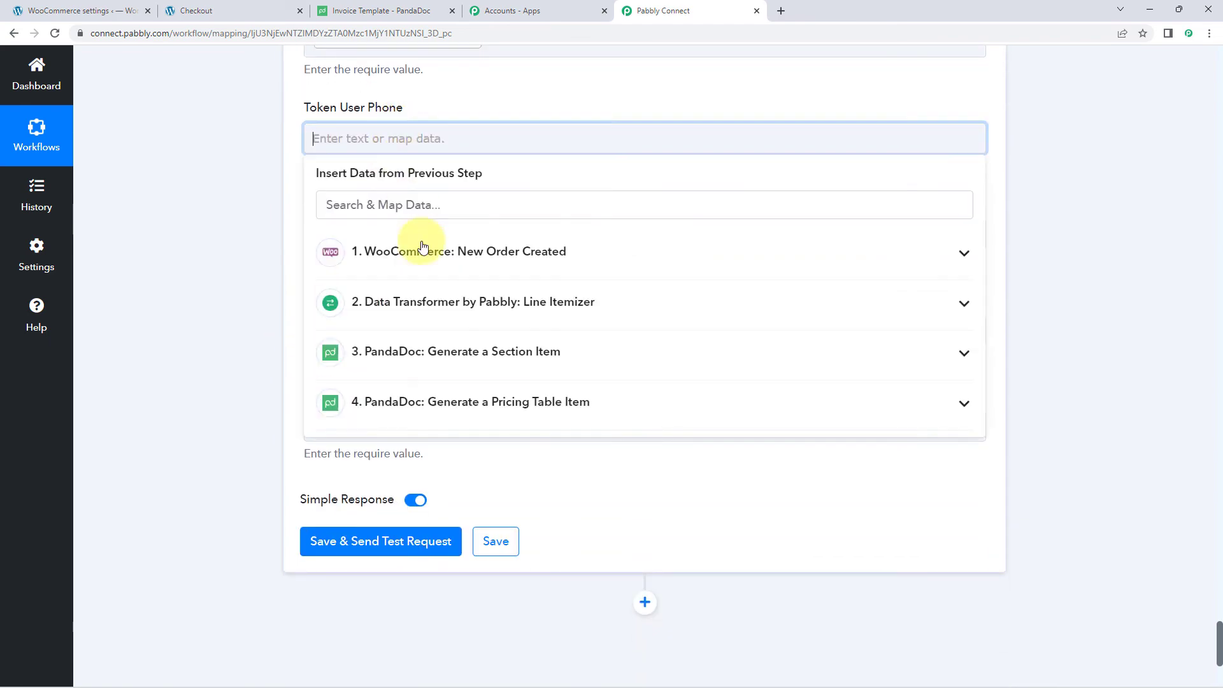
pyautogui.click(449, 248)
pyautogui.scroll(-4, 455, 420)
pyautogui.scroll(-8, 458, 428)
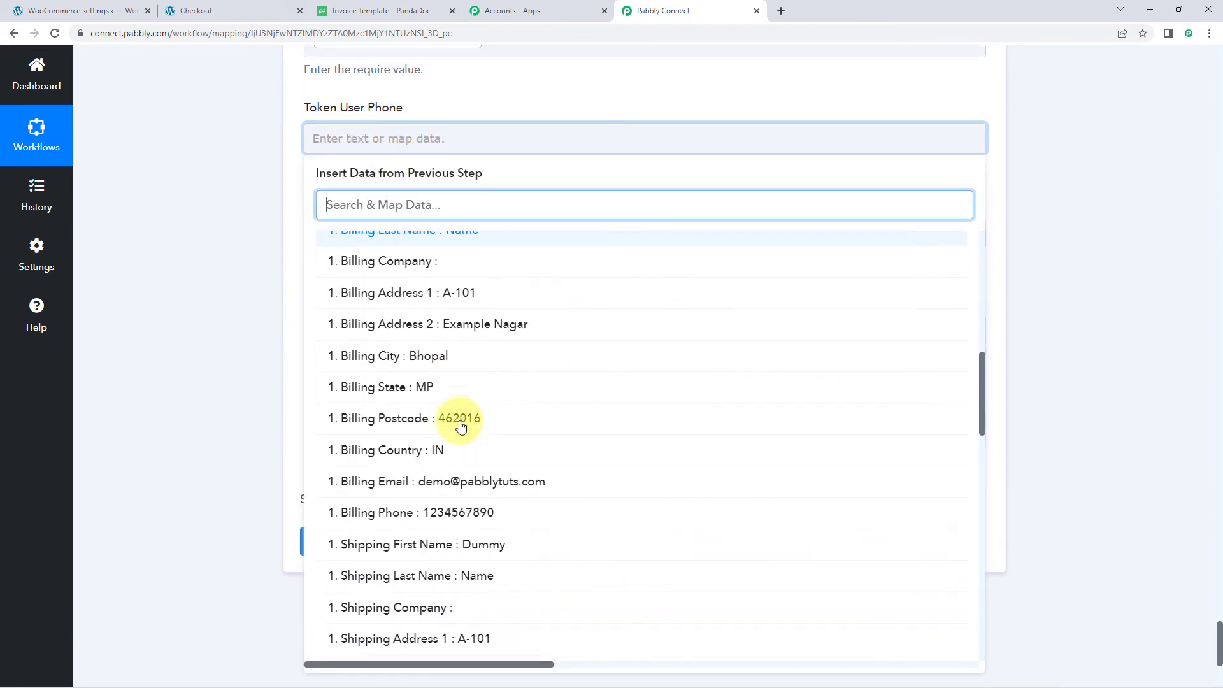
pyautogui.click(478, 316)
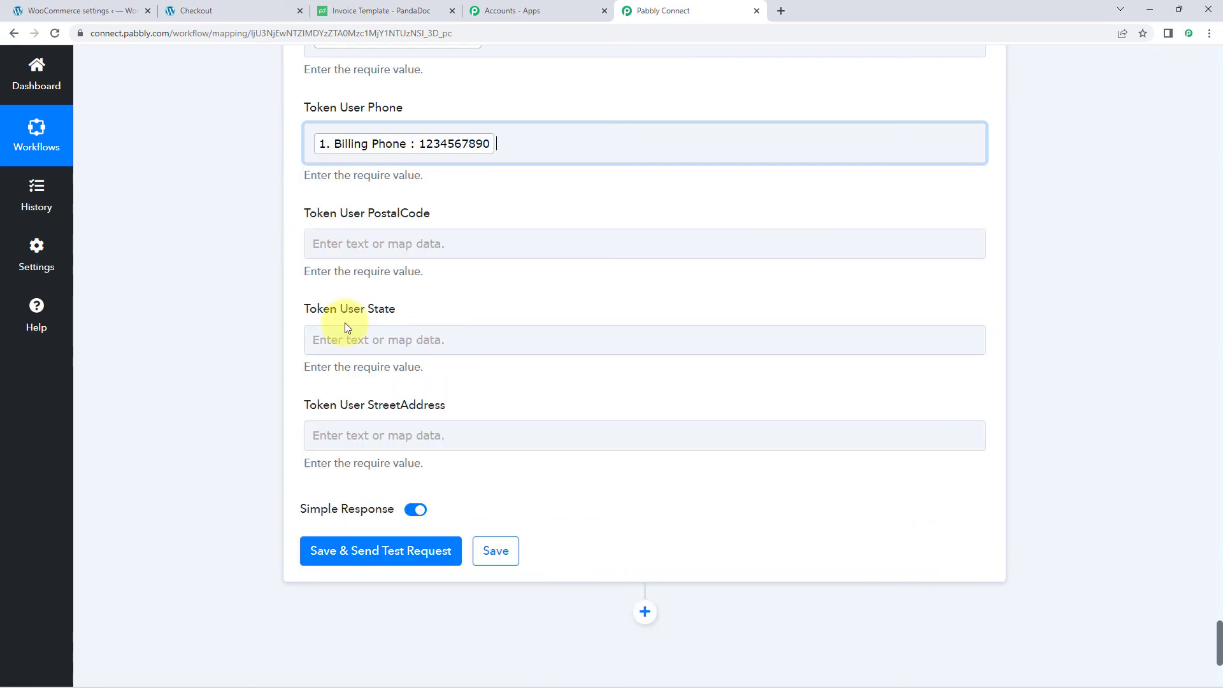
# - Map Billing Postcode and Billing State into Token User PostalCode and State
pyautogui.click(430, 249)
pyautogui.click(465, 357)
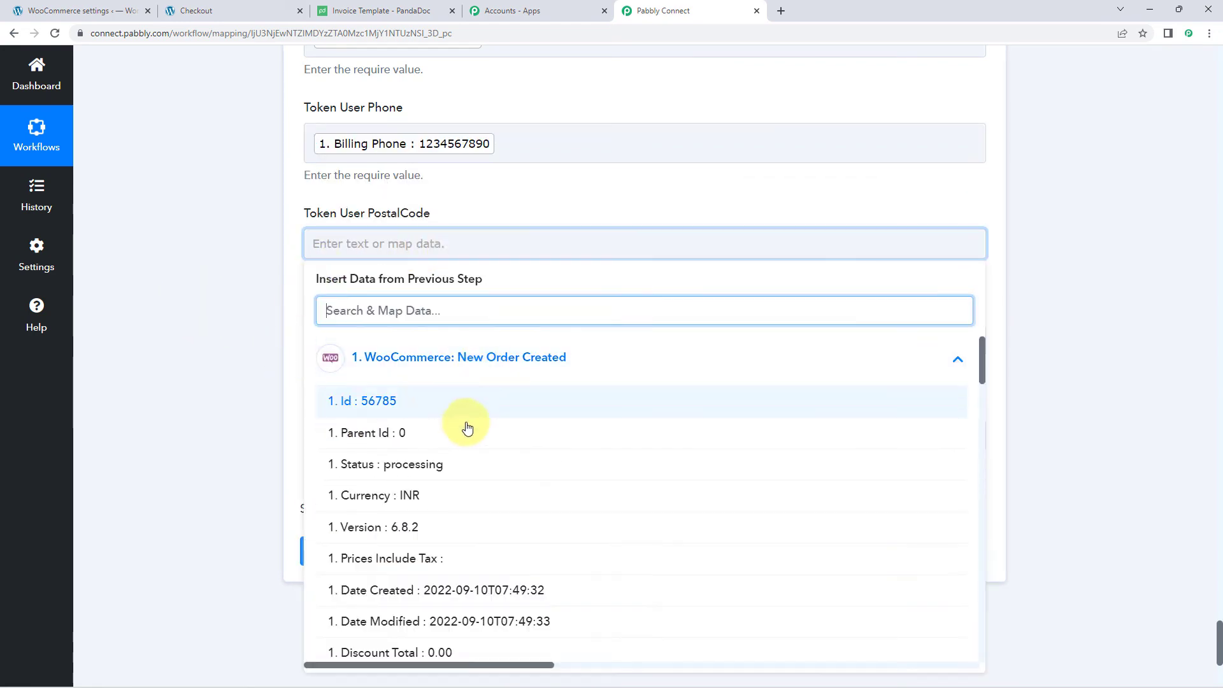
pyautogui.scroll(-5, 468, 427)
pyautogui.scroll(-10, 468, 439)
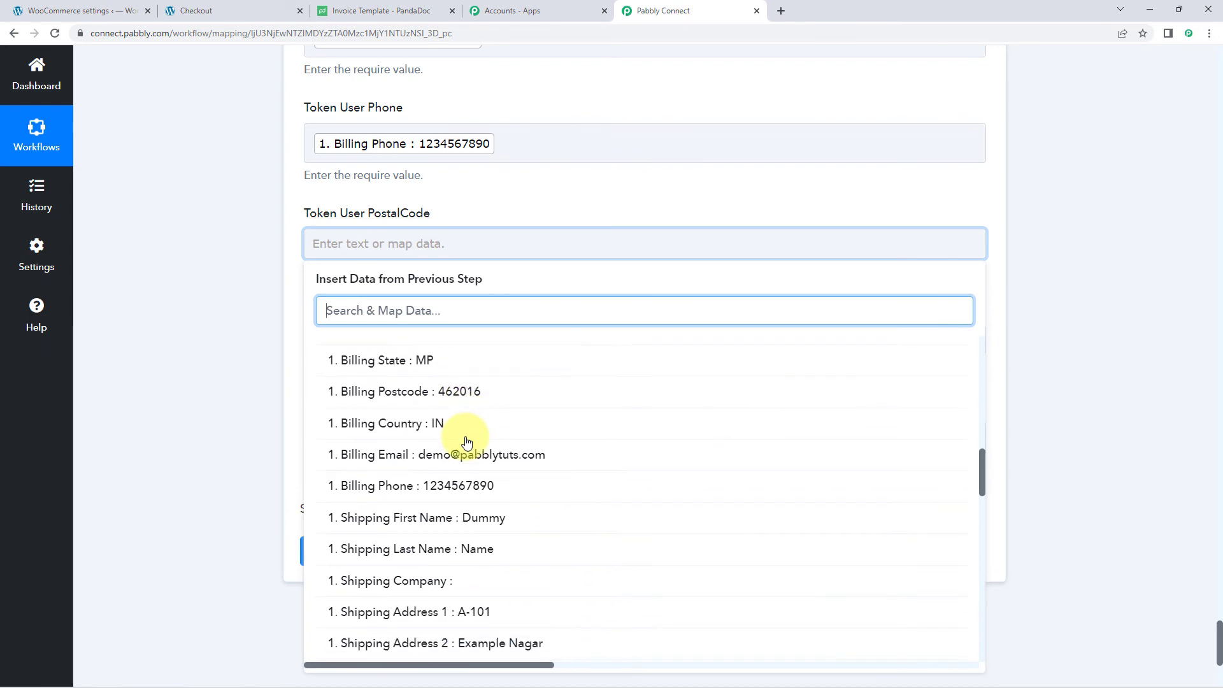
pyautogui.click(472, 394)
pyautogui.click(240, 309)
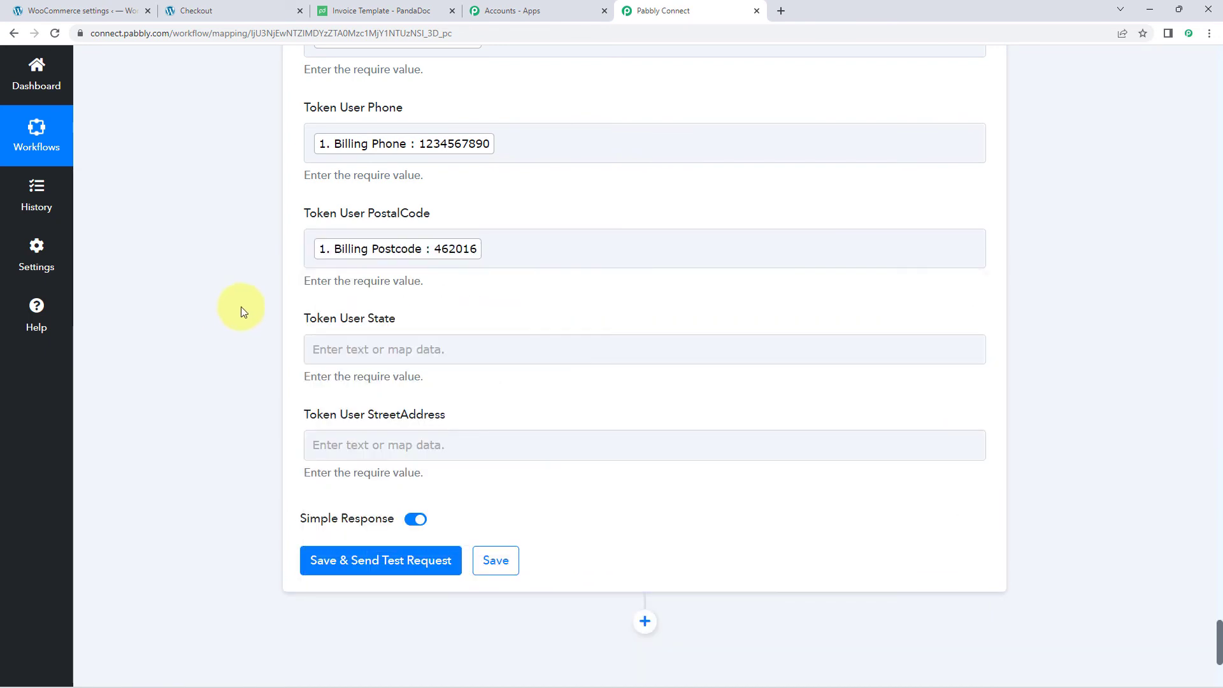
pyautogui.scroll(-4, 254, 308)
pyautogui.scroll(1, 280, 314)
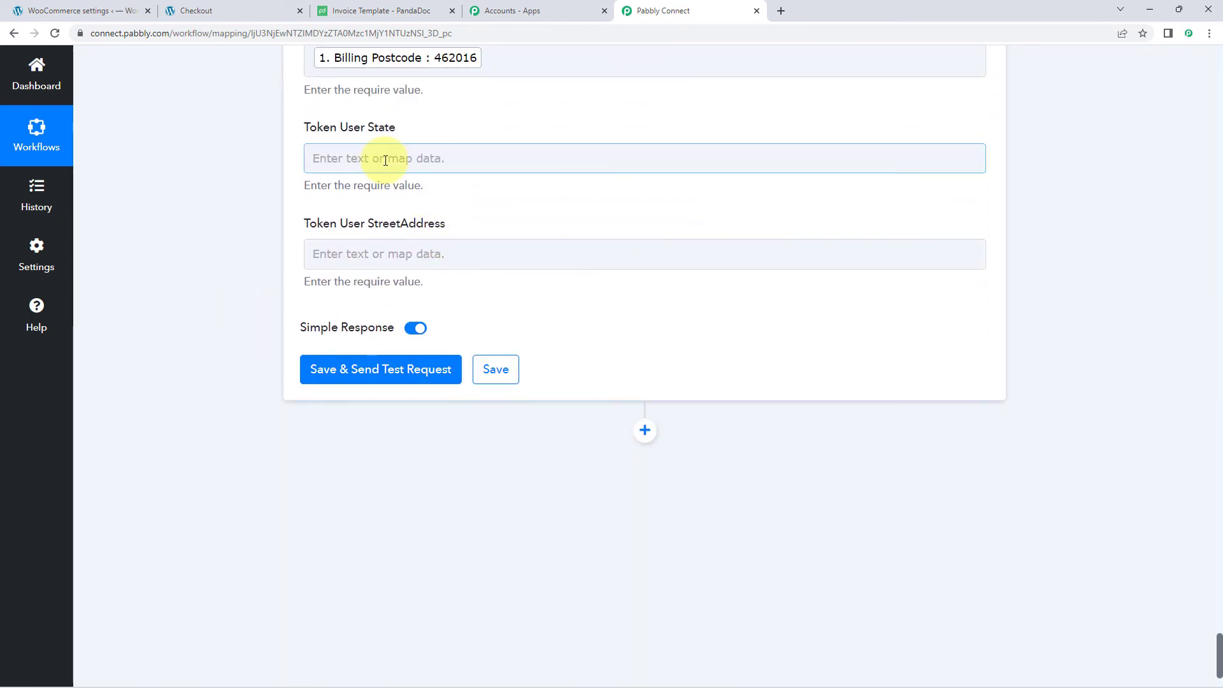
pyautogui.click(387, 158)
pyautogui.click(395, 274)
pyautogui.scroll(-8, 449, 395)
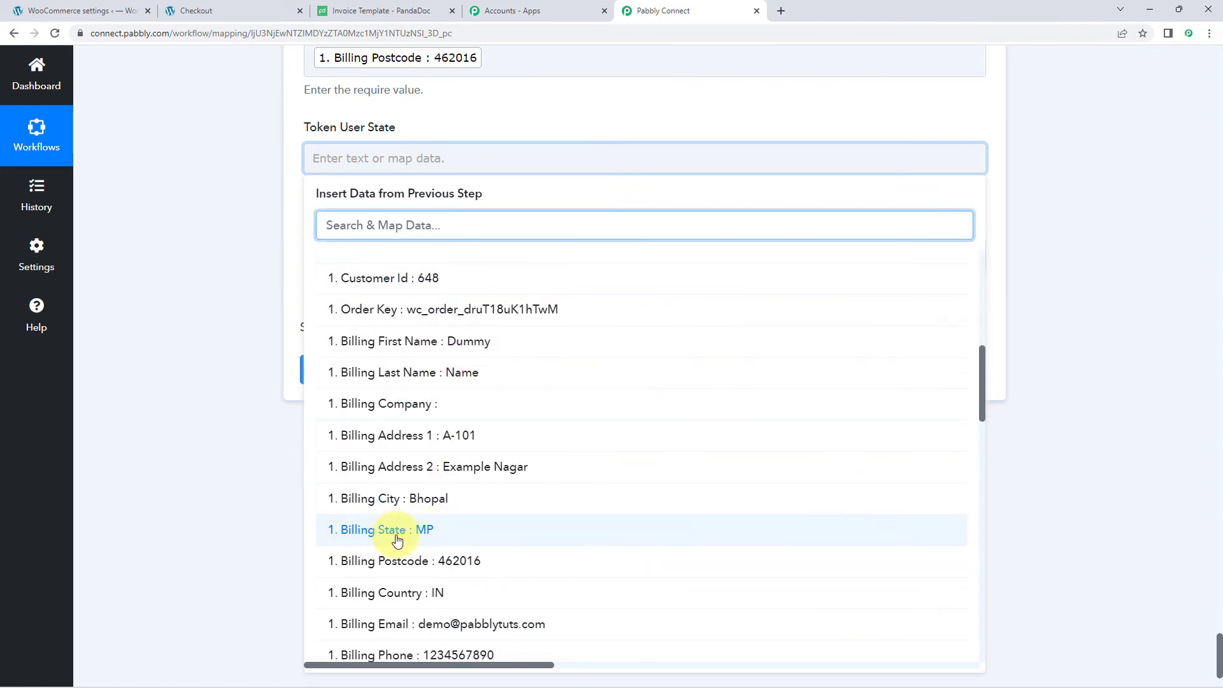
pyautogui.click(397, 540)
# - Fill Token User StreetAddress with Billing Address 1, a comma, and Billing Address 2
pyautogui.click(358, 268)
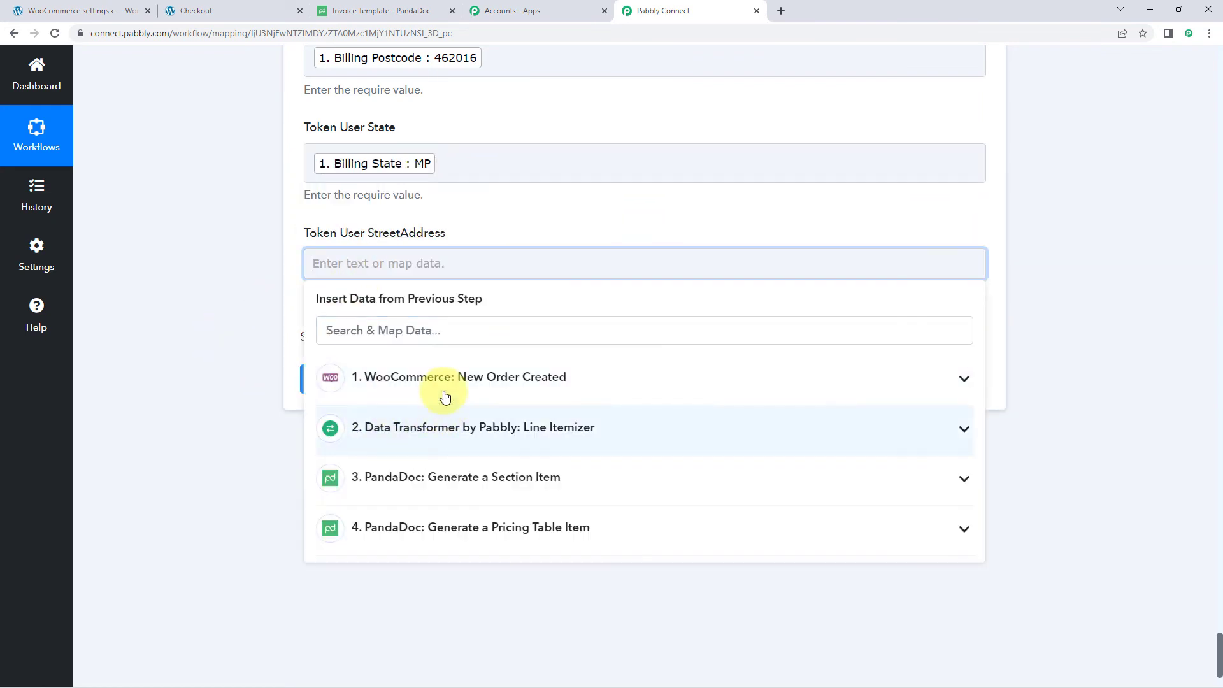
pyautogui.click(445, 396)
pyautogui.scroll(-5, 446, 479)
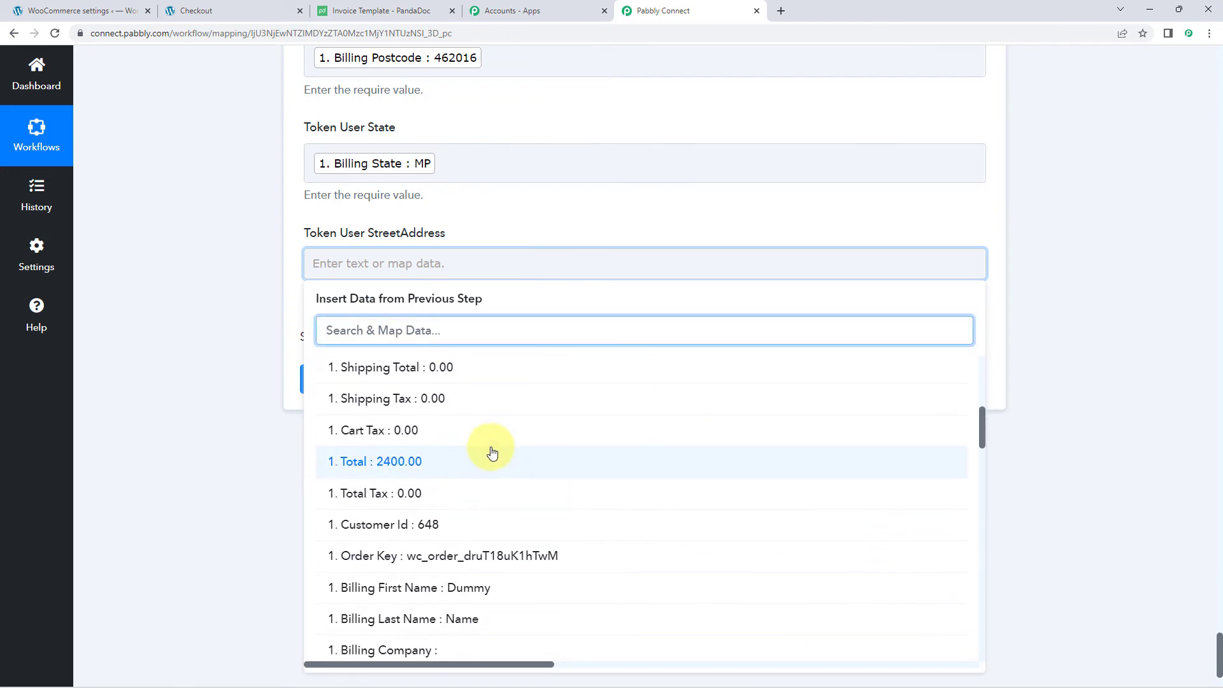
pyautogui.scroll(-5, 491, 449)
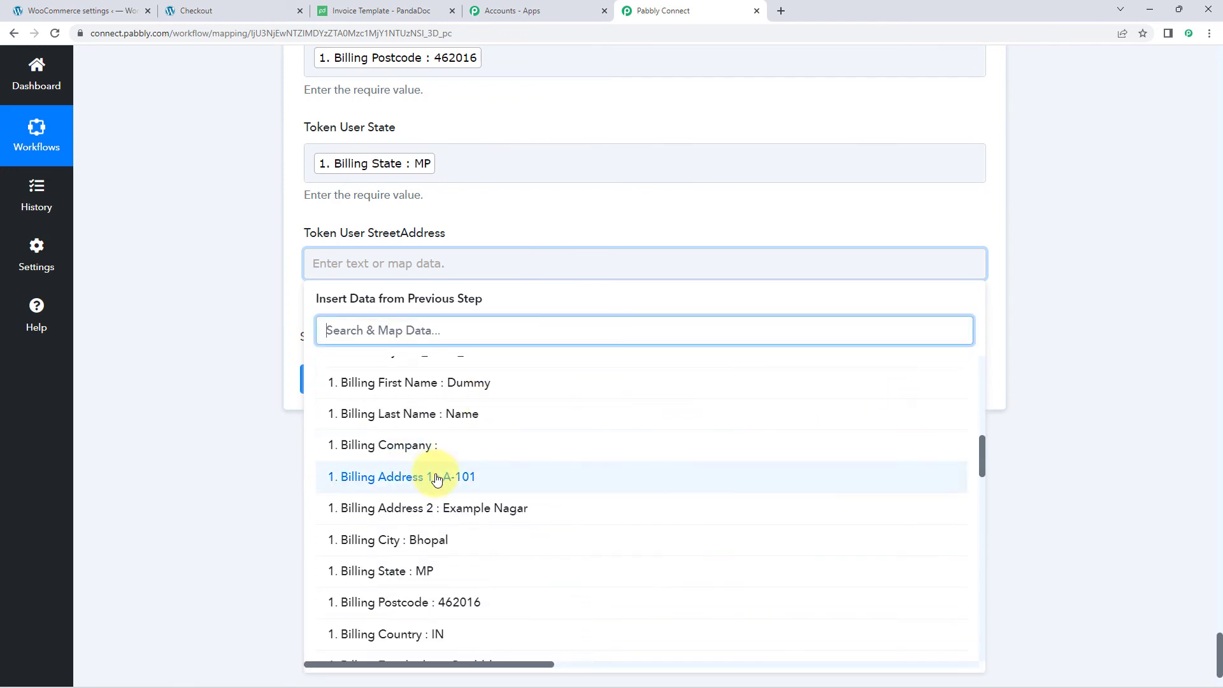
pyautogui.click(436, 479)
pyautogui.write(',')
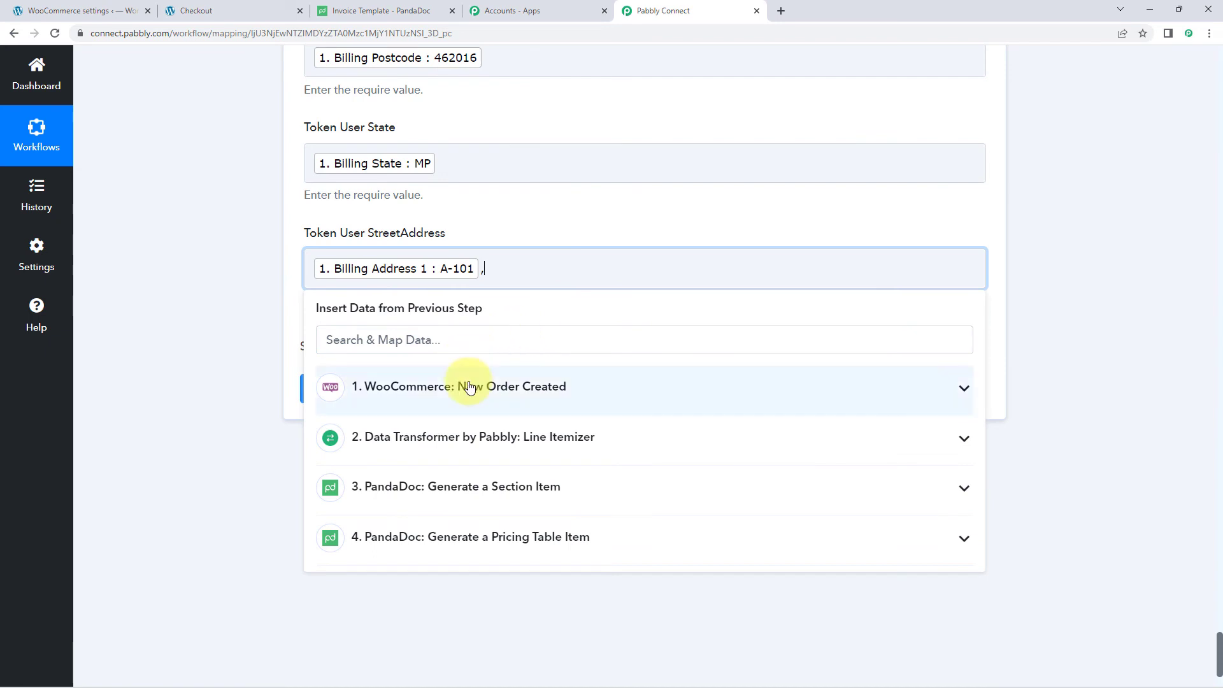
pyautogui.click(470, 390)
pyautogui.scroll(-5, 455, 458)
pyautogui.scroll(-4, 453, 459)
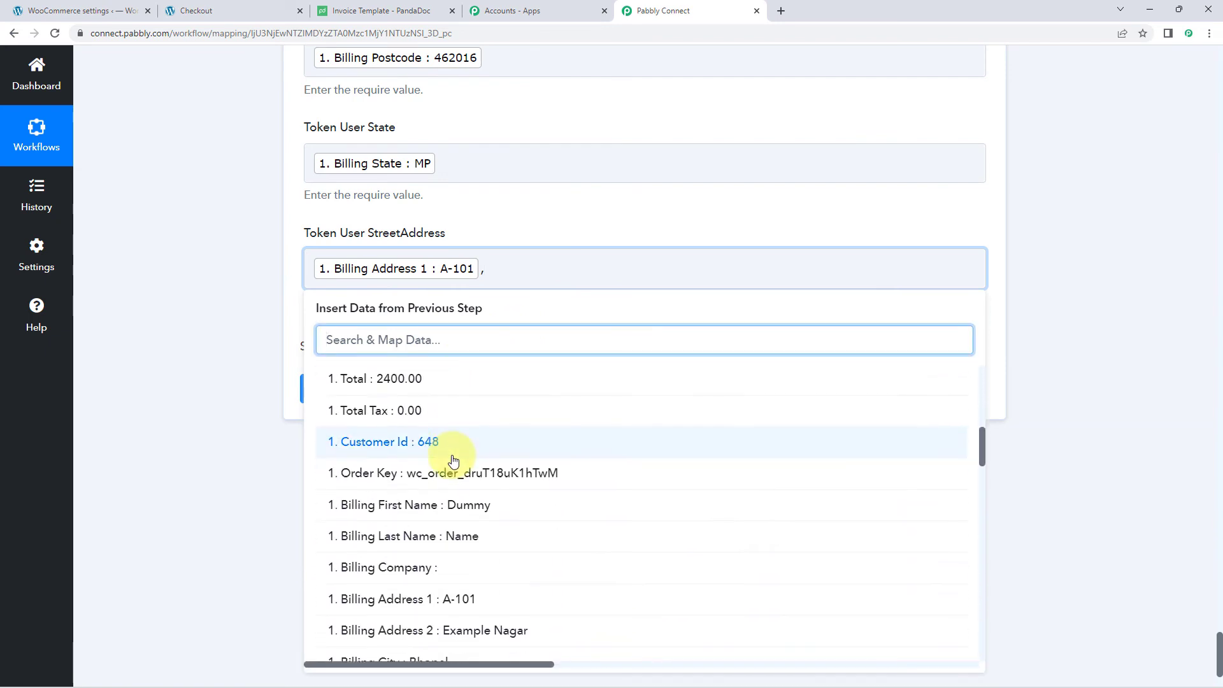
pyautogui.click(383, 449)
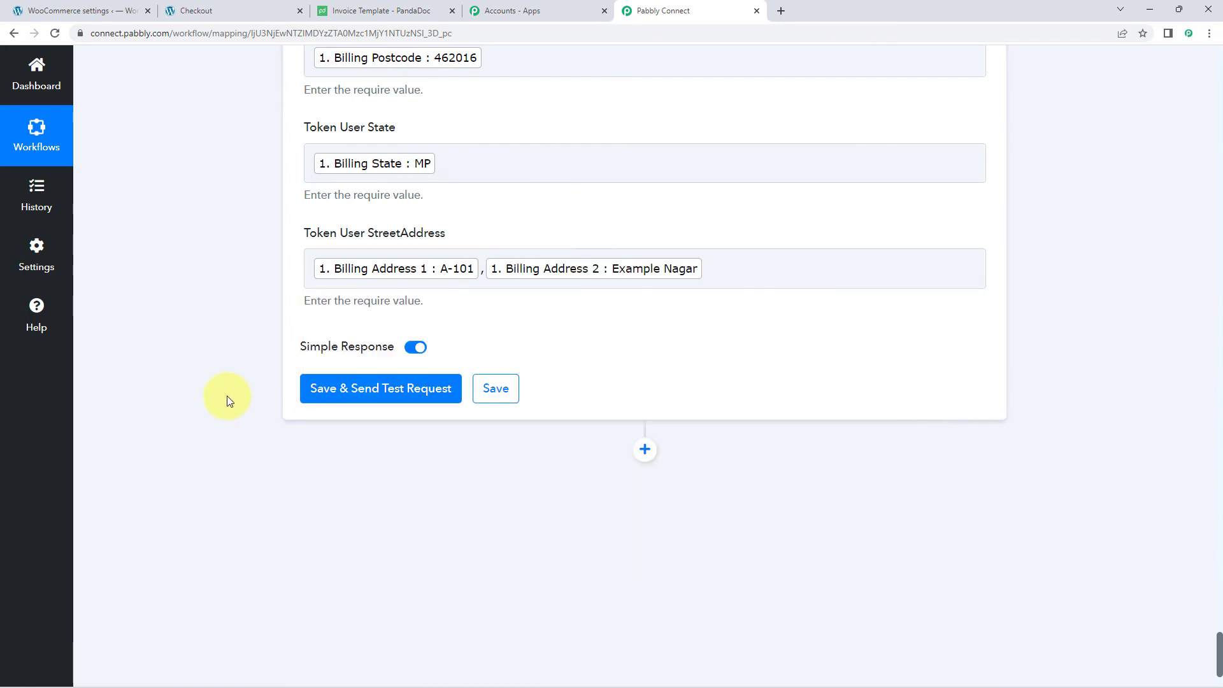
pyautogui.scroll(7, 226, 396)
pyautogui.scroll(5, 233, 400)
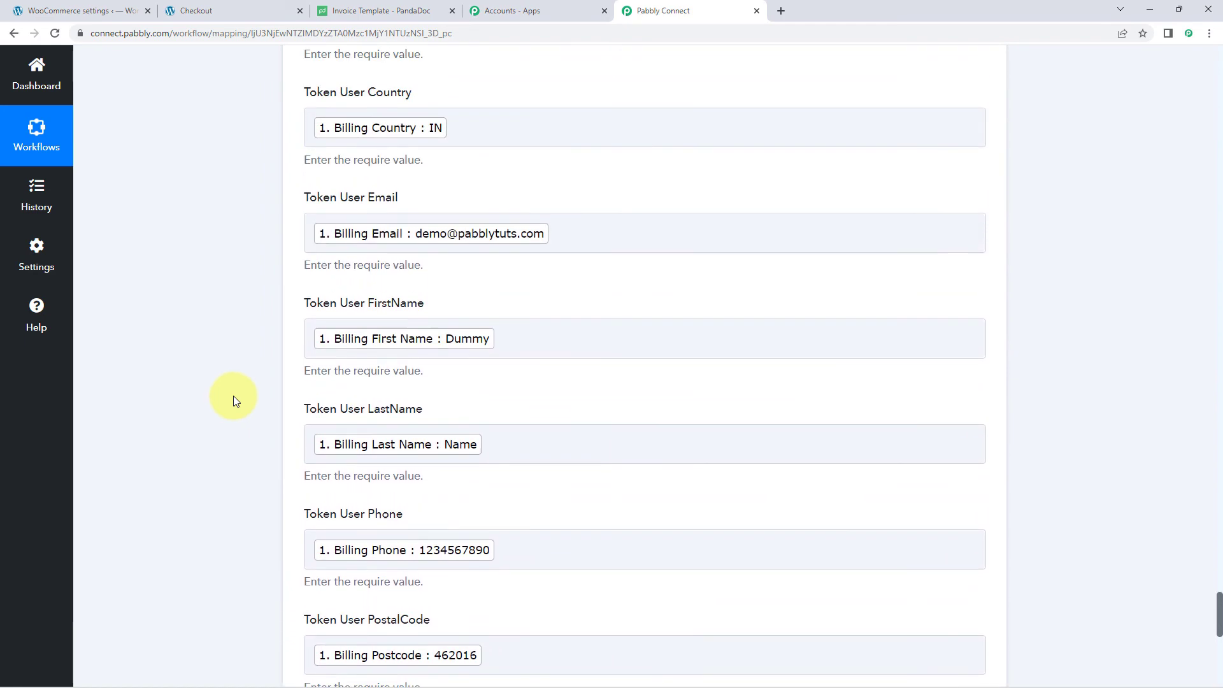
pyautogui.scroll(-1, 254, 254)
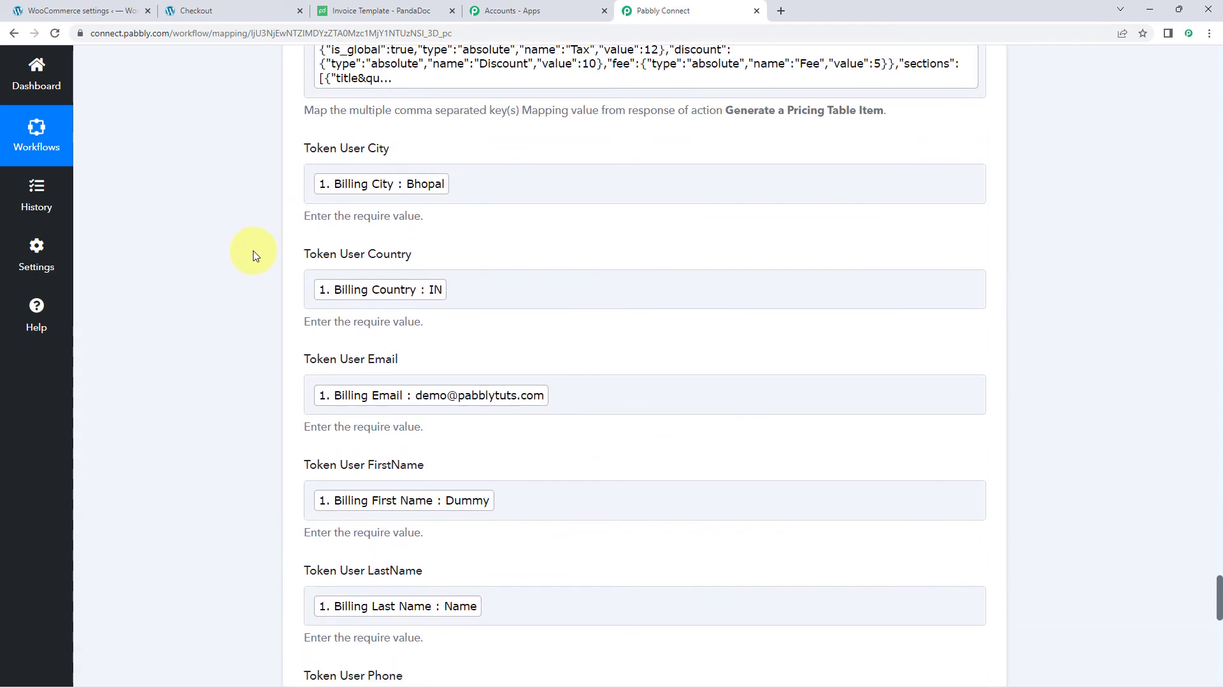
# - Check the user.FirstName variable in the PandaDoc invoice template against the mapping
pyautogui.click(398, 12)
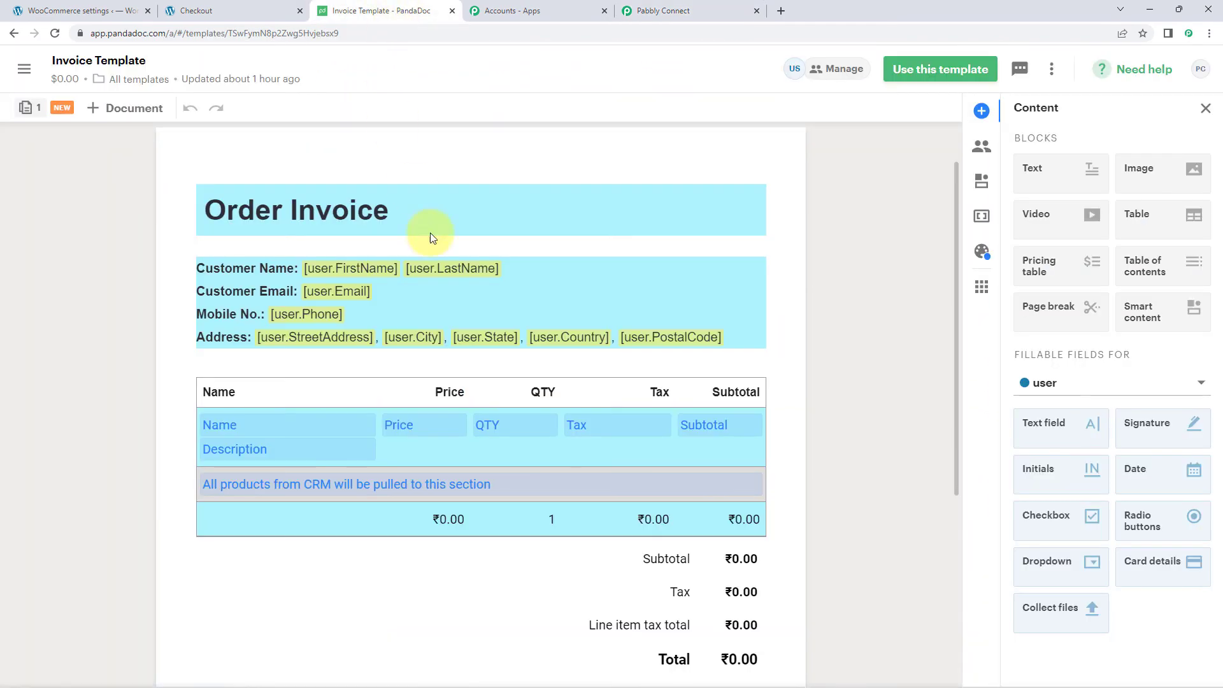
pyautogui.click(348, 270)
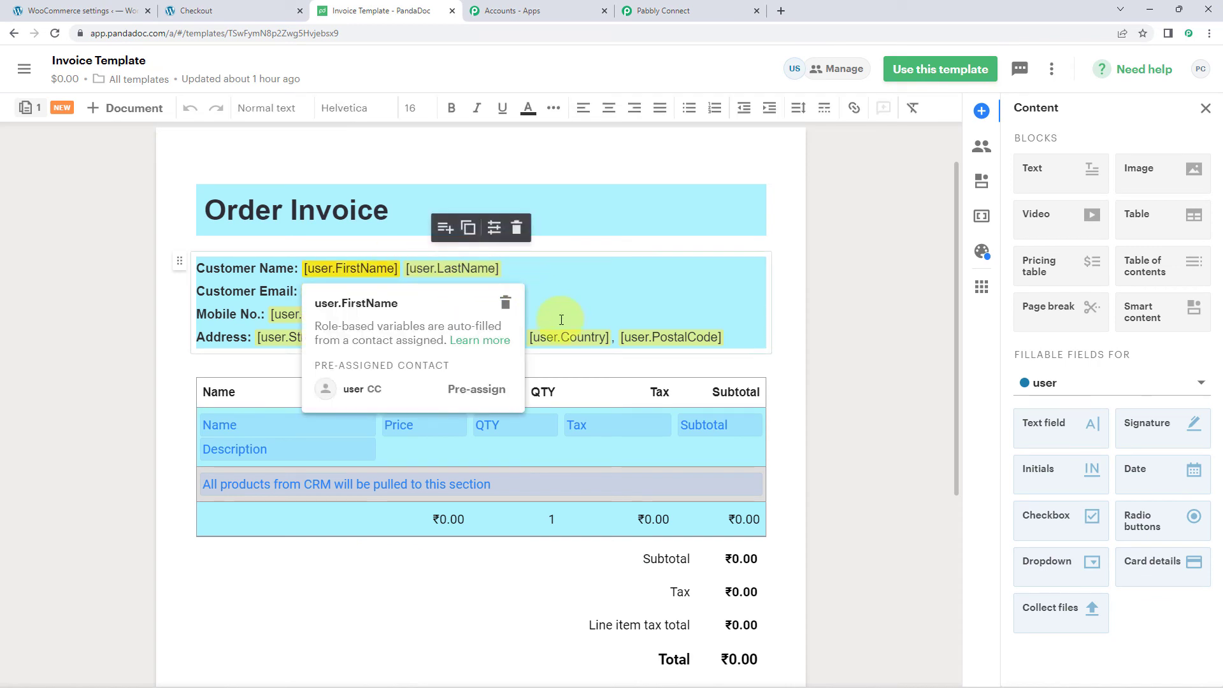
pyautogui.click(653, 11)
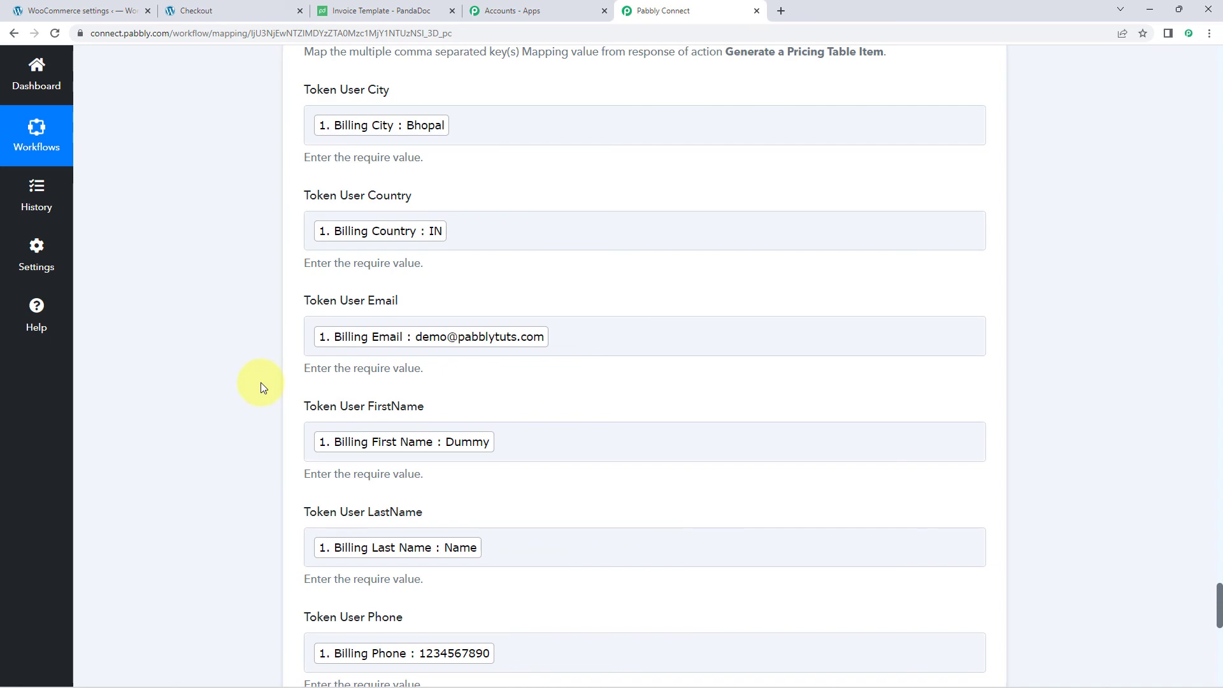
pyautogui.scroll(-6, 280, 286)
pyautogui.scroll(-6, 203, 220)
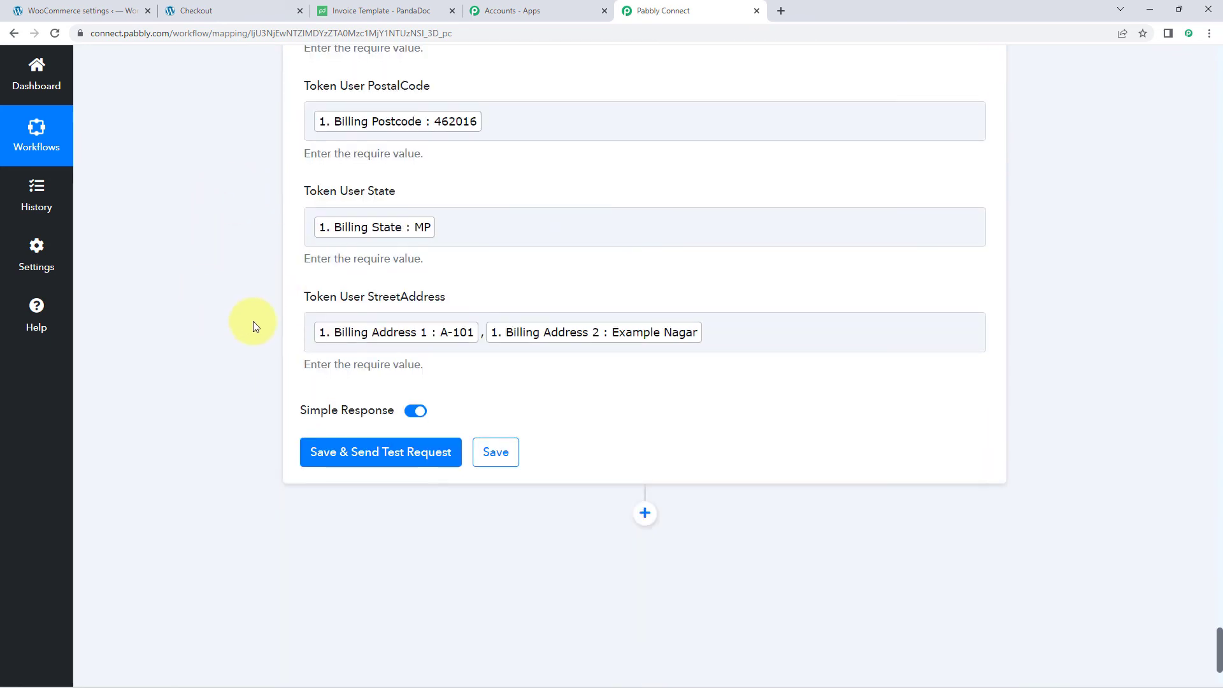
# - Save the PandaDoc Create Document step and review the test response for the new document
pyautogui.click(374, 326)
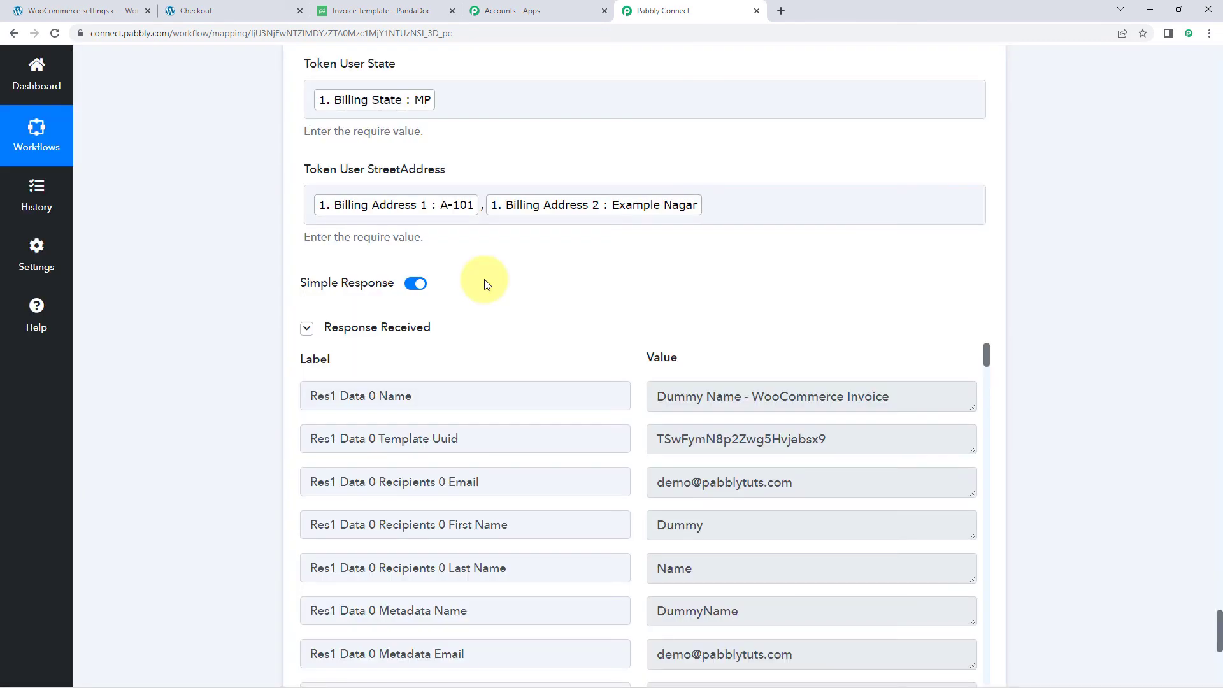
pyautogui.scroll(-3, 478, 296)
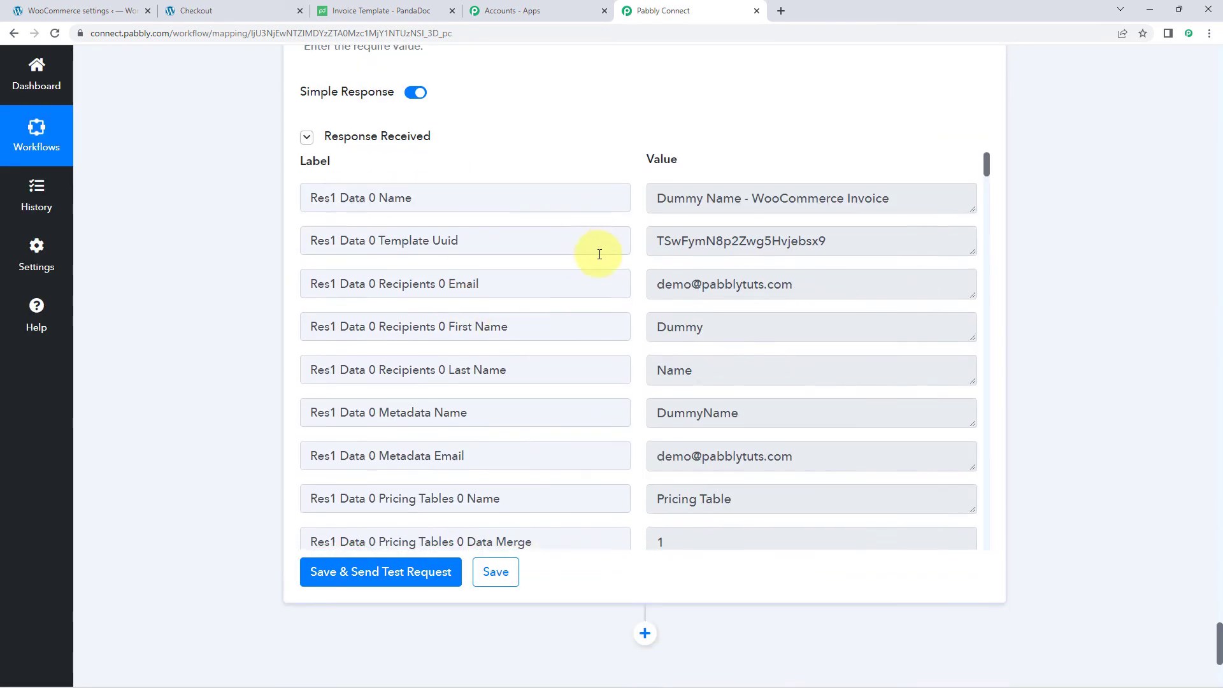
pyautogui.scroll(-4, 617, 254)
pyautogui.scroll(-20, 639, 262)
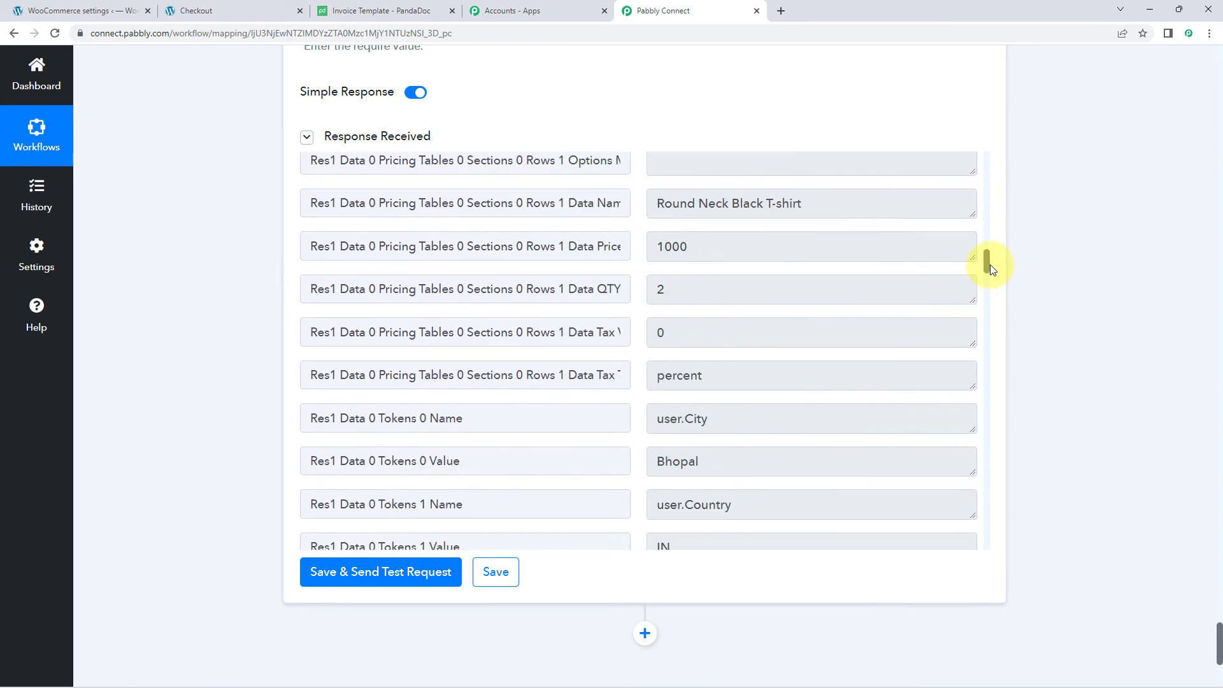
pyautogui.moveTo(987, 265); pyautogui.dragTo(981, 542)
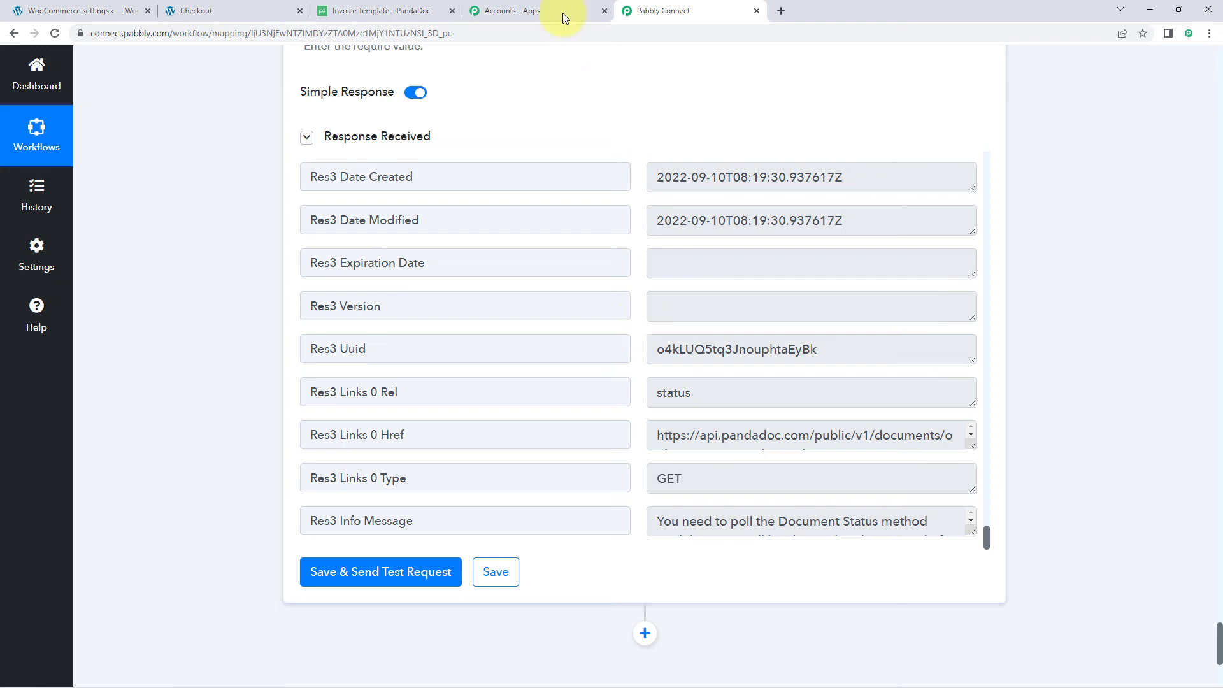
pyautogui.click(366, 14)
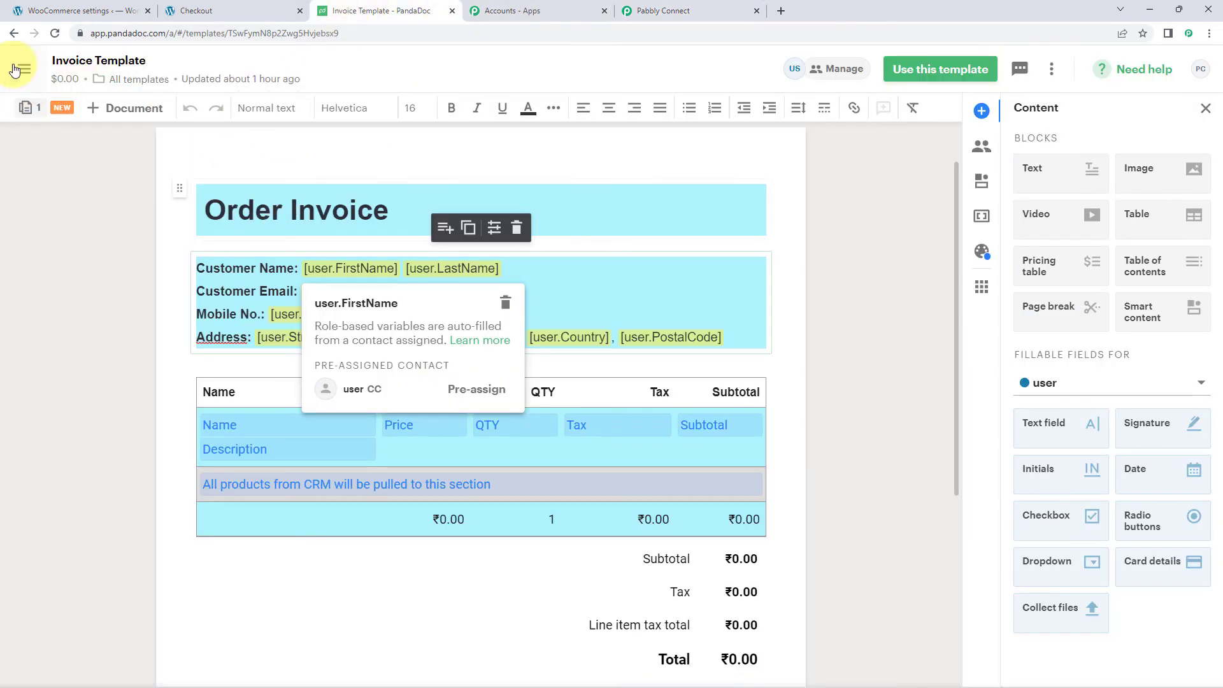
# - Open the draft WooCommerce Invoice from PandaDoc's Documents list
pyautogui.click(11, 37)
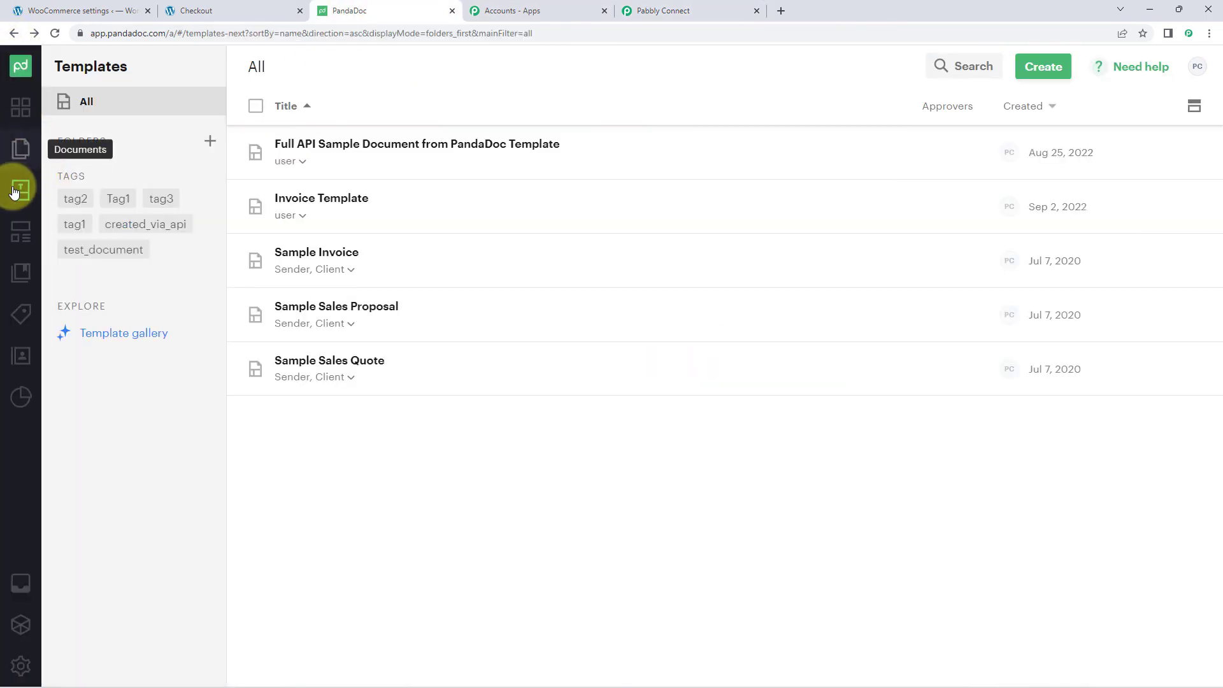
pyautogui.click(29, 155)
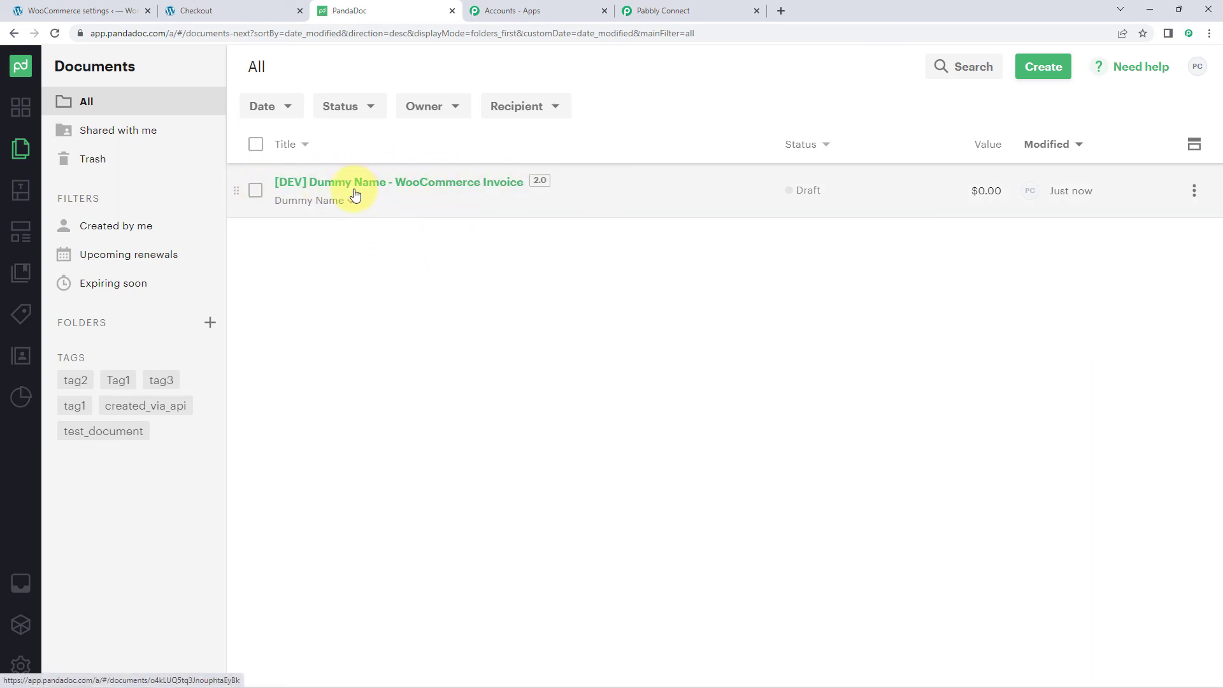
pyautogui.click(428, 185)
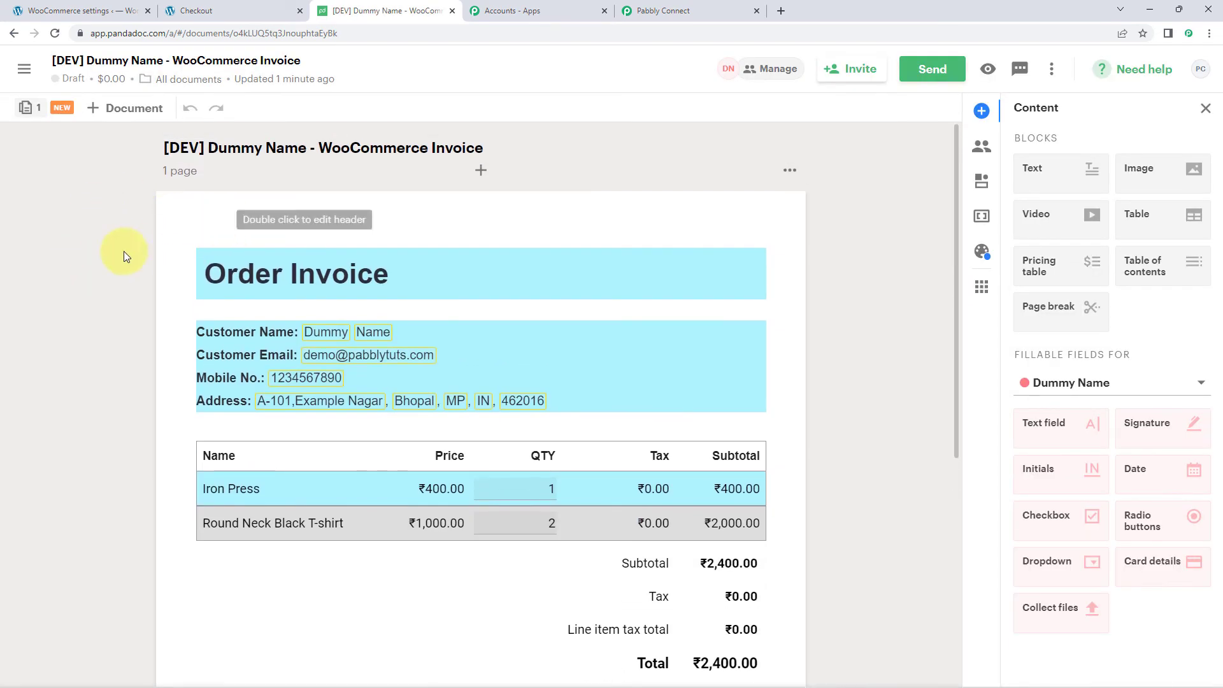
# - Present the invoice full screen to confirm the ₹2,400.00 total, then go back to Pabbly Connect
pyautogui.click(986, 75)
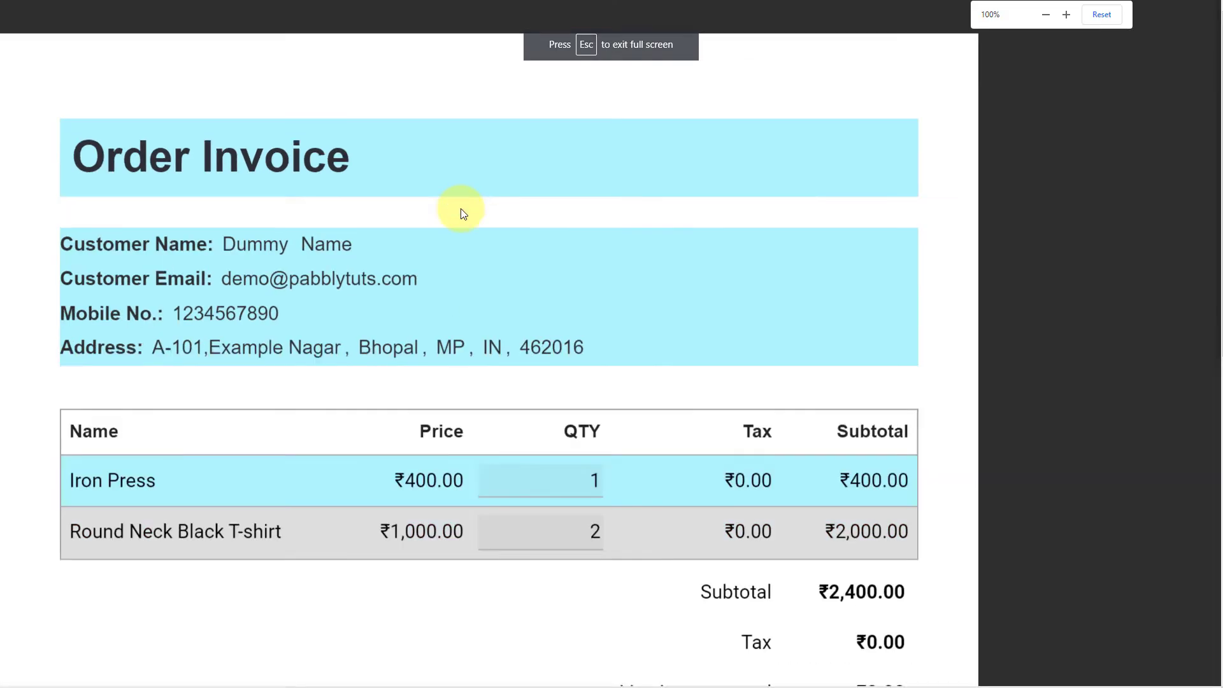
pyautogui.hotkey('ctrl', '-')
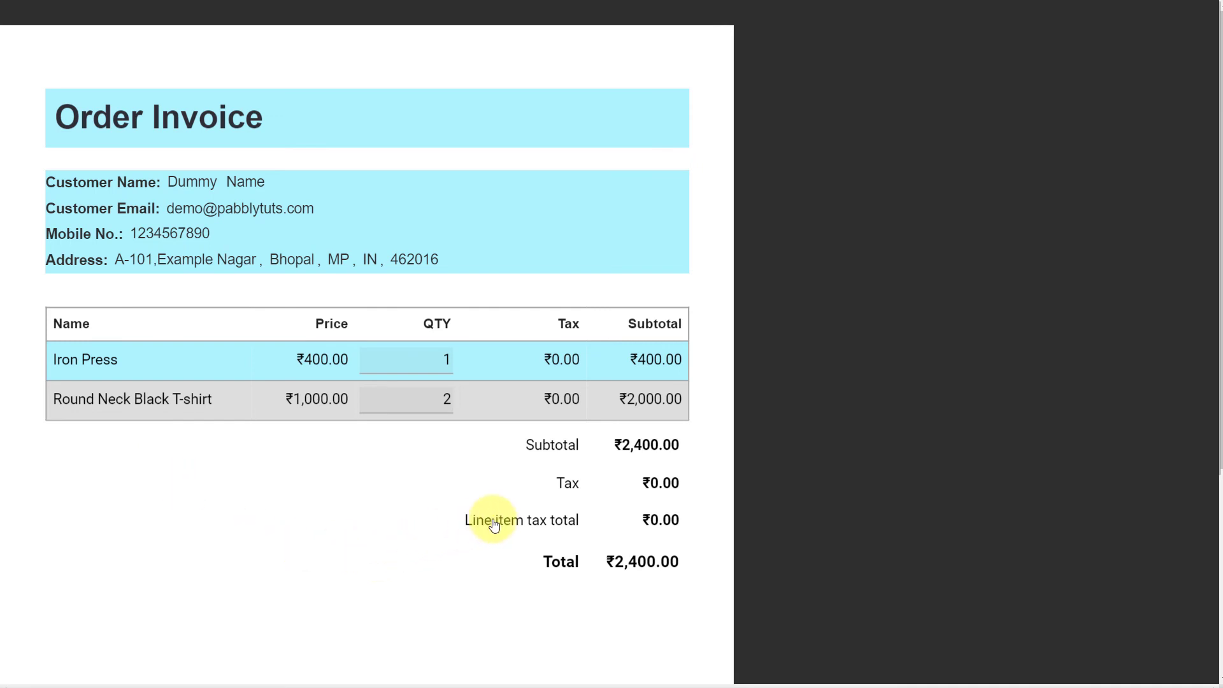
pyautogui.click(149, 367)
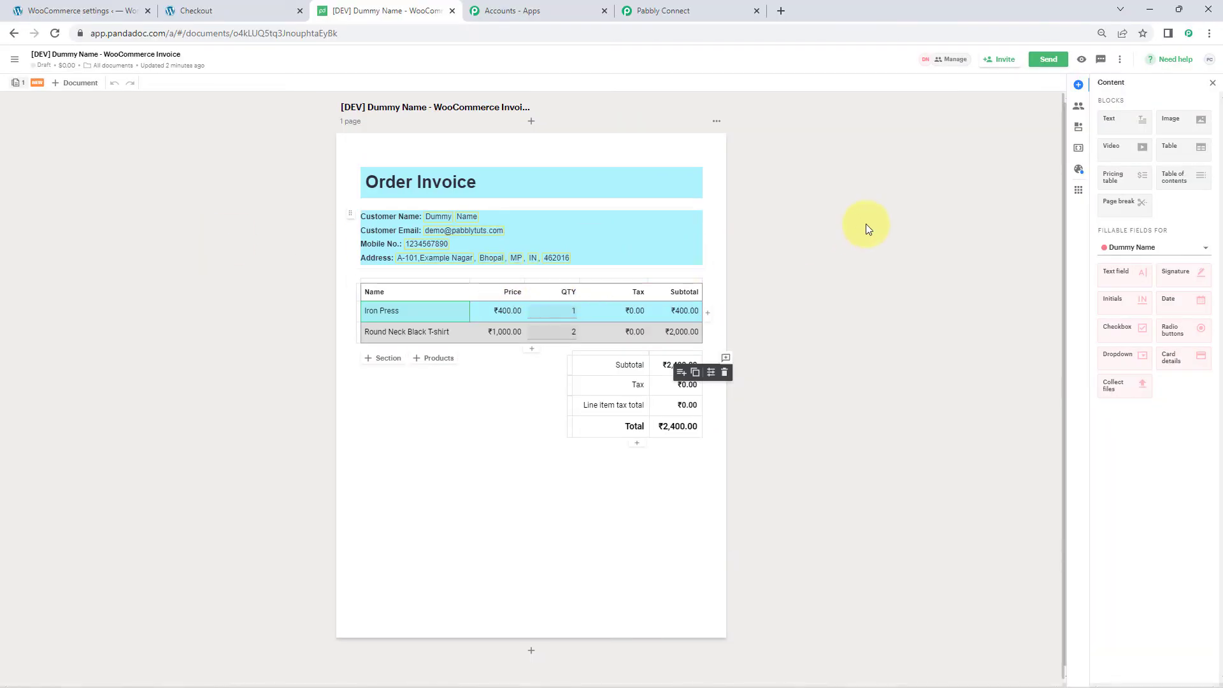
pyautogui.hotkey('ctrl', '+')
pyautogui.hotkey('ctrl', '+')
pyautogui.hotkey('ctrl', '+')
pyautogui.hotkey('ctrl', '+')
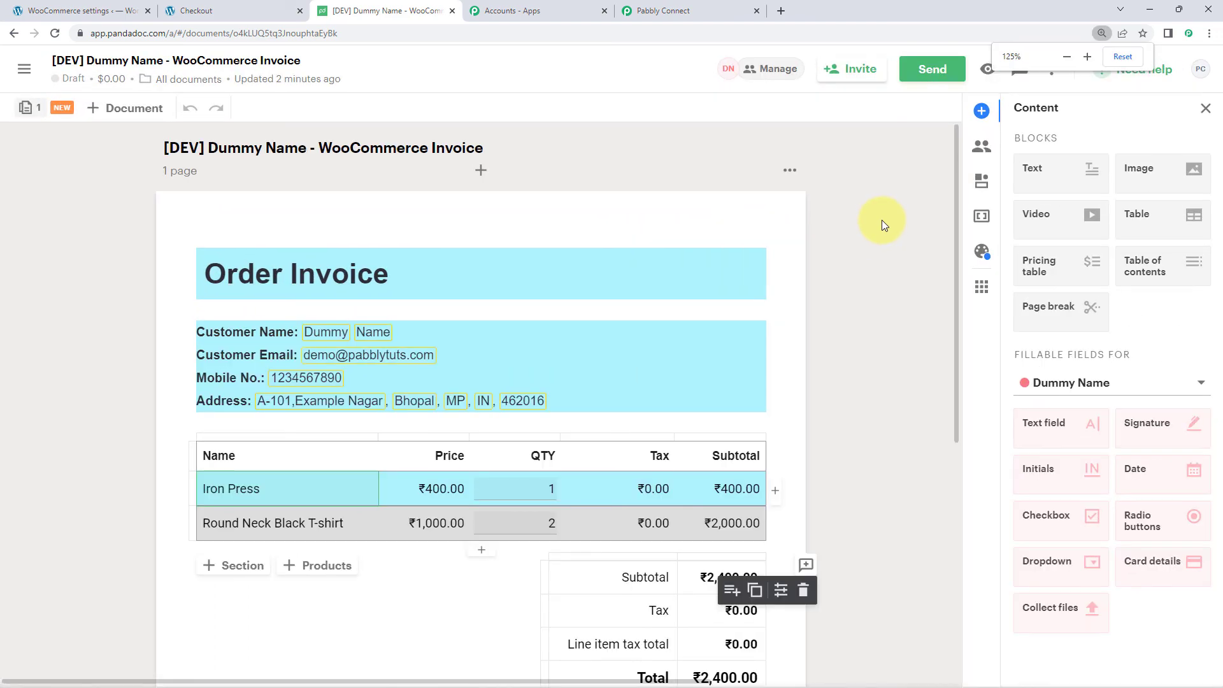
pyautogui.click(882, 220)
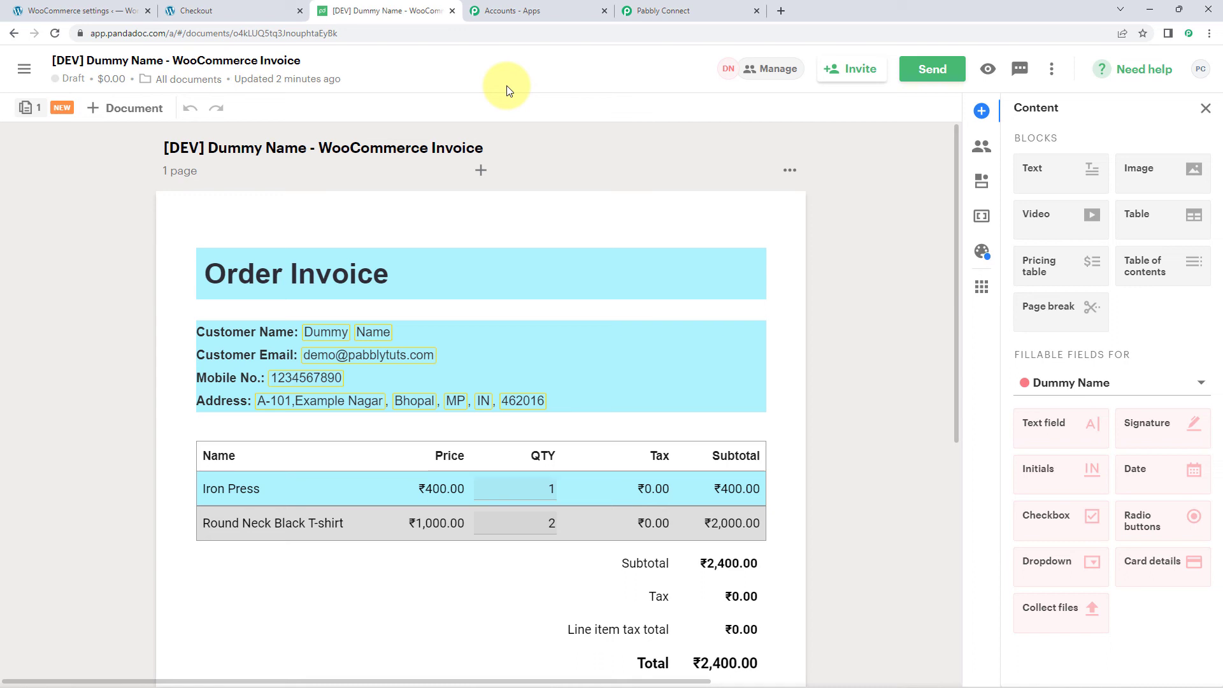
pyautogui.click(683, 10)
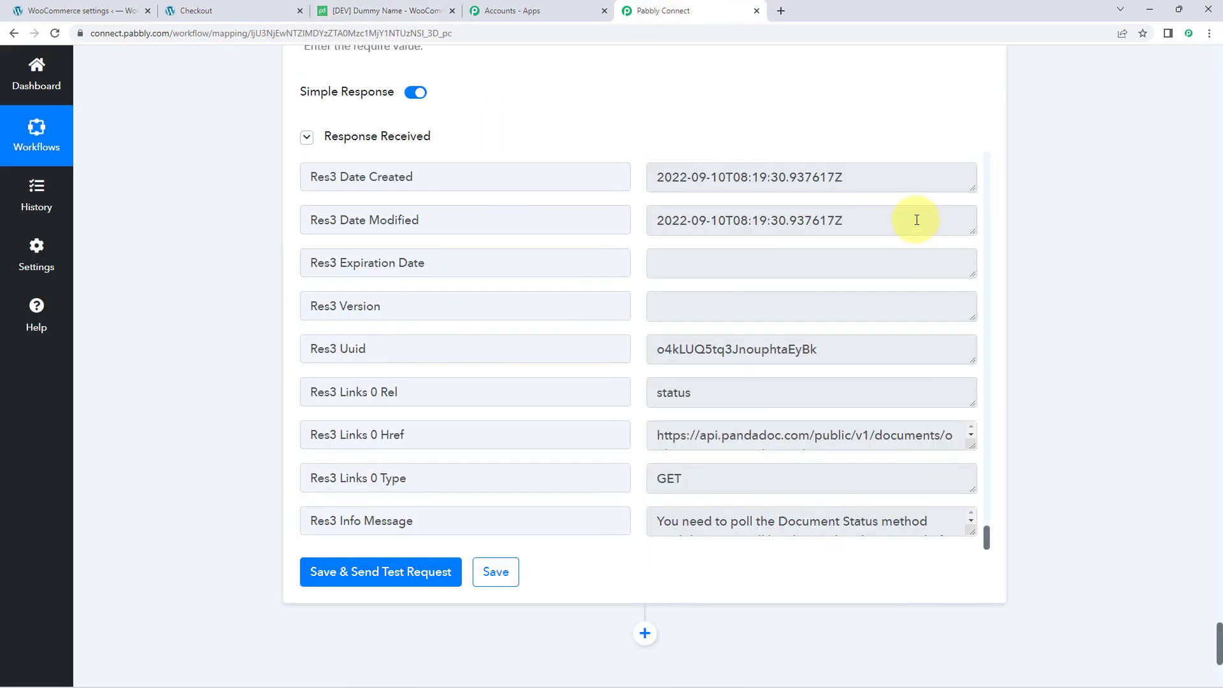
# - Collapse the WooCommerce trigger step, then show PandaDoc's Documents list with the draft WooCommerce Invoice
pyautogui.scroll(5, 909, 218)
pyautogui.scroll(20, 1008, 249)
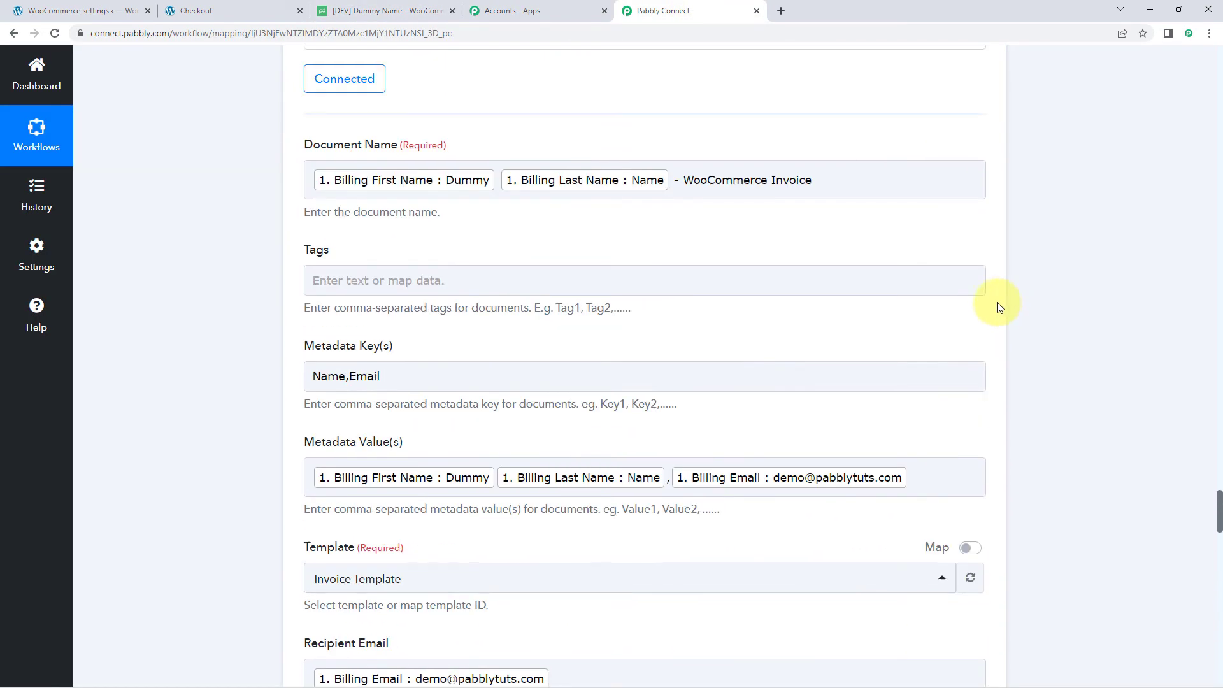
pyautogui.scroll(20, 1006, 309)
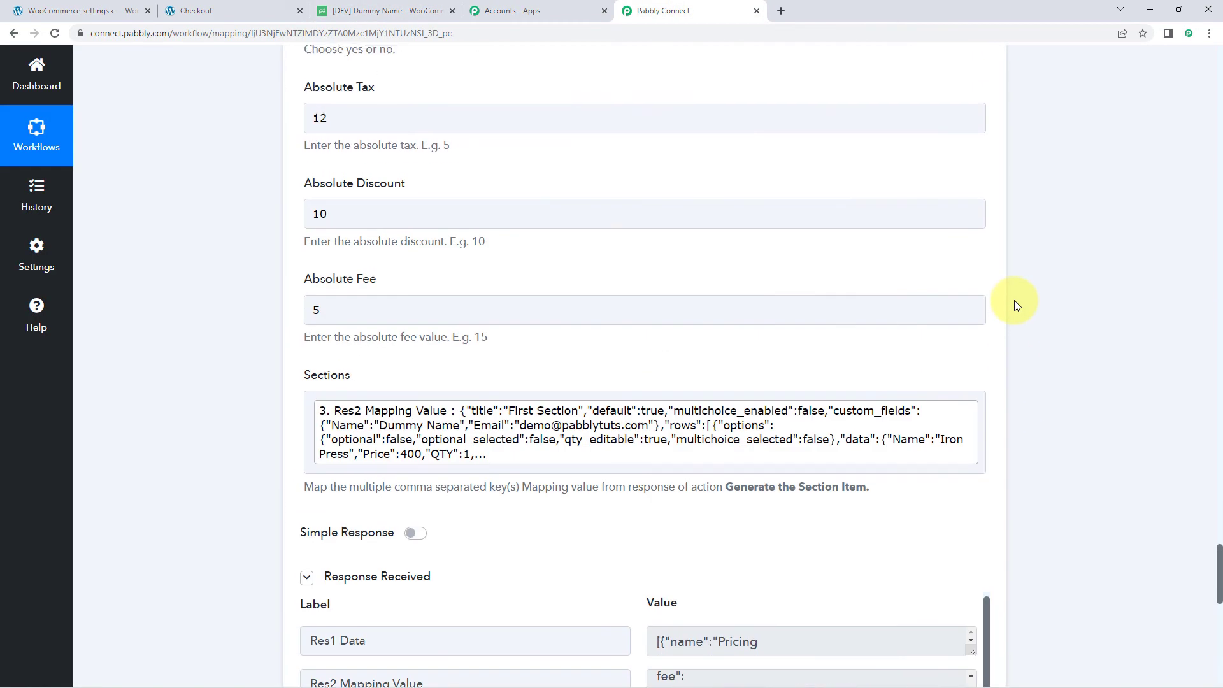
pyautogui.scroll(15, 1014, 300)
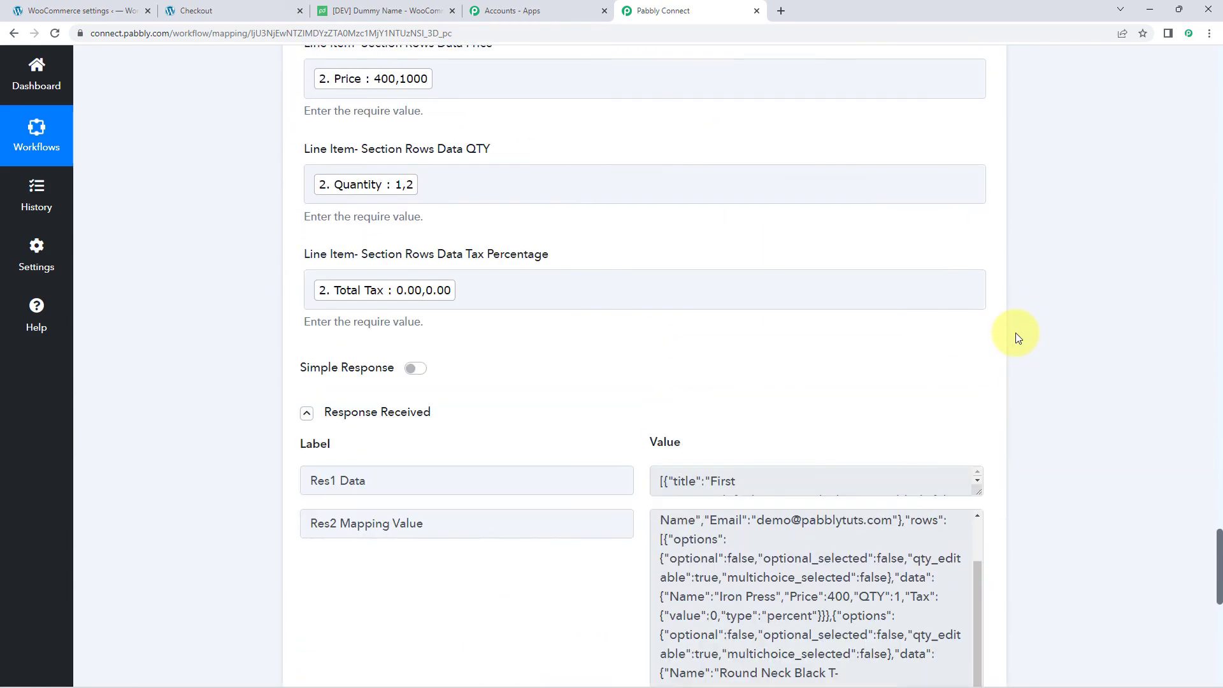
pyautogui.scroll(15, 1015, 332)
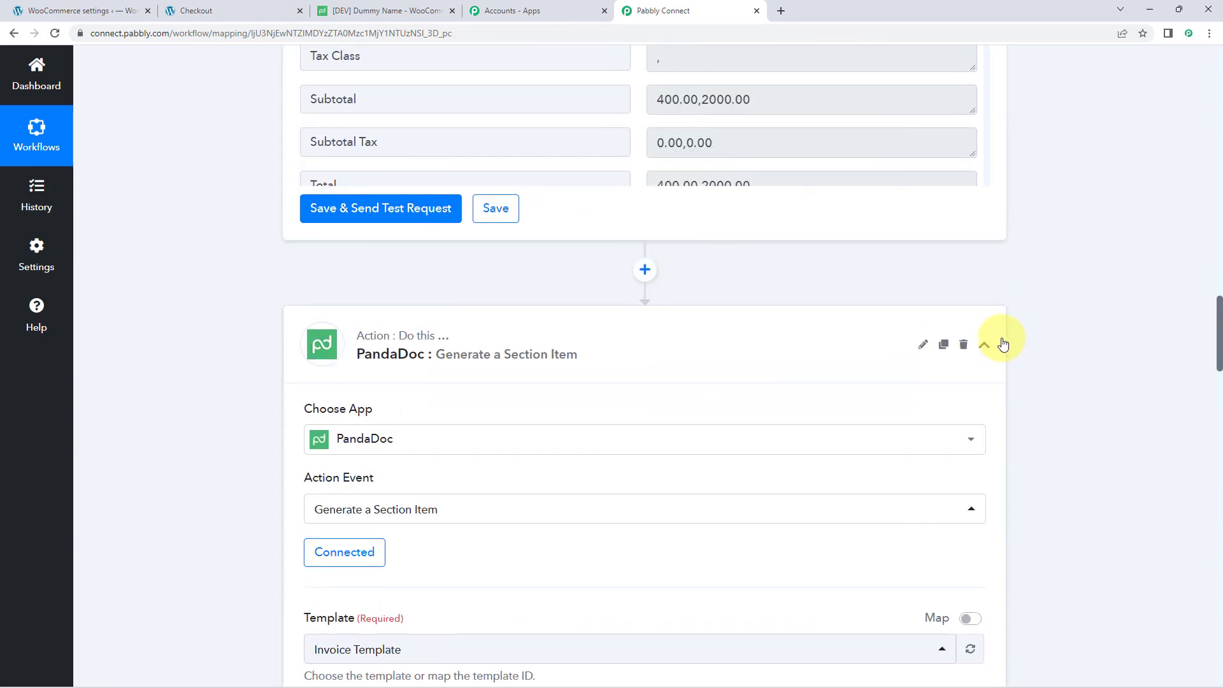
pyautogui.scroll(10, 1004, 344)
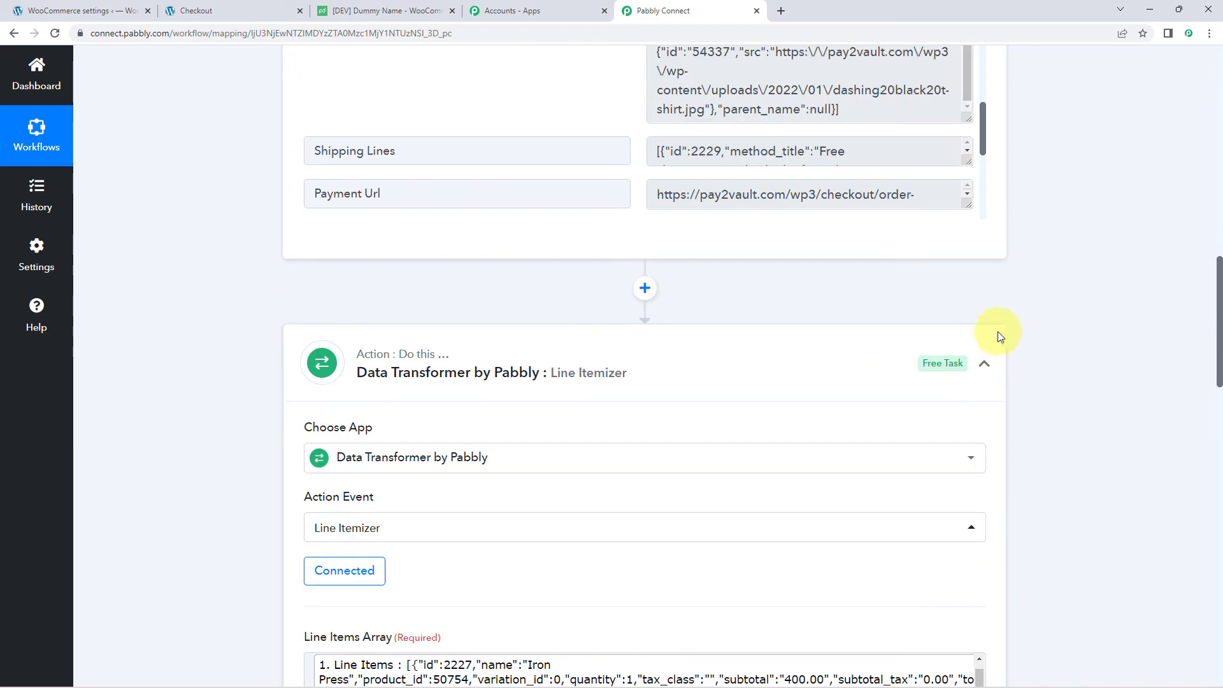
pyautogui.scroll(15, 1014, 302)
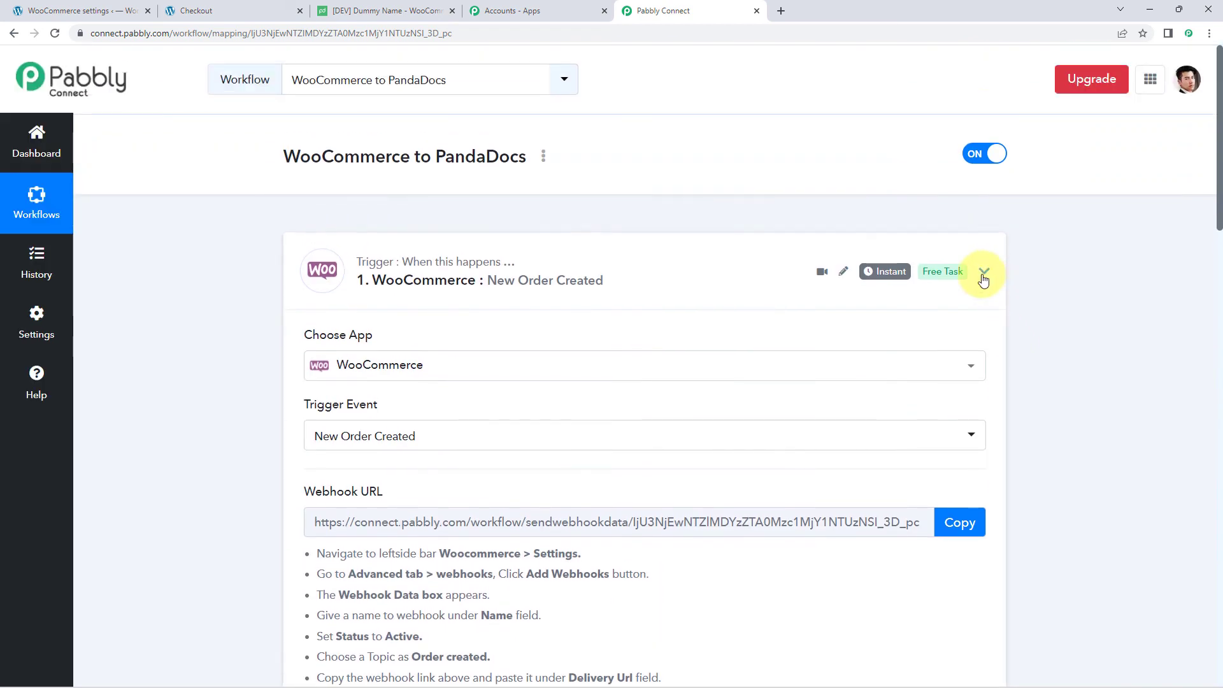
pyautogui.click(984, 267)
pyautogui.scroll(-1, 286, 274)
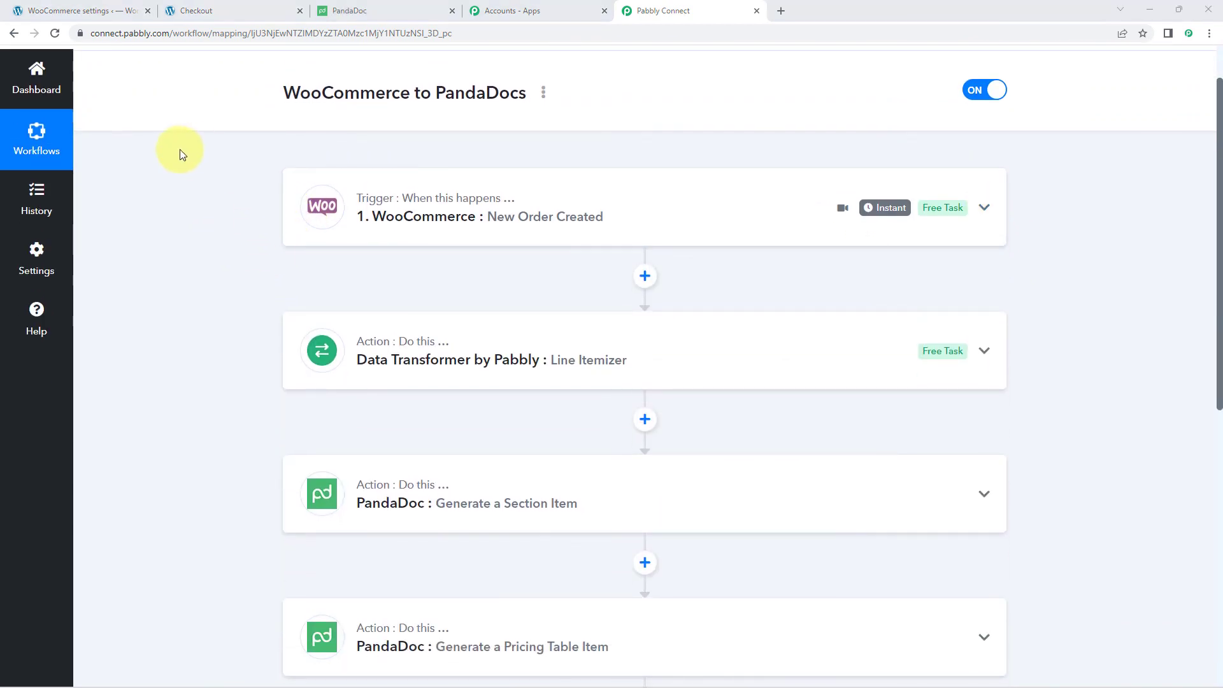
pyautogui.click(388, 11)
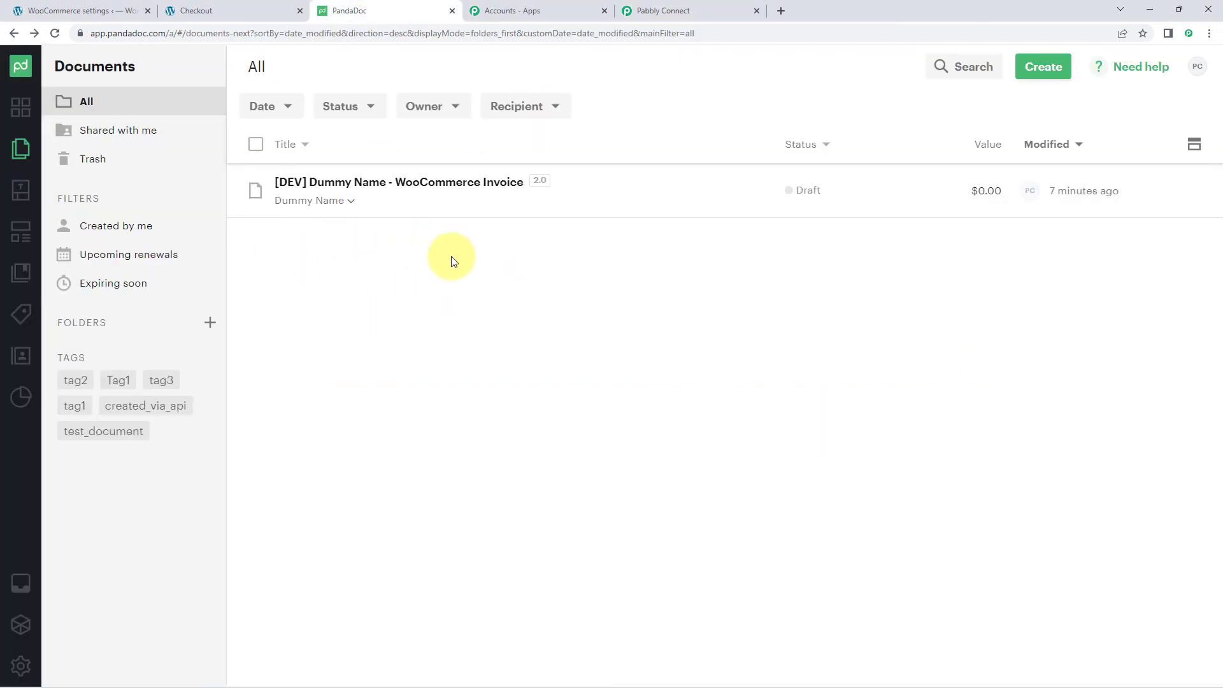
# - Go back to the shop's product listing and add the white T-shirt to the cart
pyautogui.click(223, 11)
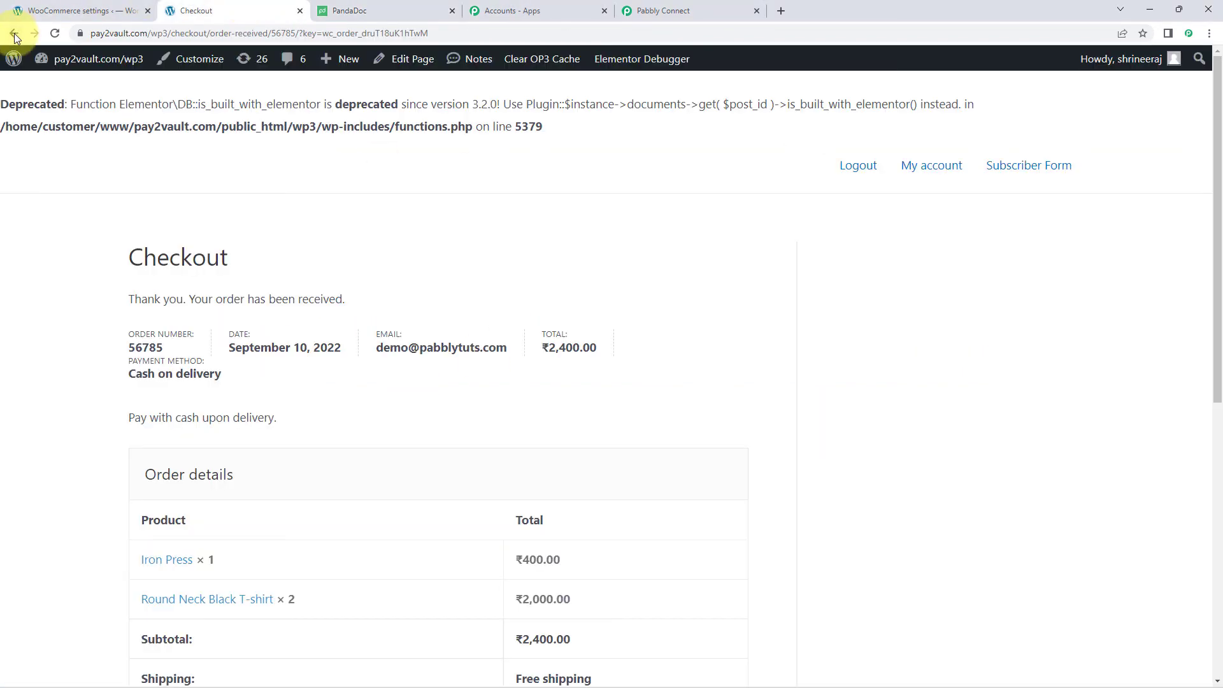
pyautogui.click(14, 33)
pyautogui.scroll(-2, 287, 217)
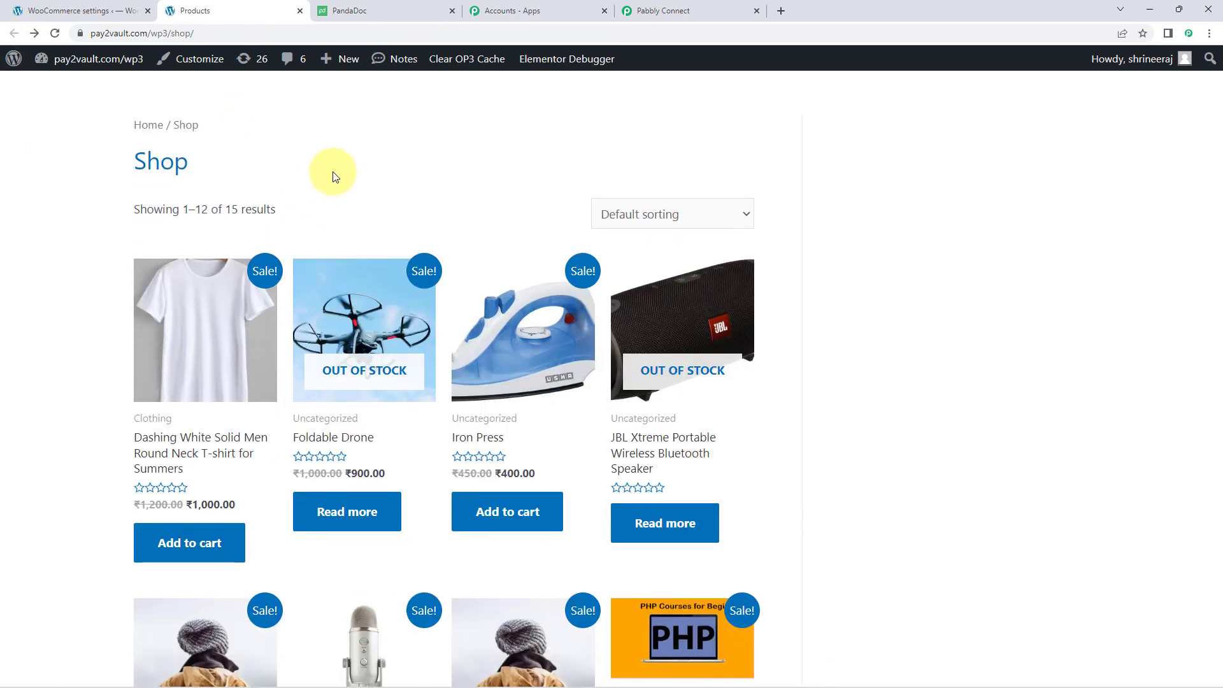
pyautogui.scroll(-1, 438, 194)
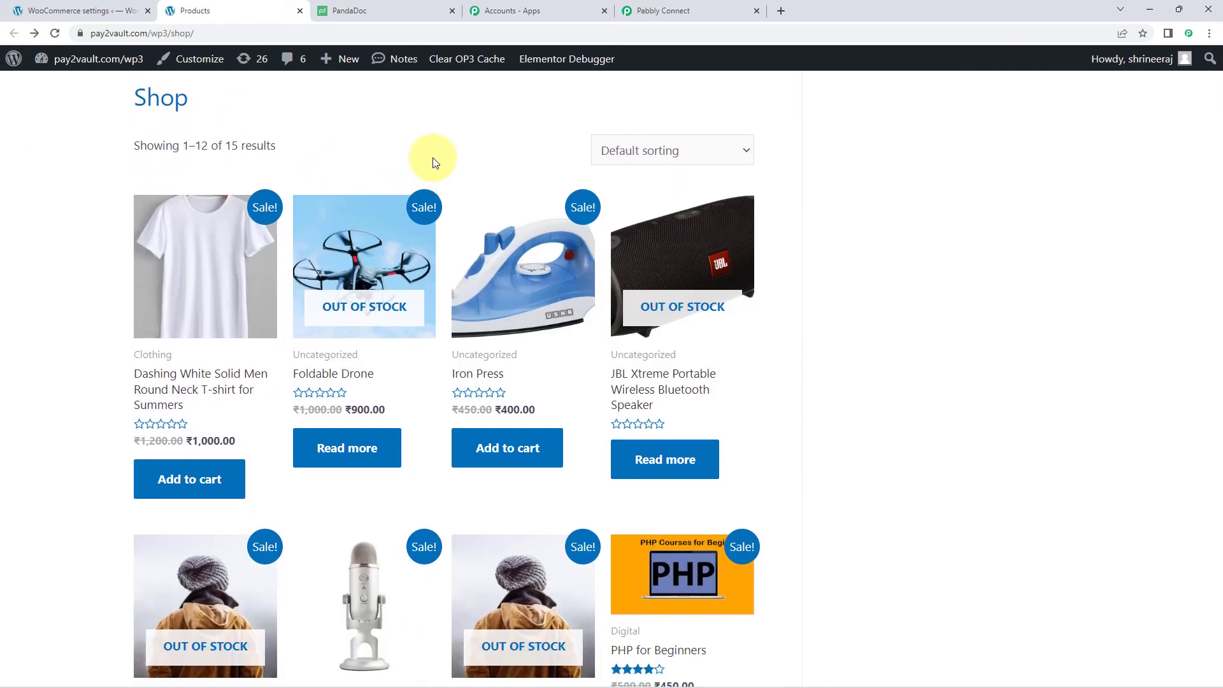
pyautogui.scroll(-1, 426, 163)
pyautogui.scroll(-1, 191, 237)
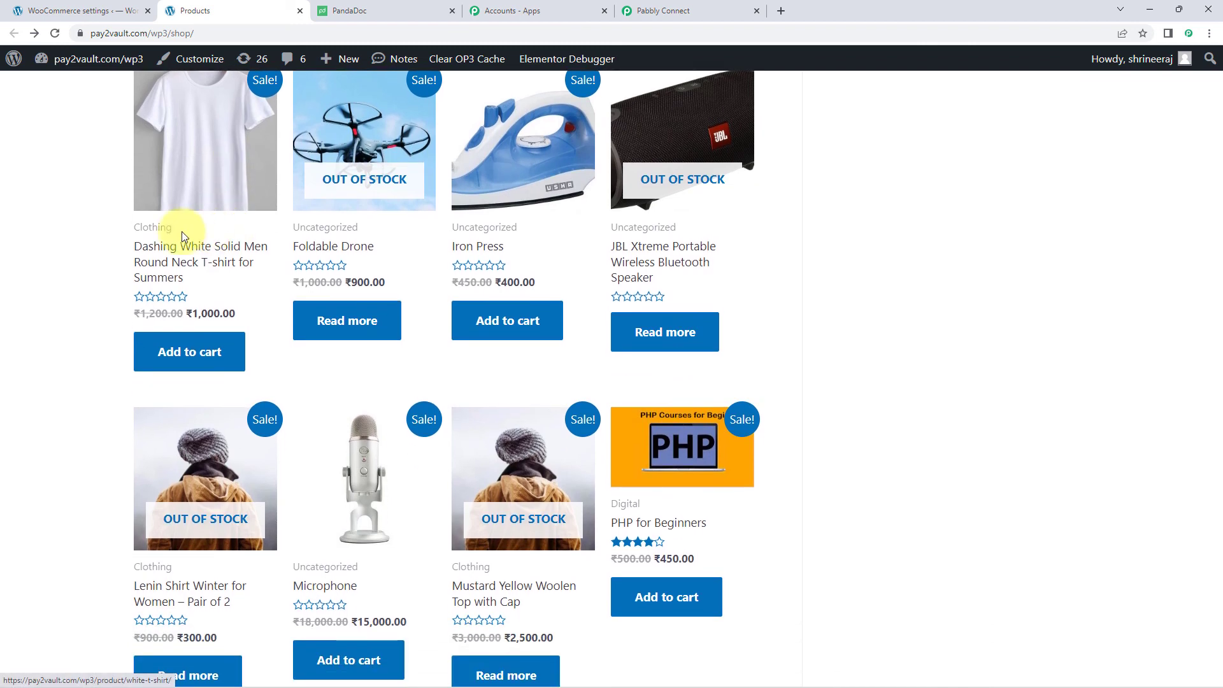
pyautogui.click(178, 350)
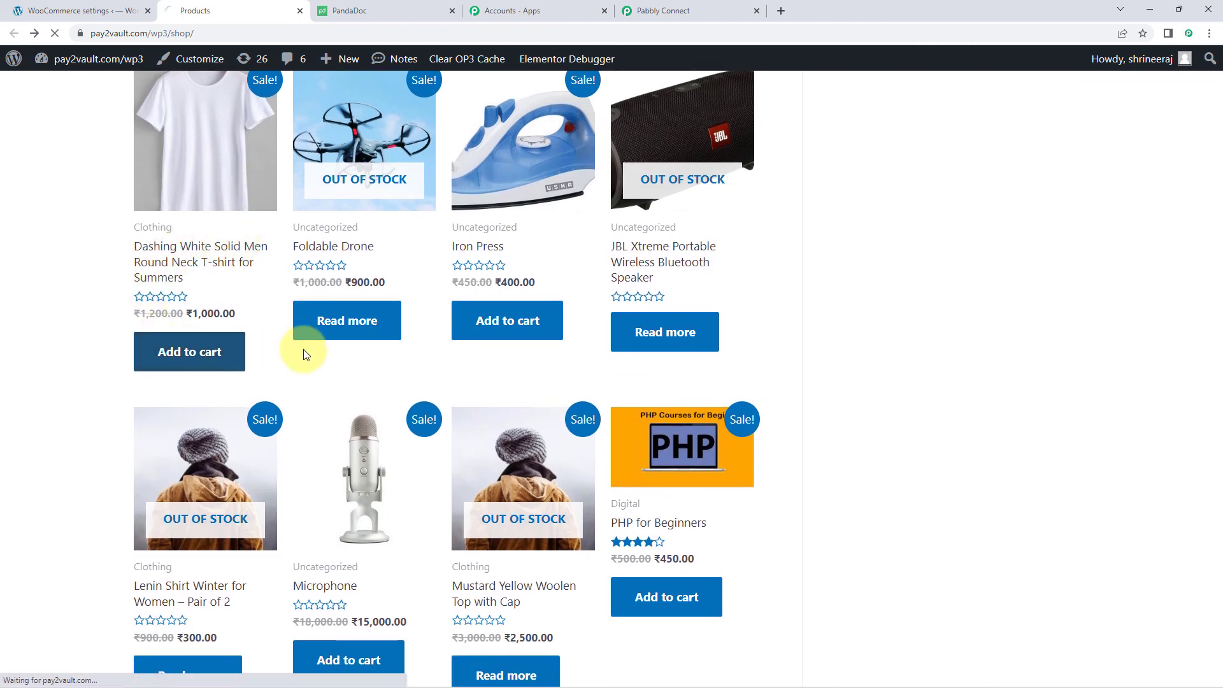
# - Raise the T-shirt quantity to 3, update the ₹18,000 cart, and proceed to checkout
pyautogui.scroll(-2, 307, 349)
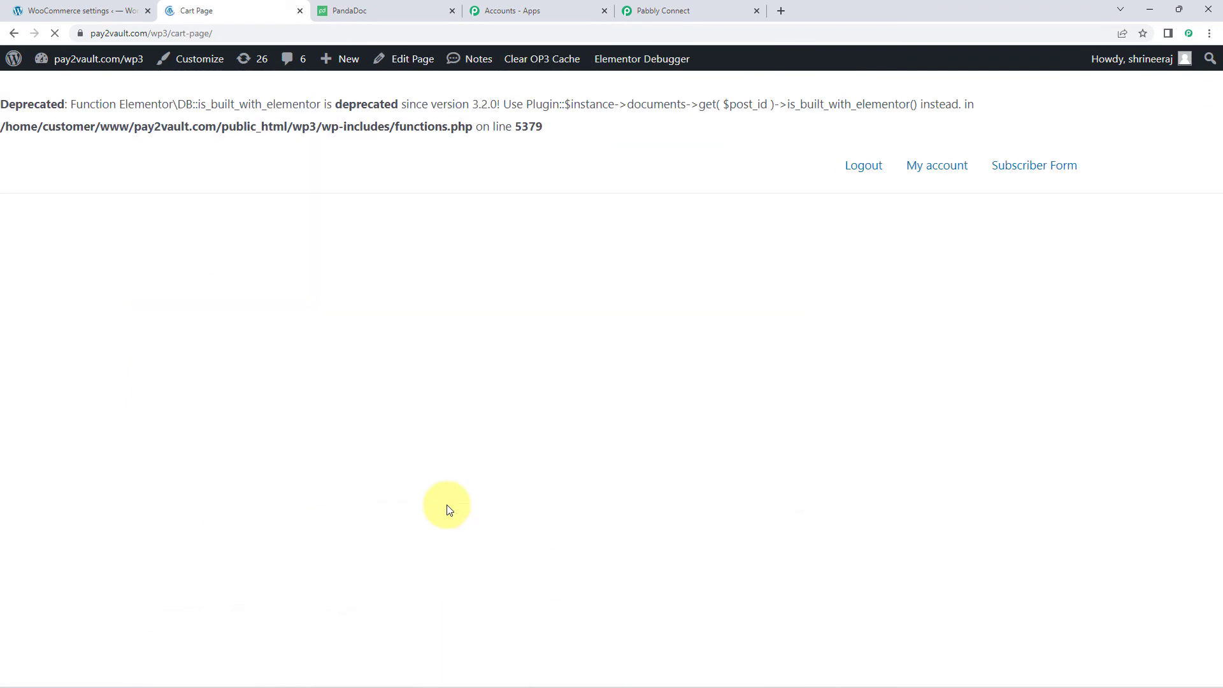
pyautogui.scroll(-2, 581, 422)
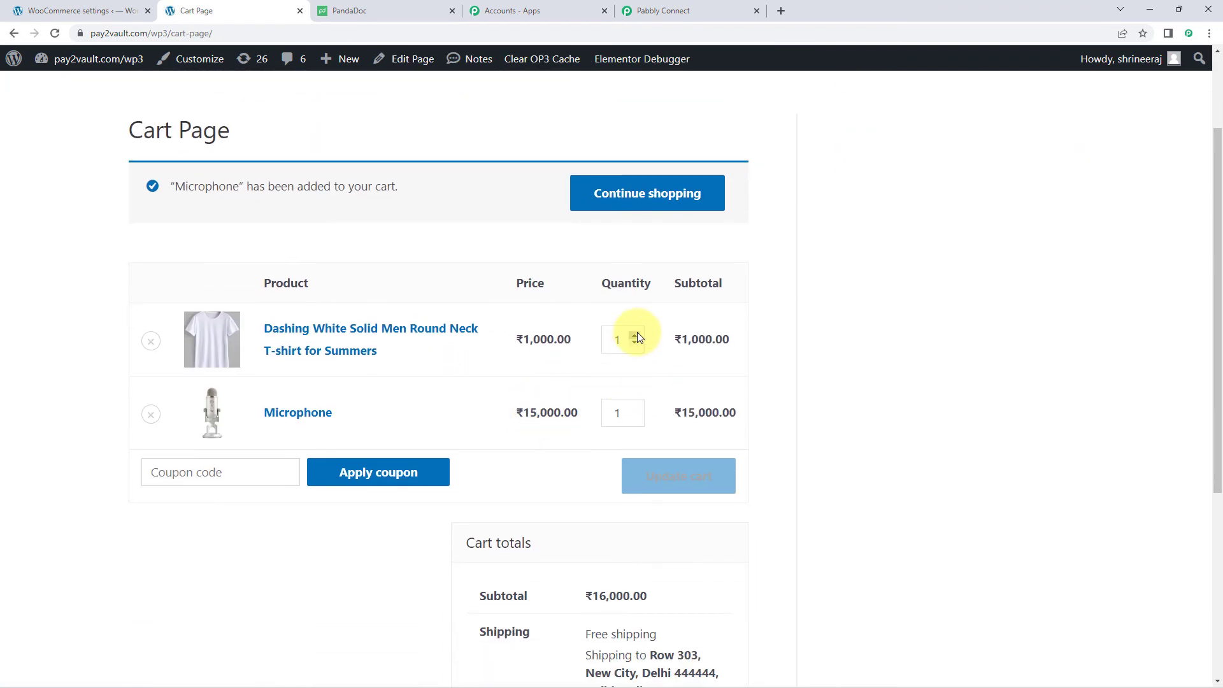
pyautogui.click(635, 335)
pyautogui.click(634, 335)
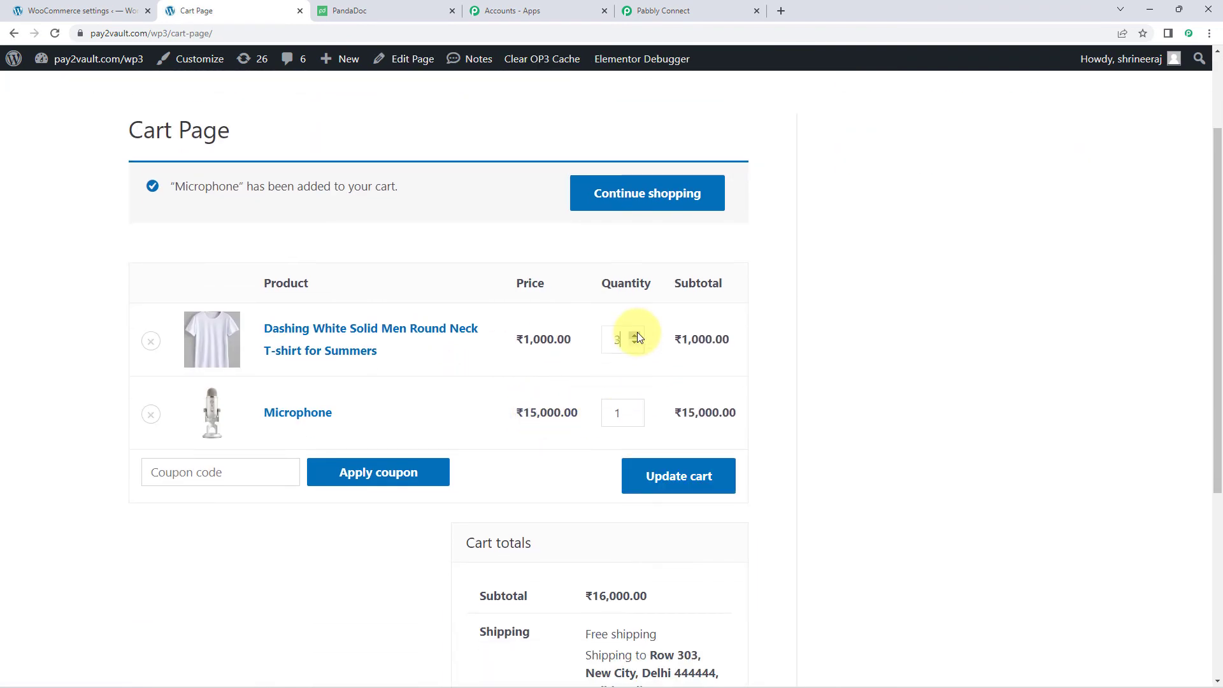
pyautogui.click(683, 479)
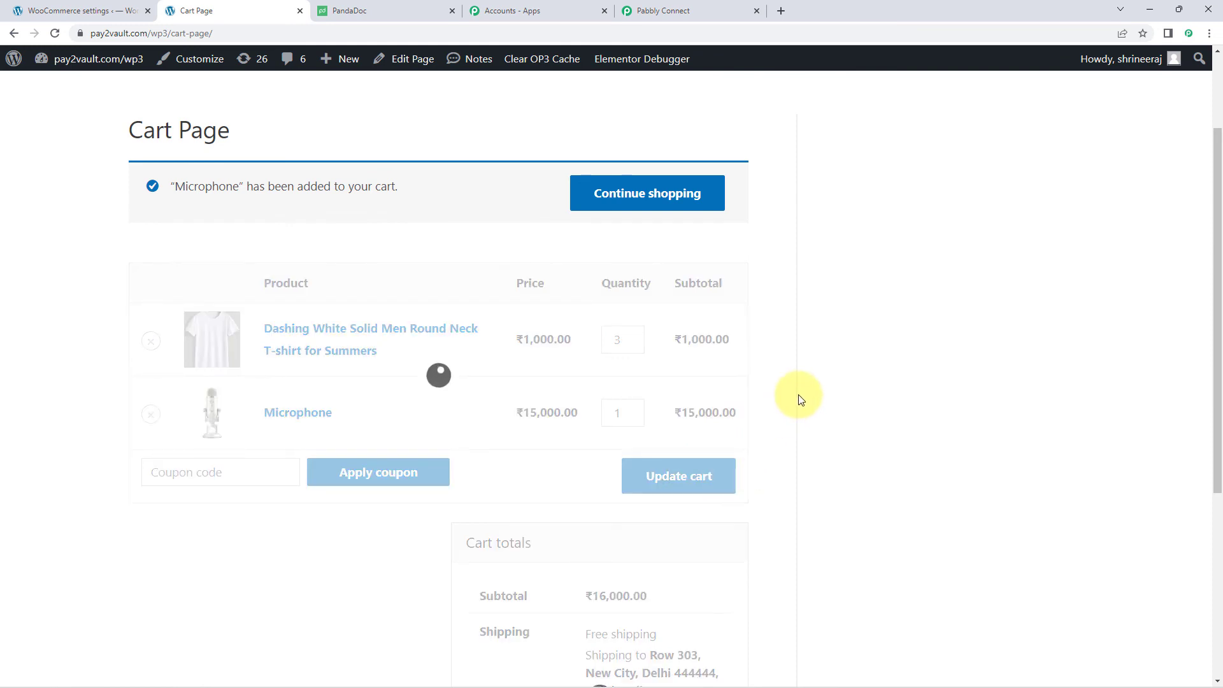
pyautogui.scroll(-5, 771, 396)
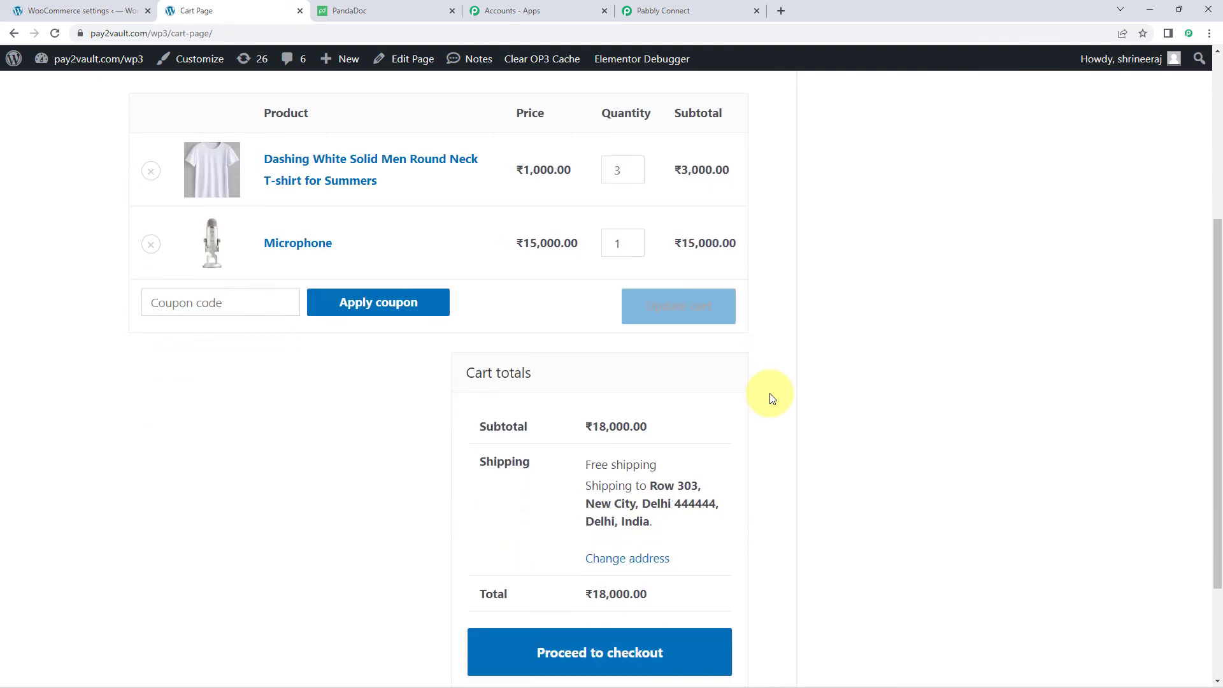
pyautogui.click(676, 510)
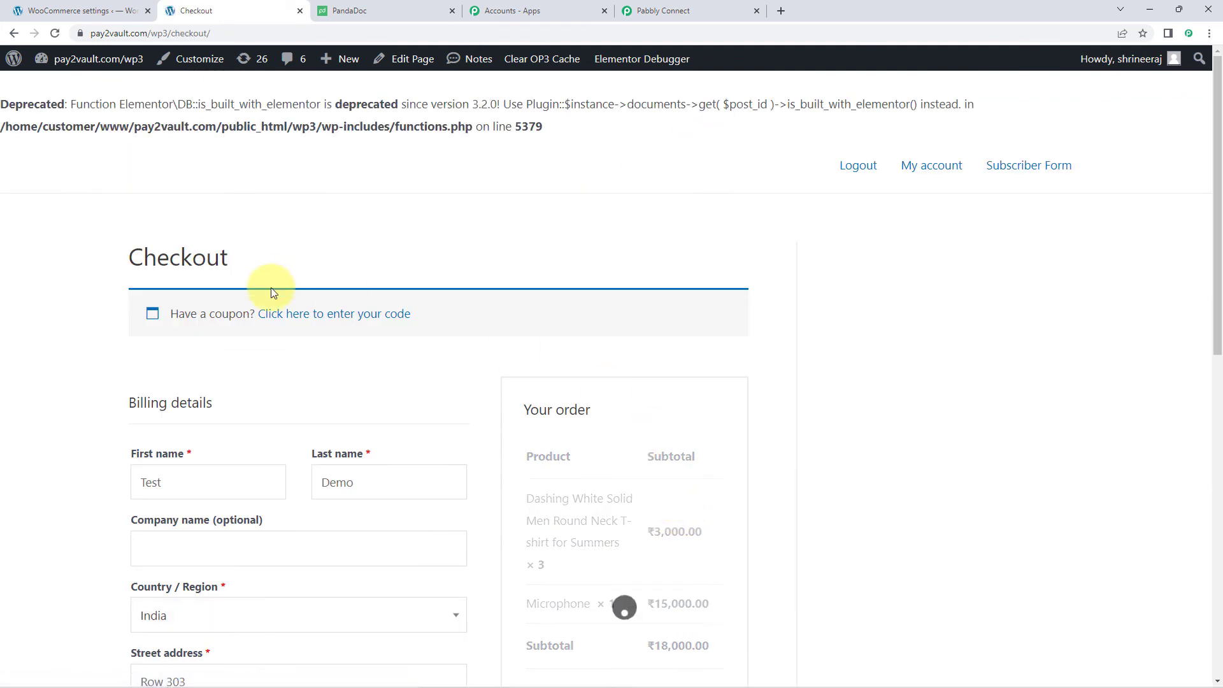
# - Check the prefilled billing details, place the ₹18,000 cash-on-delivery order, then return to PandaDoc's Documents list
pyautogui.scroll(-4, 205, 259)
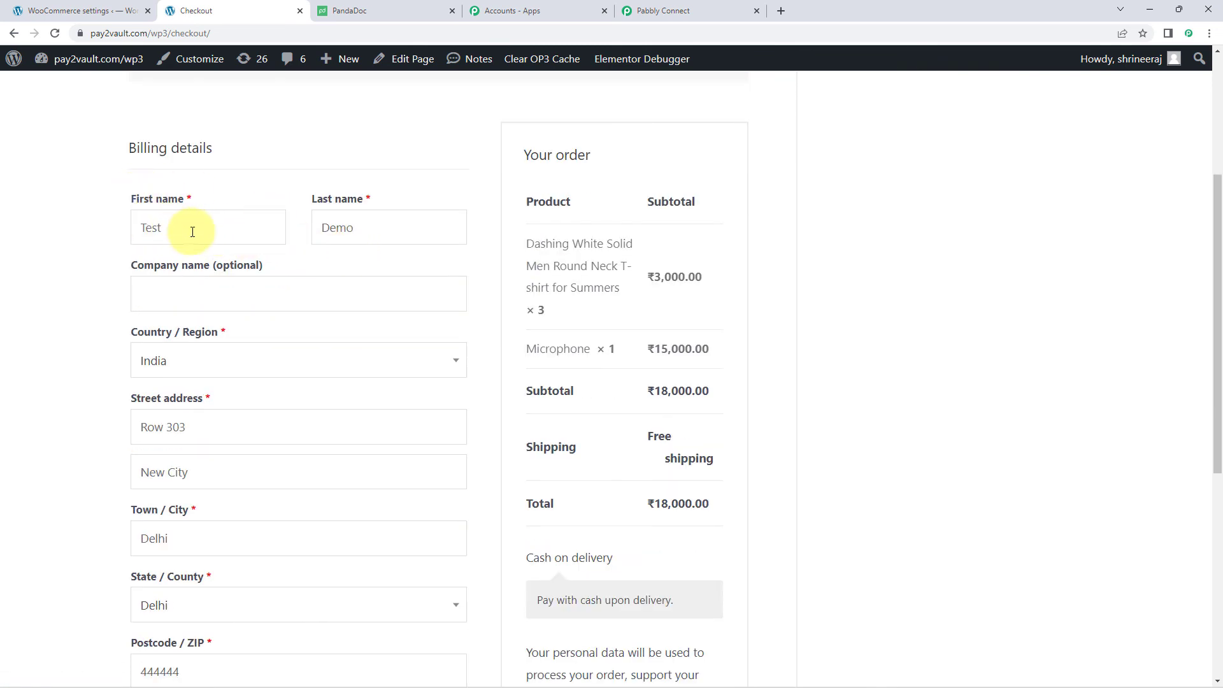
pyautogui.moveTo(191, 229); pyautogui.dragTo(118, 238)
pyautogui.moveTo(377, 245); pyautogui.dragTo(265, 253)
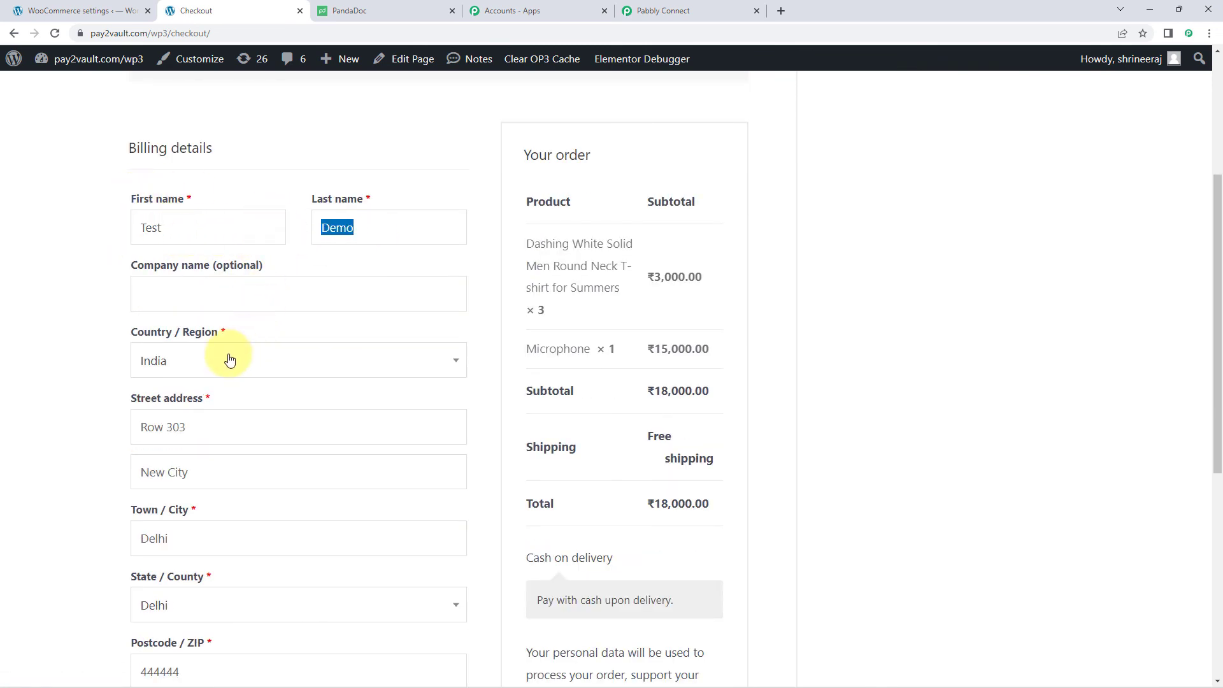
pyautogui.scroll(-2, 123, 360)
pyautogui.scroll(-3, 123, 360)
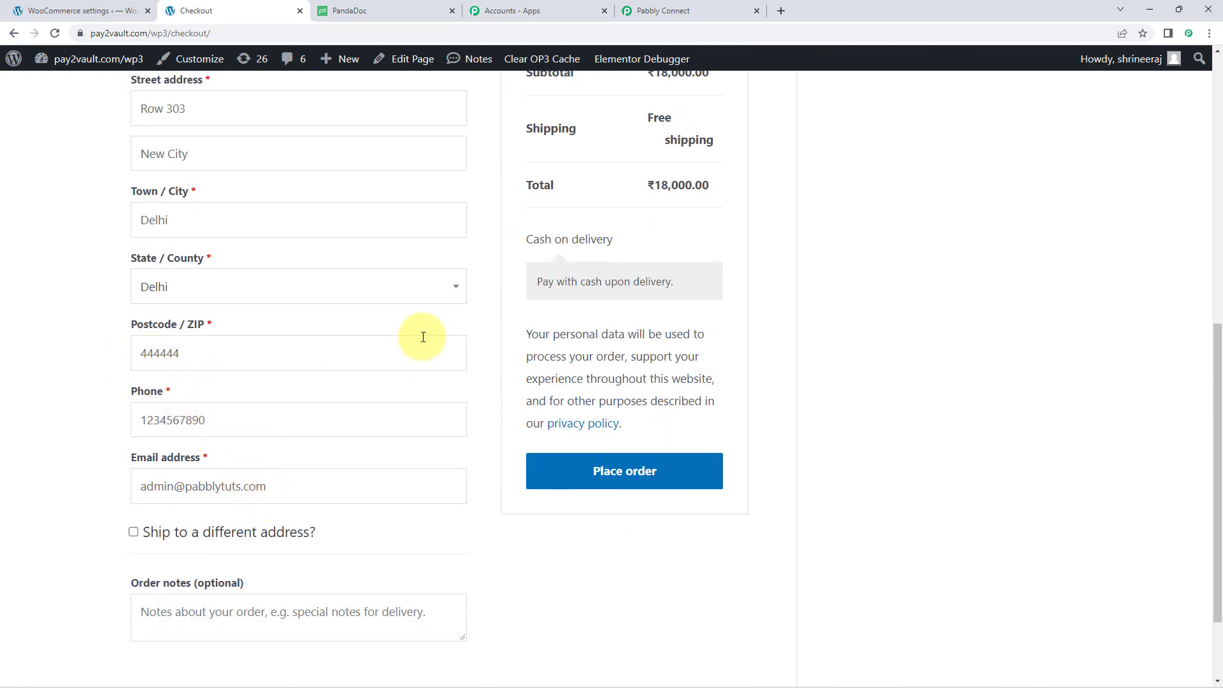
pyautogui.click(575, 479)
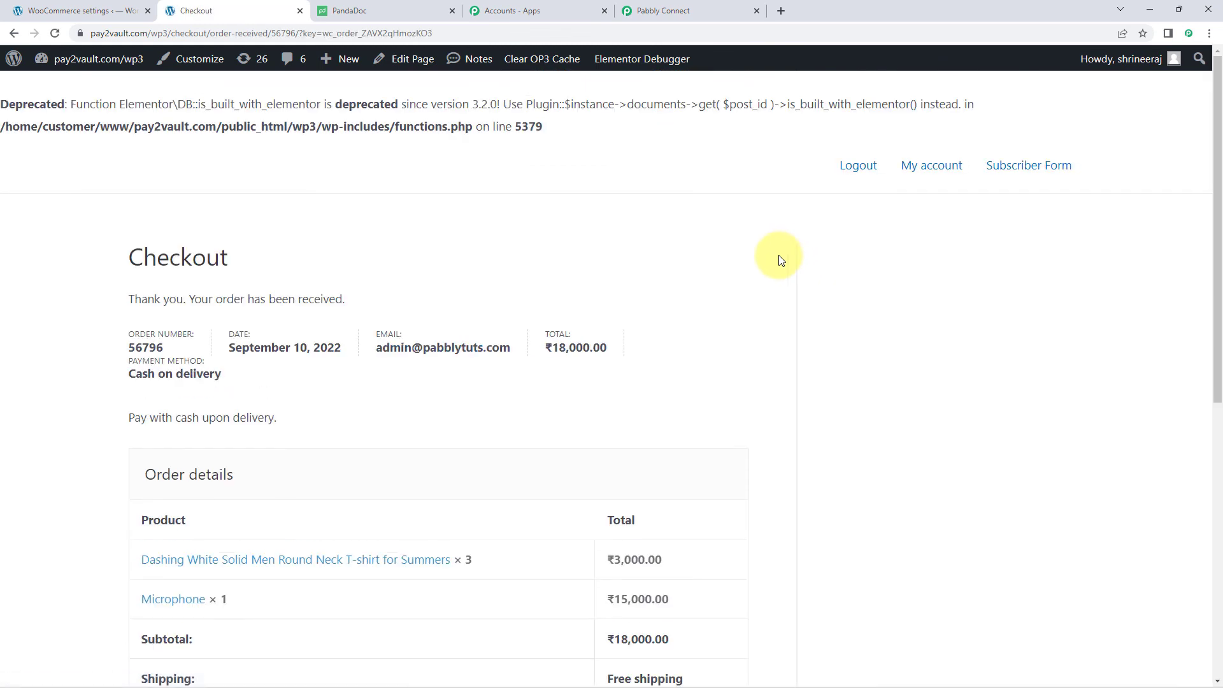
pyautogui.scroll(-2, 781, 259)
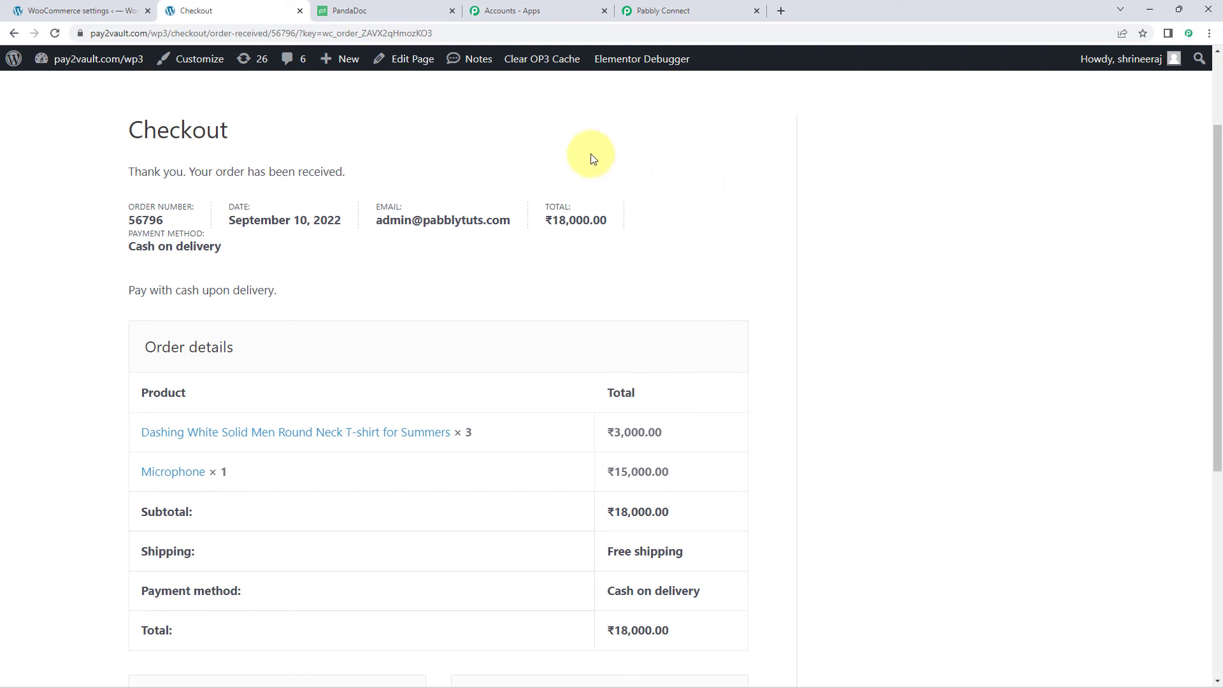
pyautogui.click(395, 11)
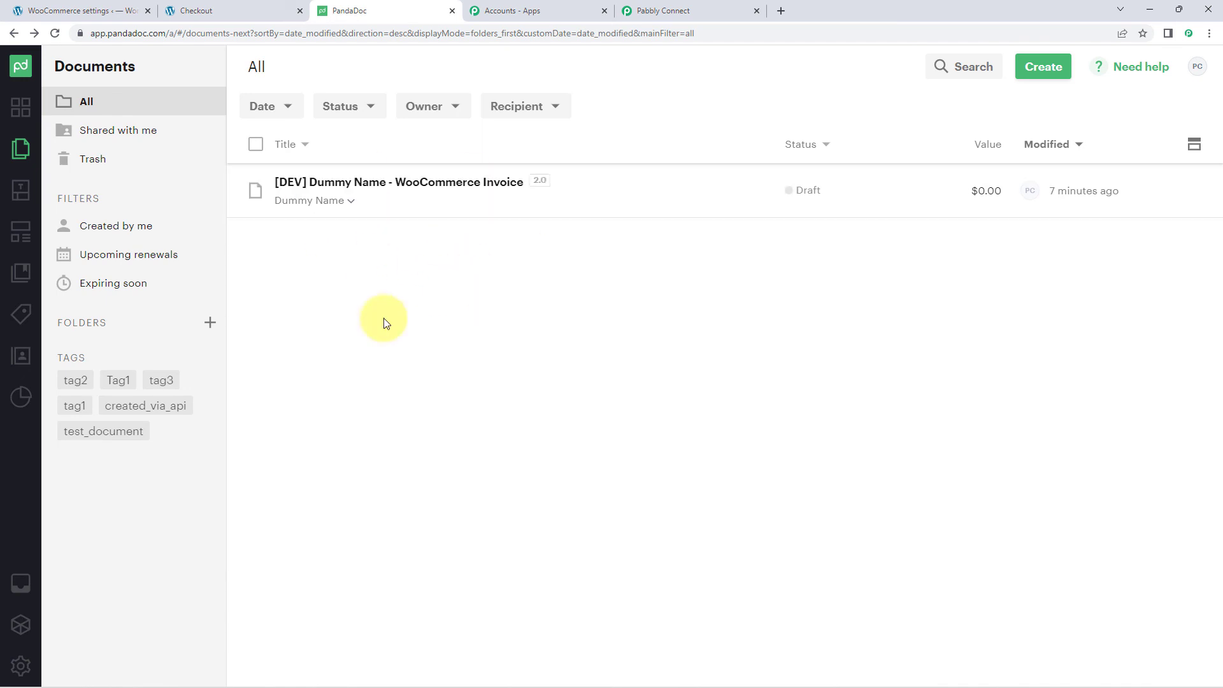
# - Refresh Documents, dismiss the subscription notice, and open the new ₹18,000 [DEV] WooCommerce Invoice
pyautogui.click(56, 33)
pyautogui.click(1203, 63)
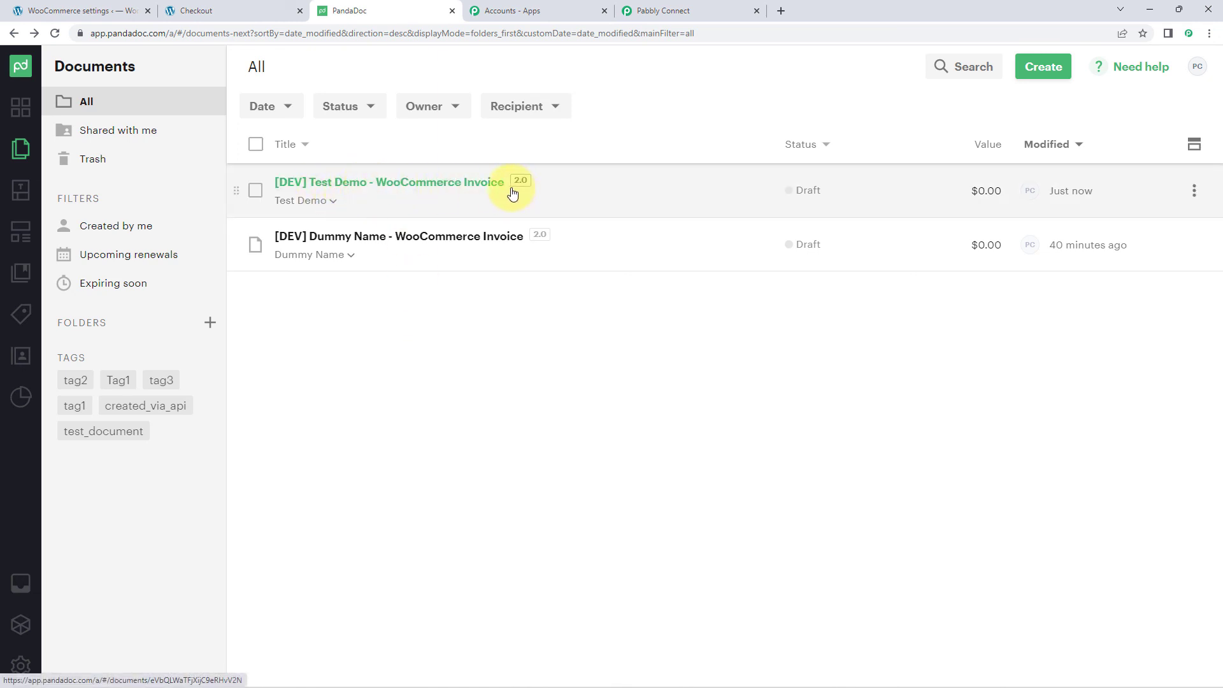
pyautogui.click(421, 185)
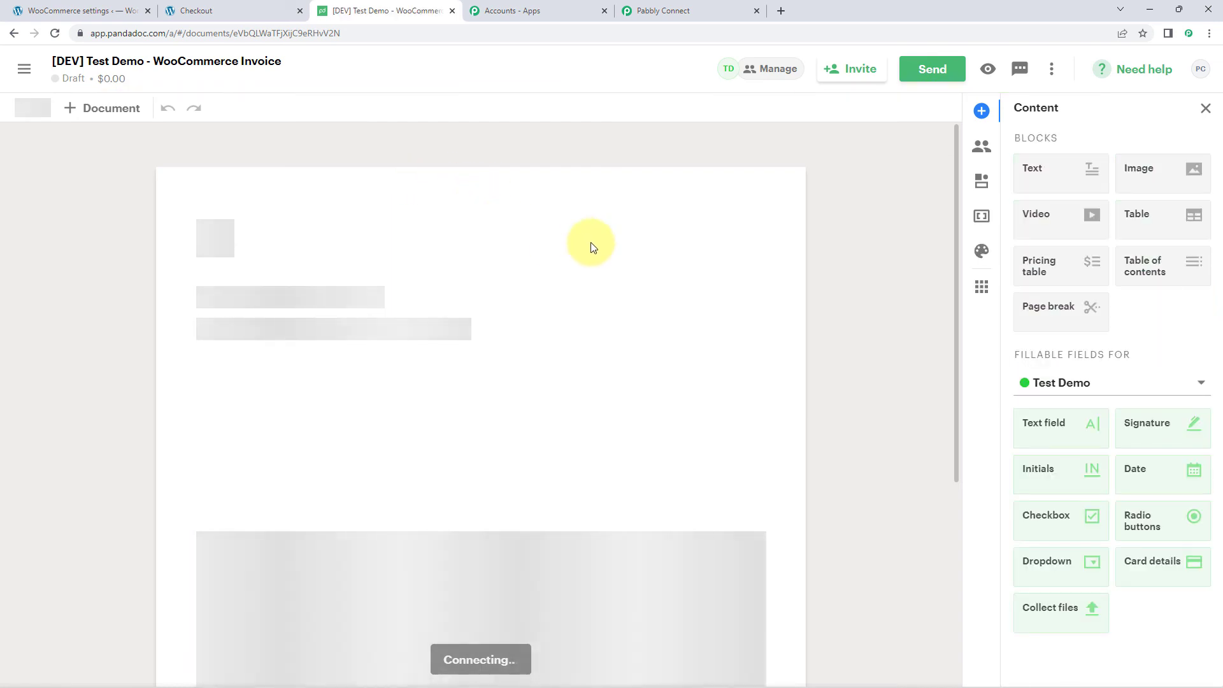
pyautogui.scroll(-2, 707, 250)
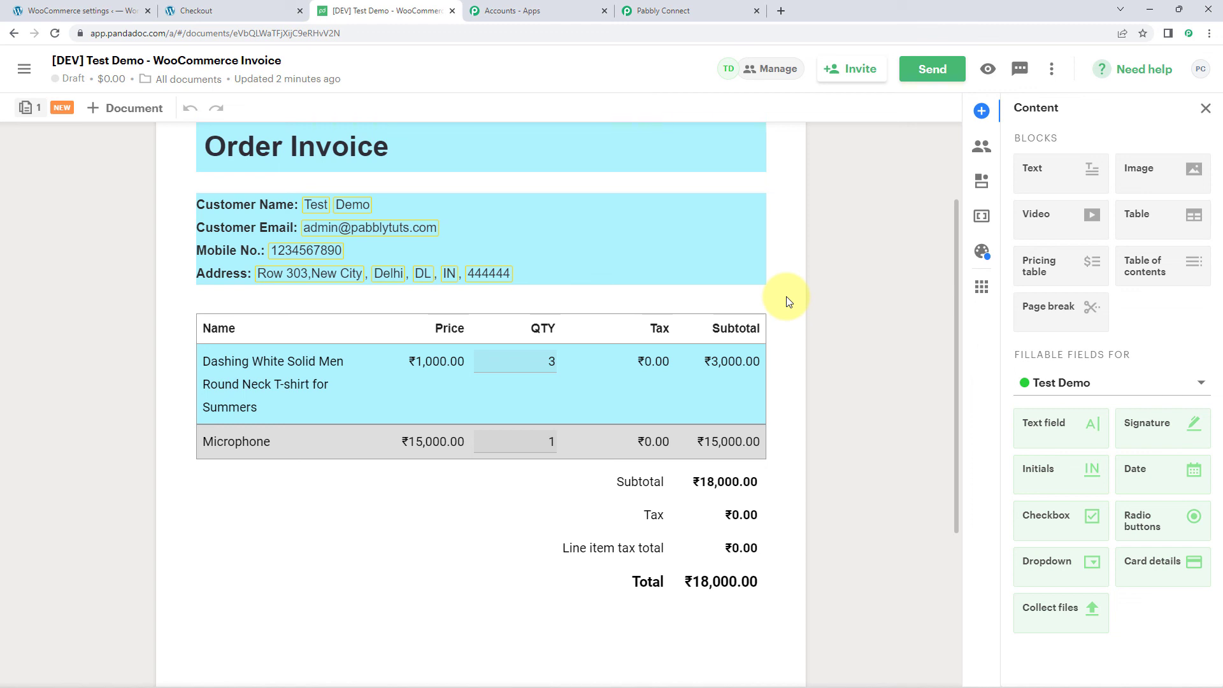
# - Return to the Pabbly Connect workflow to view its steps
pyautogui.click(659, 10)
pyautogui.scroll(1, 852, 238)
pyautogui.scroll(-1, 751, 247)
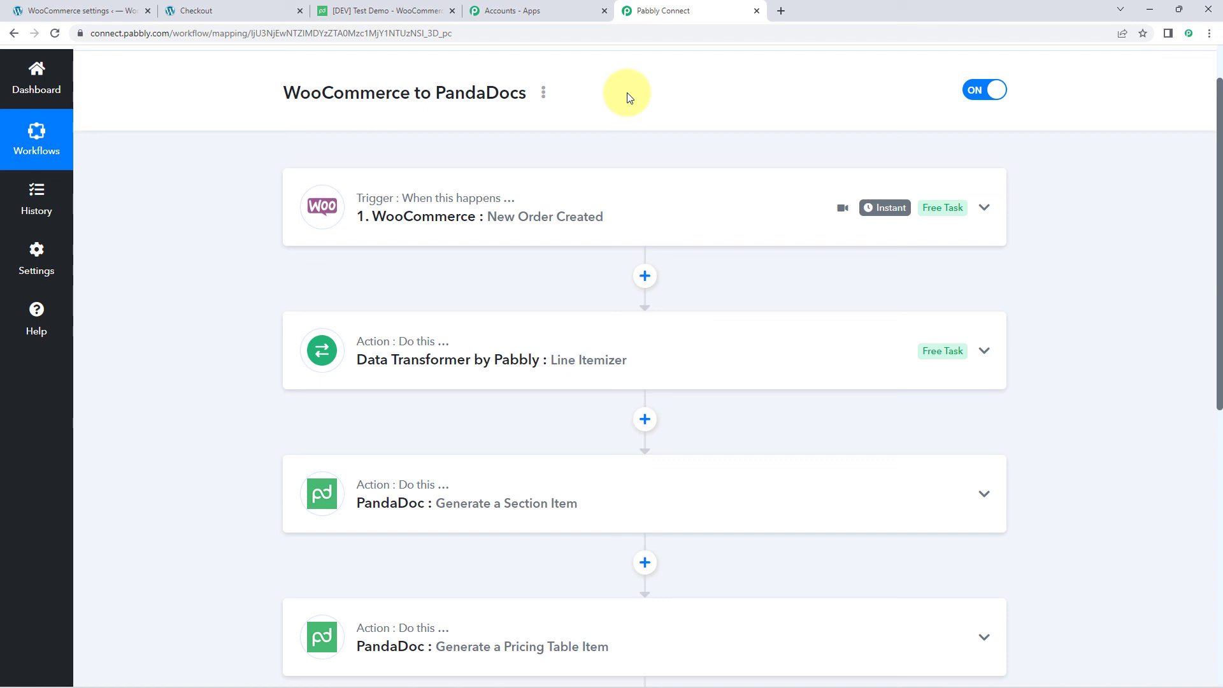
pyautogui.scroll(-1, 628, 97)
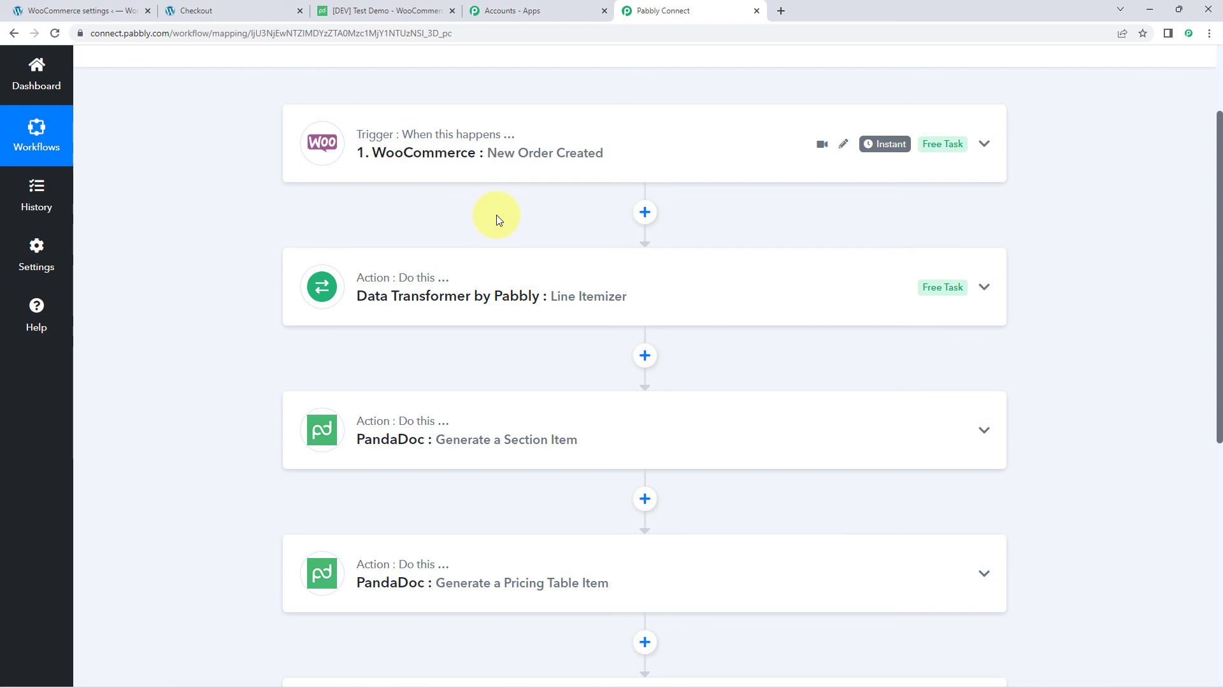
pyautogui.scroll(-1, 495, 215)
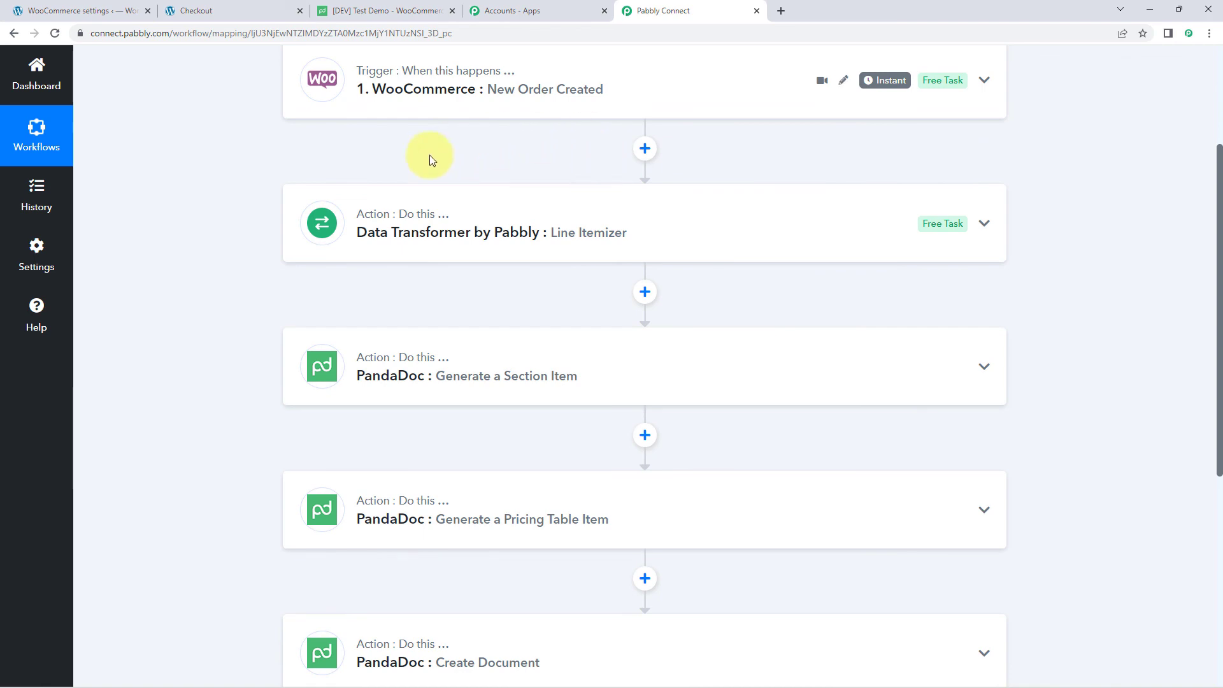
pyautogui.click(441, 117)
pyautogui.scroll(-4, 269, 235)
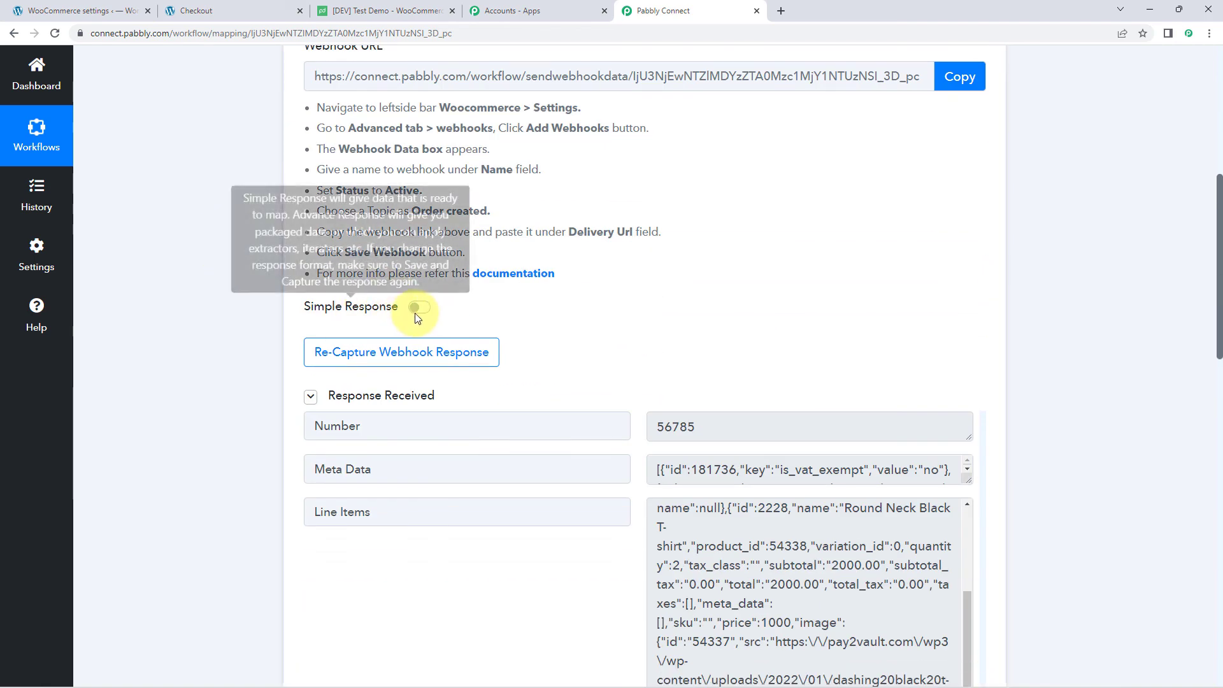
pyautogui.scroll(7, 587, 303)
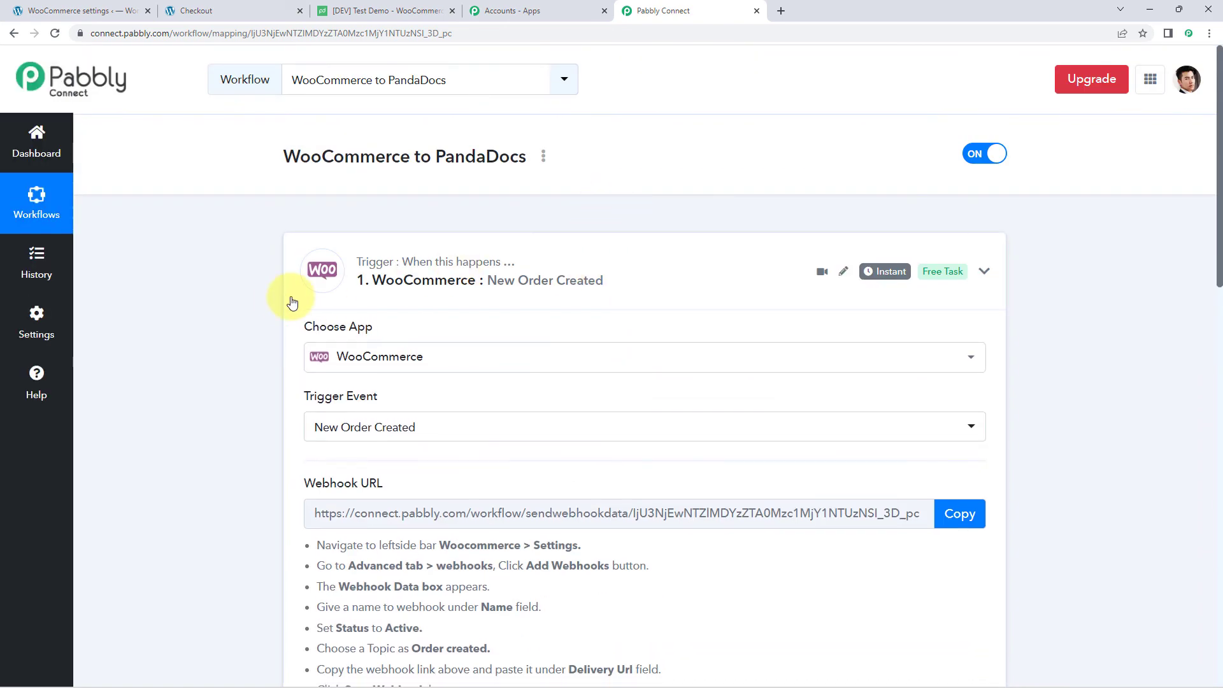
pyautogui.click(293, 302)
pyautogui.scroll(-2, 387, 233)
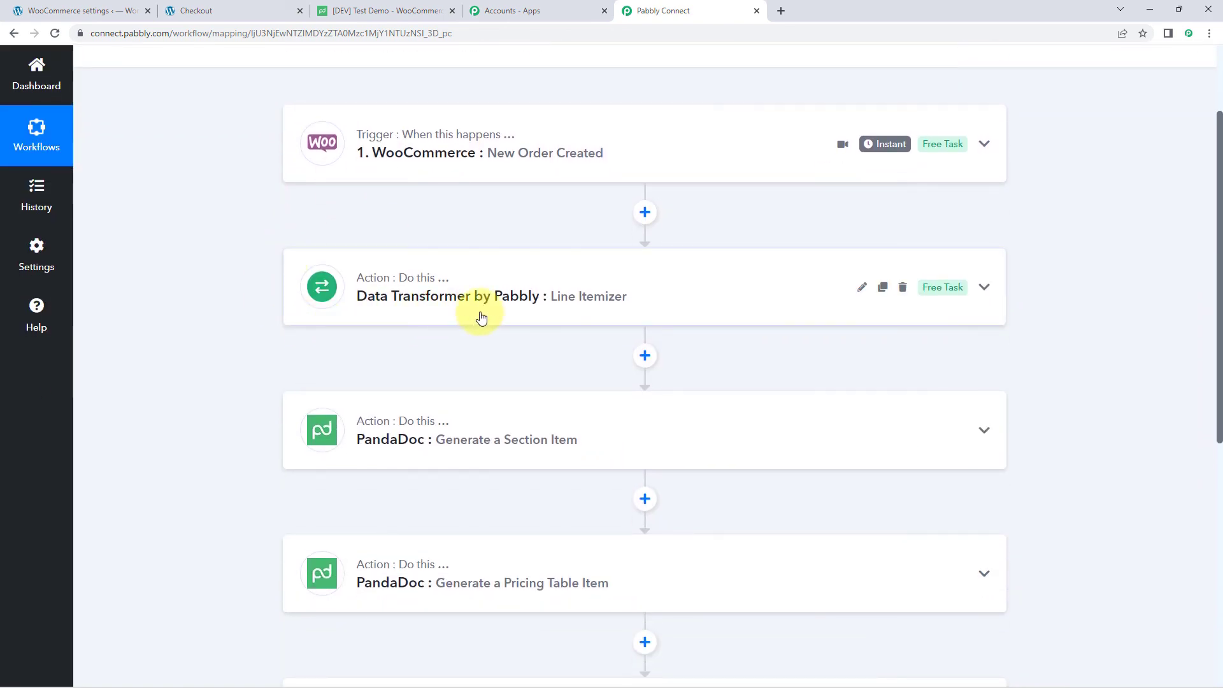
pyautogui.scroll(-2, 541, 243)
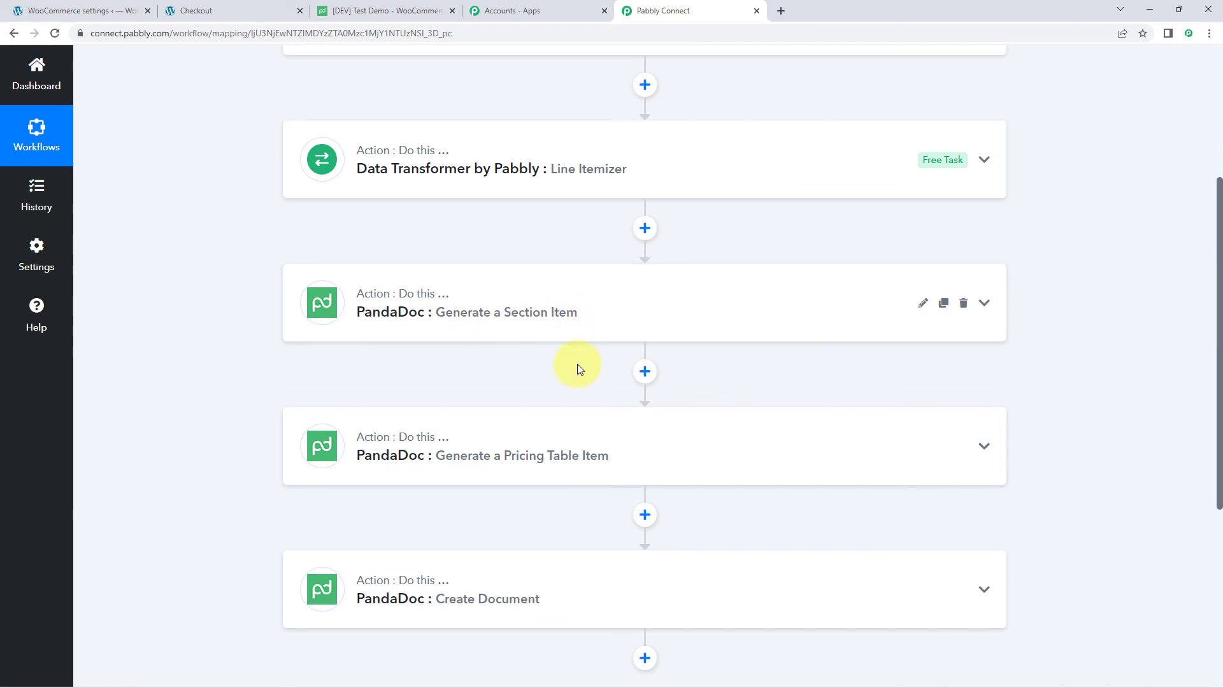
pyautogui.scroll(-2, 580, 348)
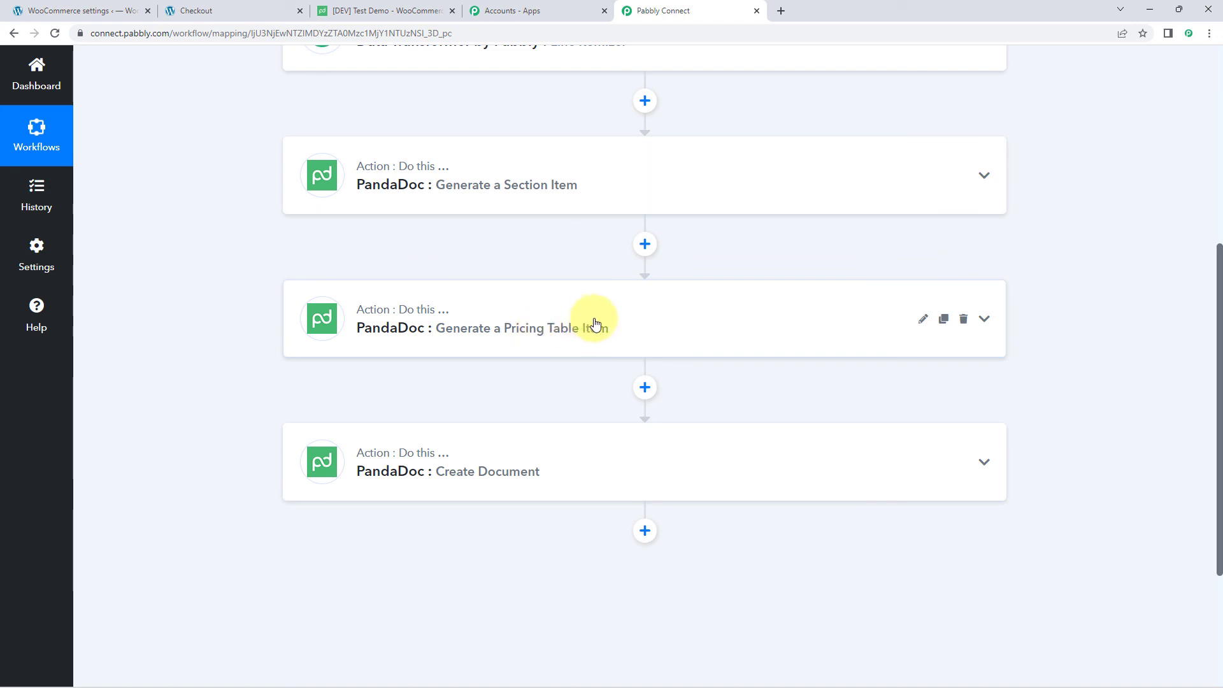
pyautogui.scroll(-1, 594, 323)
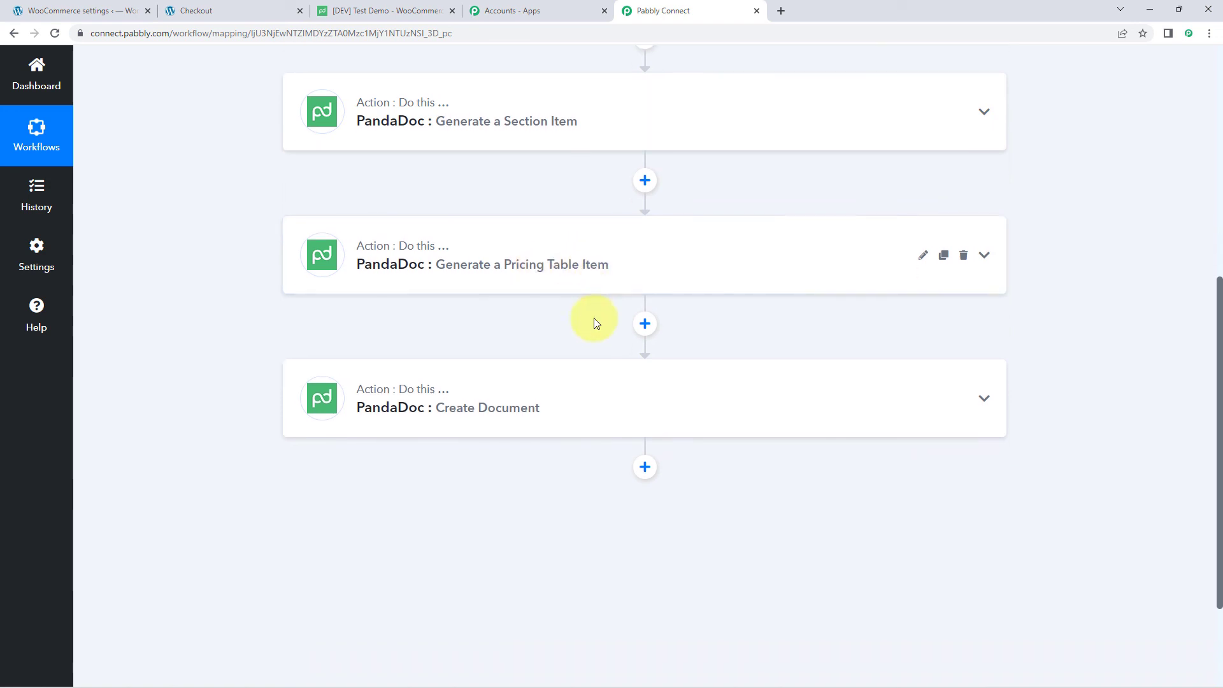
pyautogui.scroll(-1, 593, 321)
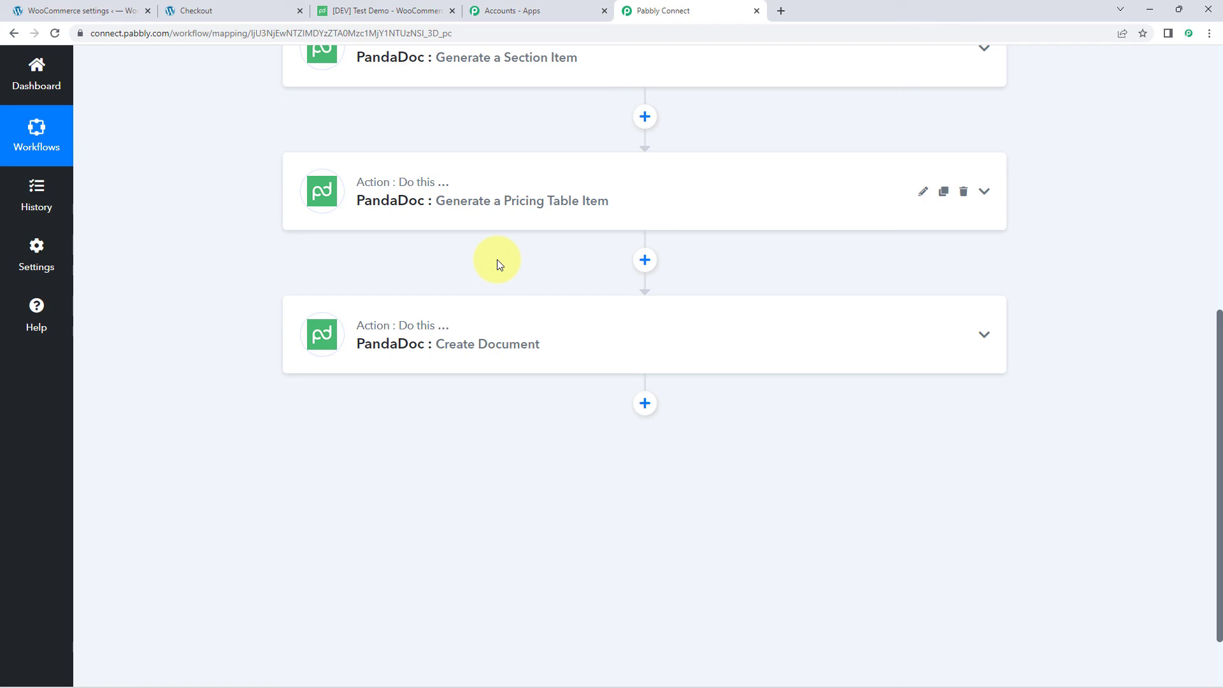
pyautogui.scroll(10, 859, 229)
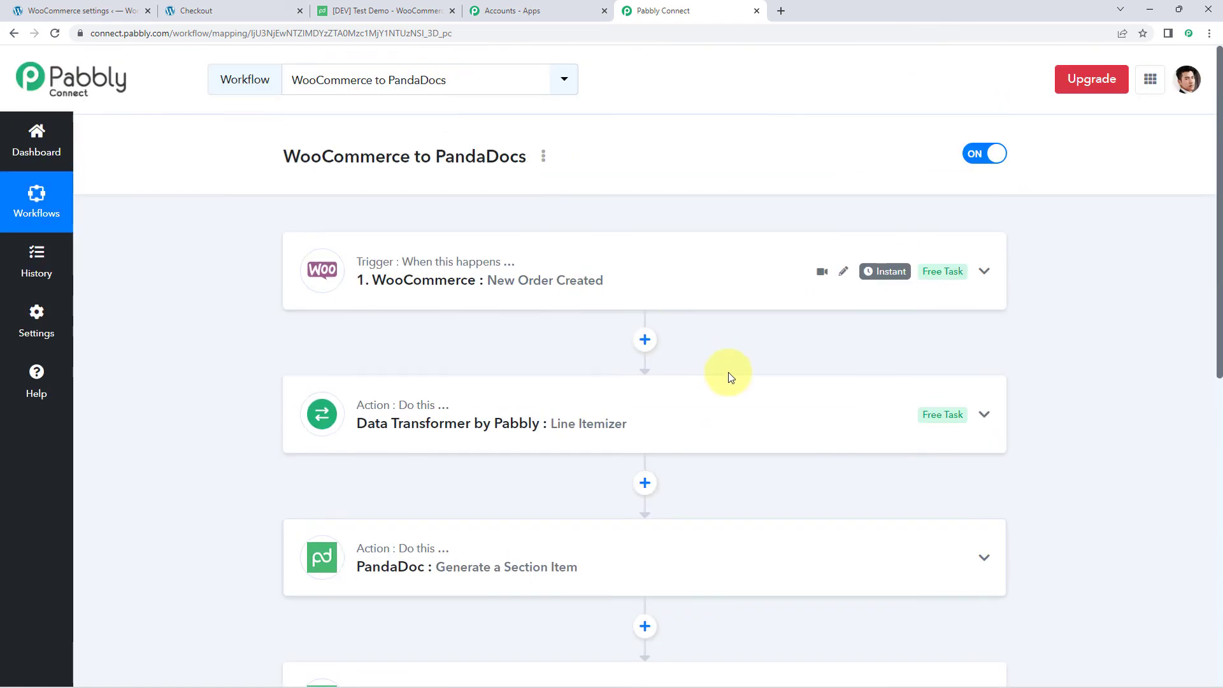